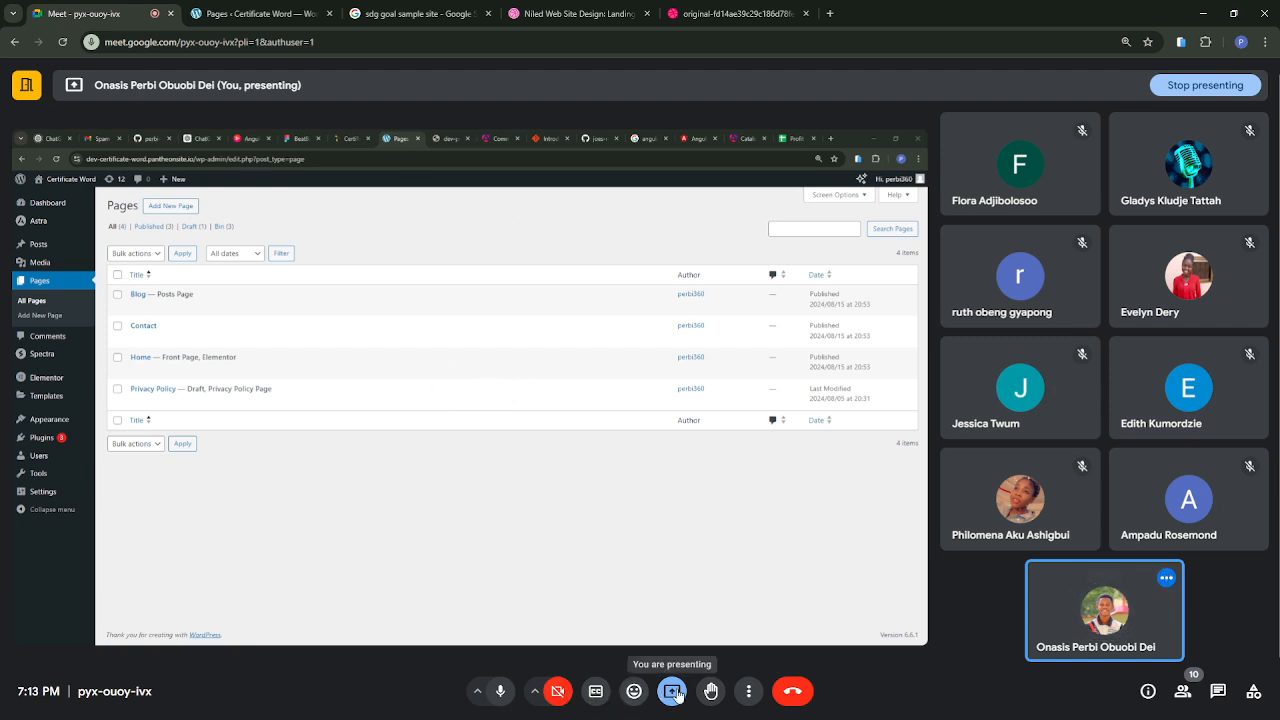
# Step: Stop the current screen presentation in the Google Meet call
pyautogui.click(696, 20)
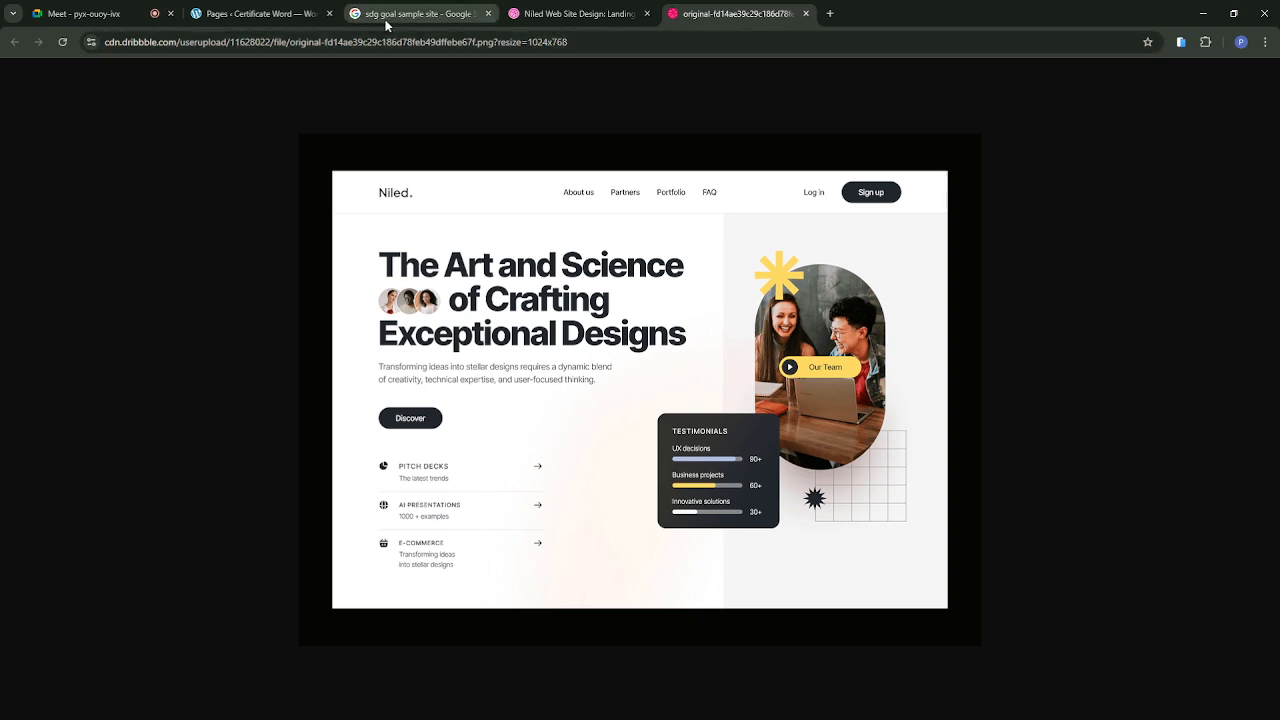
pyautogui.click(111, 20)
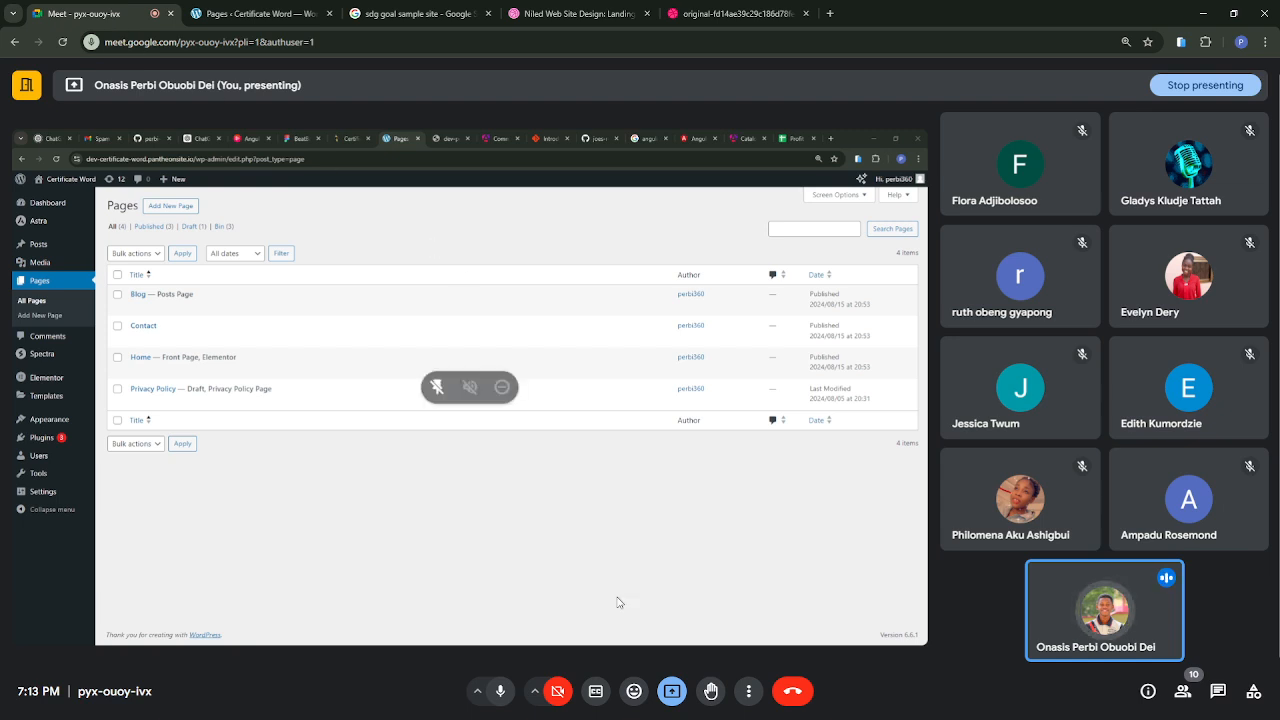
pyautogui.click(677, 692)
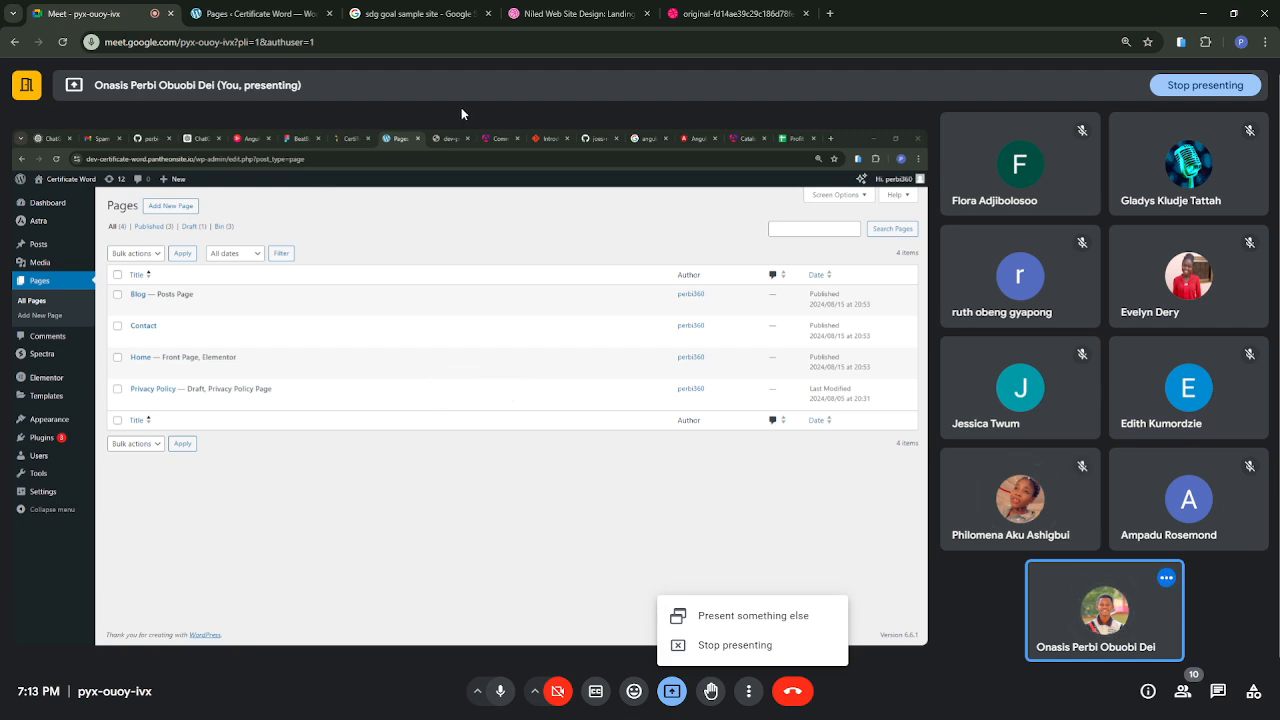
pyautogui.click(248, 15)
pyautogui.click(370, 16)
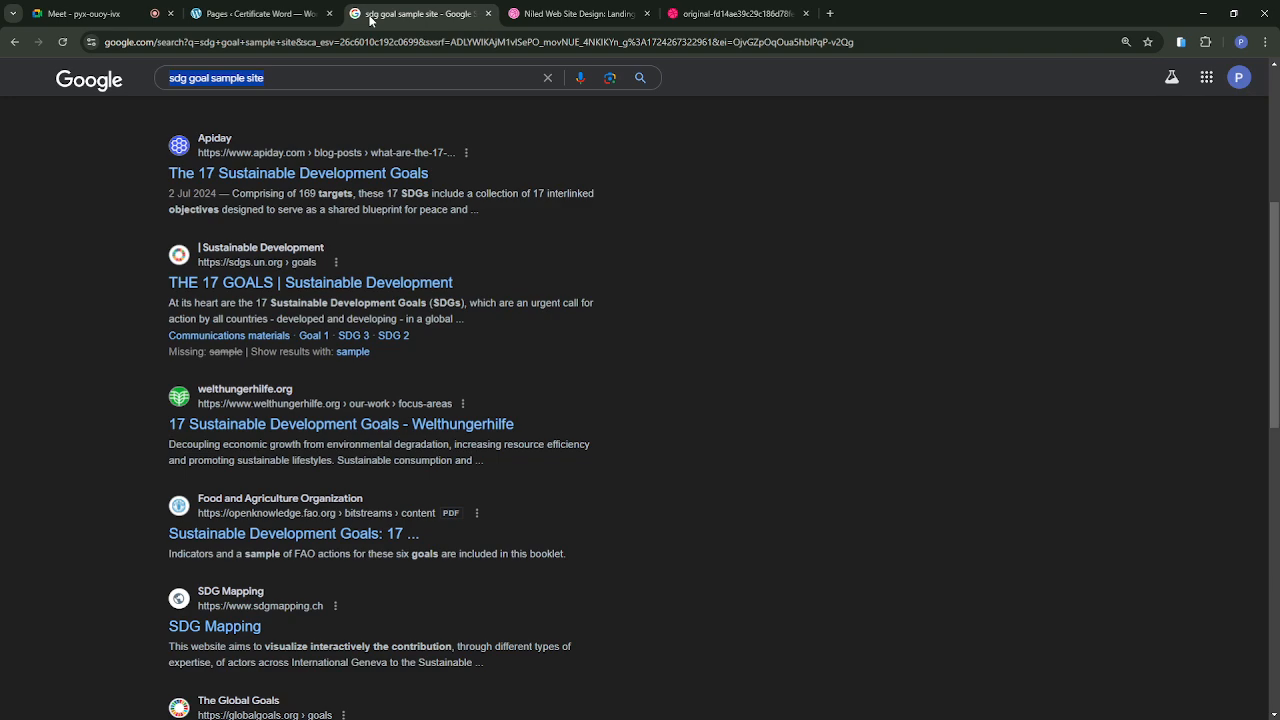
pyautogui.click(70, 20)
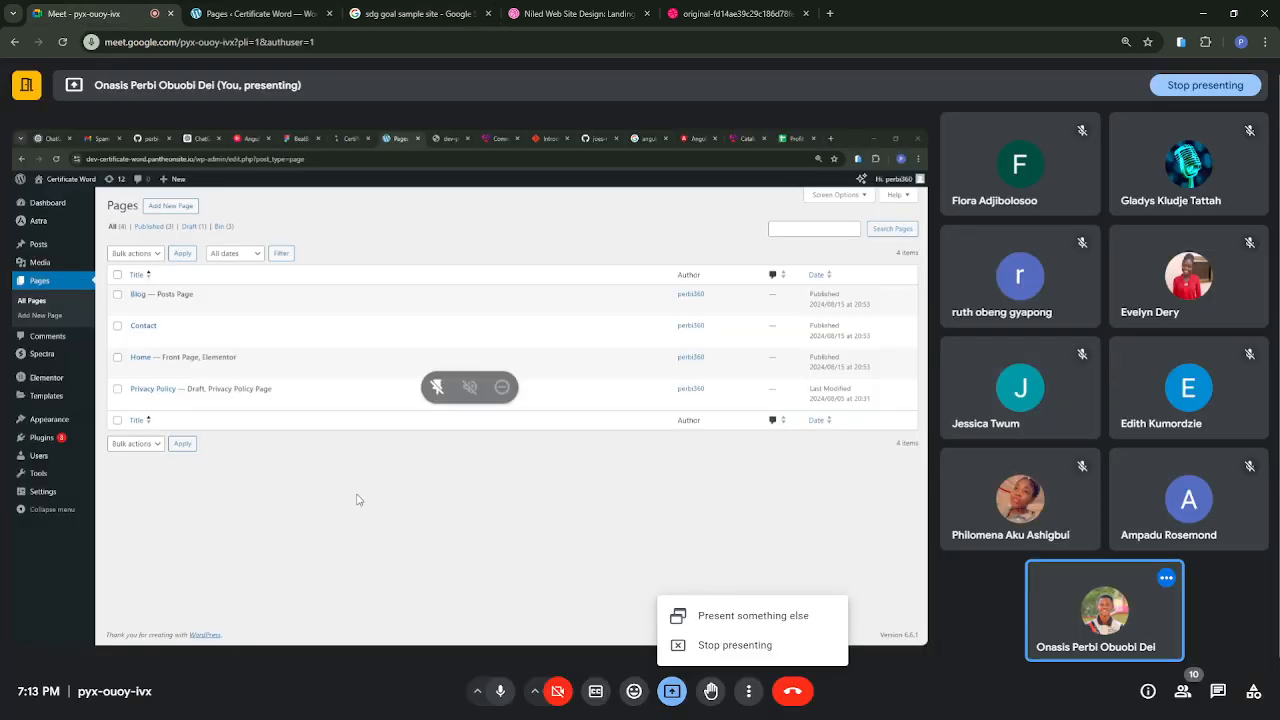
pyautogui.click(680, 648)
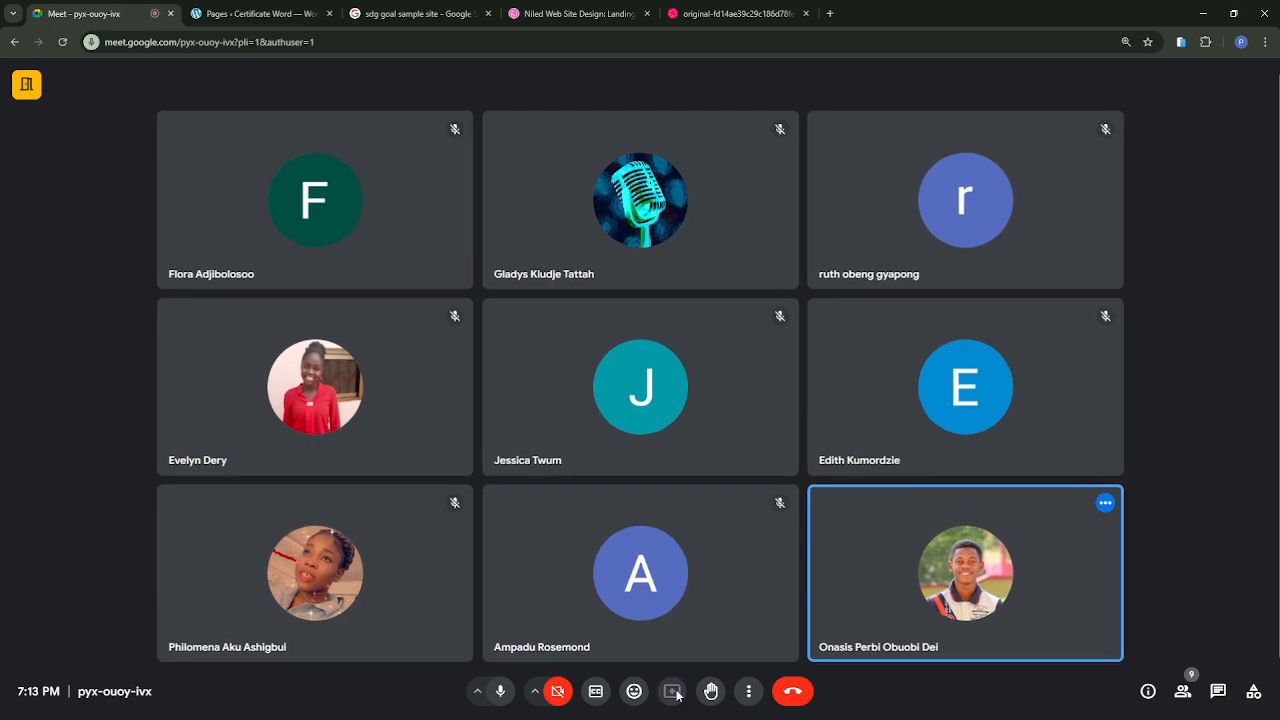
pyautogui.click(674, 693)
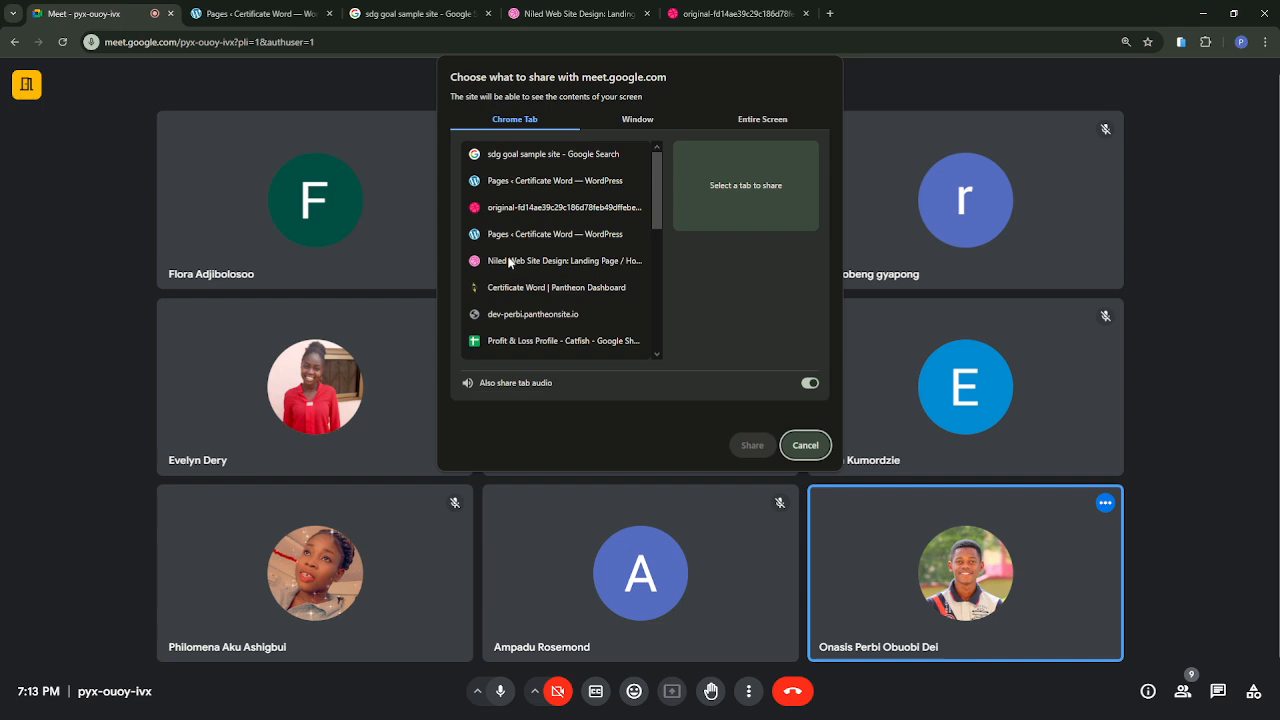
pyautogui.scroll(-5, 510, 330)
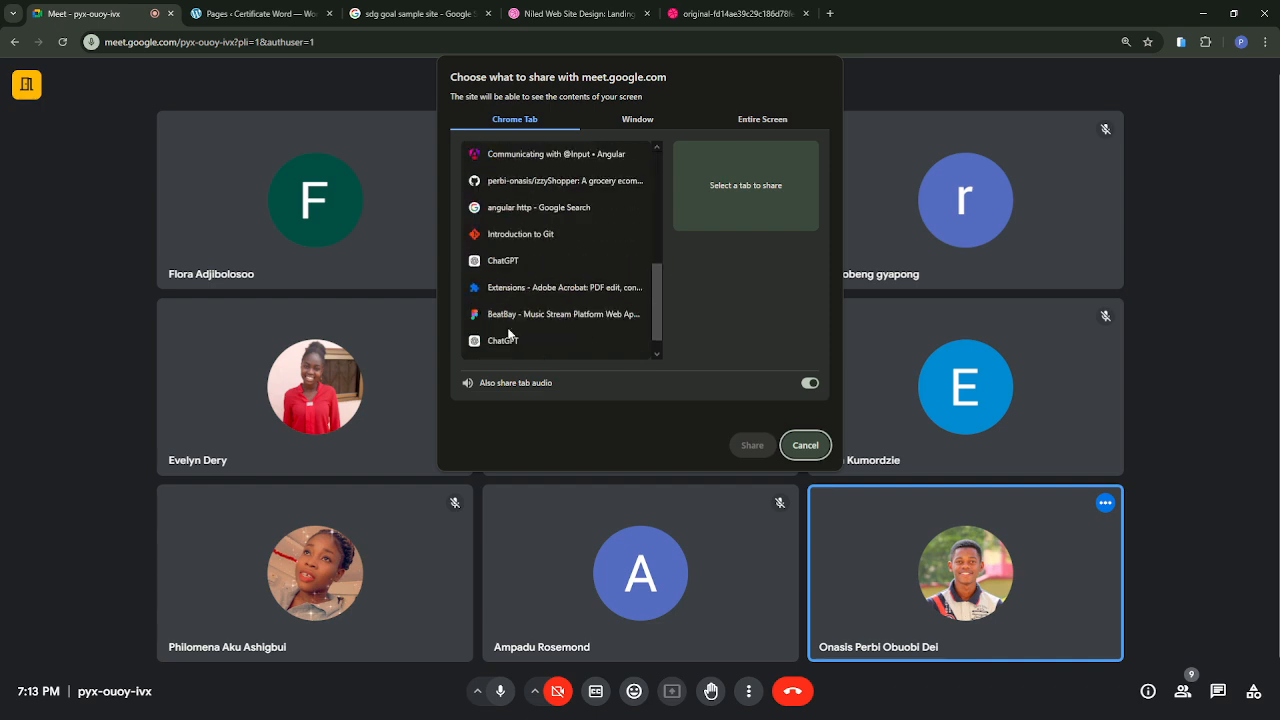
pyautogui.click(630, 121)
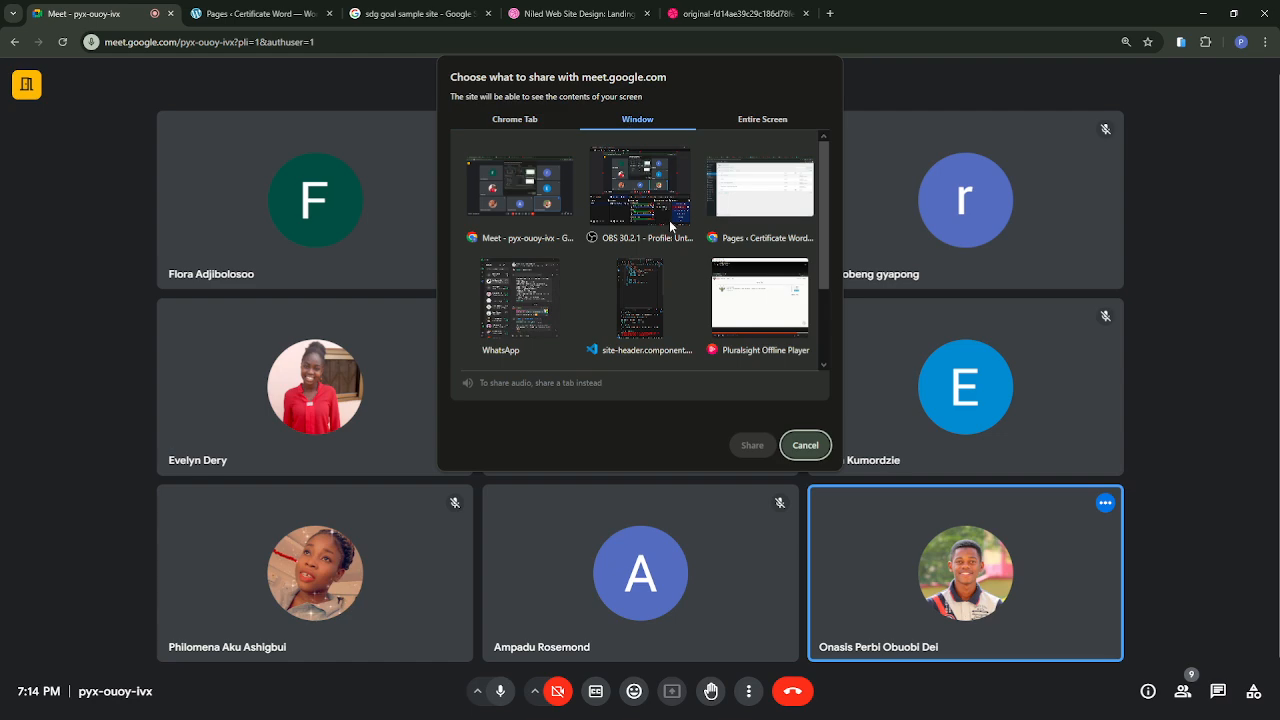
pyautogui.click(738, 197)
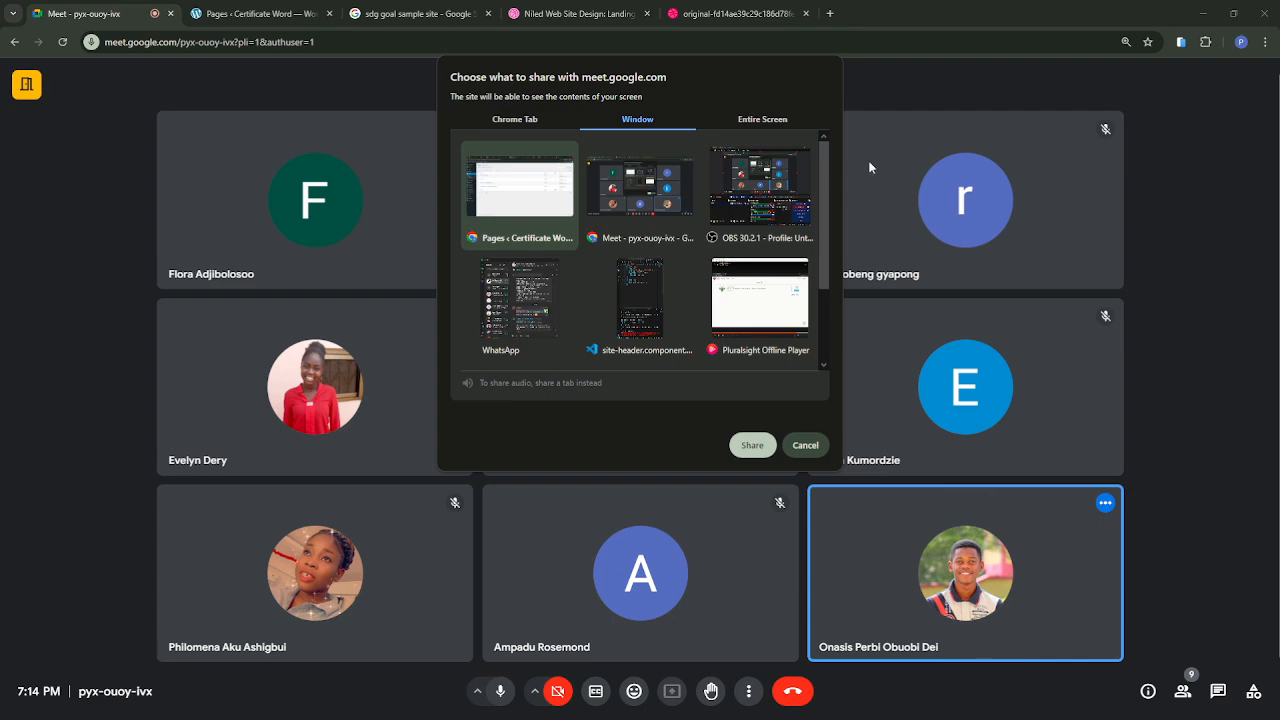
pyautogui.click(519, 121)
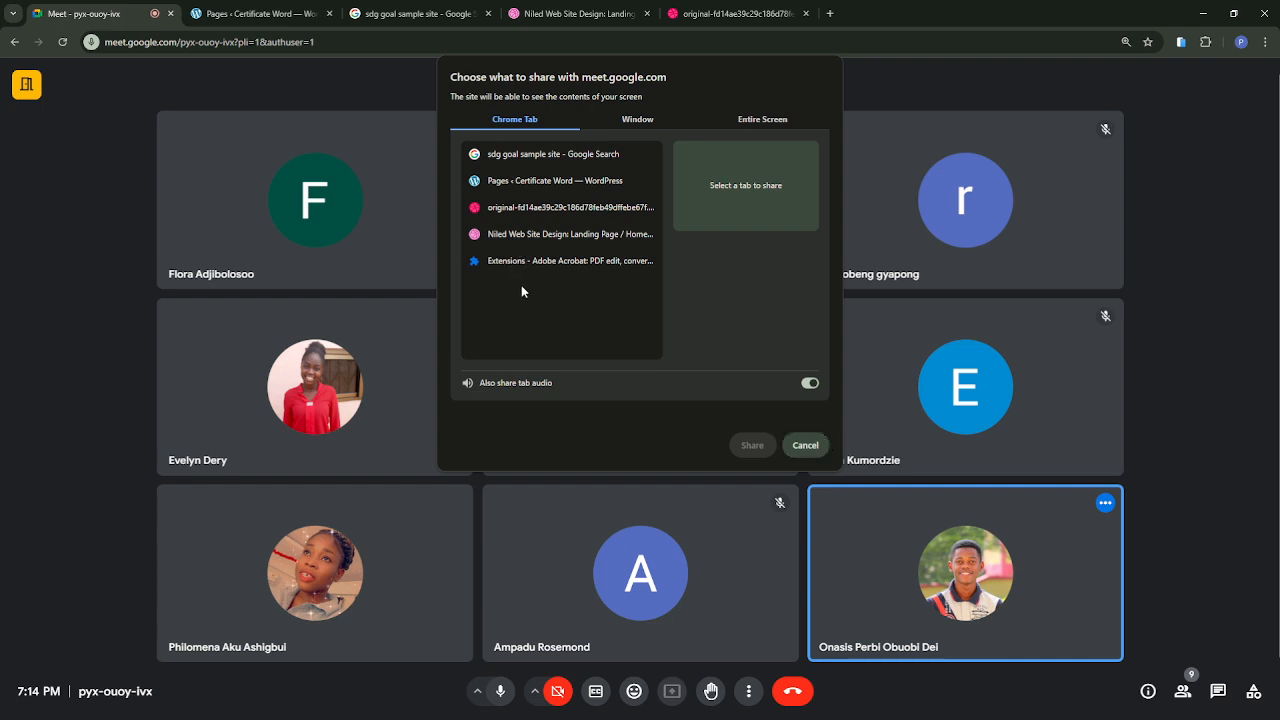
pyautogui.click(808, 447)
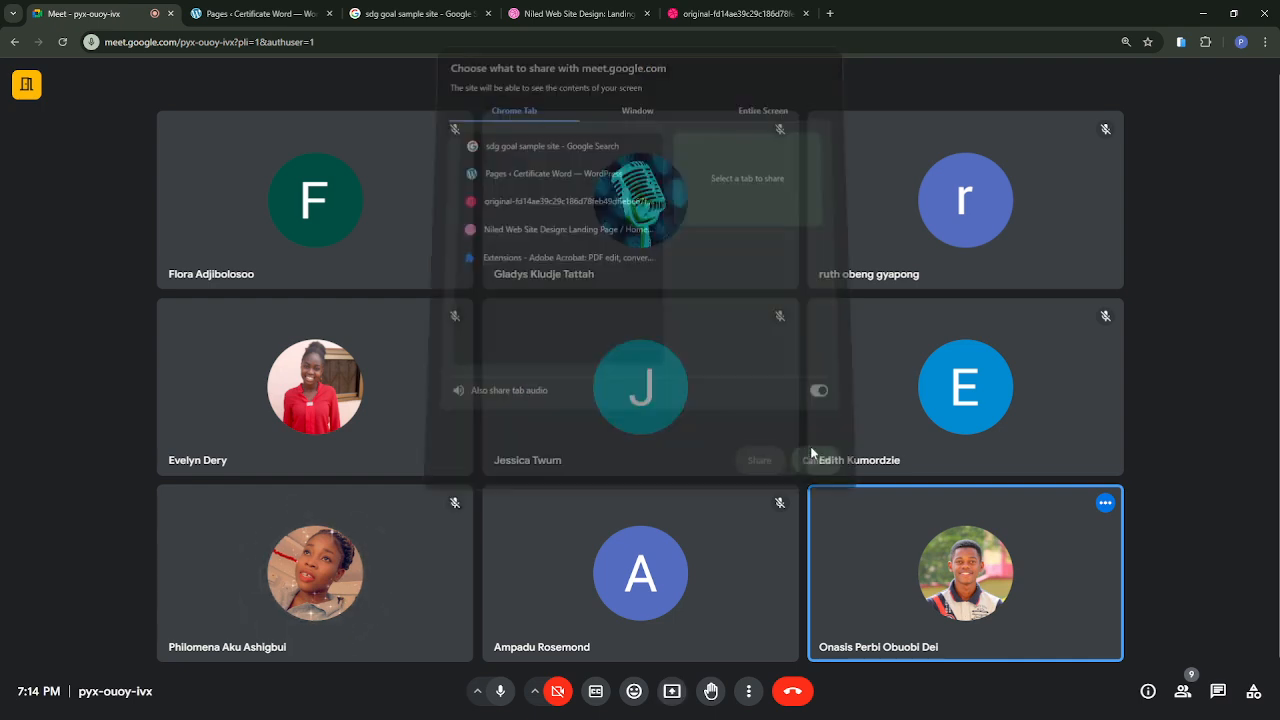
# Step: Present the browser tab with the original Niled landing page image in the meeting
pyautogui.click(672, 691)
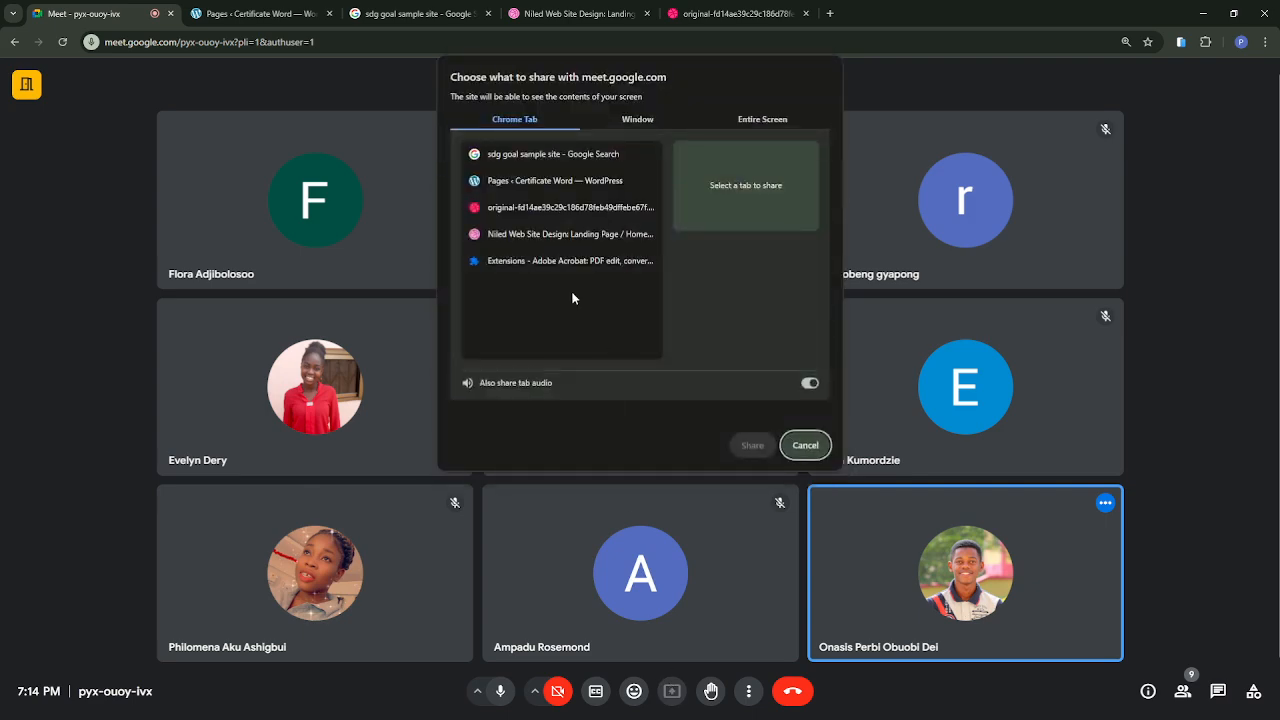
pyautogui.click(551, 237)
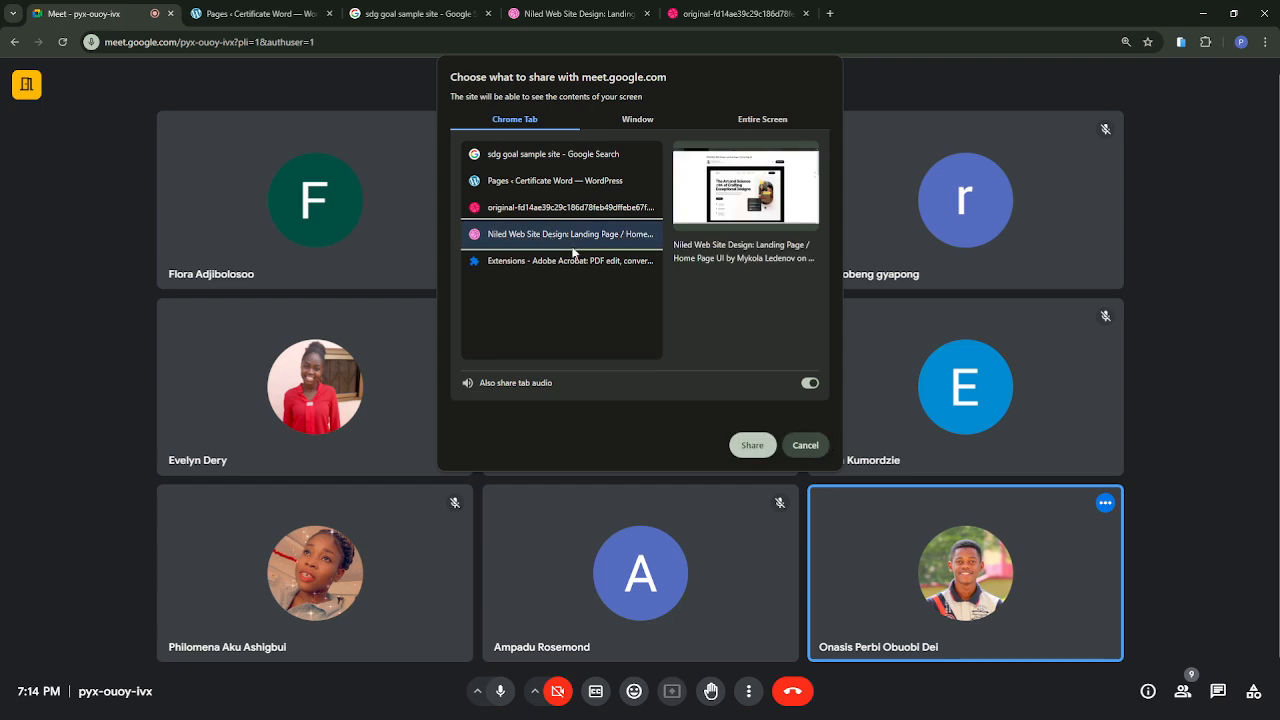
pyautogui.click(521, 207)
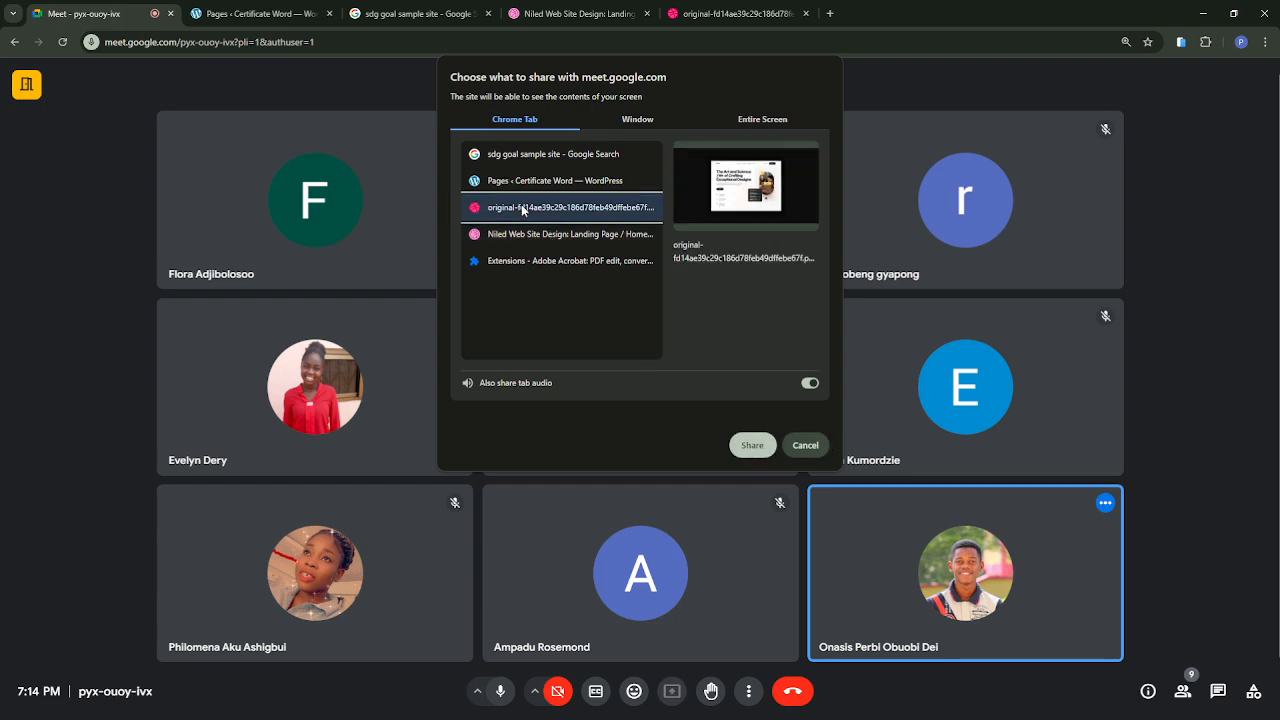
pyautogui.click(752, 447)
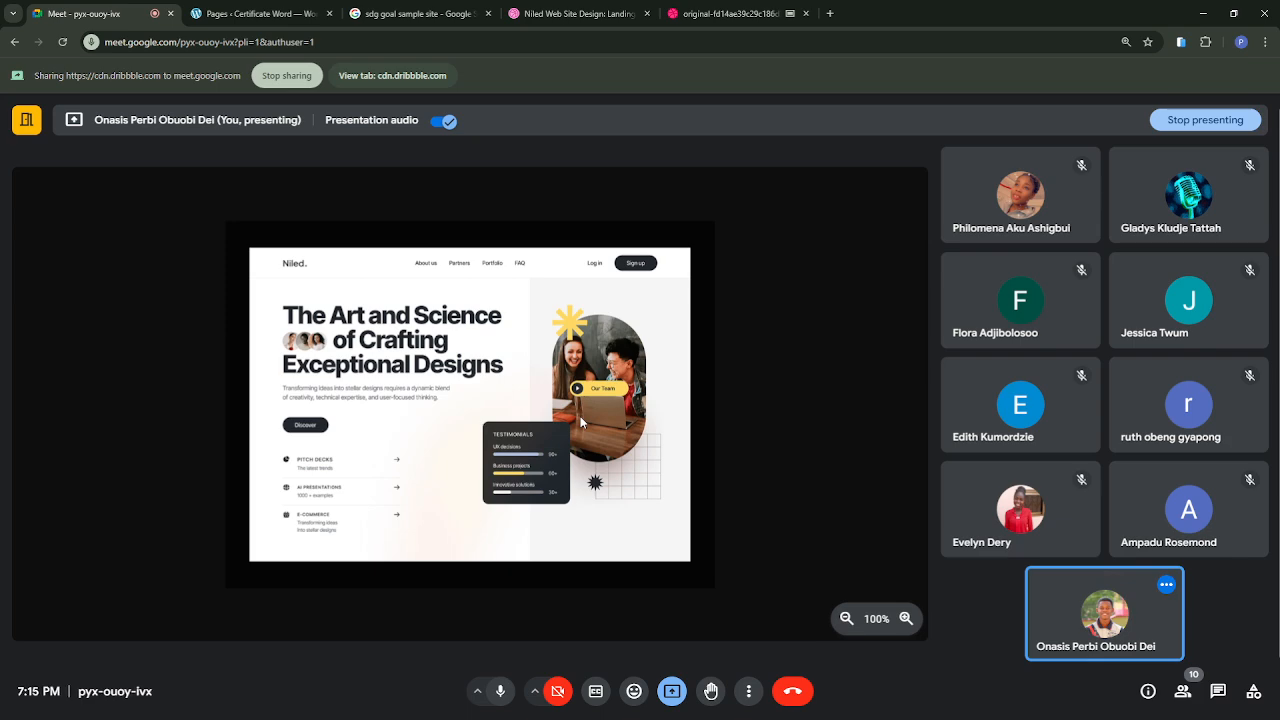
# Step: Zoom the presented Niled design to 150%, and switch the meeting's presentation to the WordPress Pages tab
pyautogui.click(906, 618)
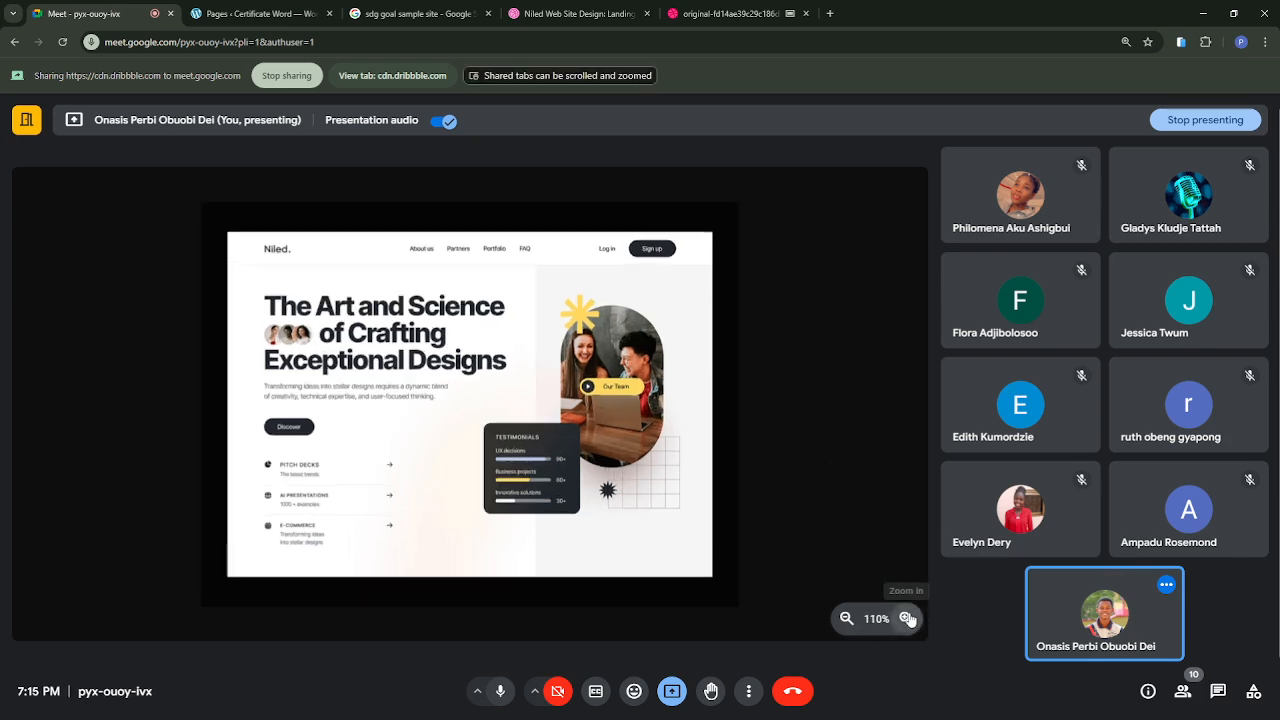
pyautogui.click(906, 618)
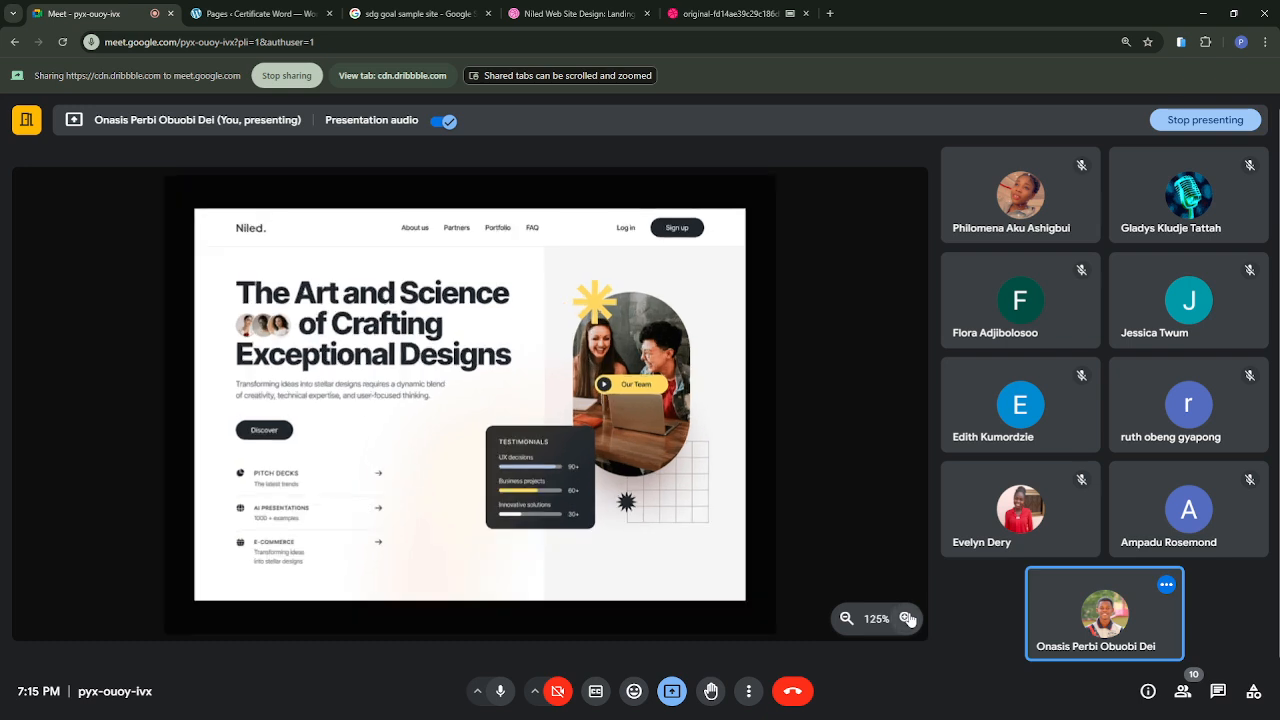
pyautogui.click(906, 618)
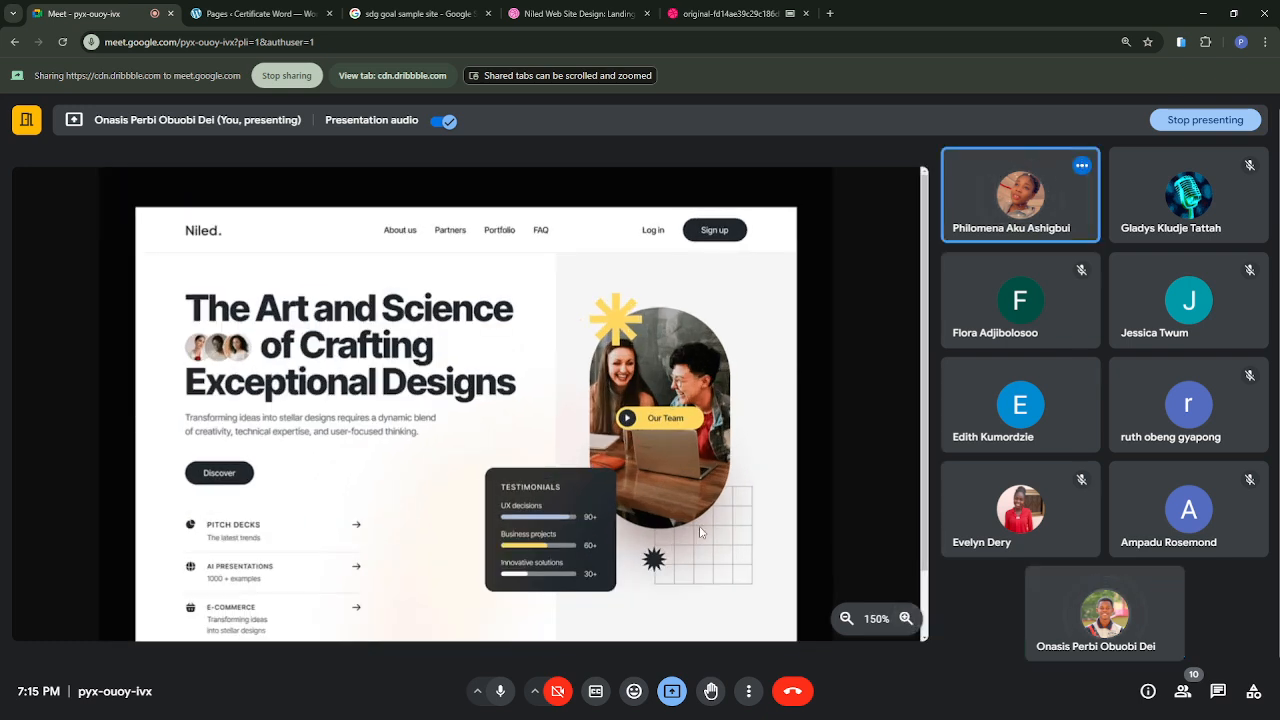
pyautogui.scroll(-1, 700, 532)
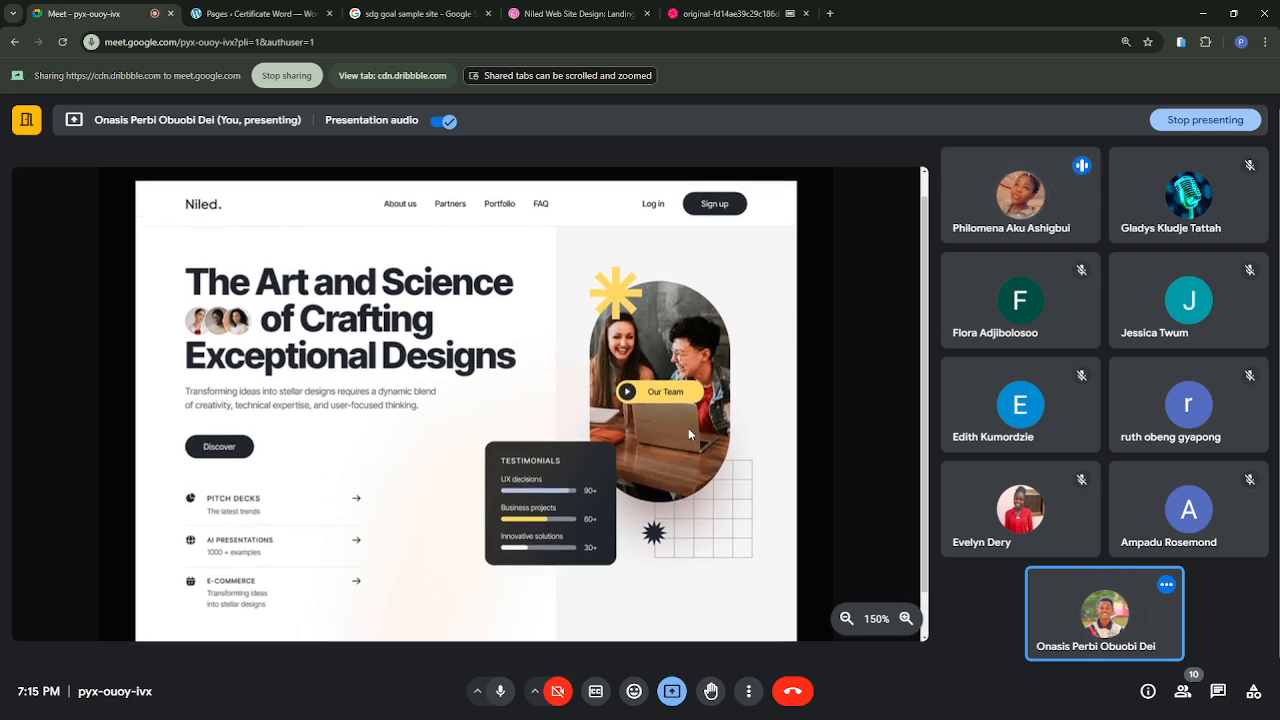
pyautogui.click(220, 22)
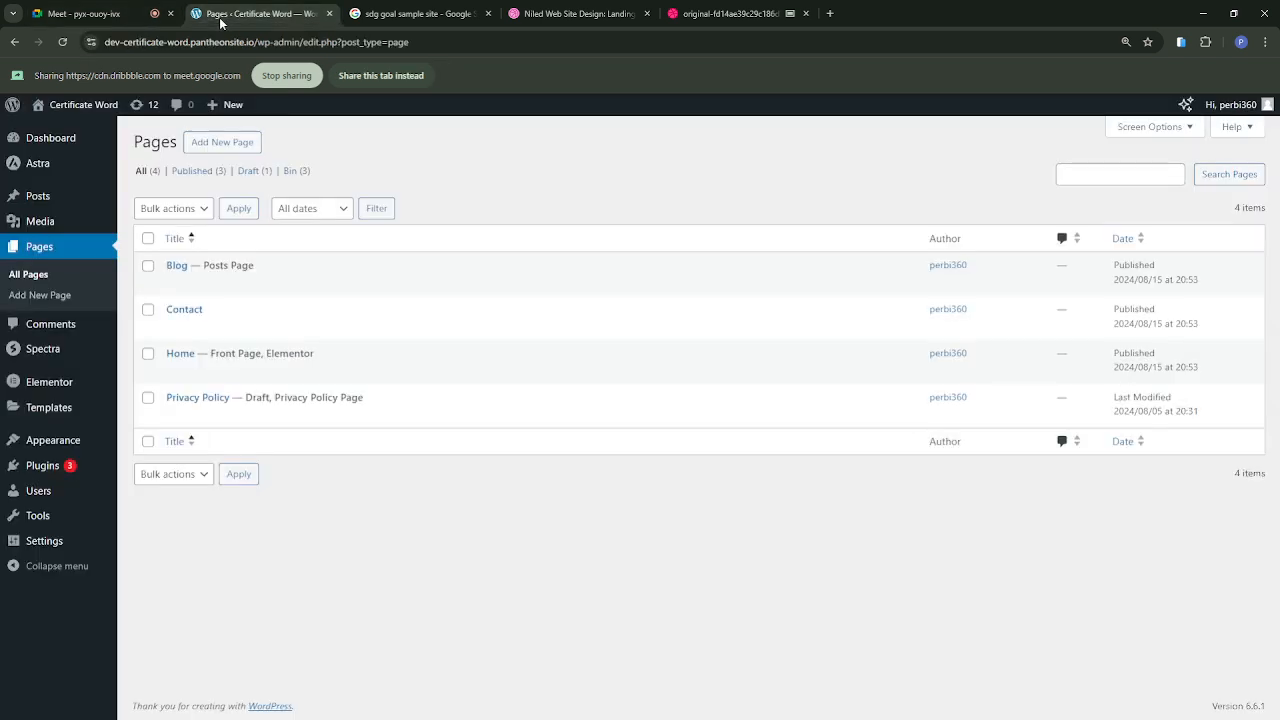
pyautogui.click(380, 76)
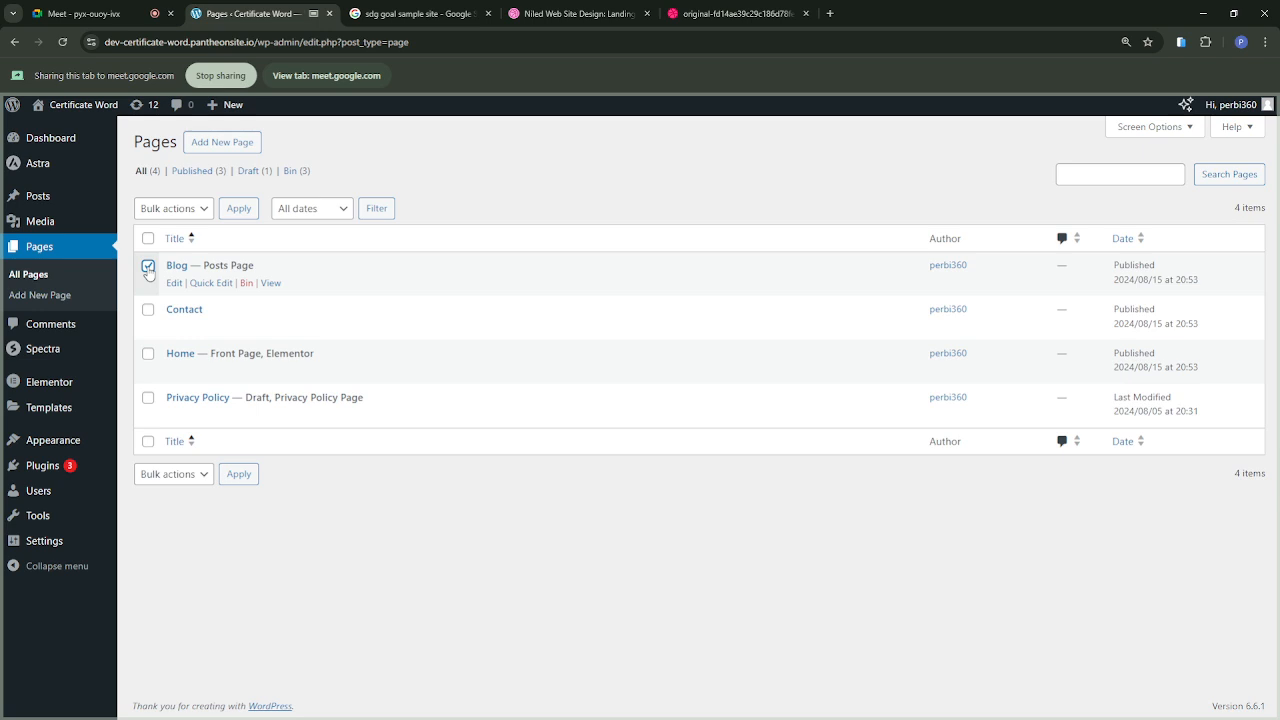
# Step: Move the Blog, Contact, Home and Privacy Policy pages to the bin with one bulk action
pyautogui.click(148, 310)
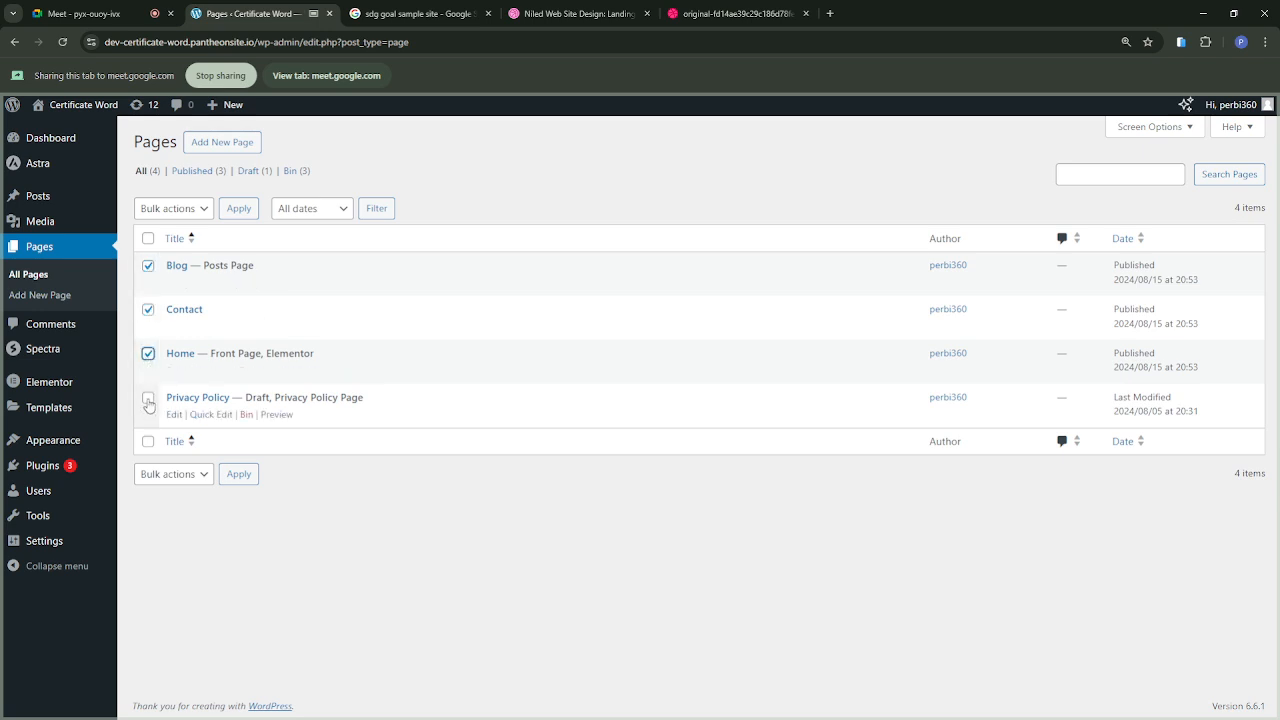
pyautogui.click(148, 399)
pyautogui.click(176, 474)
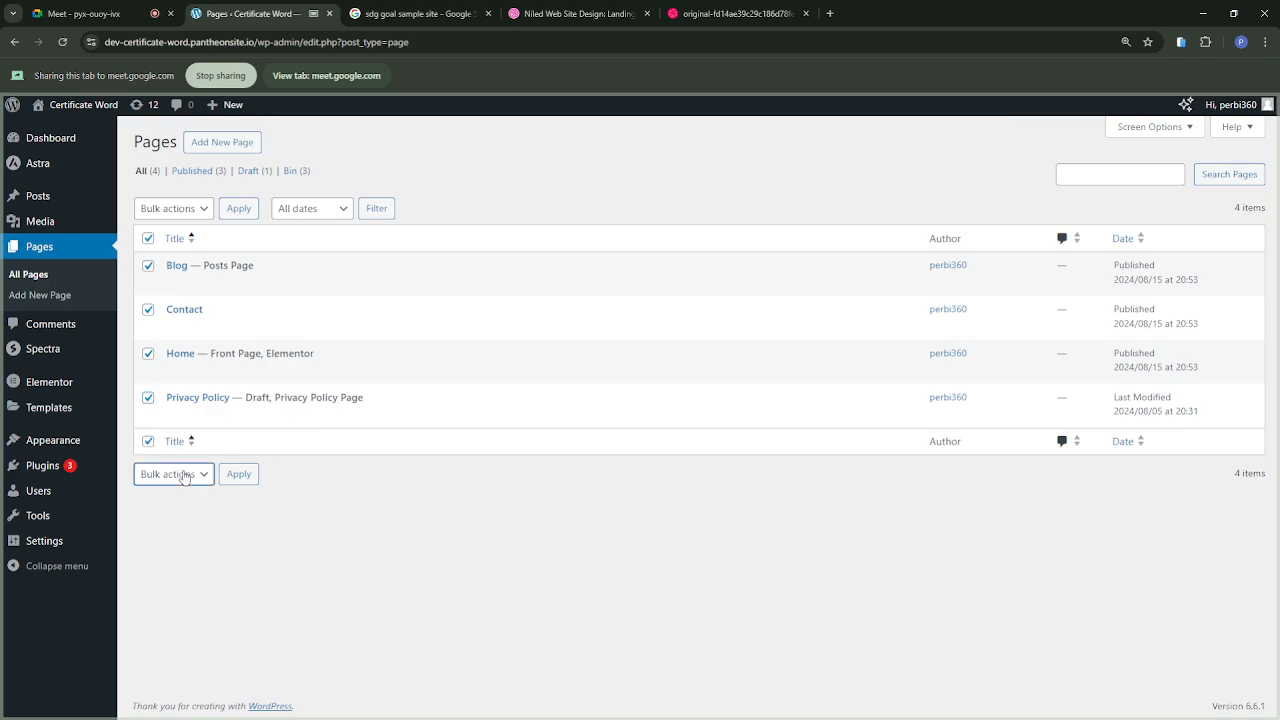
pyautogui.click(175, 524)
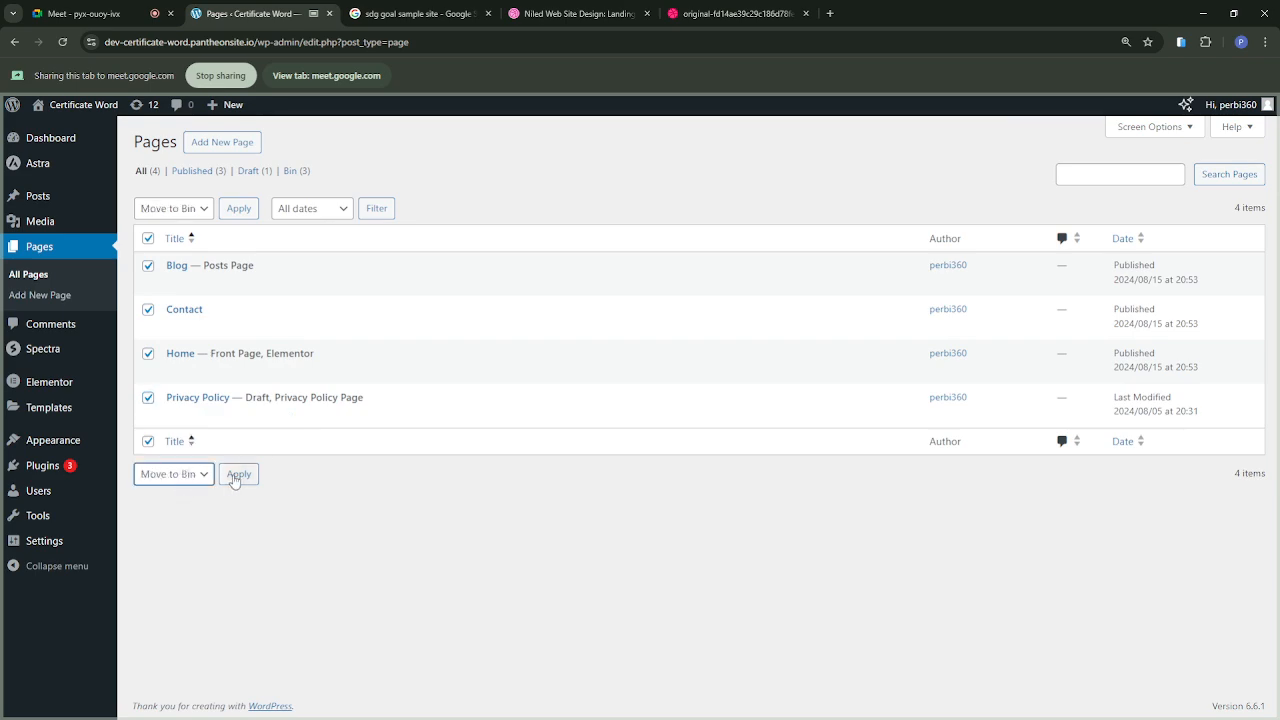
pyautogui.click(236, 478)
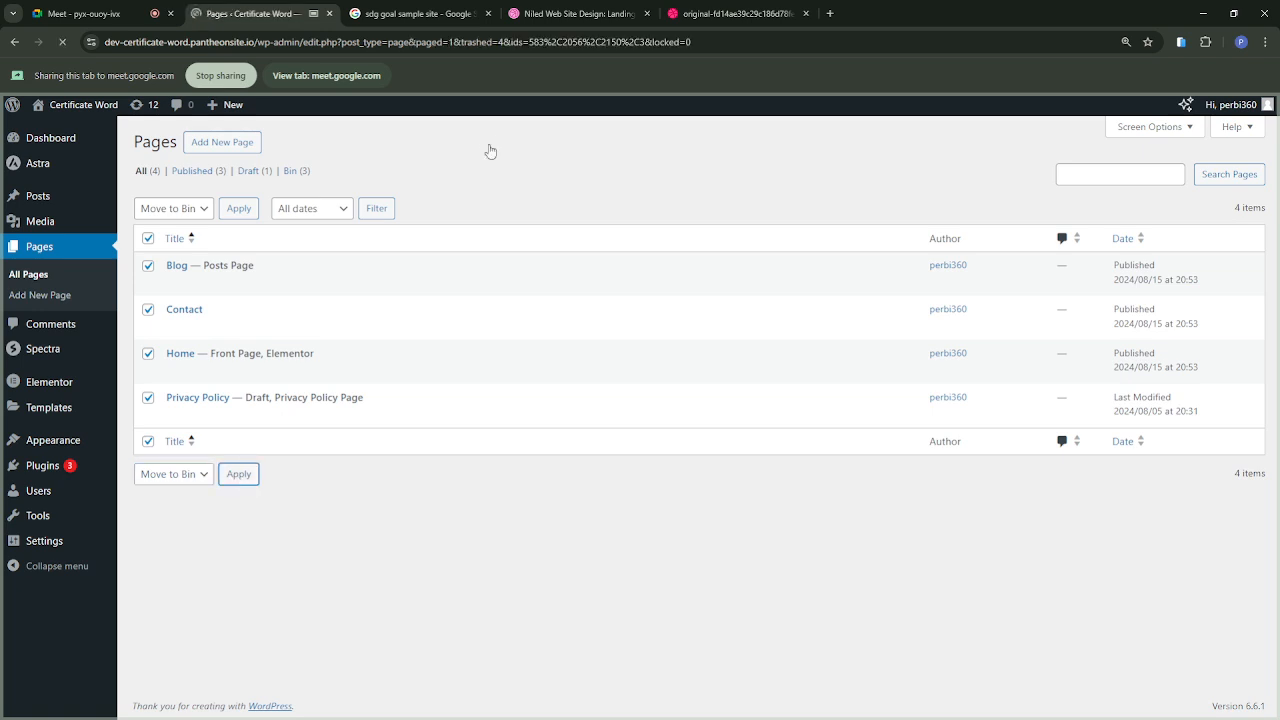
# Step: Add a new WordPress page and title it "Homepage", consulting the Niled design image for reference
pyautogui.click(108, 20)
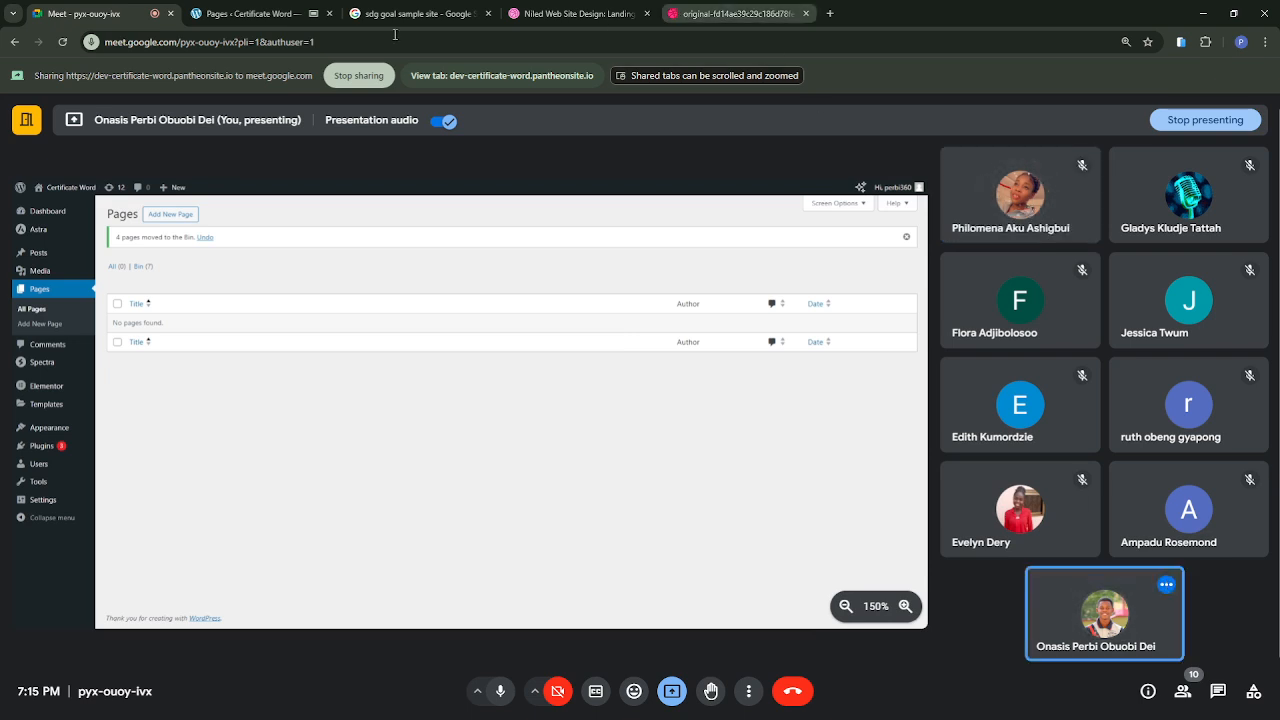
pyautogui.click(229, 14)
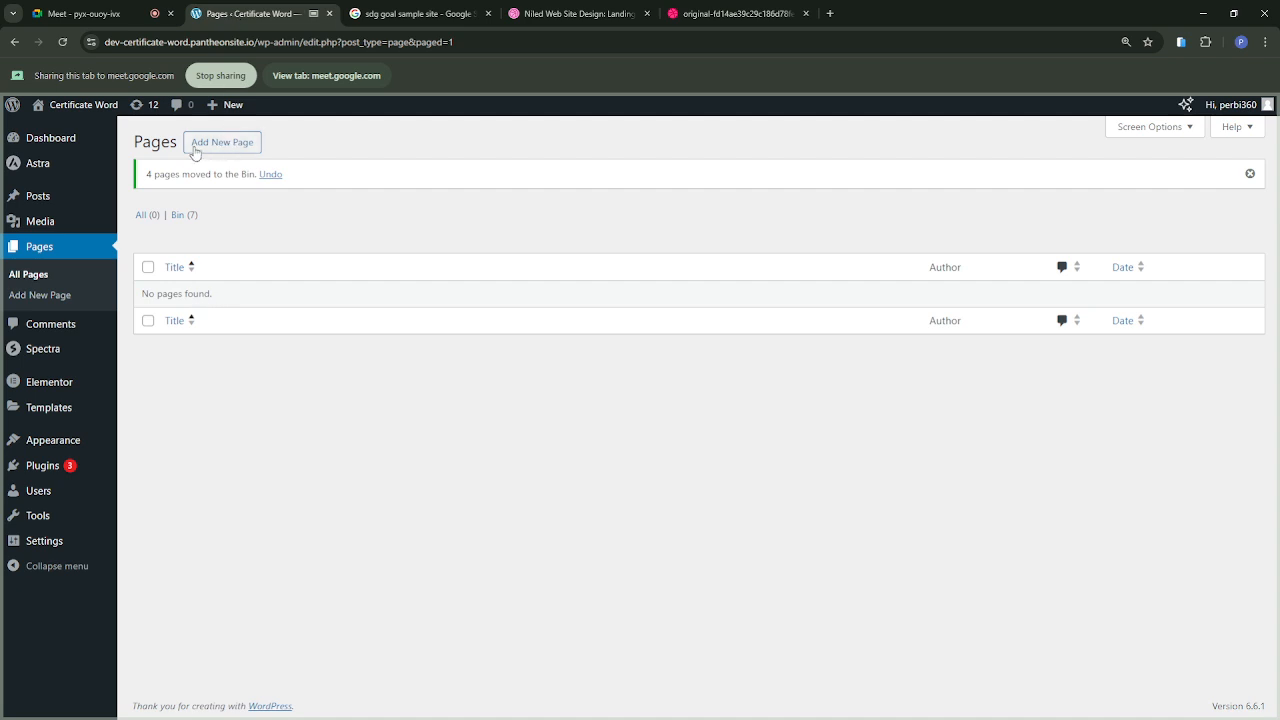
pyautogui.click(224, 145)
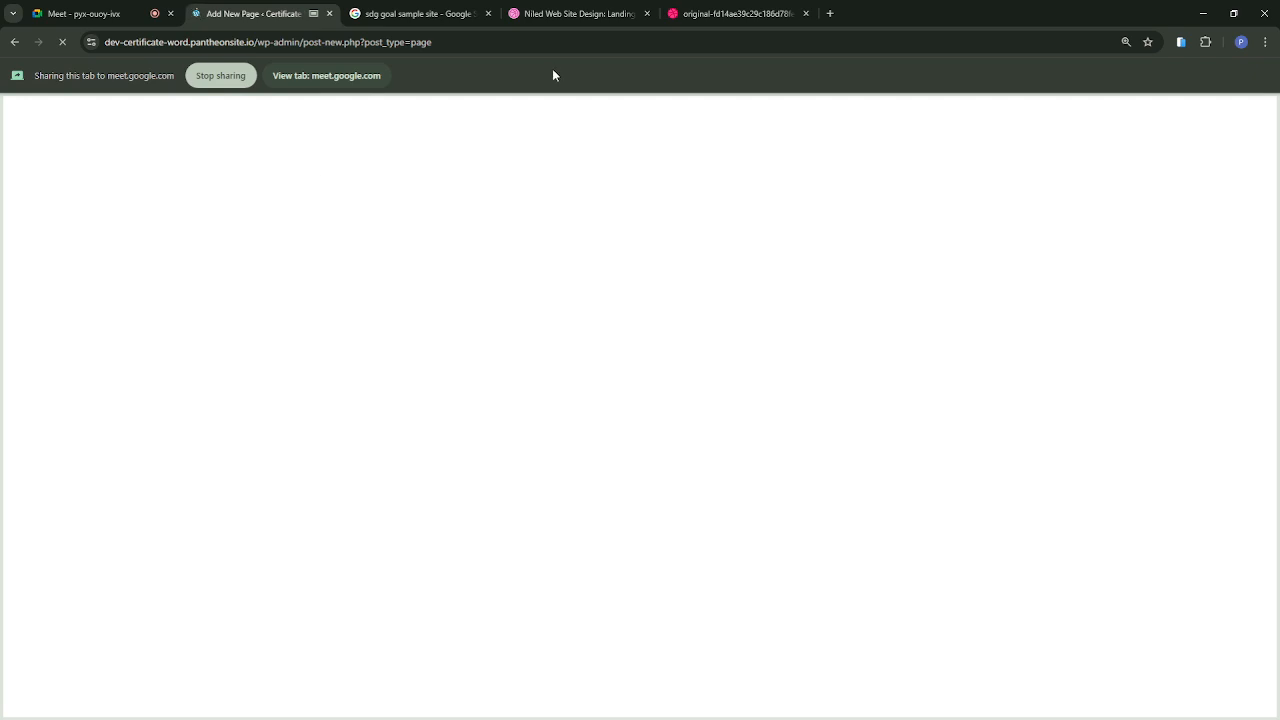
pyautogui.click(748, 13)
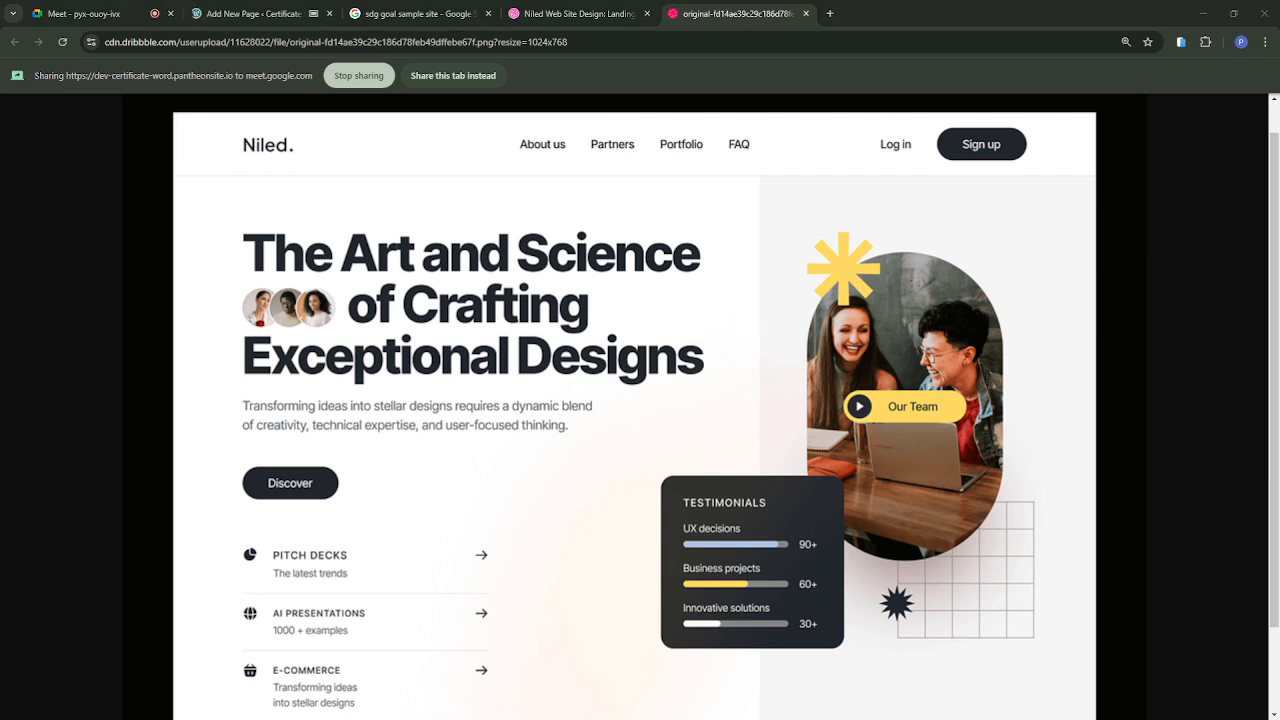
pyautogui.click(749, 320)
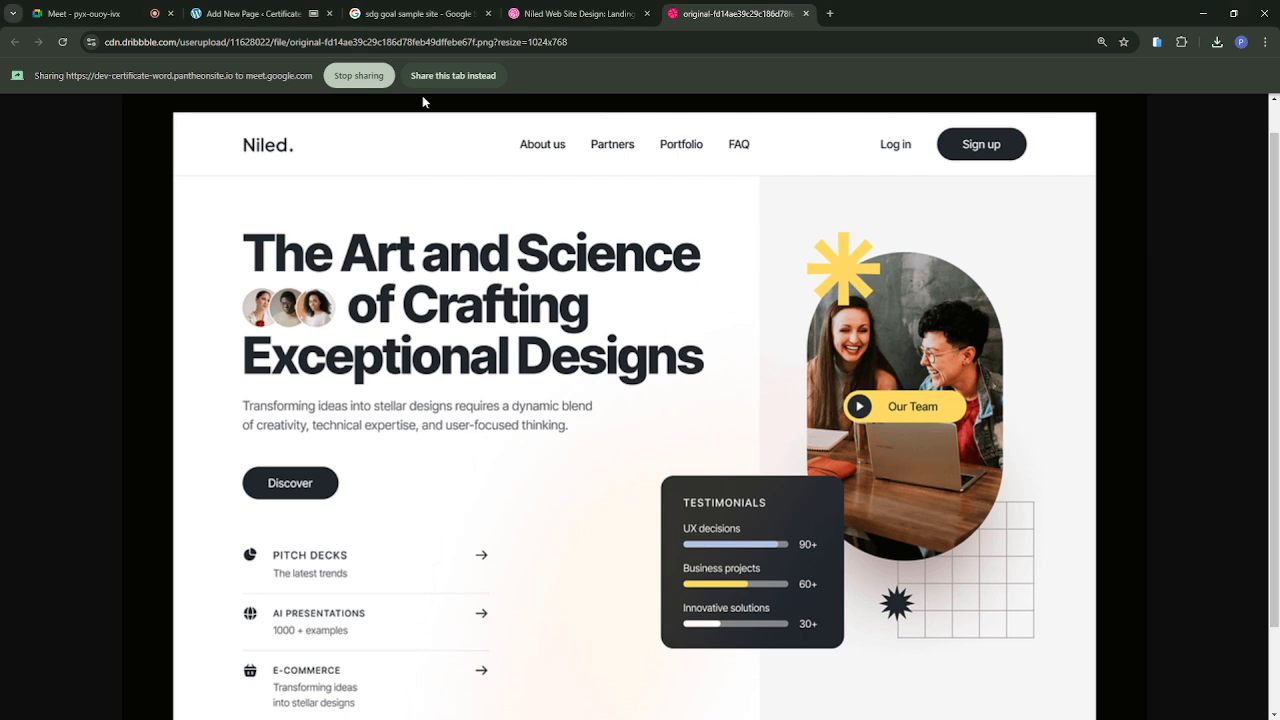
pyautogui.click(242, 22)
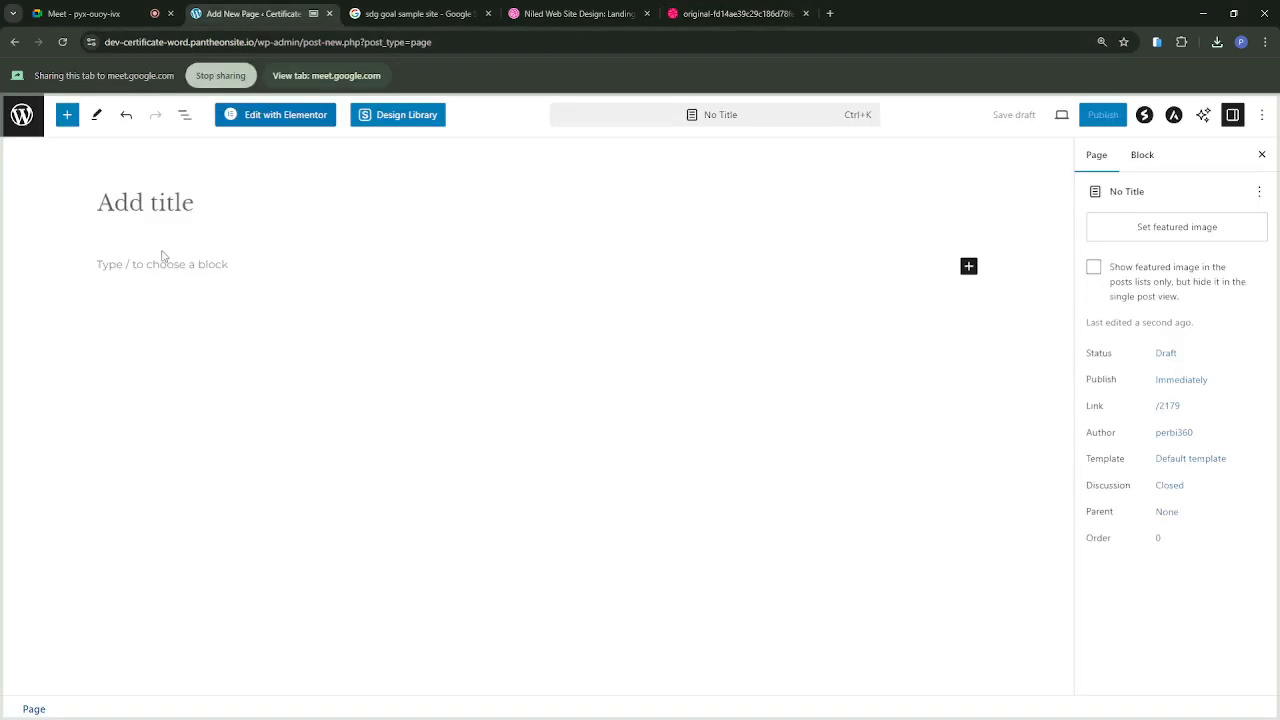
pyautogui.click(255, 192)
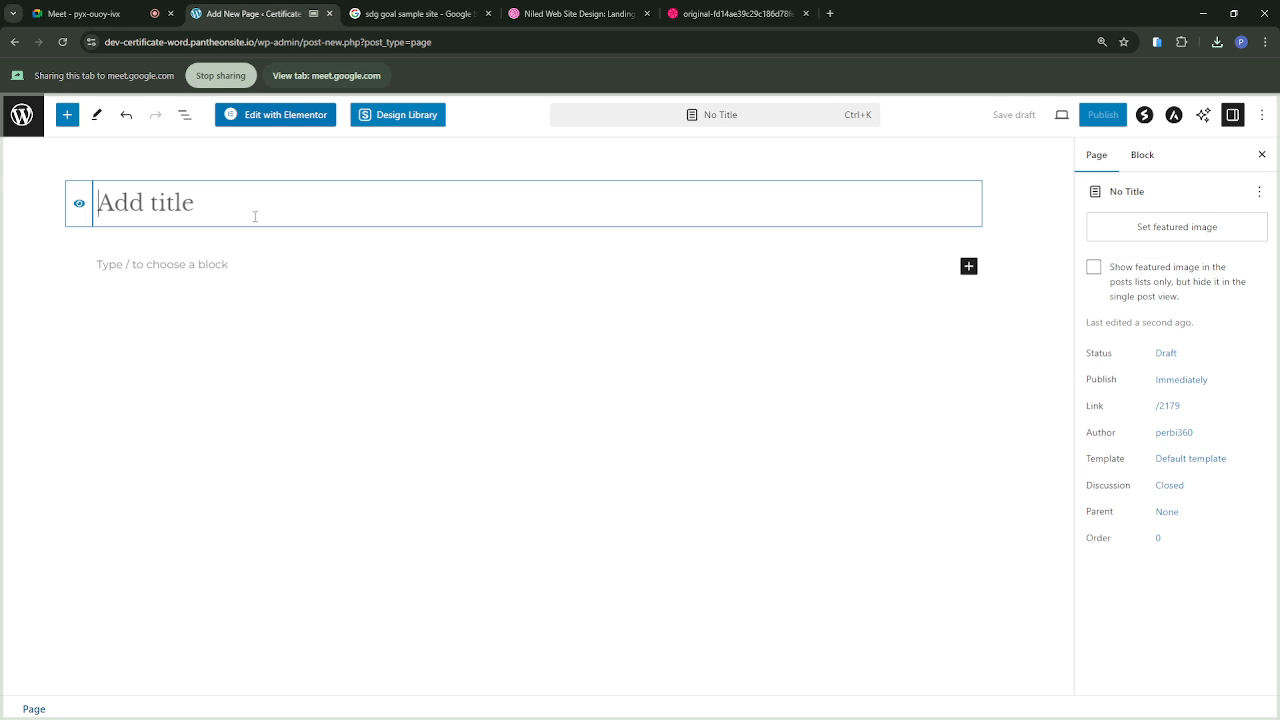
pyautogui.write('Hom')
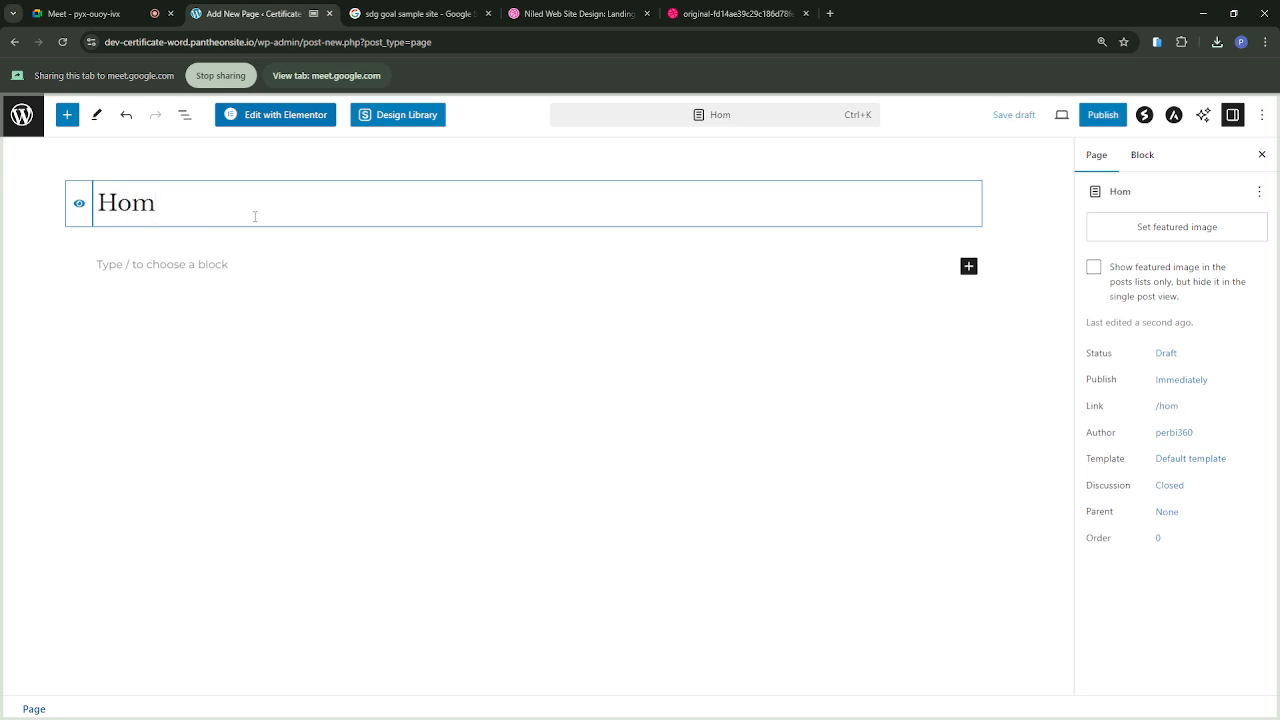
pyautogui.write('epage')
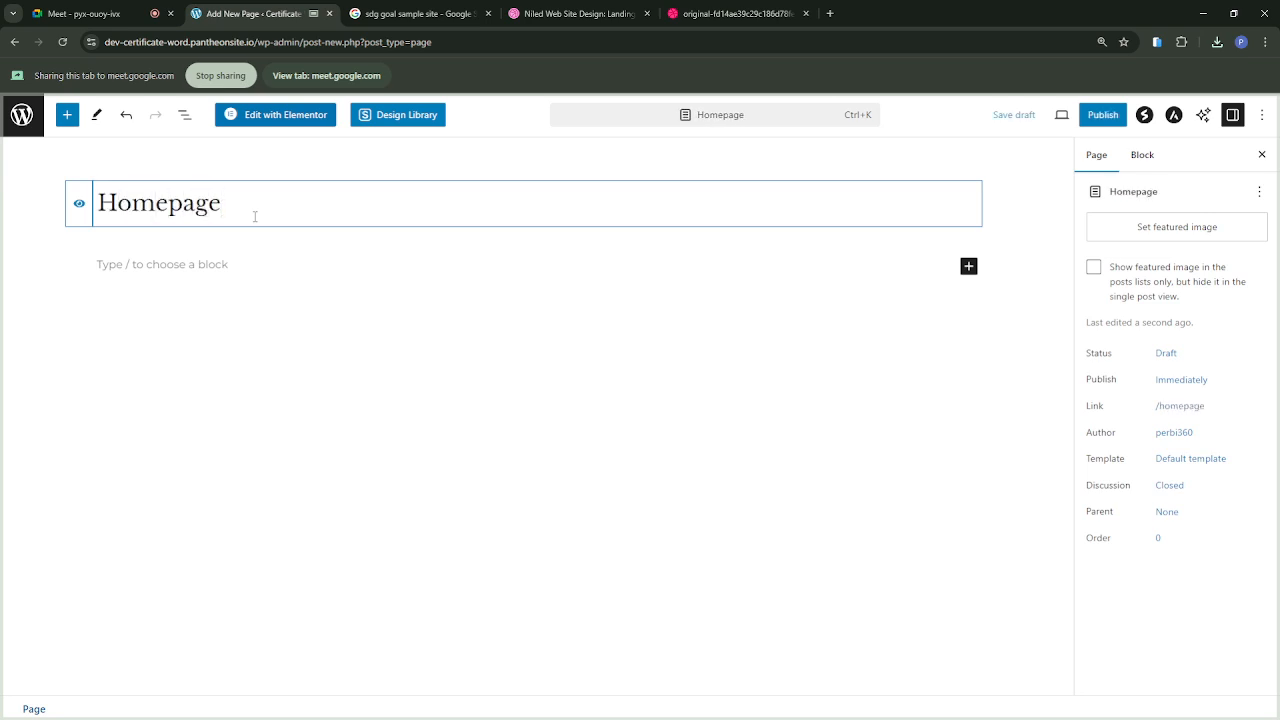
# Step: Shorten the new page's title to "Home" and publish the page publicly
pyautogui.press('BackSpace')
pyautogui.press('BackSpace')
pyautogui.press('BackSpace')
pyautogui.press('BackSpace')
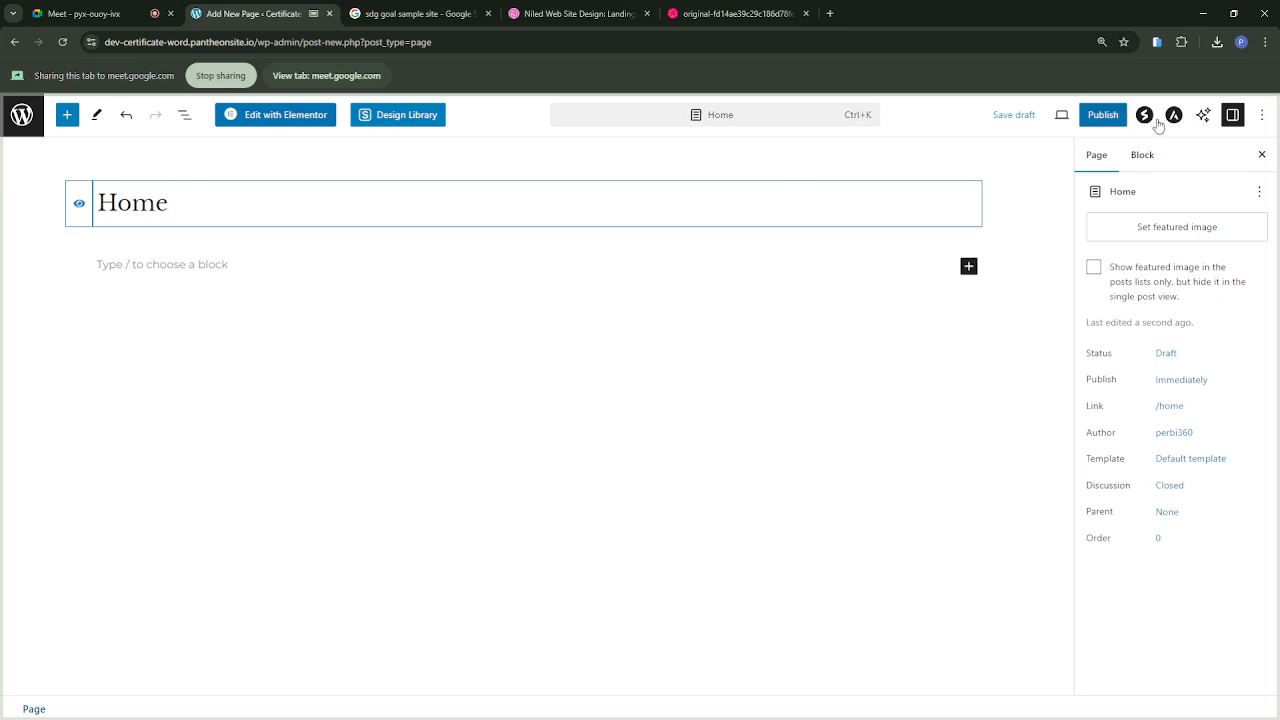
pyautogui.click(1104, 116)
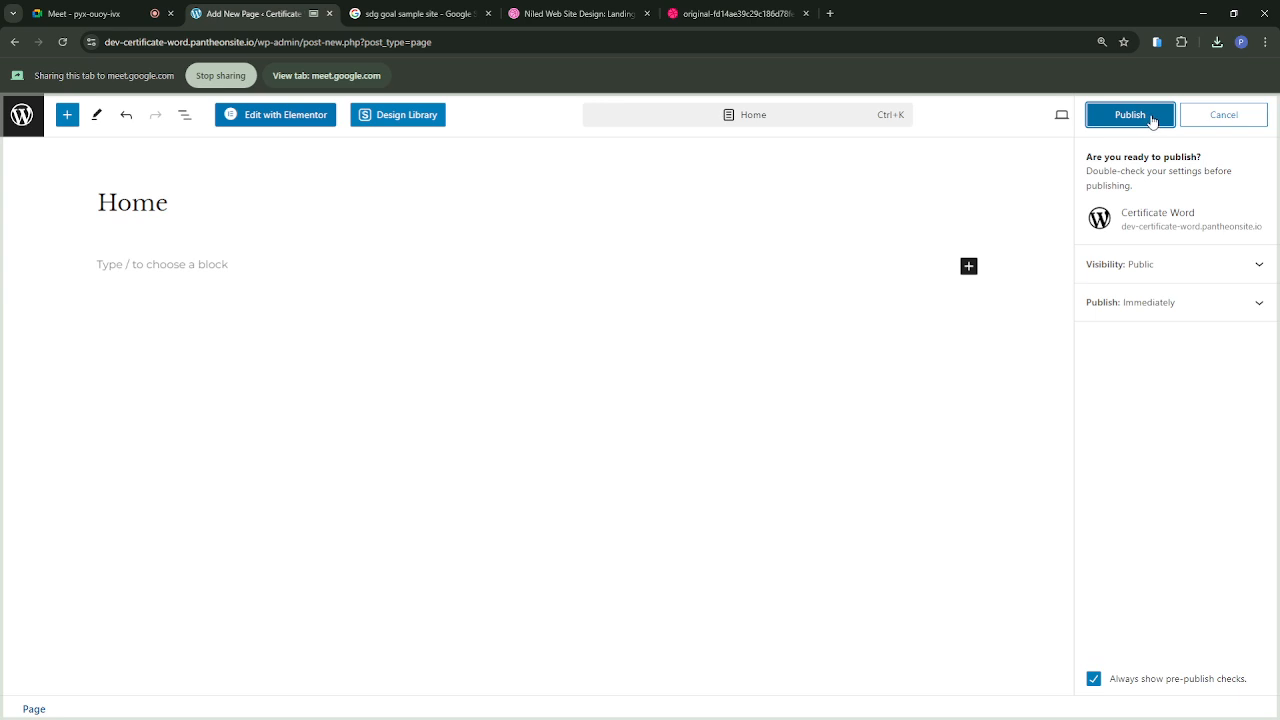
pyautogui.click(1152, 118)
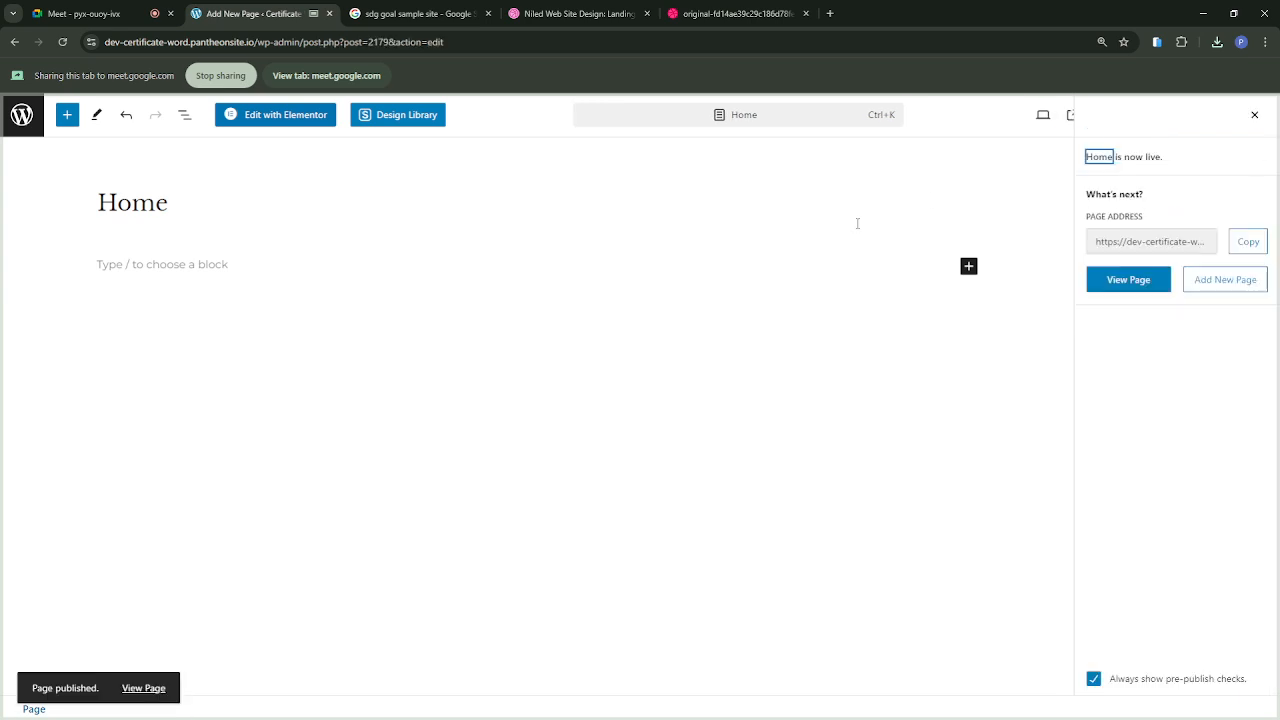
# Step: Open the Home page in the Elementor editor, glance at the Niled design meanwhile, and close the floating Navigator
pyautogui.click(288, 117)
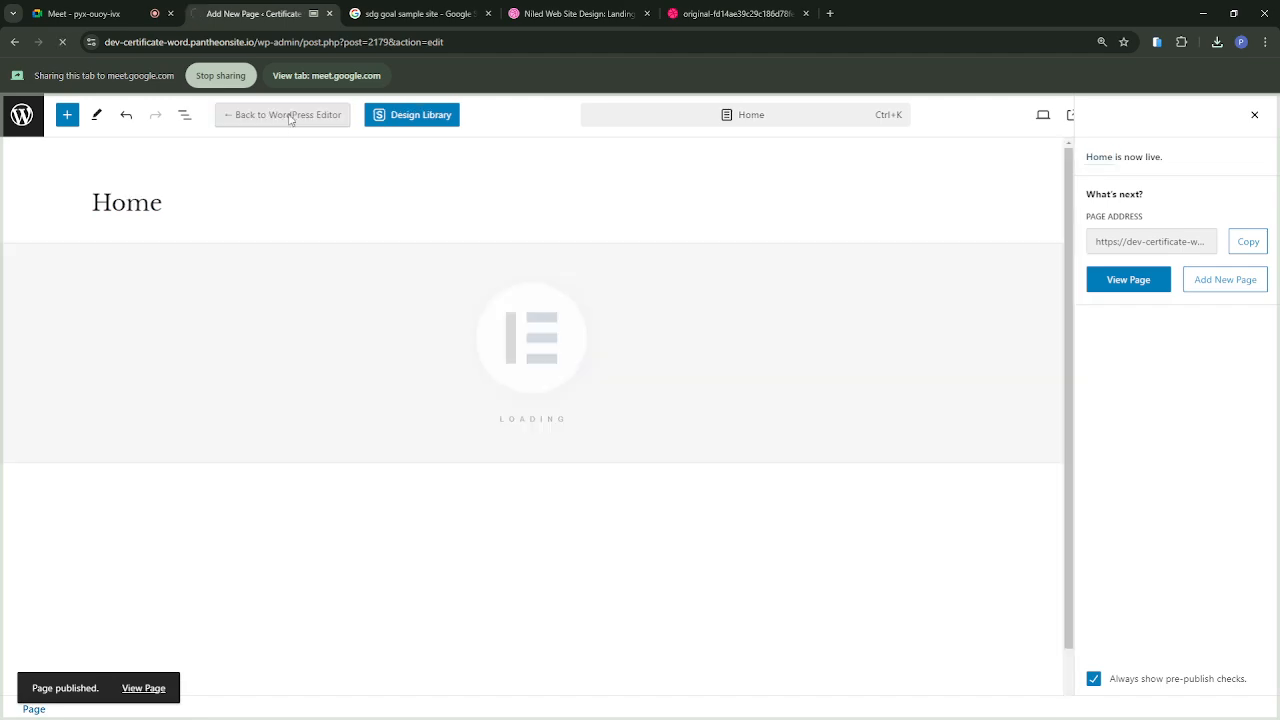
pyautogui.click(722, 17)
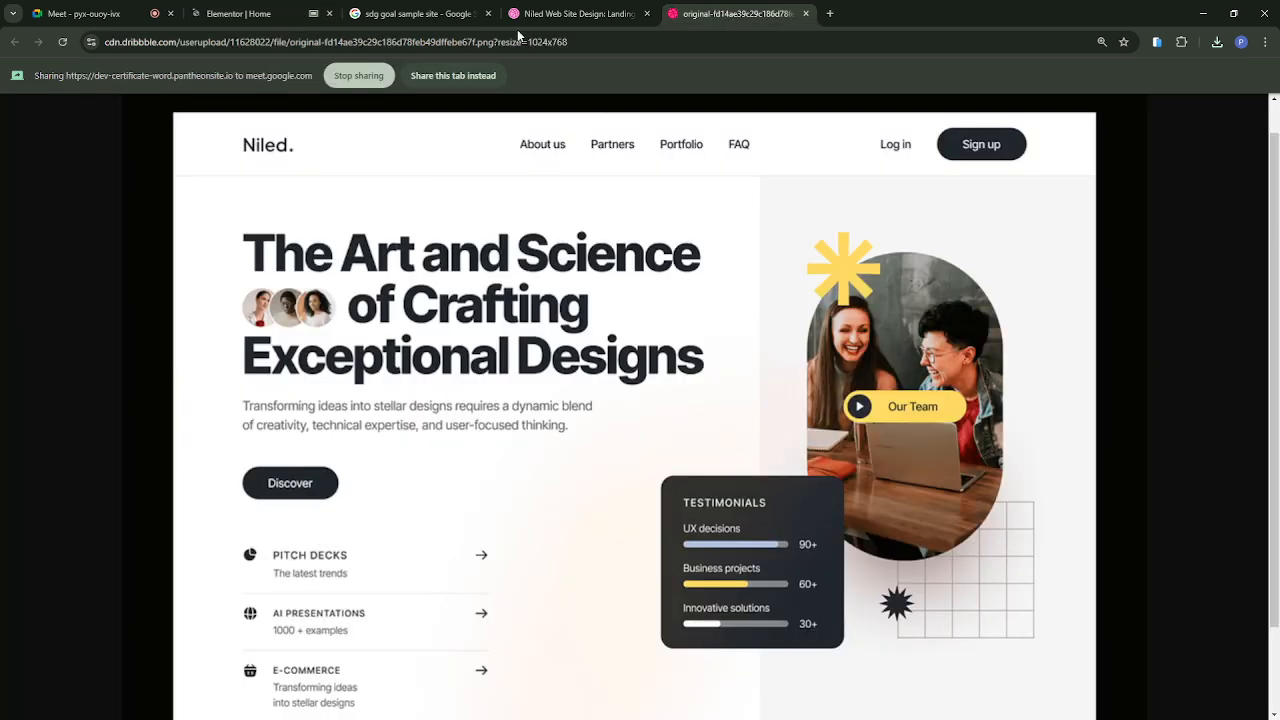
pyautogui.click(238, 18)
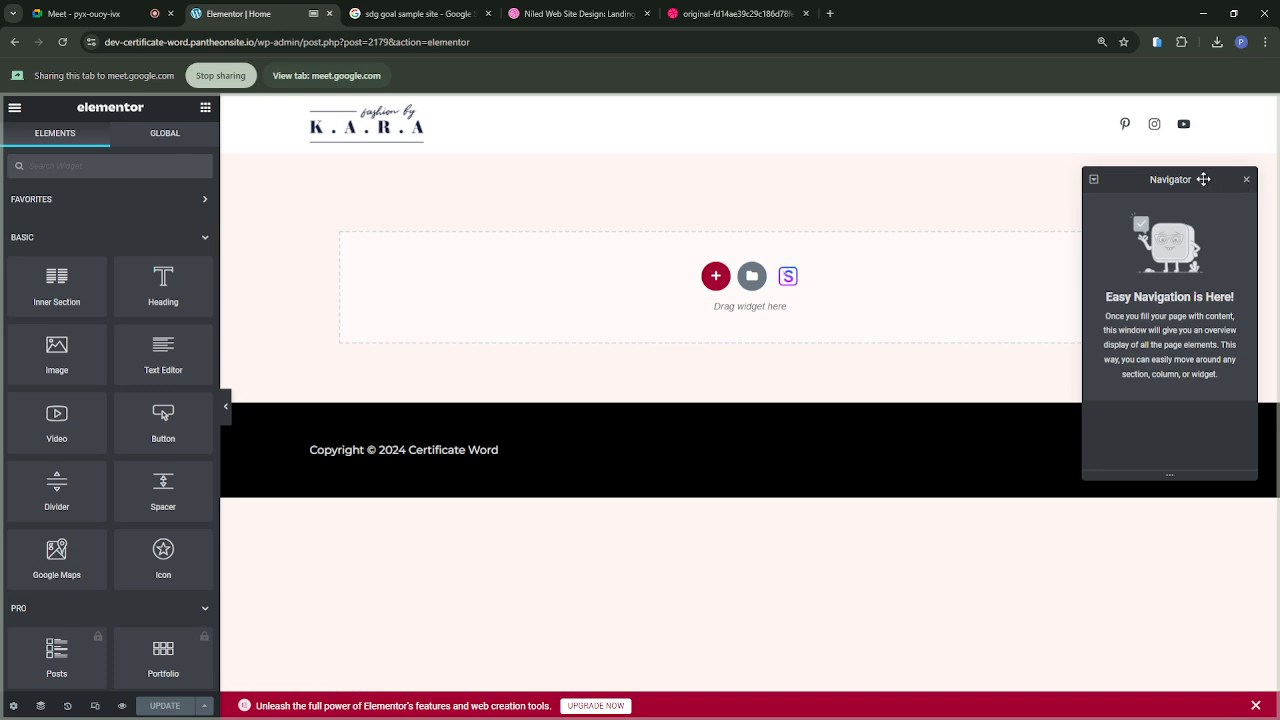
pyautogui.moveTo(1209, 178); pyautogui.dragTo(1216, 250)
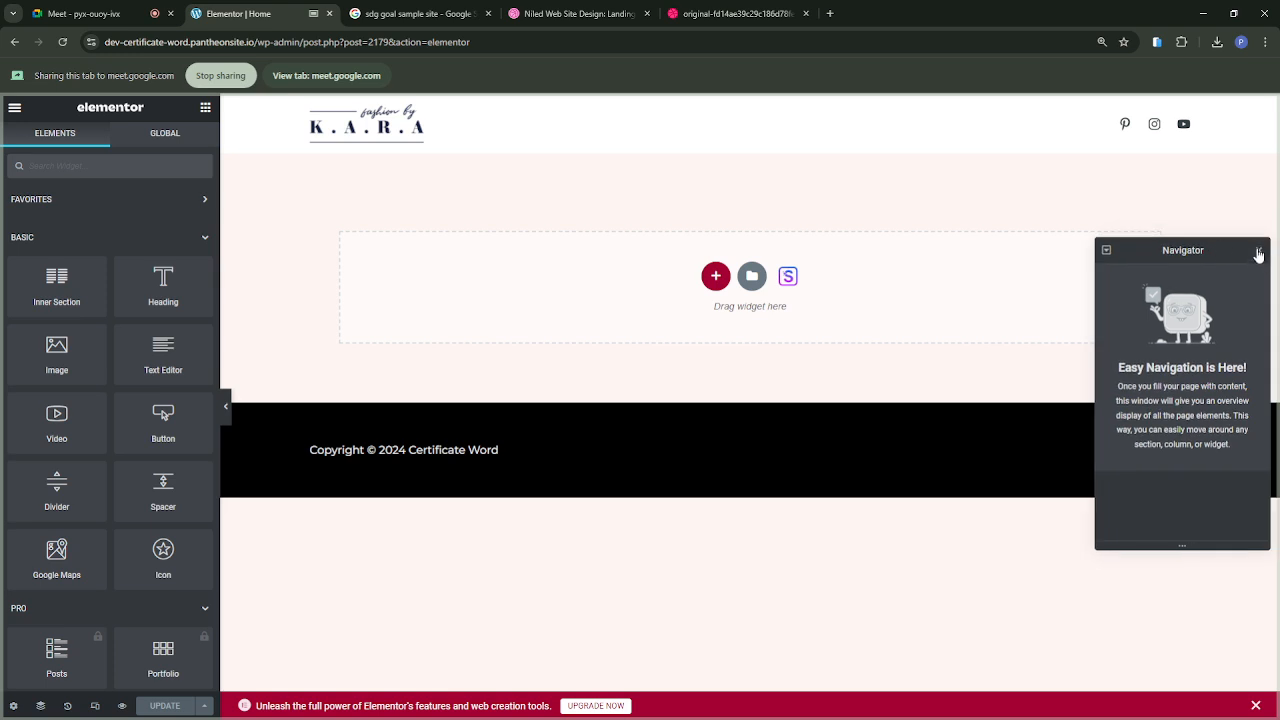
pyautogui.click(1258, 252)
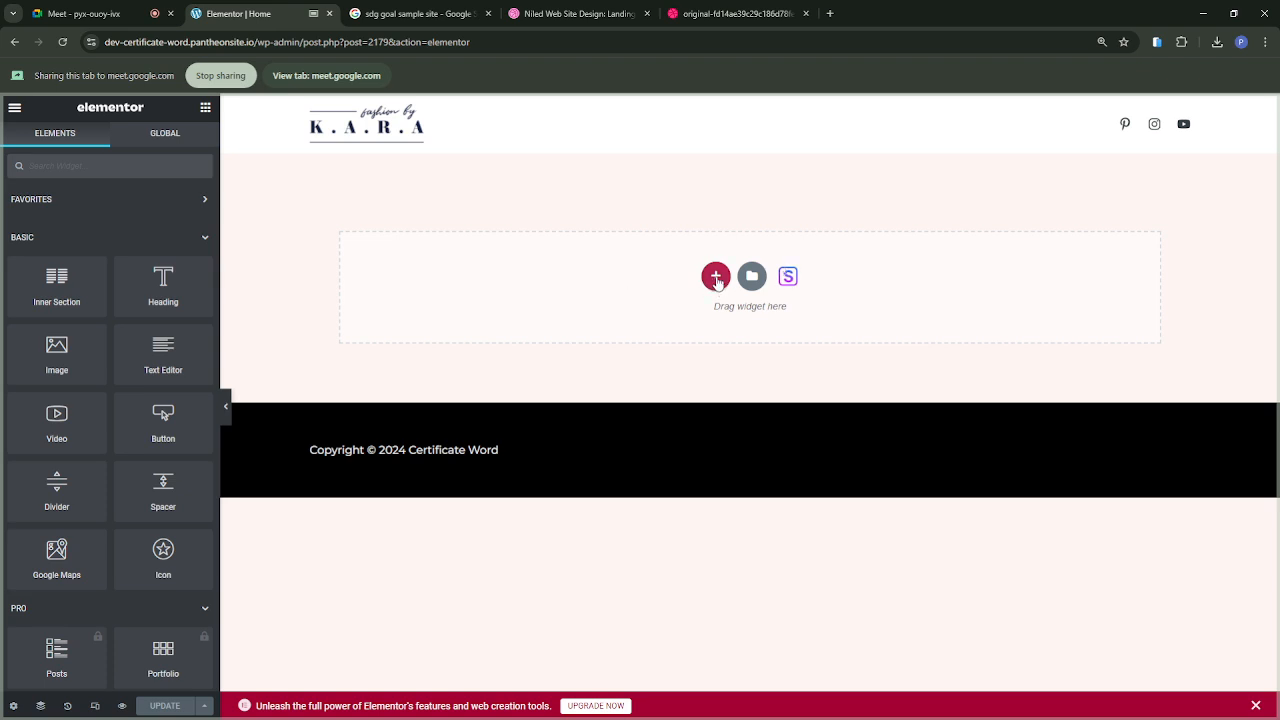
# Step: Add a section with a wide left and a narrow right column, following the Niled design, and show the widgets for the wide column
pyautogui.click(706, 15)
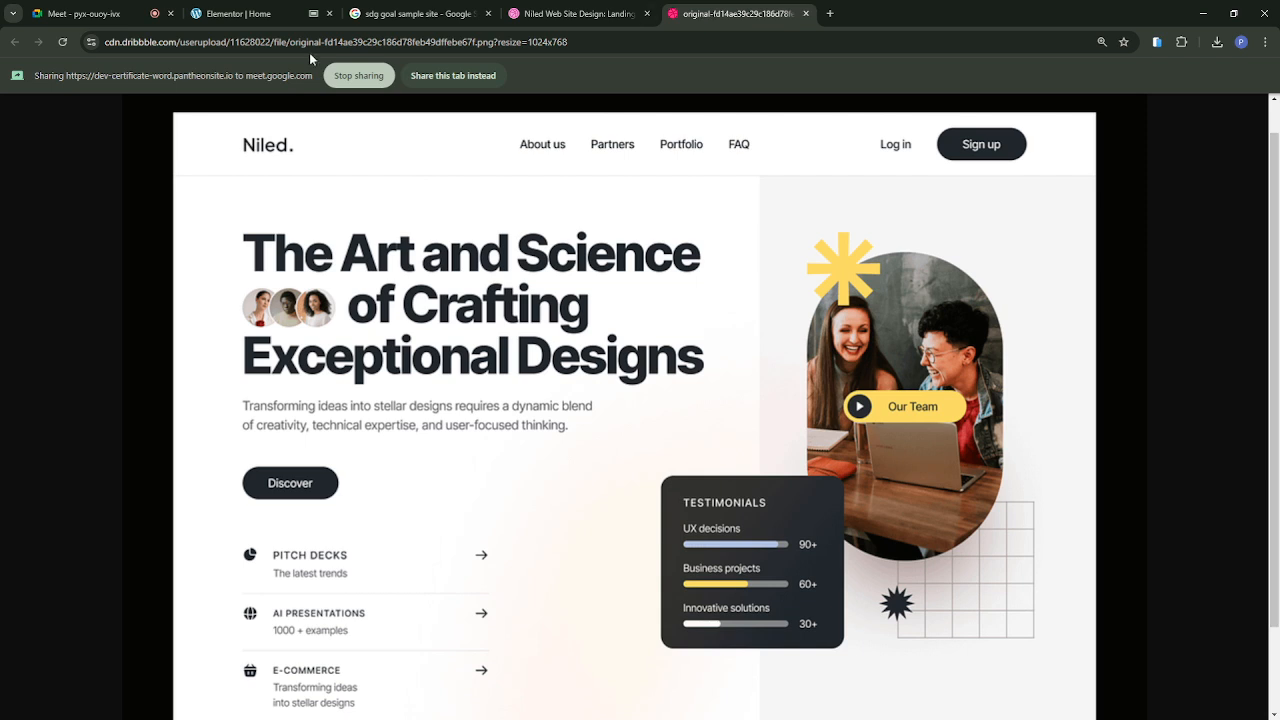
pyautogui.click(74, 17)
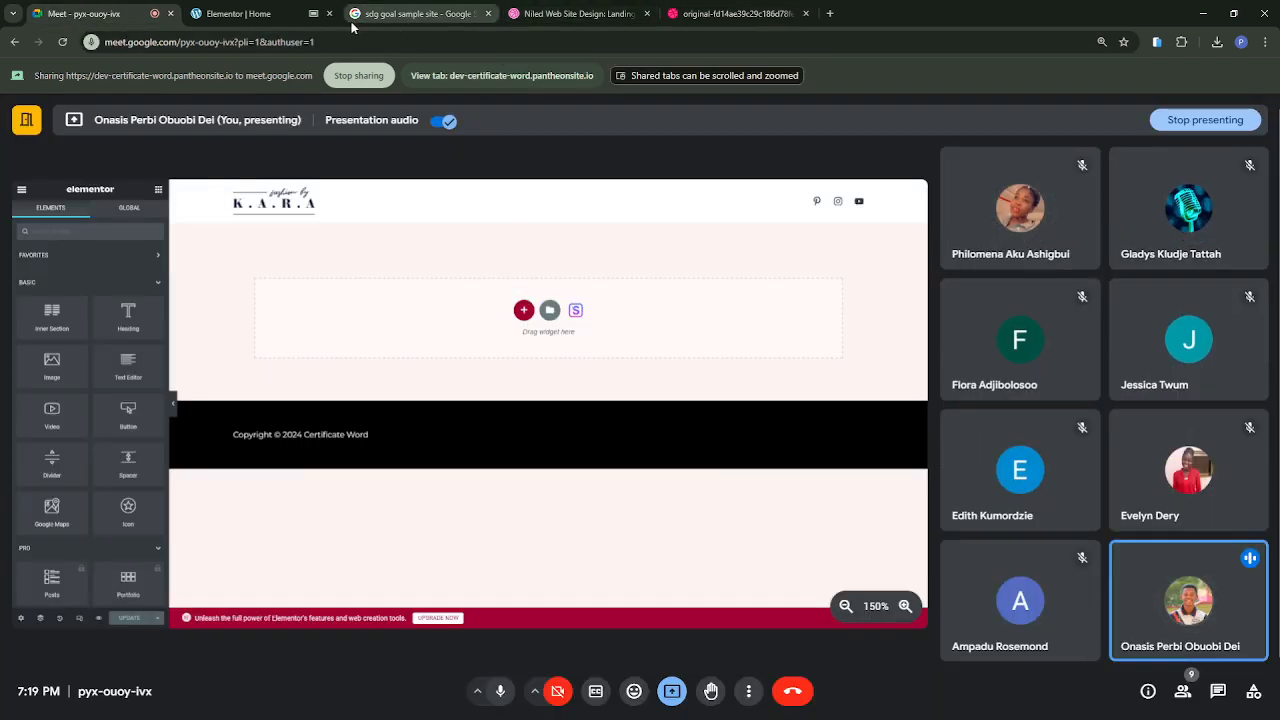
pyautogui.click(250, 14)
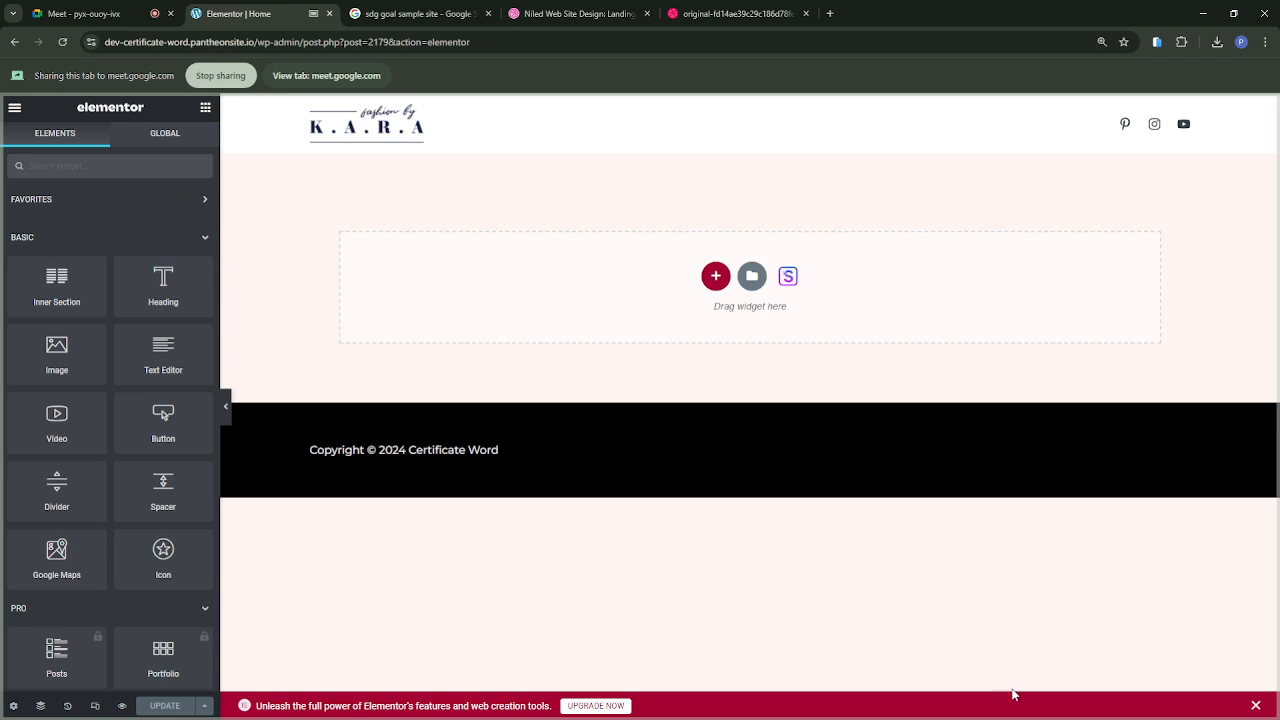
pyautogui.click(716, 278)
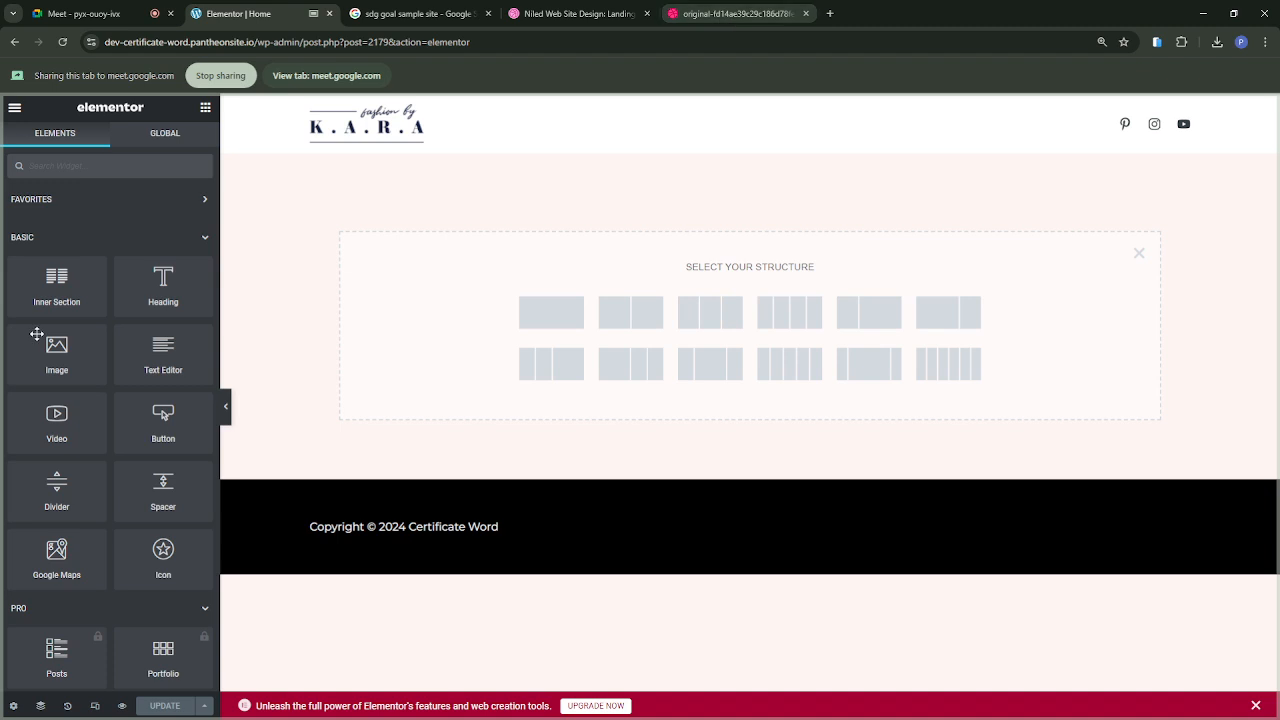
pyautogui.click(735, 8)
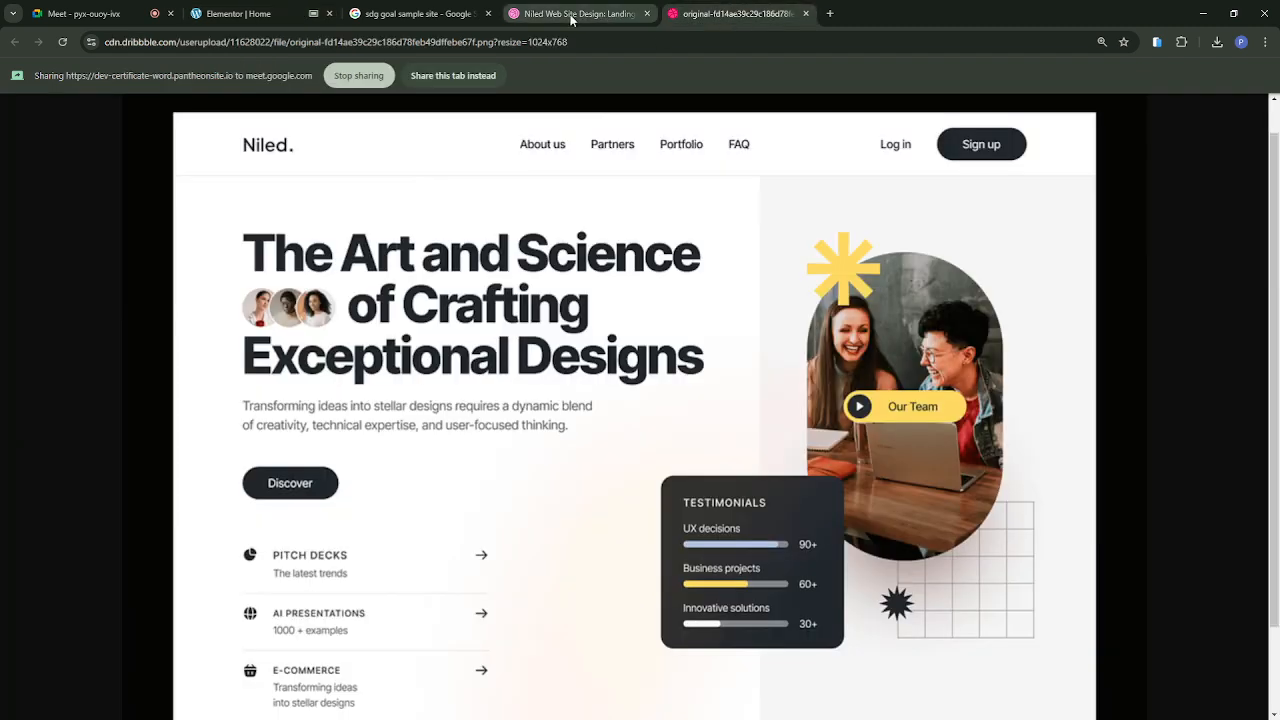
pyautogui.click(281, 22)
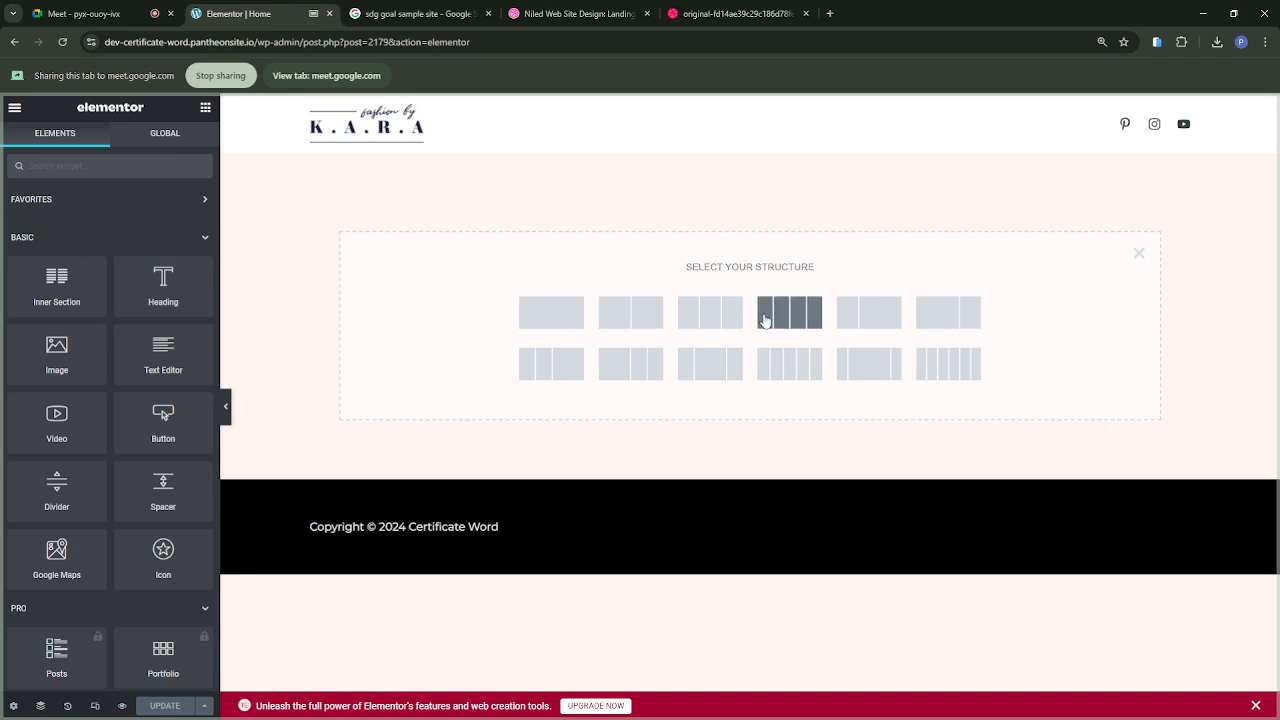
pyautogui.click(944, 314)
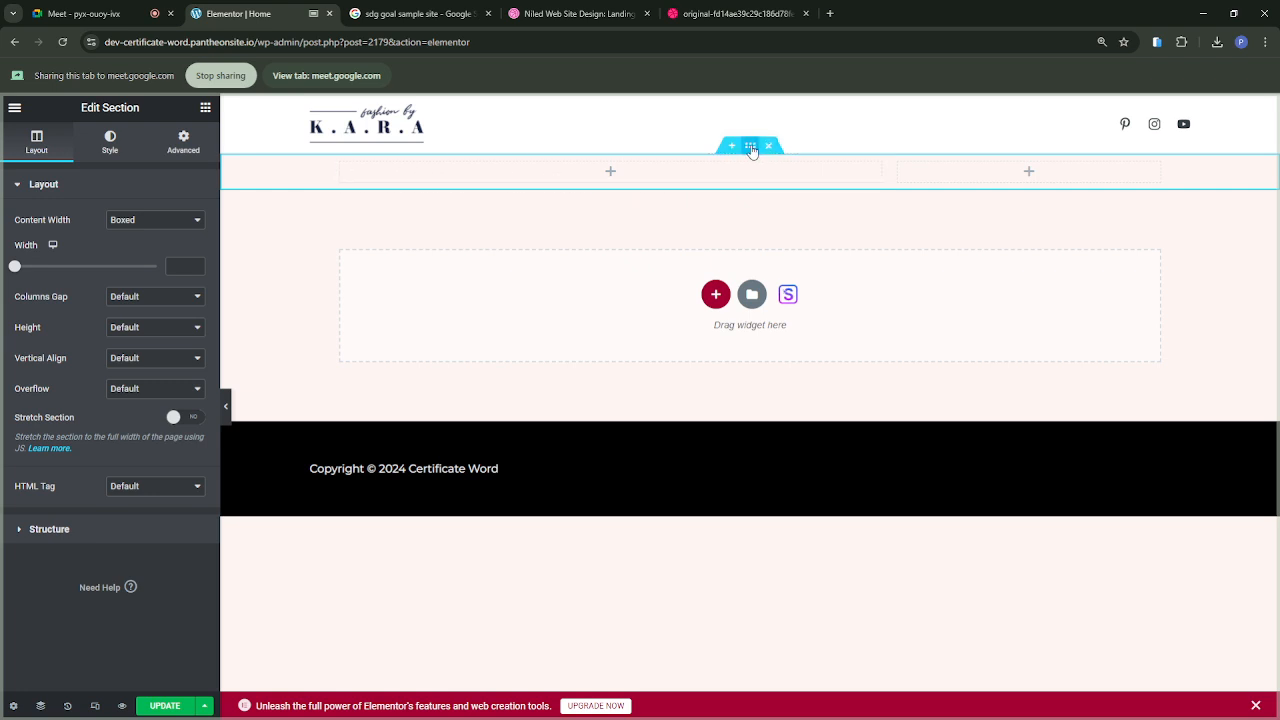
pyautogui.click(607, 172)
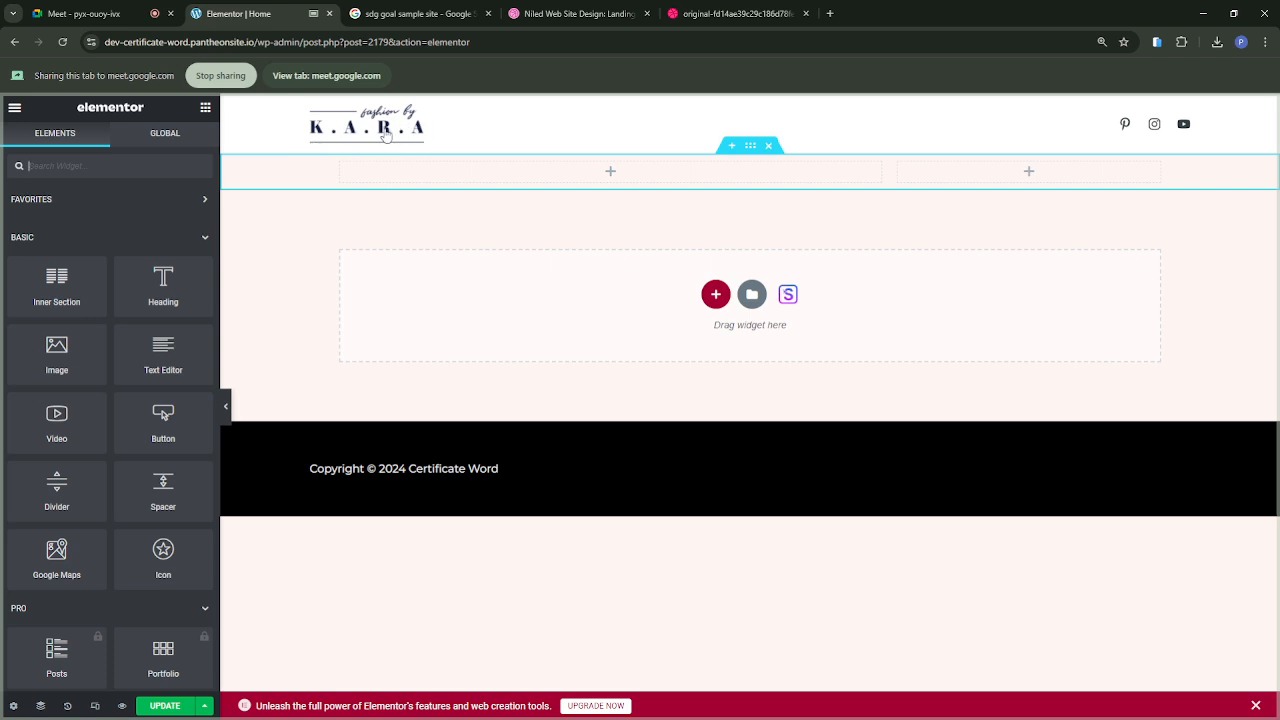
# Step: Check the Google Meet call, and highlight the footer's copyright text in the shared Elementor page
pyautogui.click(113, 18)
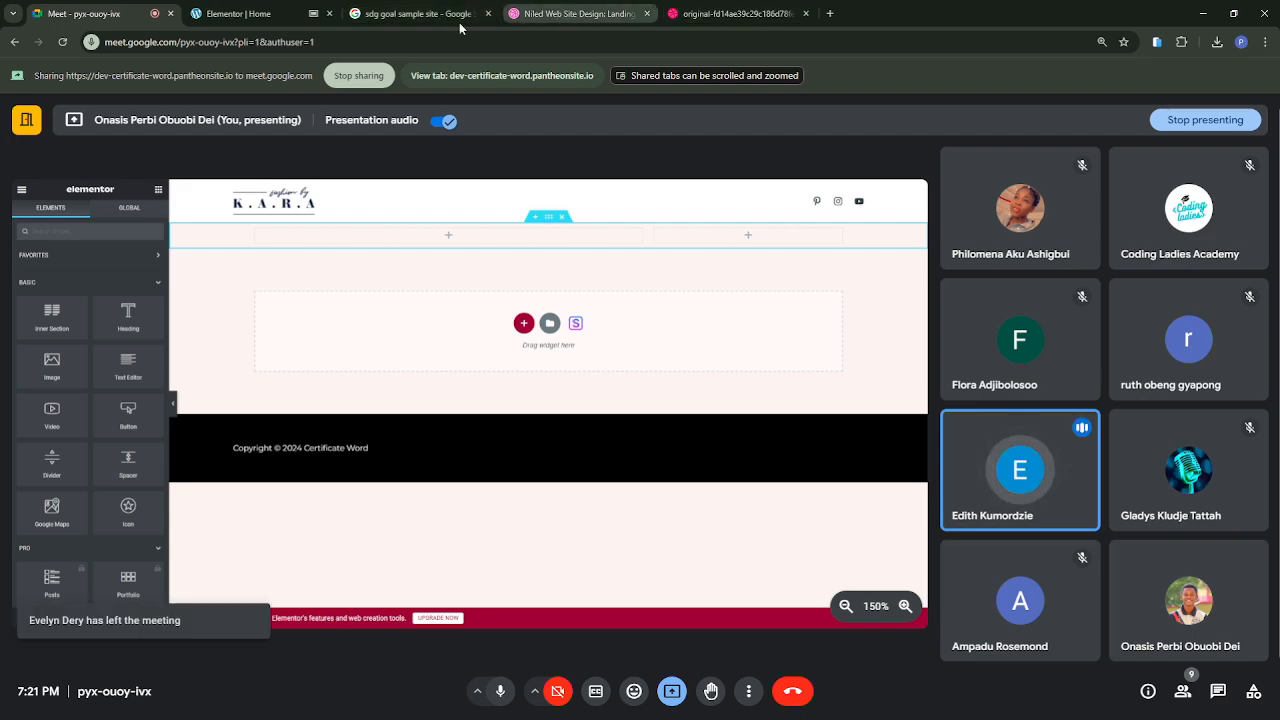
pyautogui.click(246, 16)
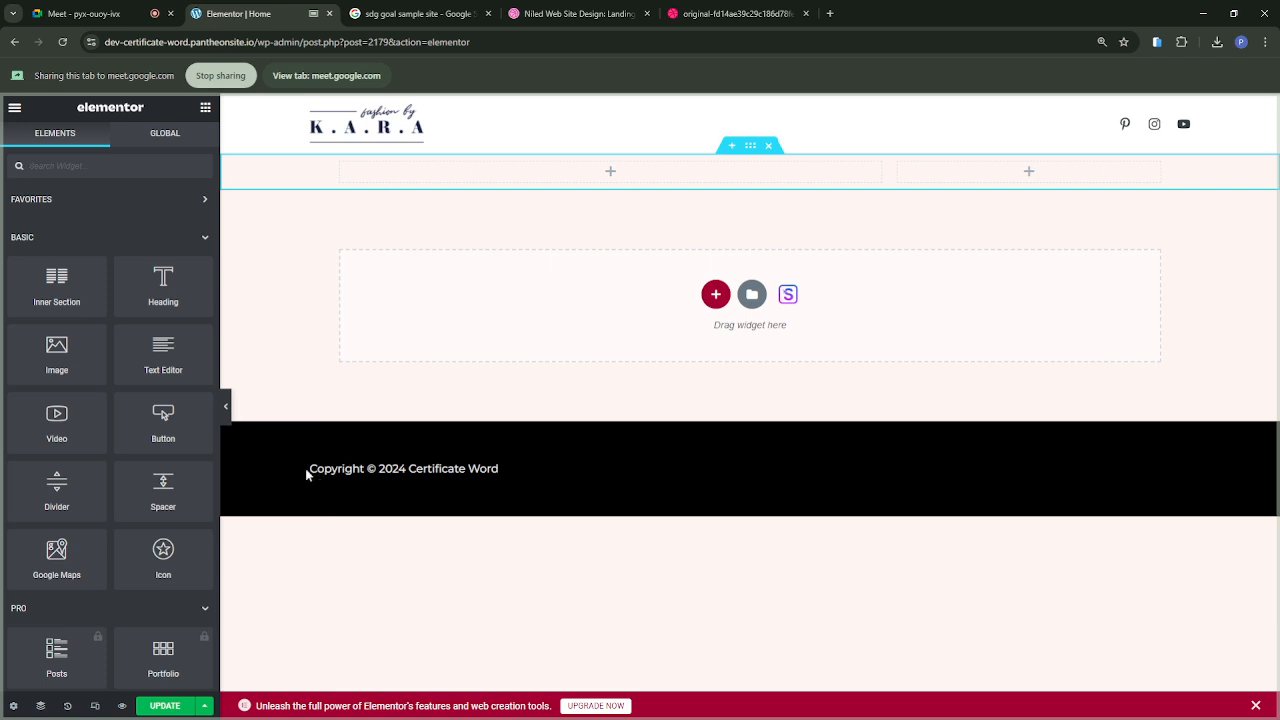
pyautogui.moveTo(310, 468); pyautogui.dragTo(498, 473)
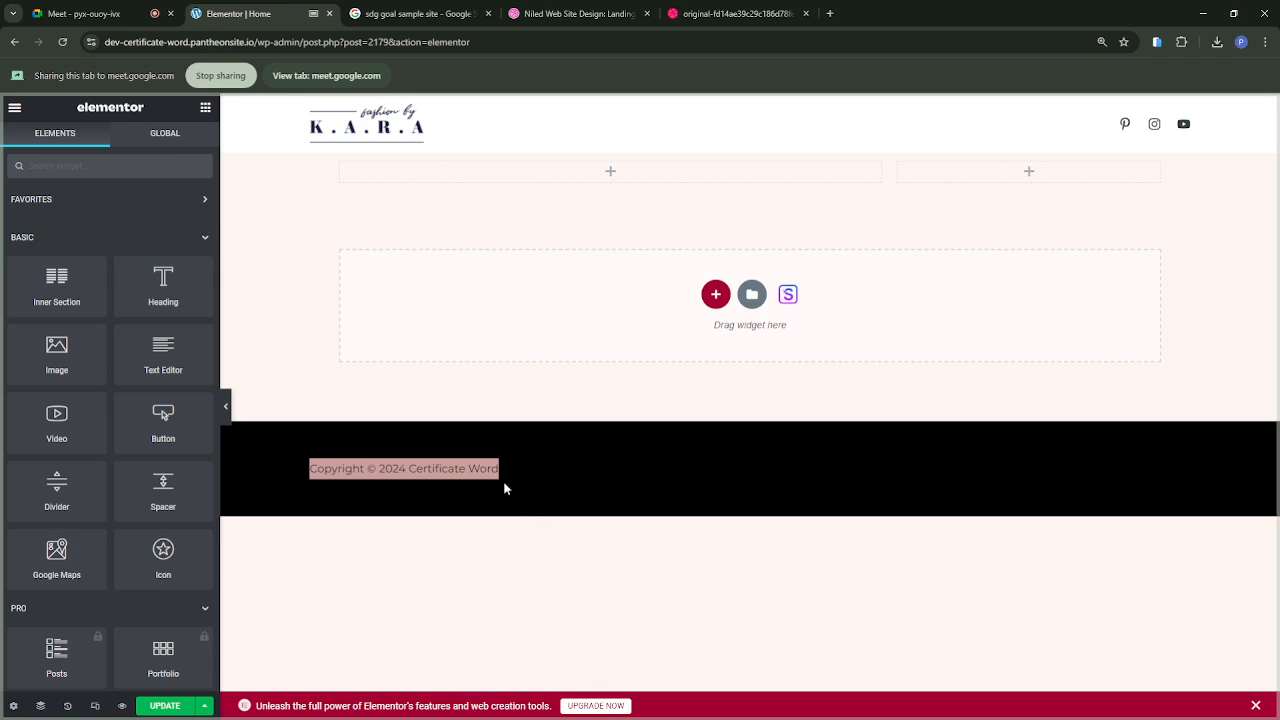
pyautogui.click(477, 463)
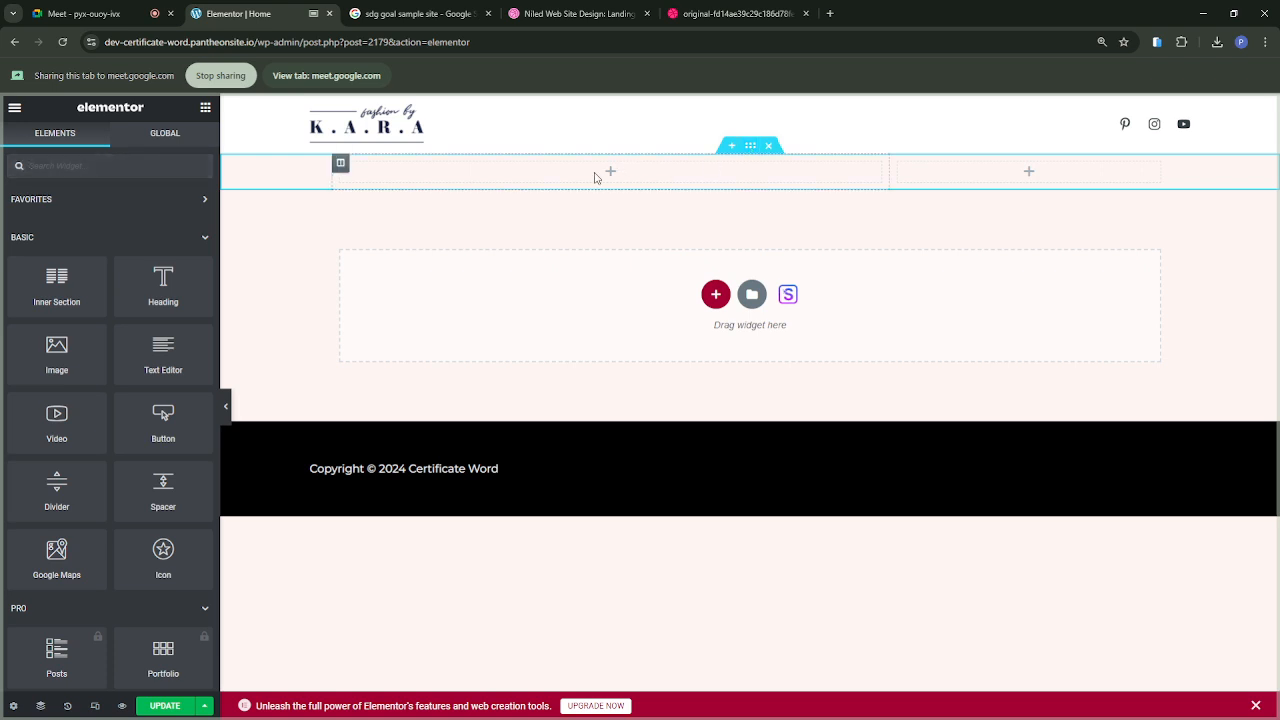
# Step: Add a Heading widget to the section's wide column with the title "The Art and Science", taken from the Niled design
pyautogui.click(729, 15)
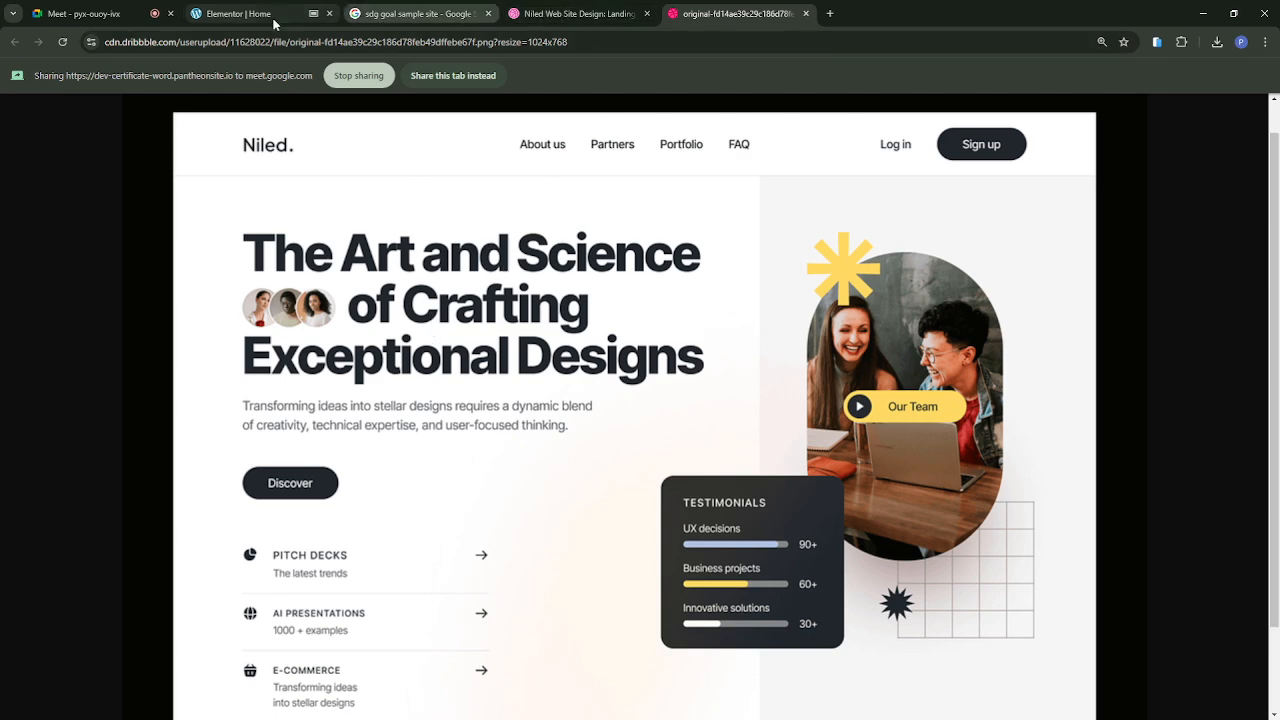
pyautogui.click(240, 14)
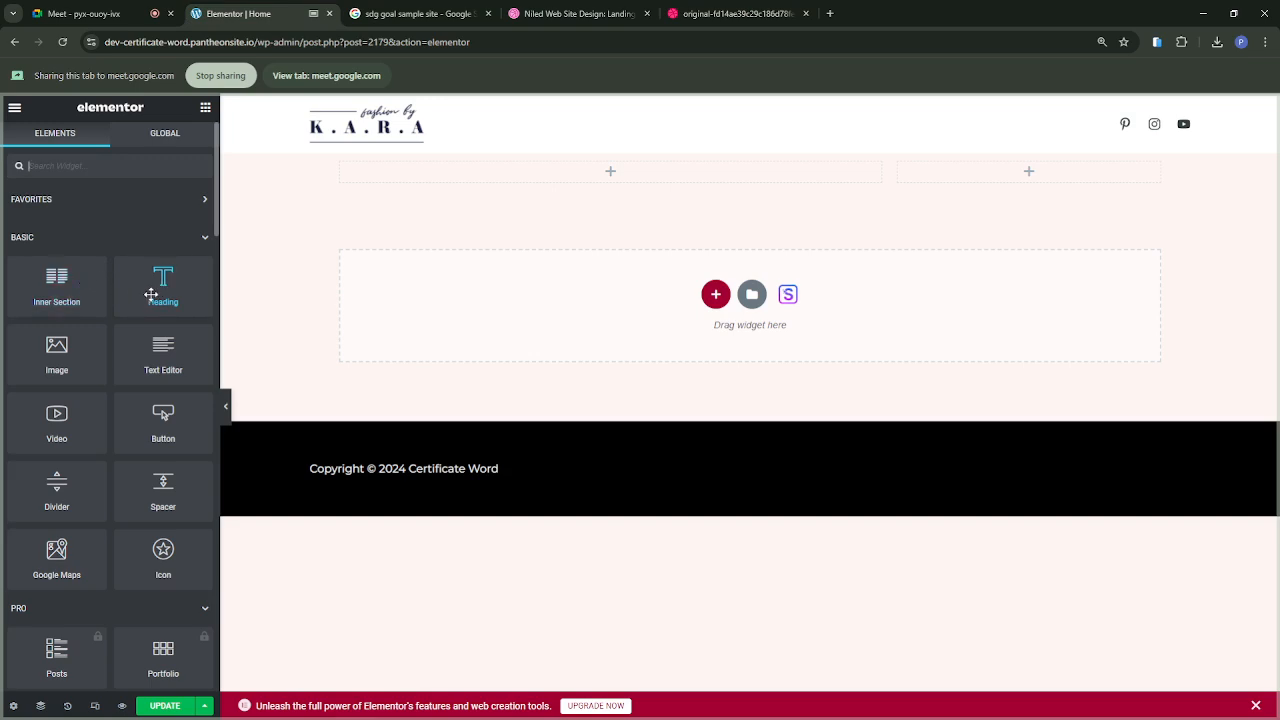
pyautogui.moveTo(150, 294); pyautogui.dragTo(587, 181)
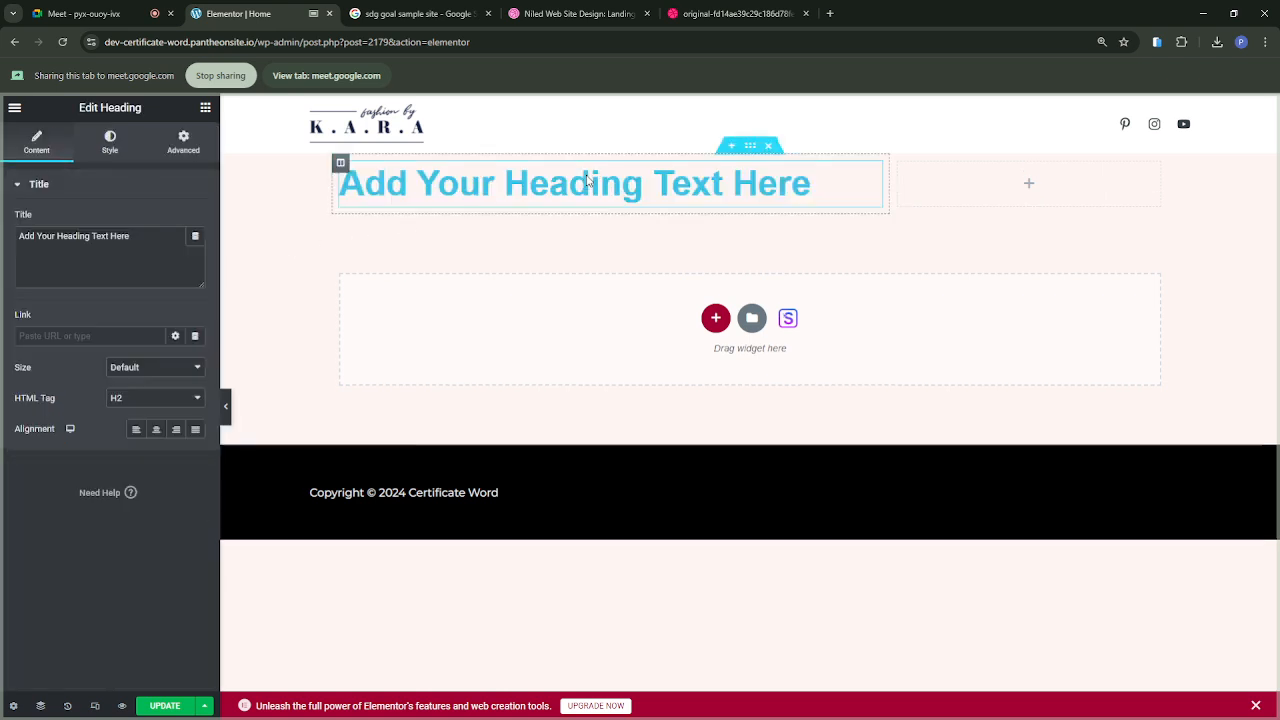
pyautogui.click(736, 16)
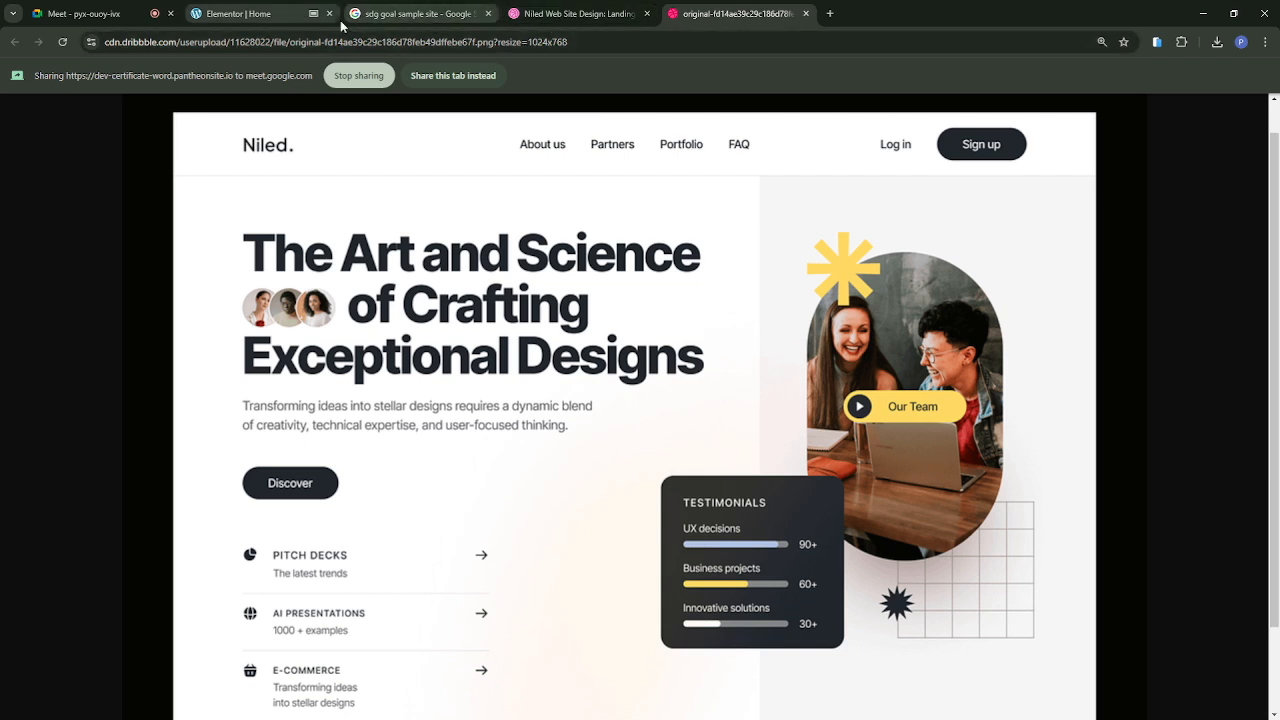
pyautogui.click(257, 20)
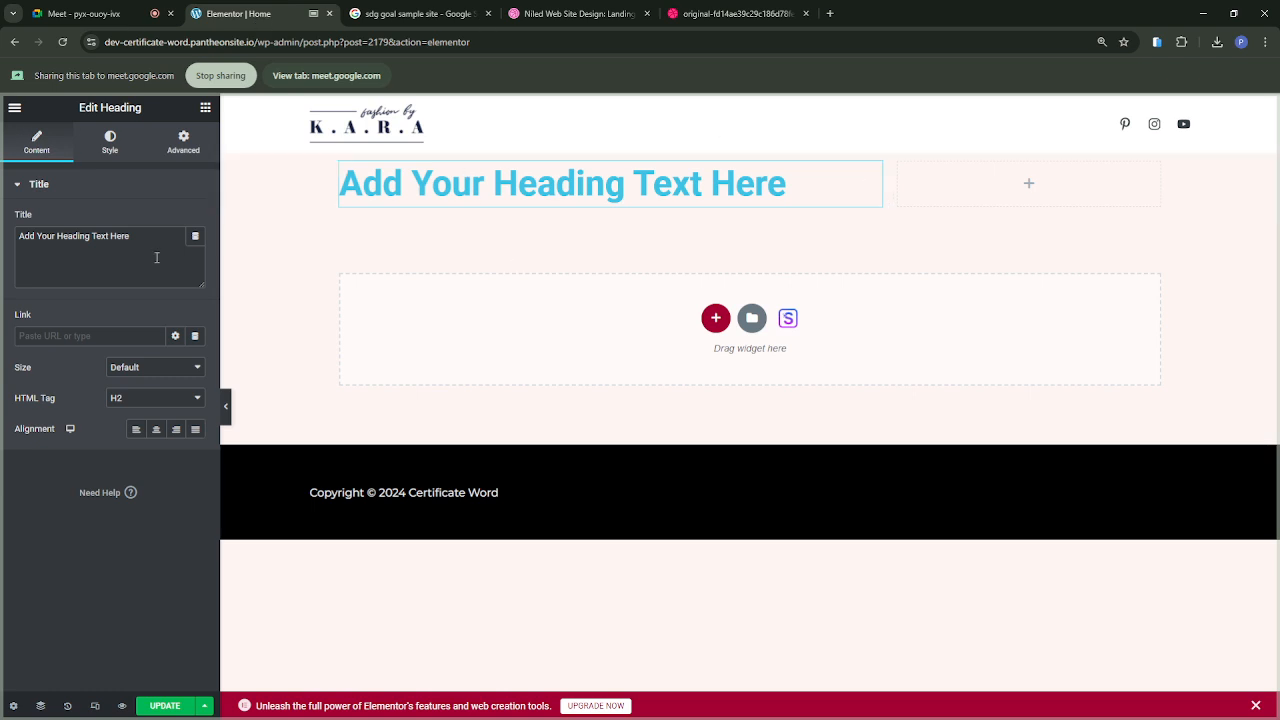
pyautogui.moveTo(135, 236); pyautogui.dragTo(6, 241)
pyautogui.write('T')
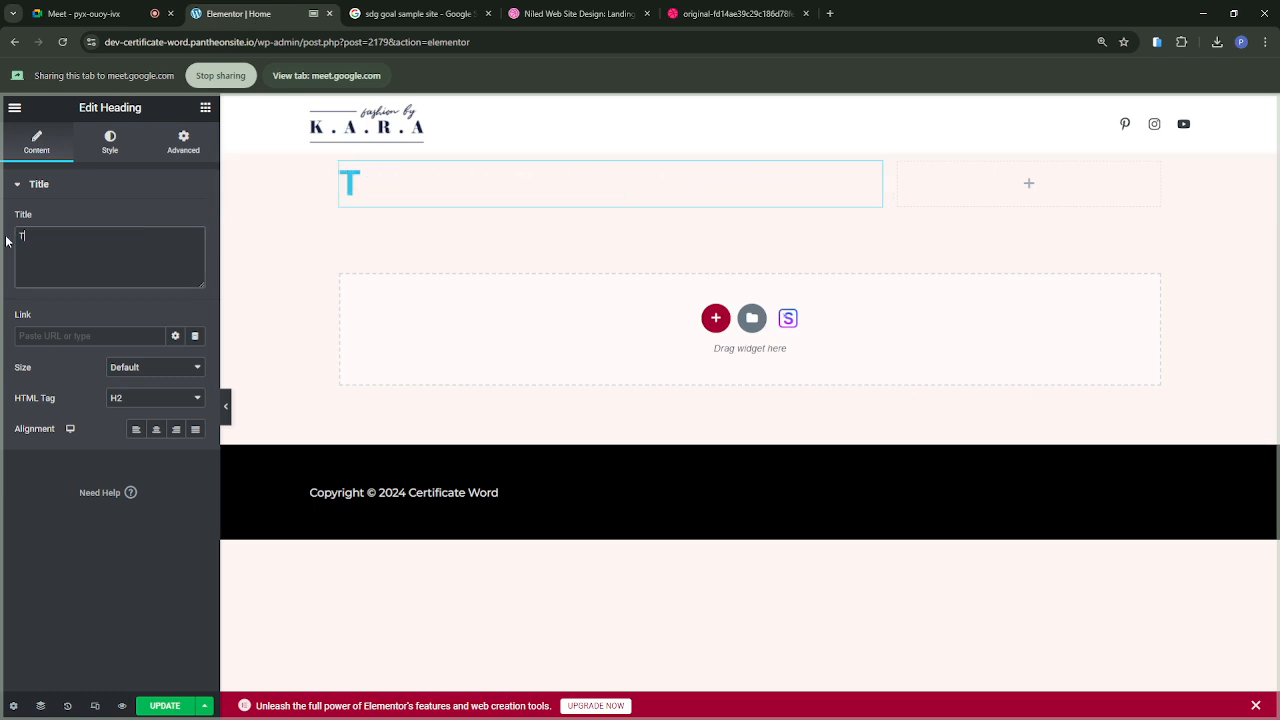
pyautogui.write('he Art and')
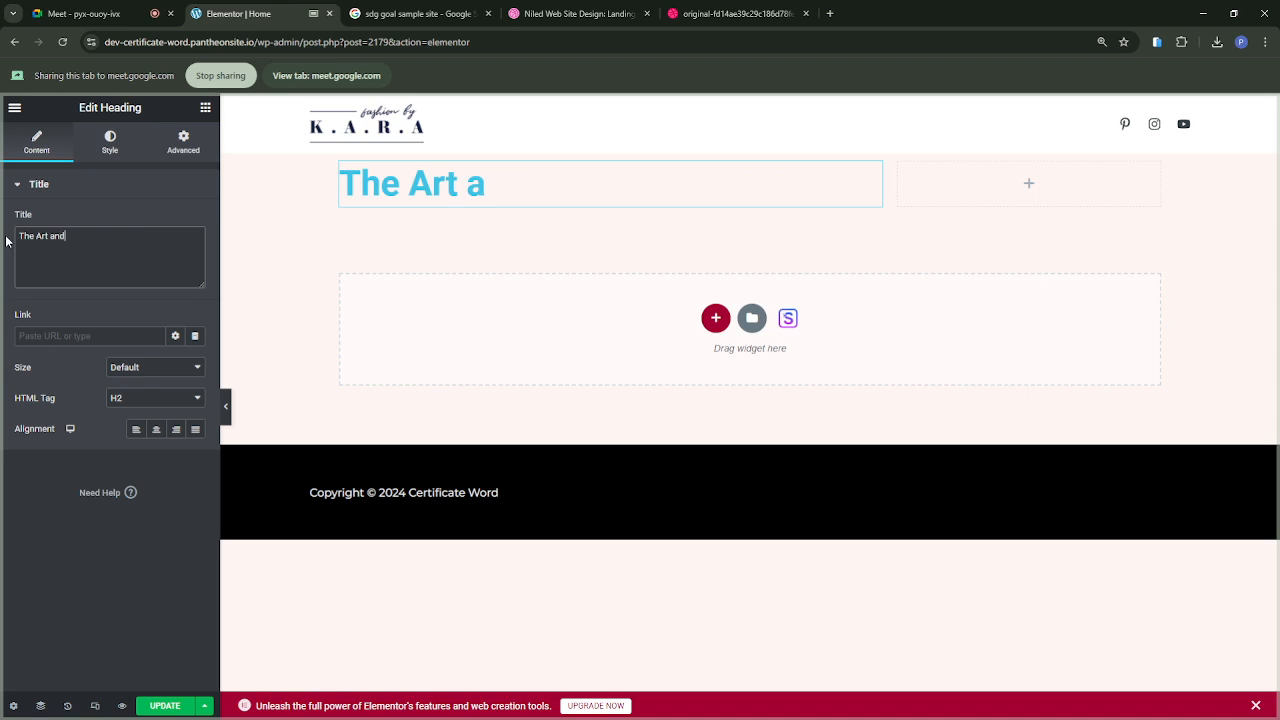
pyautogui.write(' Scien')
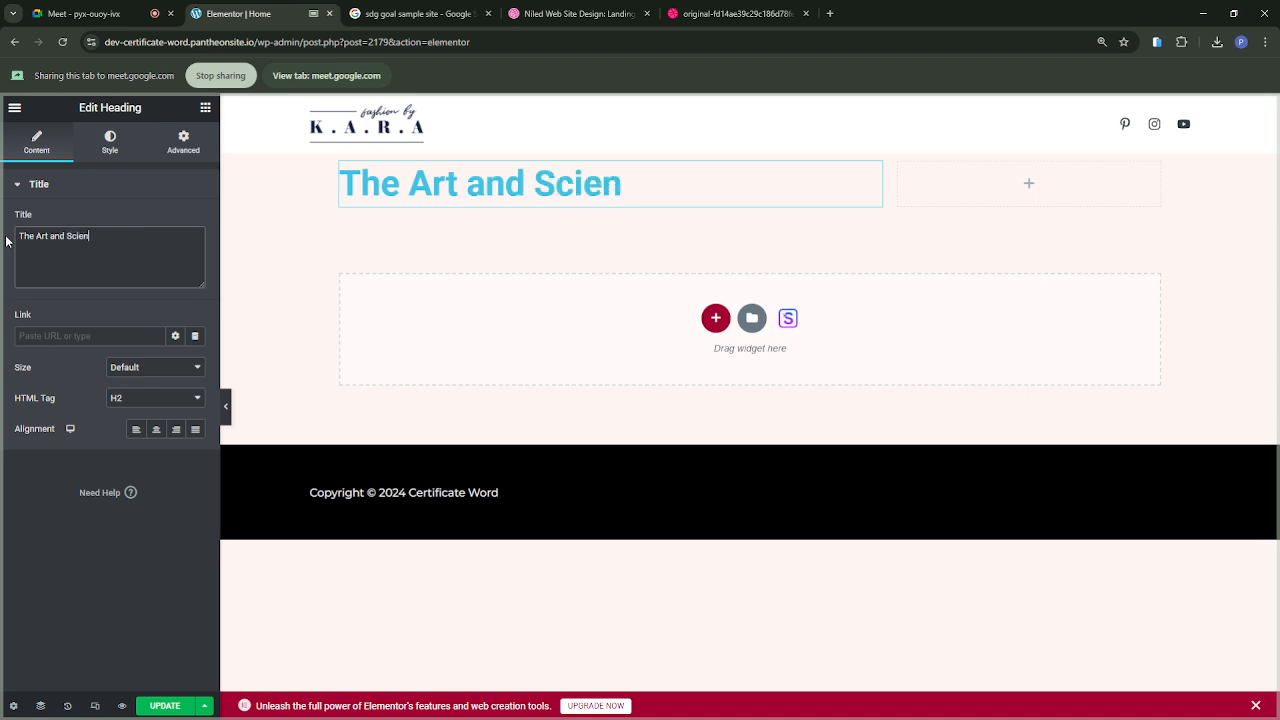
pyautogui.write('ce')
# Step: Set the heading's text color to the global Theme Color 3 (#000000), consulting the Niled design for reference
pyautogui.click(708, 15)
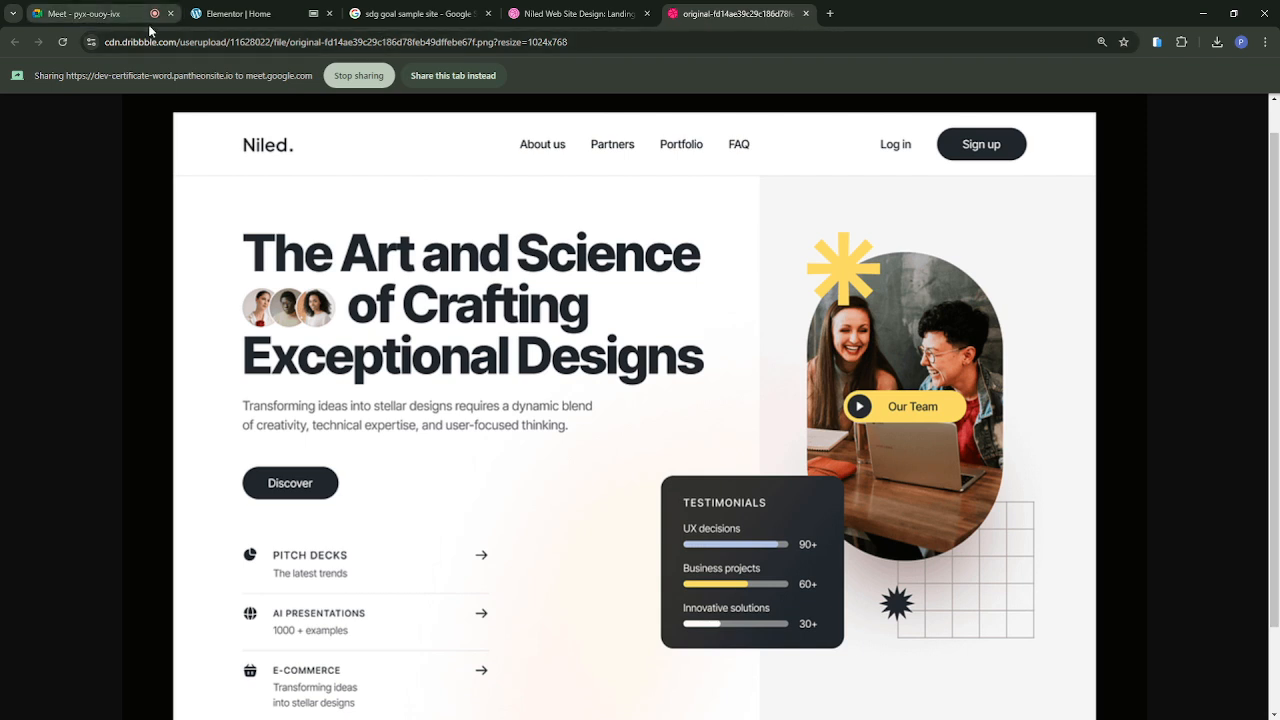
pyautogui.click(236, 16)
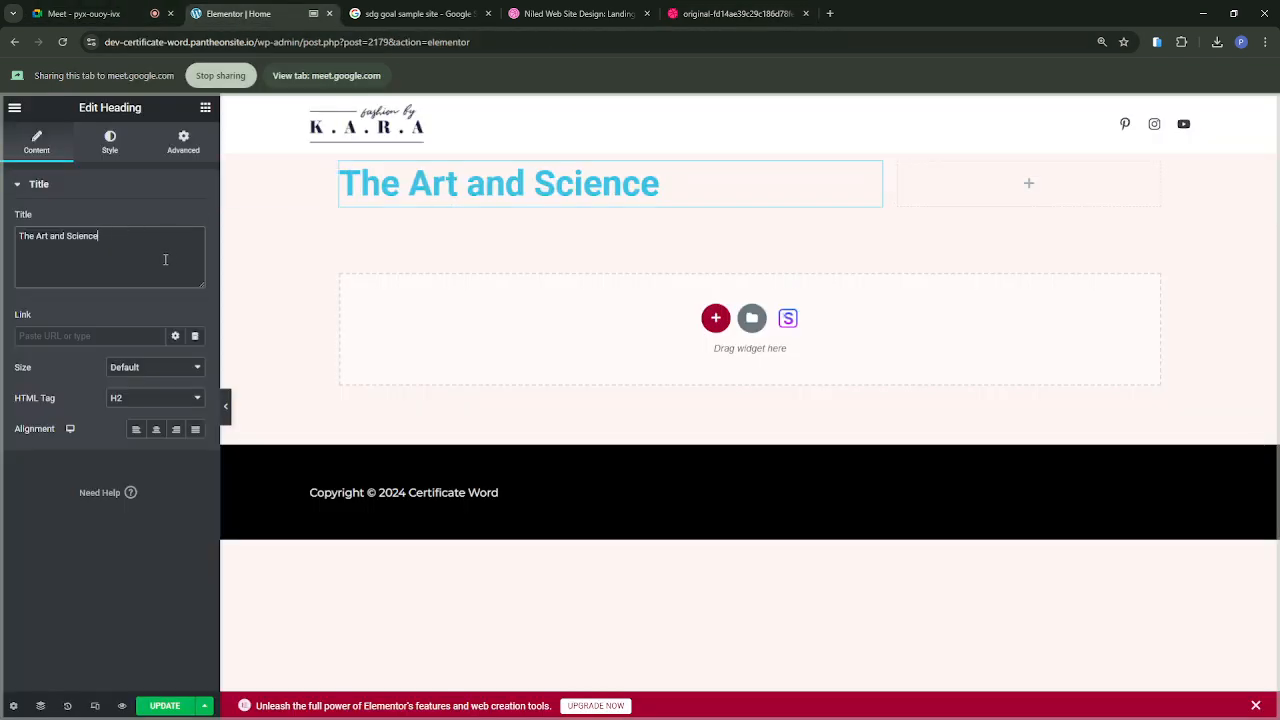
pyautogui.click(110, 143)
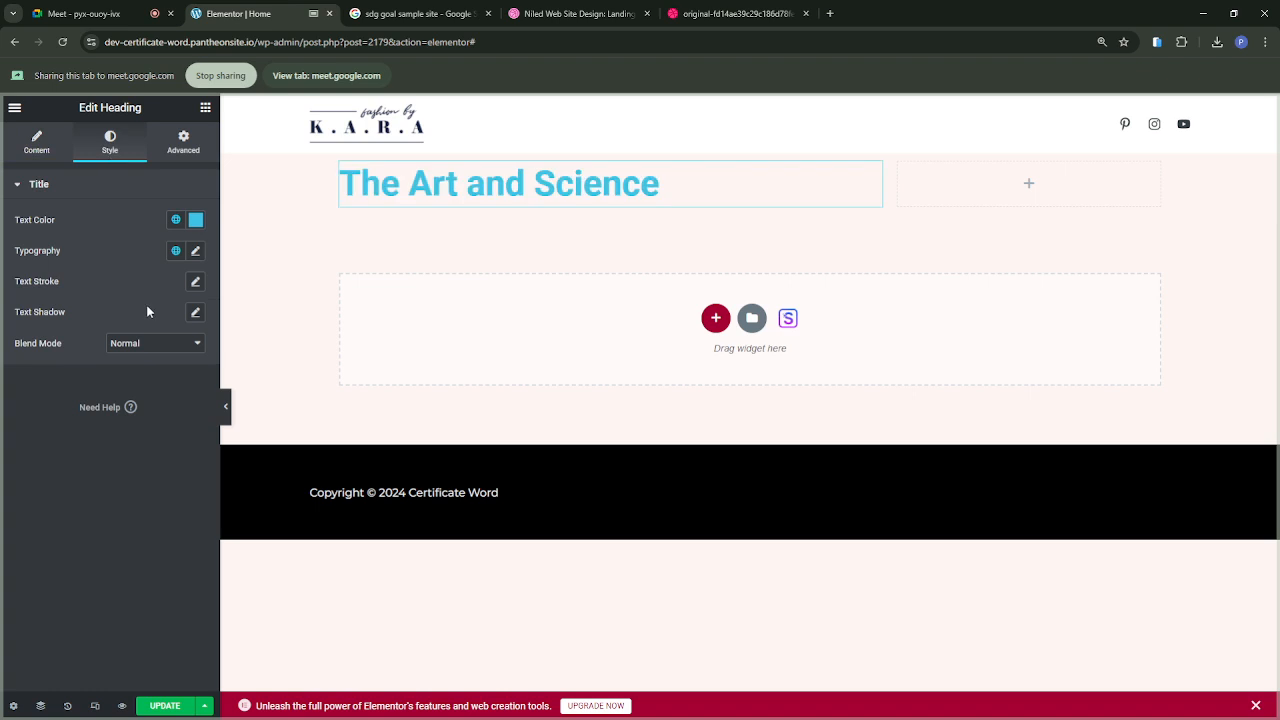
pyautogui.click(177, 222)
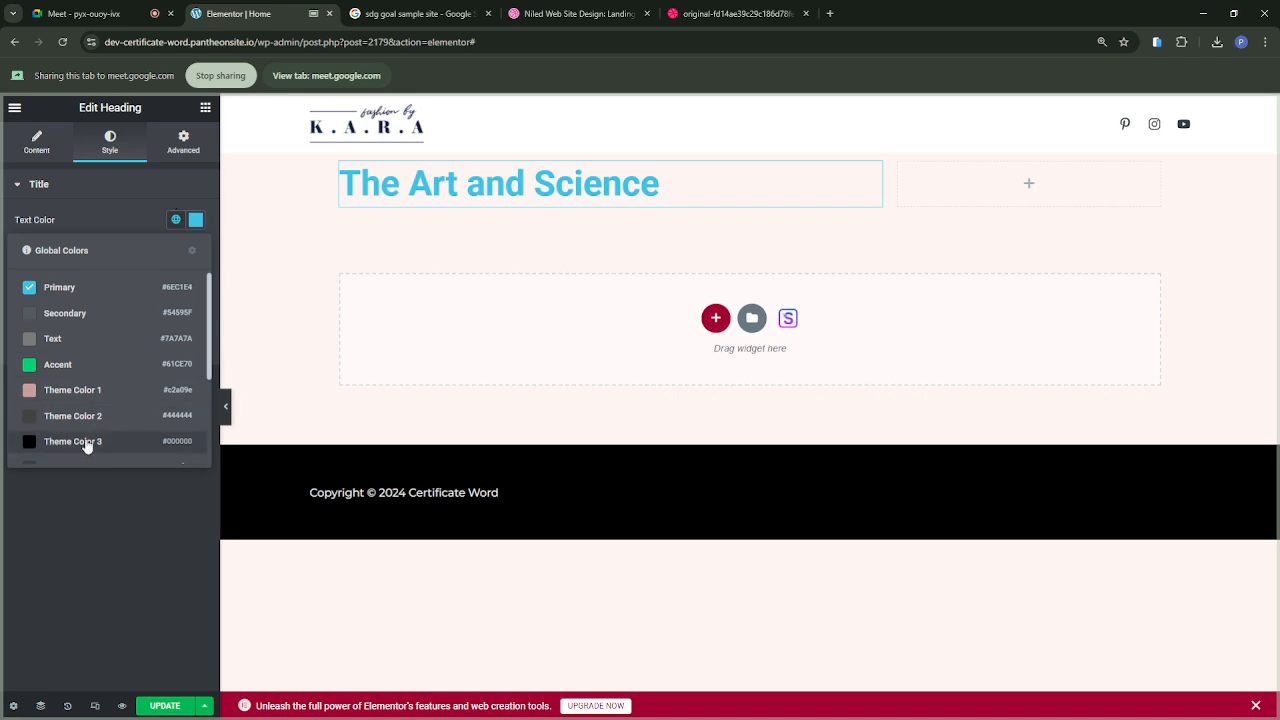
pyautogui.scroll(-1, 87, 446)
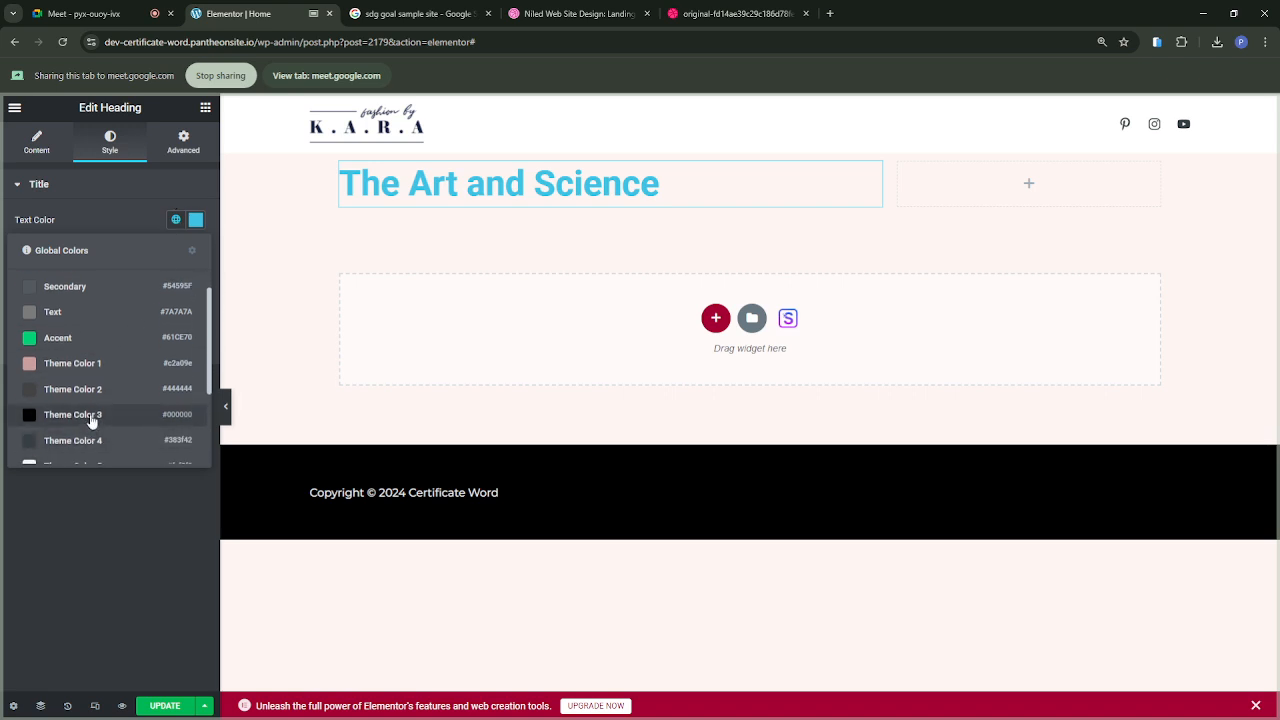
pyautogui.click(93, 416)
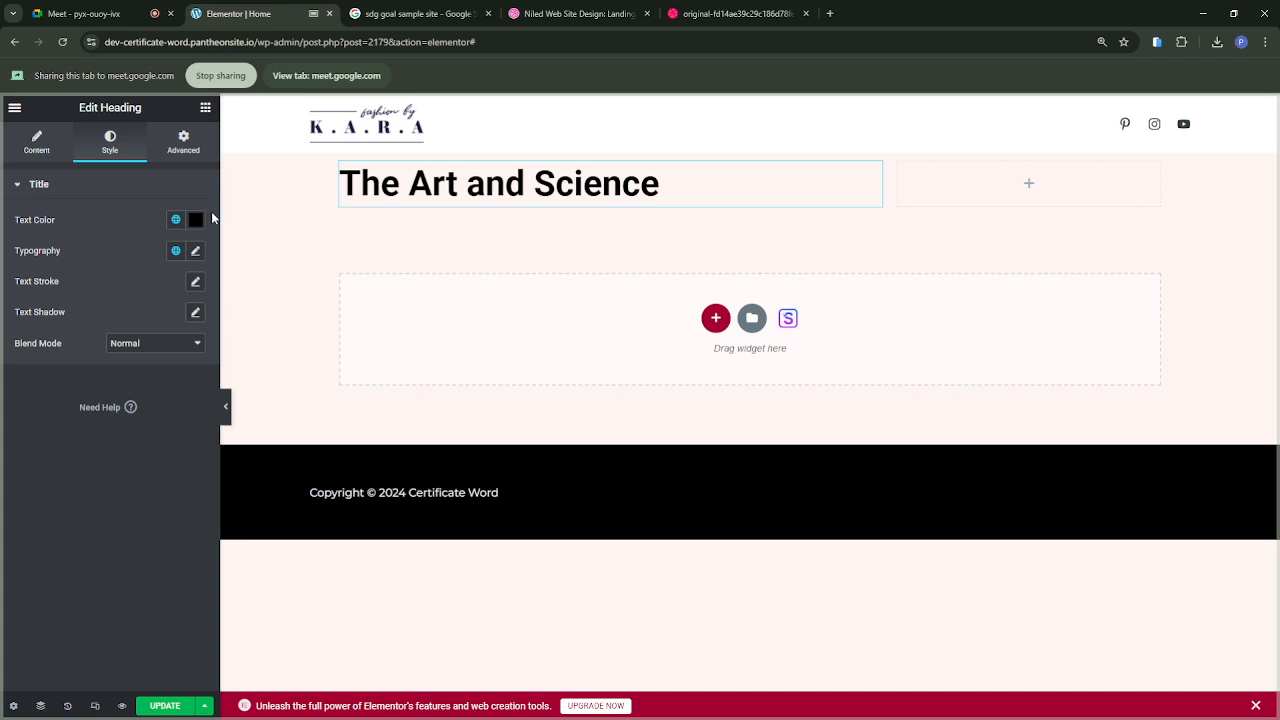
# Step: Set the heading's typography to the Inter font family with a 900 (Black) weight
pyautogui.click(194, 254)
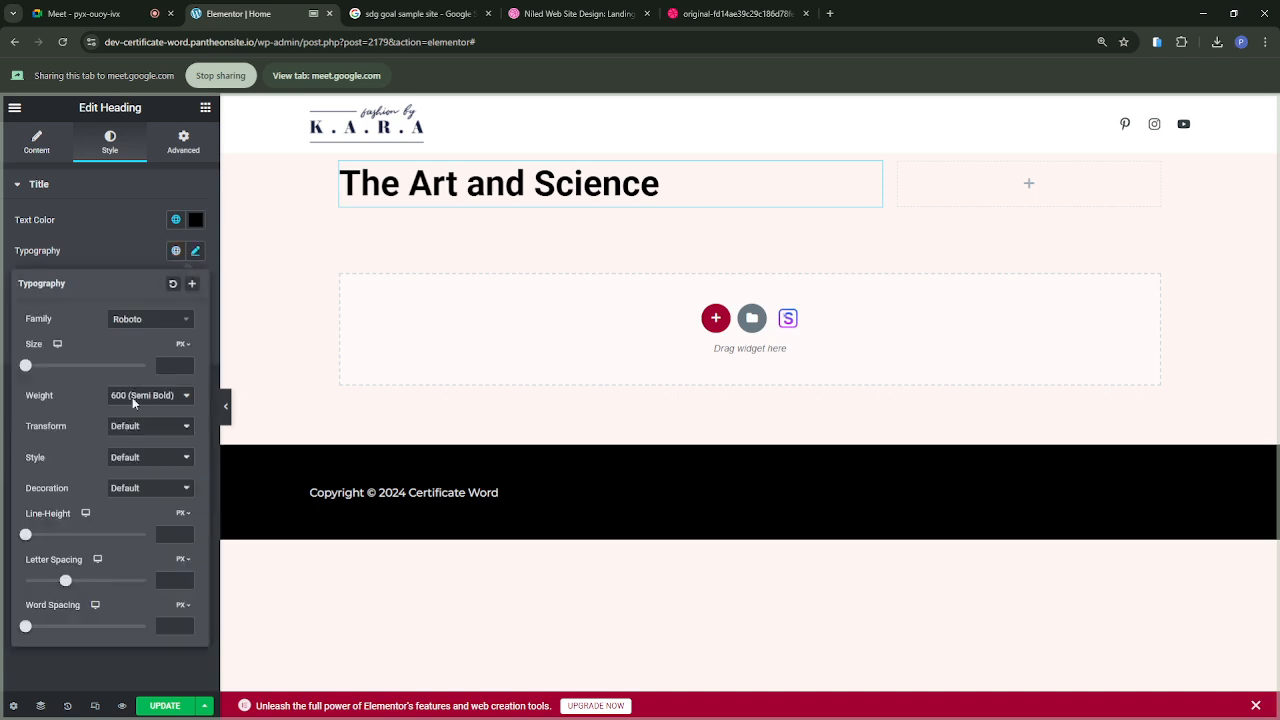
pyautogui.click(138, 501)
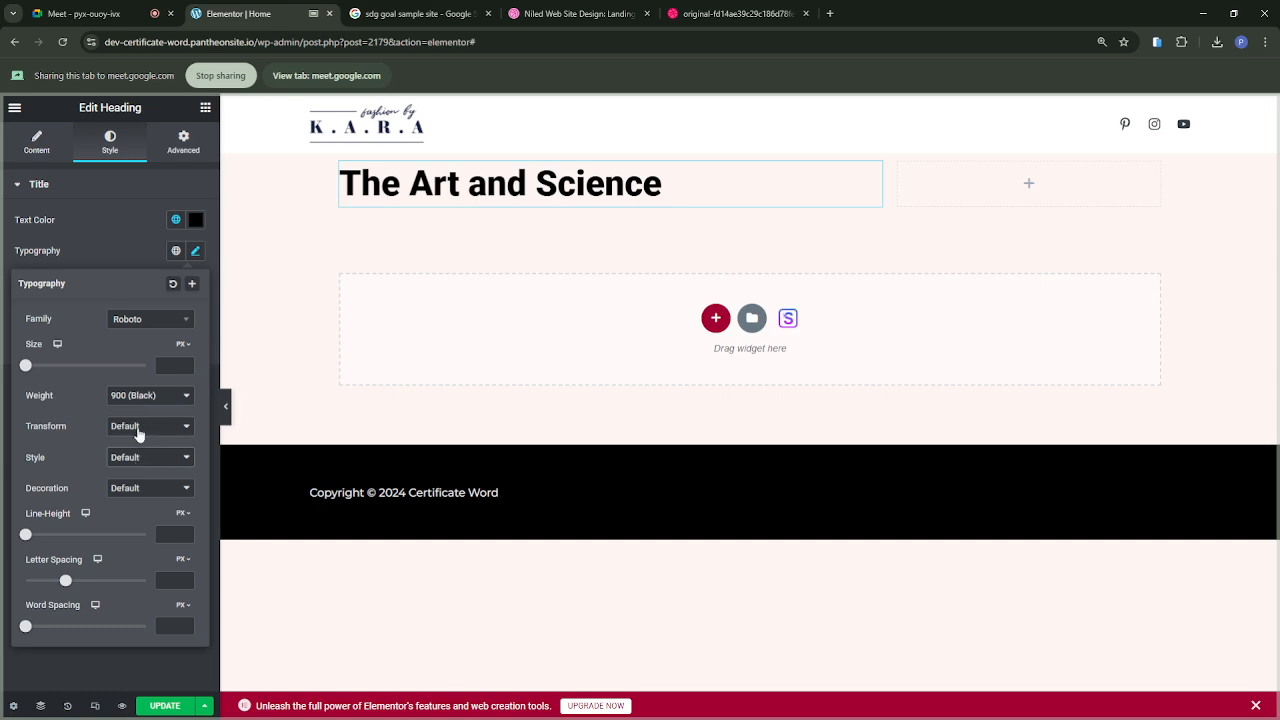
pyautogui.click(145, 321)
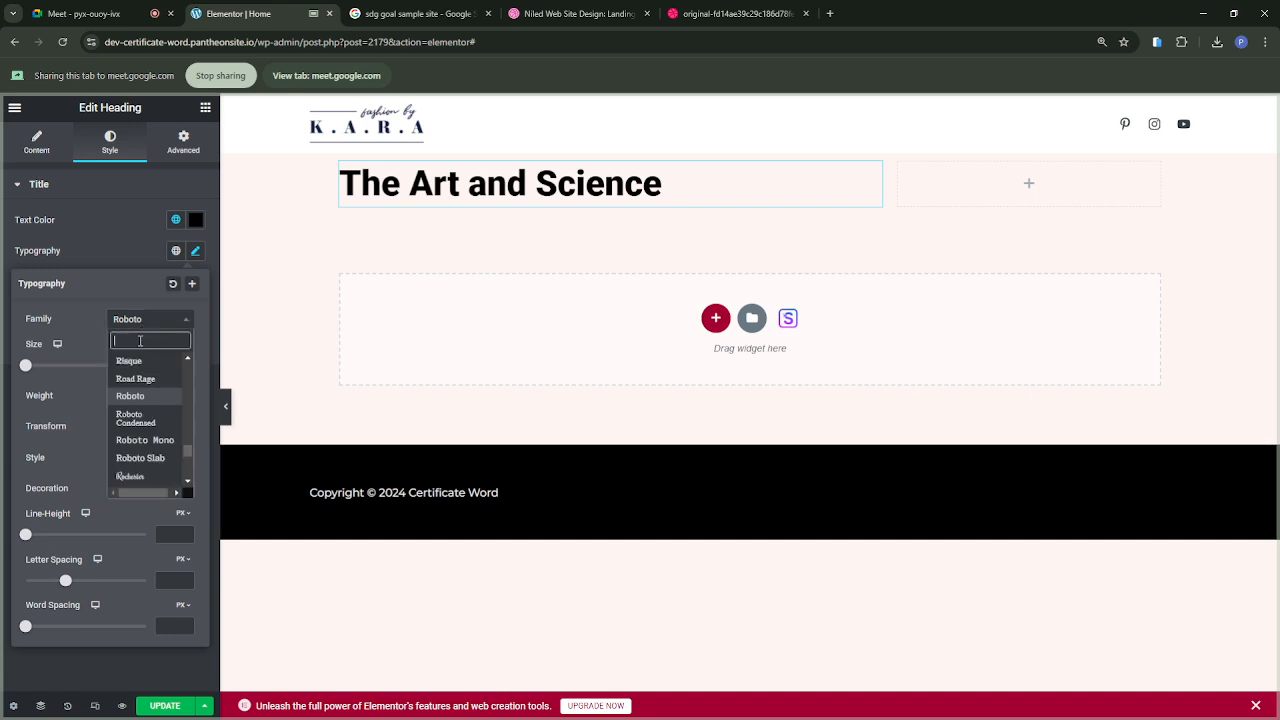
pyautogui.write('inter')
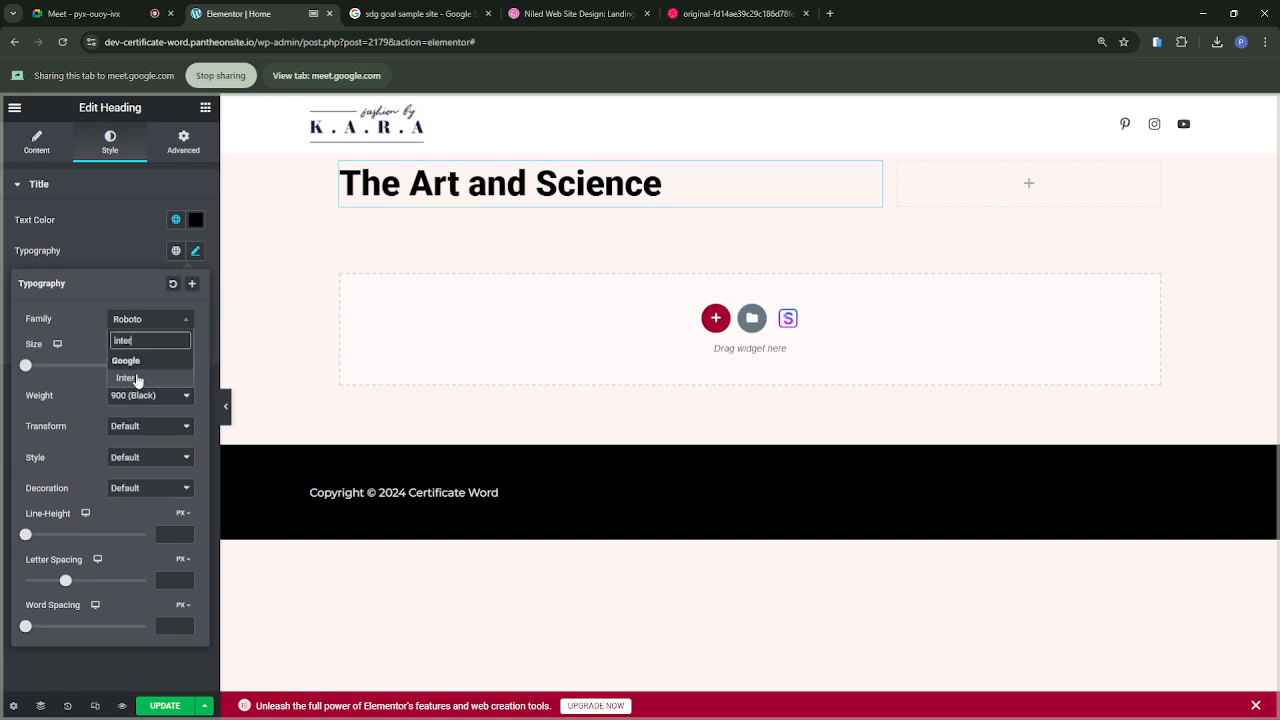
pyautogui.click(136, 377)
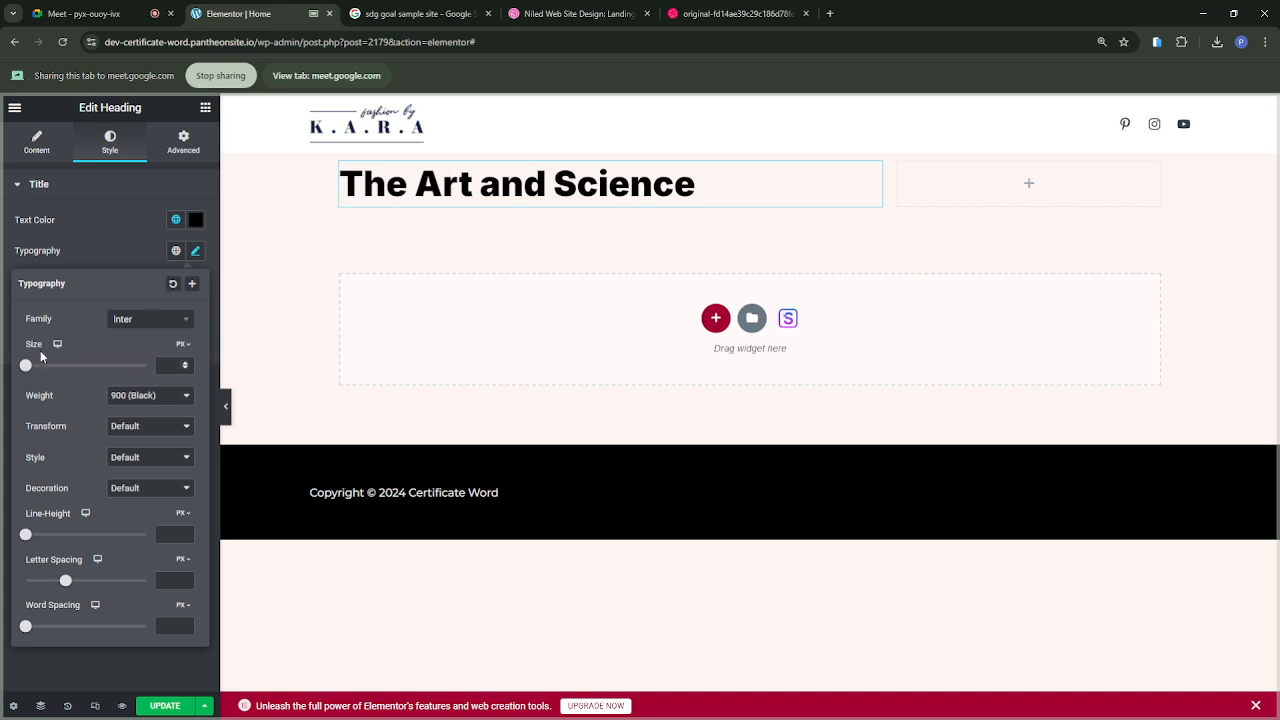
# Step: Set the heading's font size to 75 px and letter spacing to -2.8 px, comparing it with the Niled design
pyautogui.moveTo(26, 366); pyautogui.dragTo(58, 367)
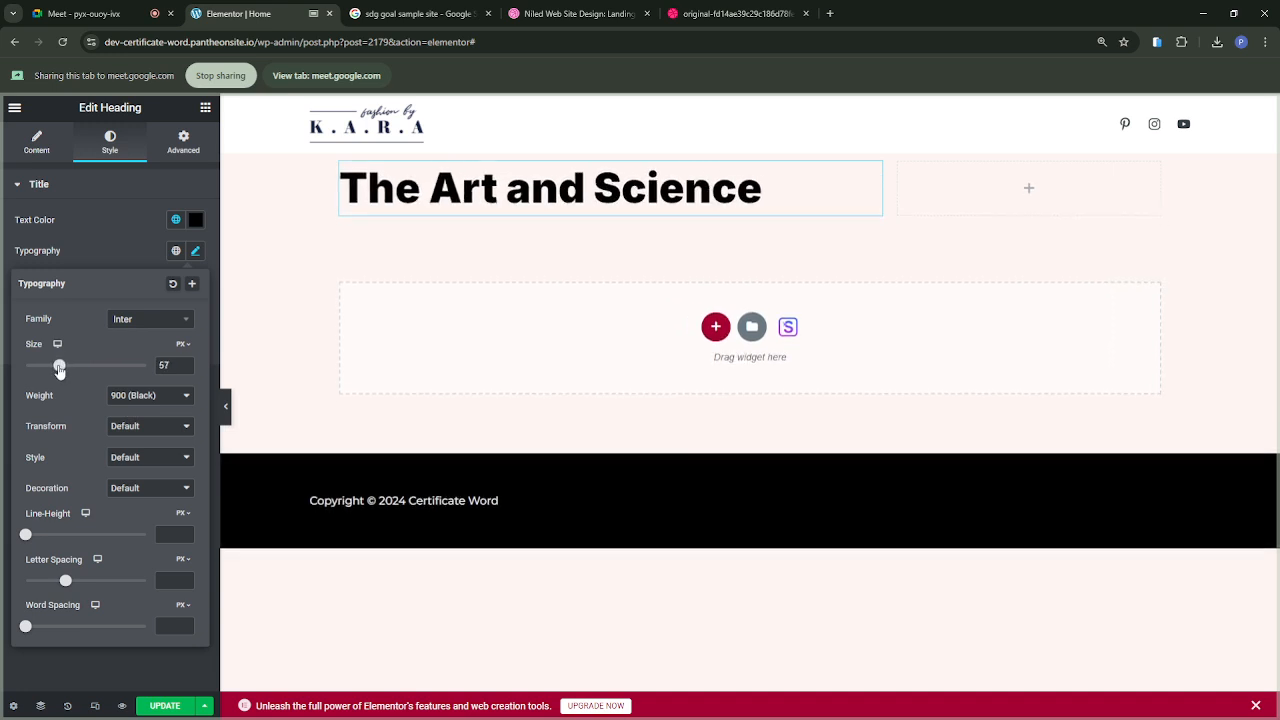
pyautogui.click(723, 20)
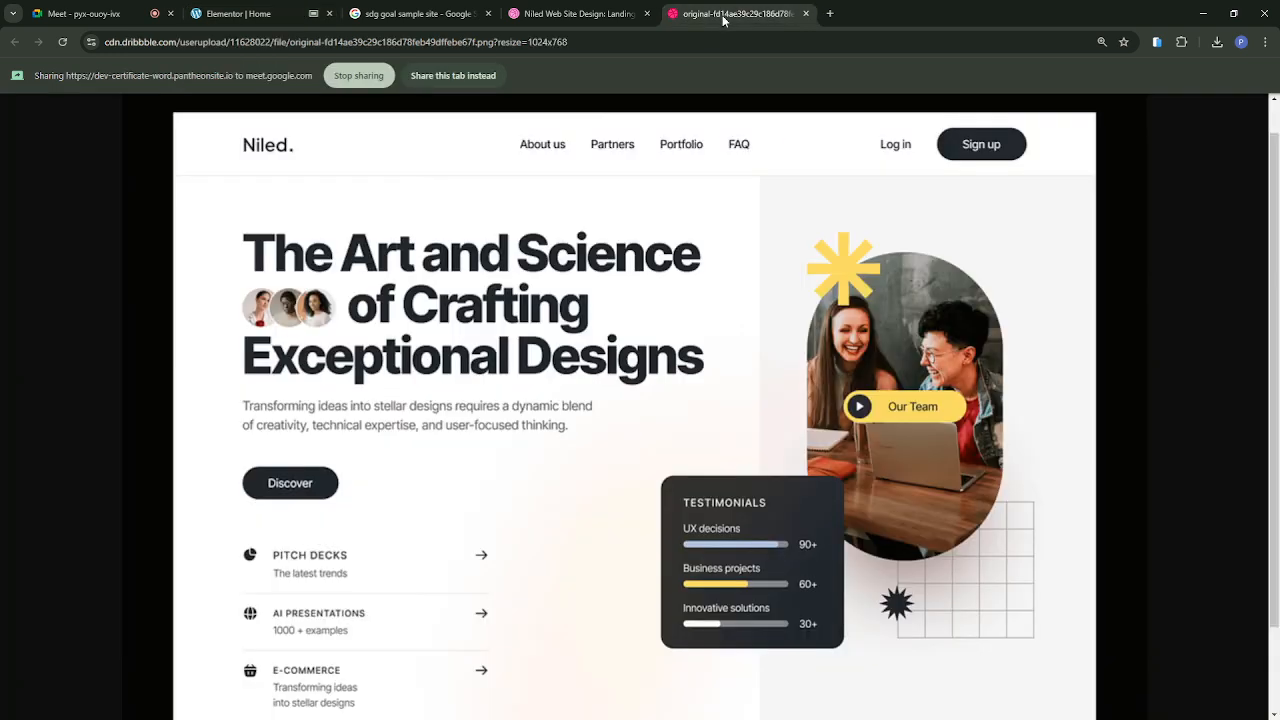
pyautogui.click(256, 22)
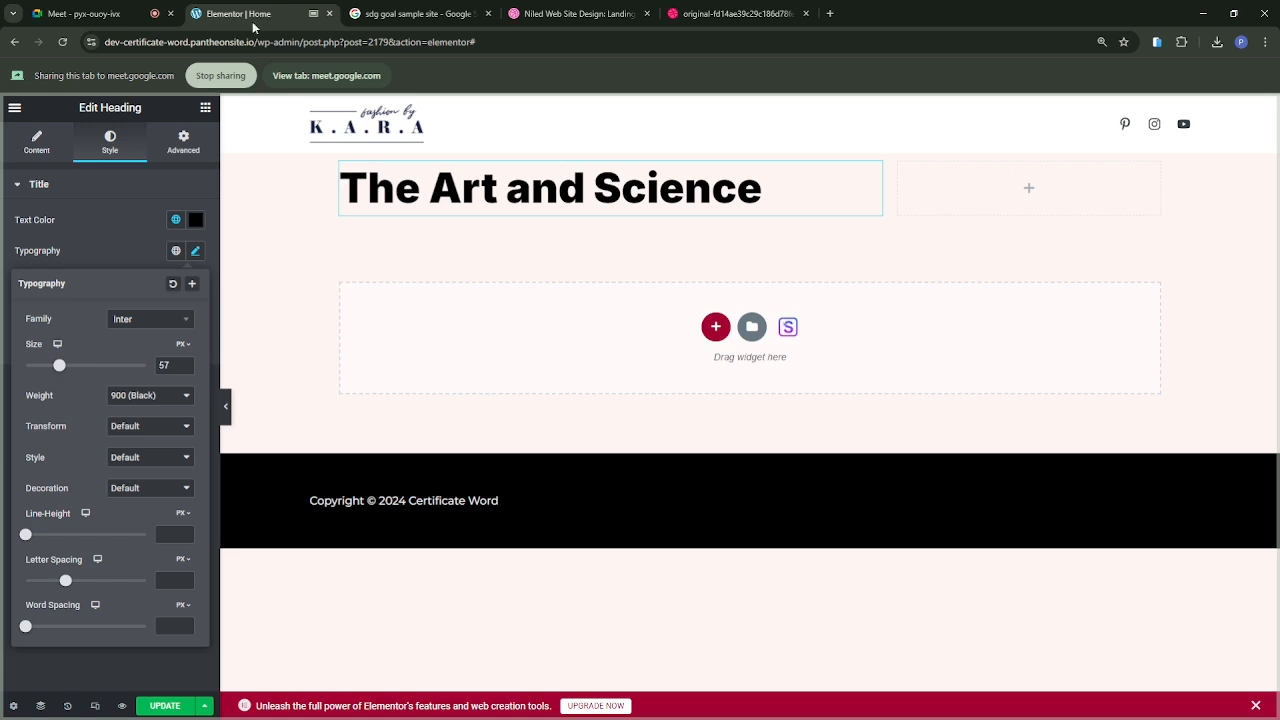
pyautogui.moveTo(59, 366); pyautogui.dragTo(64, 368)
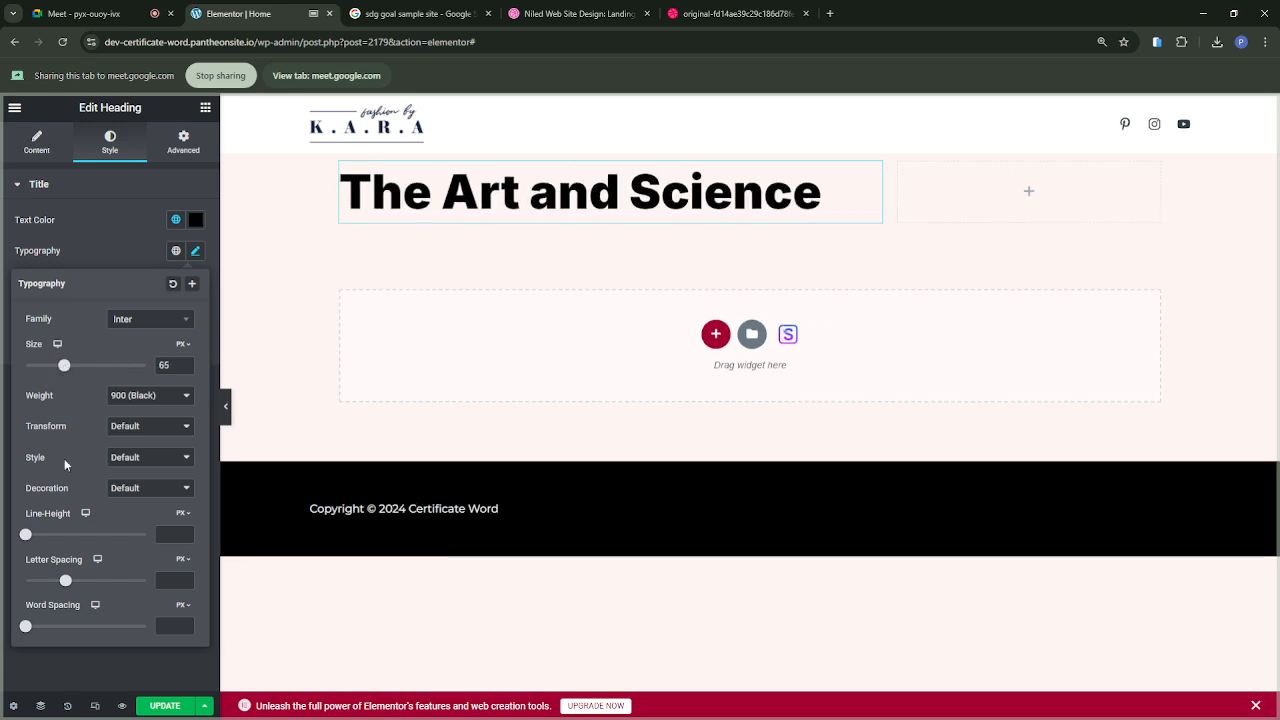
pyautogui.moveTo(66, 584); pyautogui.dragTo(43, 584)
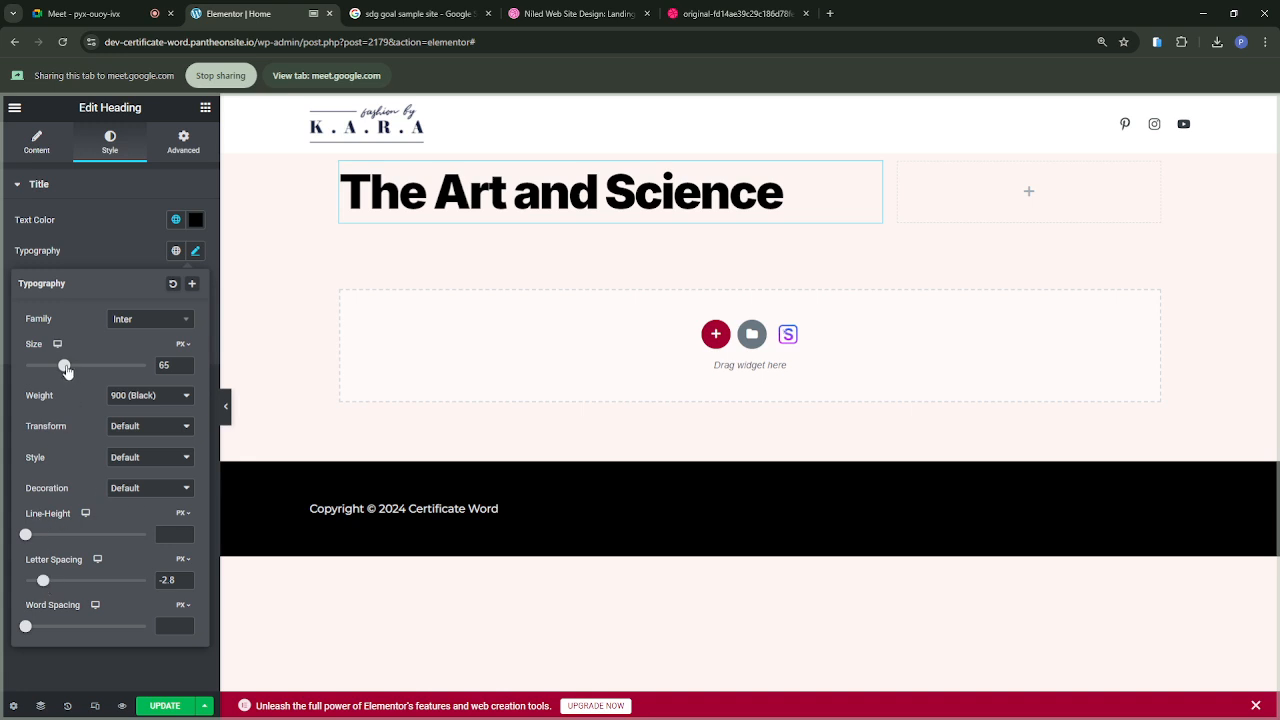
pyautogui.moveTo(66, 370); pyautogui.dragTo(72, 371)
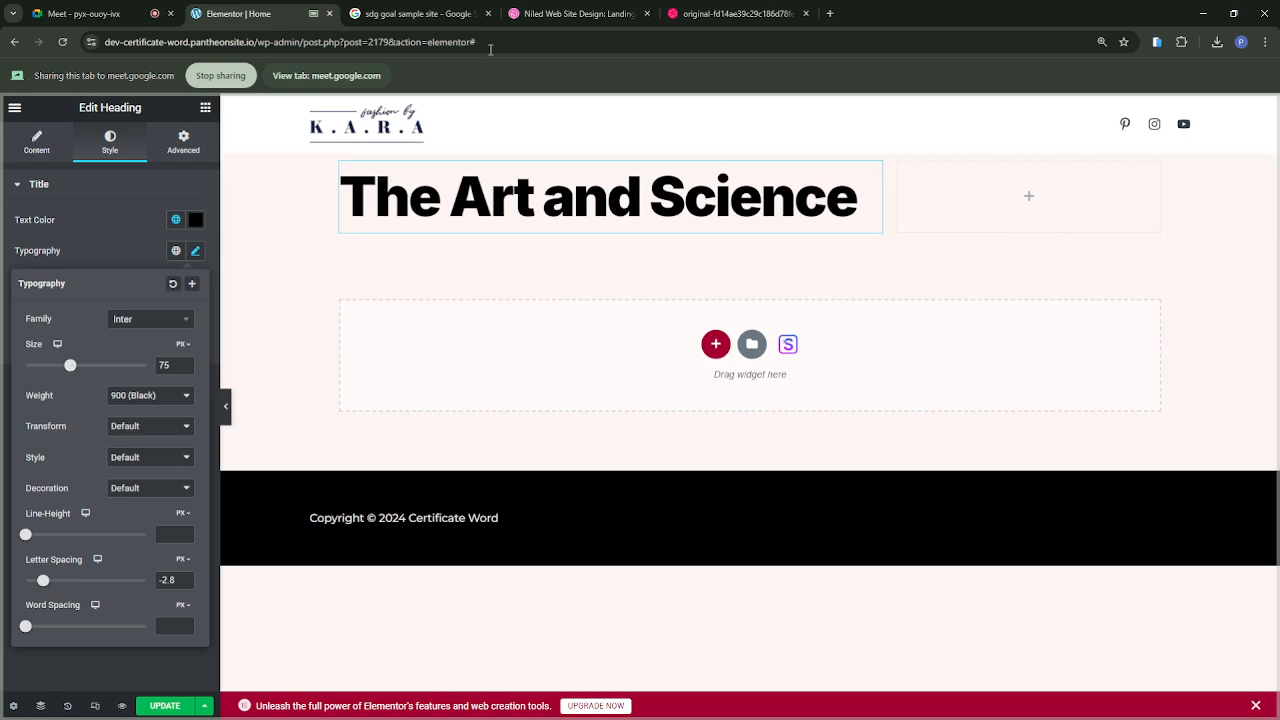
# Step: Present the Niled design image in the Google Meet call, and switch the sharing back to the Elementor page
pyautogui.click(732, 15)
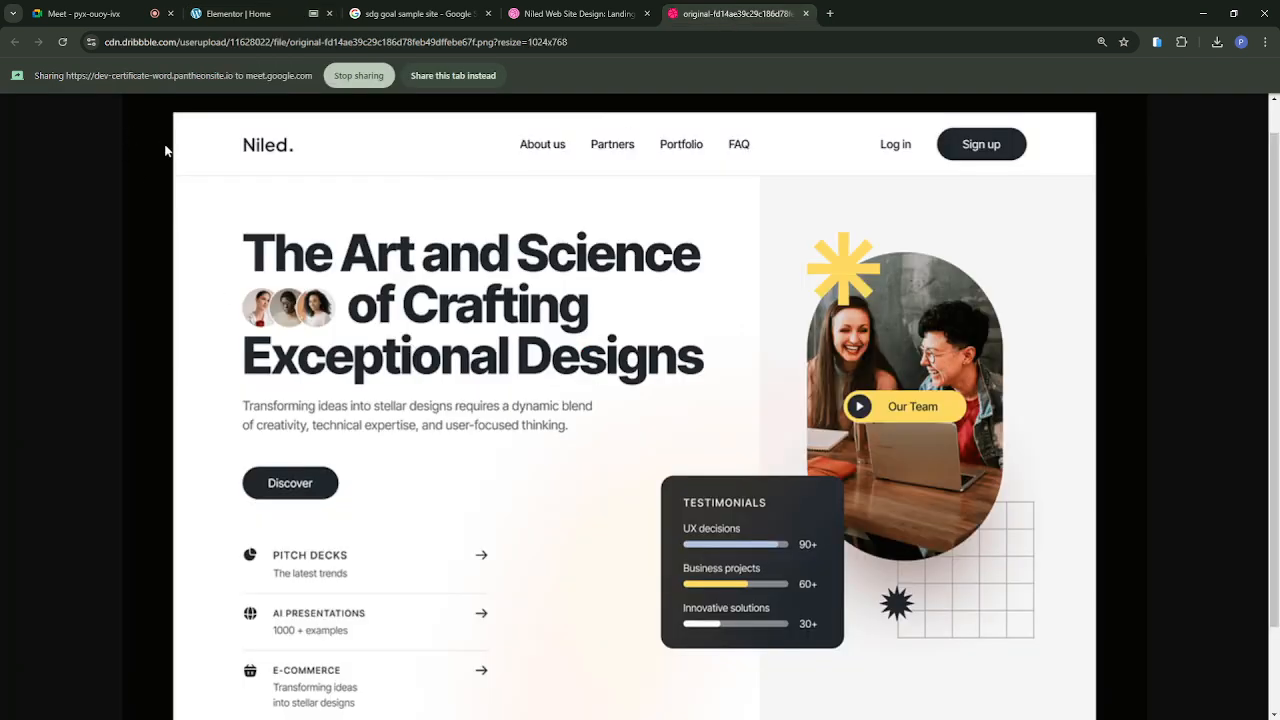
pyautogui.click(453, 75)
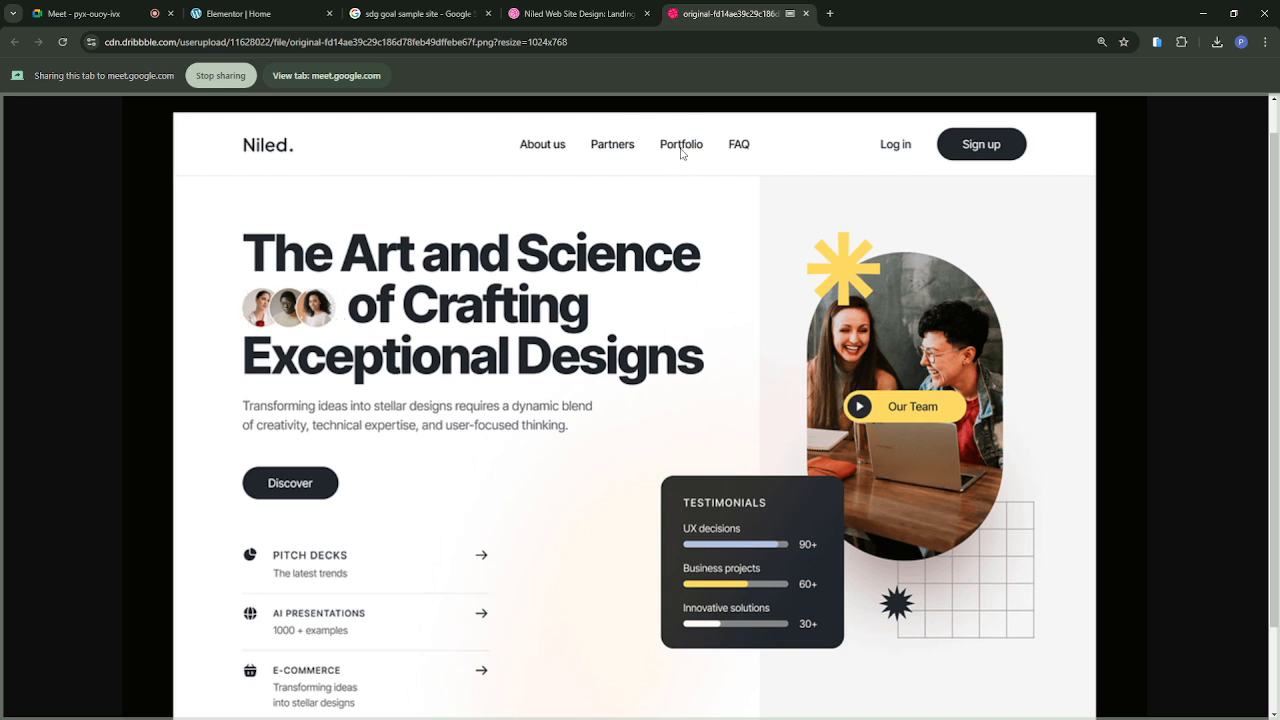
pyautogui.click(252, 16)
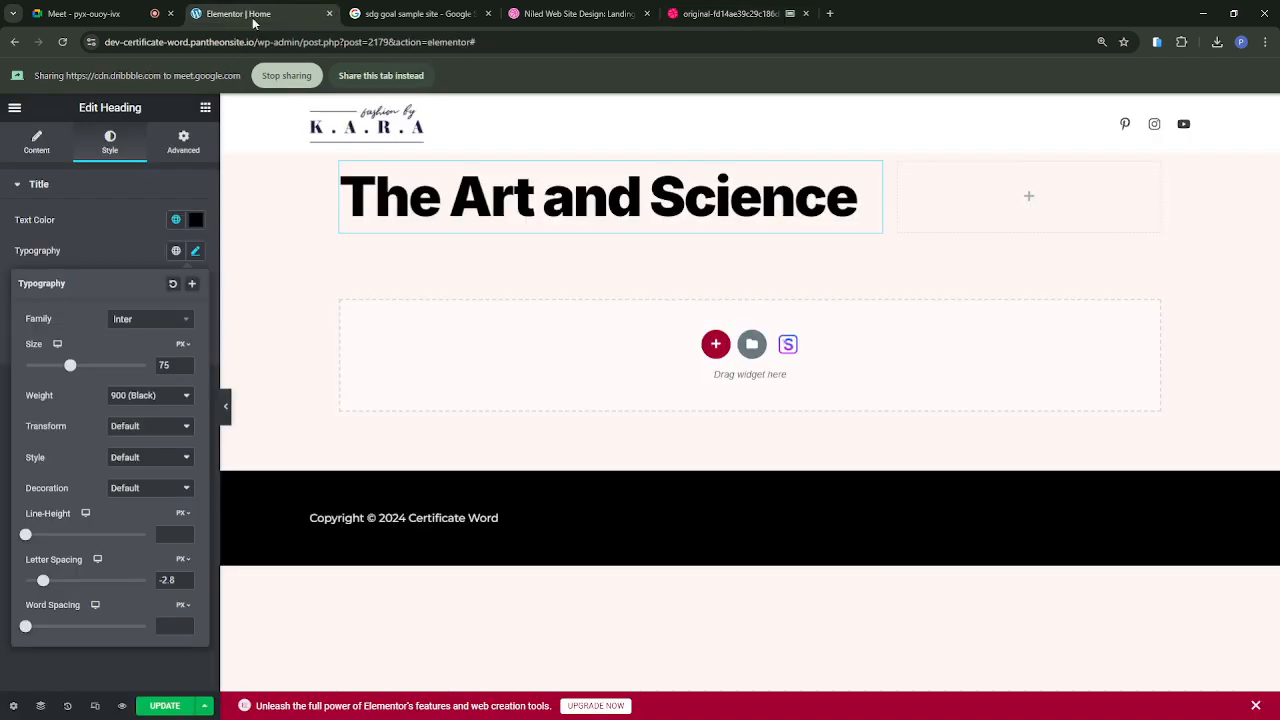
pyautogui.click(380, 78)
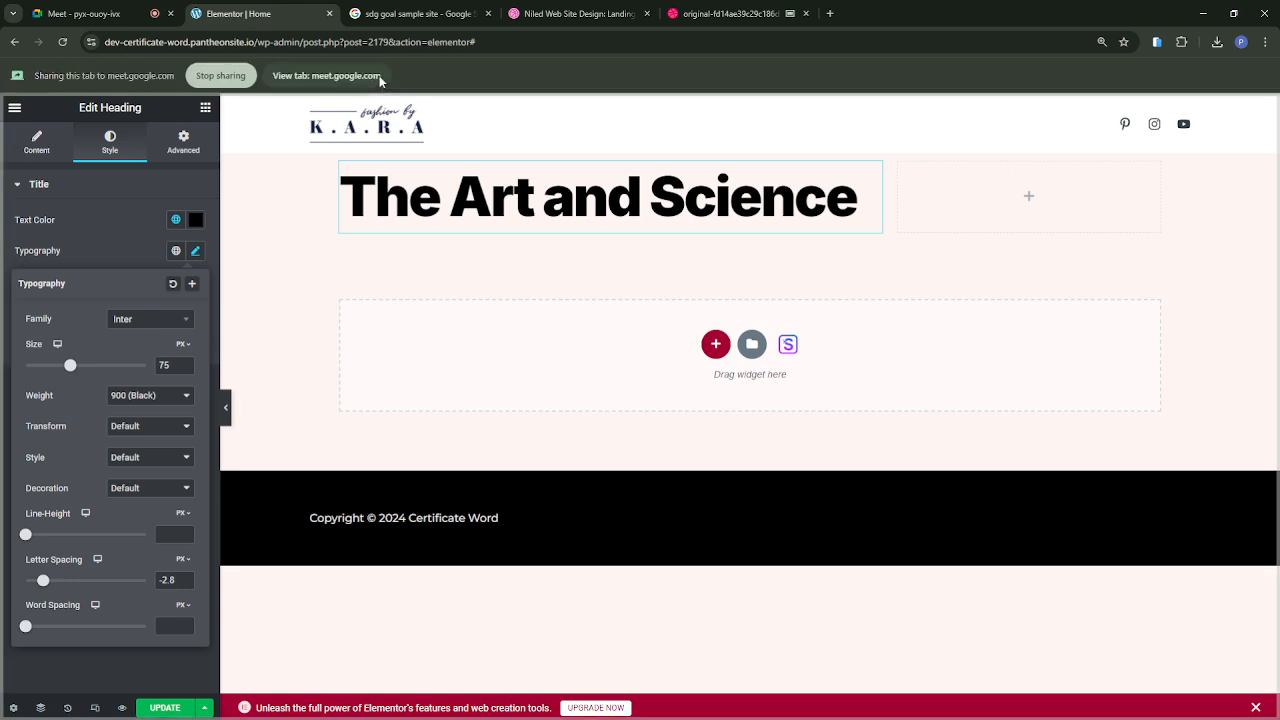
# Step: Add an Inner Section below the heading and narrow its first column to leave a wide second column
pyautogui.click(206, 108)
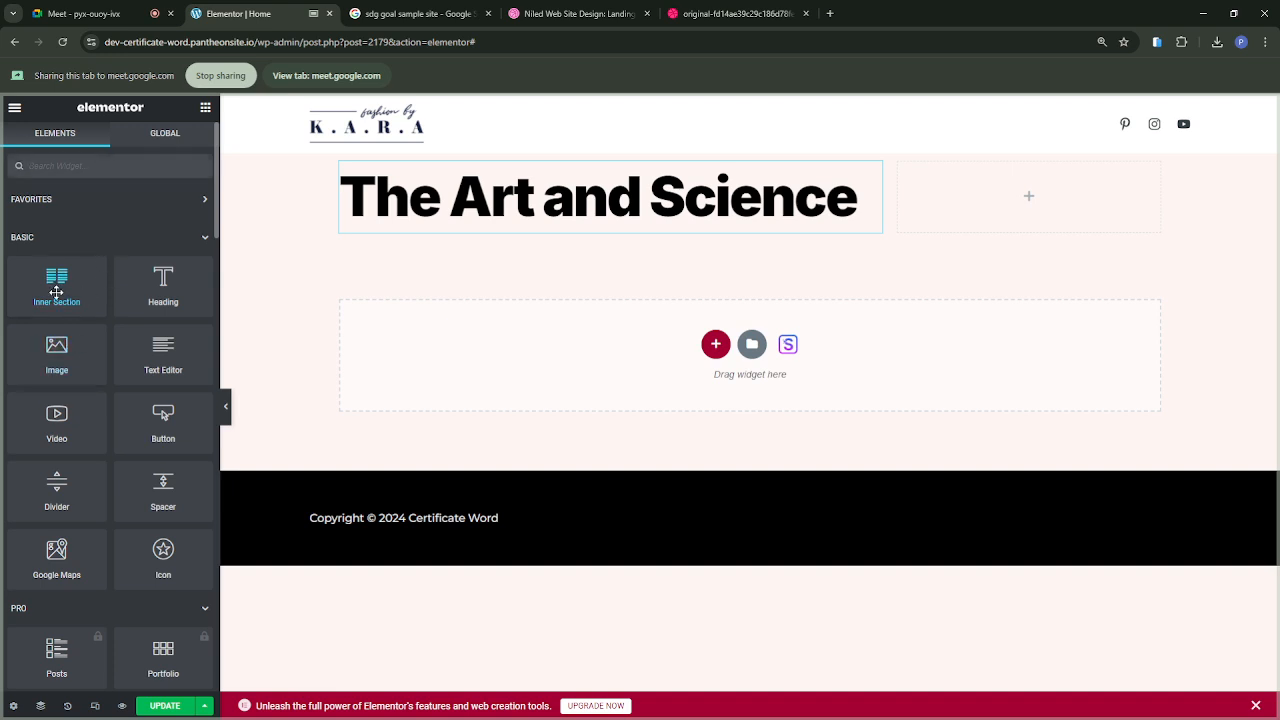
pyautogui.moveTo(56, 291); pyautogui.dragTo(486, 234)
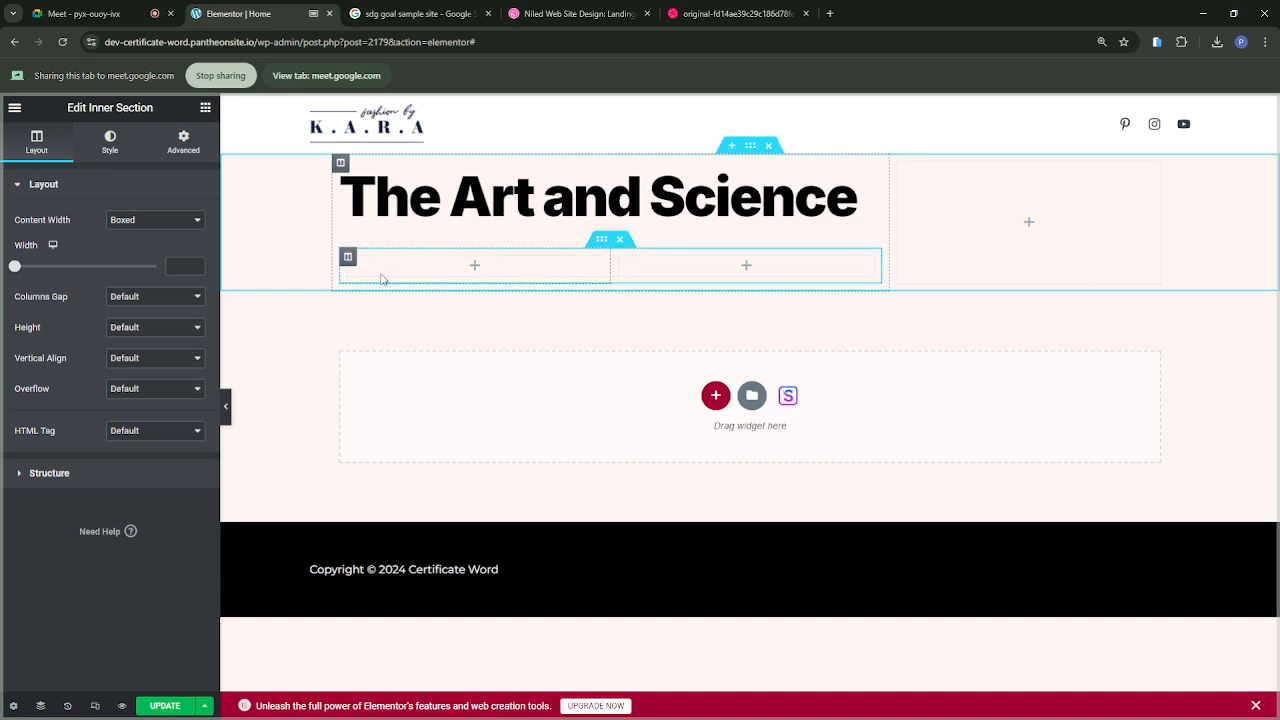
pyautogui.moveTo(609, 262); pyautogui.dragTo(498, 267)
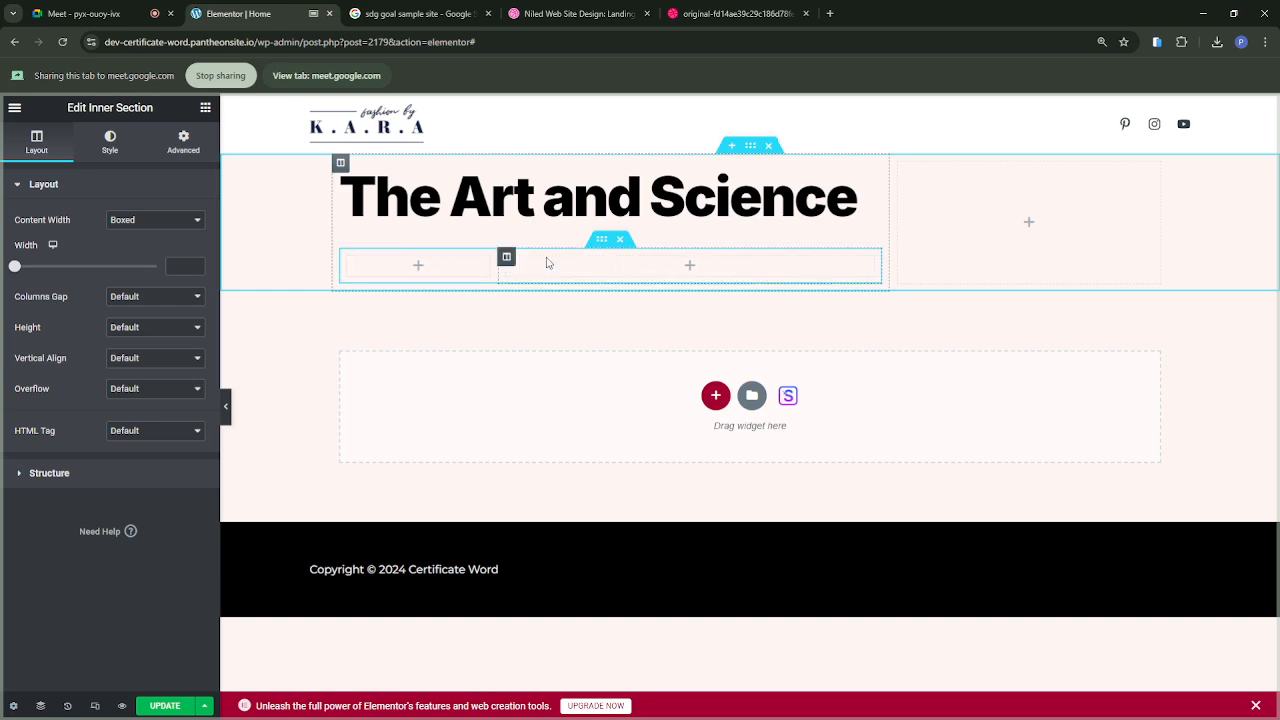
# Step: Copy the "The Art and Science" heading and paste it into the wide column of the inner section
pyautogui.click(618, 193)
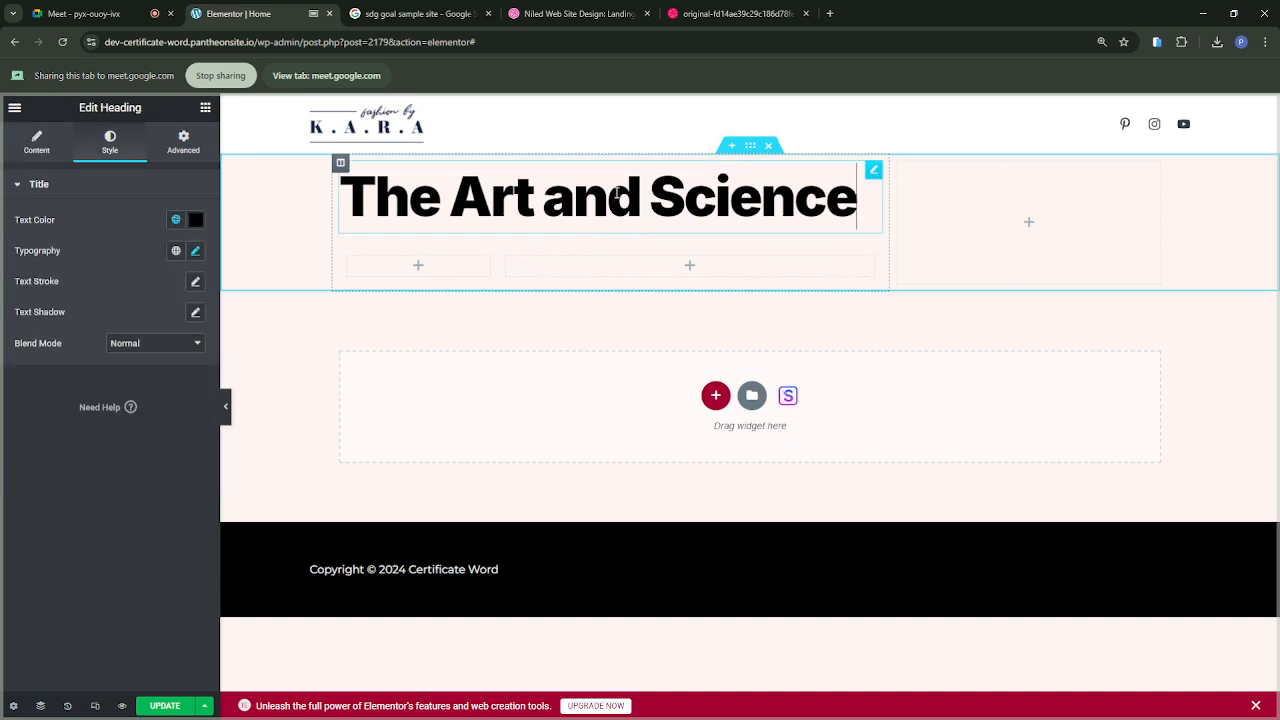
pyautogui.rightClick(877, 175)
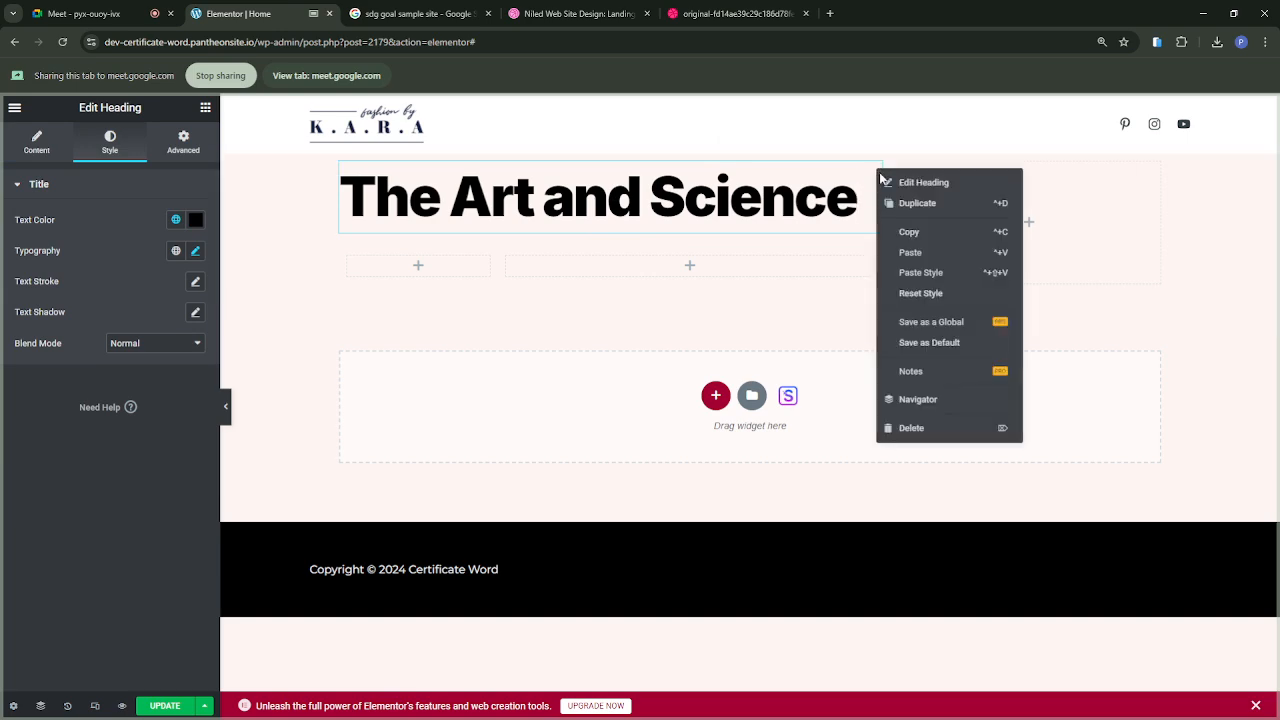
pyautogui.click(905, 236)
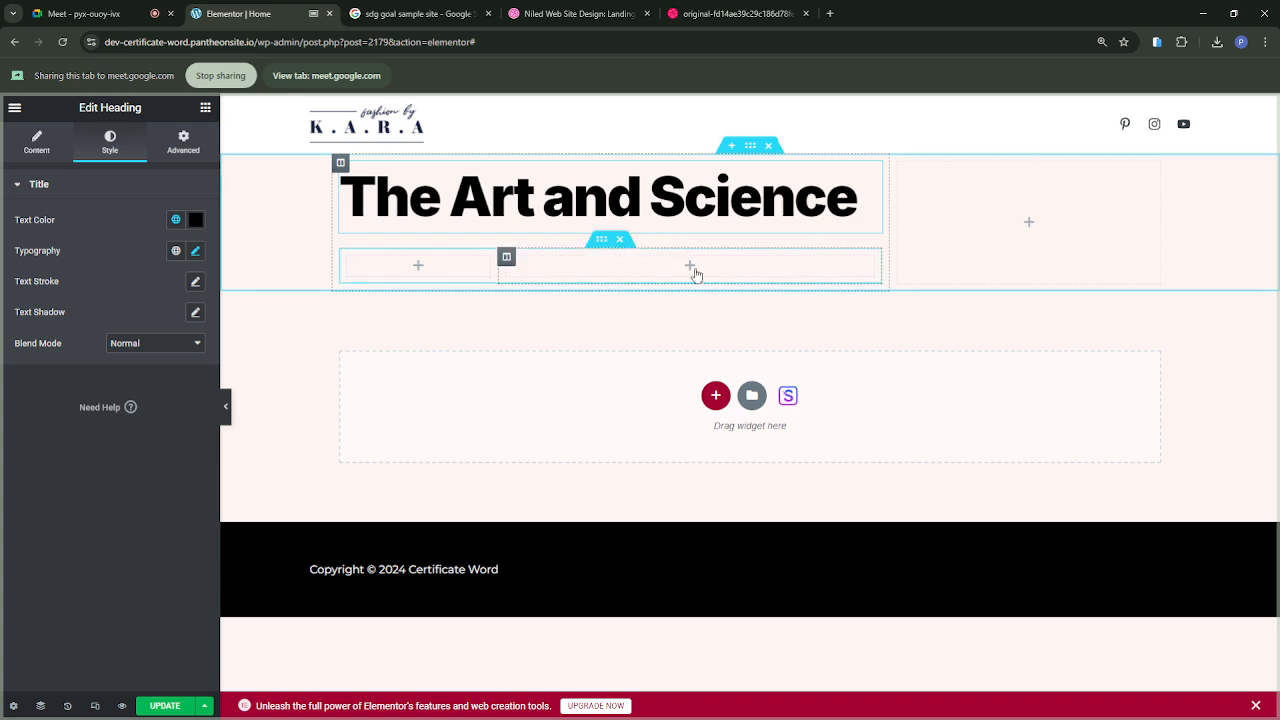
pyautogui.click(691, 267)
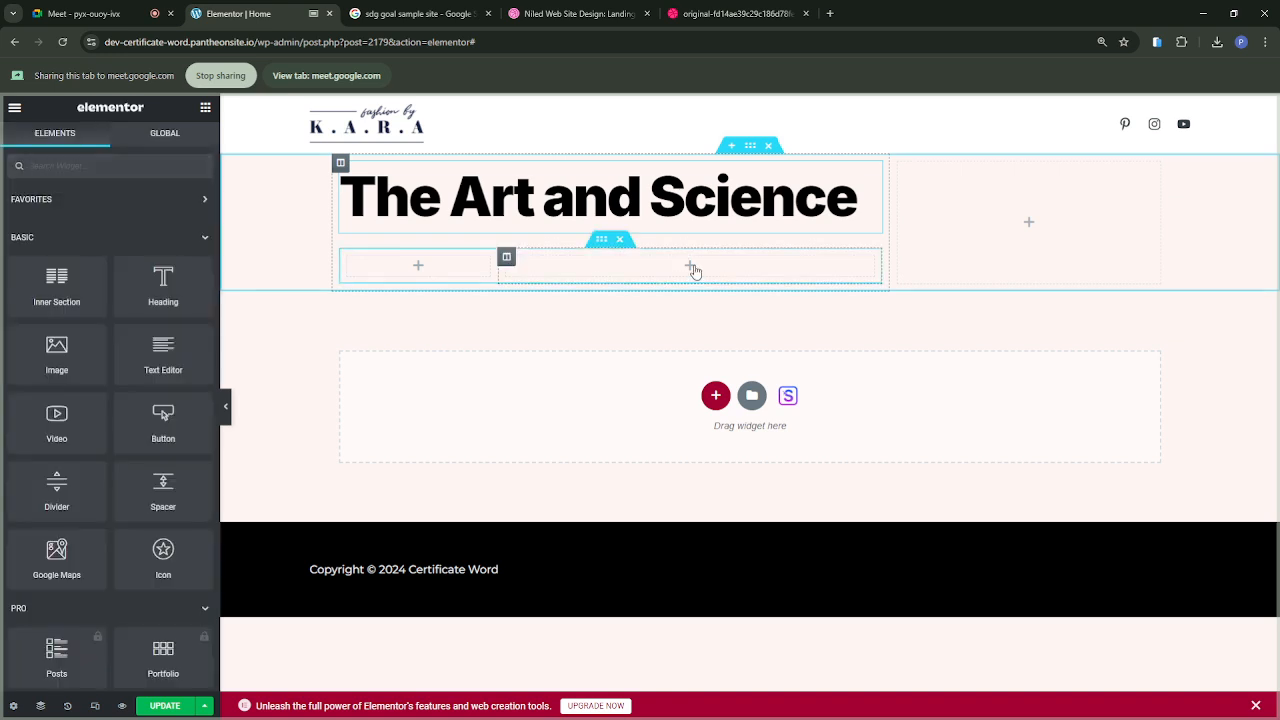
pyautogui.rightClick(692, 268)
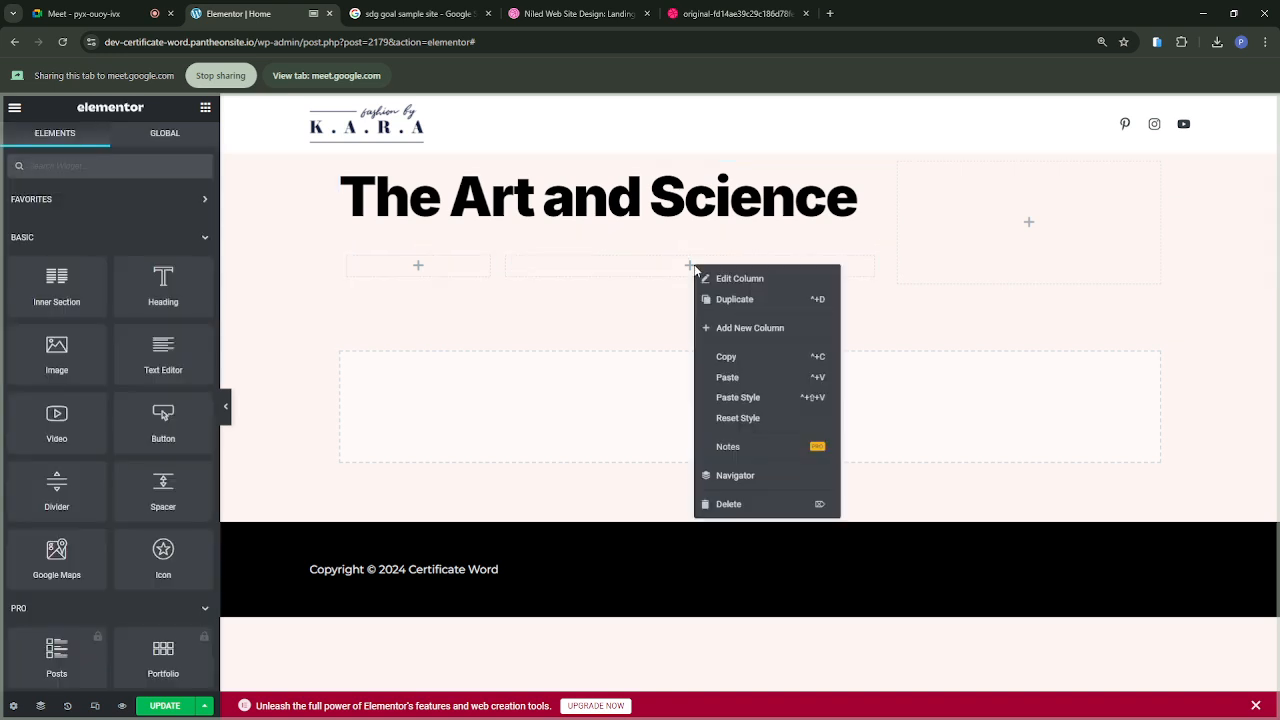
pyautogui.click(726, 379)
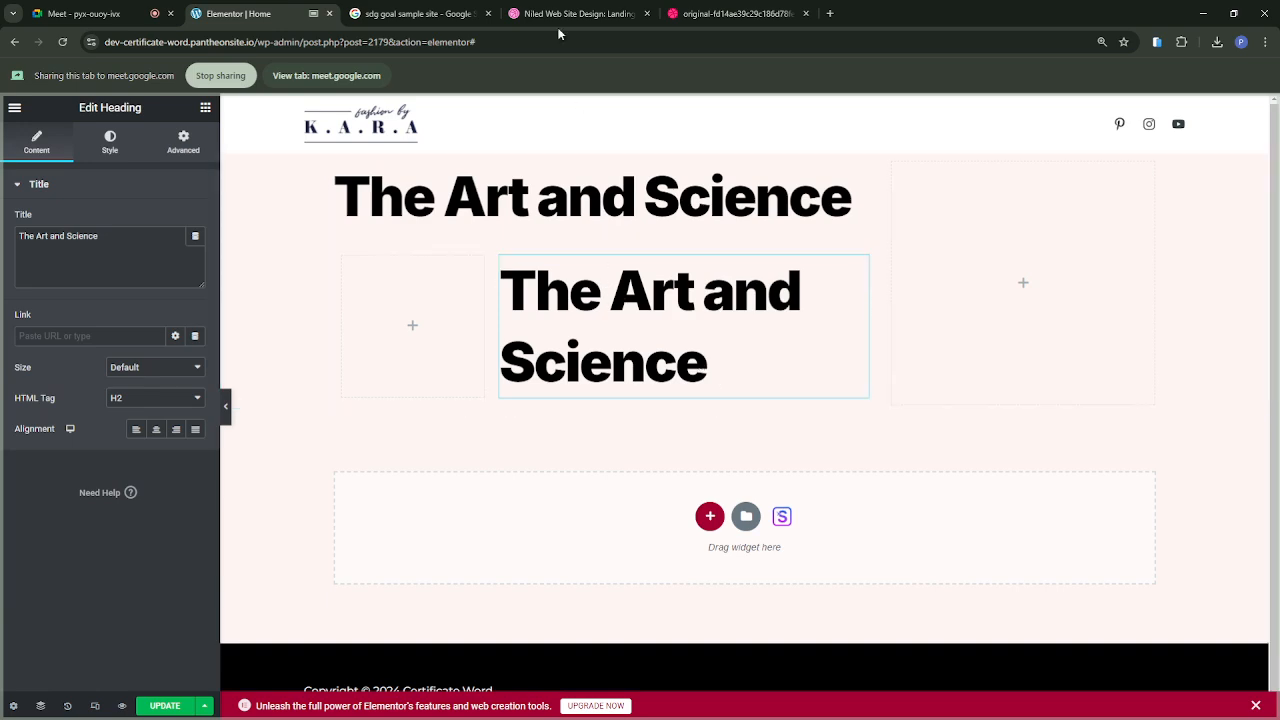
# Step: Change the pasted heading's title to "of Crafting", following the Niled design
pyautogui.click(734, 19)
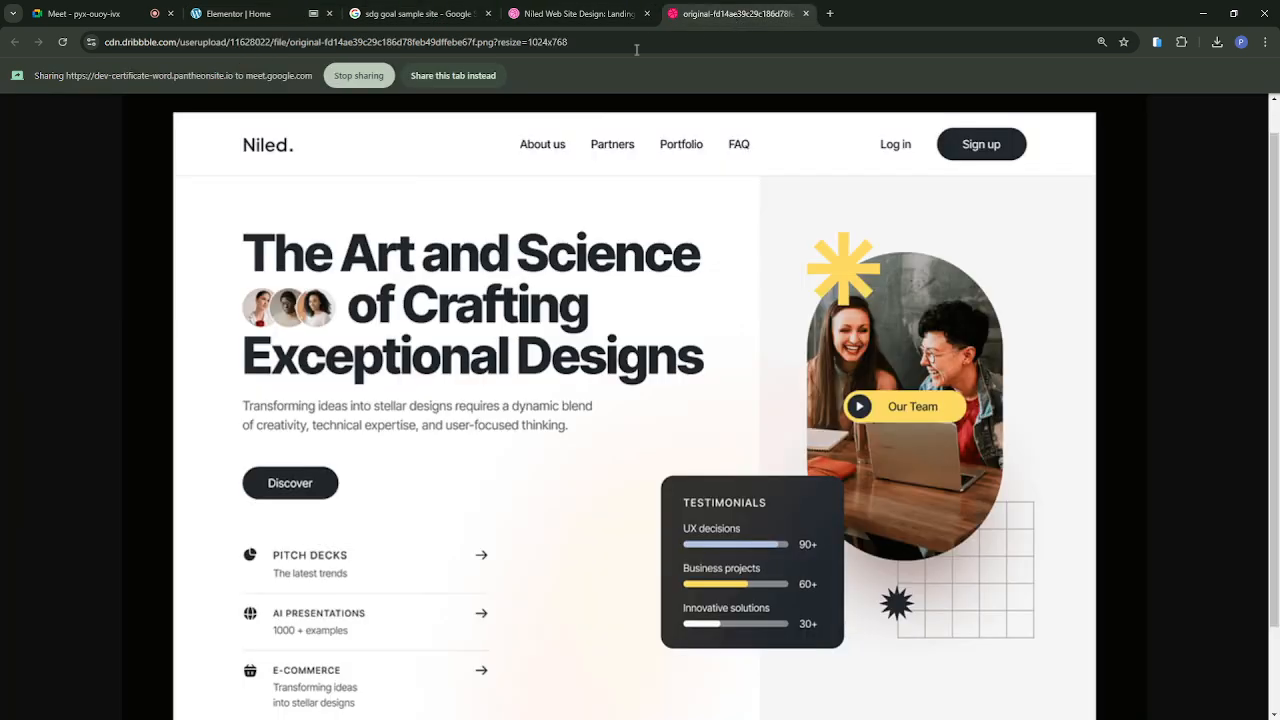
pyautogui.click(225, 15)
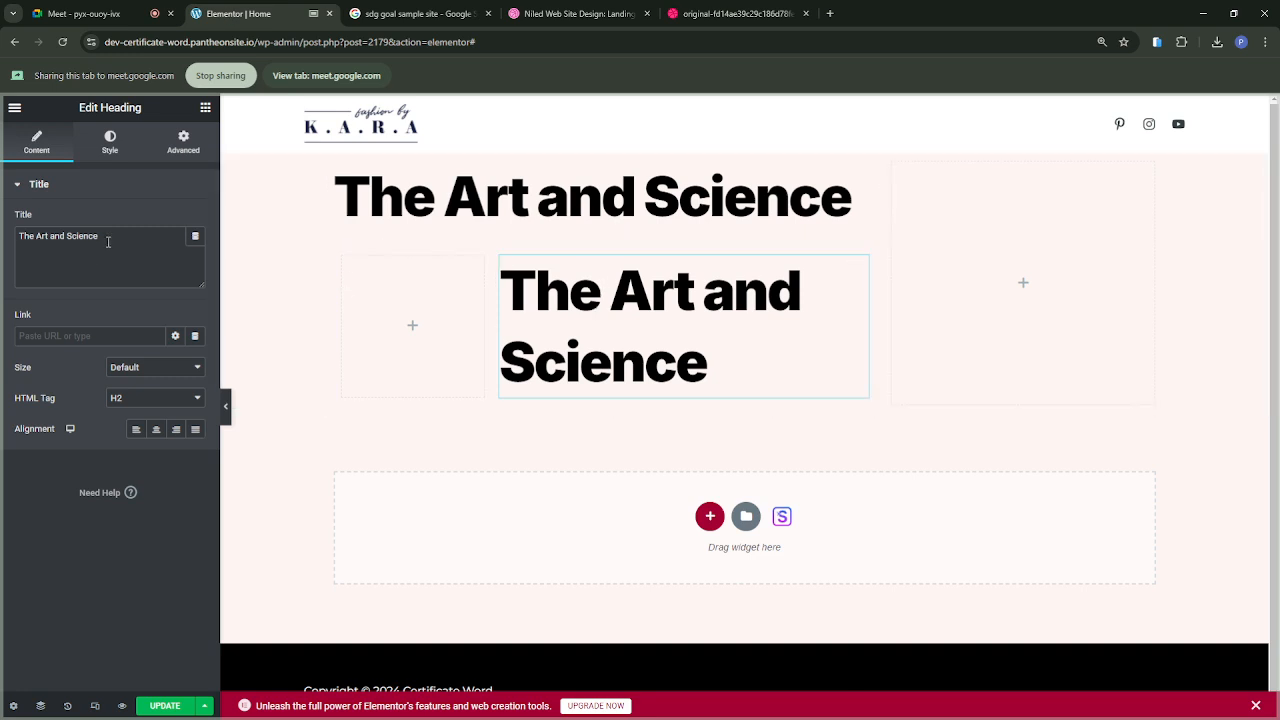
pyautogui.moveTo(108, 240); pyautogui.dragTo(2, 237)
pyautogui.write('of')
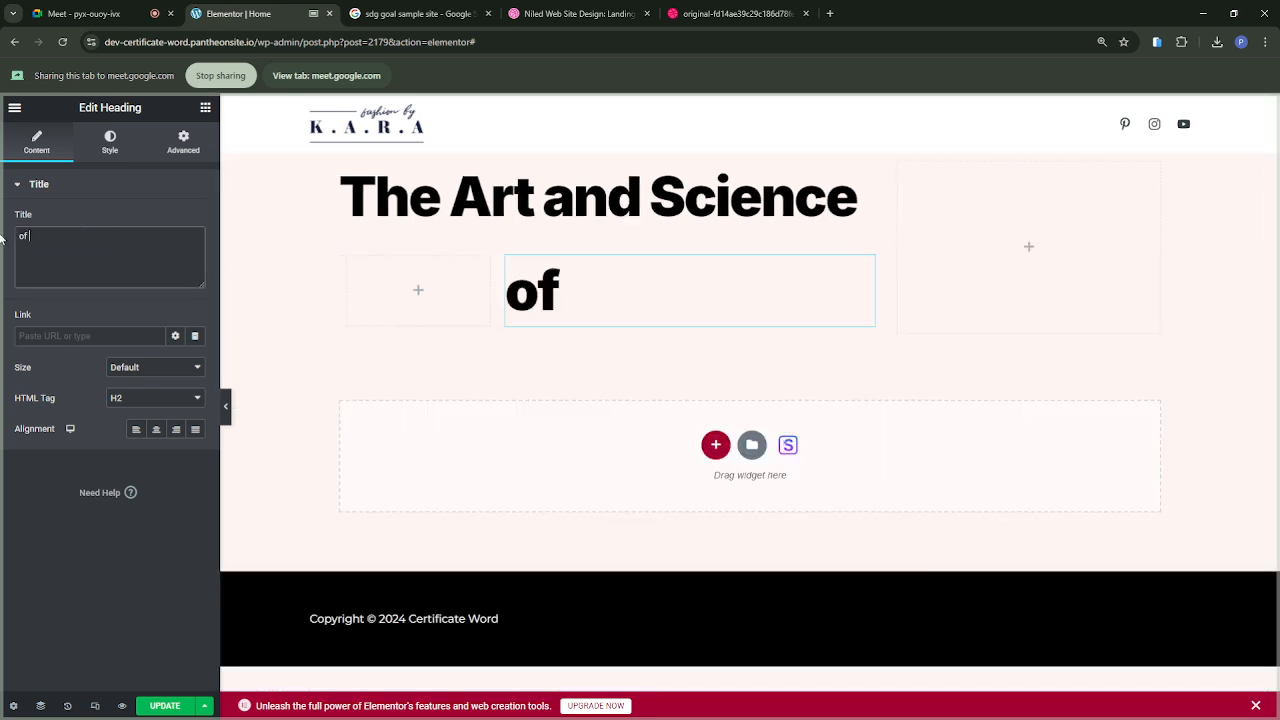
pyautogui.write(' Craft')
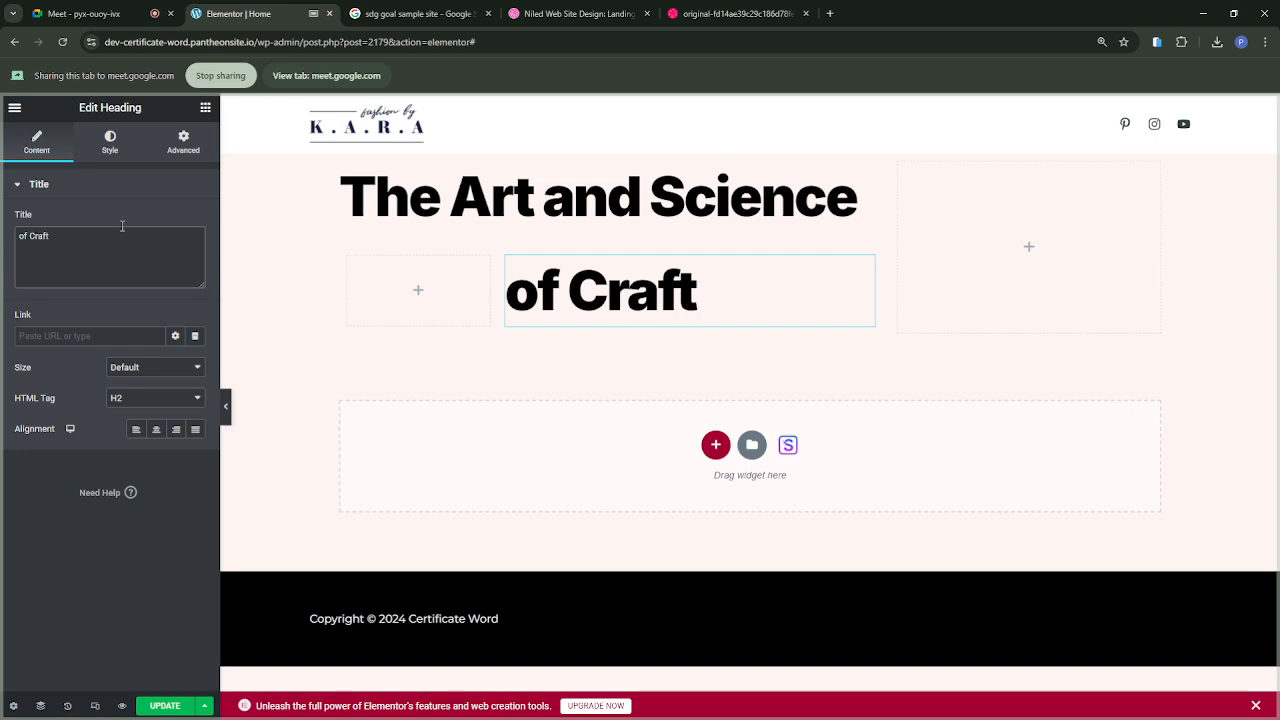
pyautogui.write('ing')
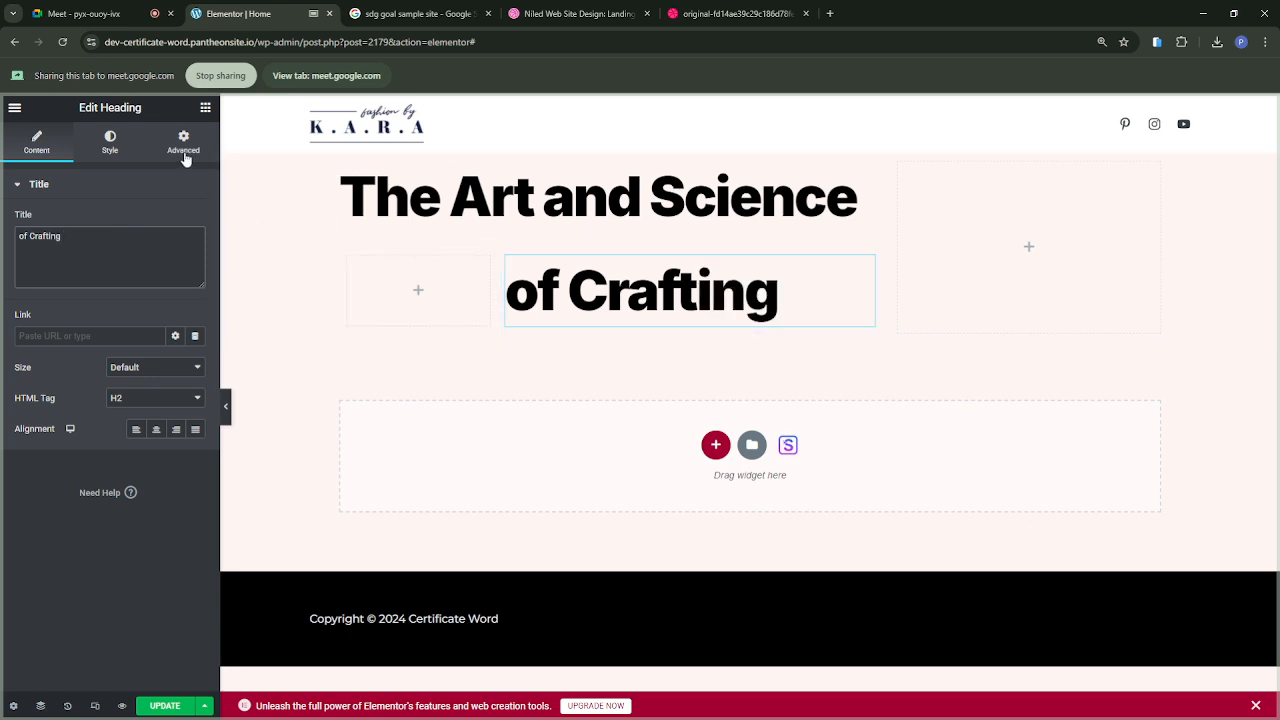
# Step: Search the widgets for "image", clear the search, and try to nest an Inner Section in the empty narrow inner column
pyautogui.click(205, 108)
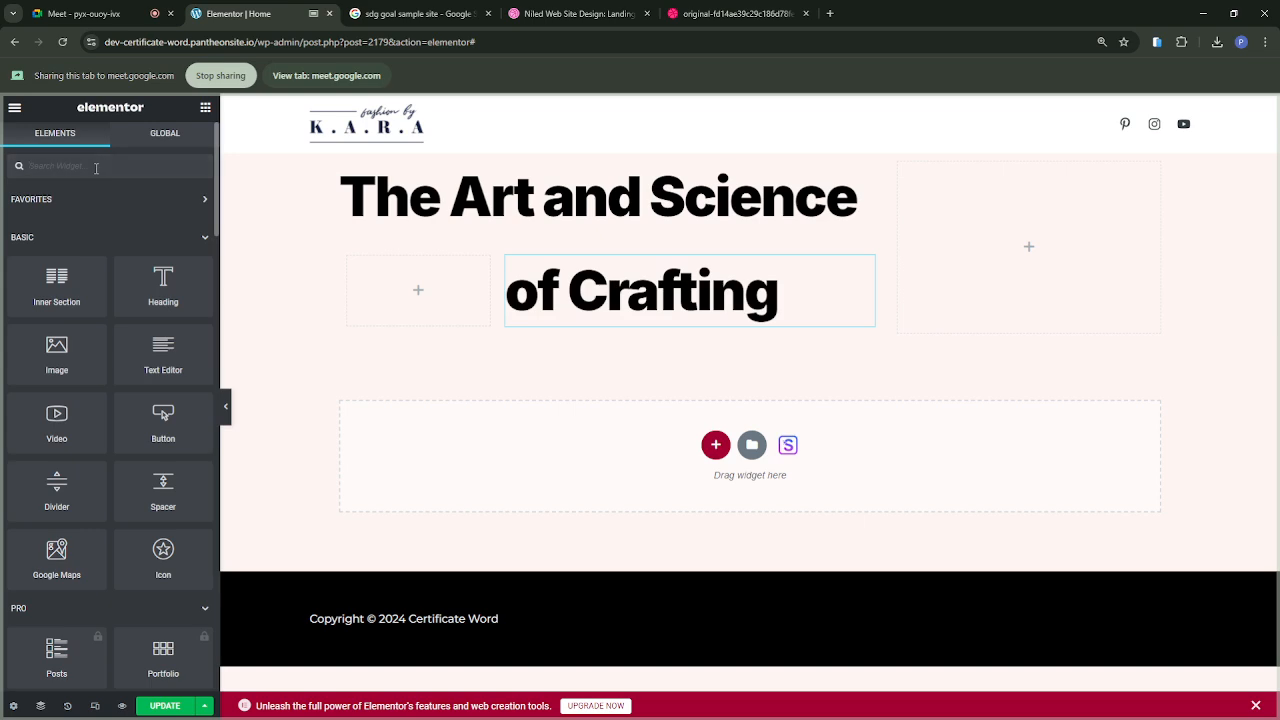
pyautogui.write('image')
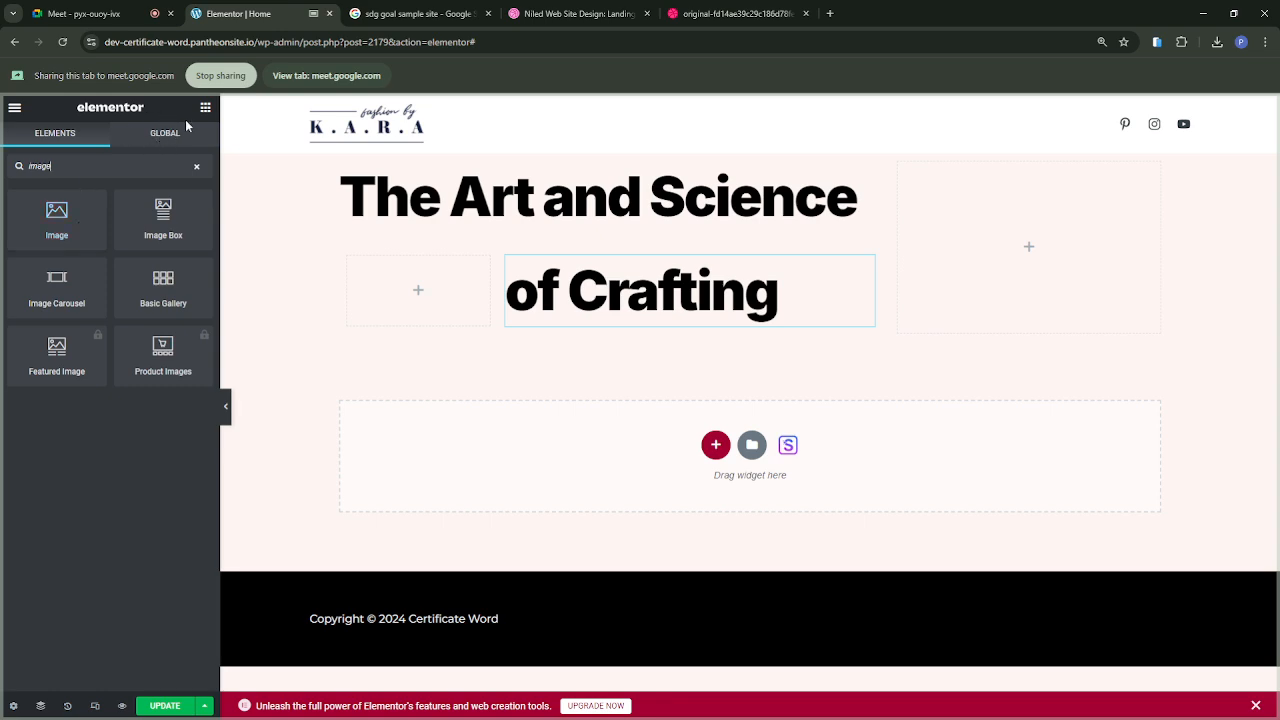
pyautogui.click(208, 109)
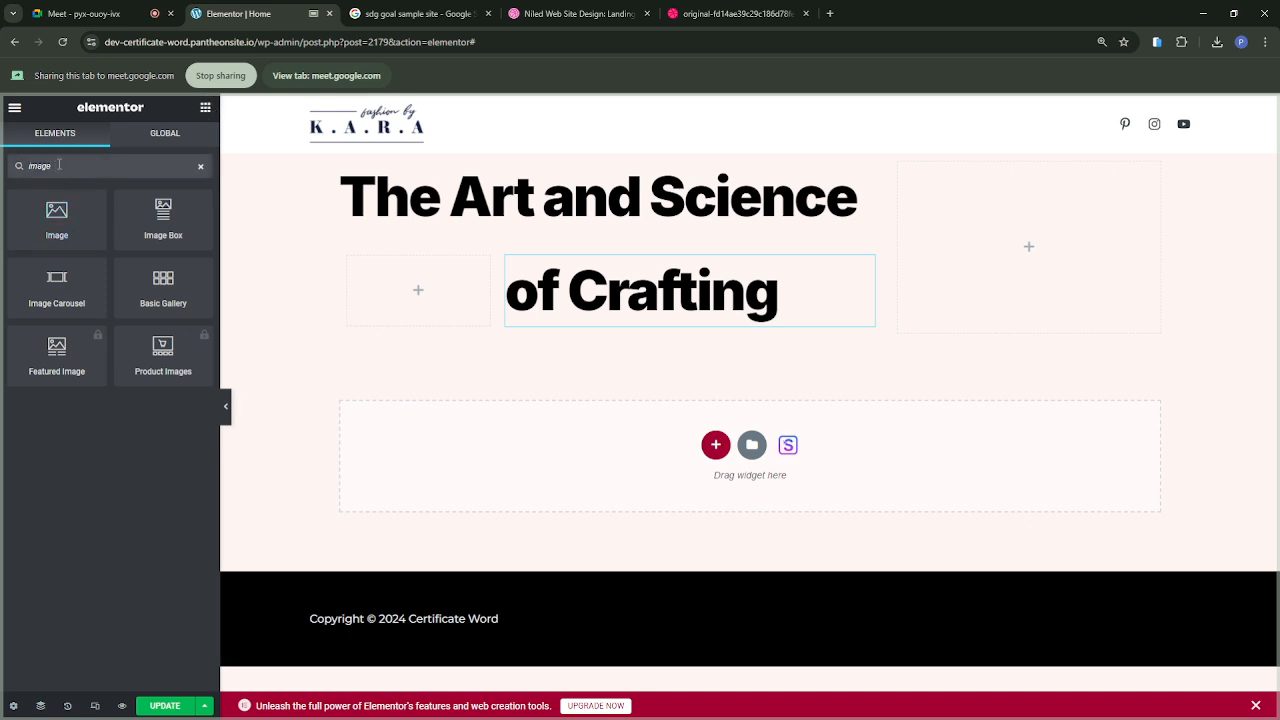
pyautogui.moveTo(59, 164); pyautogui.dragTo(22, 167)
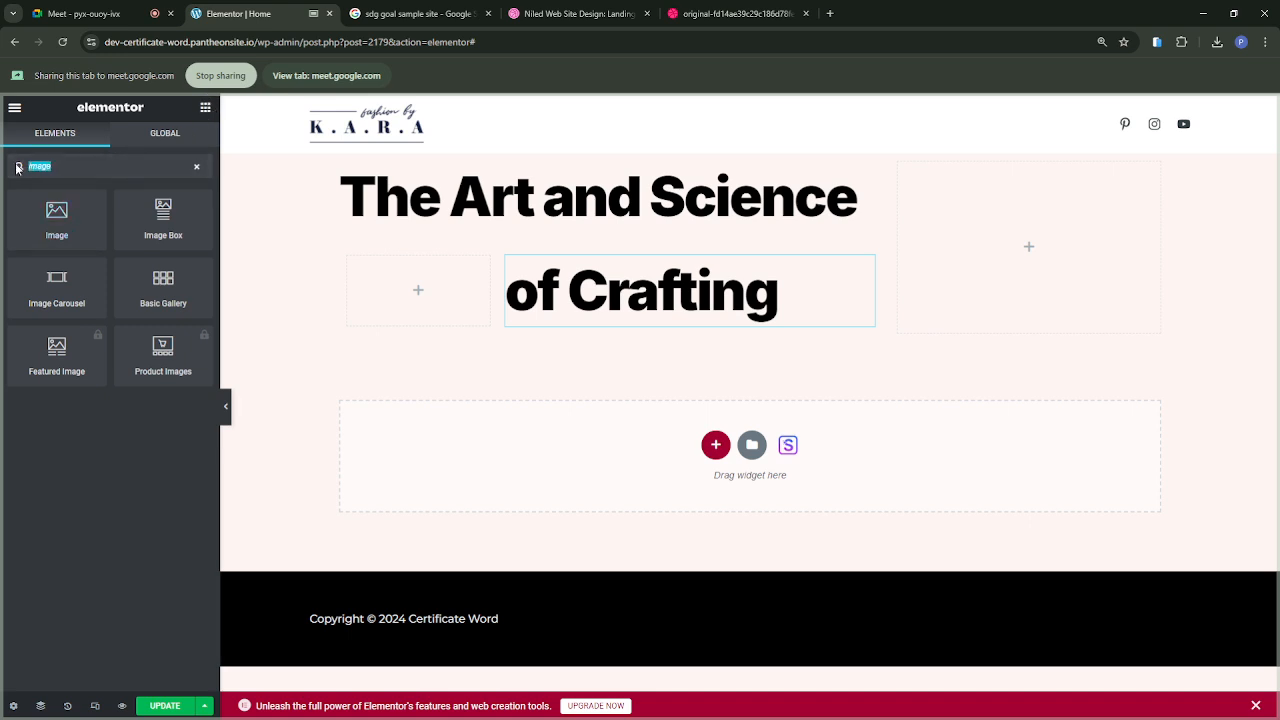
pyautogui.press('BackSpace')
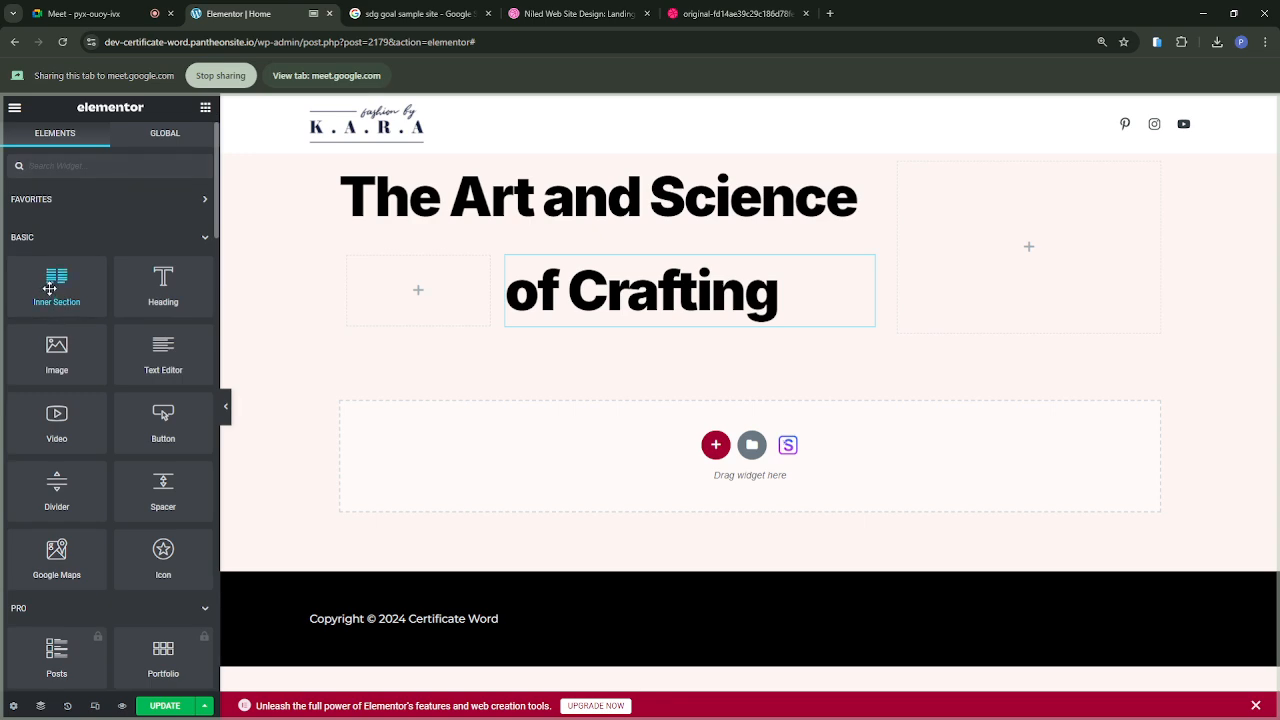
pyautogui.moveTo(49, 289); pyautogui.dragTo(395, 296)
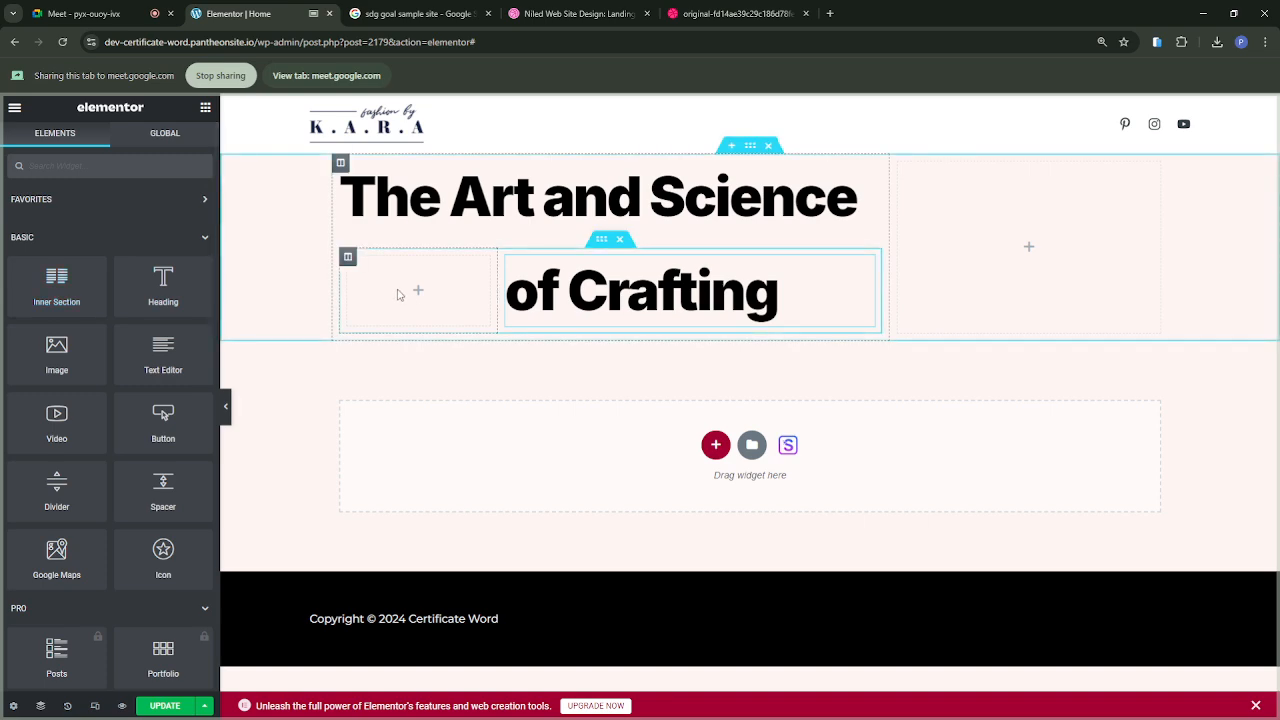
# Step: Try again to nest an Inner Section inside the empty narrow column beside "of Crafting"
pyautogui.moveTo(38, 292); pyautogui.dragTo(398, 303)
pyautogui.moveTo(45, 292); pyautogui.dragTo(464, 337)
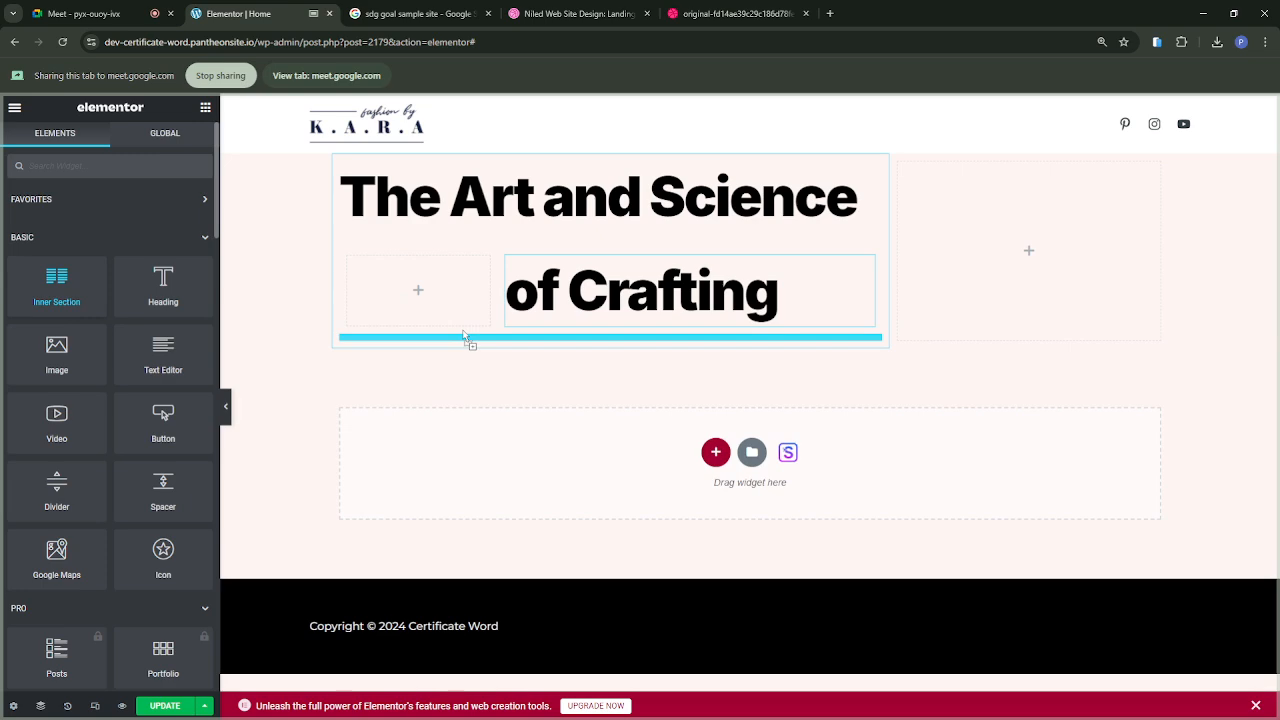
pyautogui.moveTo(463, 336); pyautogui.dragTo(408, 302)
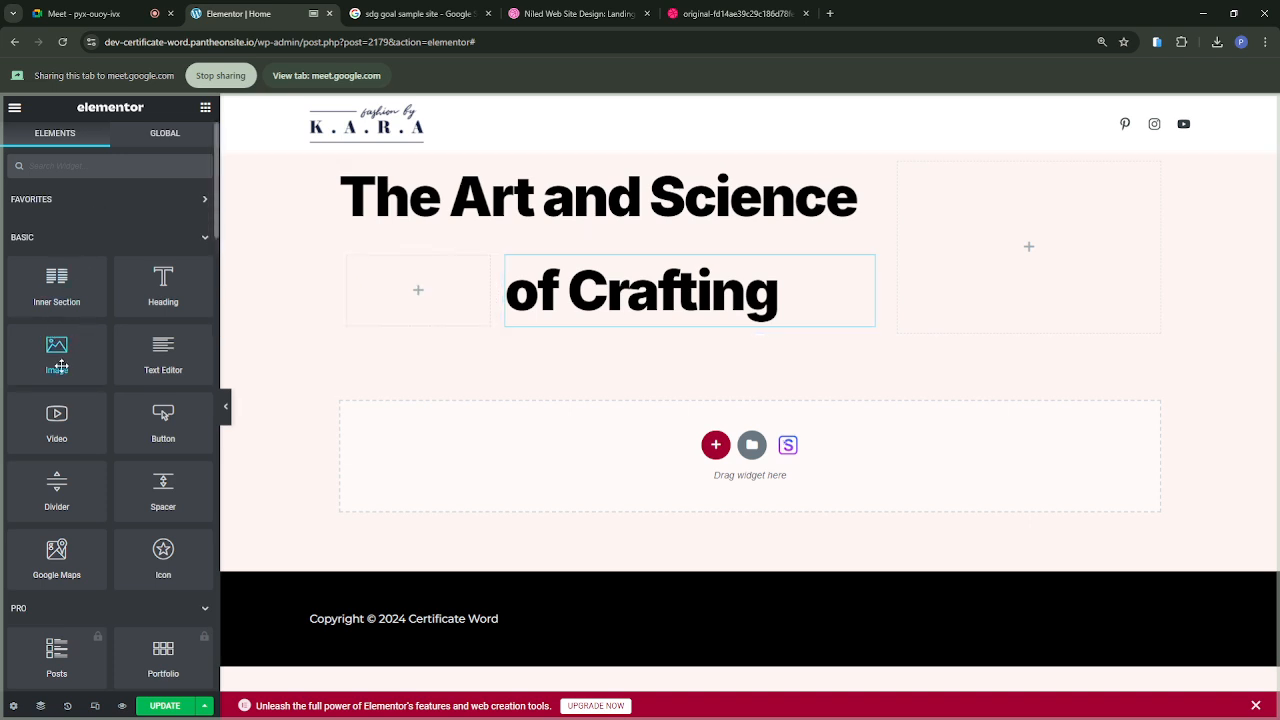
# Step: Add an Image widget to the narrow column beside "of Crafting" and check the Niled reference design
pyautogui.moveTo(57, 360); pyautogui.dragTo(431, 300)
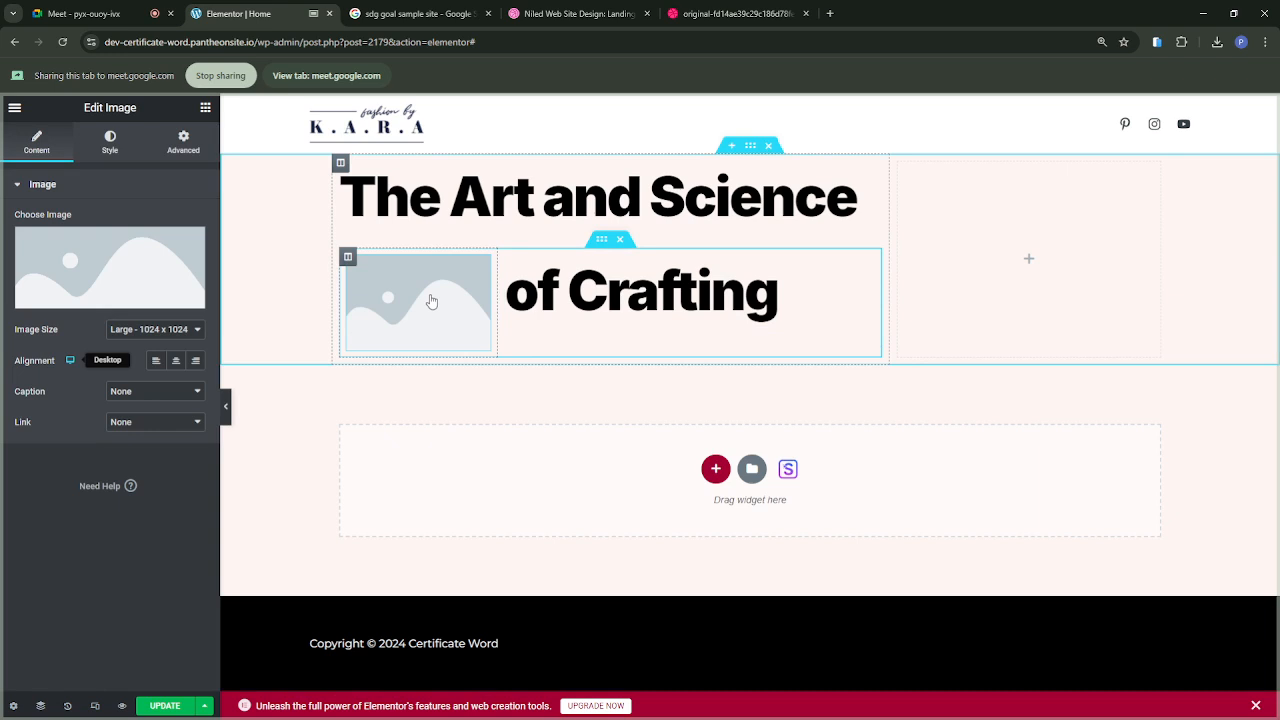
pyautogui.click(742, 14)
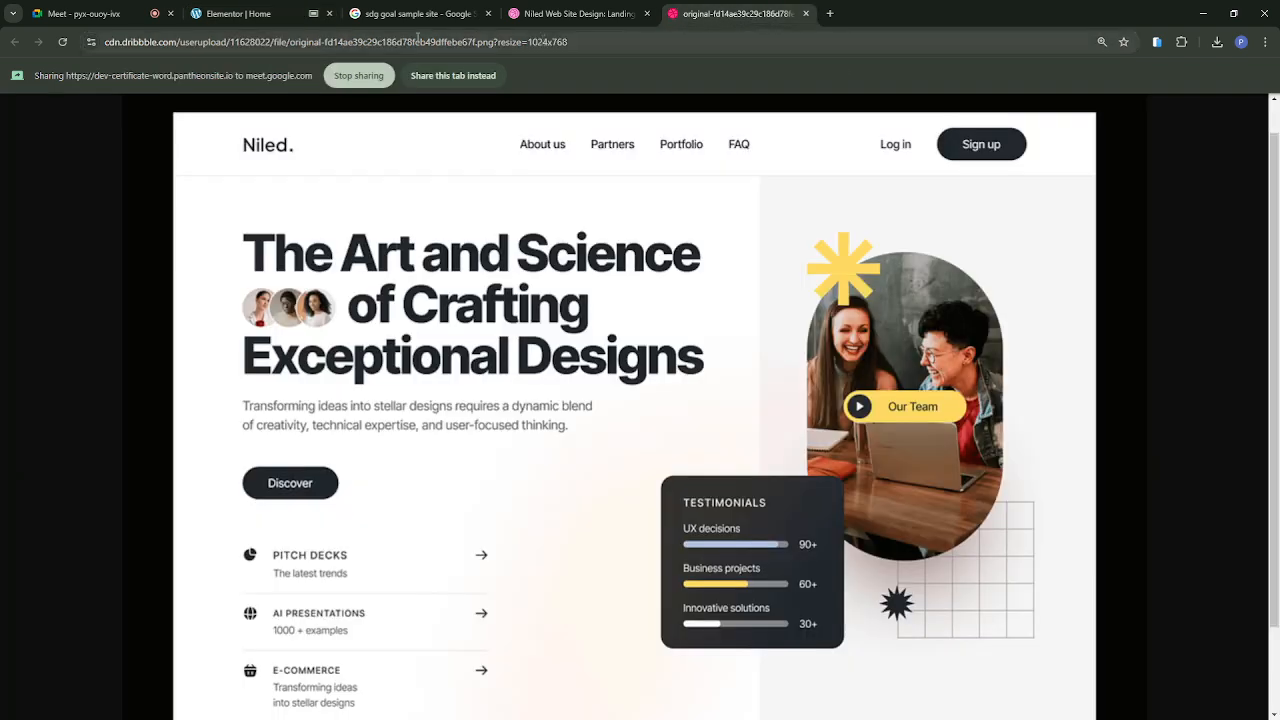
pyautogui.click(222, 16)
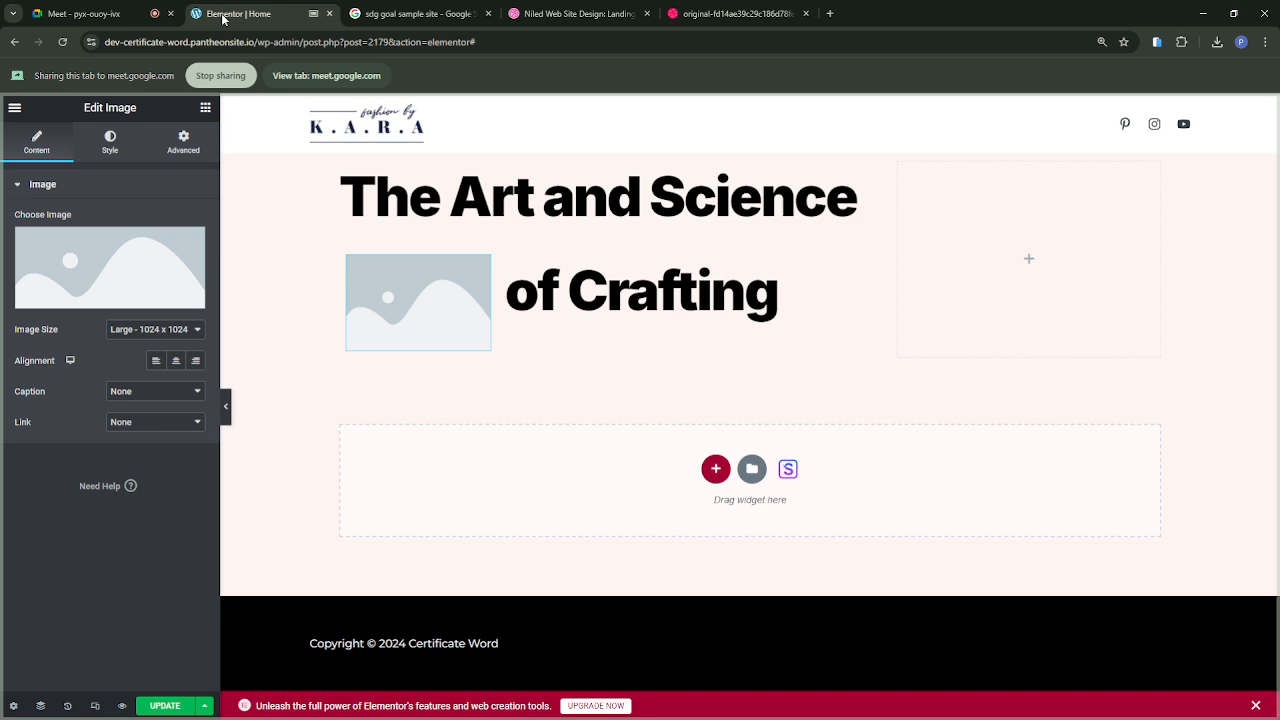
pyautogui.click(120, 280)
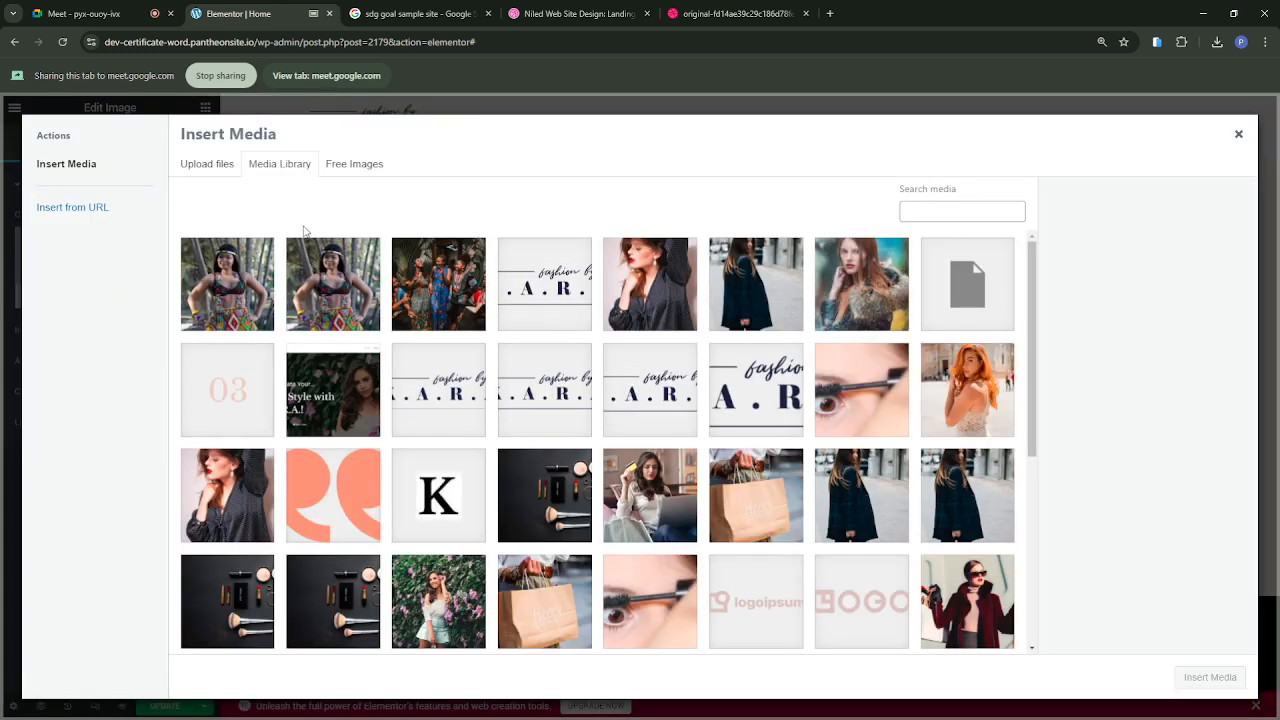
pyautogui.click(236, 278)
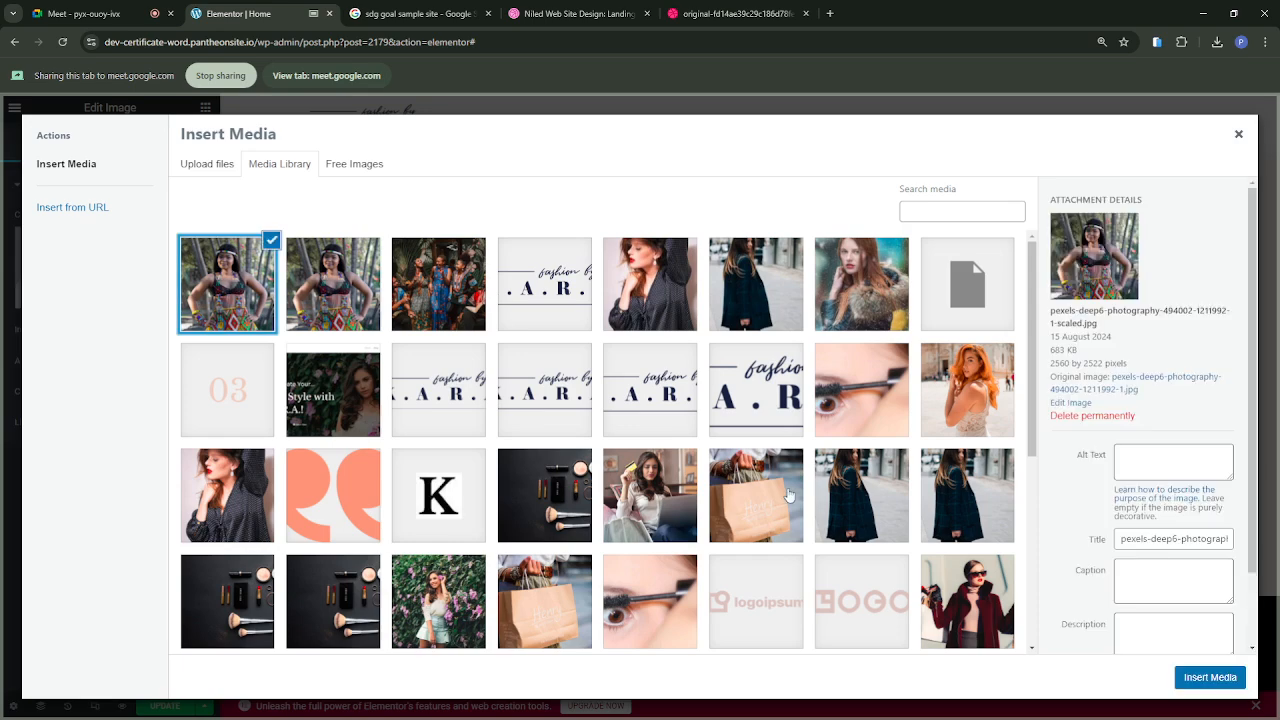
pyautogui.click(974, 603)
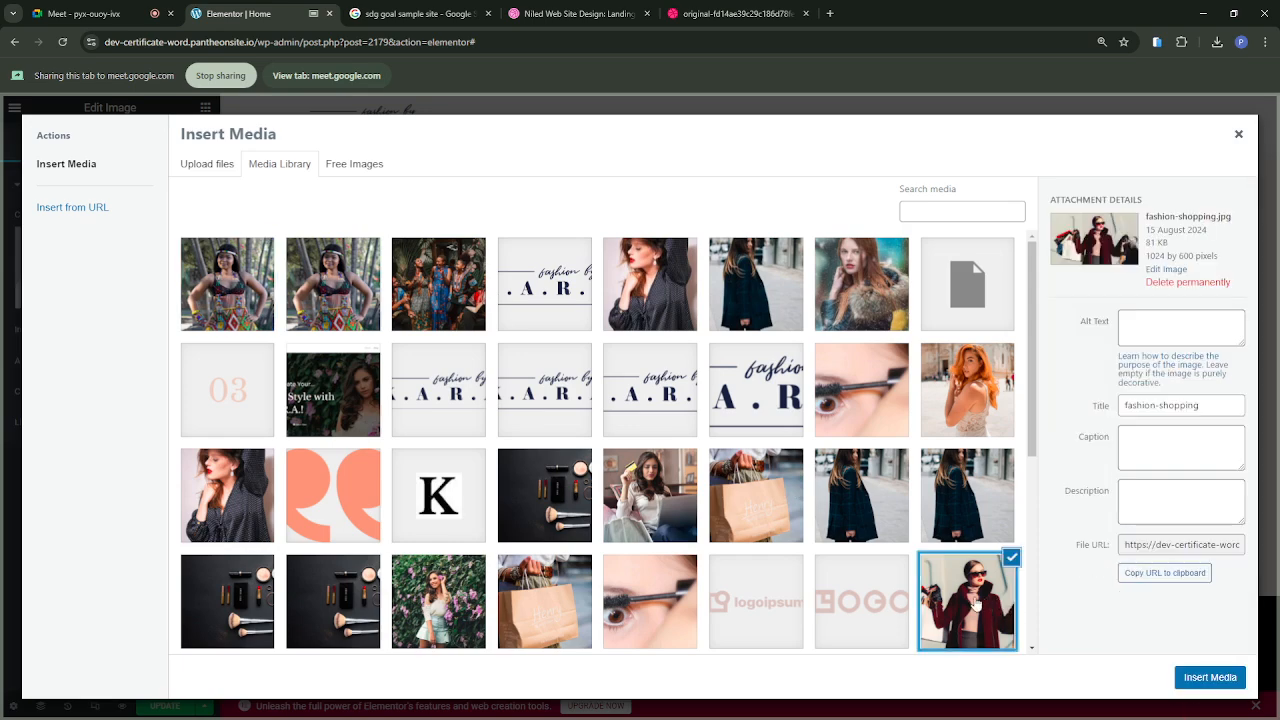
pyautogui.click(467, 304)
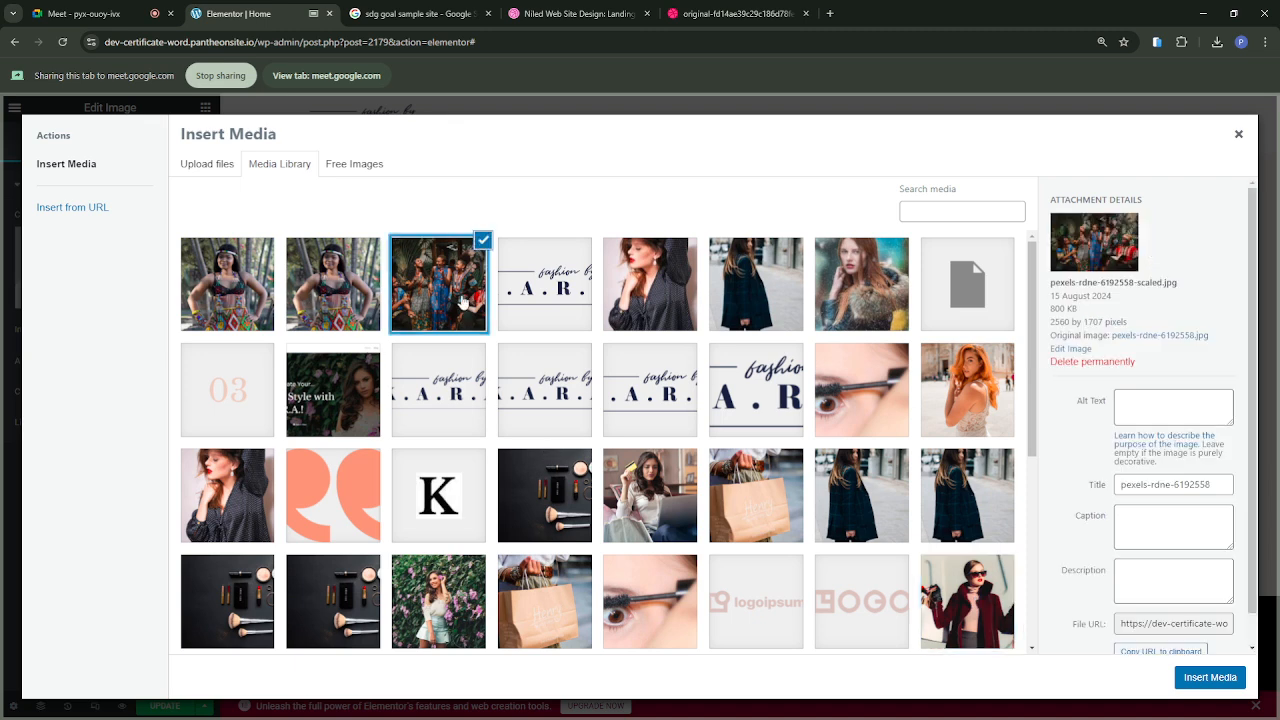
pyautogui.click(233, 284)
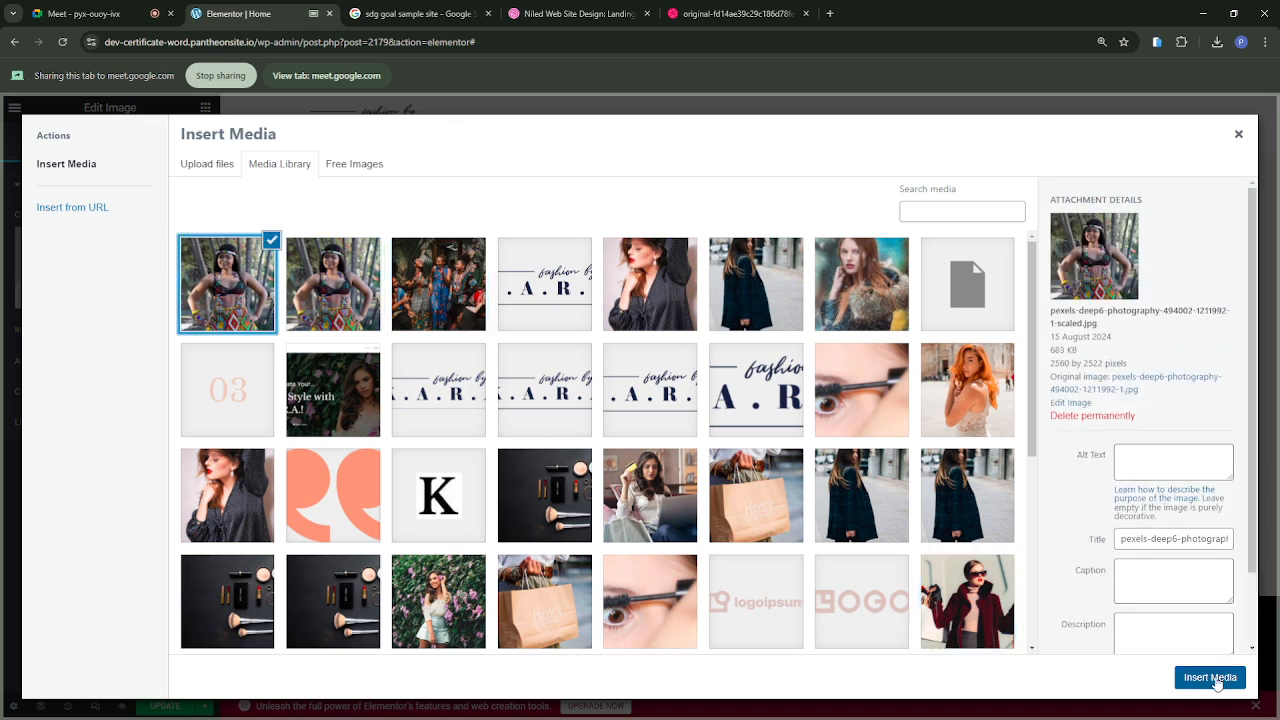
pyautogui.click(1210, 678)
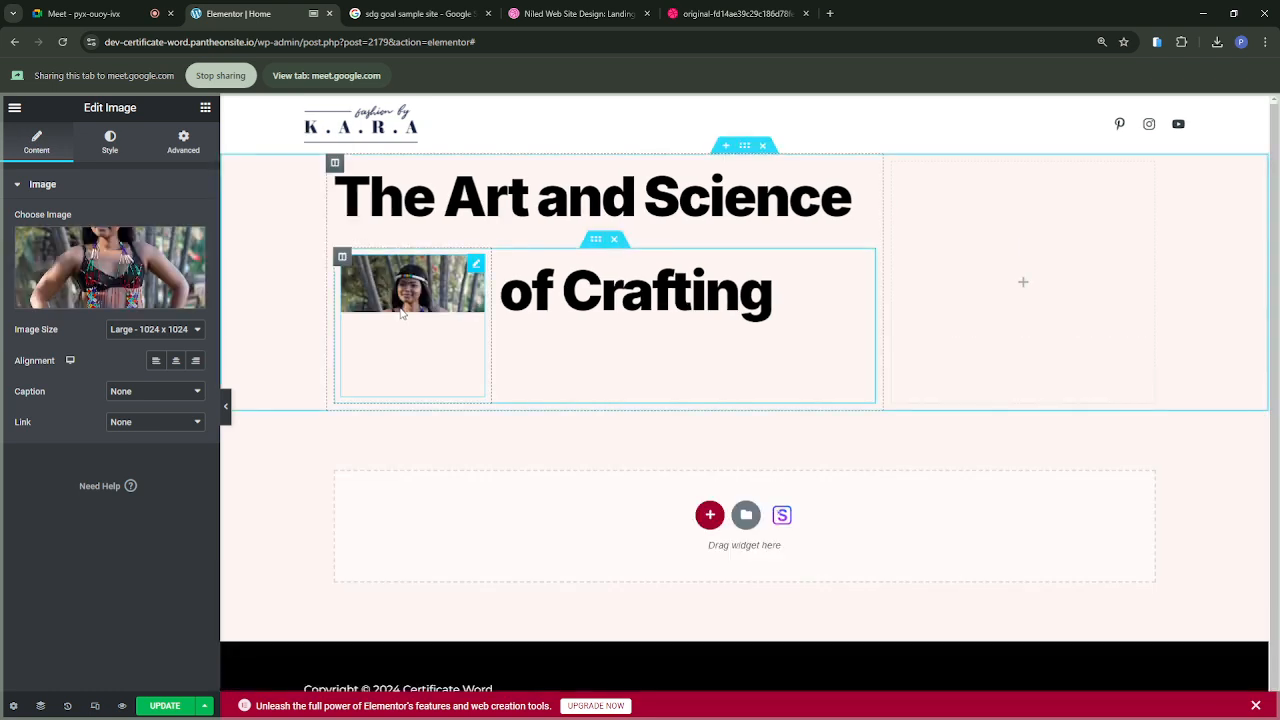
# Step: Reduce the inserted image's width to 37%
pyautogui.click(107, 143)
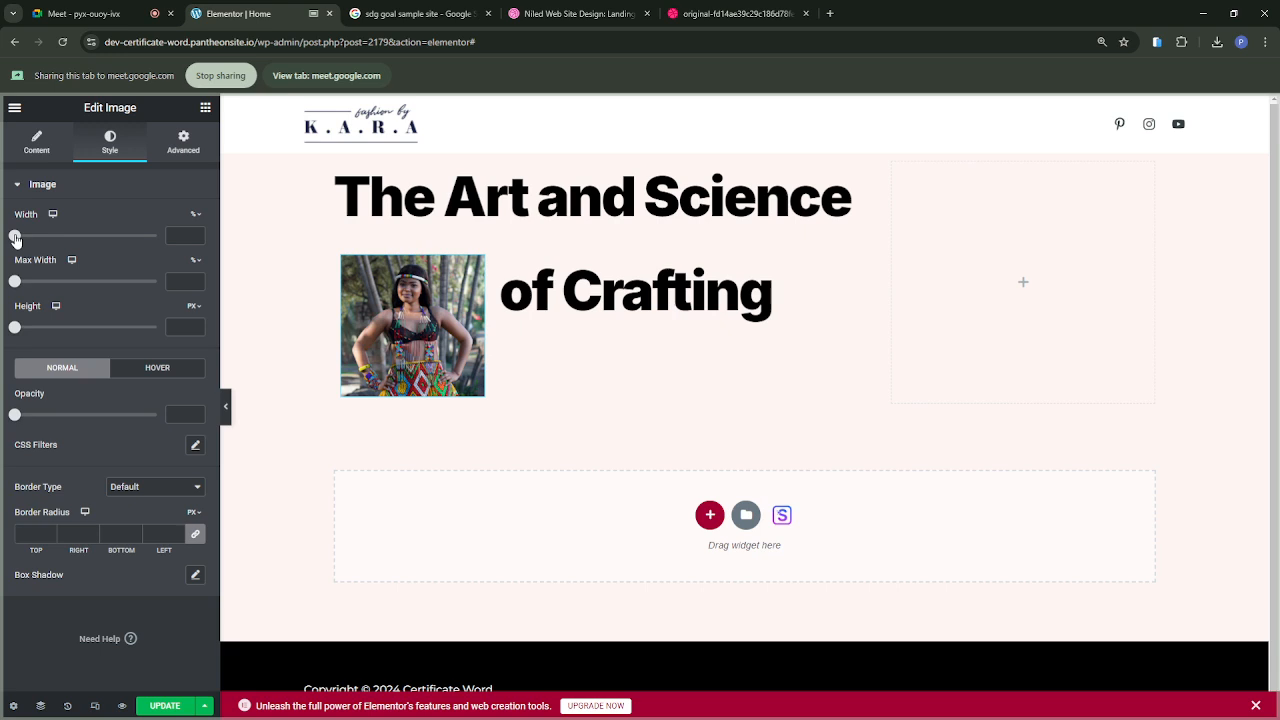
pyautogui.moveTo(15, 238); pyautogui.dragTo(52, 238)
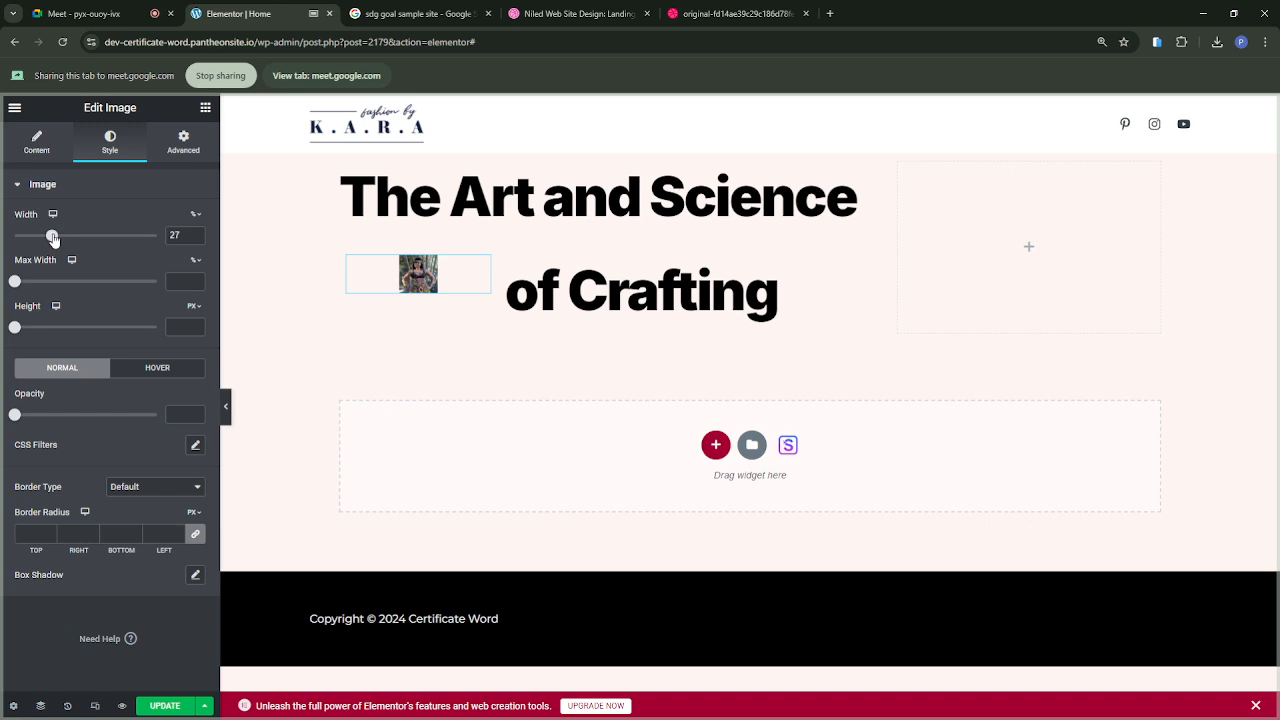
pyautogui.moveTo(53, 237); pyautogui.dragTo(67, 238)
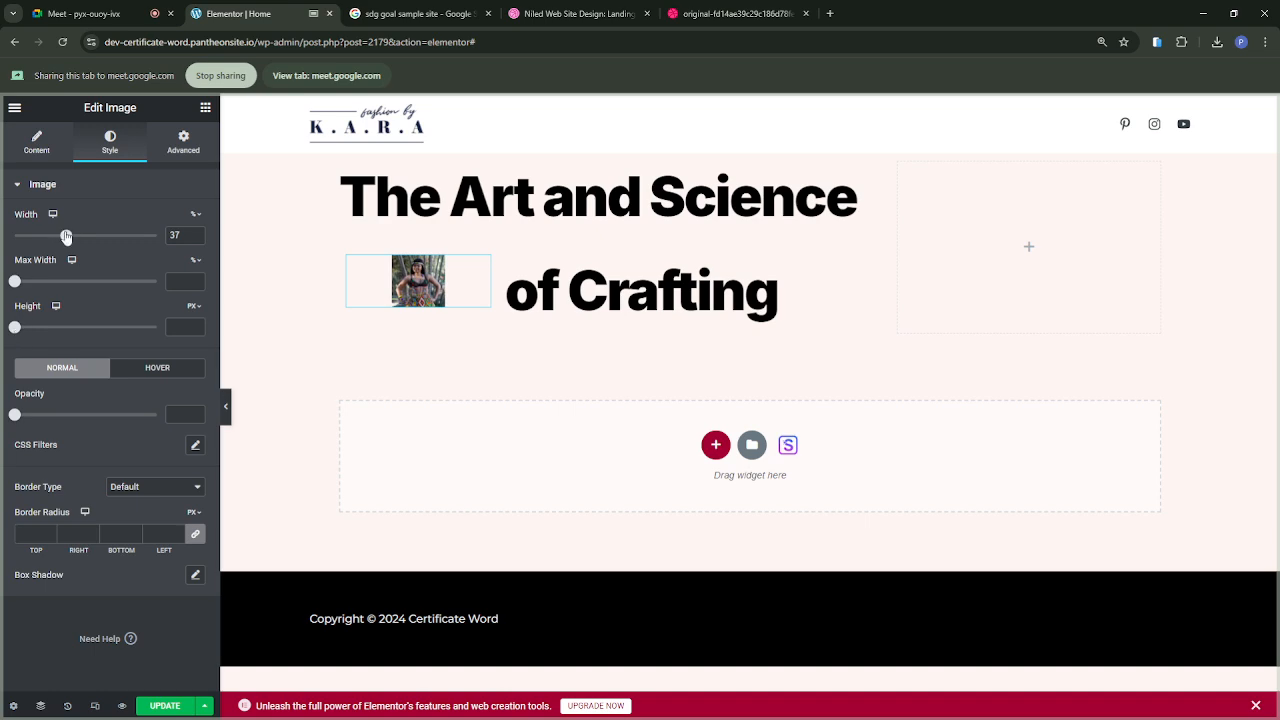
pyautogui.moveTo(14, 327); pyautogui.dragTo(108, 327)
pyautogui.moveTo(75, 236)
pyautogui.mouseDown()
pyautogui.moveTo(137, 249)
pyautogui.moveTo(85, 258)
pyautogui.mouseUp()
pyautogui.hotkey('ctrl', 'z')
pyautogui.hotkey('ctrl', 'z')
# Step: Set the image's width to 30% and its border radius to 50 px on all corners
pyautogui.moveTo(66, 236)
pyautogui.mouseDown()
pyautogui.moveTo(144, 248)
pyautogui.moveTo(56, 238)
pyautogui.mouseUp()
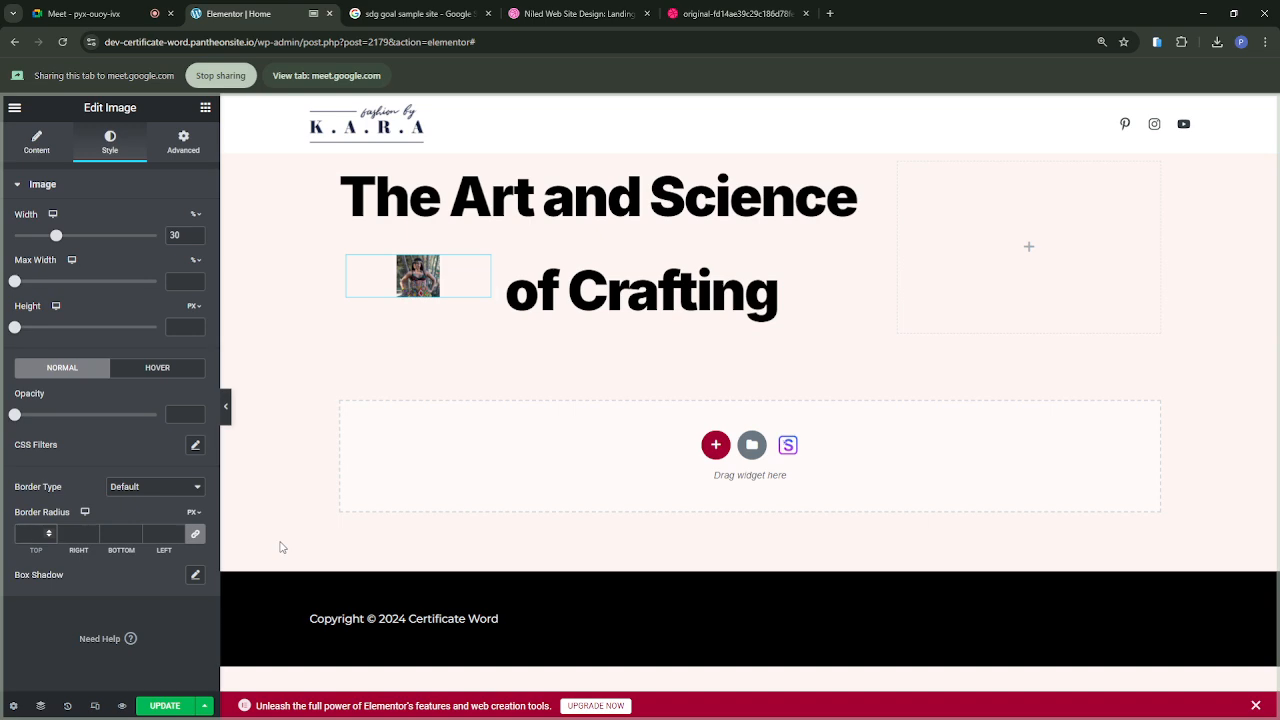
pyautogui.write('50')
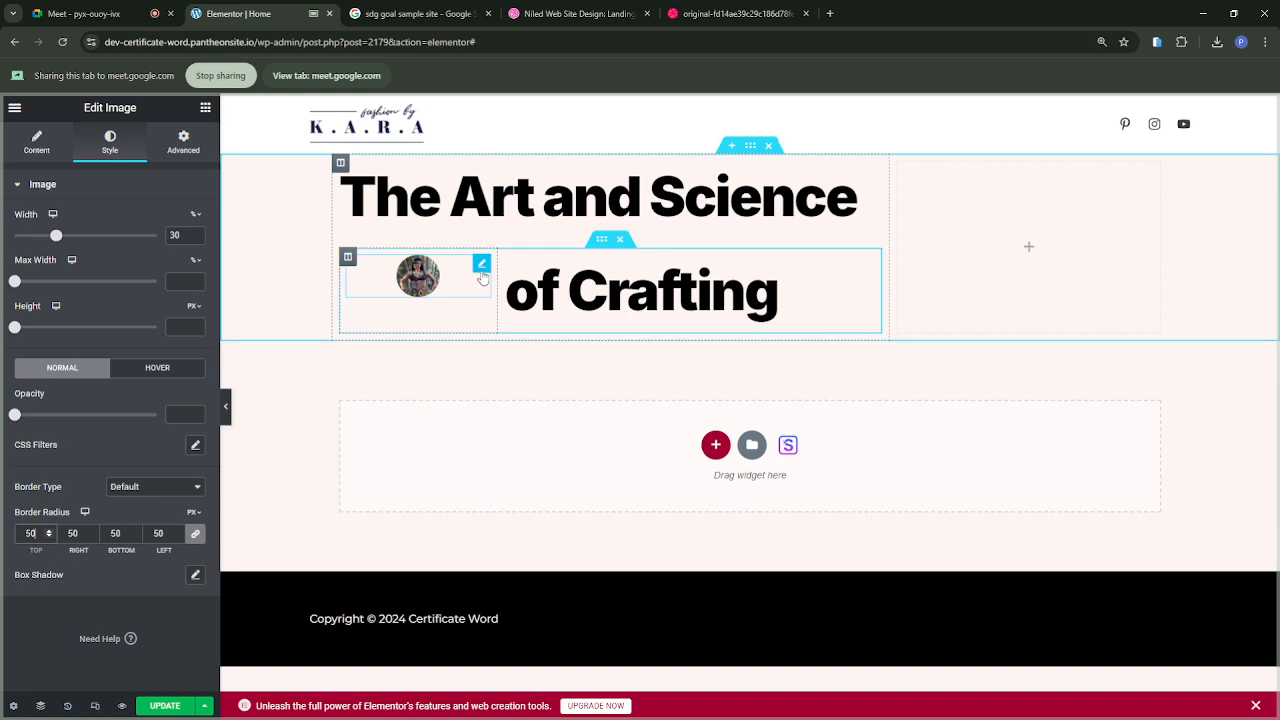
# Step: Narrow the inner section's image column and enlarge the round image to 56% width
pyautogui.moveTo(497, 287); pyautogui.dragTo(423, 288)
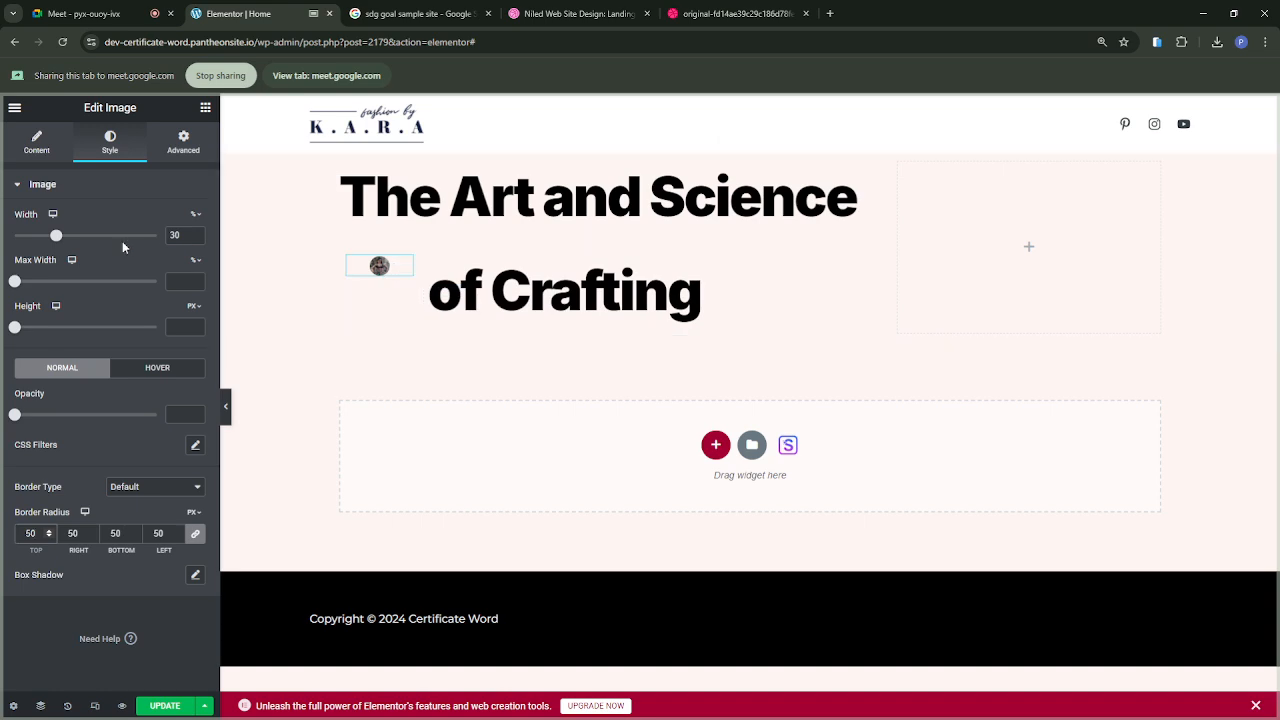
pyautogui.moveTo(56, 236); pyautogui.dragTo(93, 238)
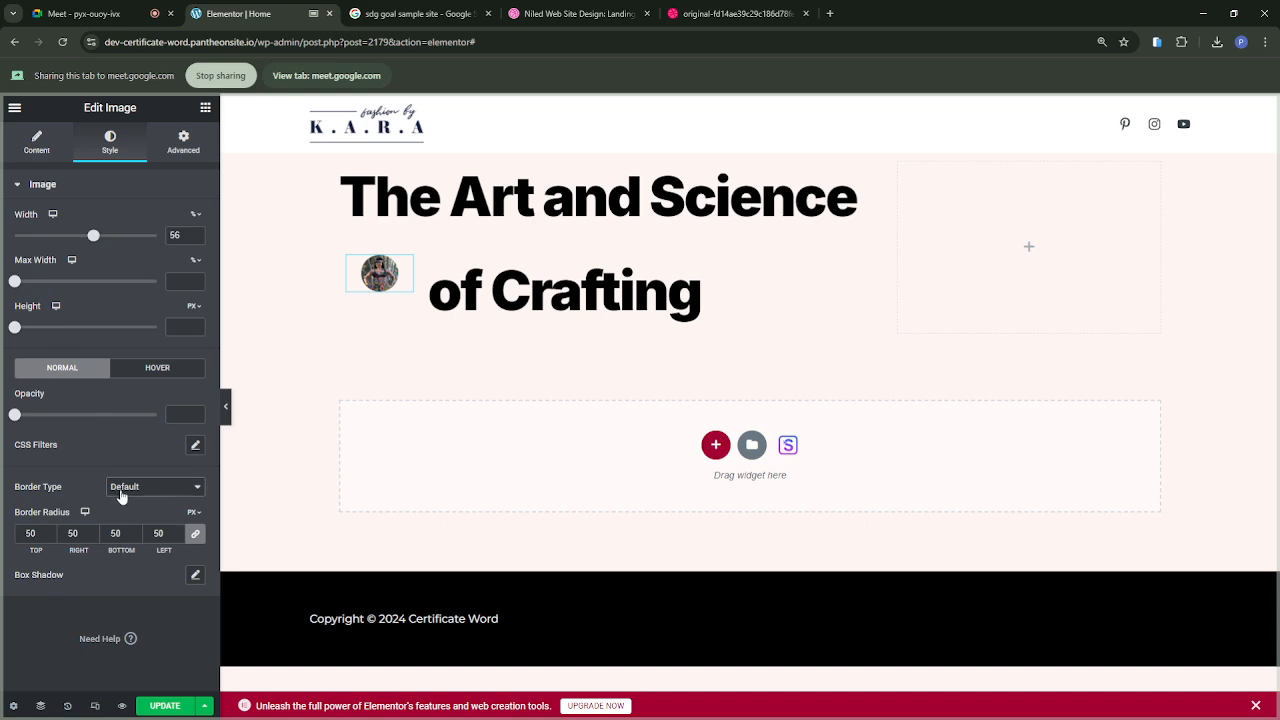
# Step: Give the round image a solid border, trying white before setting its color to black (#000000)
pyautogui.click(124, 532)
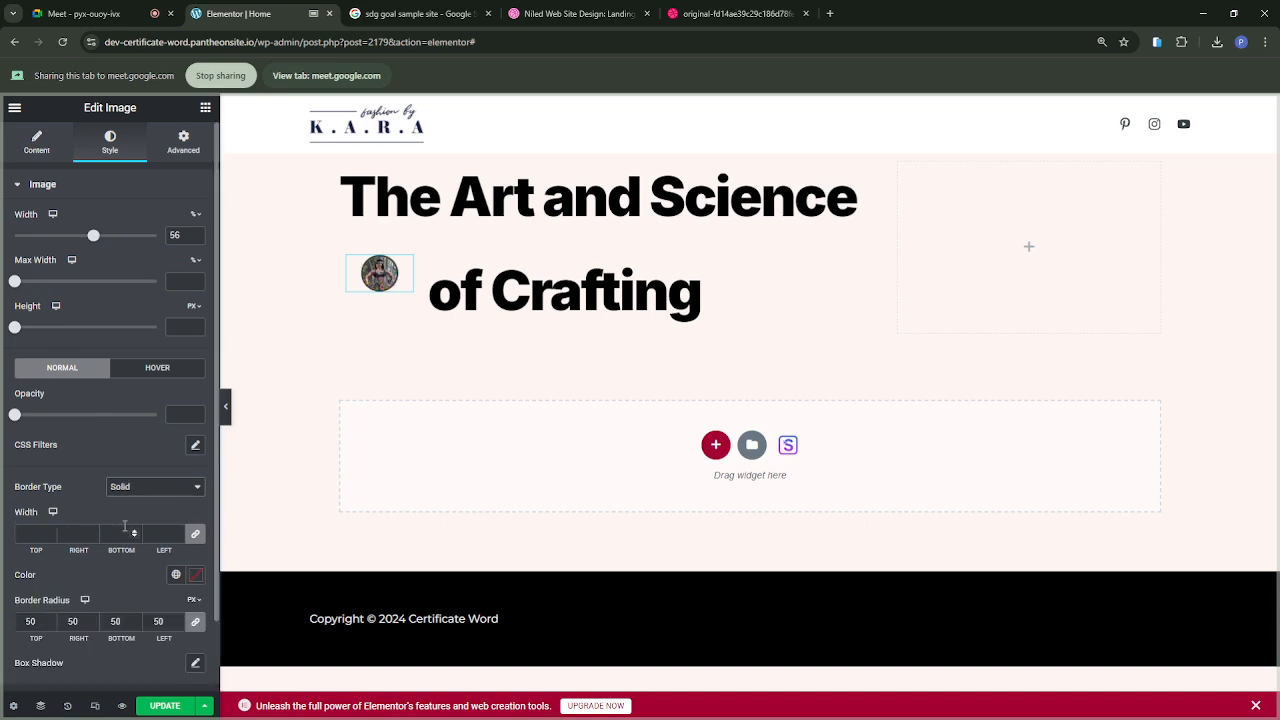
pyautogui.click(195, 580)
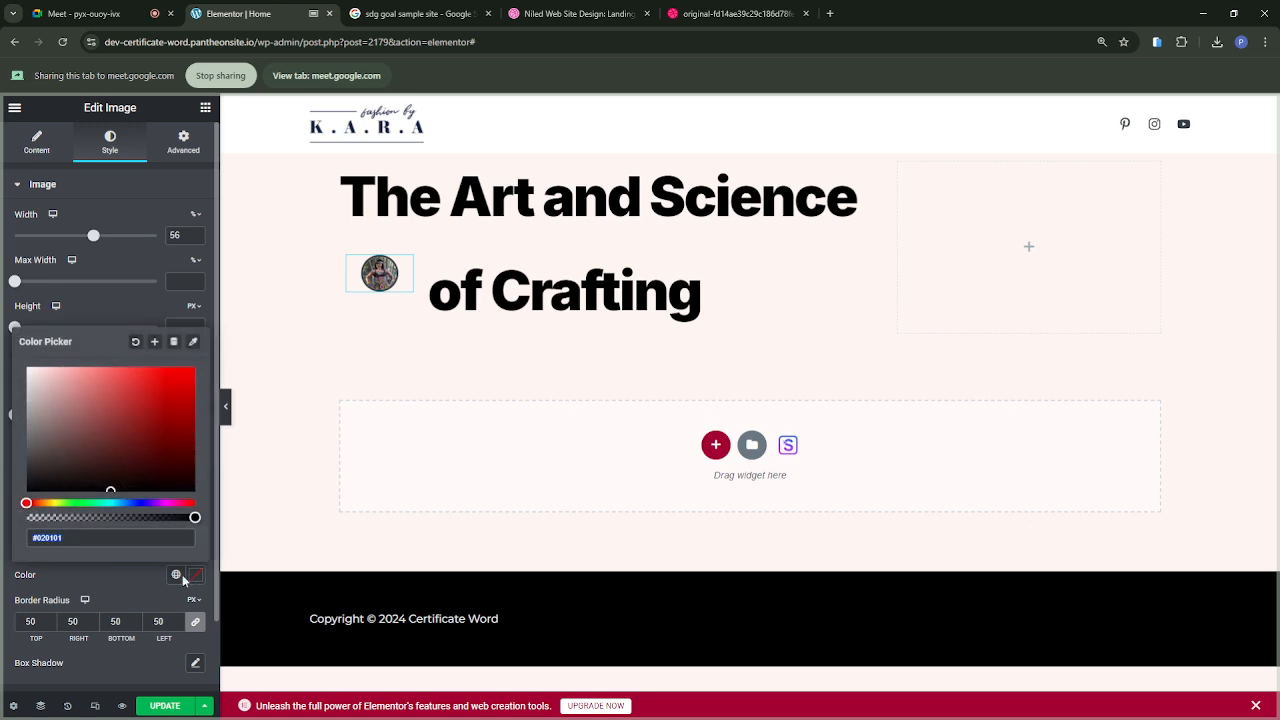
pyautogui.click(39, 380)
pyautogui.moveTo(25, 366); pyautogui.dragTo(12, 360)
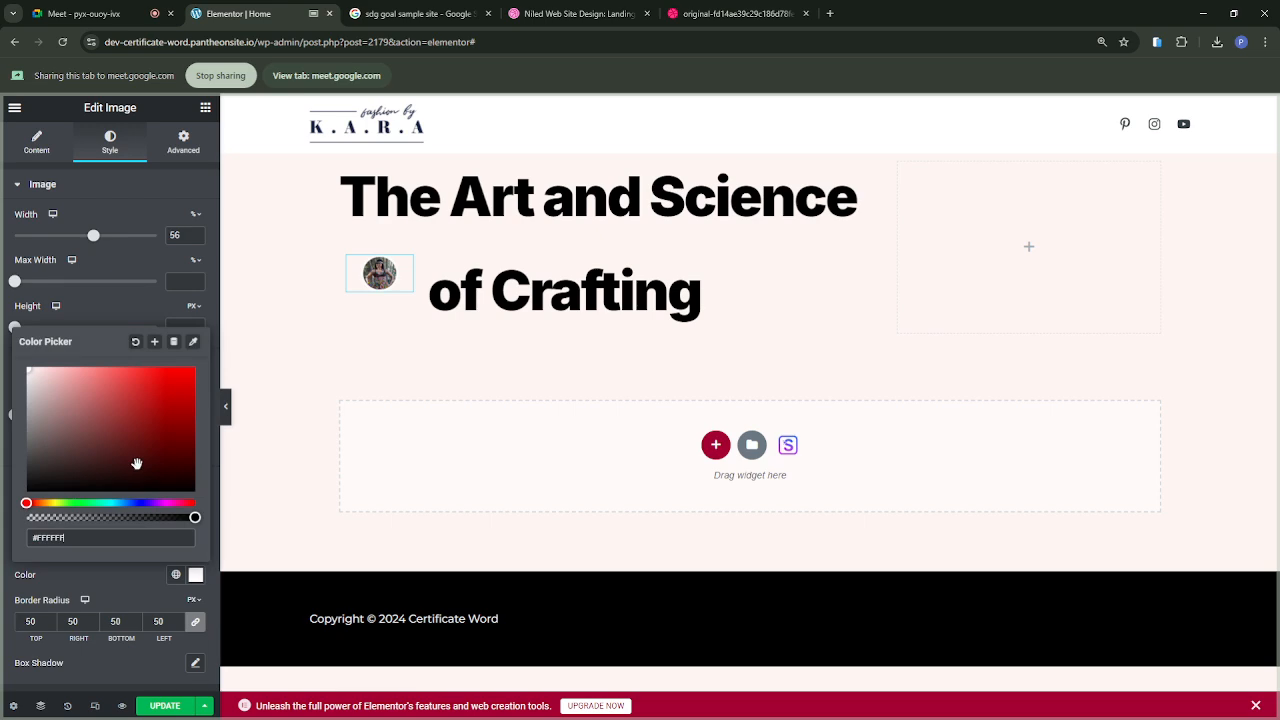
pyautogui.moveTo(31, 461); pyautogui.dragTo(70, 371)
pyautogui.moveTo(71, 374); pyautogui.dragTo(15, 513)
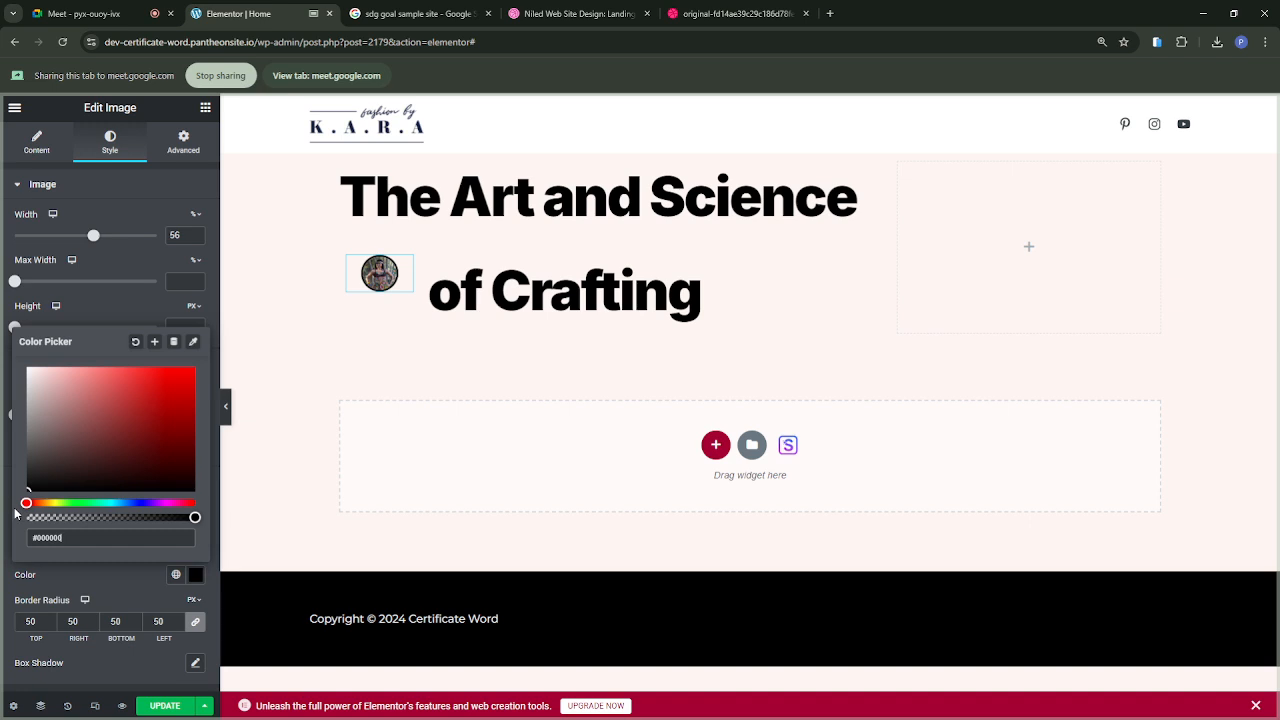
pyautogui.click(92, 568)
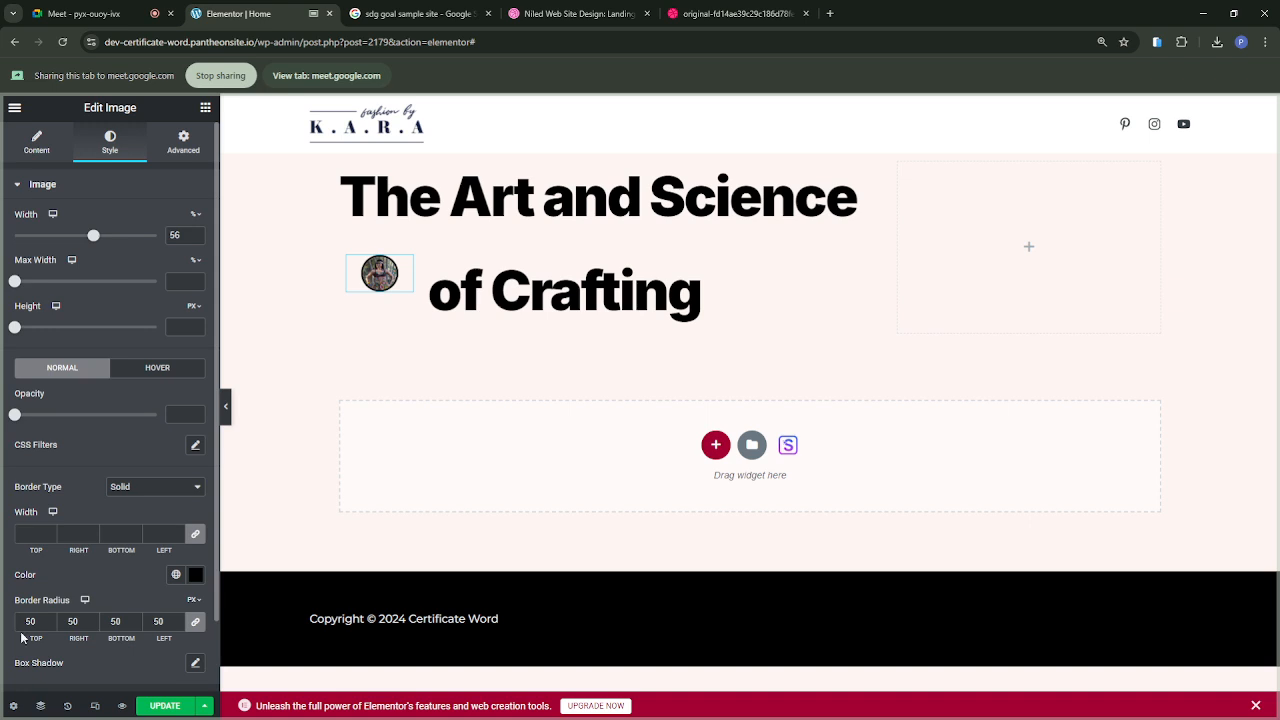
# Step: Switch to the Google Meet call, mute and unmute the microphone, and return to the Elementor editor
pyautogui.click(85, 13)
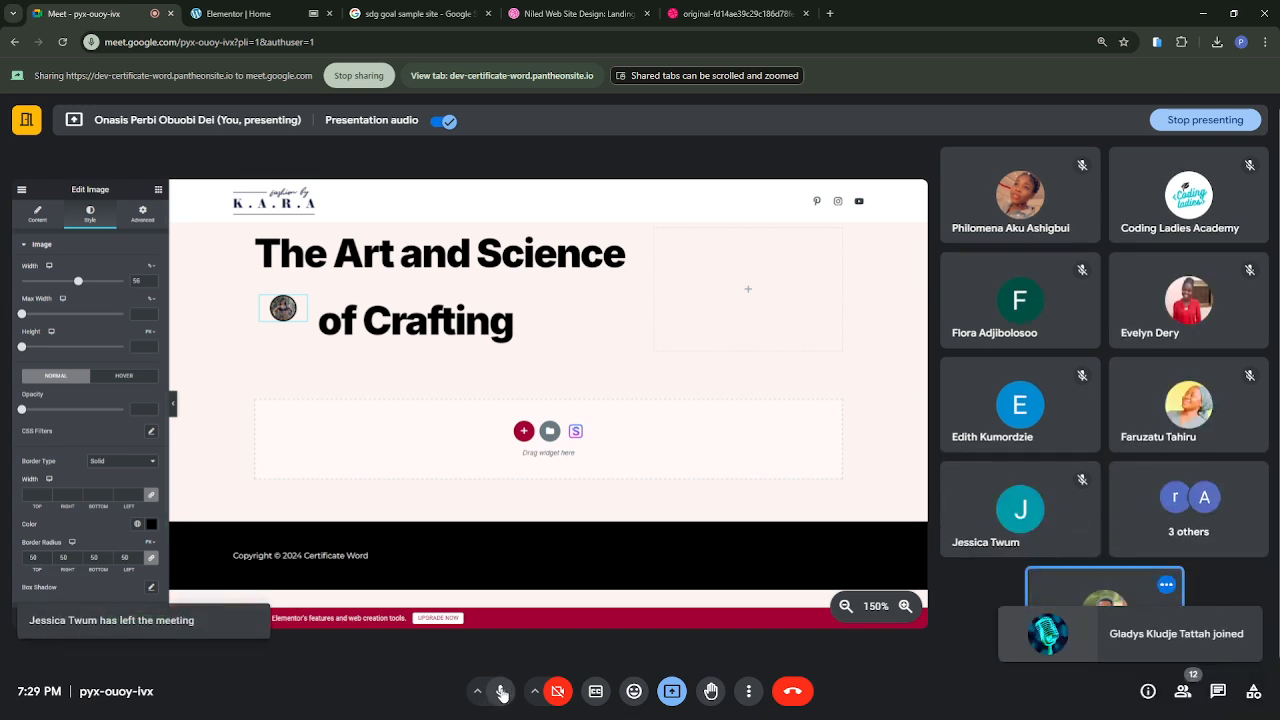
pyautogui.click(500, 691)
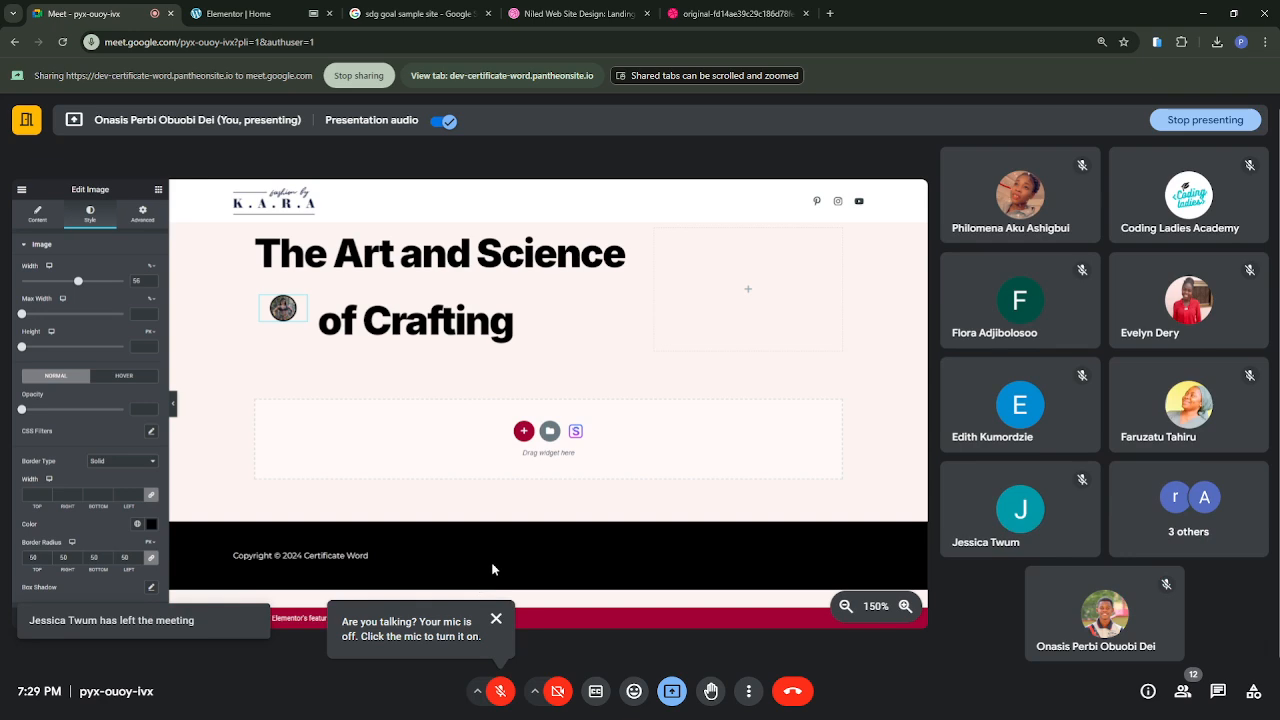
pyautogui.click(496, 621)
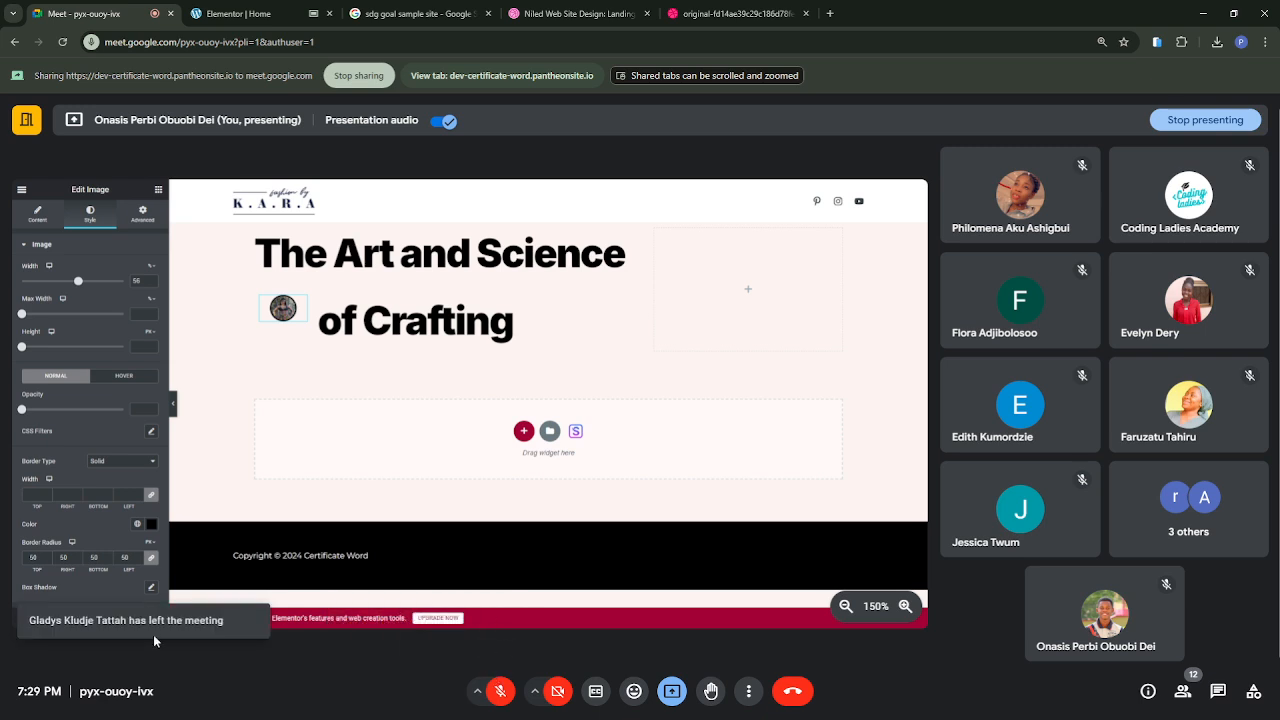
pyautogui.click(501, 691)
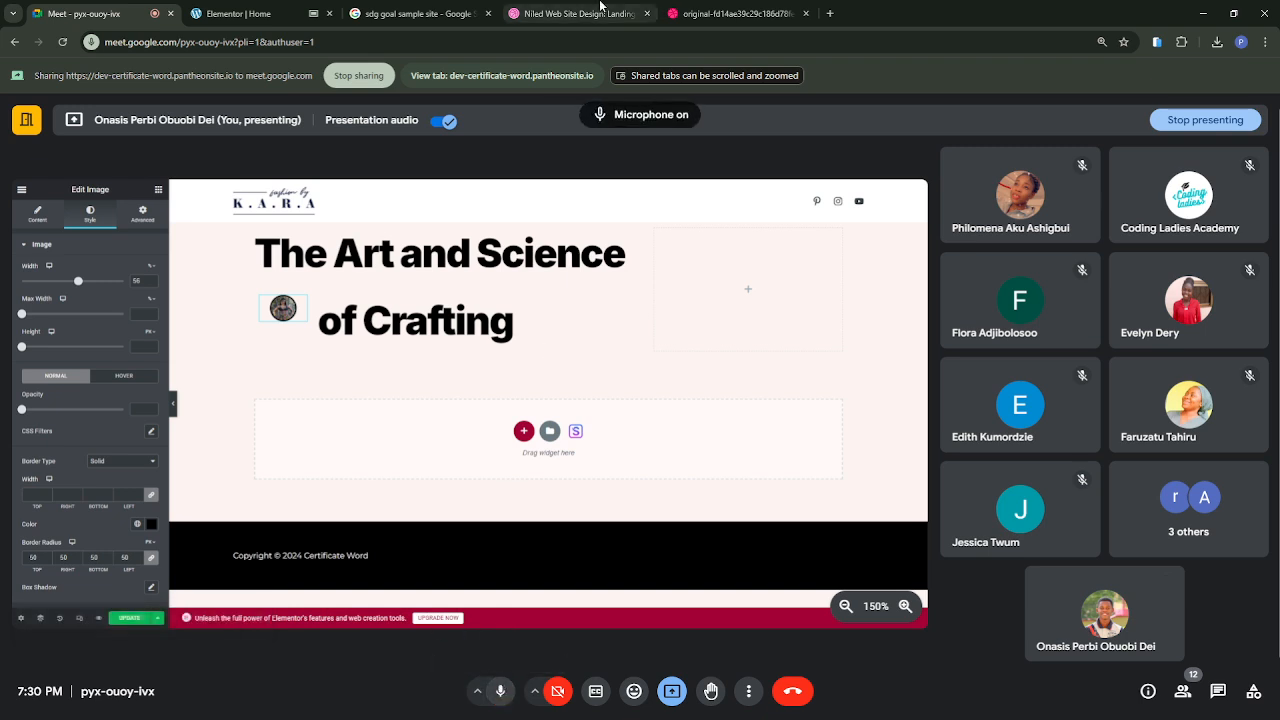
pyautogui.click(260, 20)
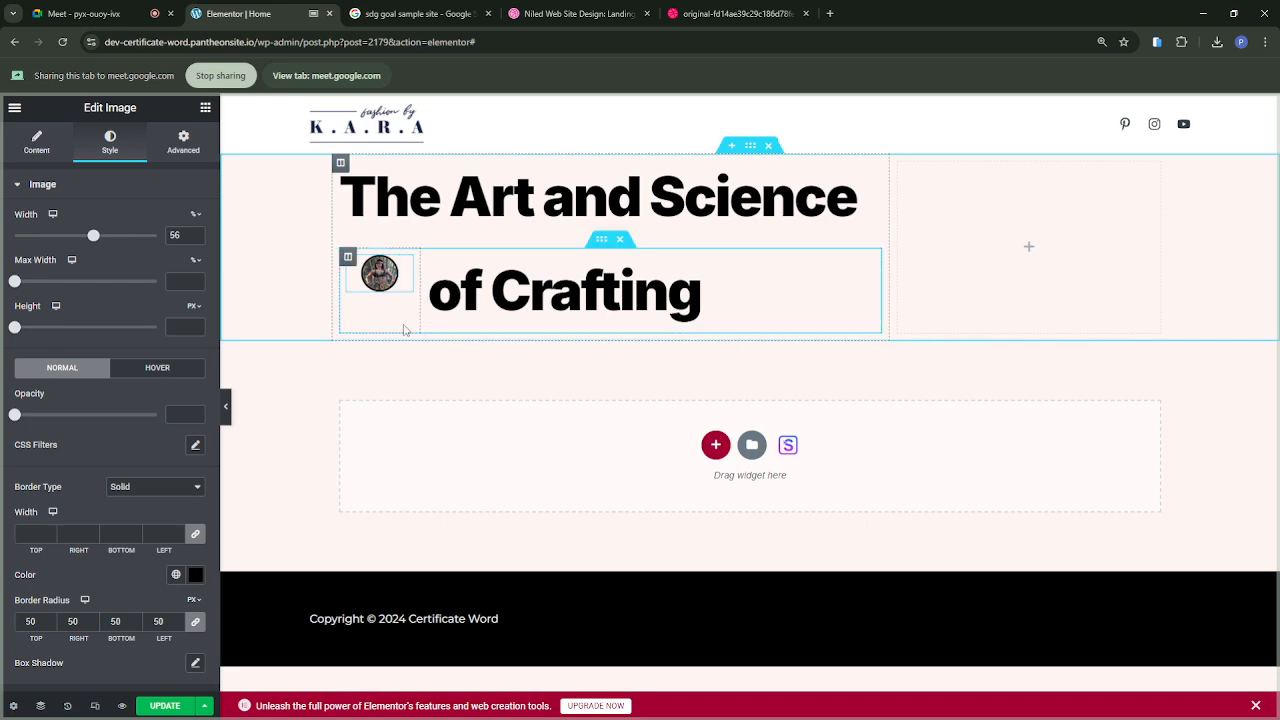
# Step: Set the vertical alignment of the inner section holding the image and "of Crafting" to Middle
pyautogui.click(602, 241)
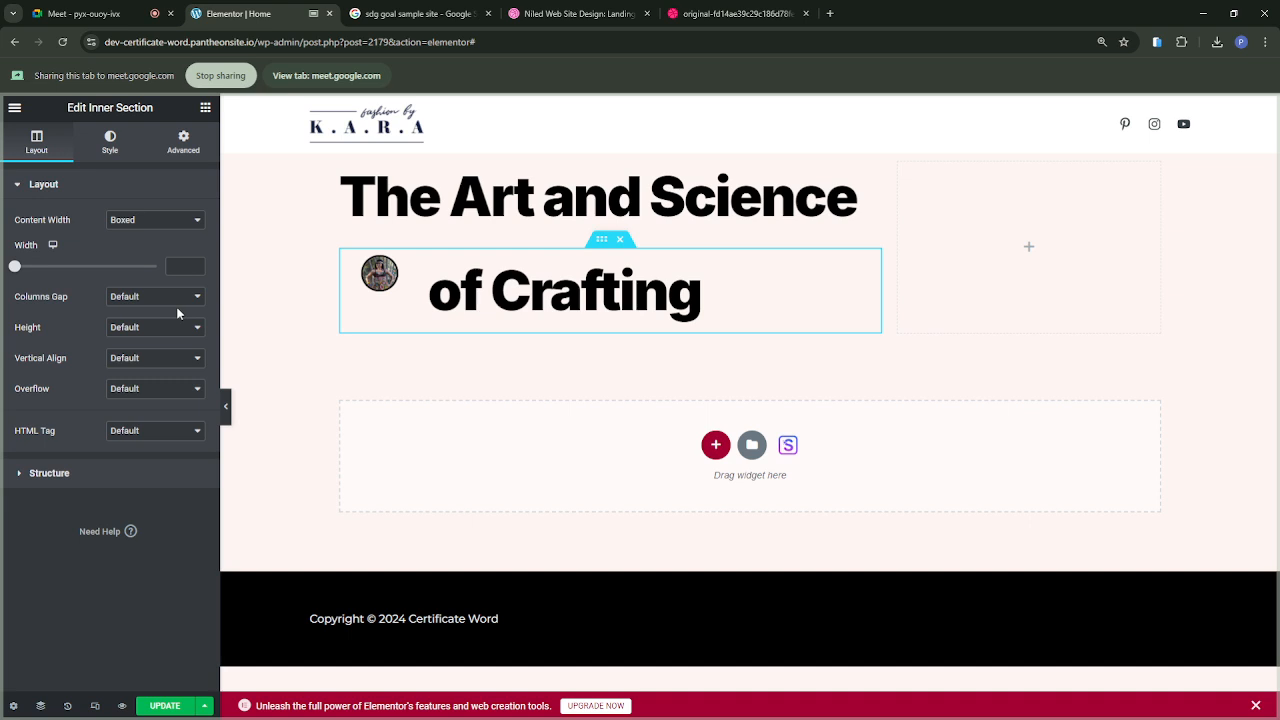
pyautogui.click(143, 362)
pyautogui.click(131, 398)
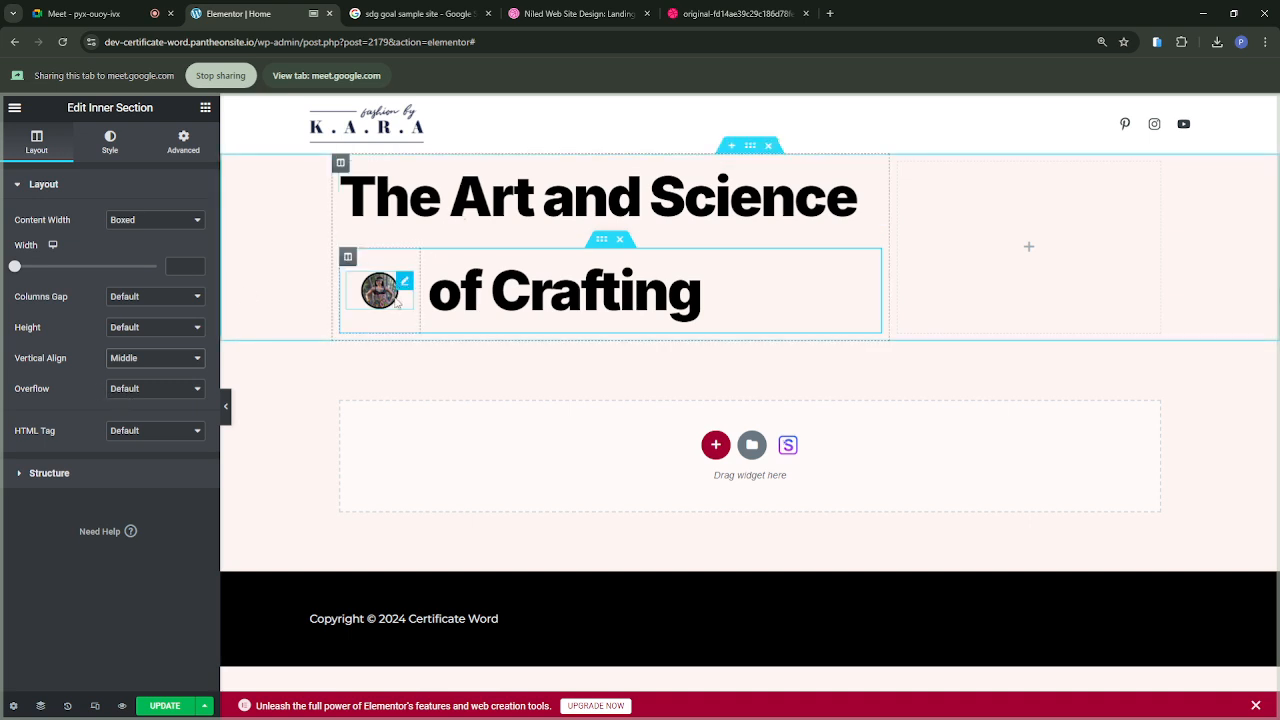
# Step: Narrow the image column slightly more and set the round image's width to 83%
pyautogui.moveTo(419, 296); pyautogui.dragTo(403, 295)
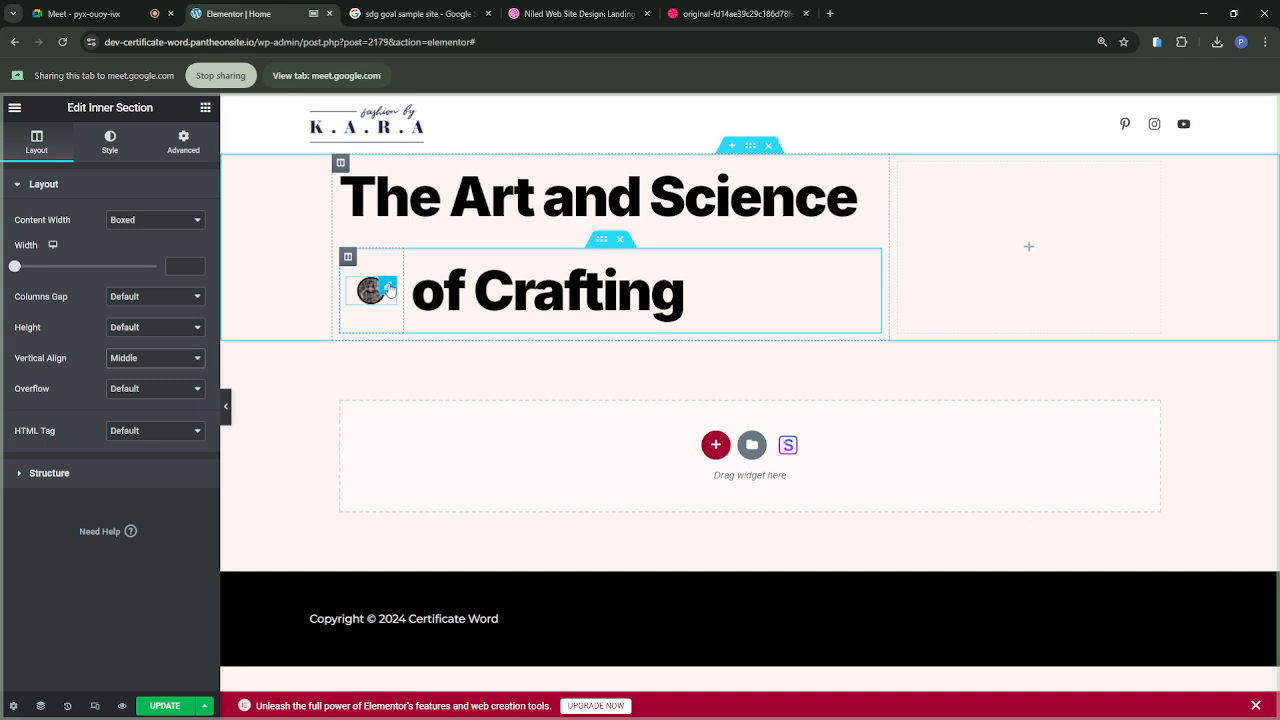
pyautogui.click(386, 290)
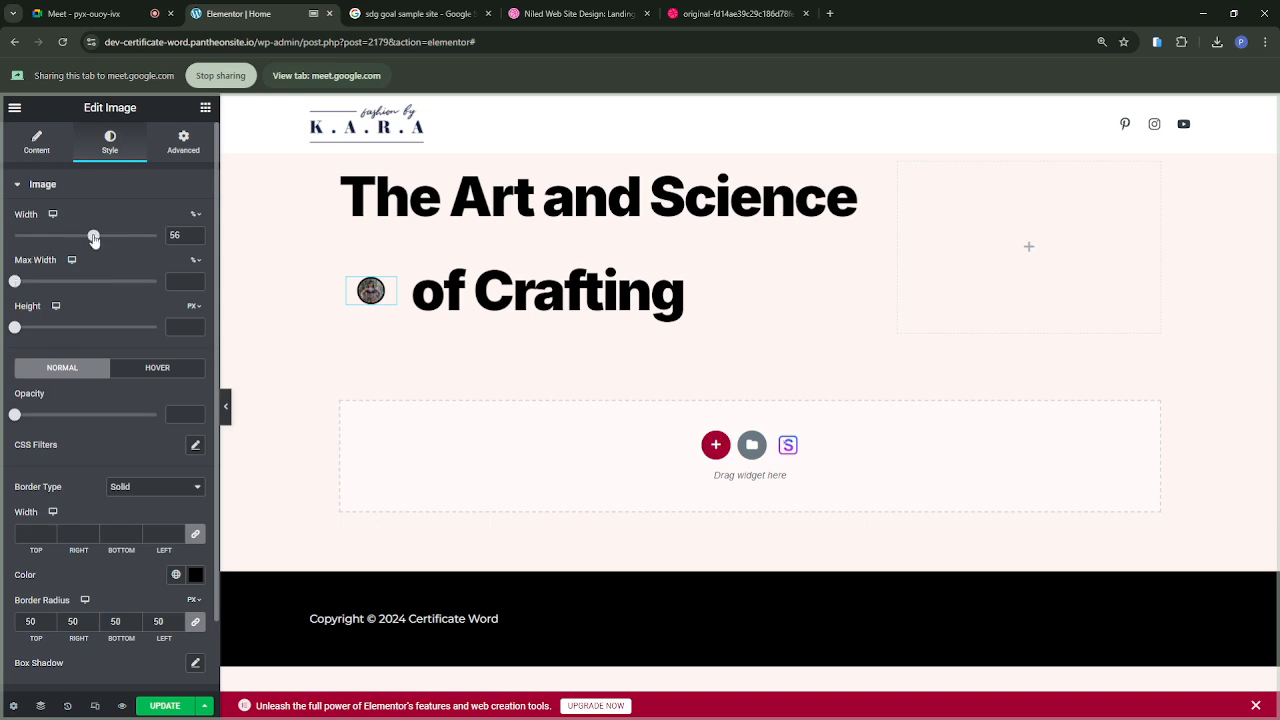
pyautogui.moveTo(93, 238); pyautogui.dragTo(132, 238)
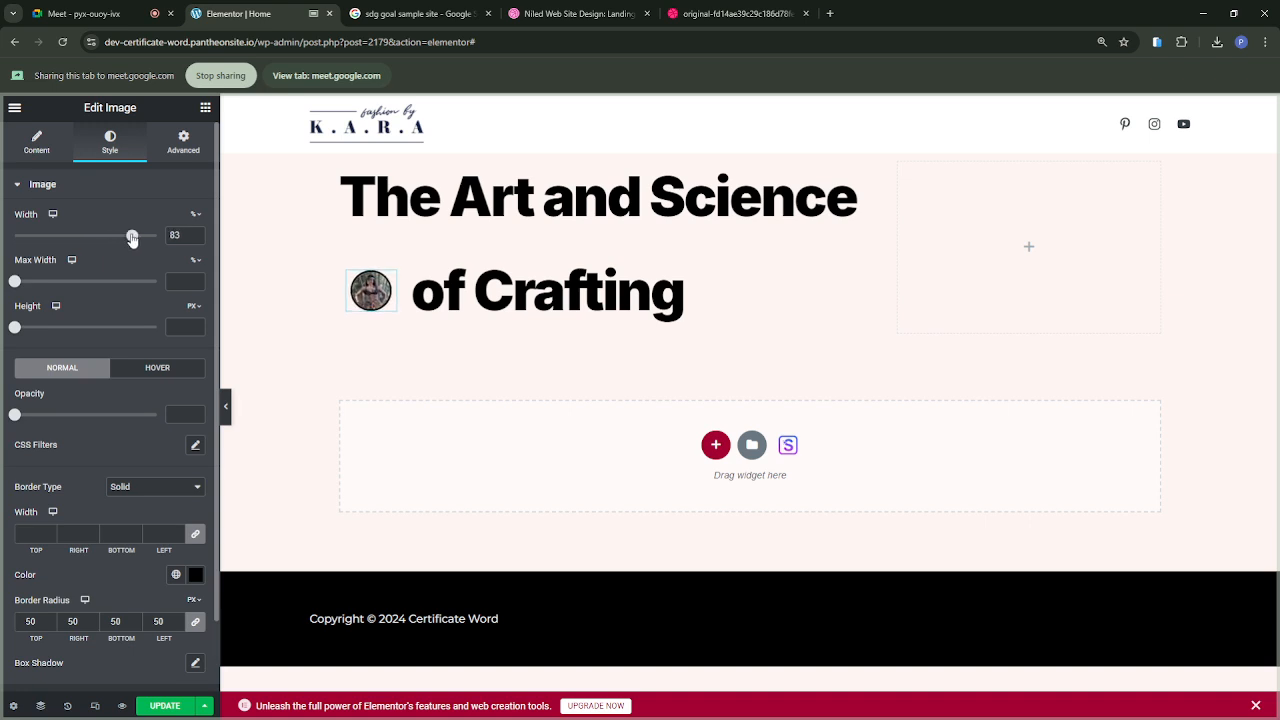
# Step: Duplicate the round image twice to get three images in the narrow column
pyautogui.rightClick(389, 283)
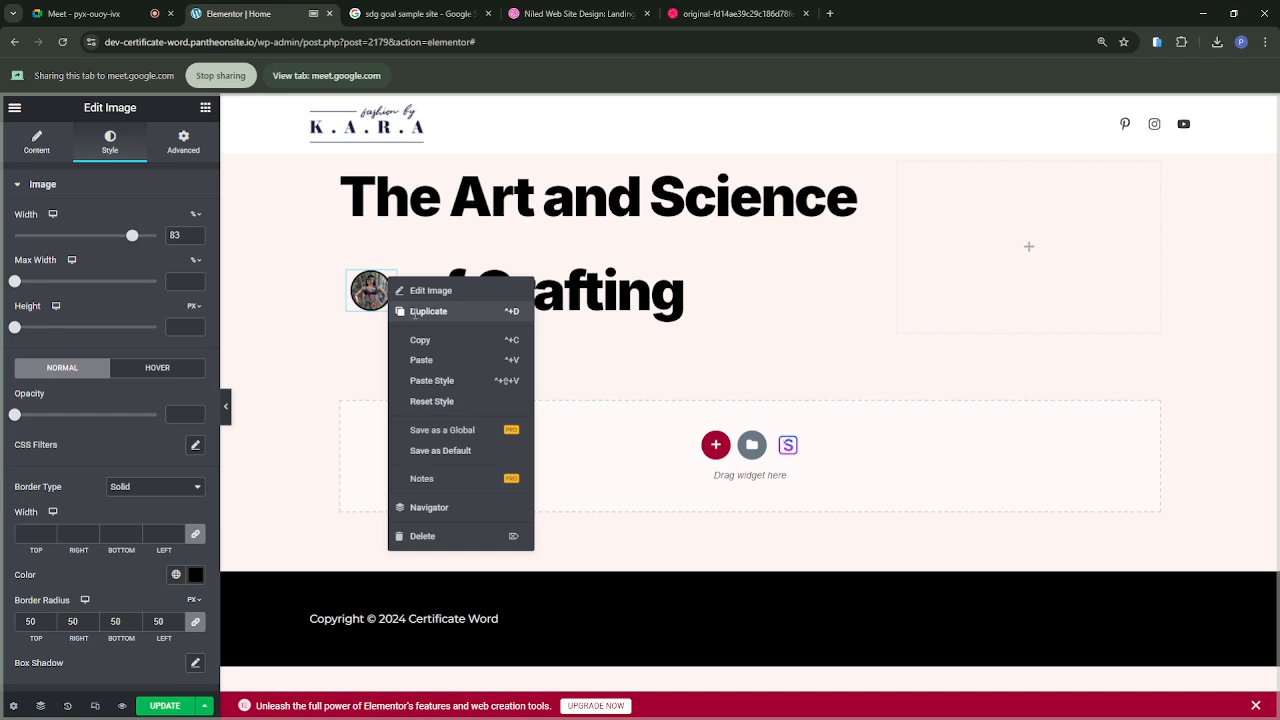
pyautogui.click(415, 313)
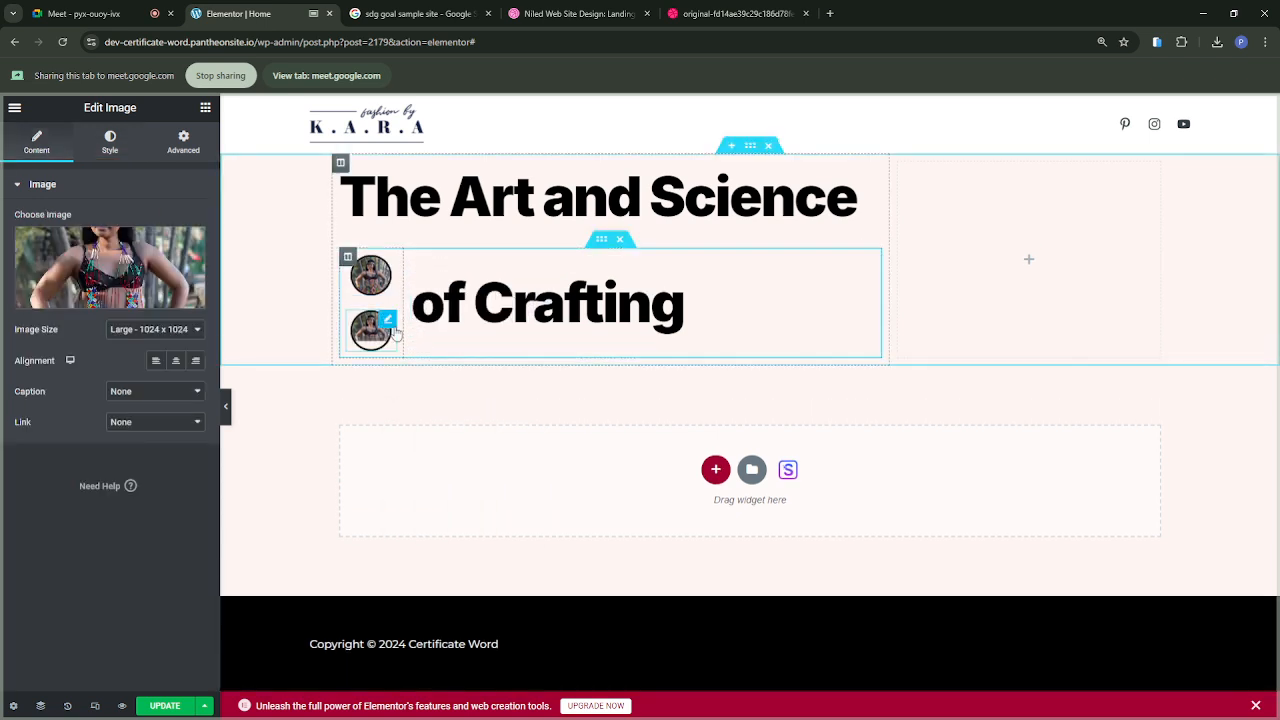
pyautogui.rightClick(389, 325)
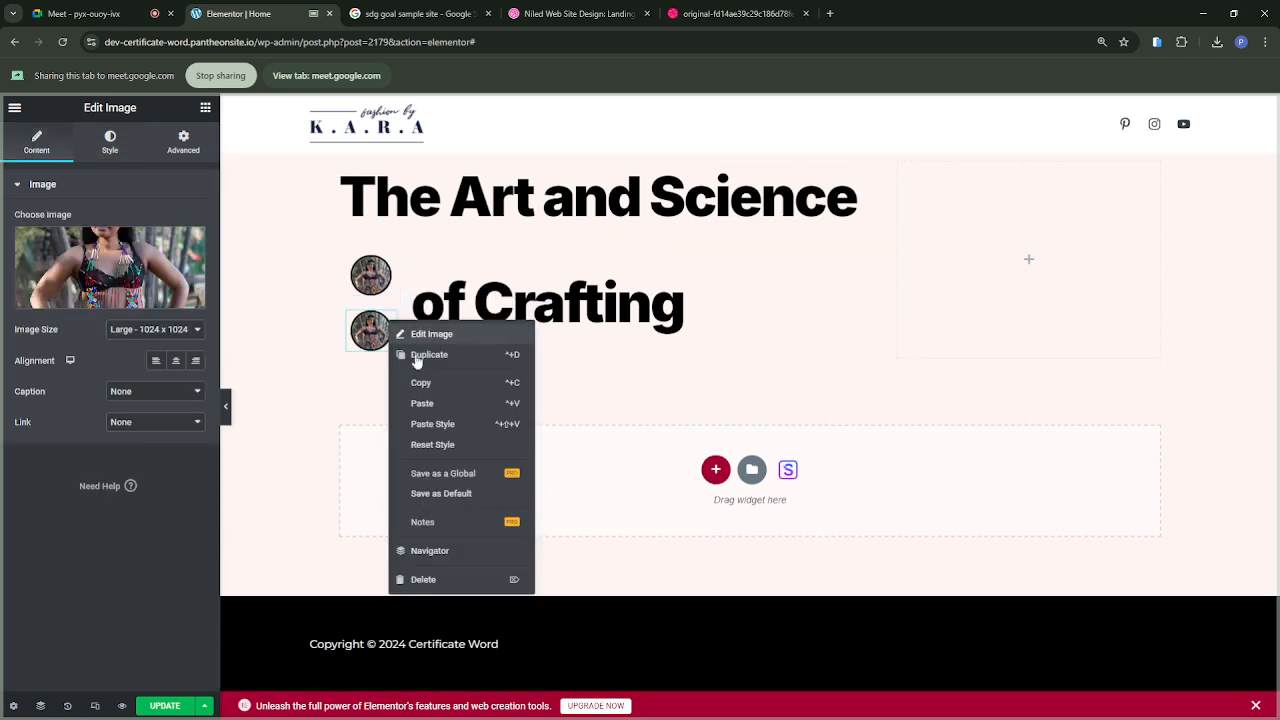
pyautogui.click(422, 358)
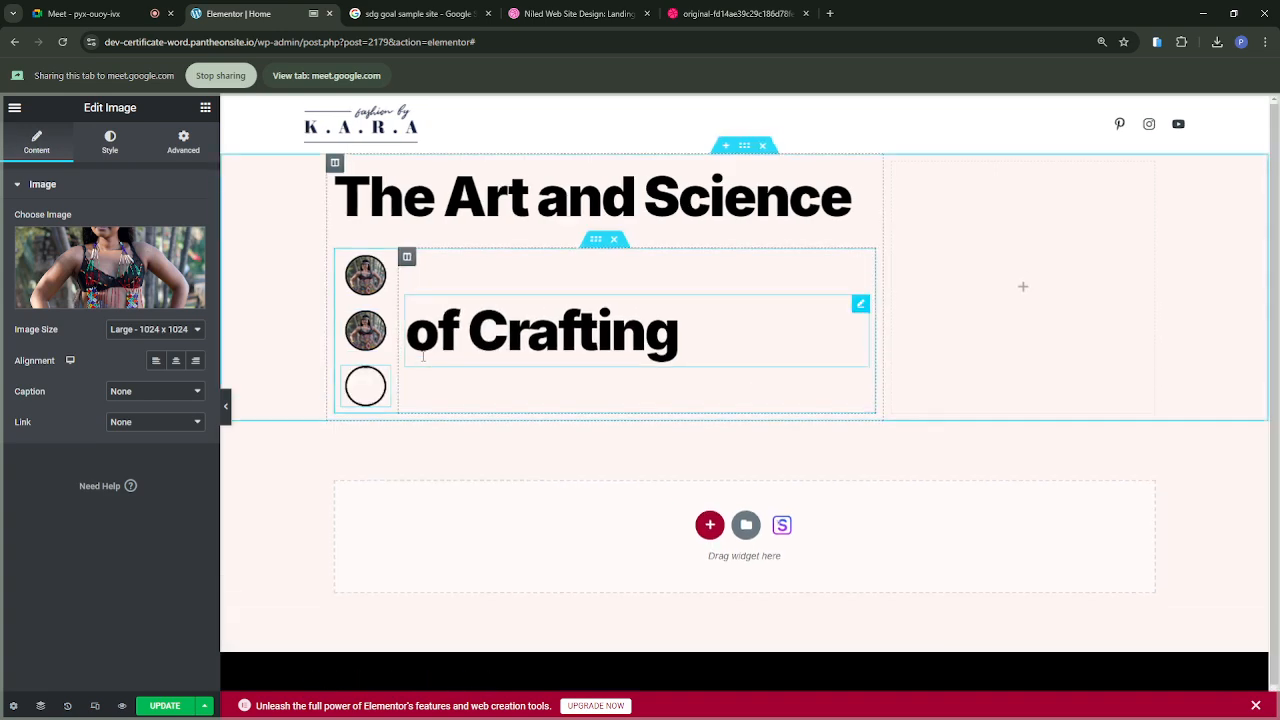
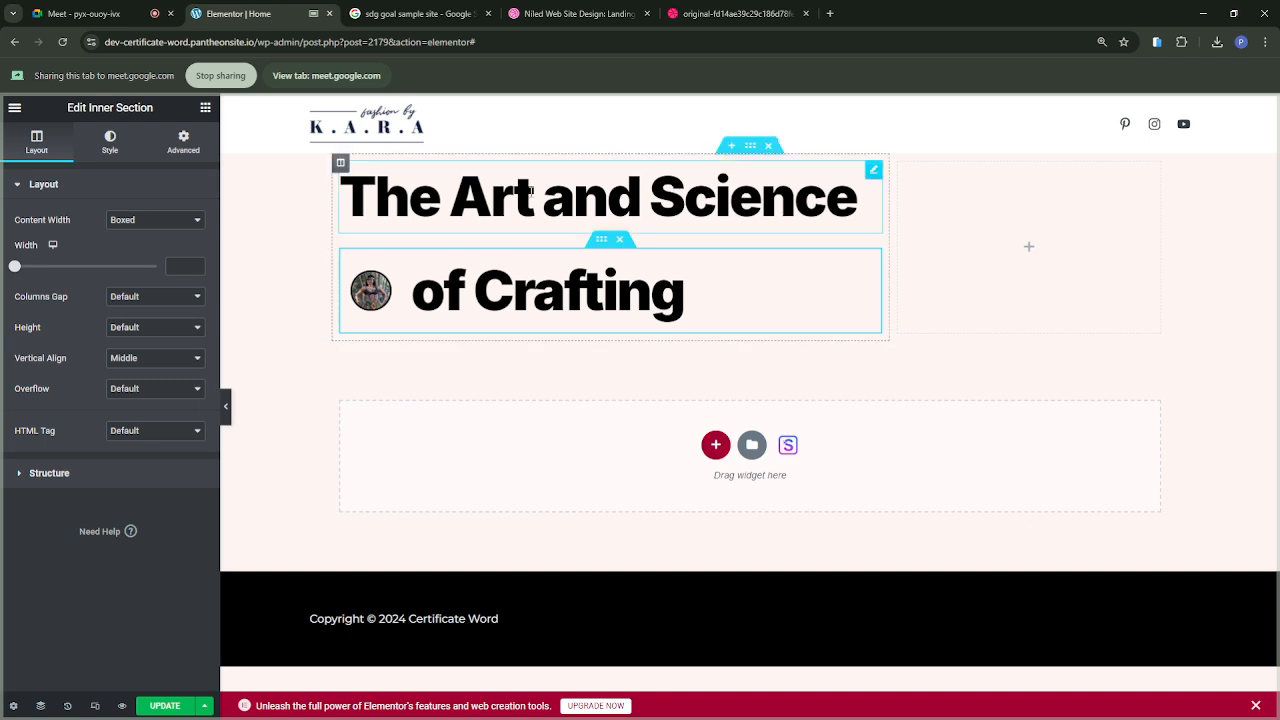
# Step: Duplicate the "The Art and Science" heading and move the copy below the "of Crafting" inner section
pyautogui.click(583, 203)
pyautogui.rightClick(583, 203)
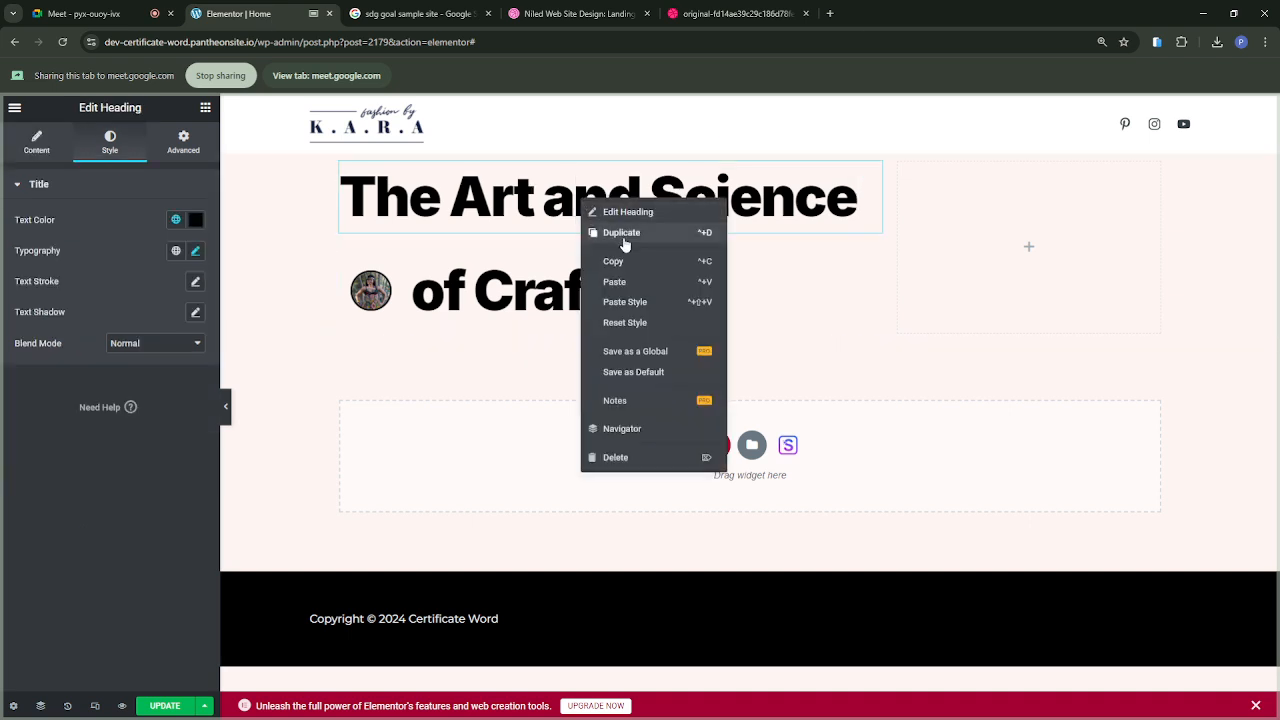
pyautogui.click(621, 234)
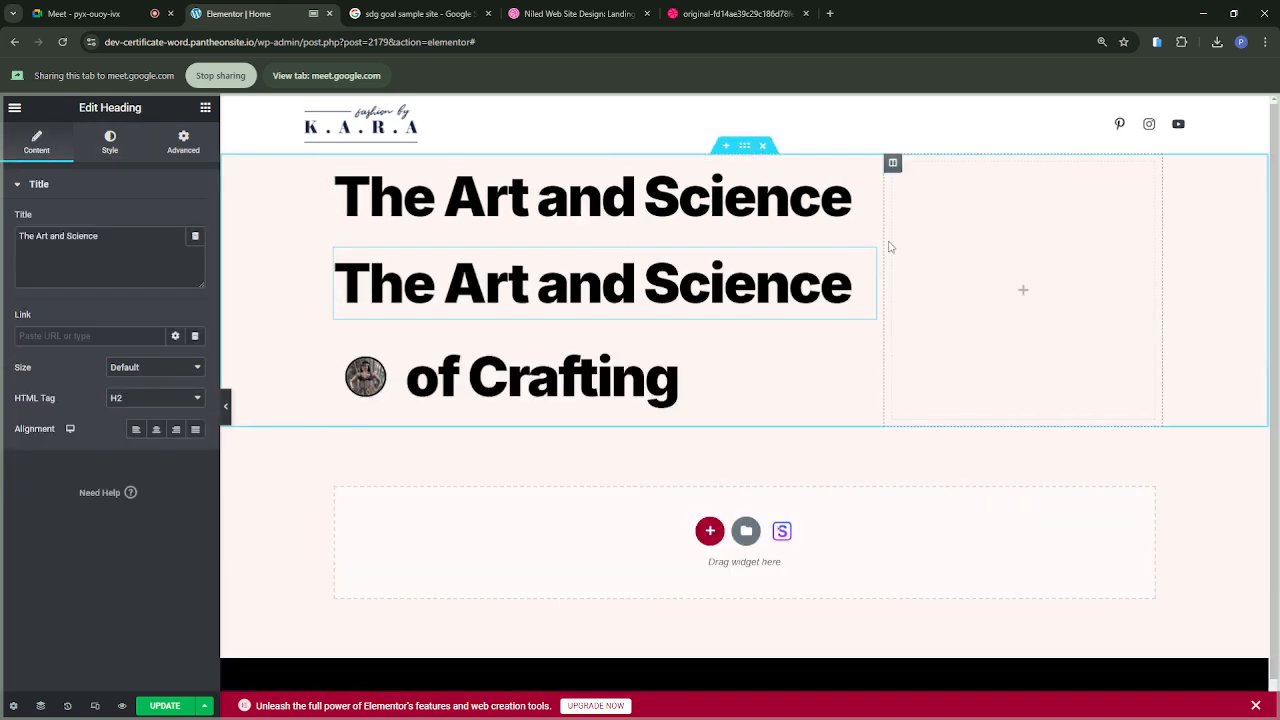
pyautogui.moveTo(868, 259); pyautogui.dragTo(838, 338)
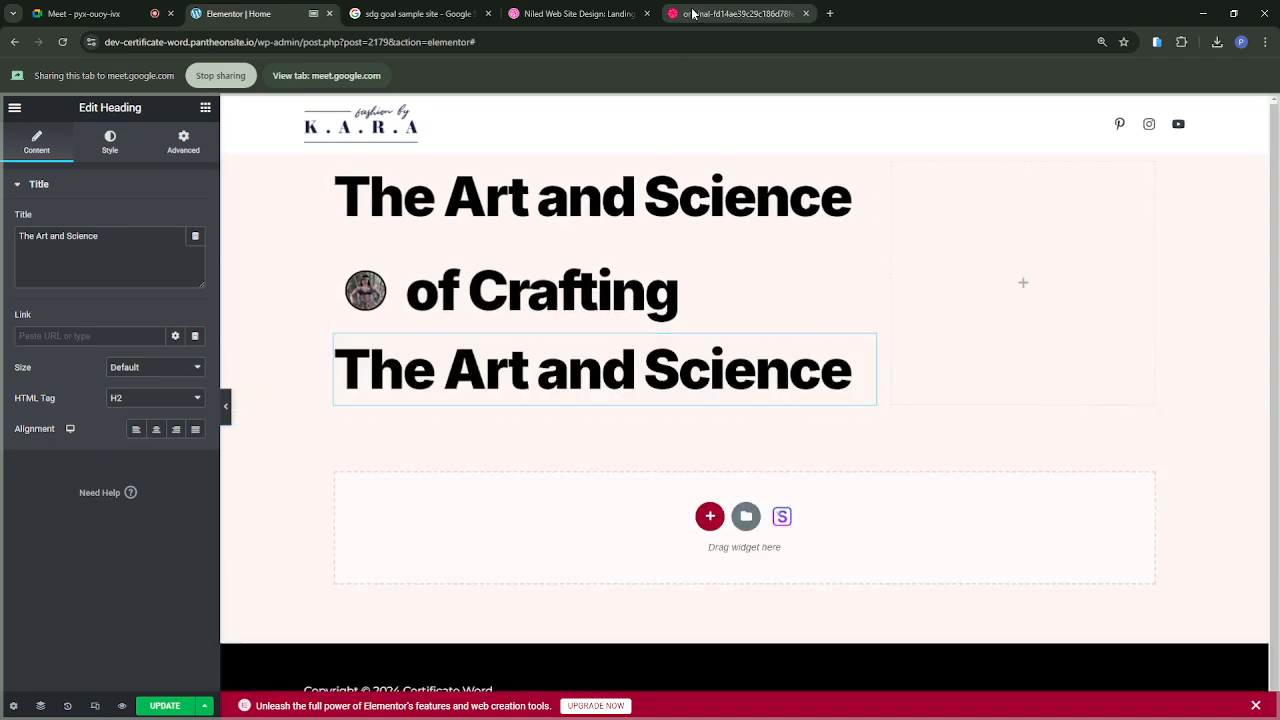
# Step: Check the Niled reference design and change the copied heading's title to "Exceptional Designs"
pyautogui.click(735, 13)
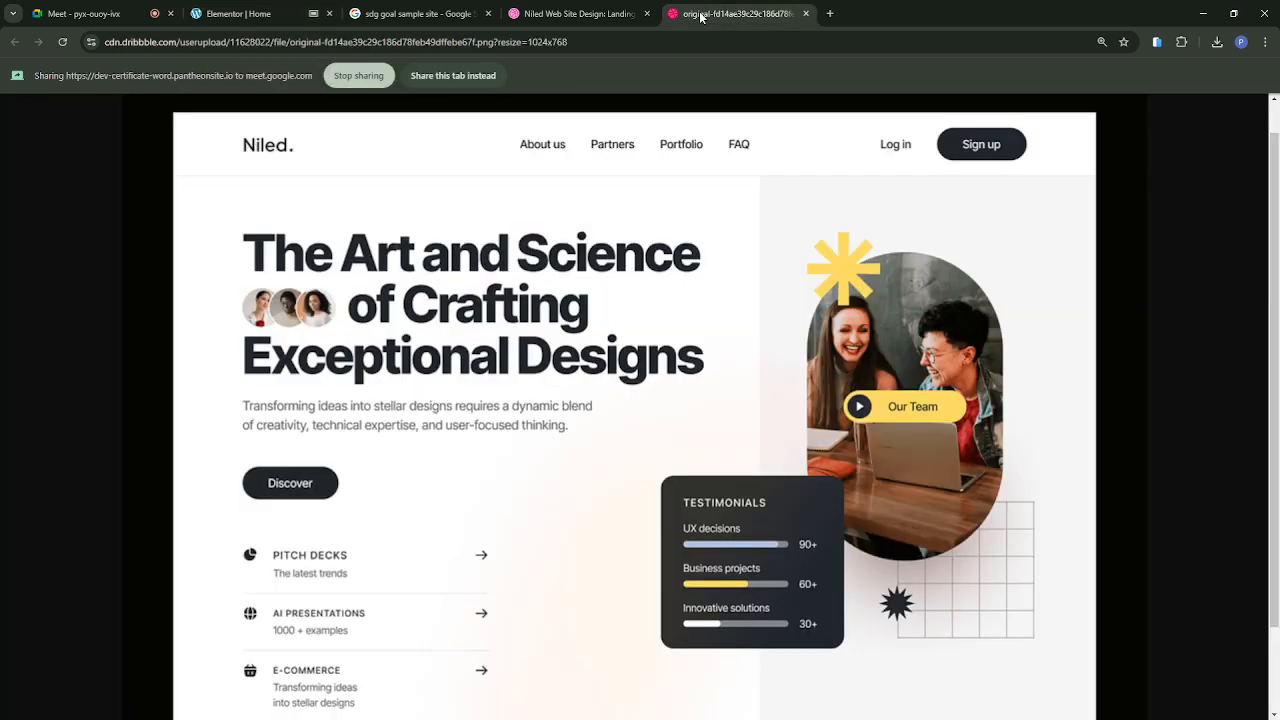
pyautogui.click(224, 18)
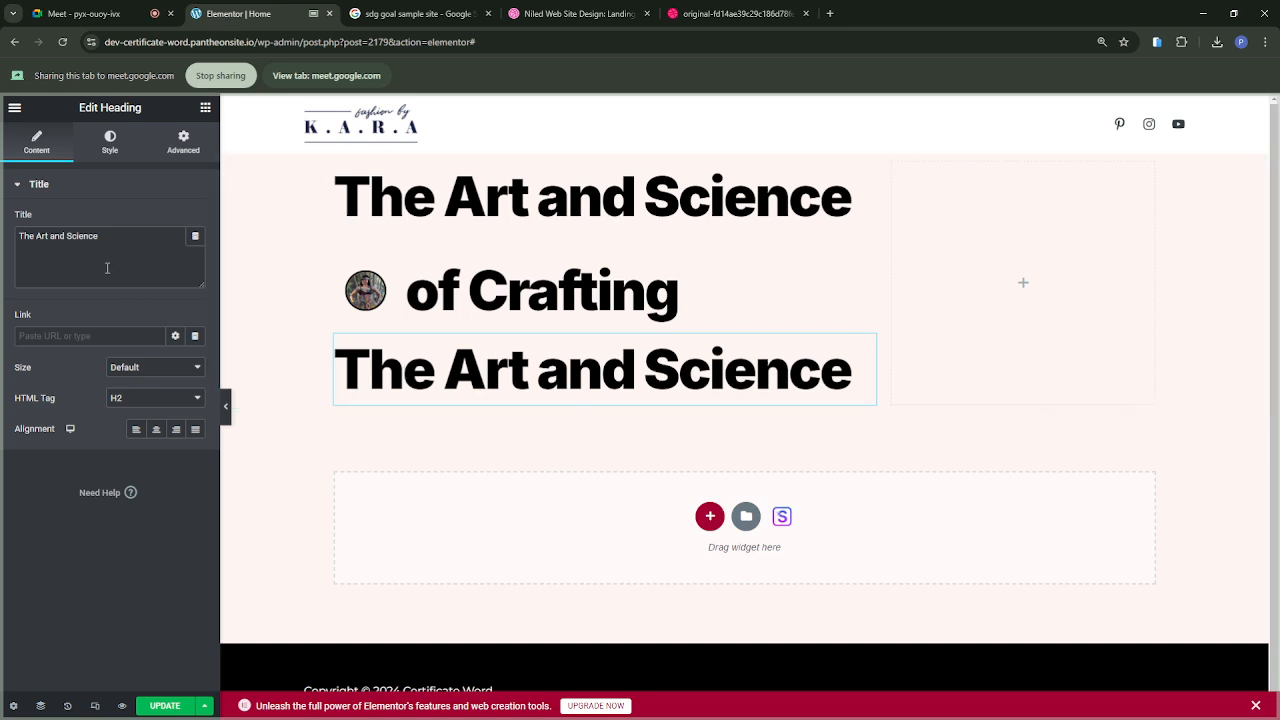
pyautogui.moveTo(102, 237); pyautogui.dragTo(6, 242)
pyautogui.write('E')
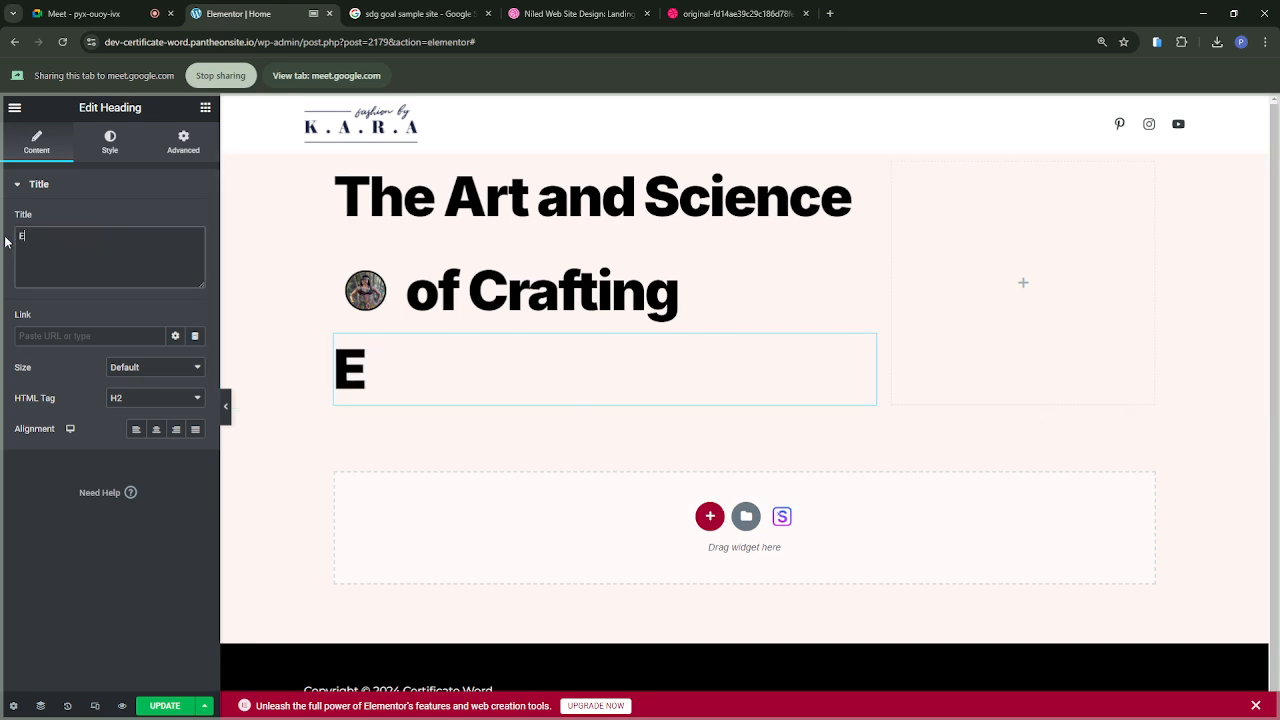
pyautogui.write('xceptio')
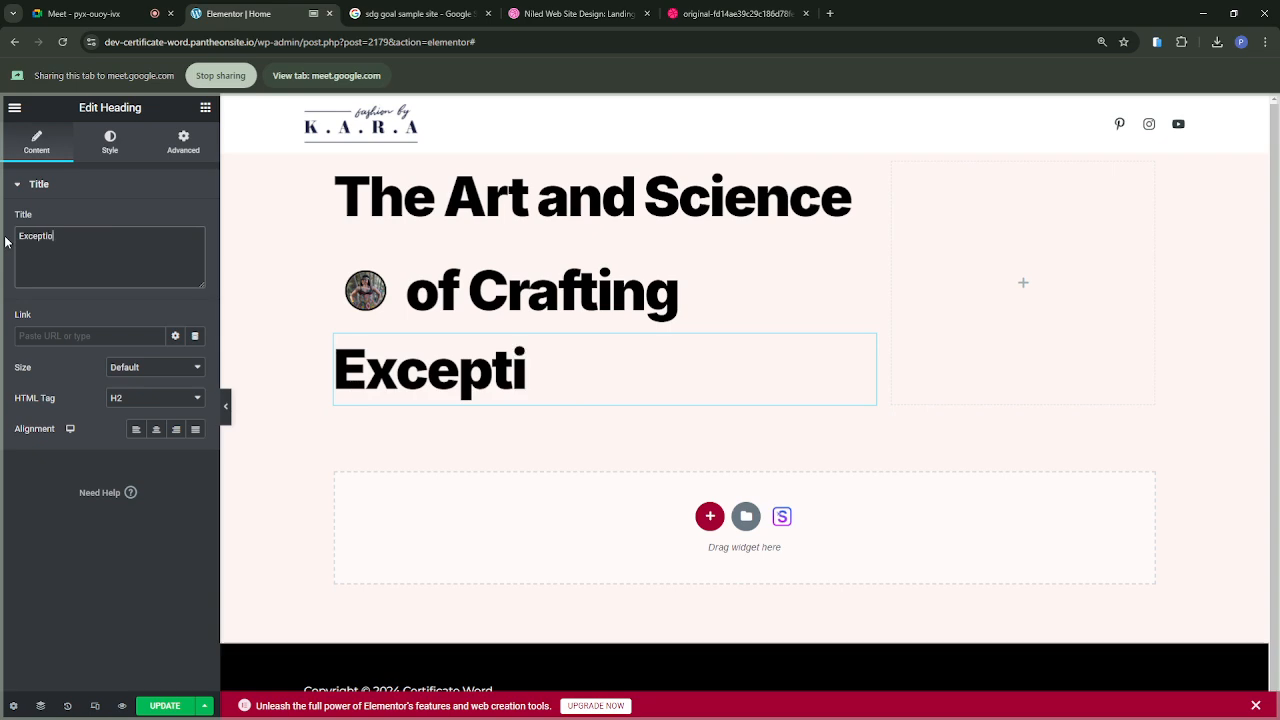
pyautogui.write('anl')
pyautogui.press('BackSpace')
pyautogui.press('BackSpace')
pyautogui.press('BackSpace')
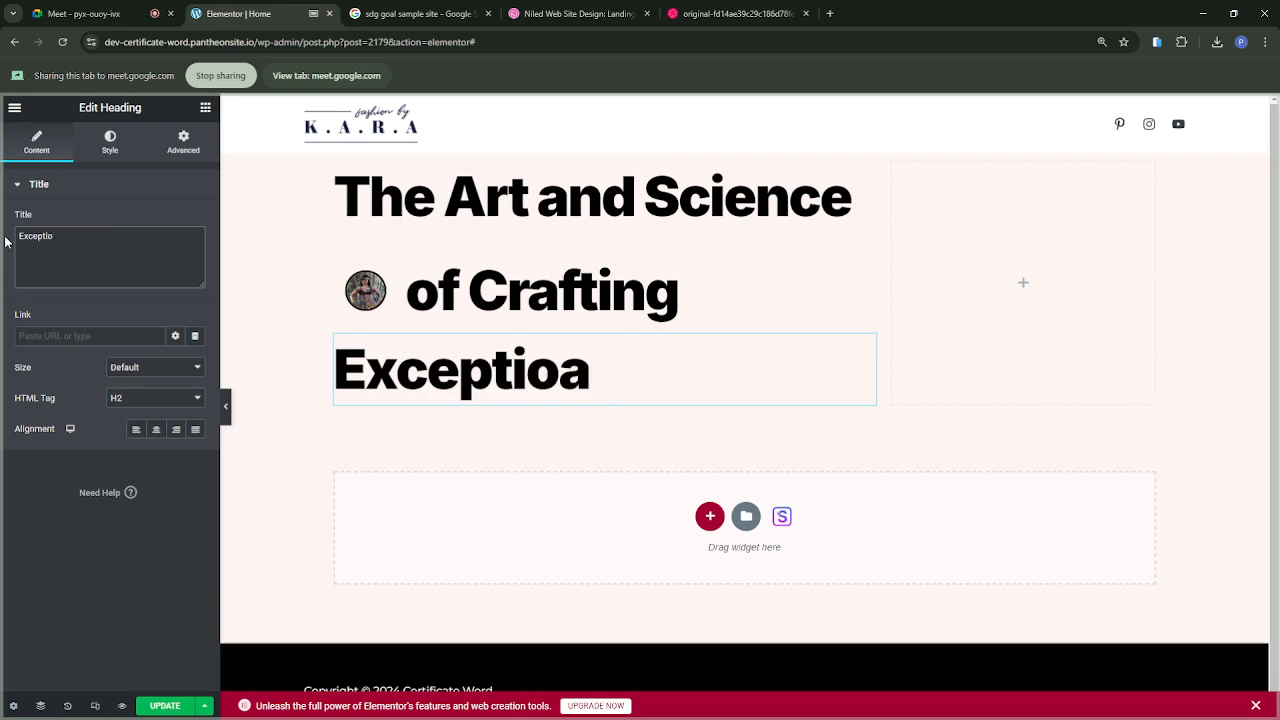
pyautogui.write('nal Designs')
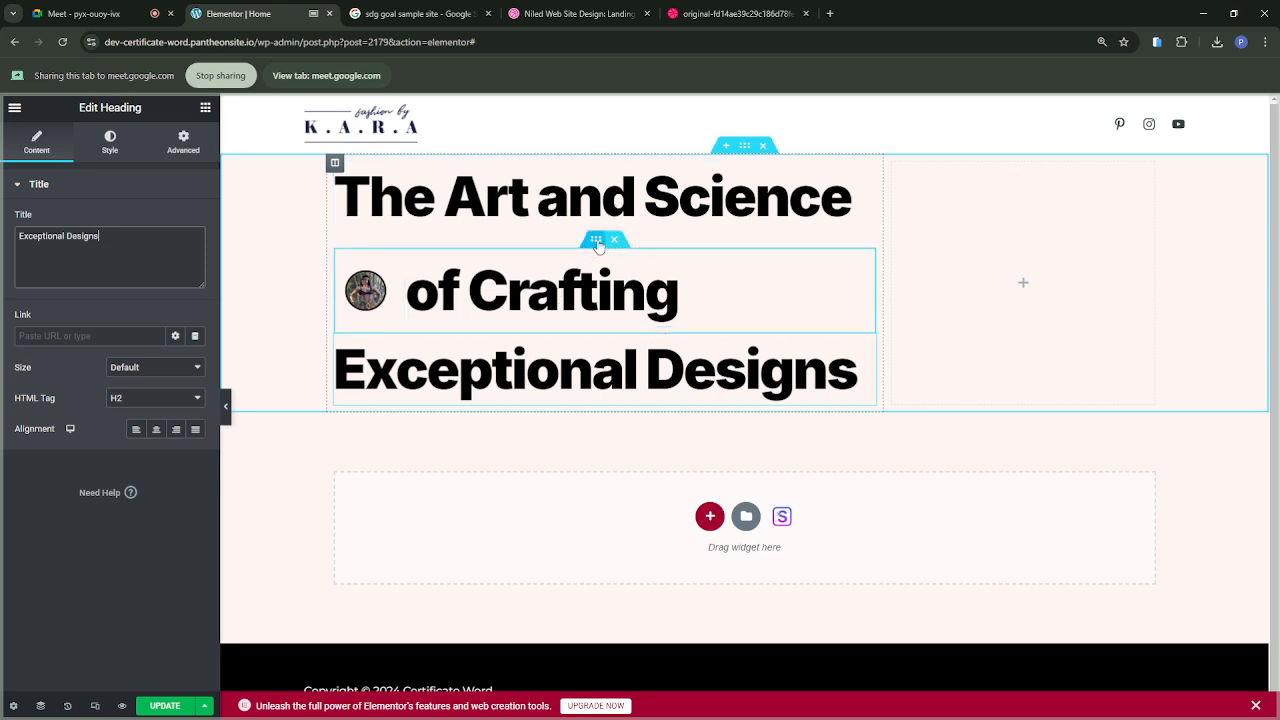
# Step: Unlink the margins of the "of Crafting" inner section and set the top margin to -50 px and the bottom margin to -25 px
pyautogui.click(596, 241)
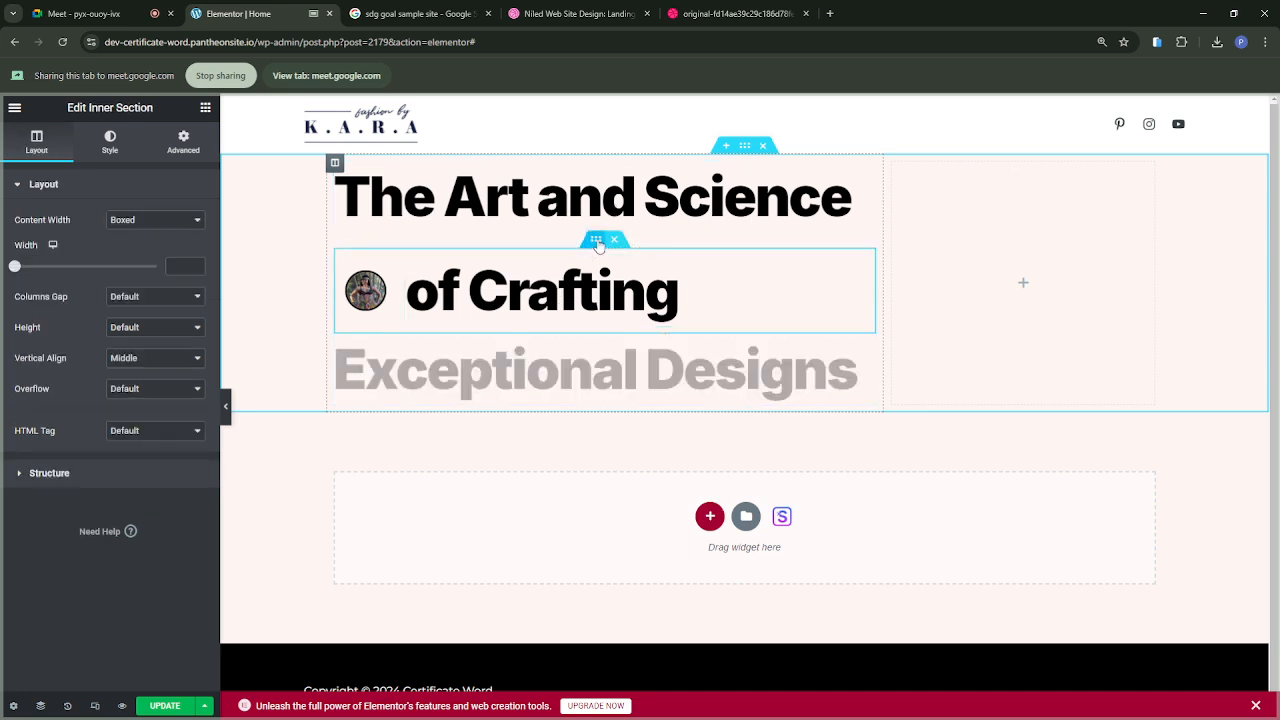
pyautogui.click(184, 145)
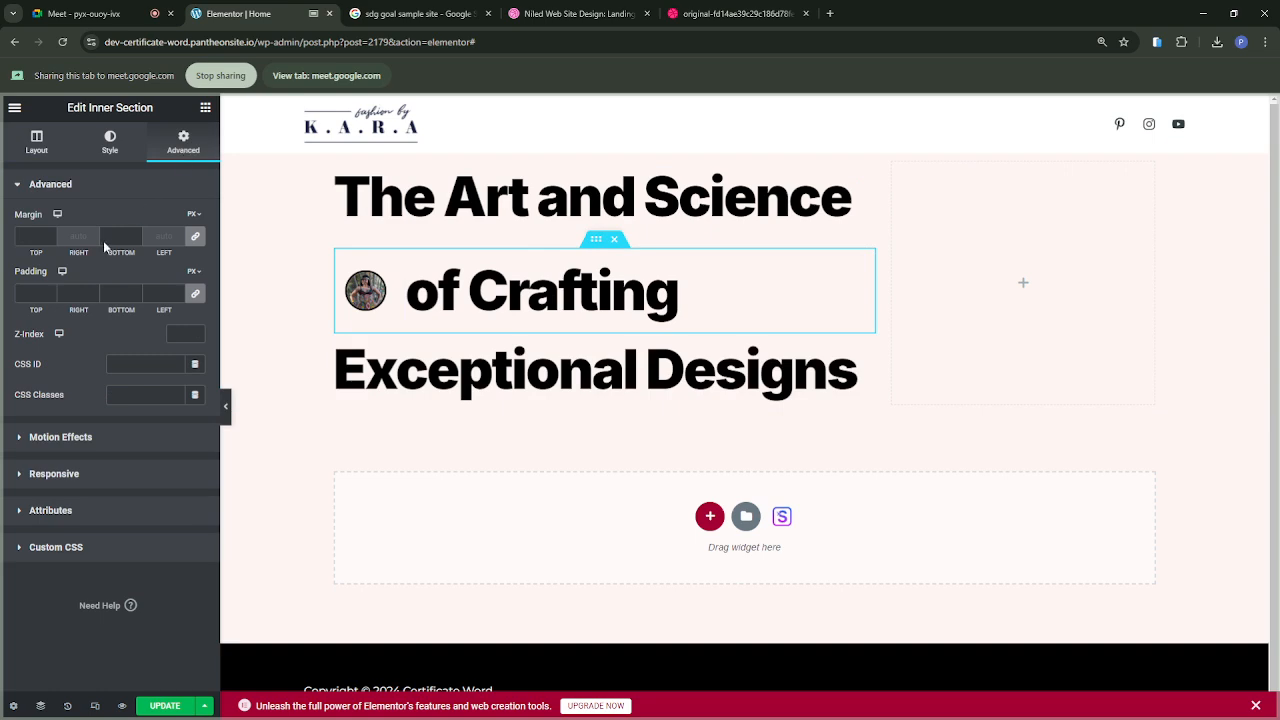
pyautogui.click(195, 237)
pyautogui.moveTo(36, 253); pyautogui.dragTo(4, 250)
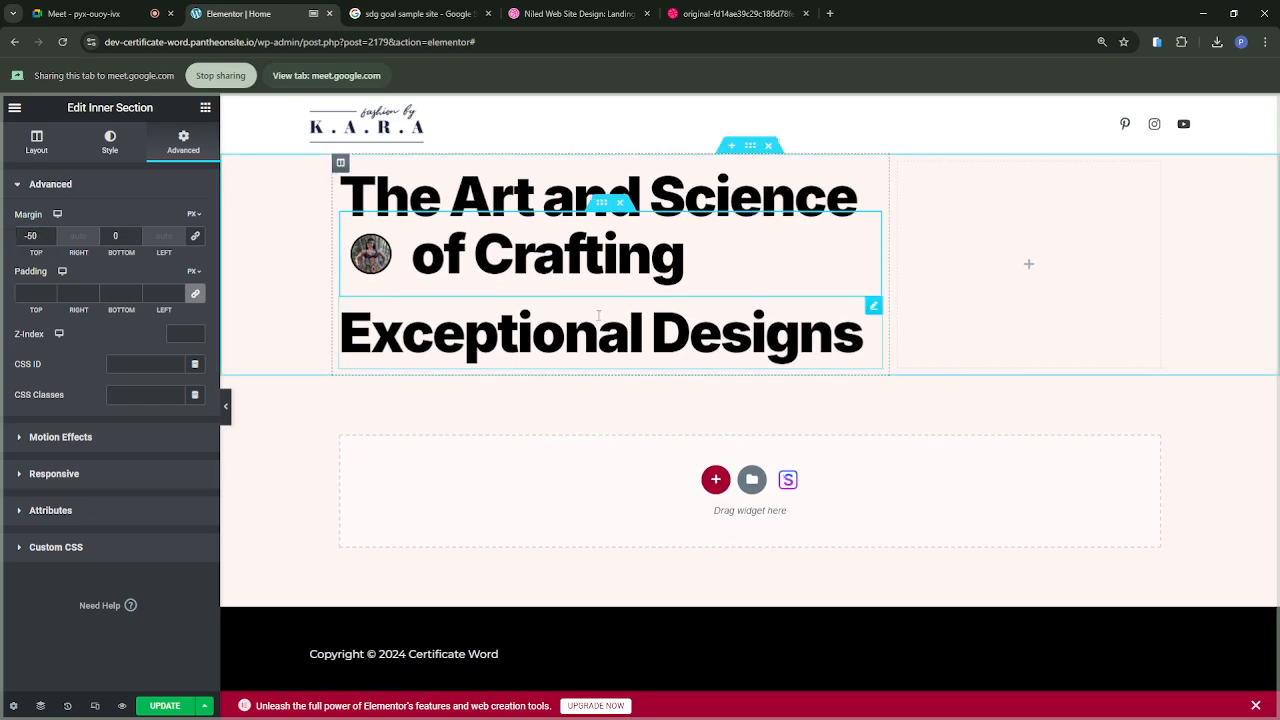
pyautogui.moveTo(121, 252); pyautogui.dragTo(98, 250)
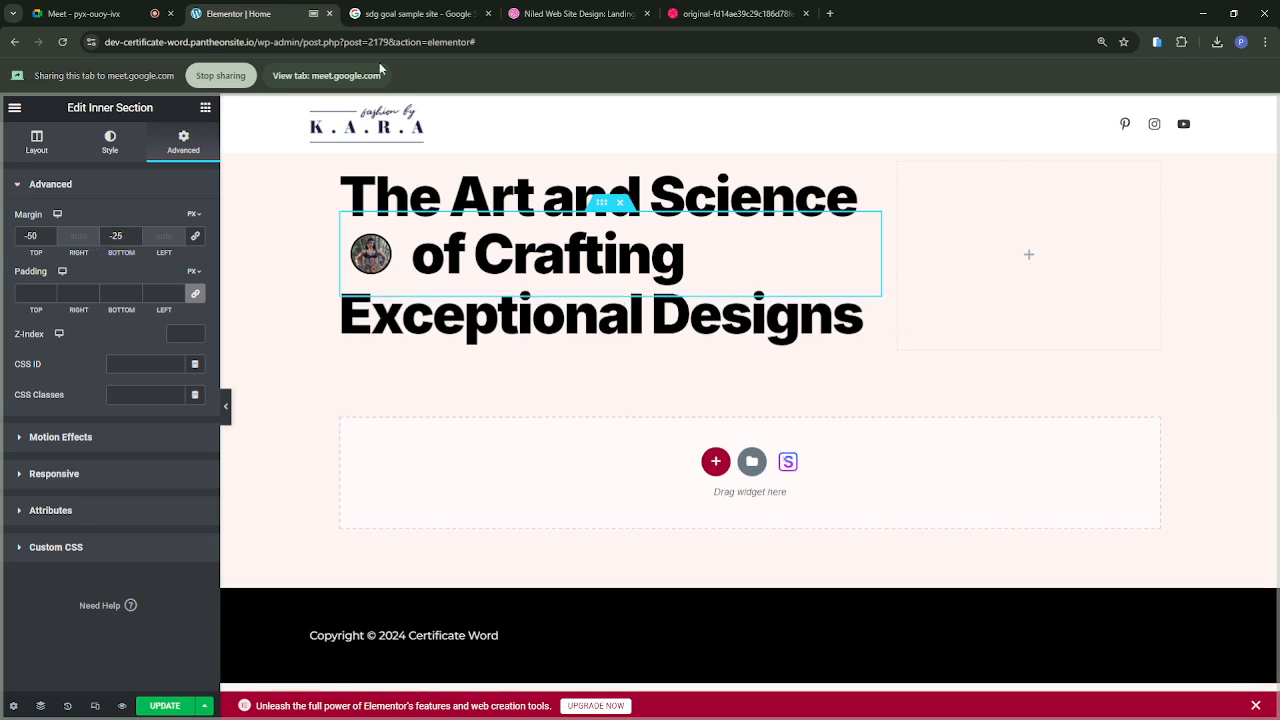
# Step: Compare the headings with the Niled reference design, share that design in the Meet call, and switch sharing back to the Elementor page
pyautogui.click(411, 17)
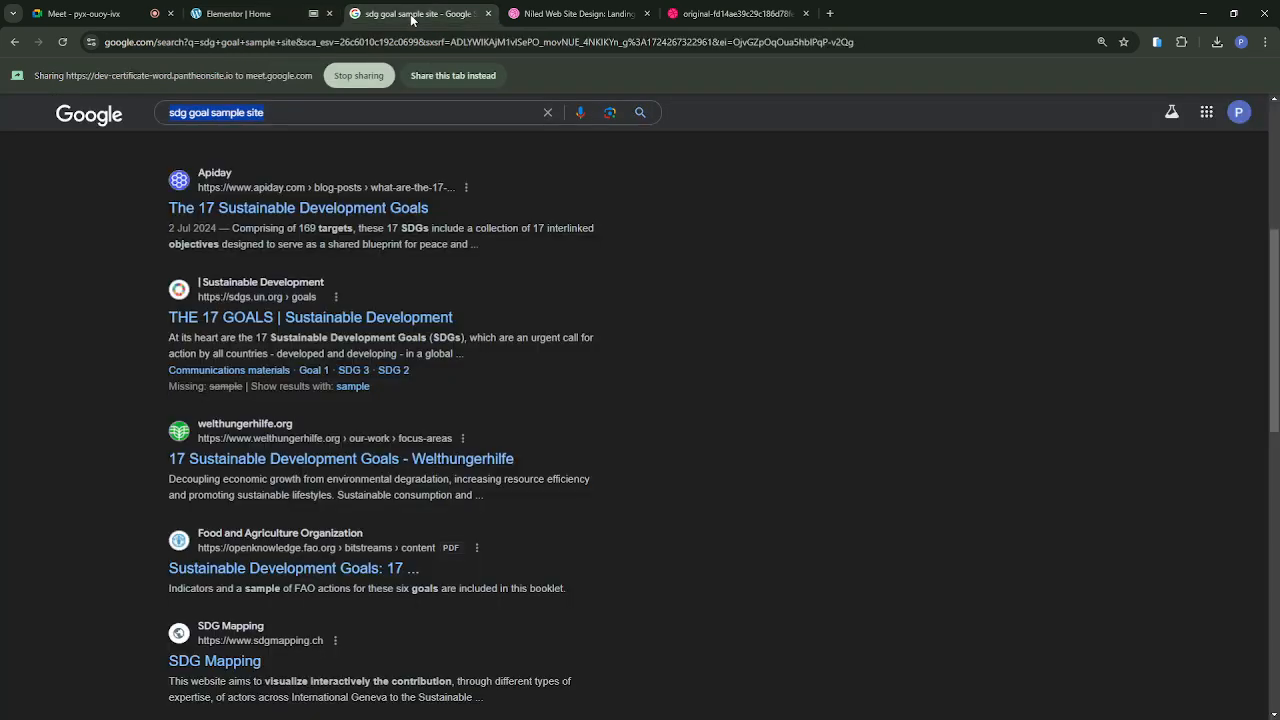
pyautogui.click(694, 17)
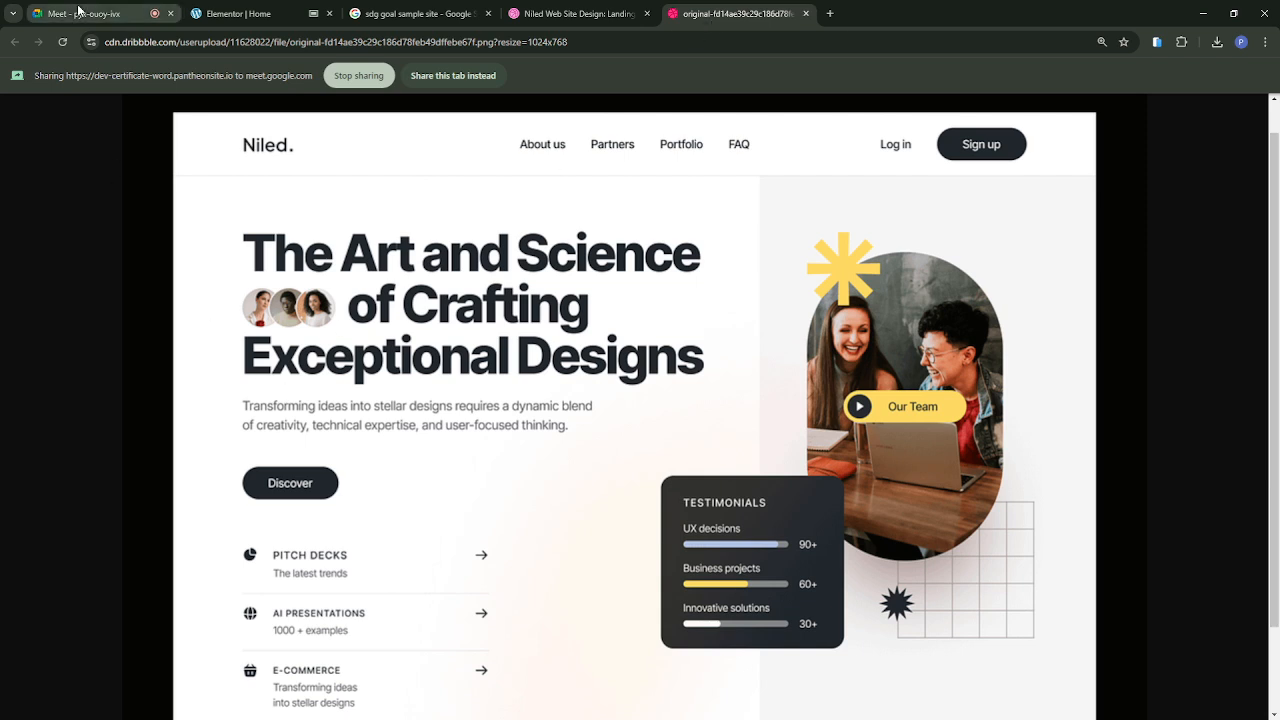
pyautogui.click(238, 14)
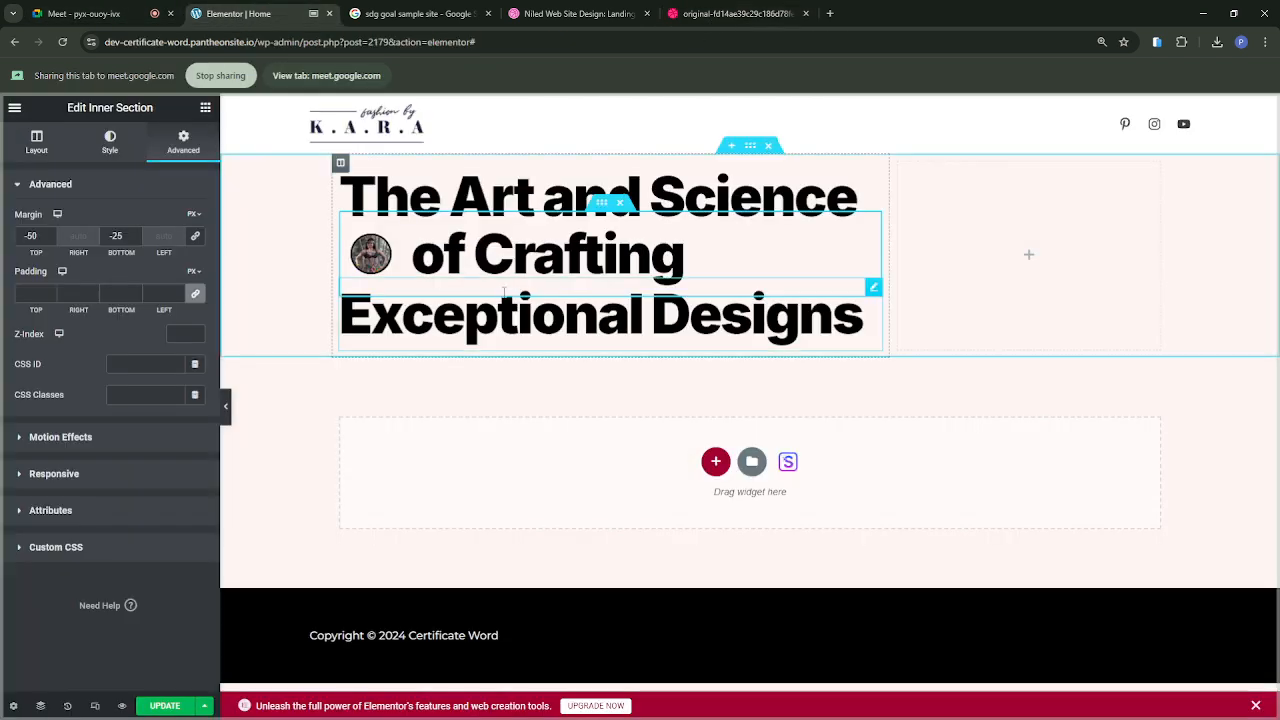
pyautogui.click(735, 14)
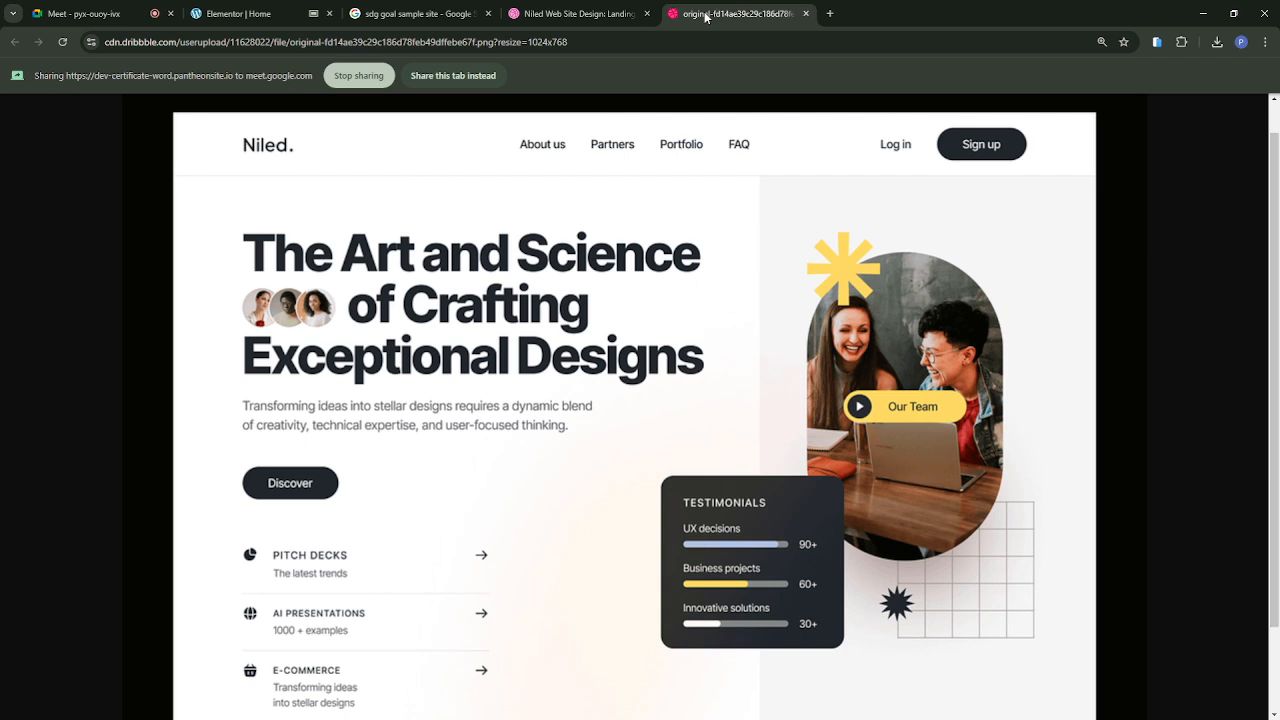
pyautogui.click(451, 77)
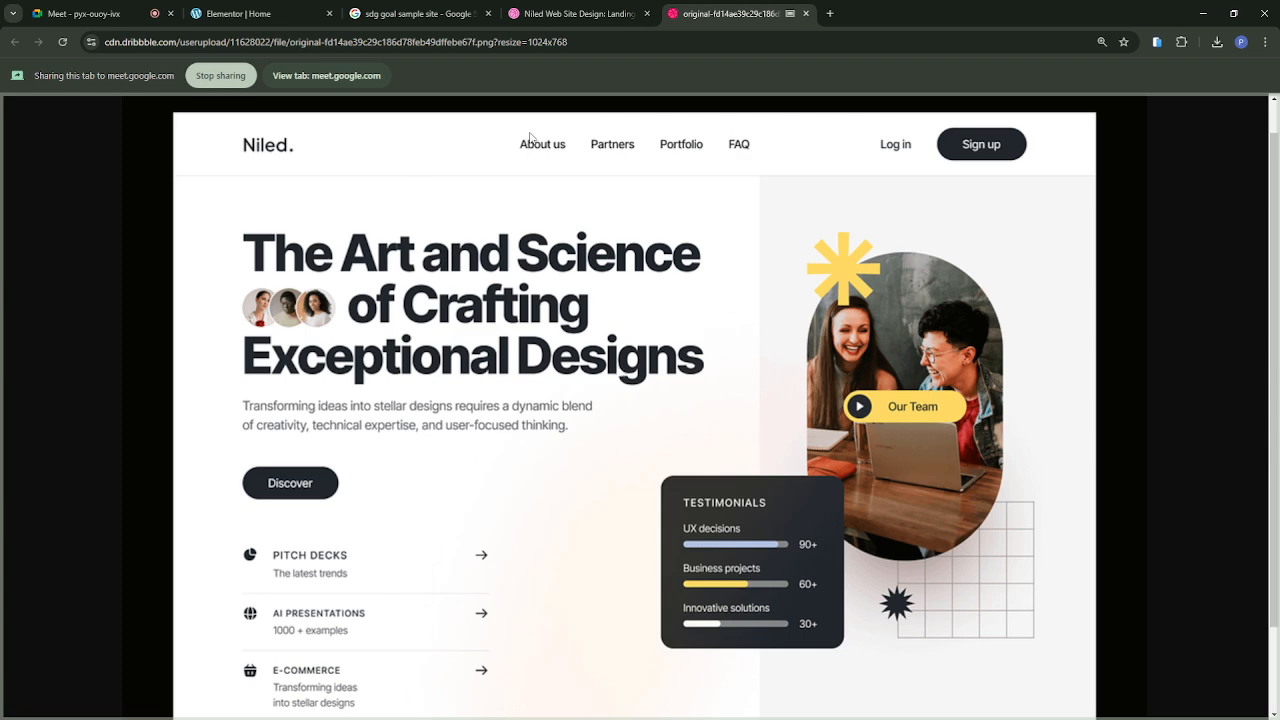
pyautogui.click(278, 18)
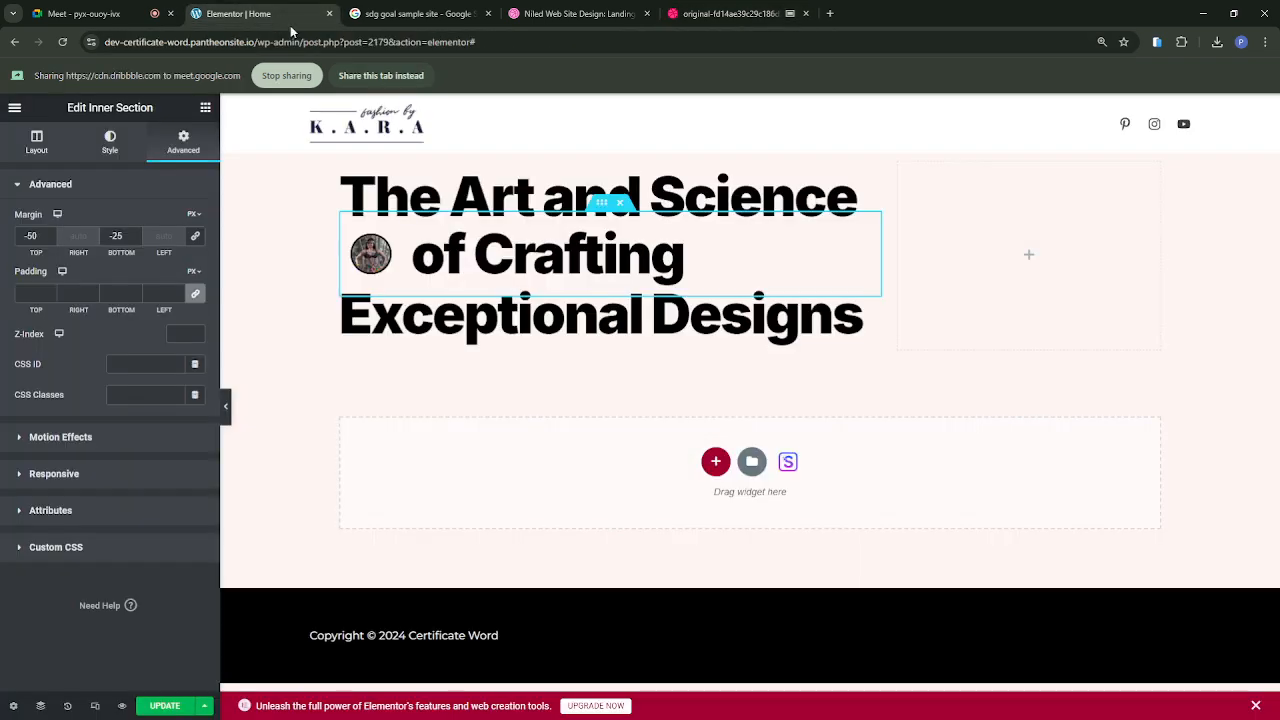
pyautogui.click(377, 78)
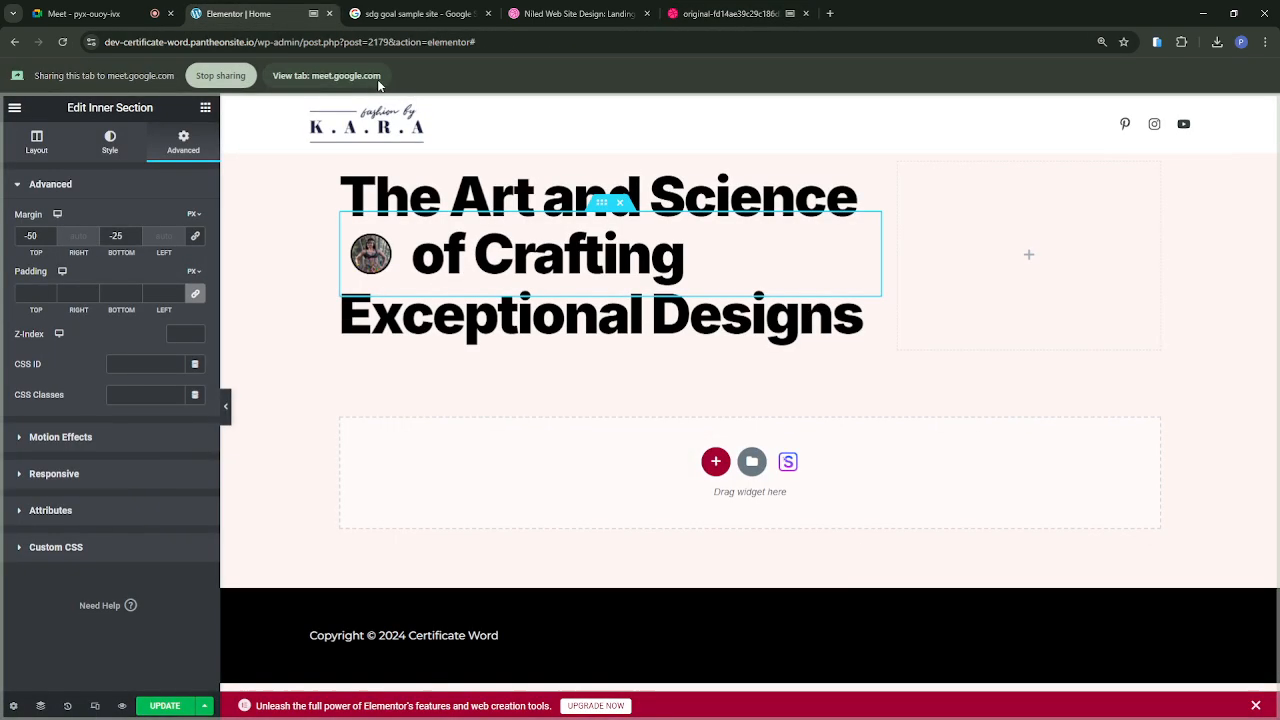
# Step: Add a Text Editor widget below the "Exceptional Designs" heading and check the paragraph wording in the reference design
pyautogui.click(205, 107)
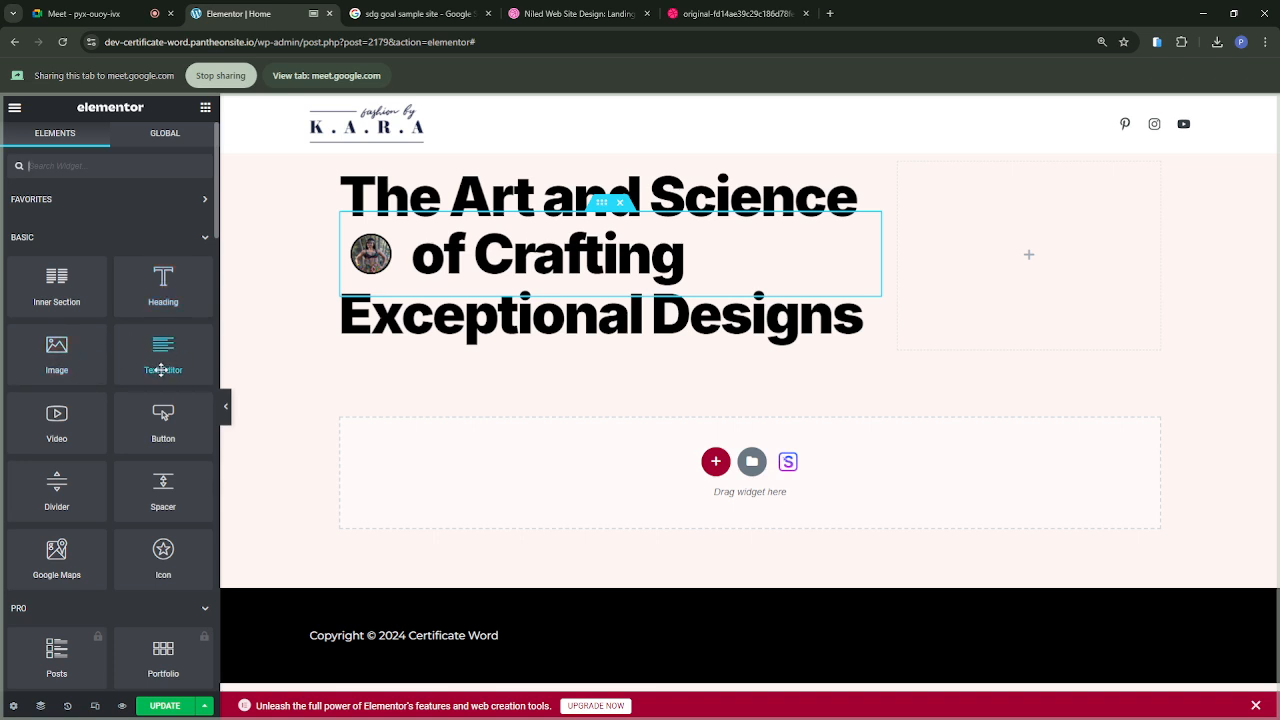
pyautogui.moveTo(167, 362); pyautogui.dragTo(469, 346)
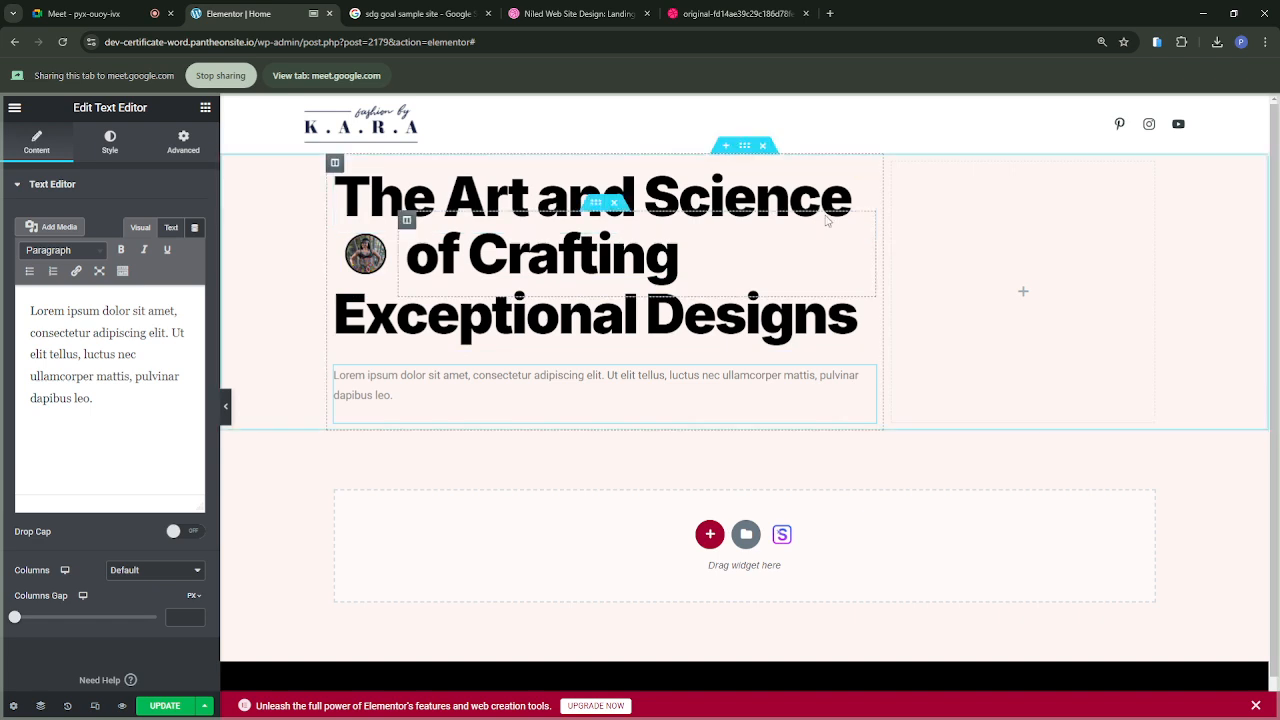
pyautogui.click(721, 18)
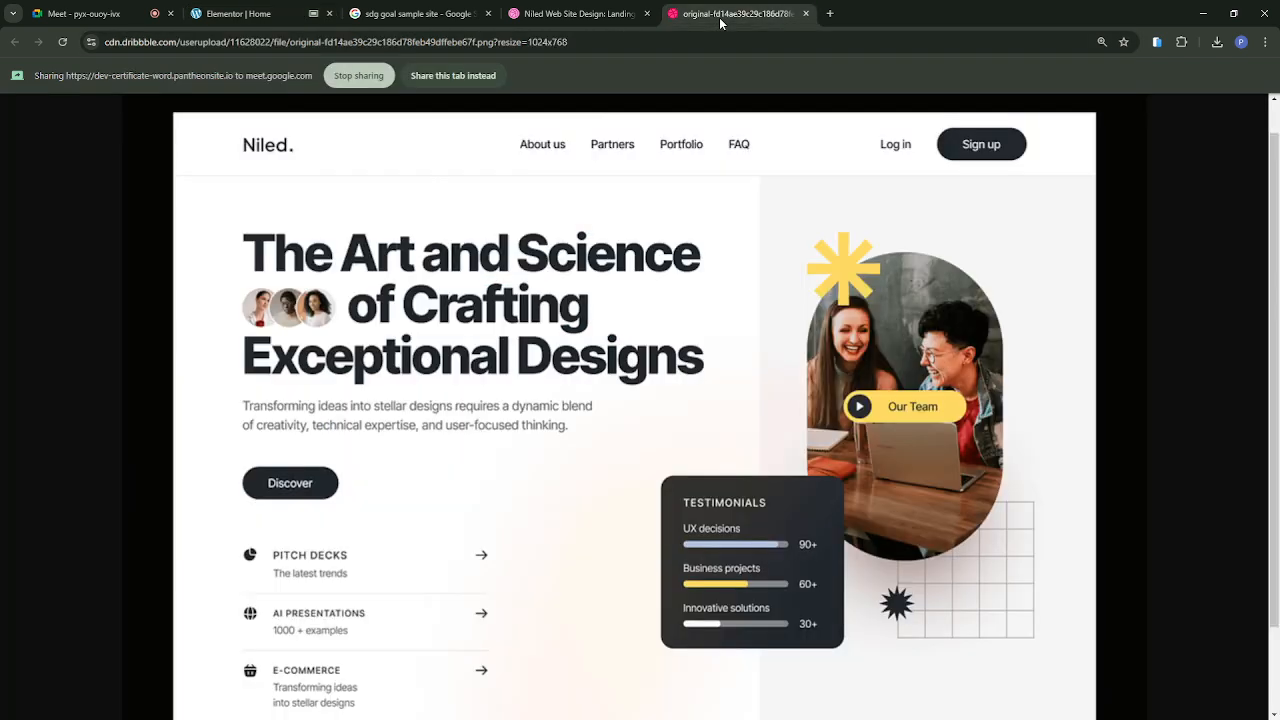
pyautogui.click(236, 18)
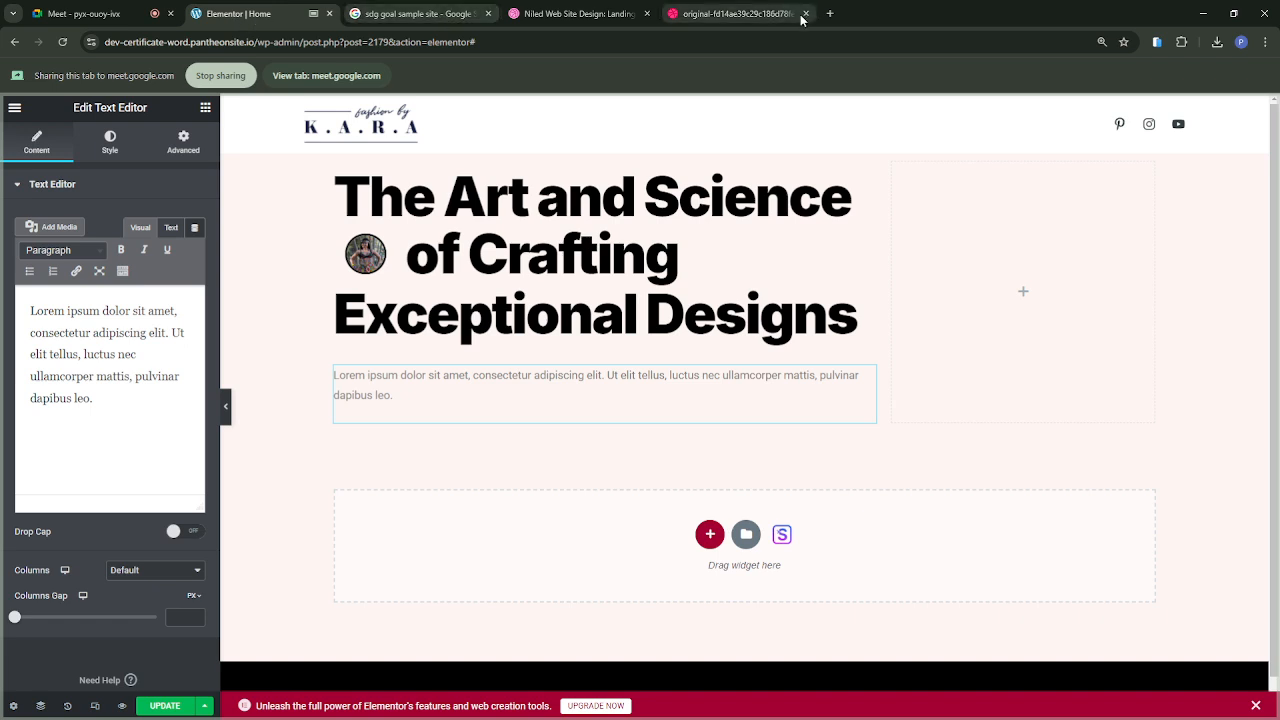
pyautogui.click(735, 20)
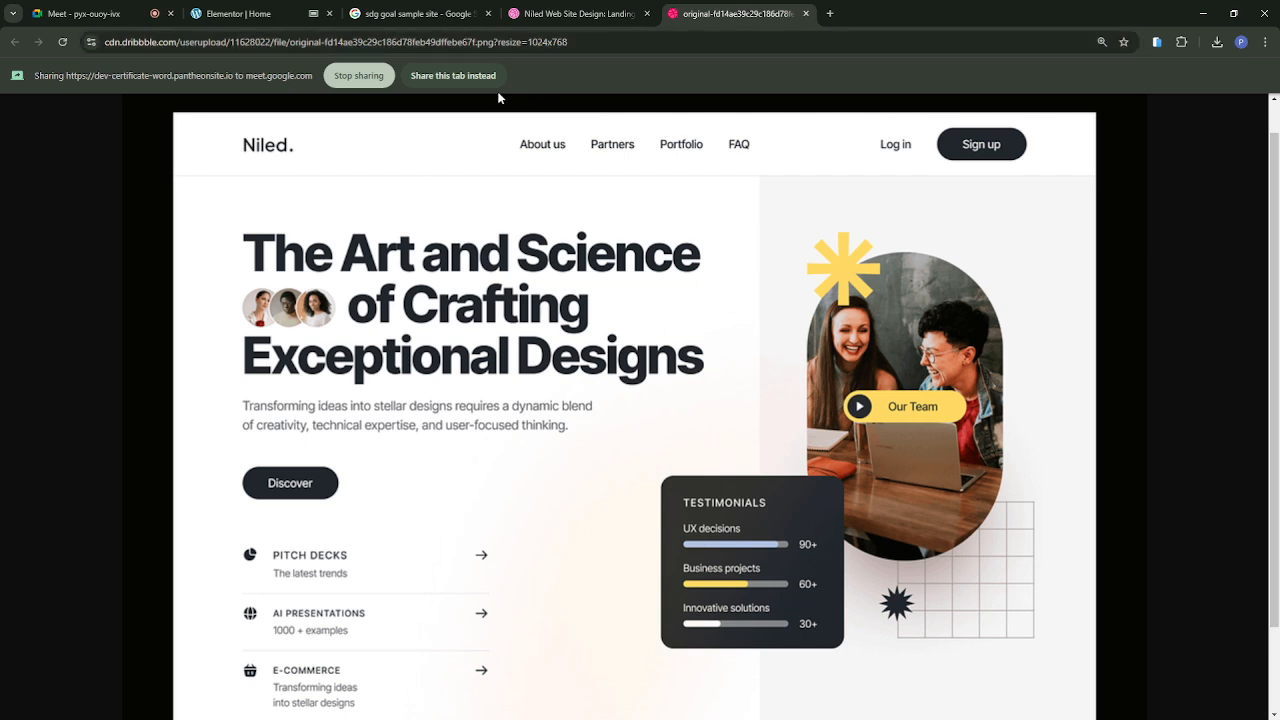
pyautogui.click(270, 14)
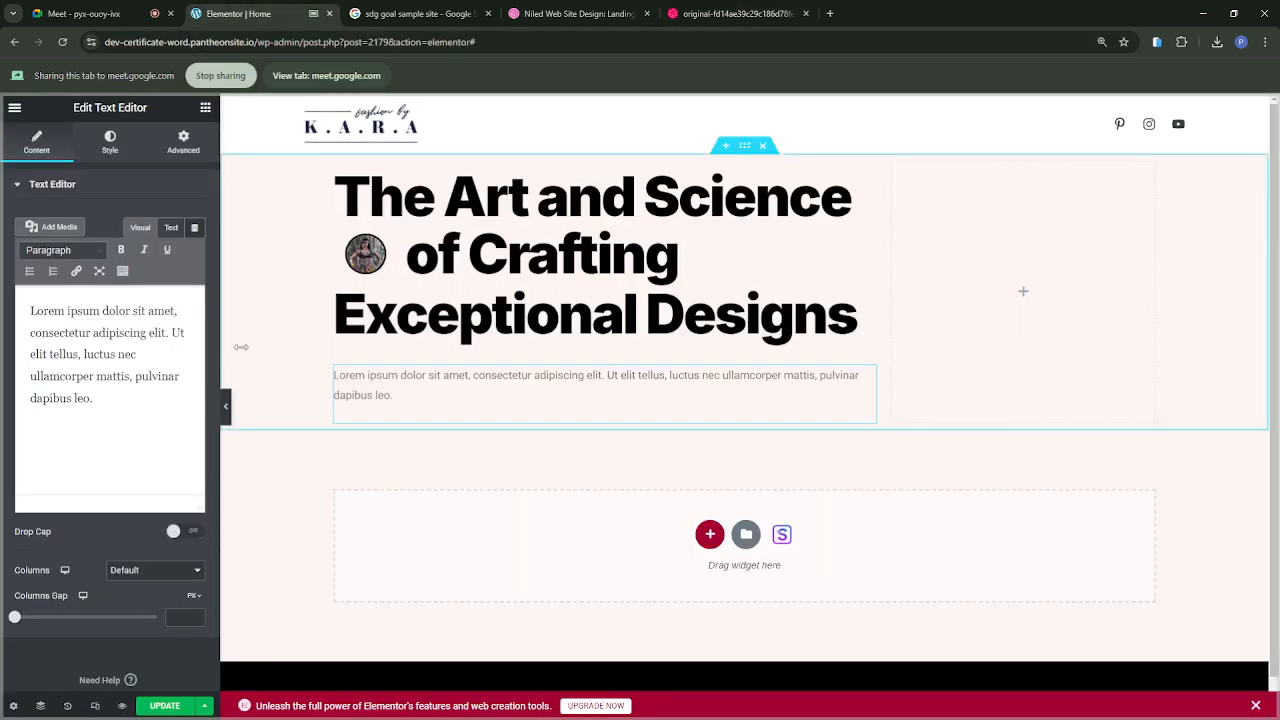
# Step: Replace the placeholder paragraph with "Transforming ideas into stellar designs"
pyautogui.moveTo(114, 397); pyautogui.dragTo(9, 316)
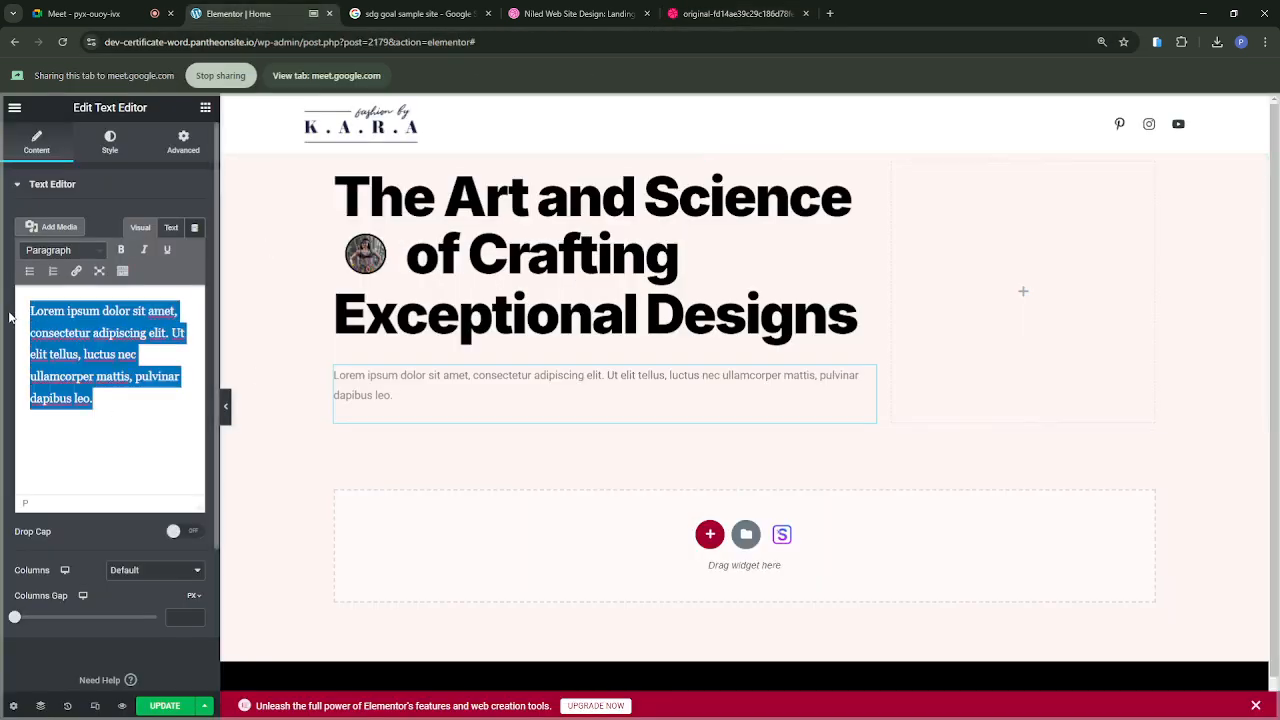
pyautogui.write('Trans')
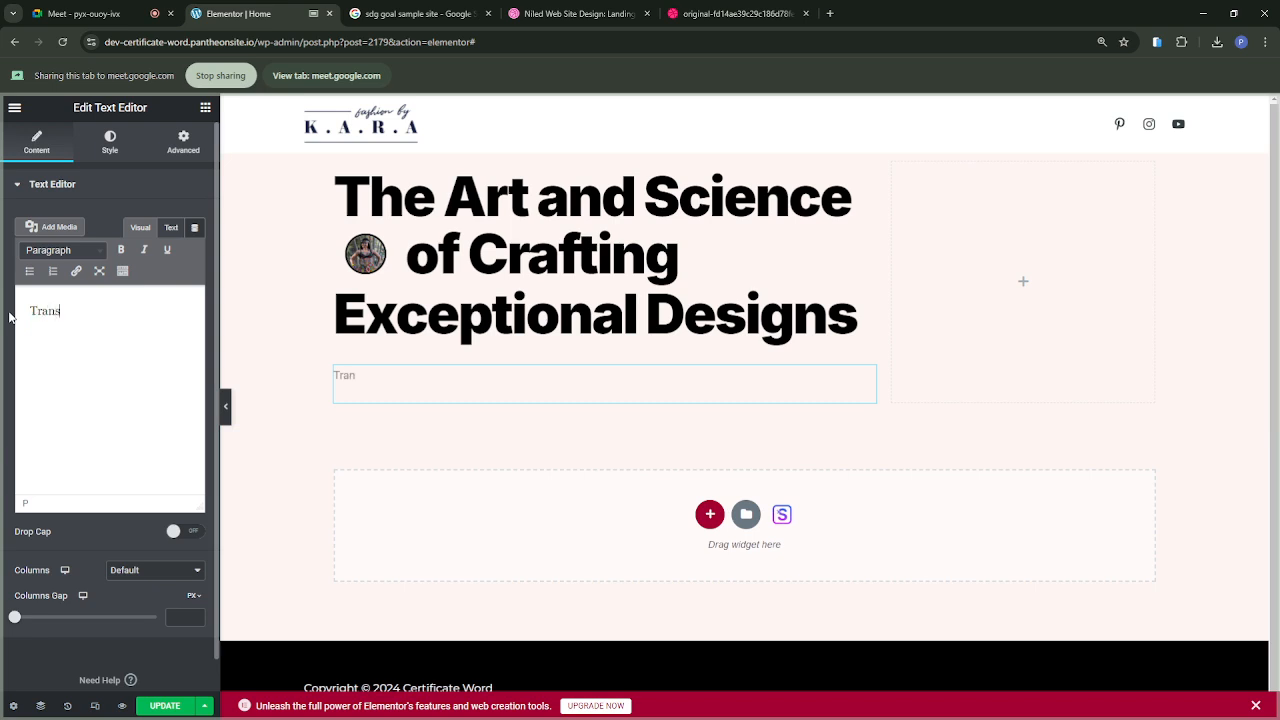
pyautogui.write('forming ideas into ste')
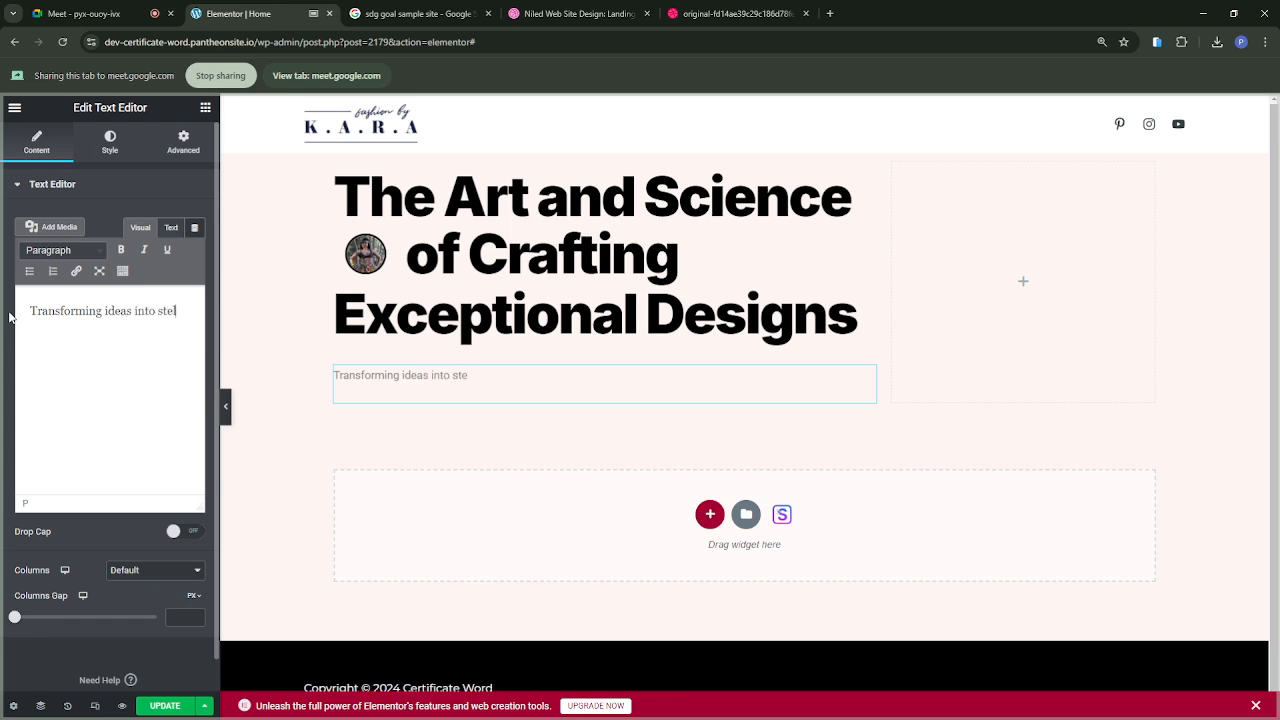
pyautogui.write('r designs')
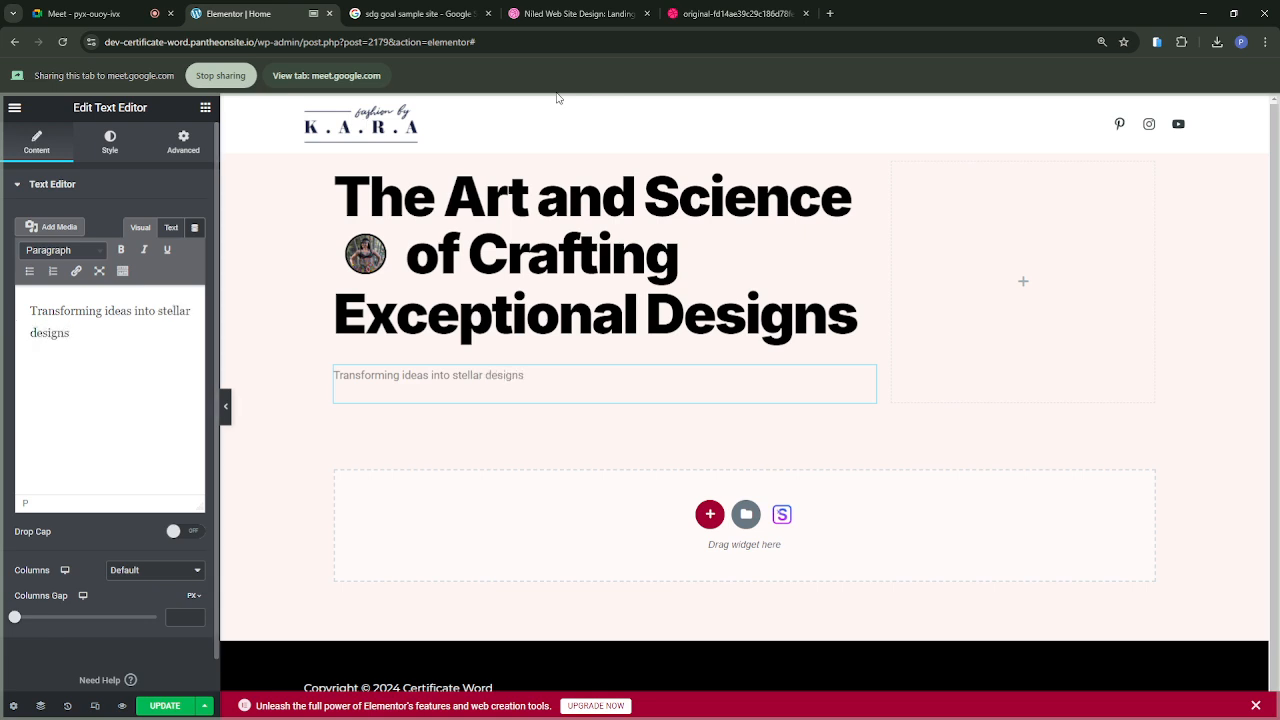
# Step: Check the reference wording again and append "requires" to the paragraph, separated from "designs" by a space
pyautogui.click(703, 13)
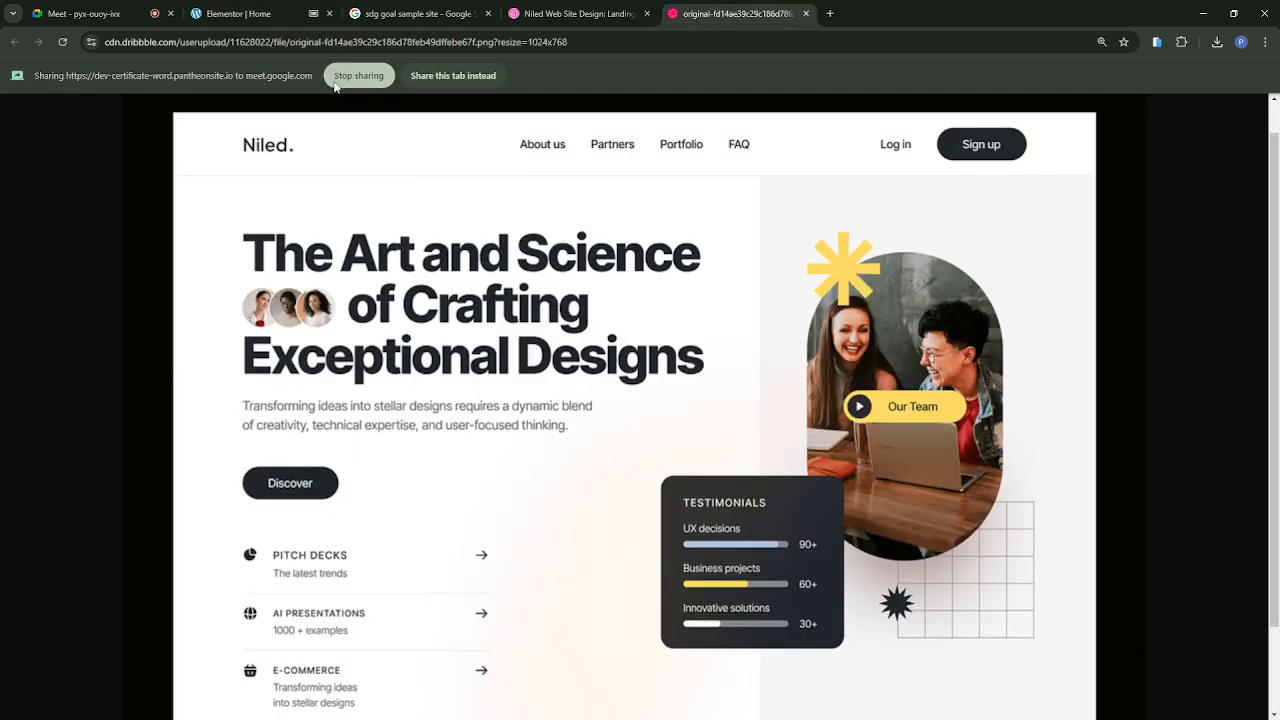
pyautogui.click(272, 16)
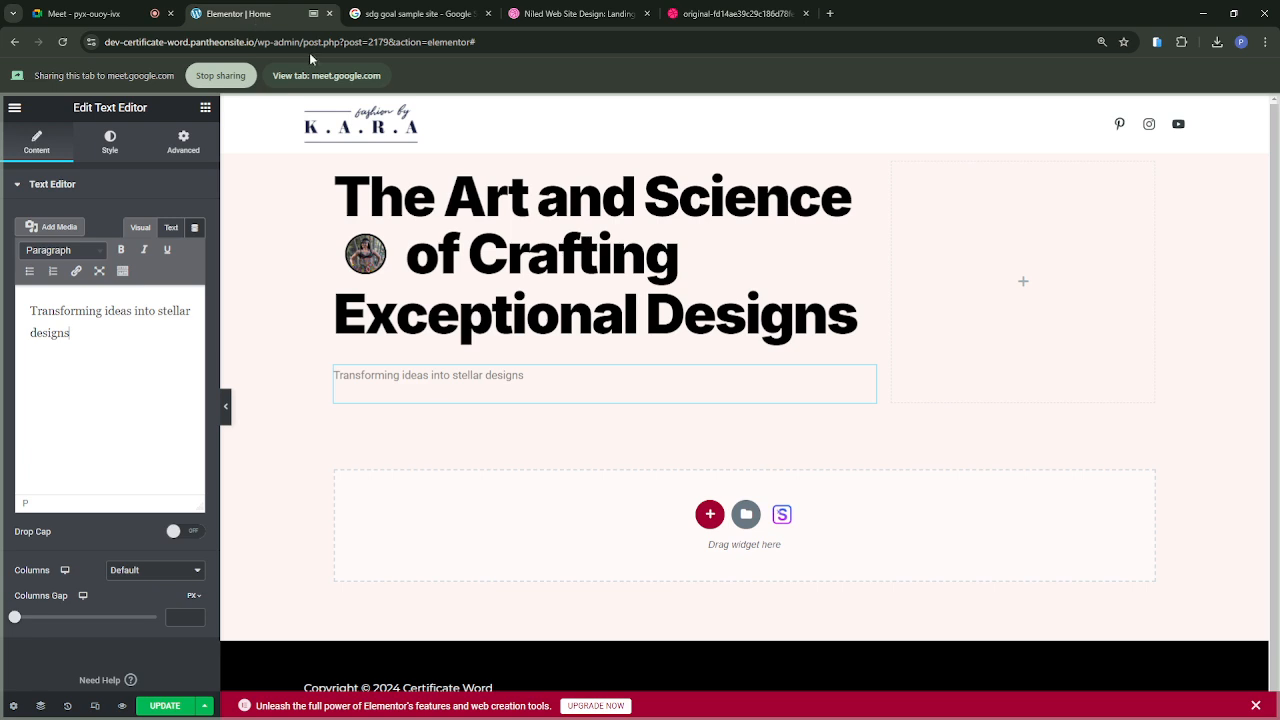
pyautogui.write('requires')
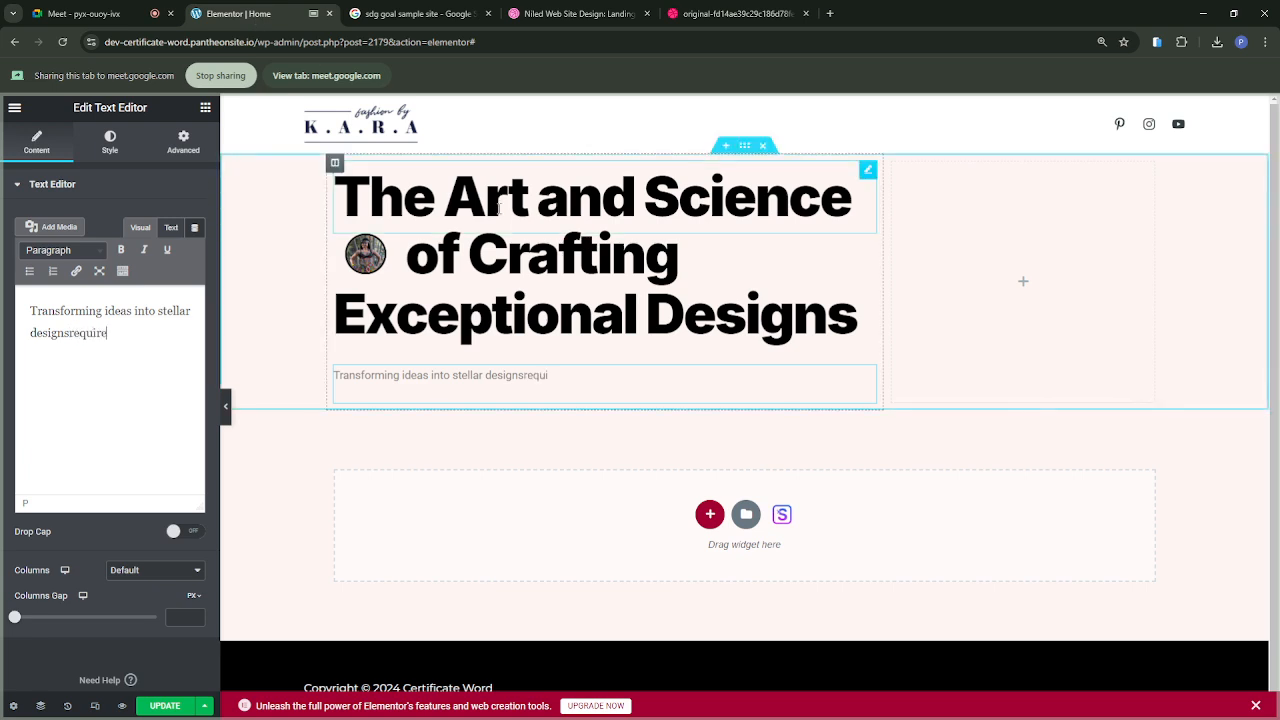
pyautogui.click(70, 333)
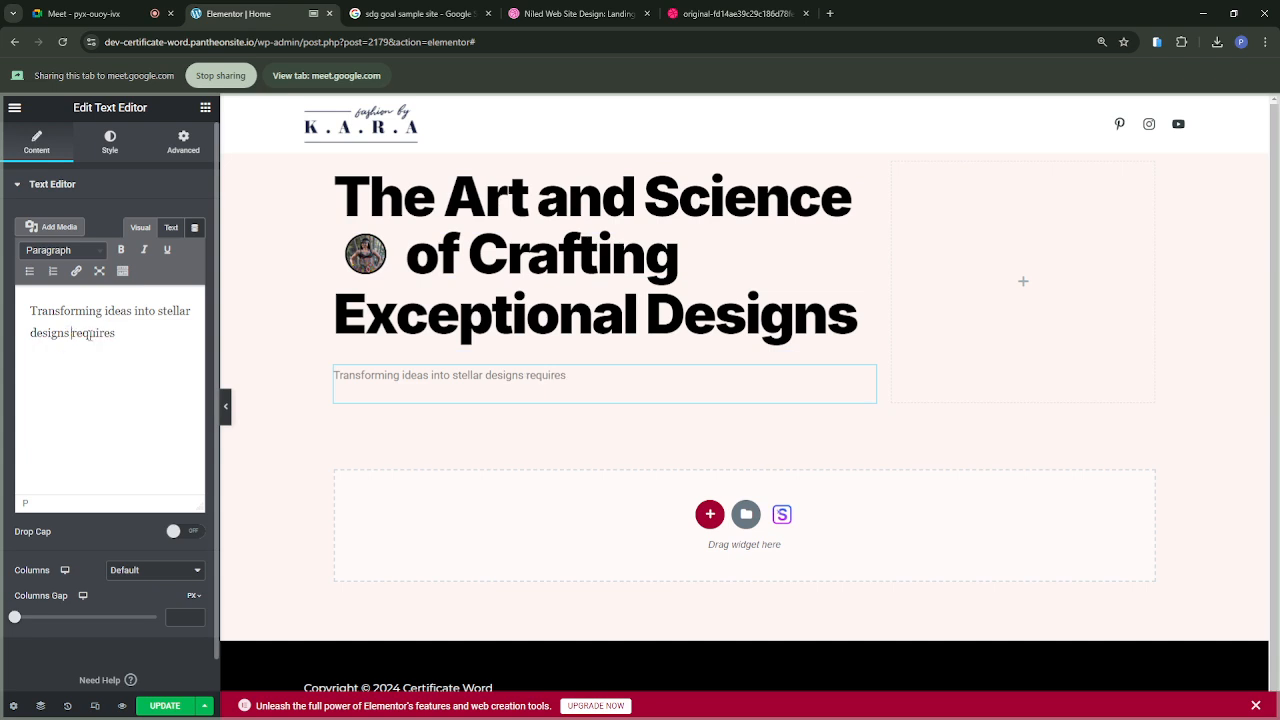
# Step: Check the paragraph wording in the reference design and append "dynamic blend of creativity, technical expertise" to the paragraph
pyautogui.write('dynam')
pyautogui.click(700, 14)
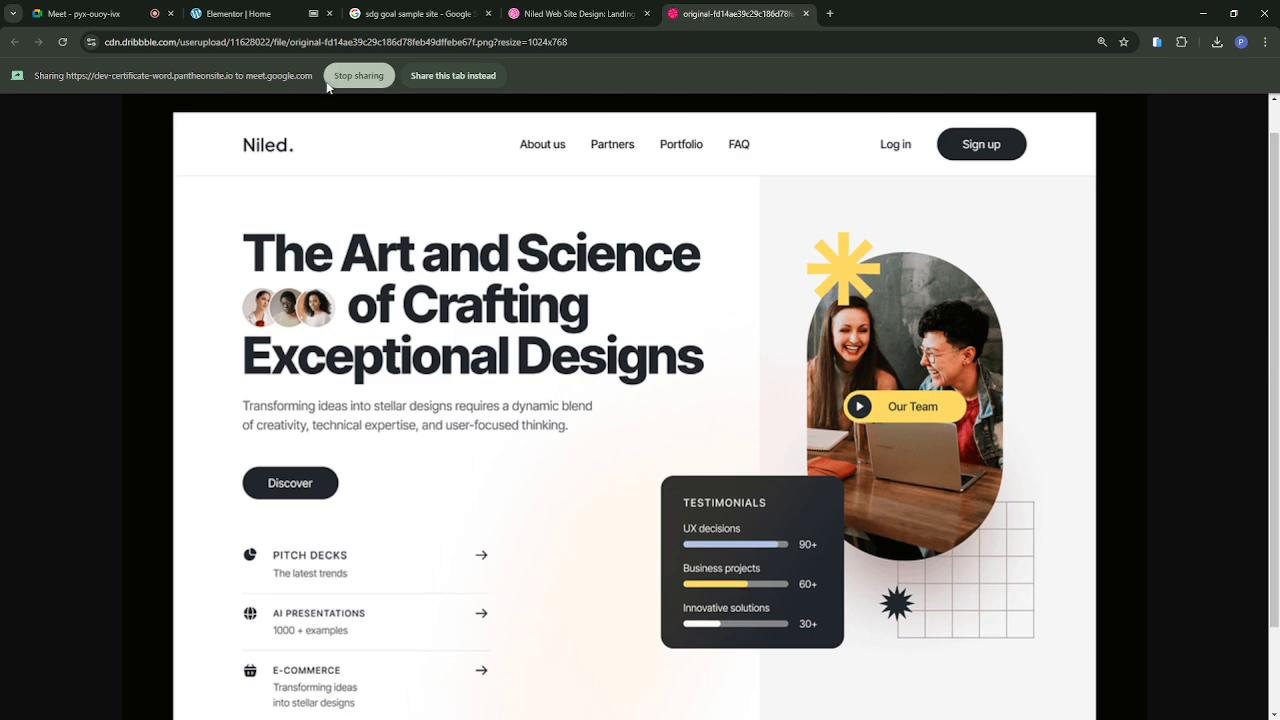
pyautogui.click(235, 14)
pyautogui.write('ic blend o')
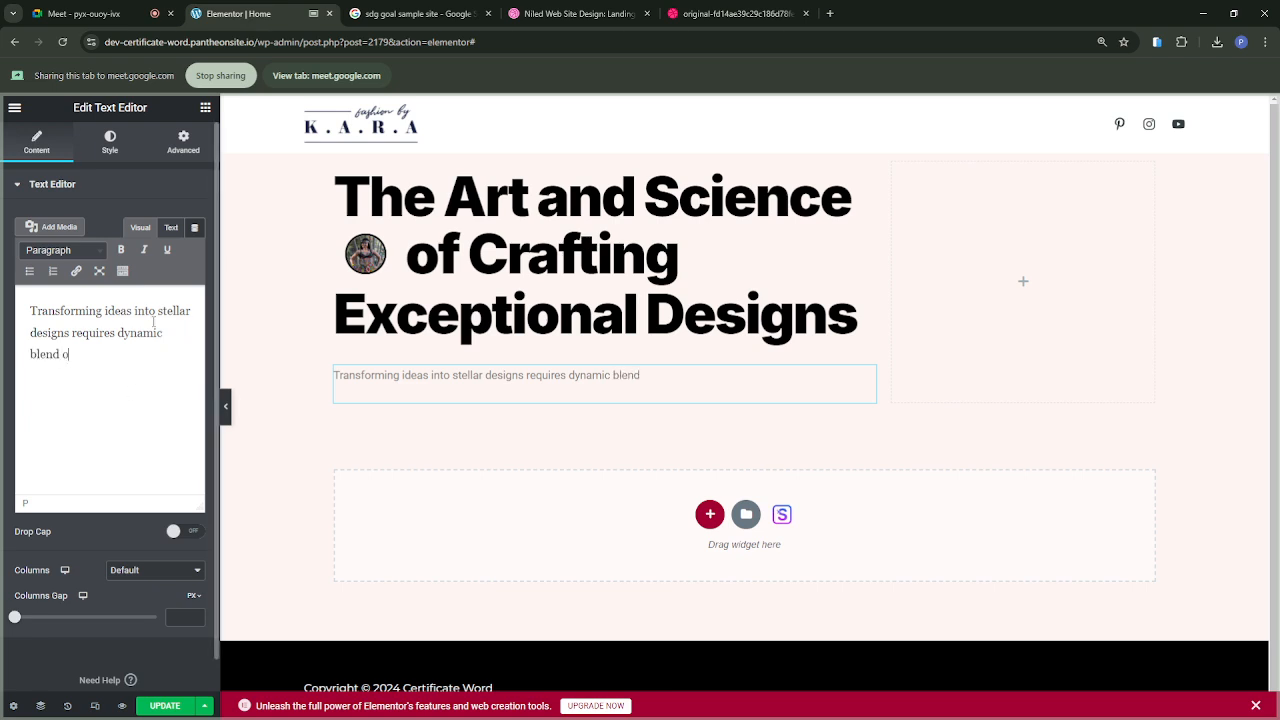
pyautogui.write('f creativity, technical expertise')
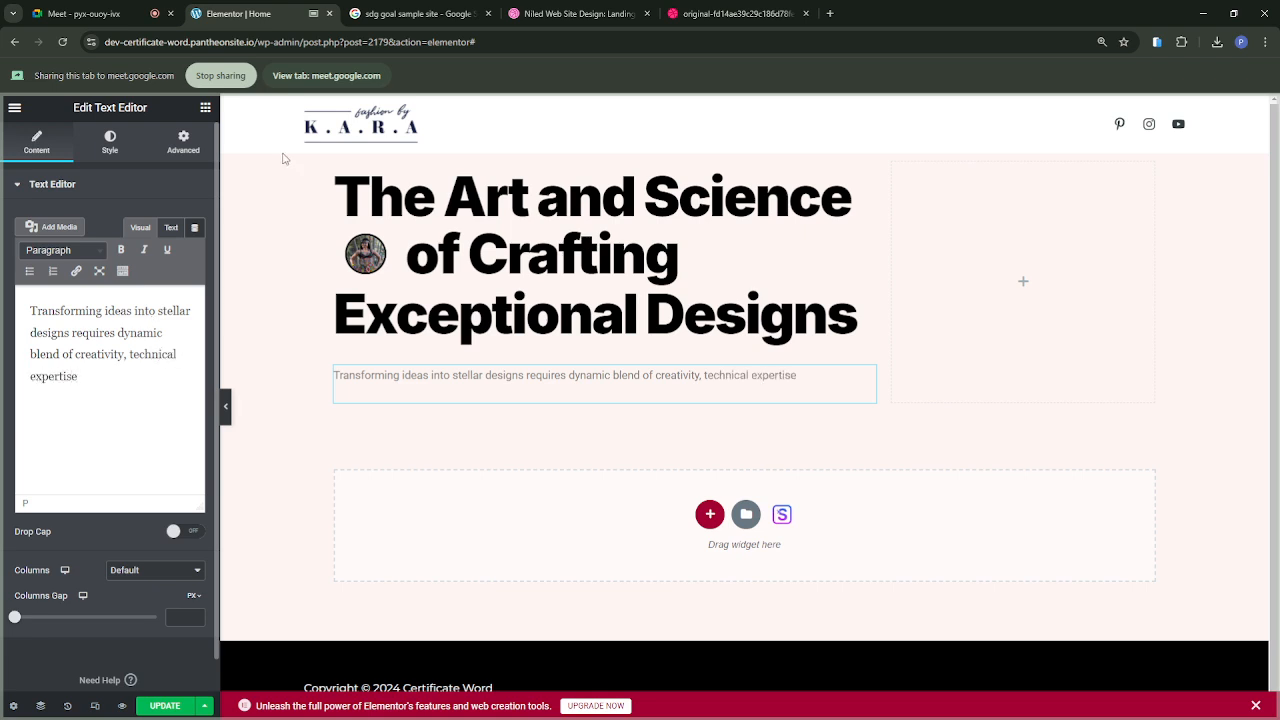
# Step: Check the reference for the end of the sentence and complete the paragraph with "and user focused thinking."
pyautogui.click(694, 14)
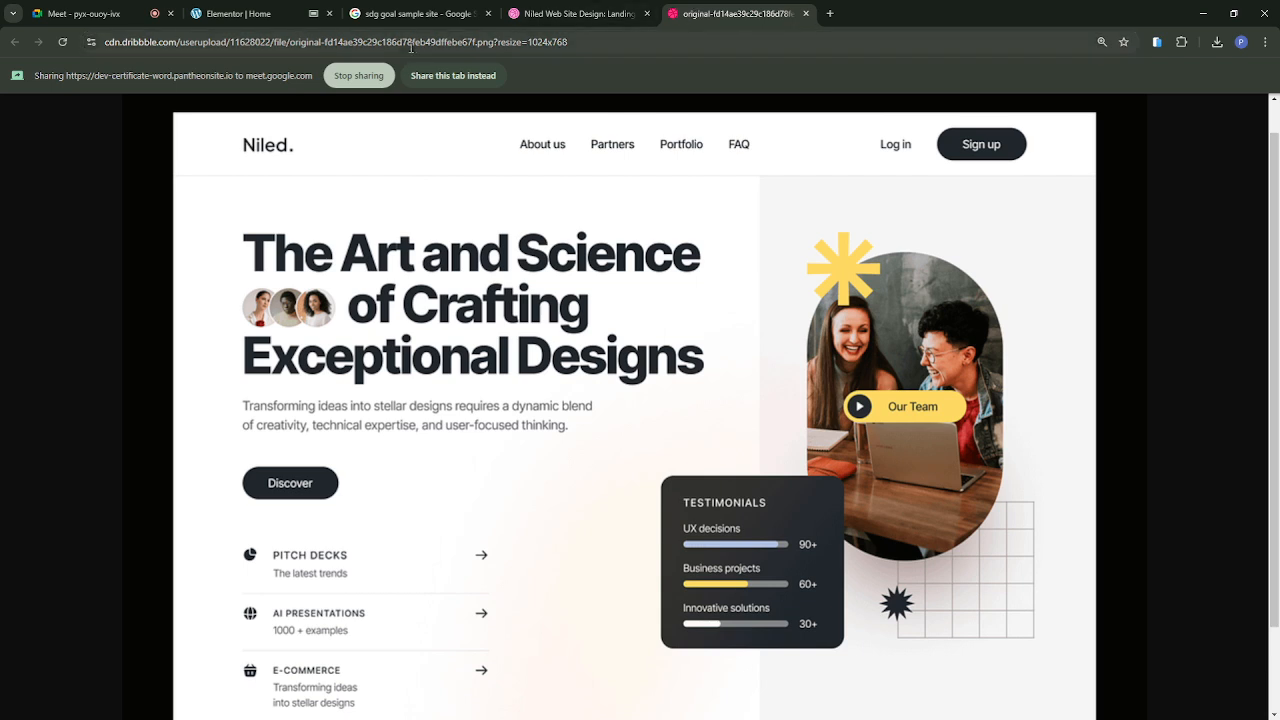
pyautogui.click(245, 16)
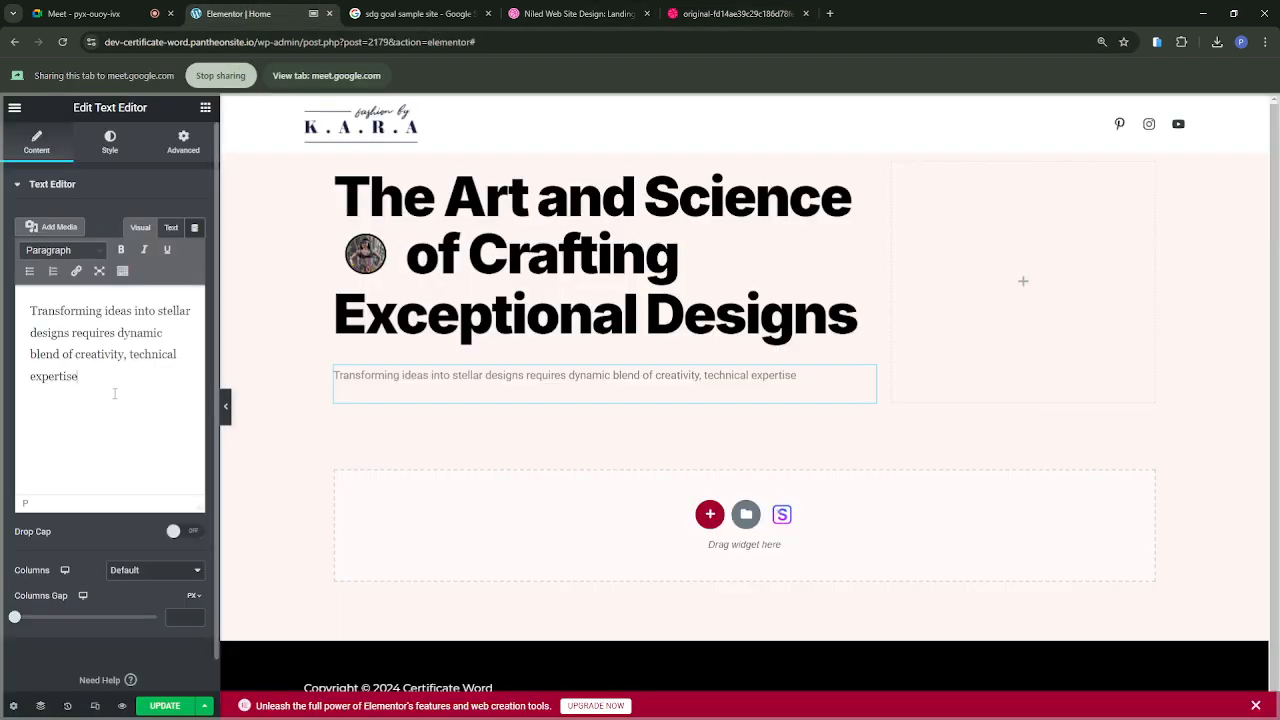
pyautogui.write('d user focused thinking.')
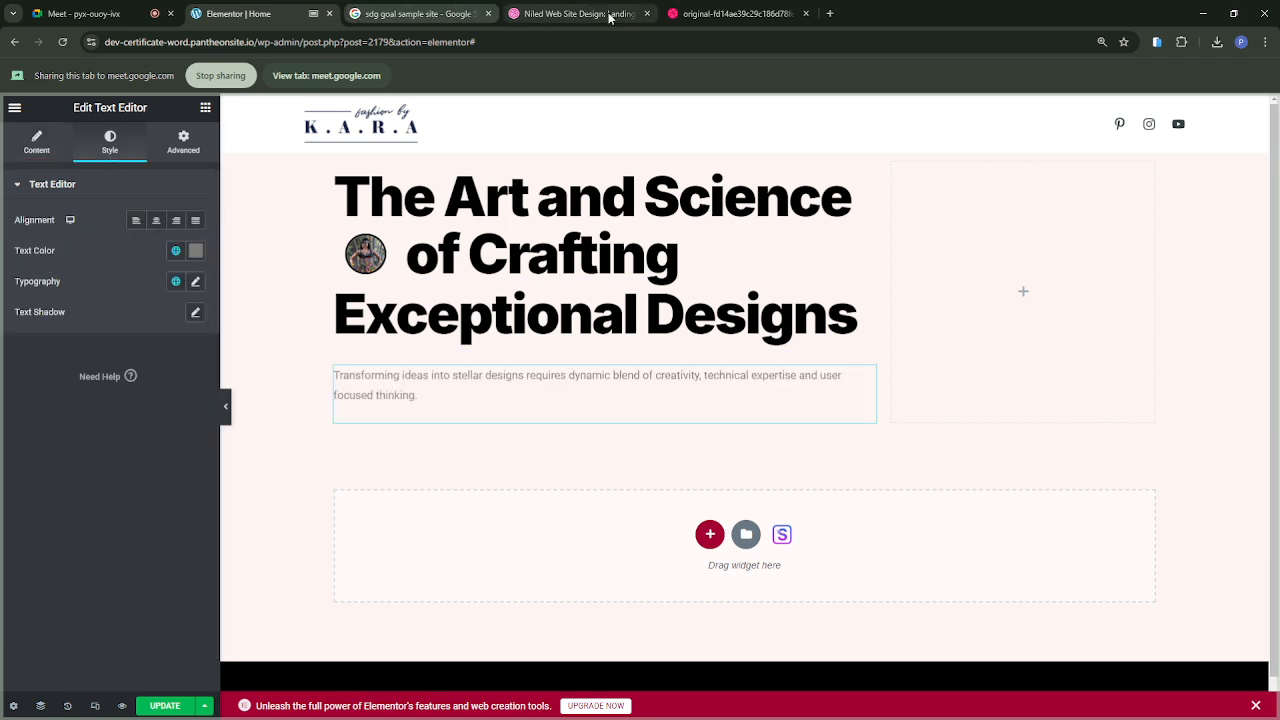
# Step: Compare the paragraph's colour with the reference design and darken its text colour from global Theme Color 4 to custom #393A3A
pyautogui.click(700, 13)
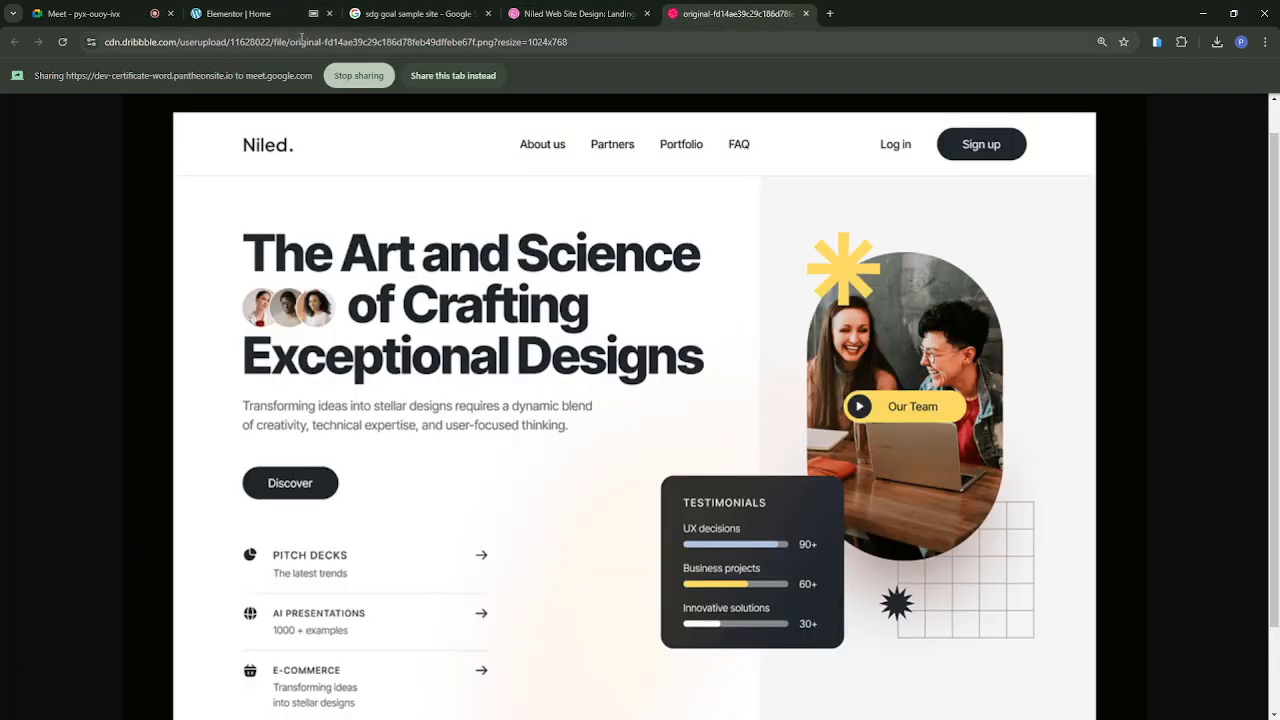
pyautogui.click(210, 16)
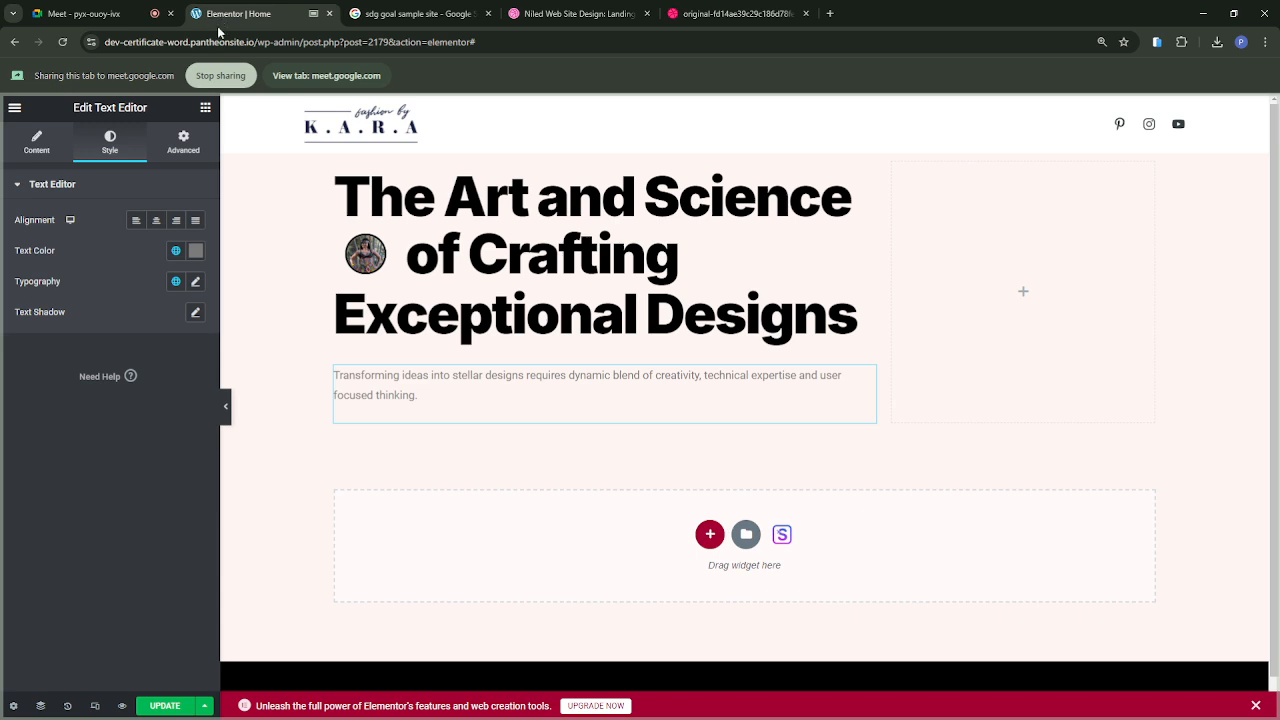
pyautogui.click(195, 252)
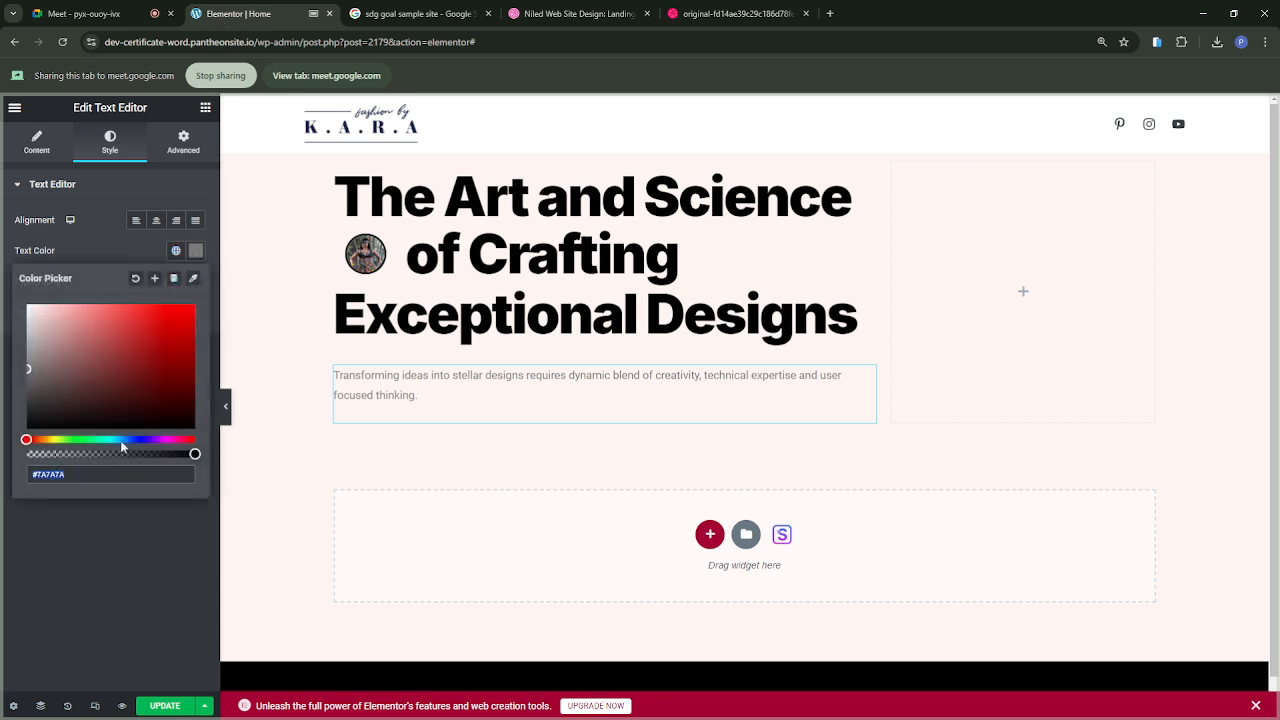
pyautogui.click(176, 250)
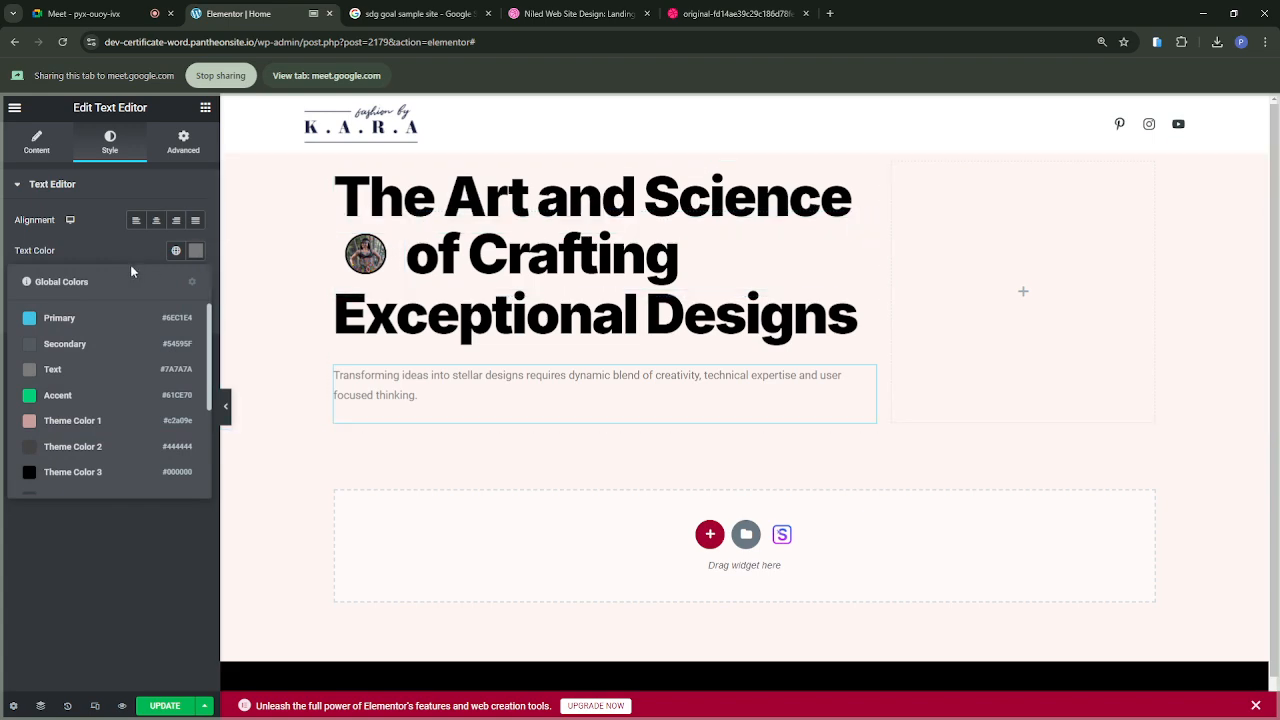
pyautogui.scroll(-2, 100, 410)
pyautogui.scroll(2, 100, 412)
pyautogui.scroll(-4, 100, 412)
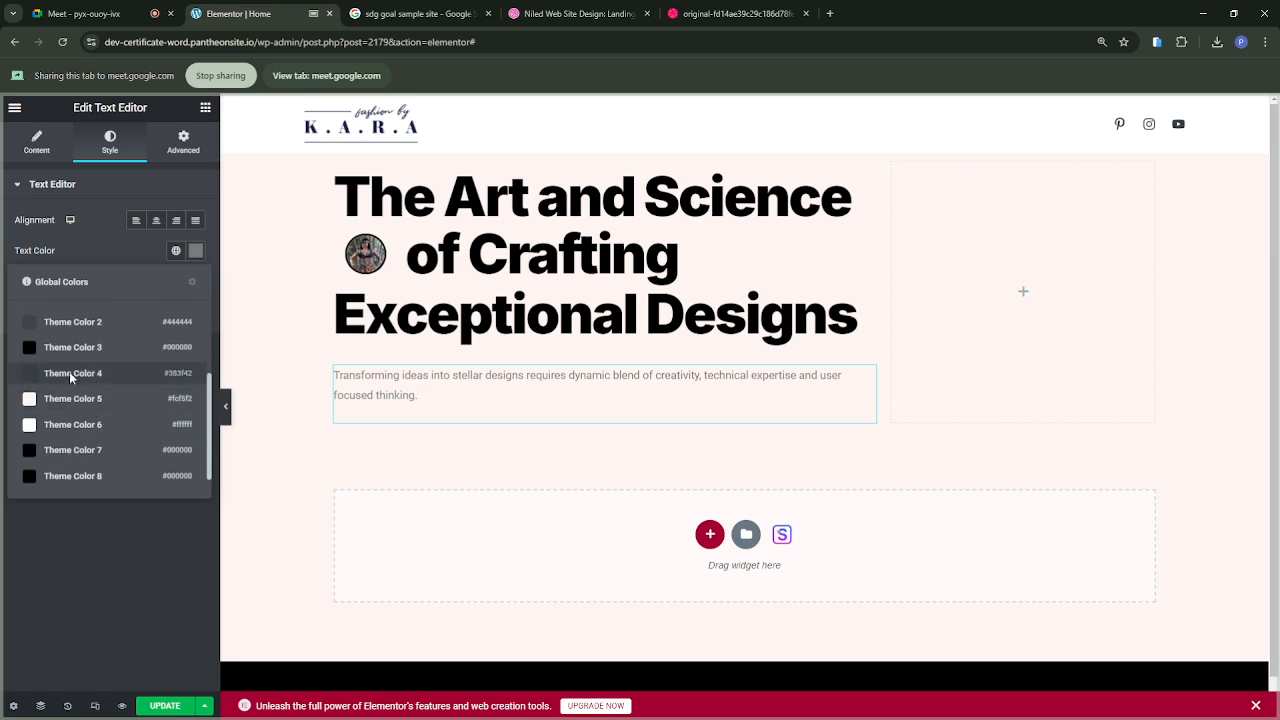
pyautogui.click(71, 377)
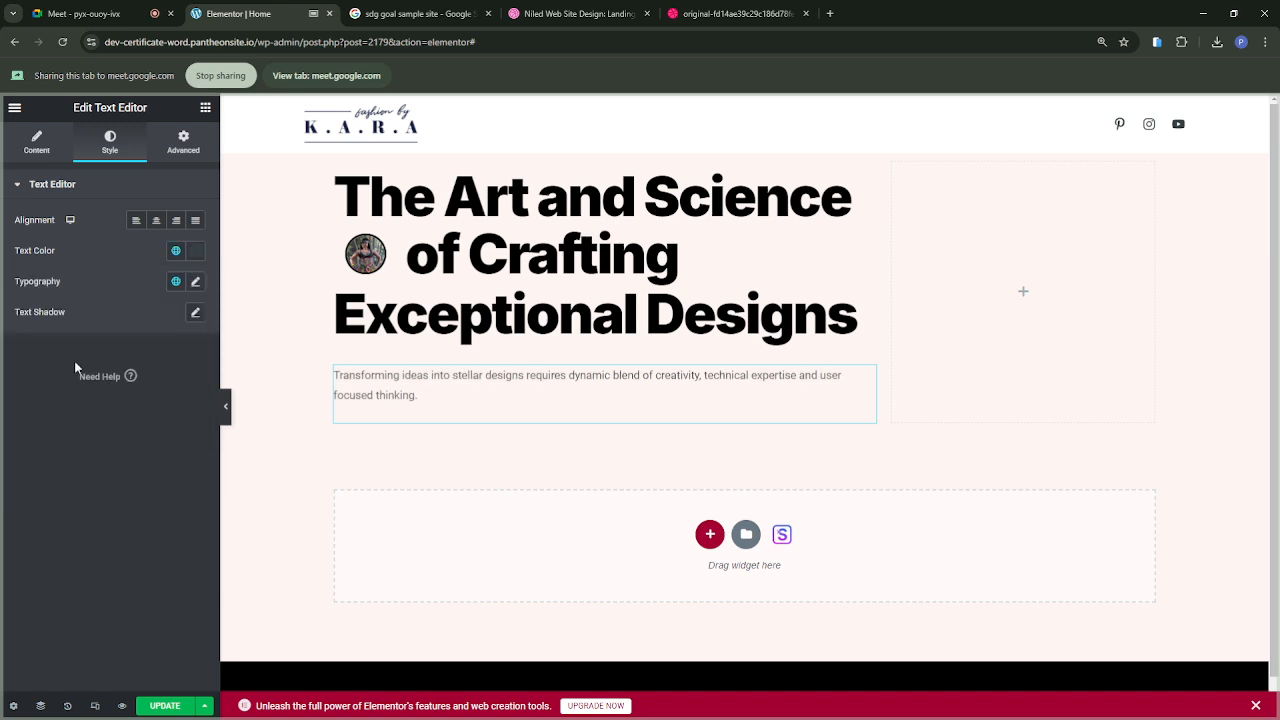
pyautogui.click(193, 252)
pyautogui.moveTo(108, 373)
pyautogui.mouseDown()
pyautogui.moveTo(117, 352)
pyautogui.moveTo(117, 377)
pyautogui.moveTo(37, 409)
pyautogui.moveTo(29, 400)
pyautogui.mouseUp()
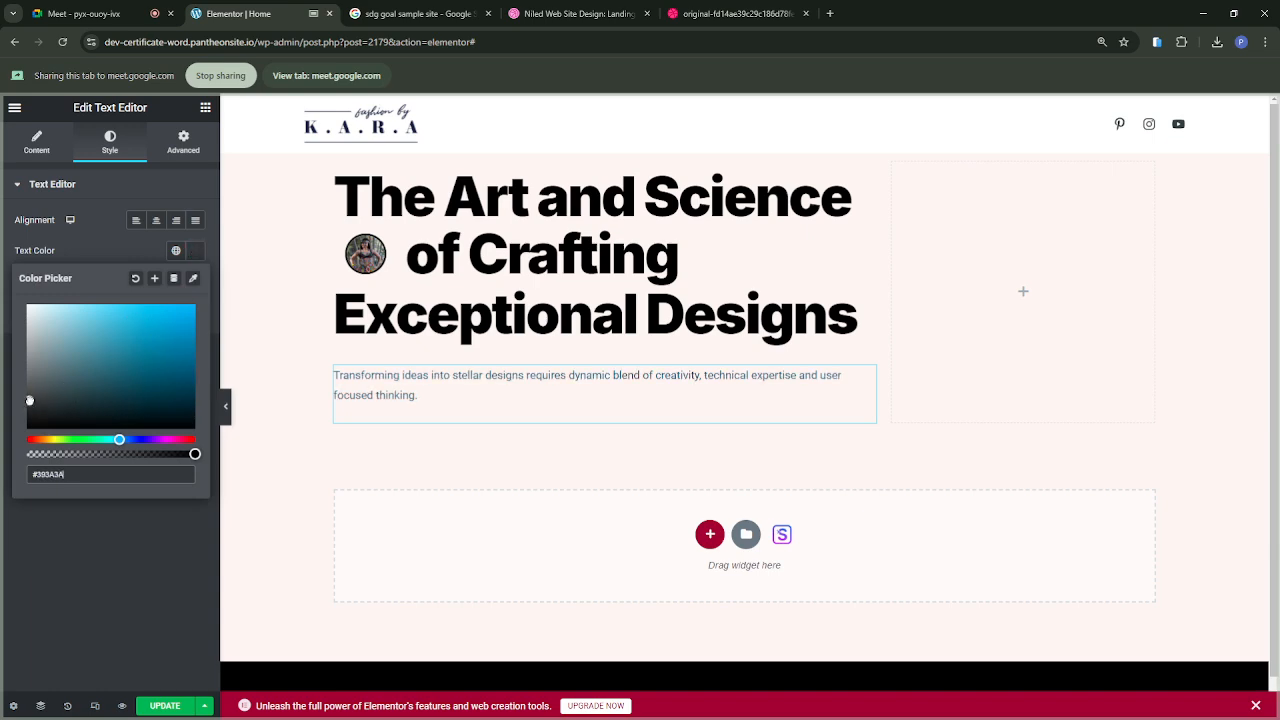
pyautogui.click(95, 243)
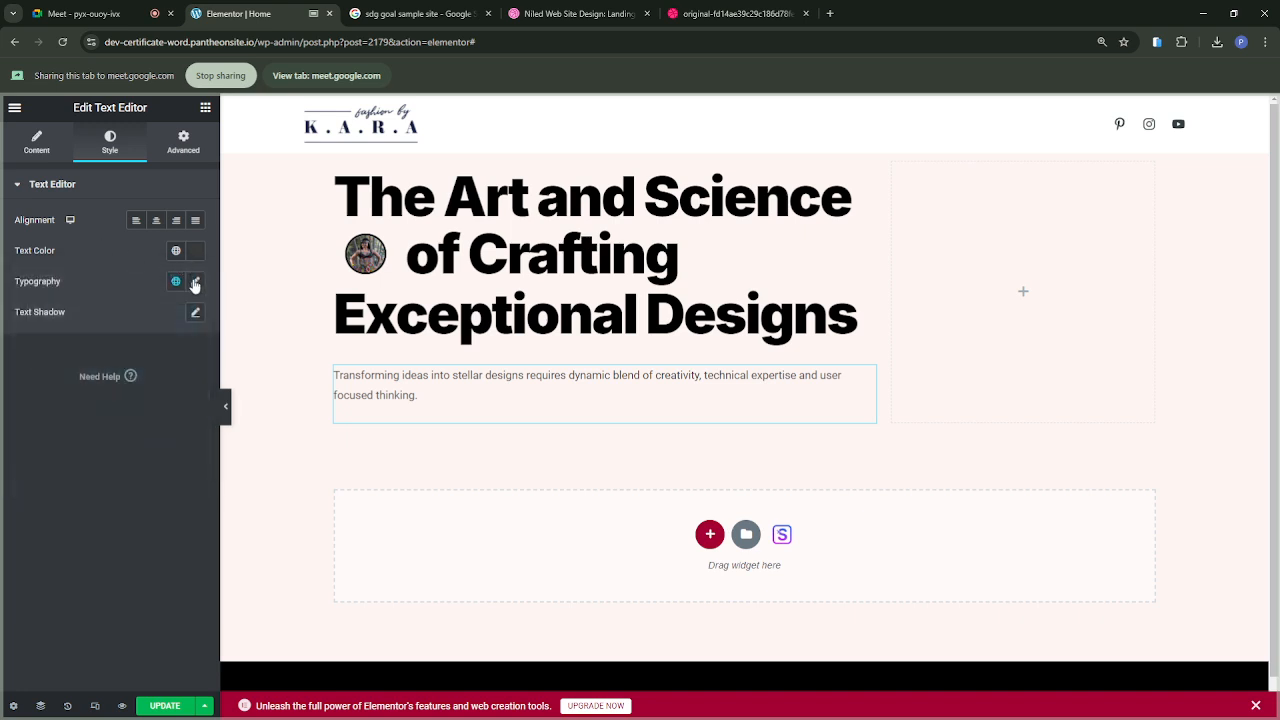
# Step: Set the paragraph's typography to size 18 px, weight 500 (Medium) and line height 26 px, and compare it with the reference design
pyautogui.click(196, 285)
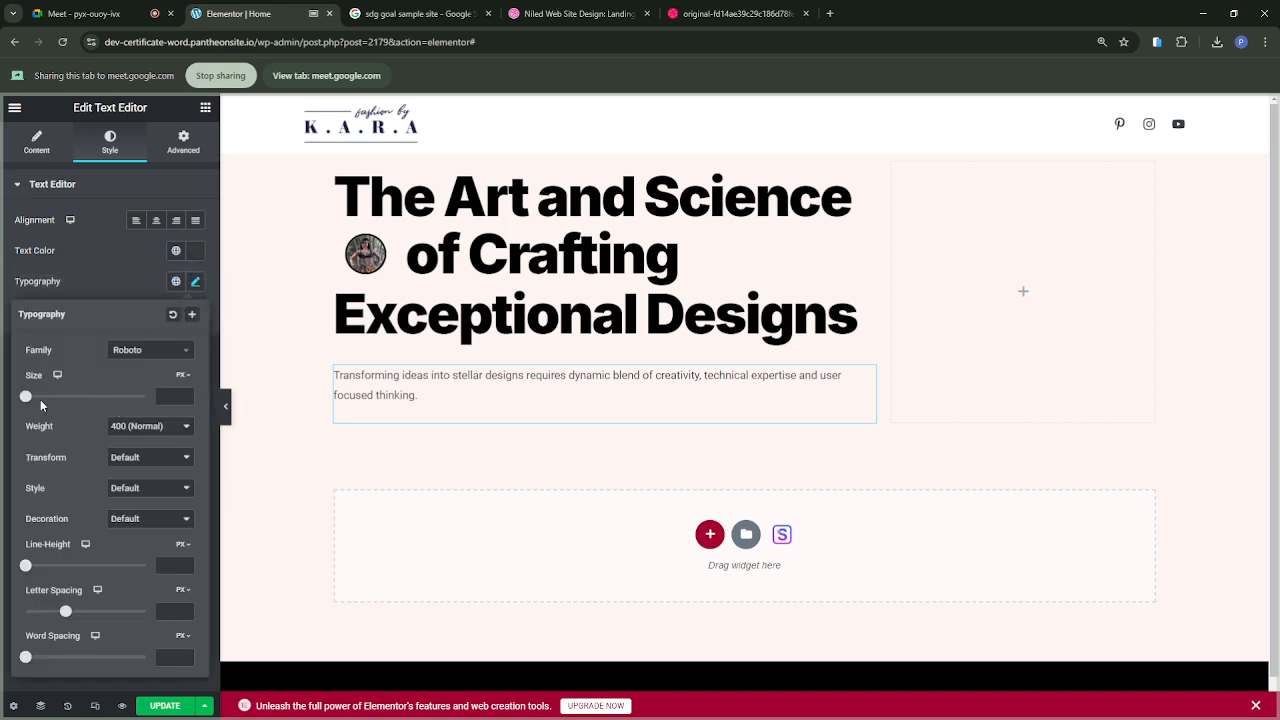
pyautogui.moveTo(26, 397); pyautogui.dragTo(36, 401)
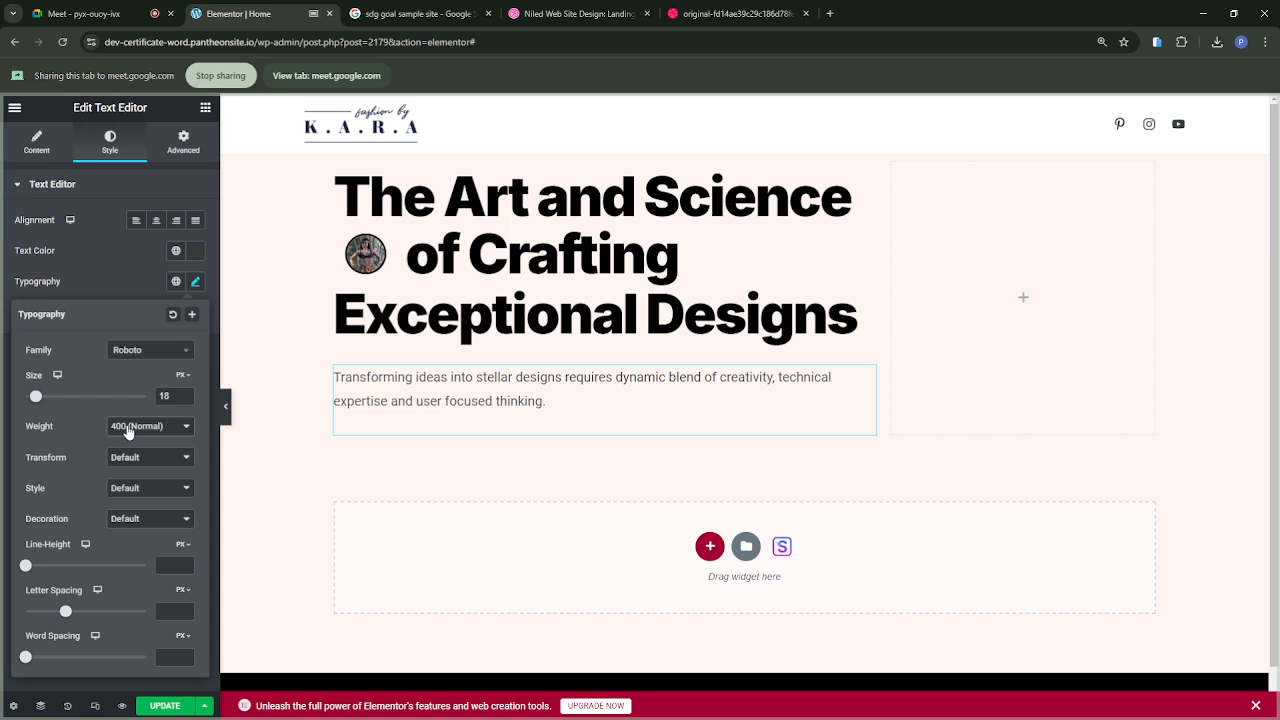
pyautogui.click(130, 500)
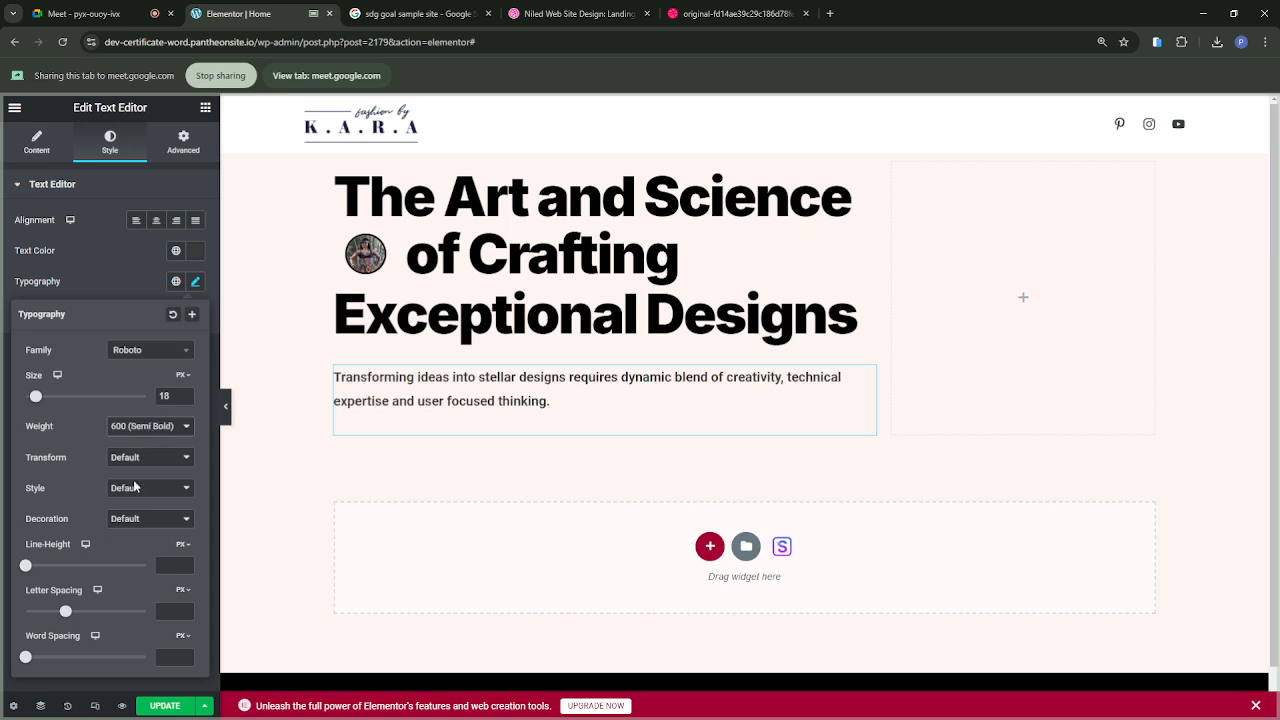
pyautogui.press('Up')
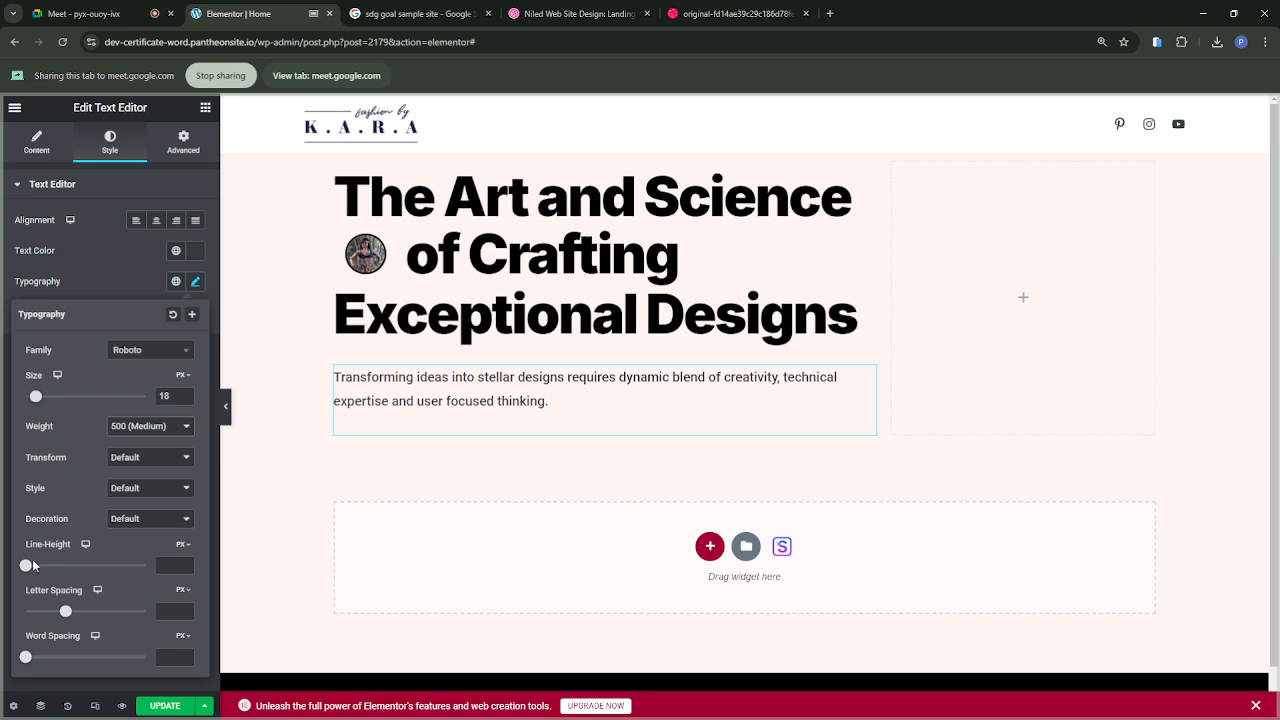
pyautogui.moveTo(26, 567); pyautogui.dragTo(57, 567)
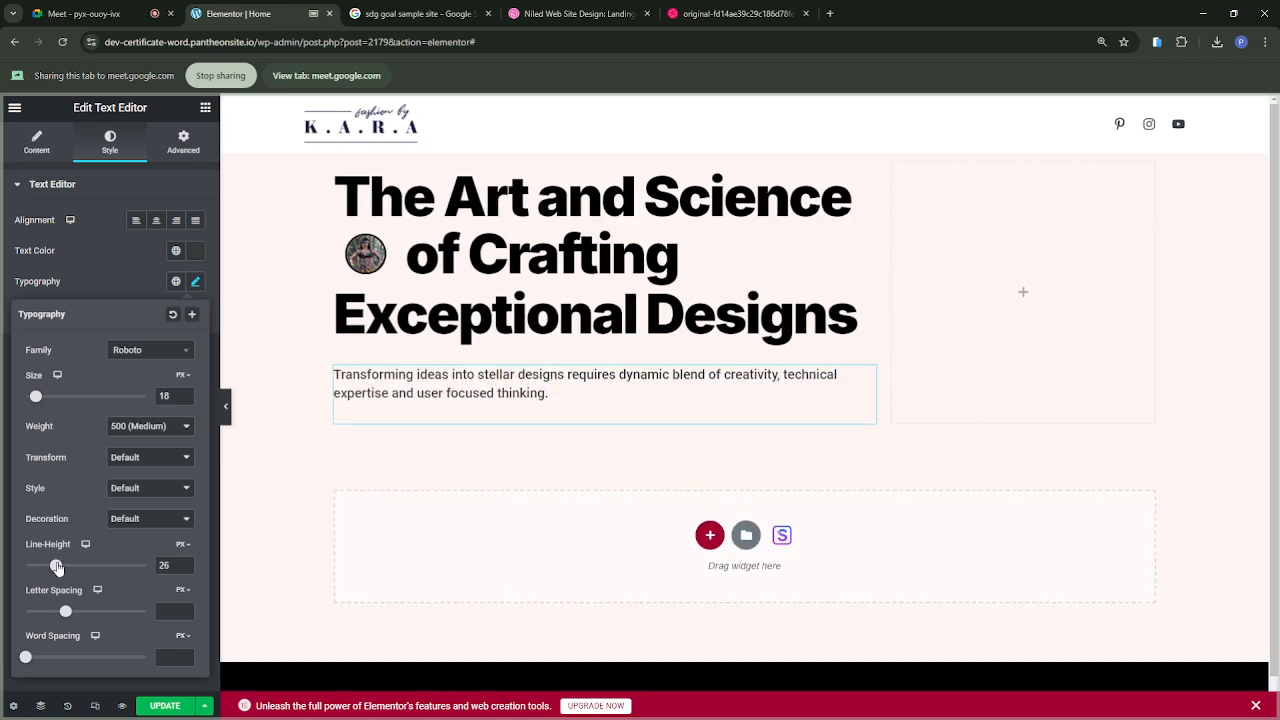
pyautogui.click(703, 14)
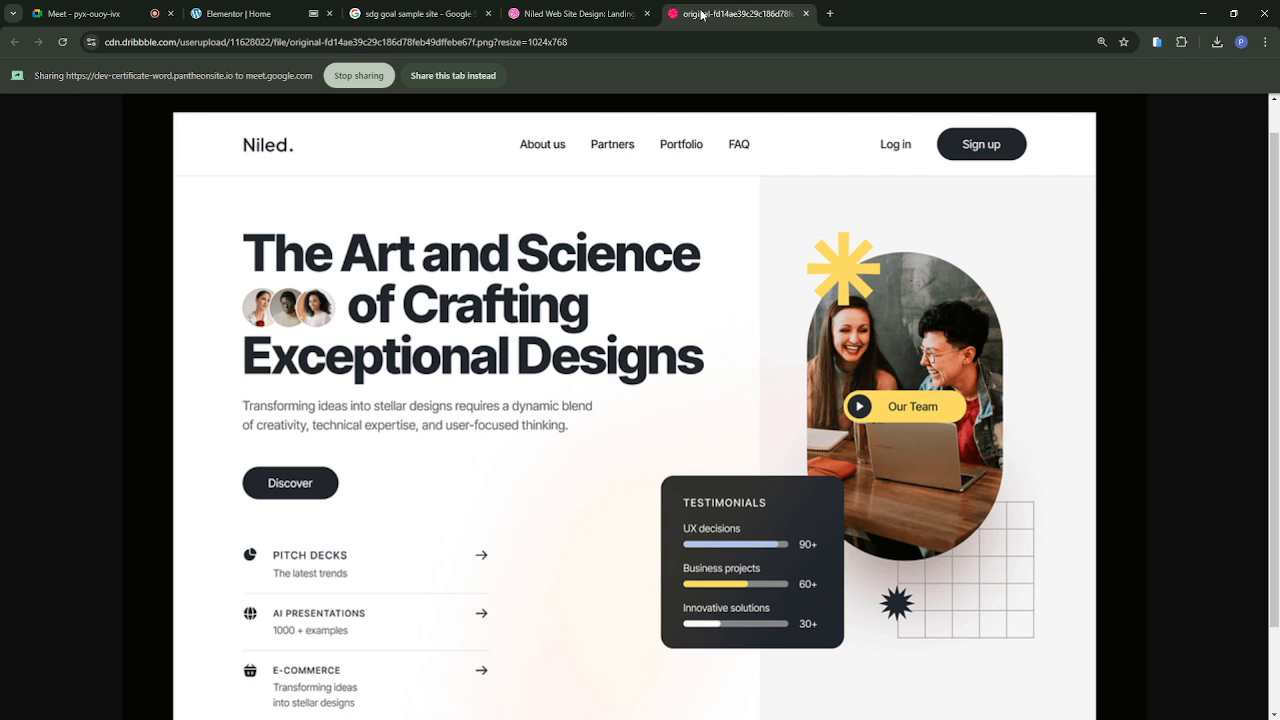
pyautogui.click(241, 21)
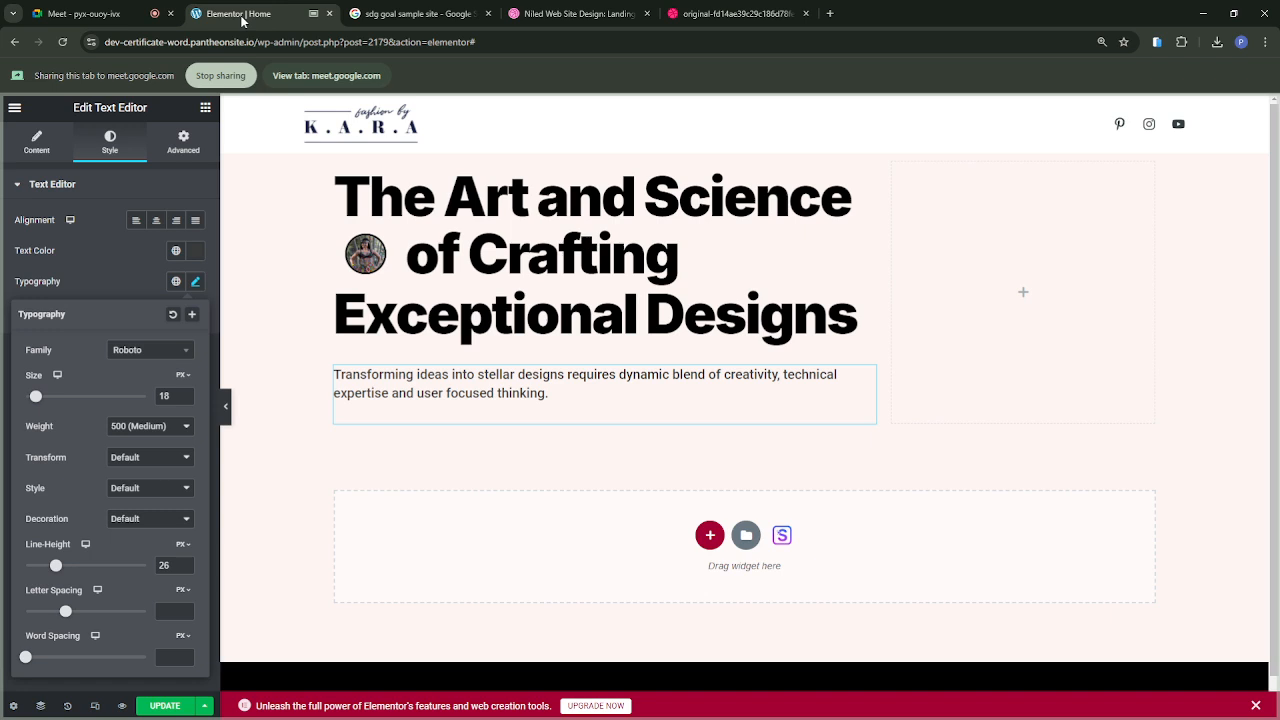
pyautogui.click(879, 398)
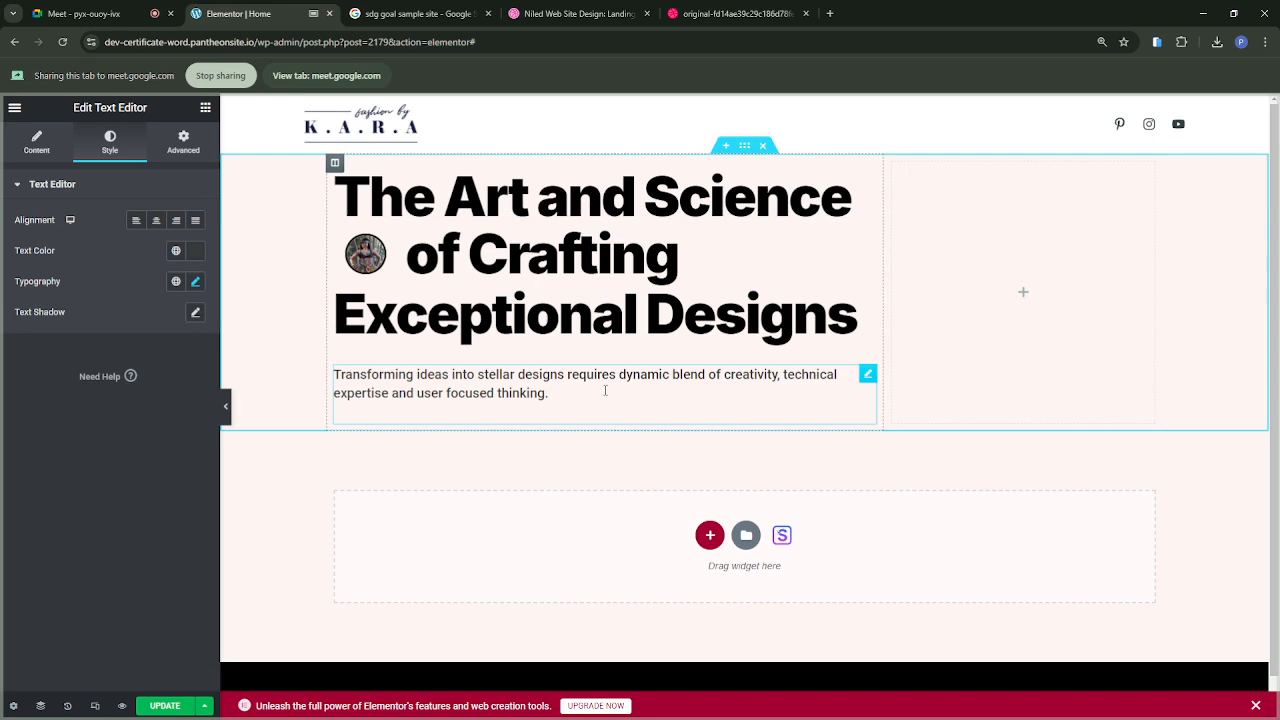
# Step: Try splitting the paragraph into 6, 10, 2 and 4 columns, and restore the Default column setting
pyautogui.click(34, 141)
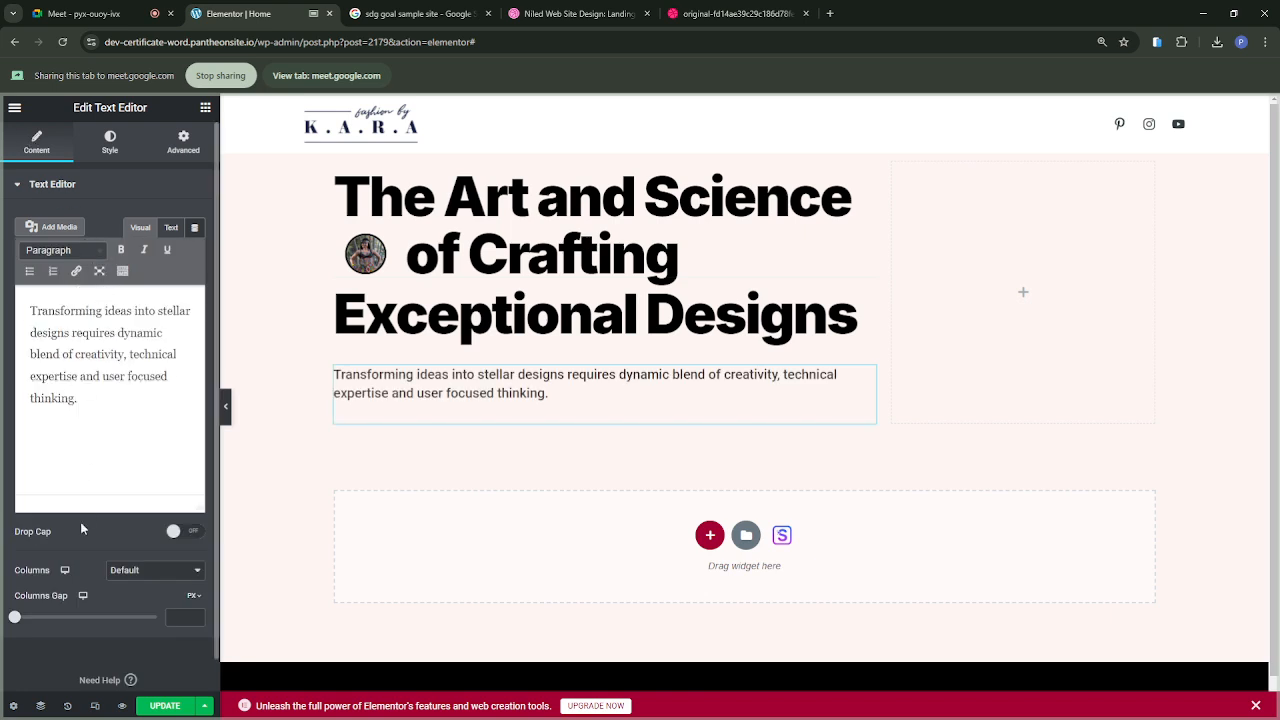
pyautogui.click(127, 646)
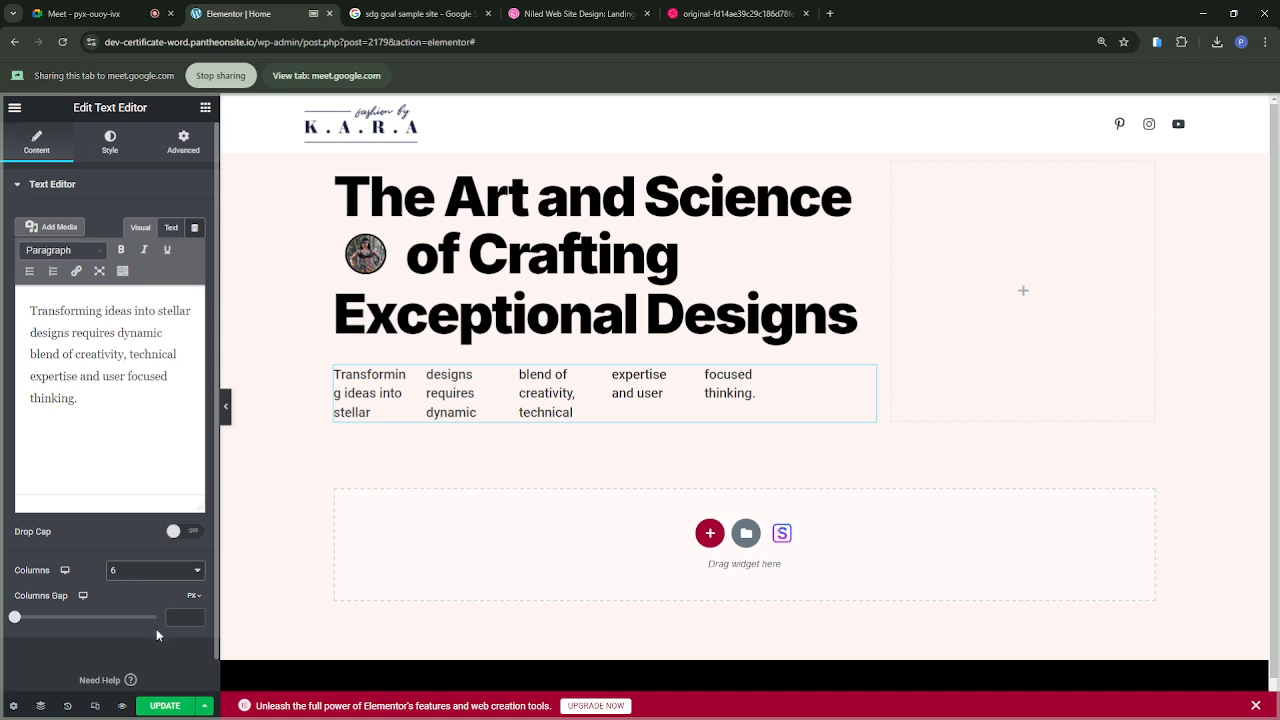
pyautogui.click(137, 688)
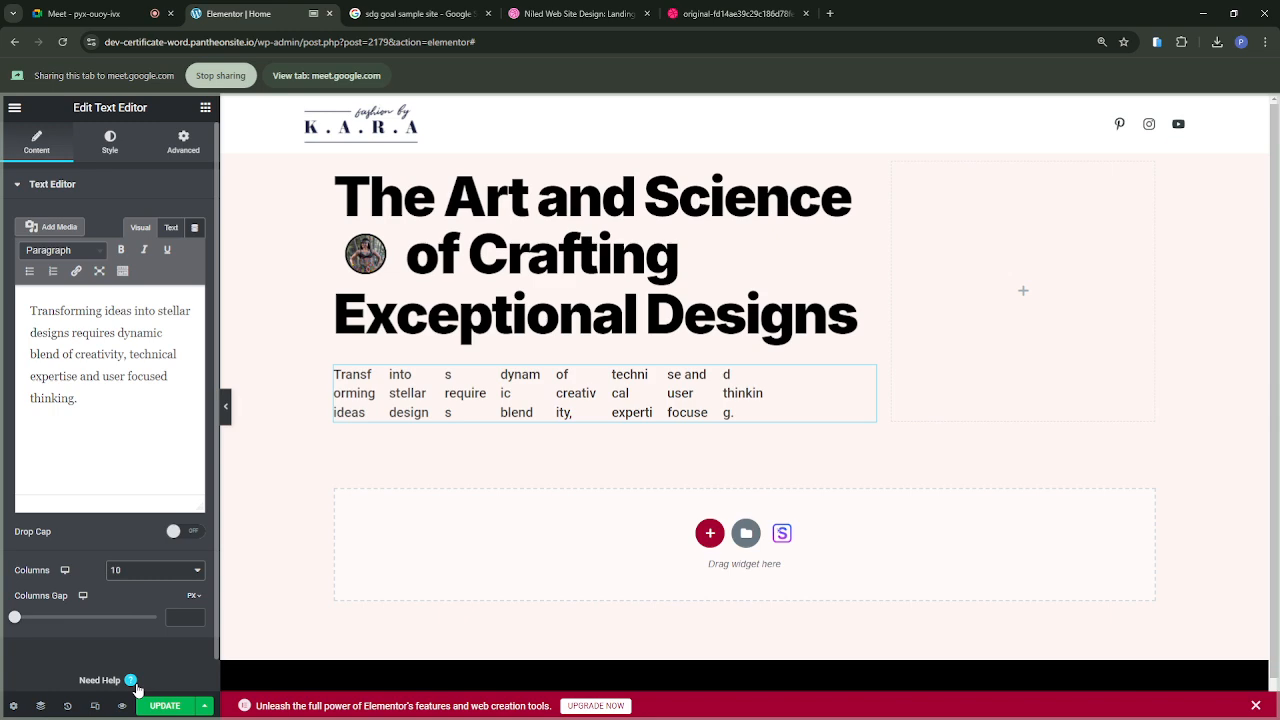
pyautogui.click(126, 595)
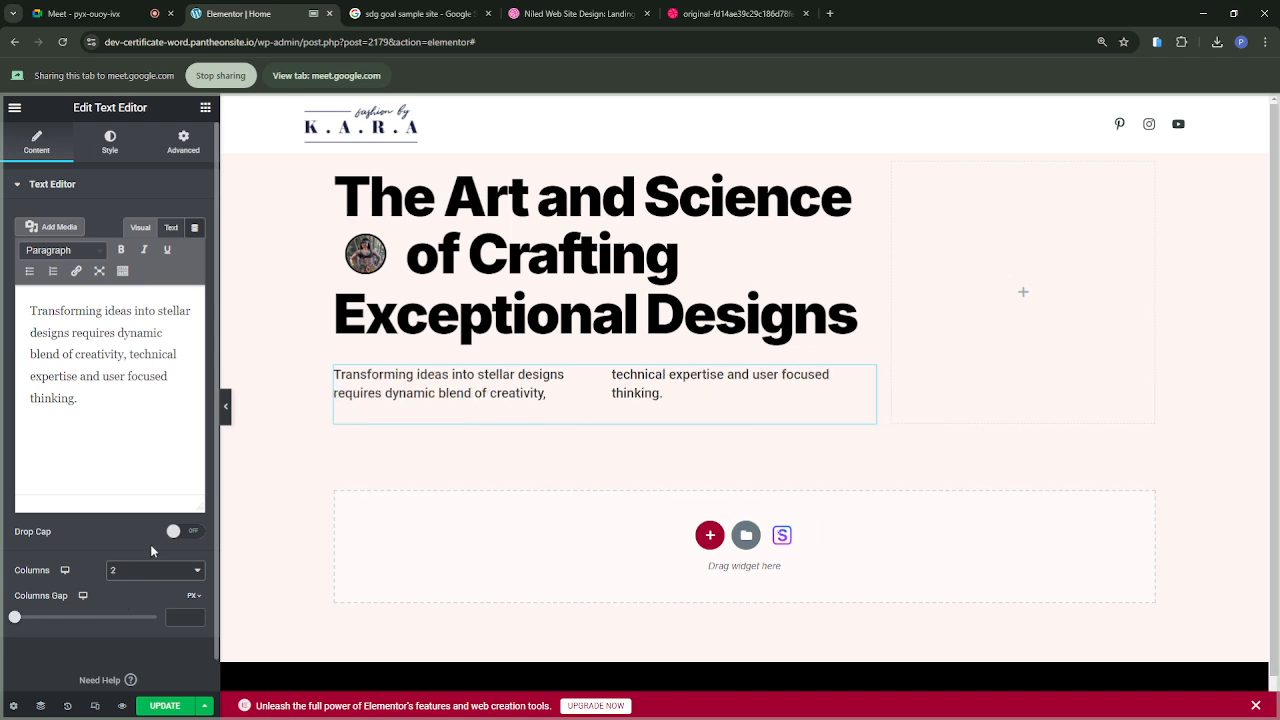
pyautogui.click(128, 624)
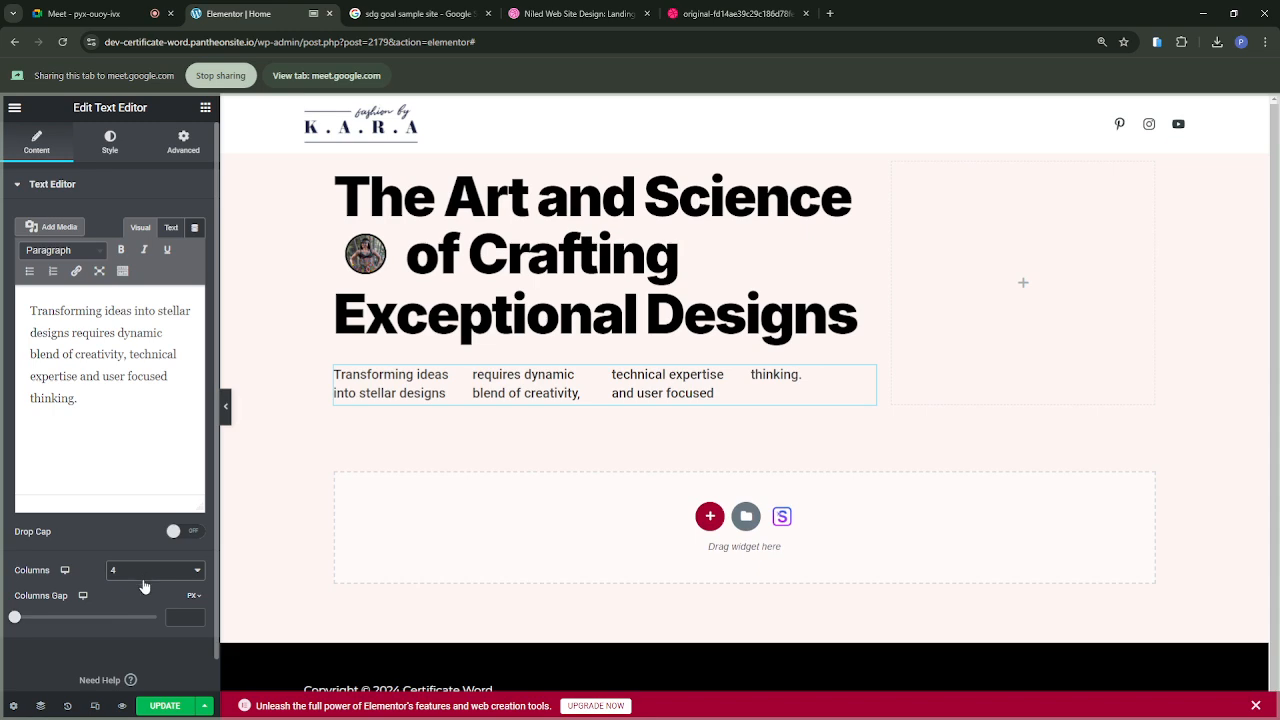
pyautogui.click(127, 700)
# Step: Set the paragraph's columns gap to 0 px and slightly narrow the section column holding the headings and paragraph
pyautogui.moveTo(18, 619)
pyautogui.mouseDown()
pyautogui.moveTo(40, 619)
pyautogui.moveTo(9, 616)
pyautogui.mouseUp()
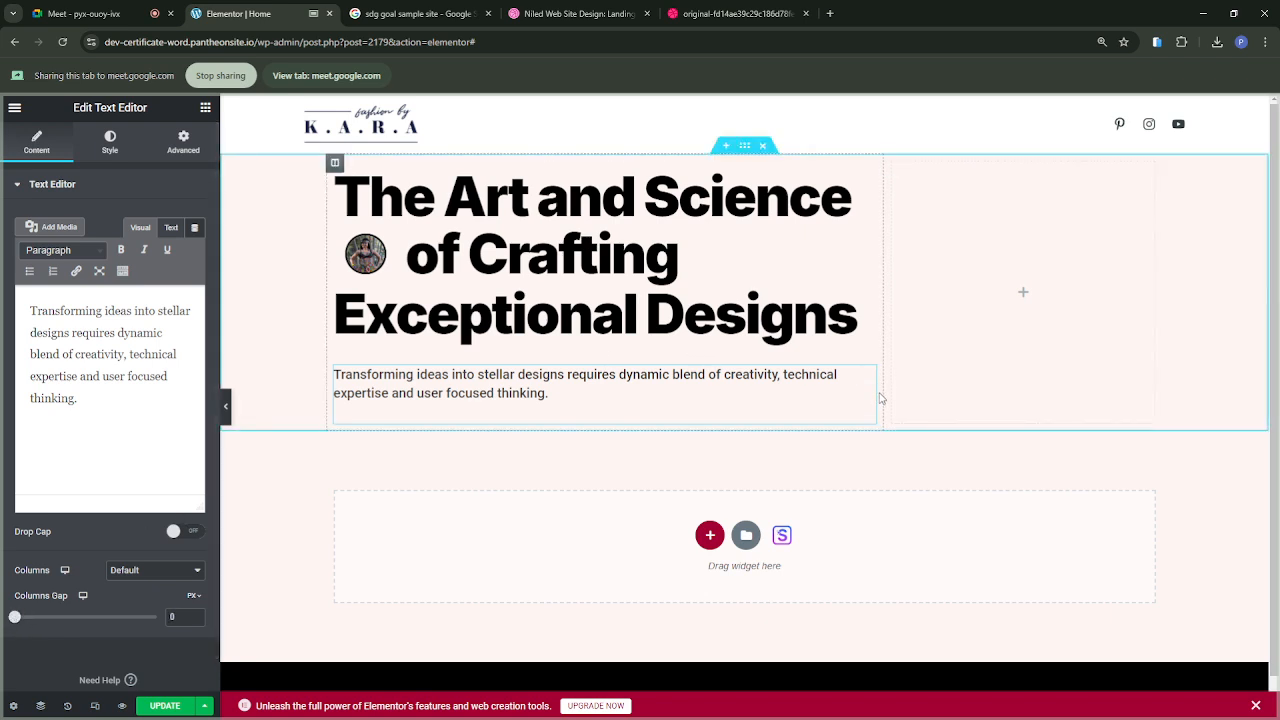
pyautogui.moveTo(883, 390)
pyautogui.mouseDown()
pyautogui.moveTo(846, 391)
pyautogui.moveTo(882, 393)
pyautogui.moveTo(872, 385)
pyautogui.mouseUp()
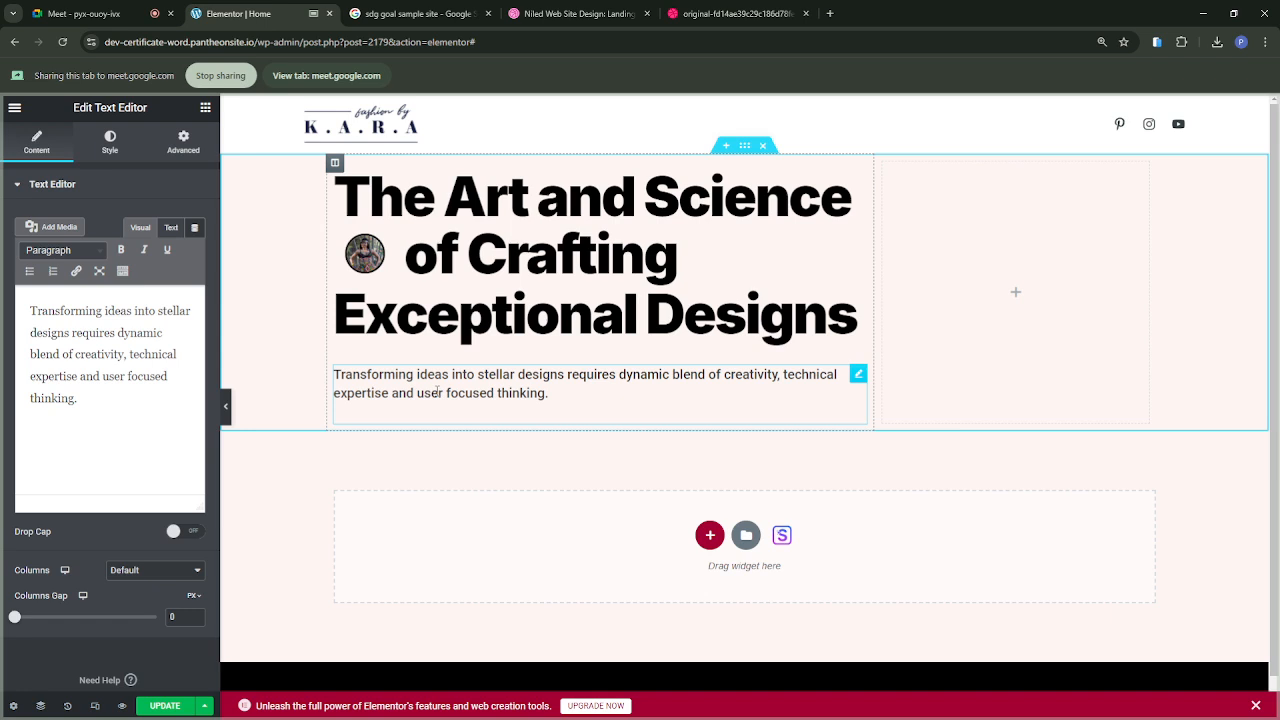
# Step: Share the Niled reference design in the Meet call to examine its Discover button, and switch sharing back to the Elementor page
pyautogui.click(737, 15)
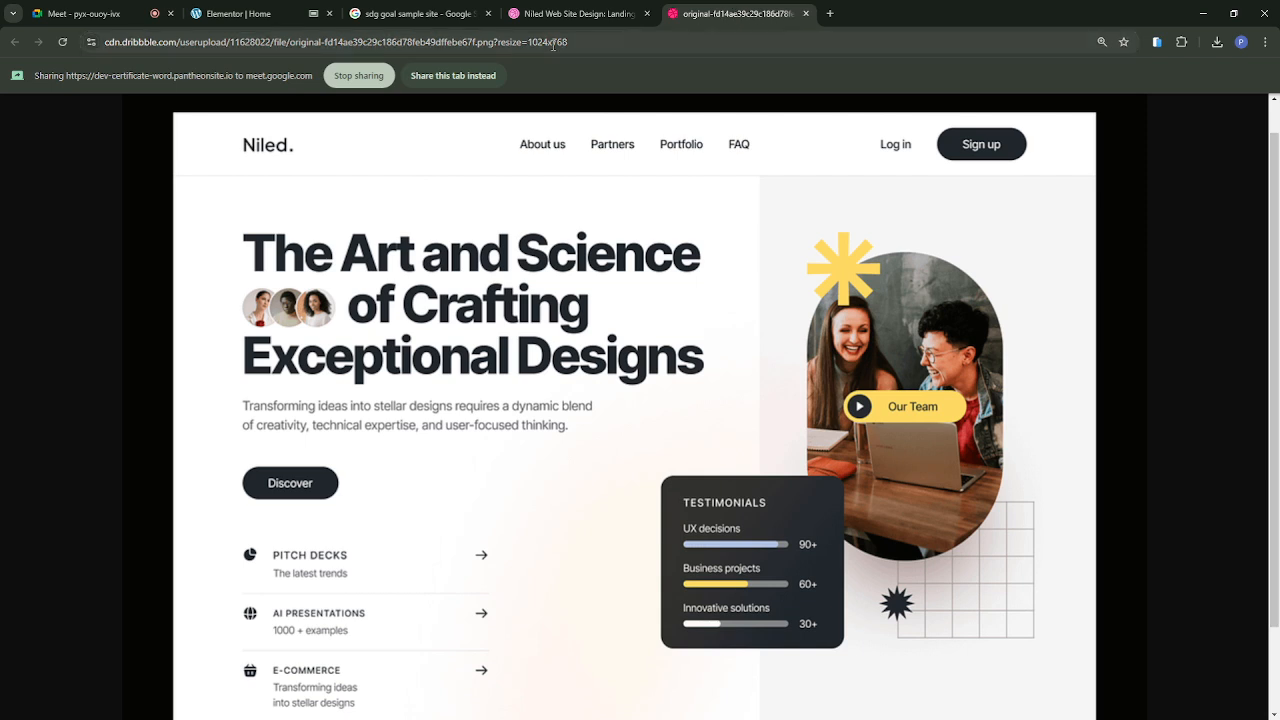
pyautogui.click(451, 77)
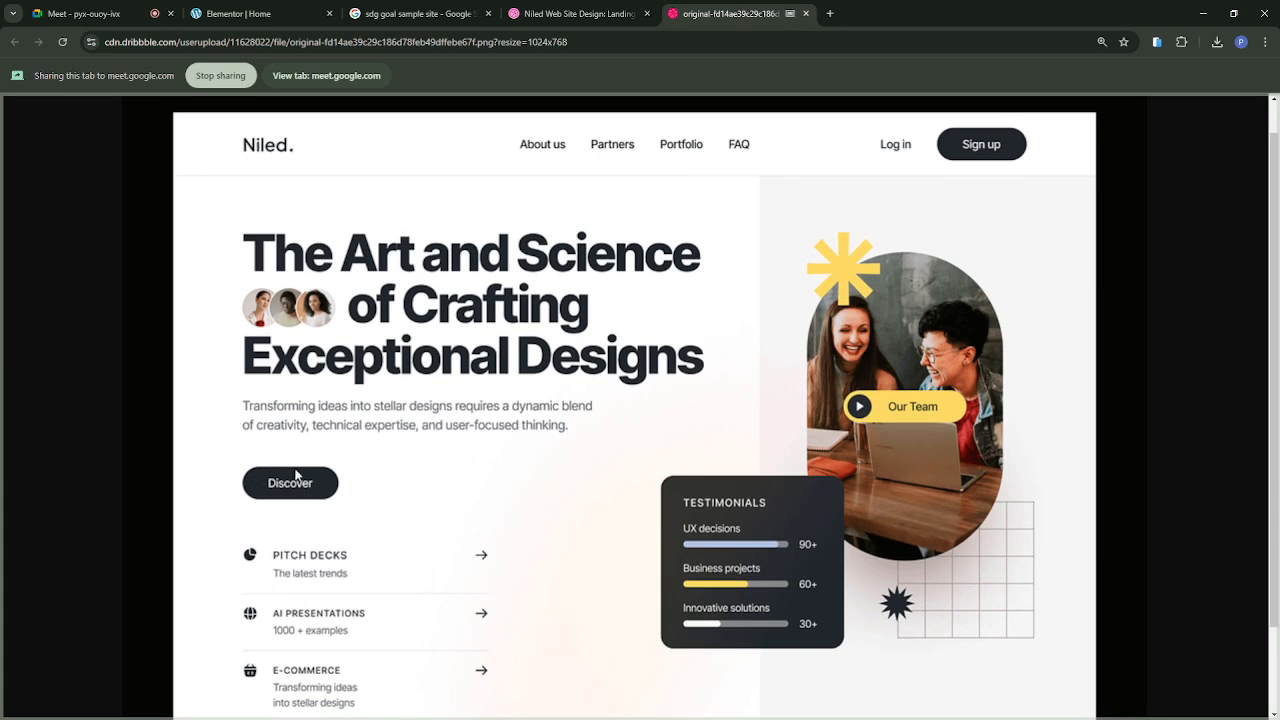
pyautogui.click(275, 18)
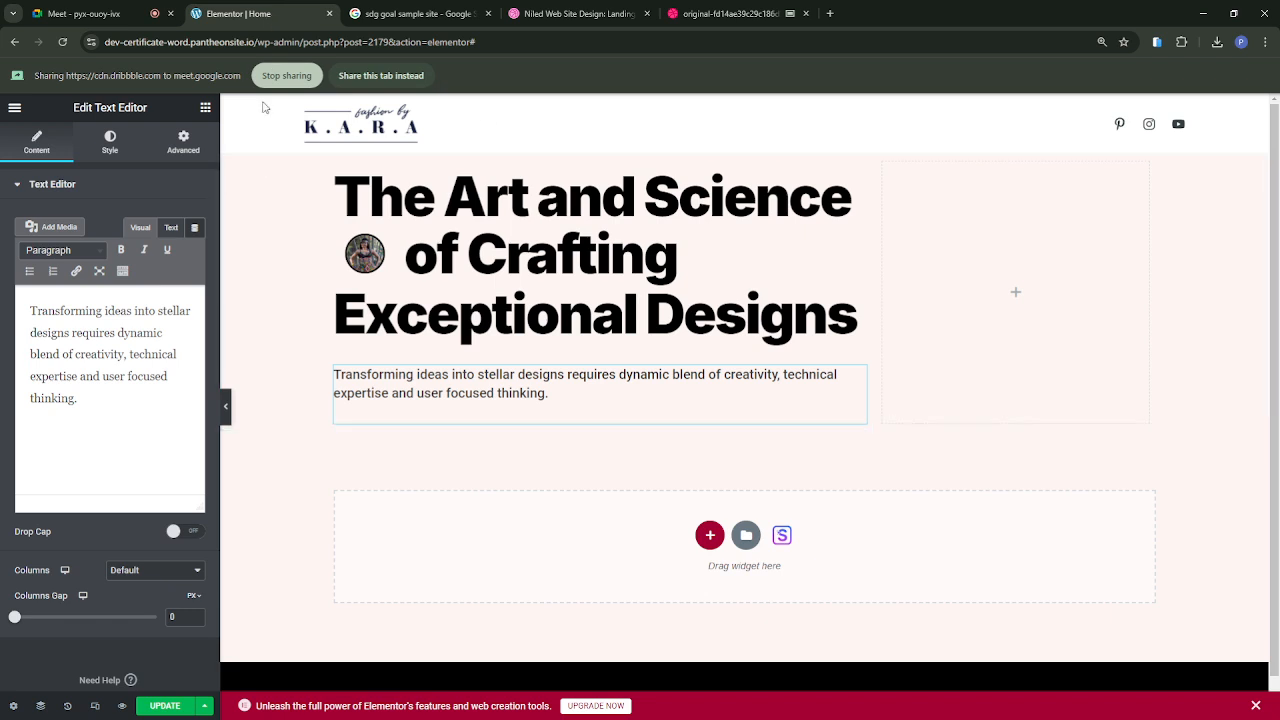
pyautogui.click(381, 75)
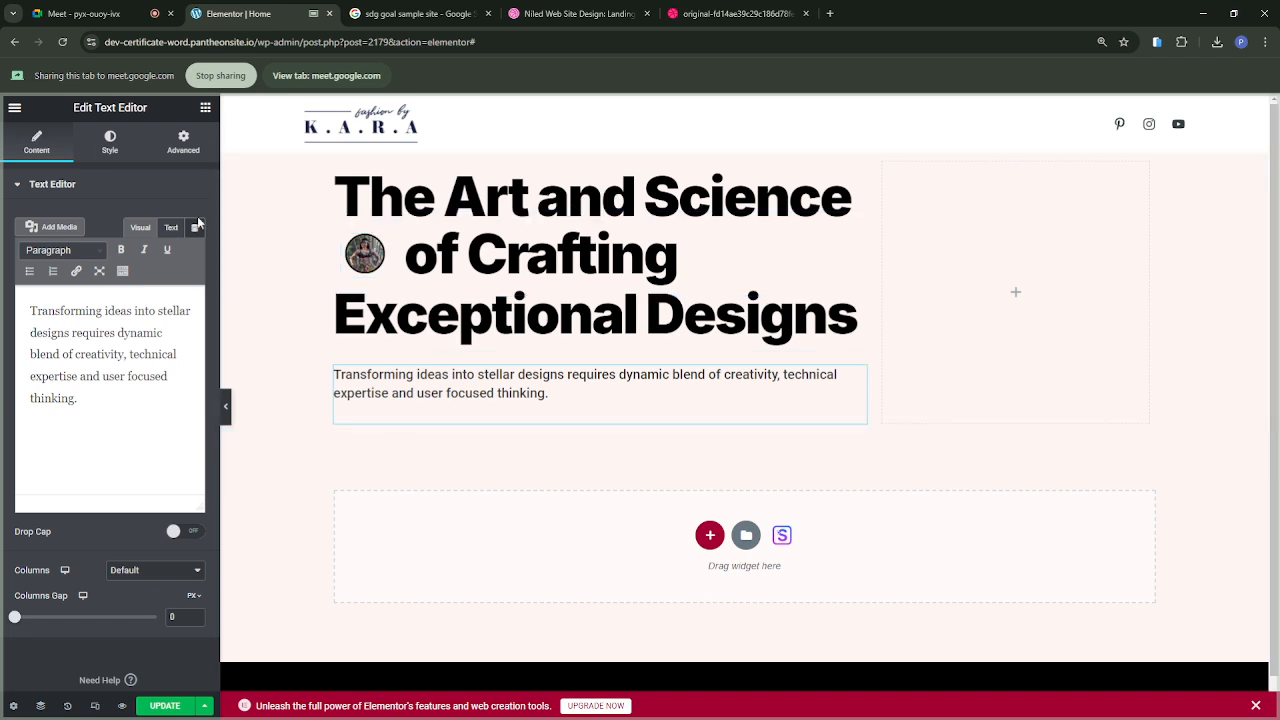
# Step: Add a Button widget below the "Transforming ideas" paragraph
pyautogui.click(205, 108)
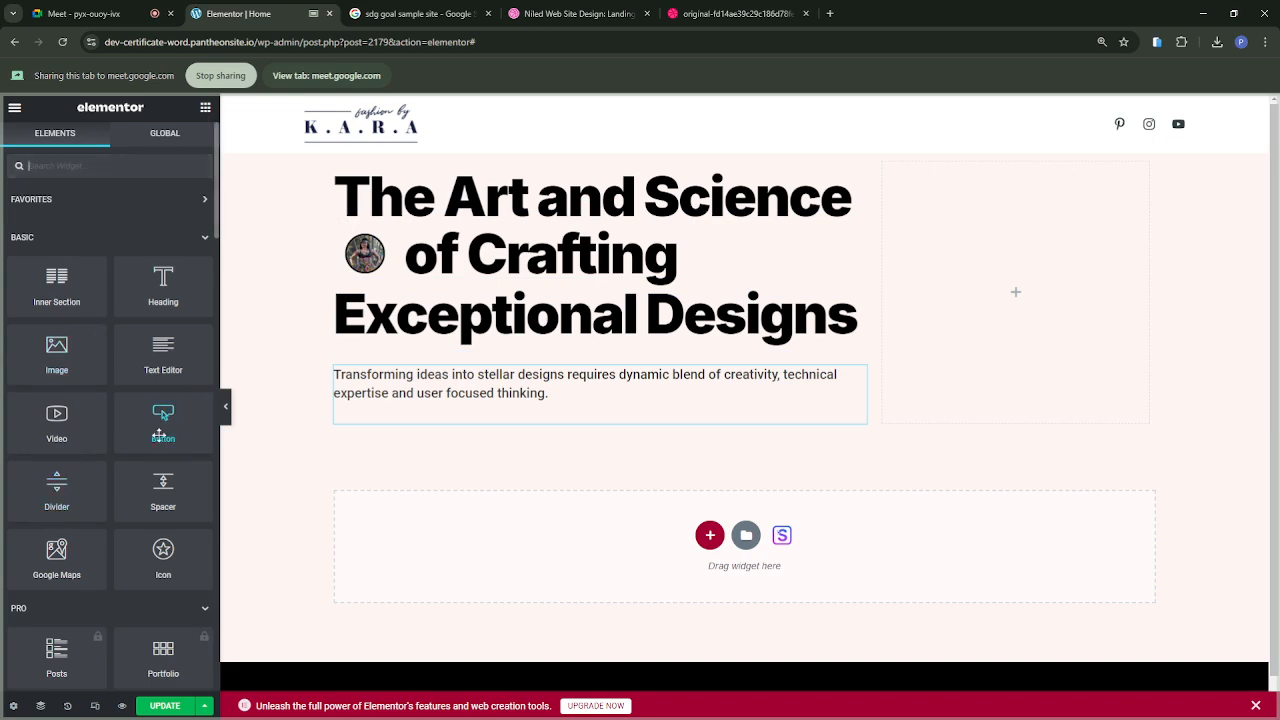
pyautogui.moveTo(169, 427); pyautogui.dragTo(412, 430)
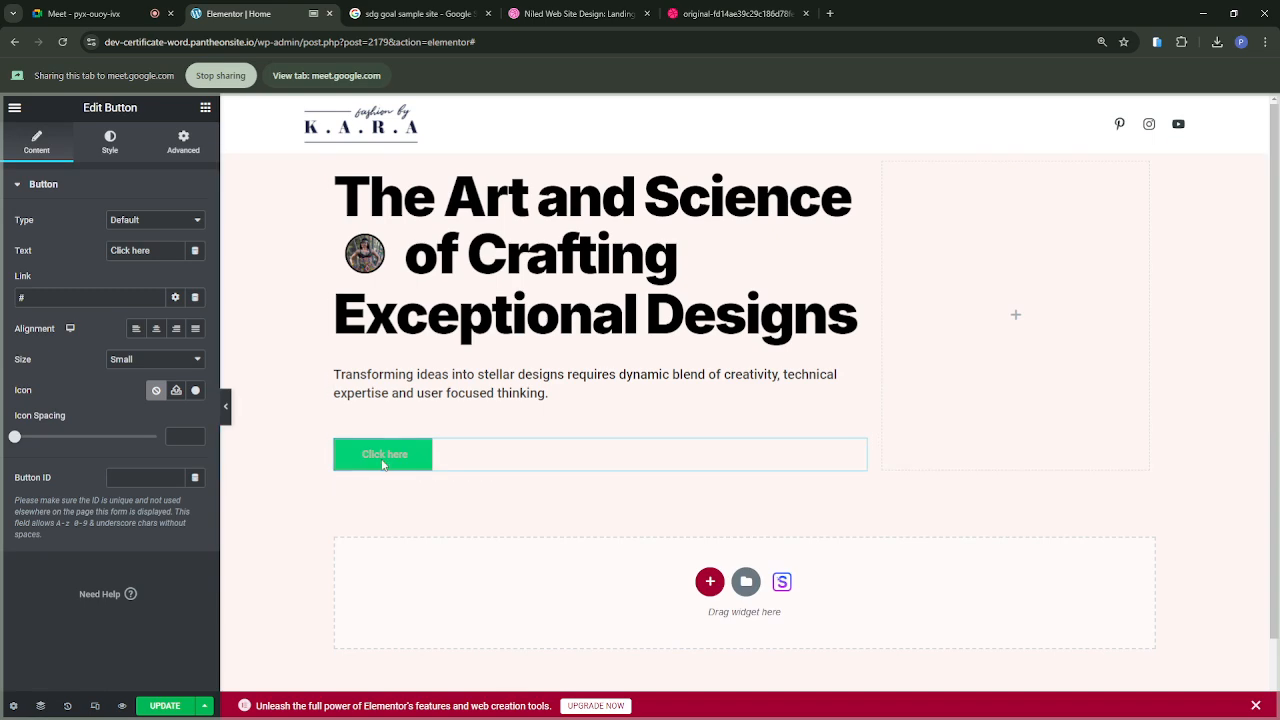
# Step: Check the button label in the Niled reference design, and change the button's text to "Discover" on the Elementor page
pyautogui.moveTo(35, 297); pyautogui.dragTo(2, 288)
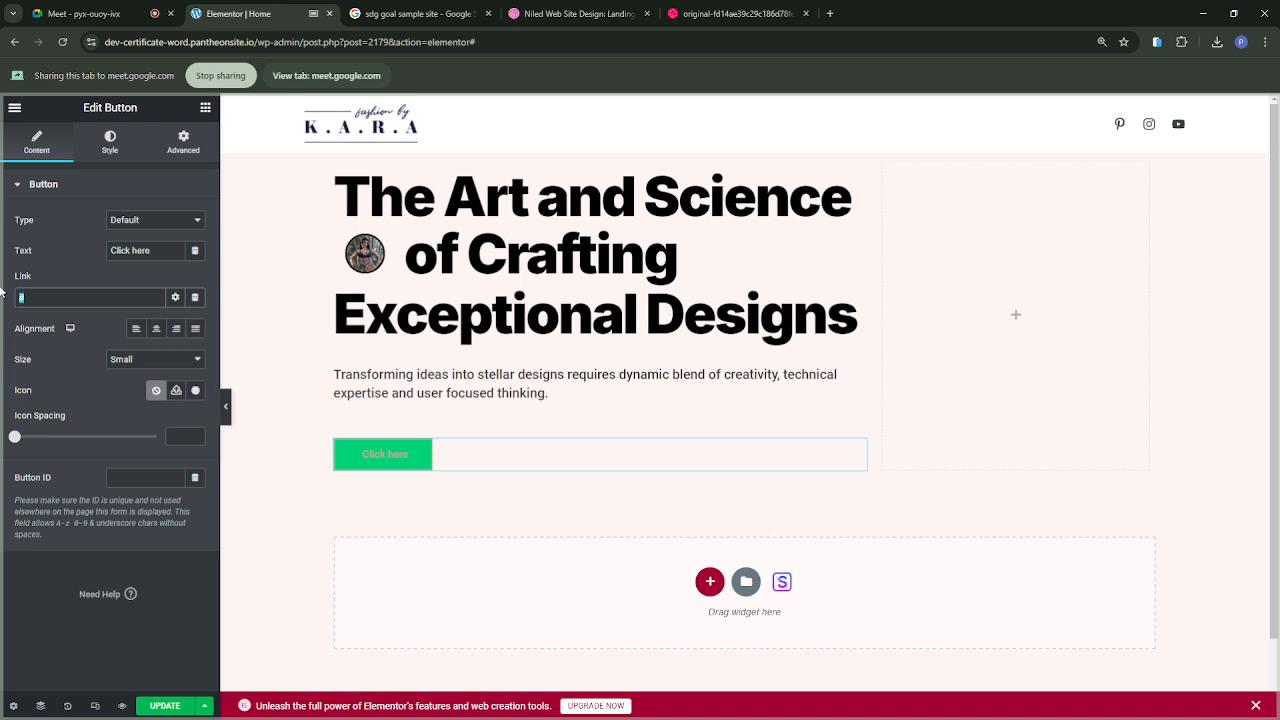
pyautogui.click(67, 267)
pyautogui.click(153, 250)
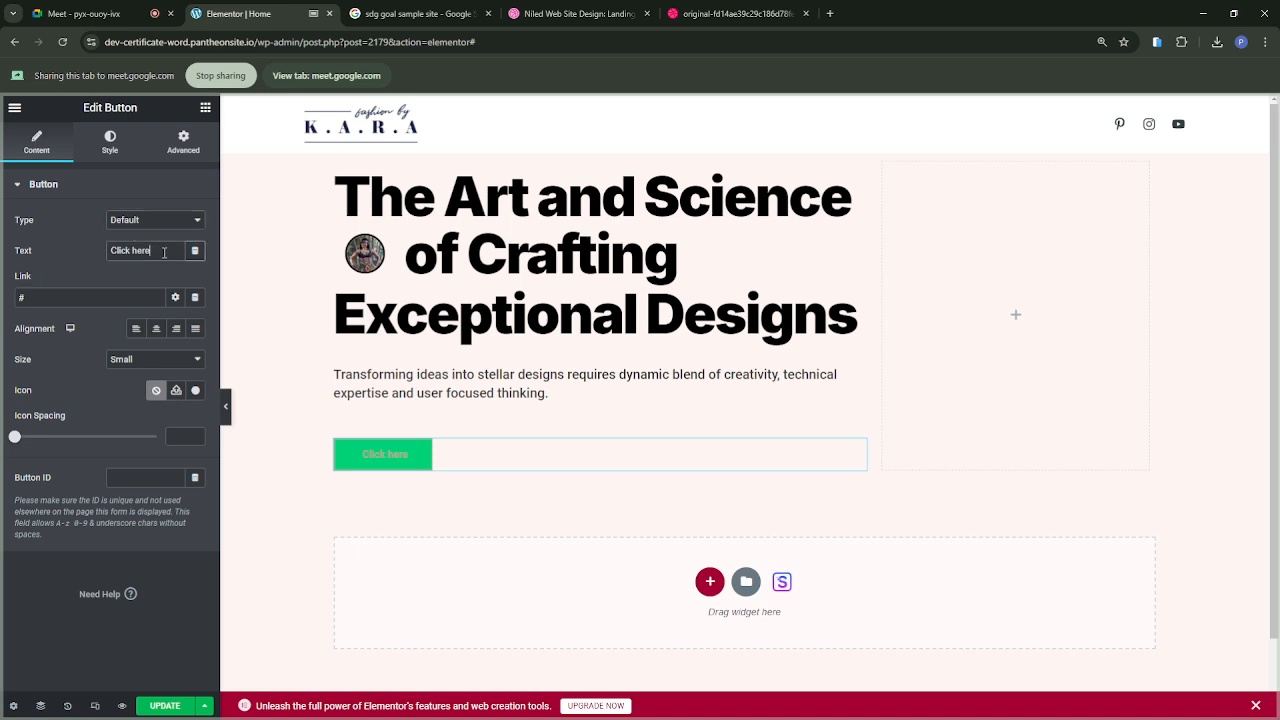
pyautogui.click(711, 16)
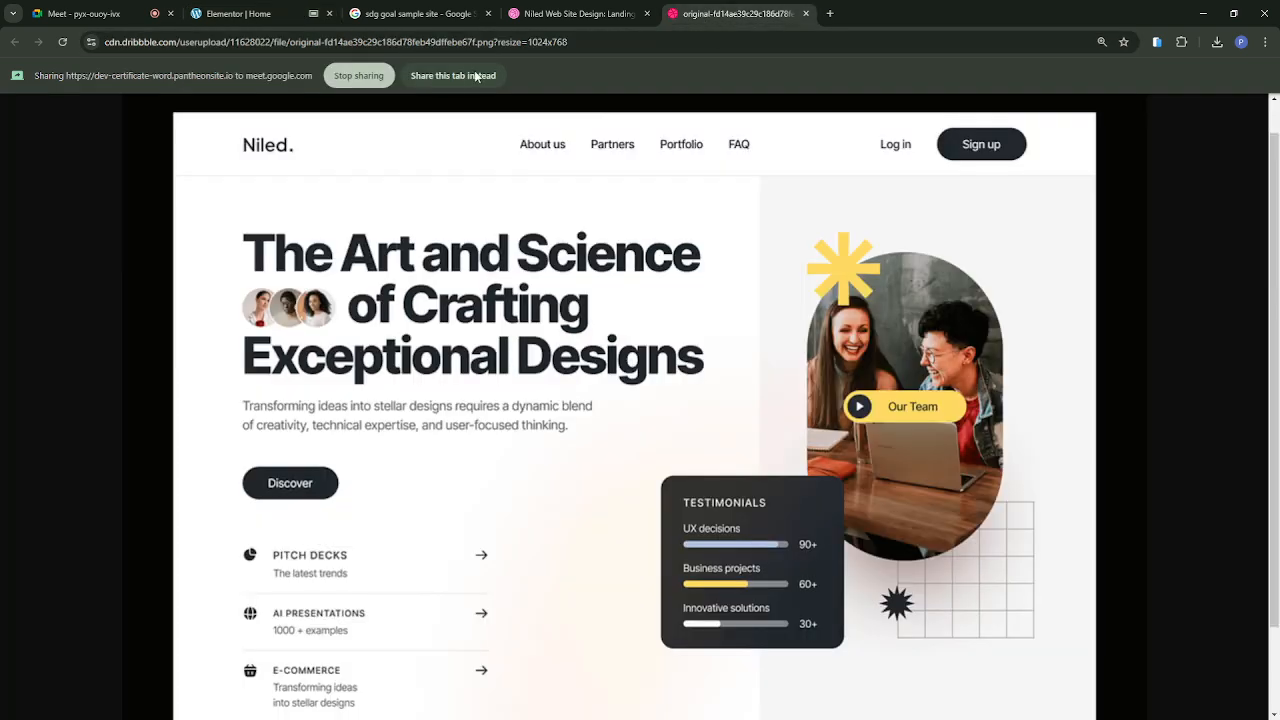
pyautogui.click(248, 22)
pyautogui.moveTo(158, 250); pyautogui.dragTo(81, 248)
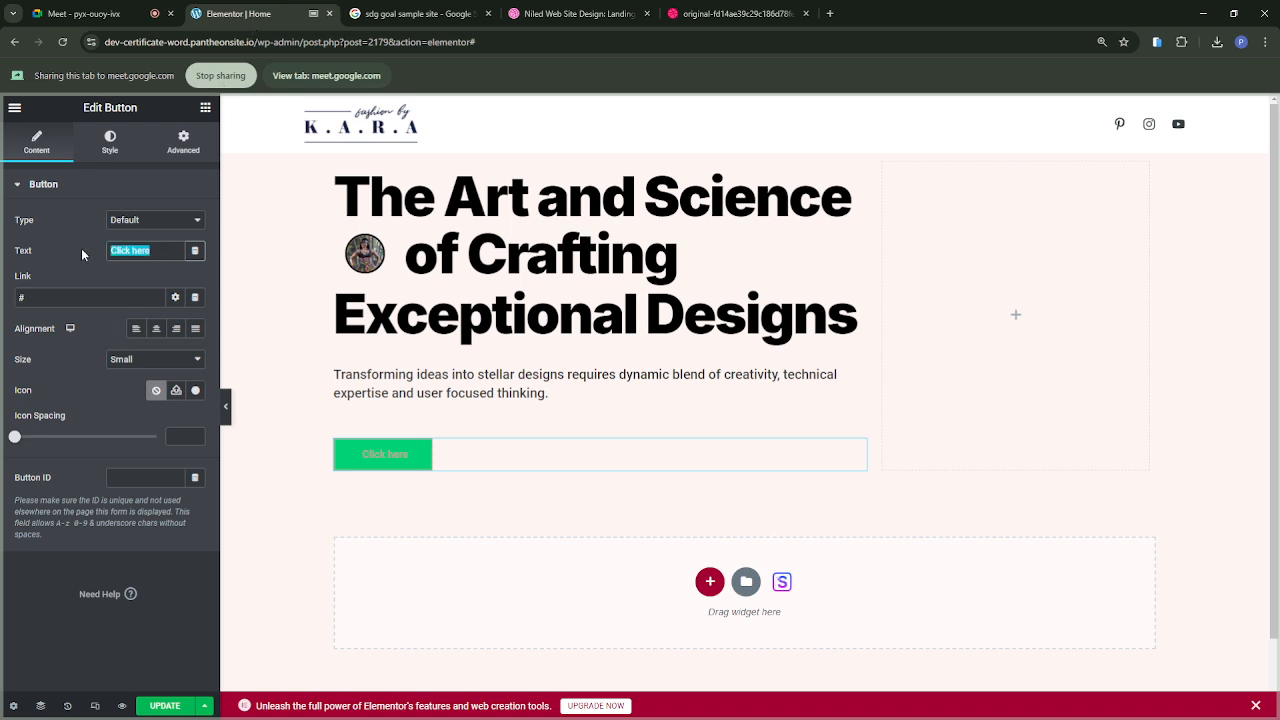
pyautogui.write('Discover')
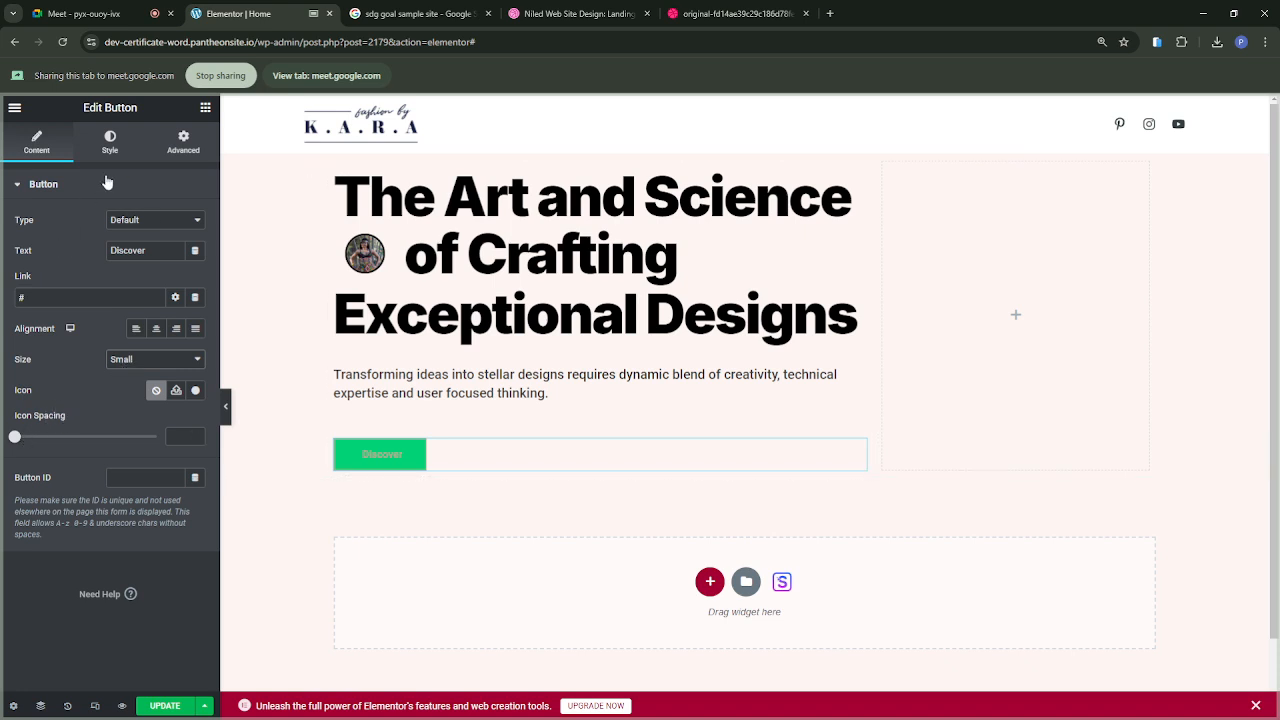
# Step: Try adding an icon from the icon library to the Discover button
pyautogui.click(198, 393)
pyautogui.click(512, 278)
pyautogui.click(1033, 685)
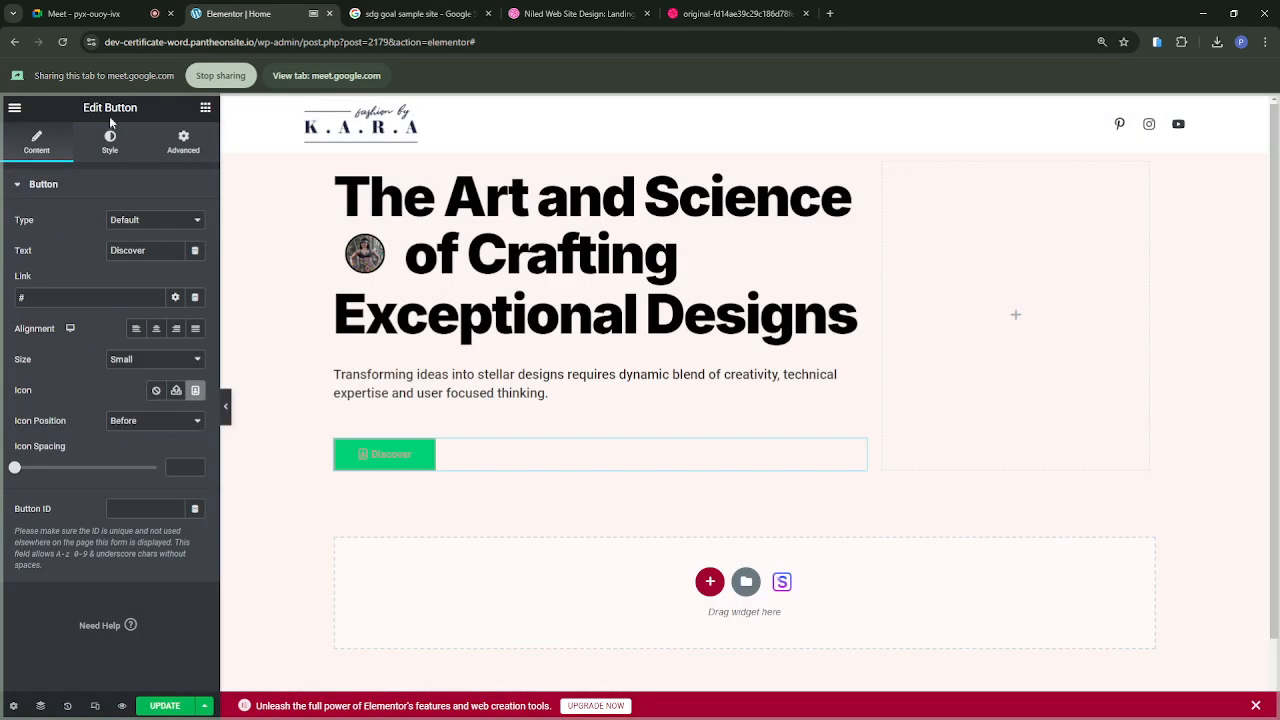
# Step: Try the global Theme Color 1 and Primary as the Discover button's background color, and set it to Theme Color 3
pyautogui.click(110, 142)
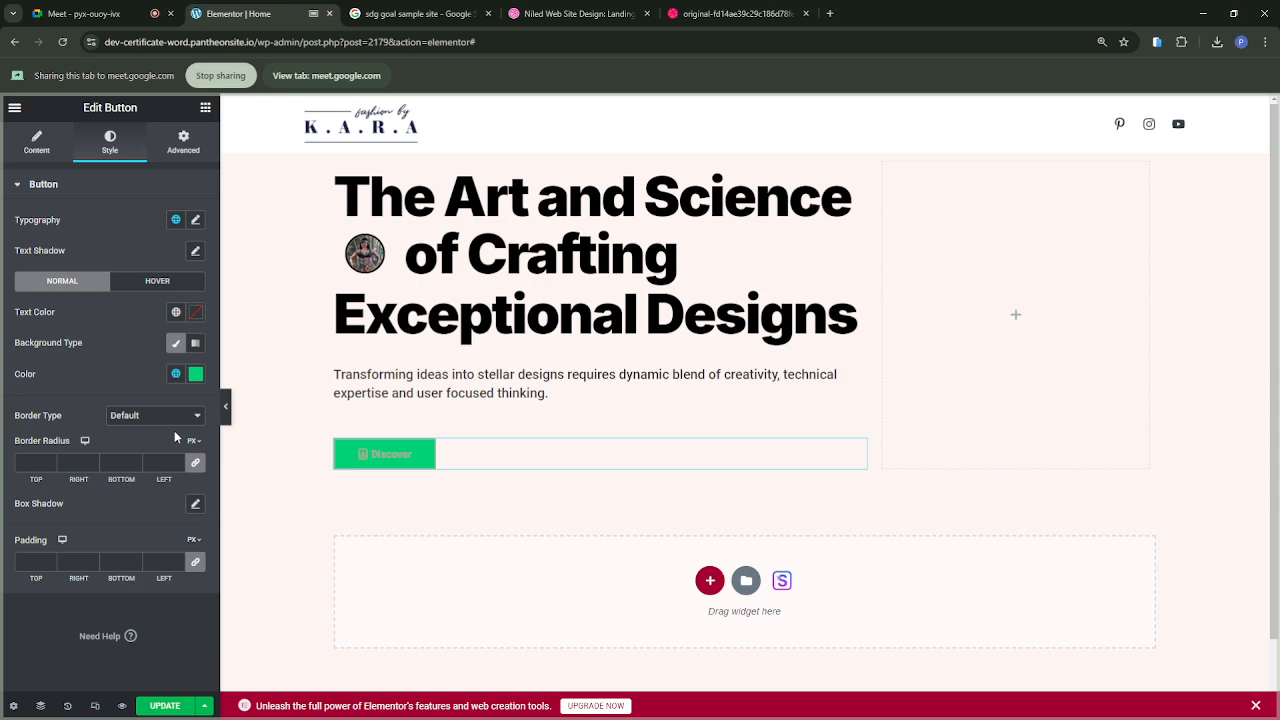
pyautogui.click(176, 375)
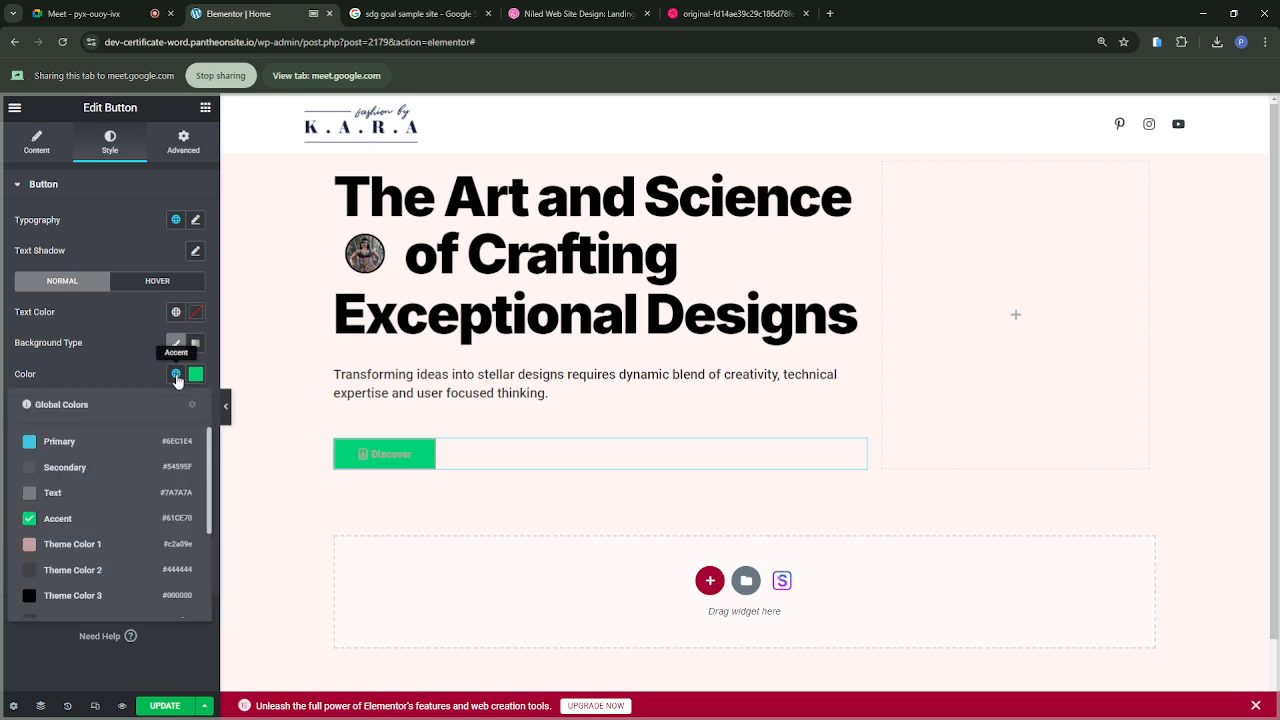
pyautogui.click(68, 546)
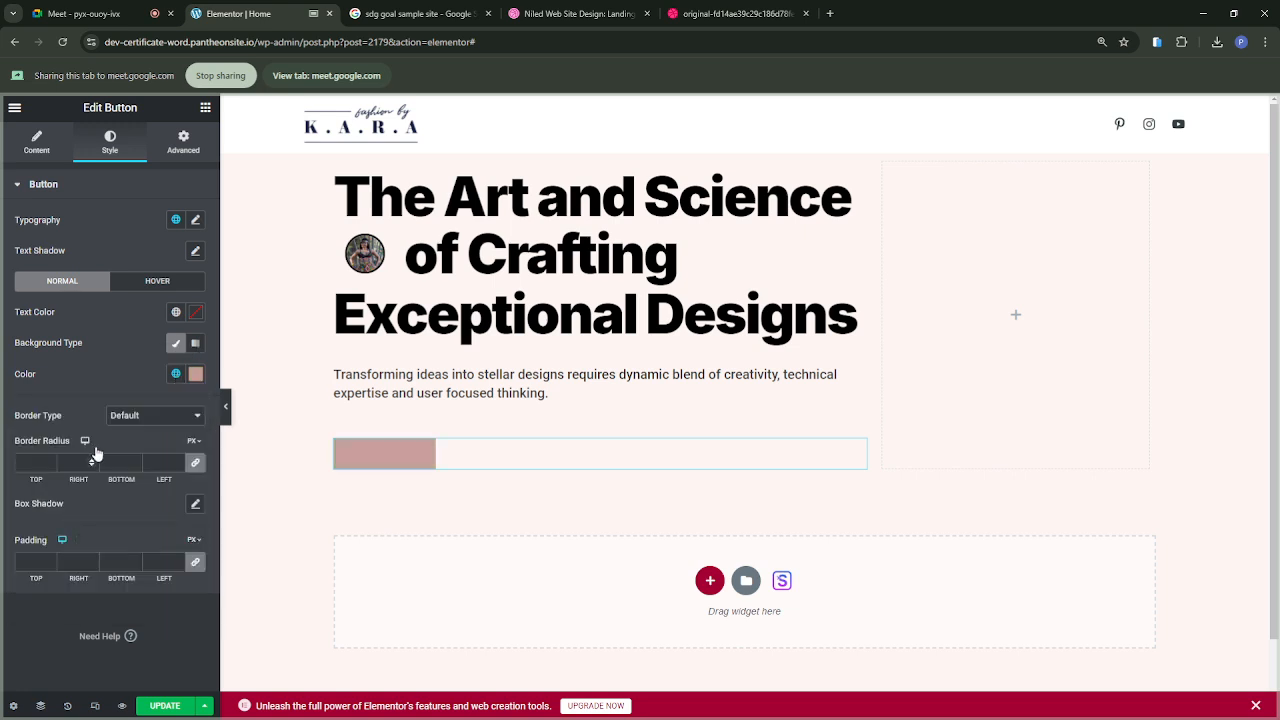
pyautogui.click(176, 374)
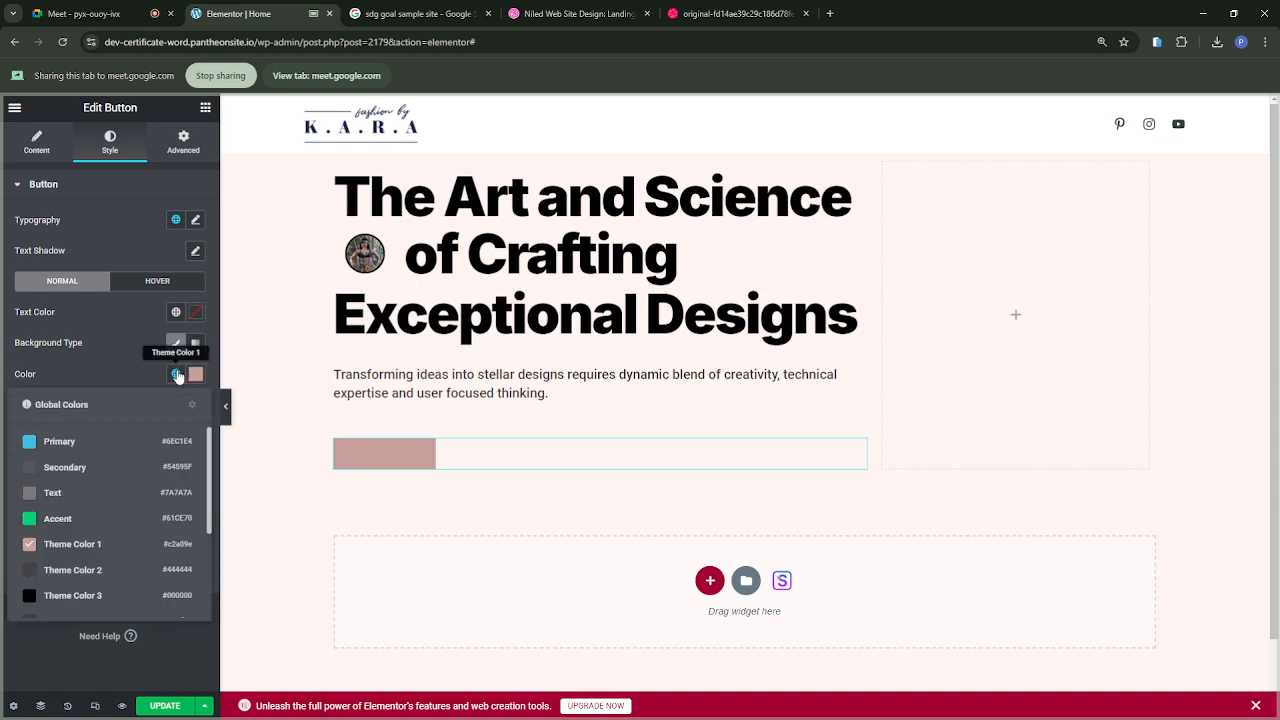
pyautogui.click(99, 444)
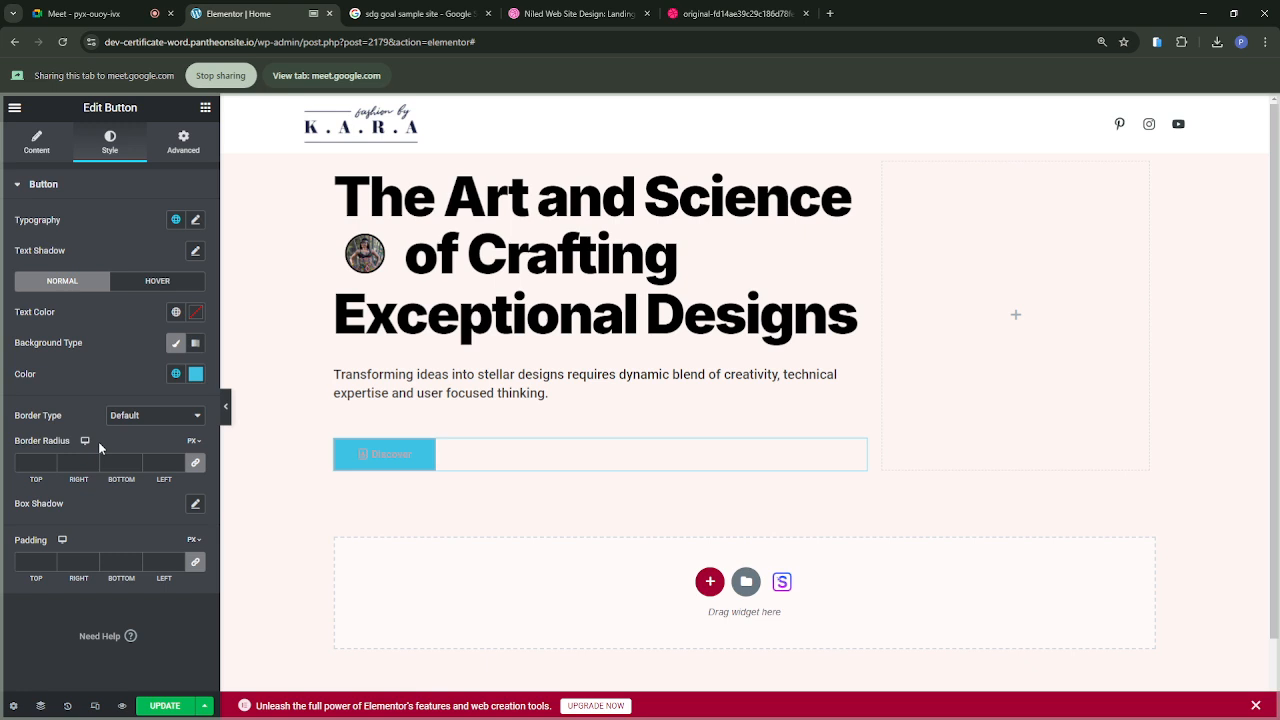
pyautogui.click(176, 374)
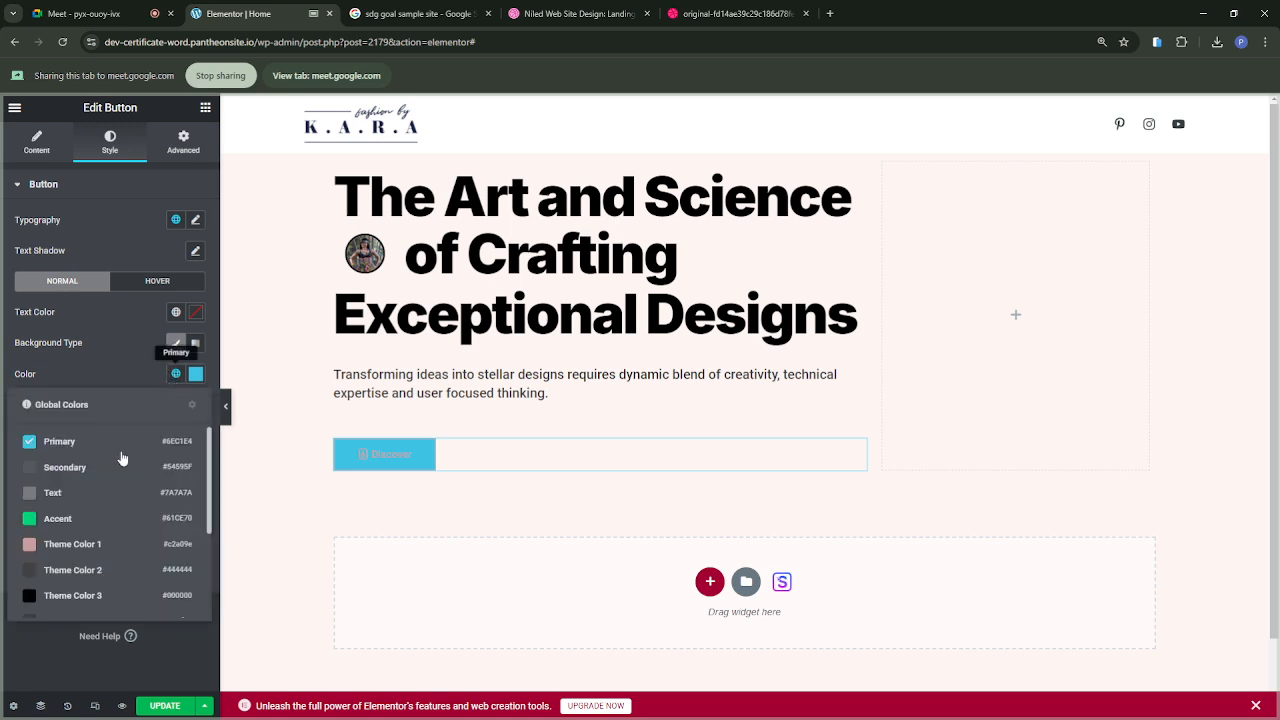
pyautogui.click(64, 601)
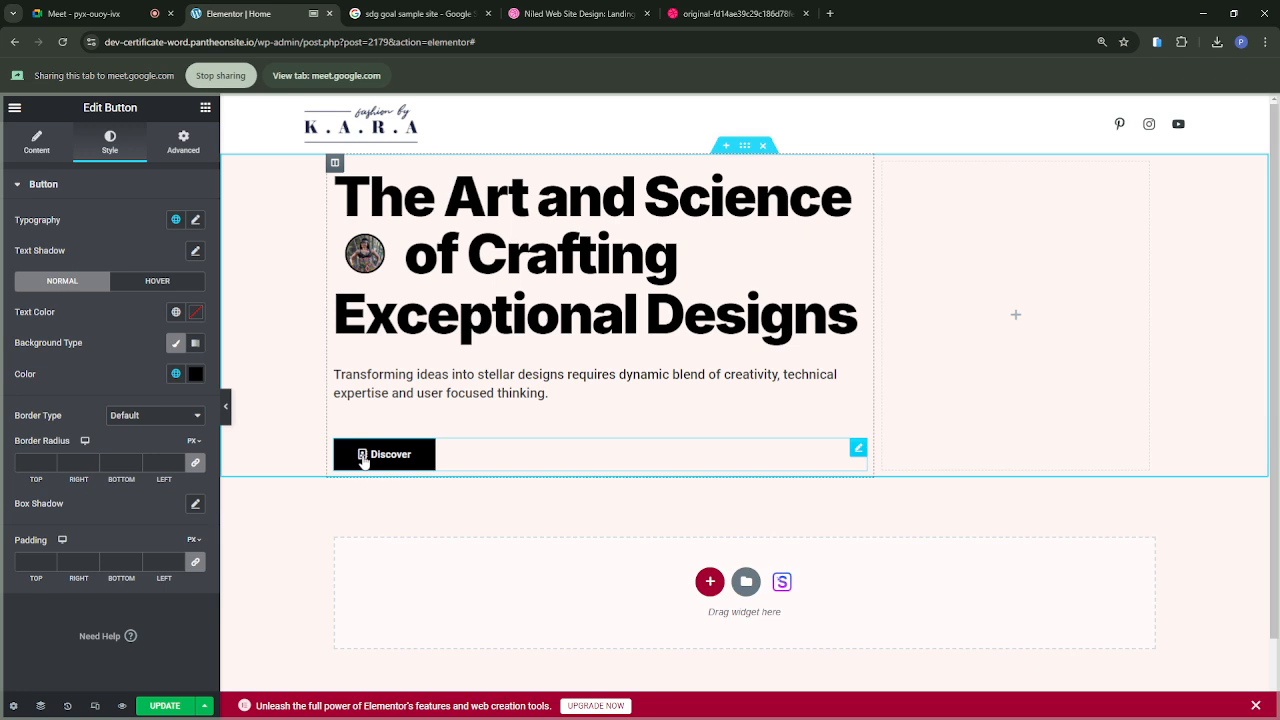
# Step: Remove the icon from the Discover button, and examine the button's hover style settings
pyautogui.click(47, 144)
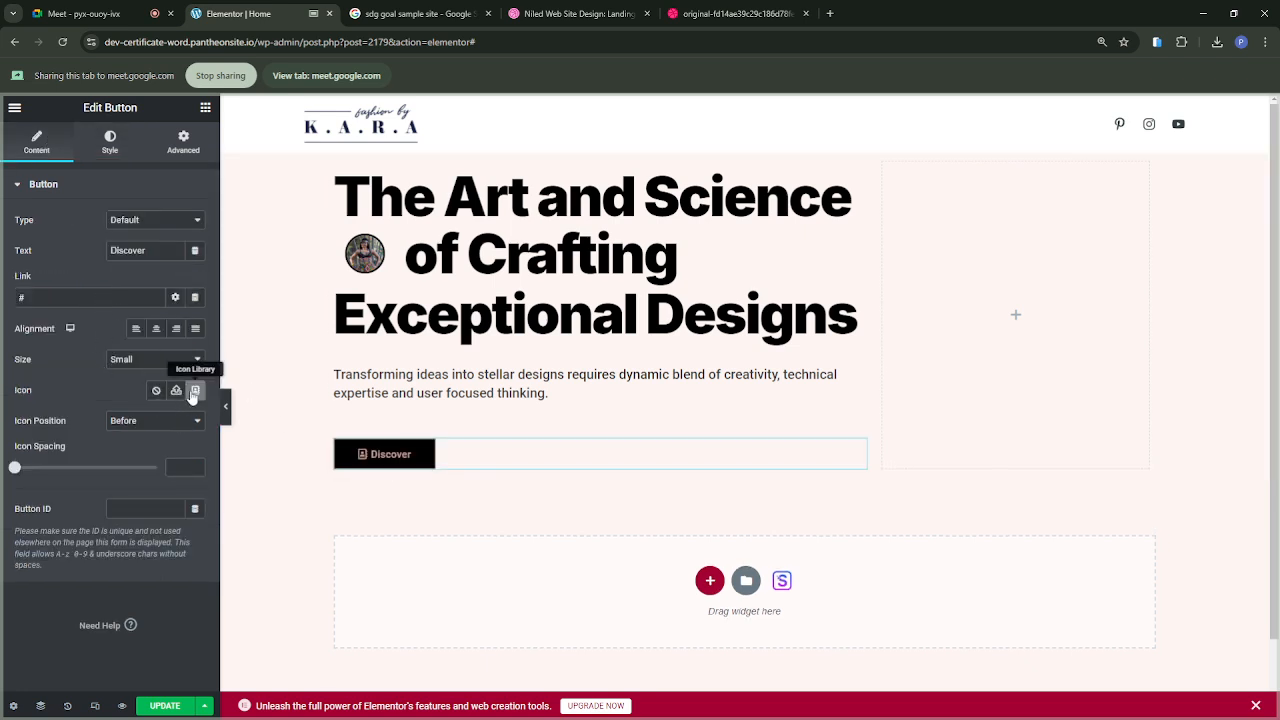
pyautogui.click(156, 392)
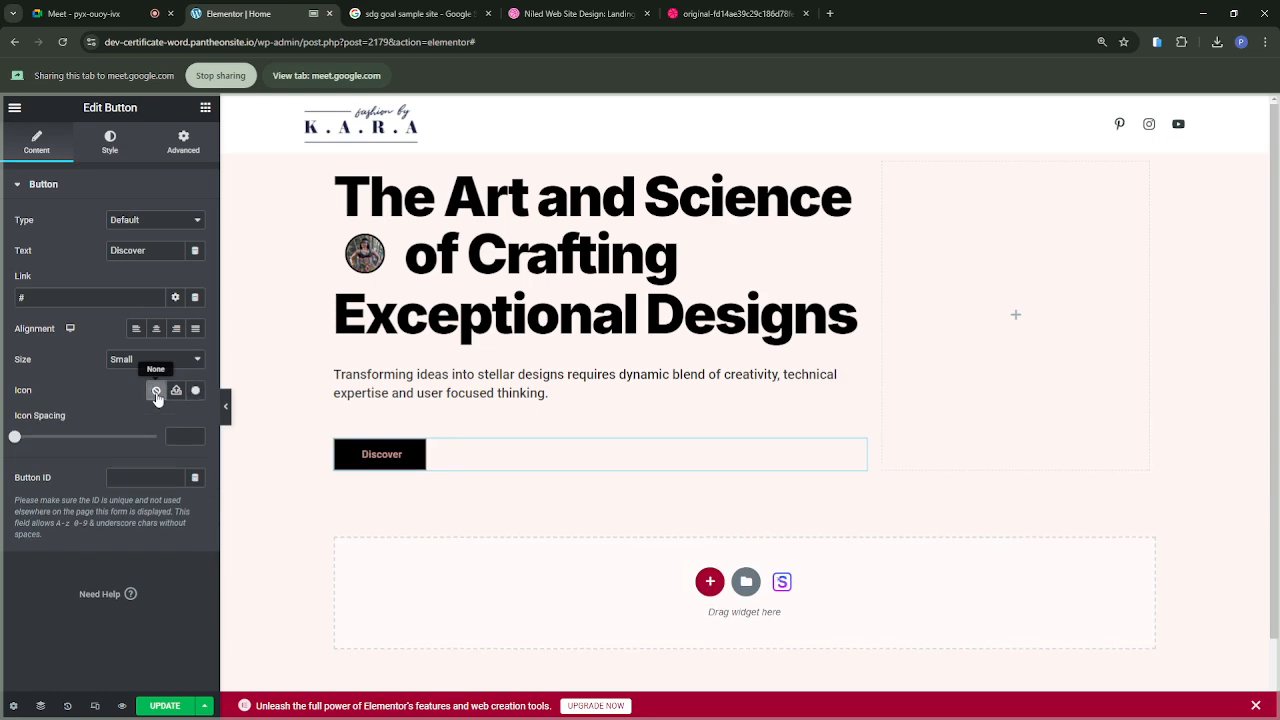
pyautogui.click(111, 143)
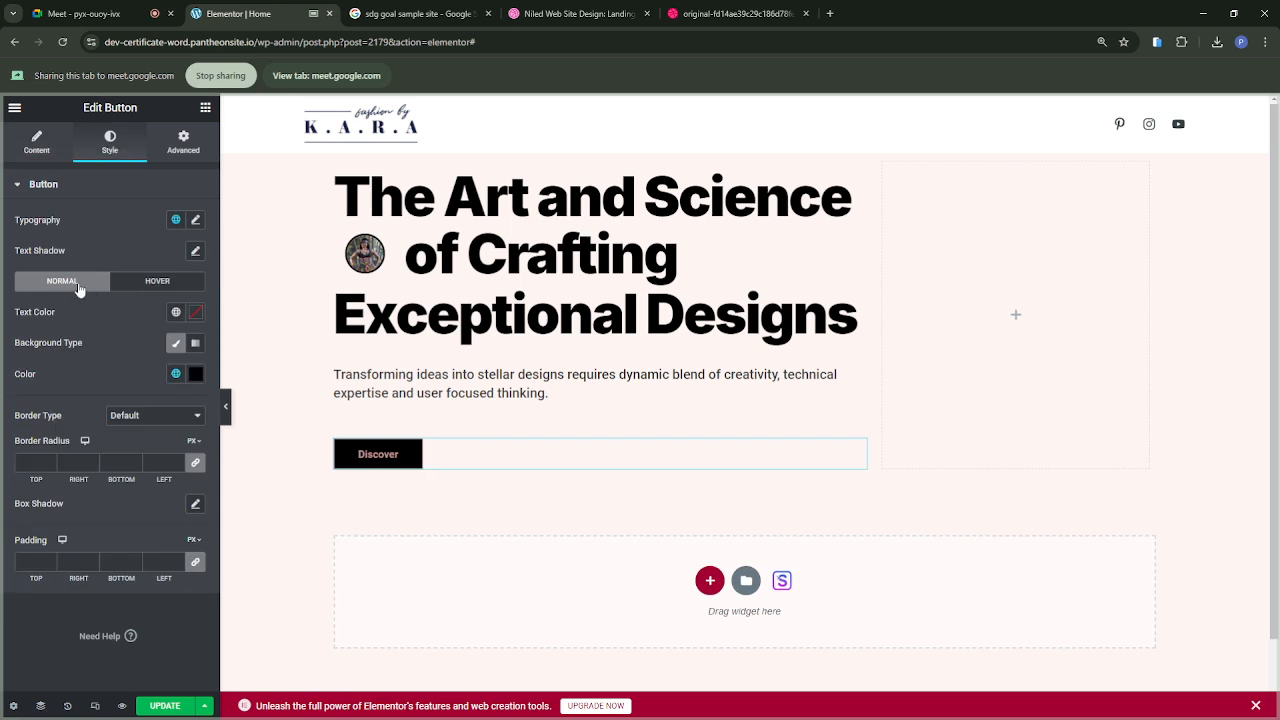
pyautogui.click(149, 291)
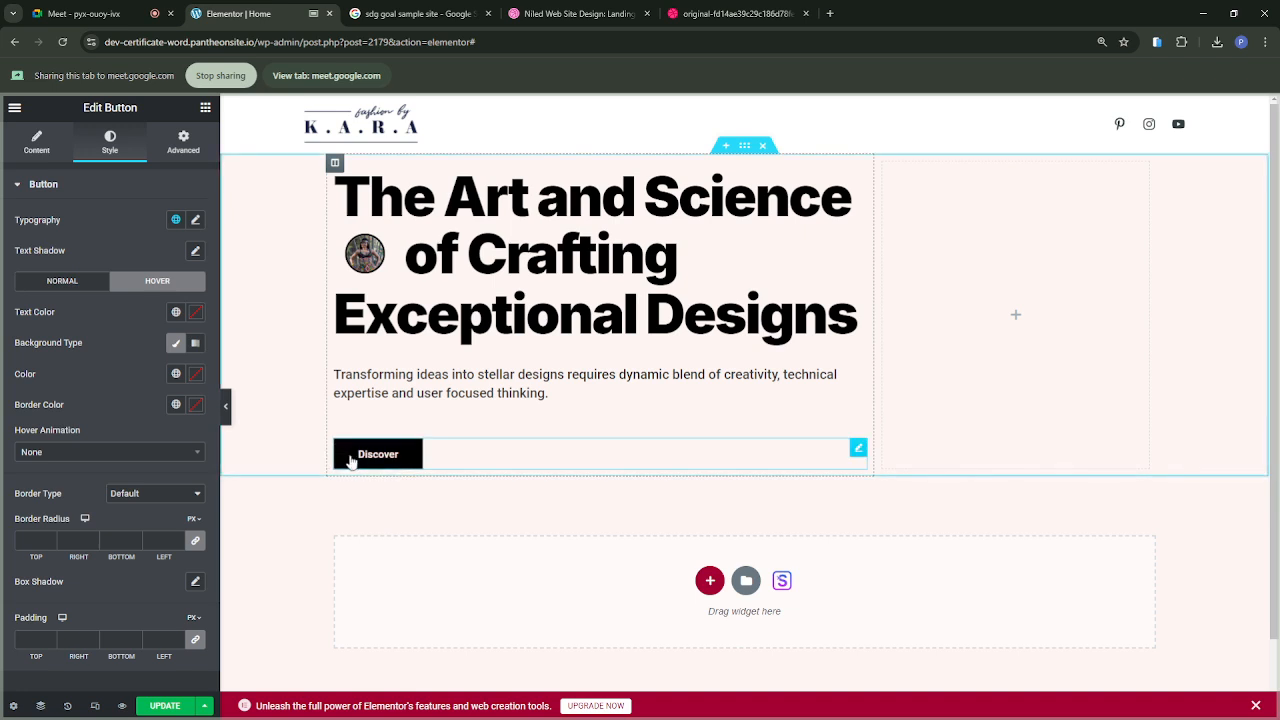
pyautogui.click(60, 284)
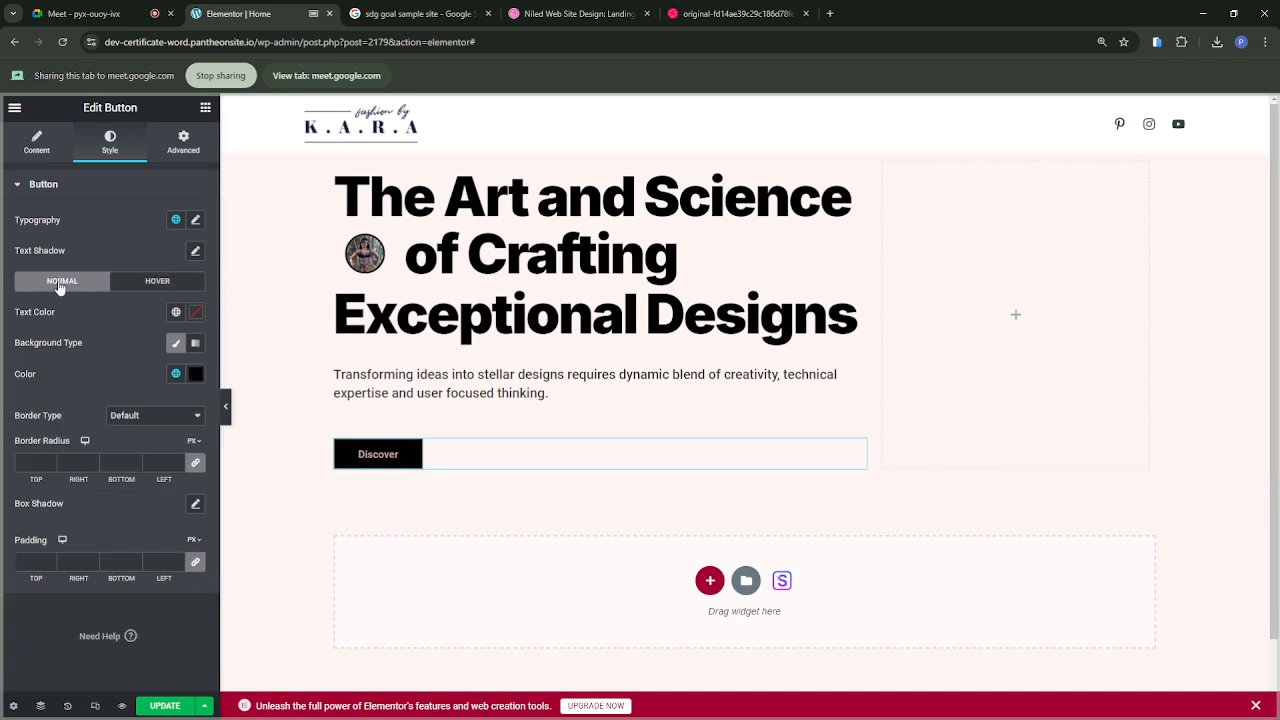
# Step: Check the reference design and the paragraph's typography, and set the Discover button's font size to 18 px
pyautogui.click(747, 17)
pyautogui.click(230, 17)
pyautogui.click(195, 220)
pyautogui.moveTo(32, 335); pyautogui.dragTo(35, 338)
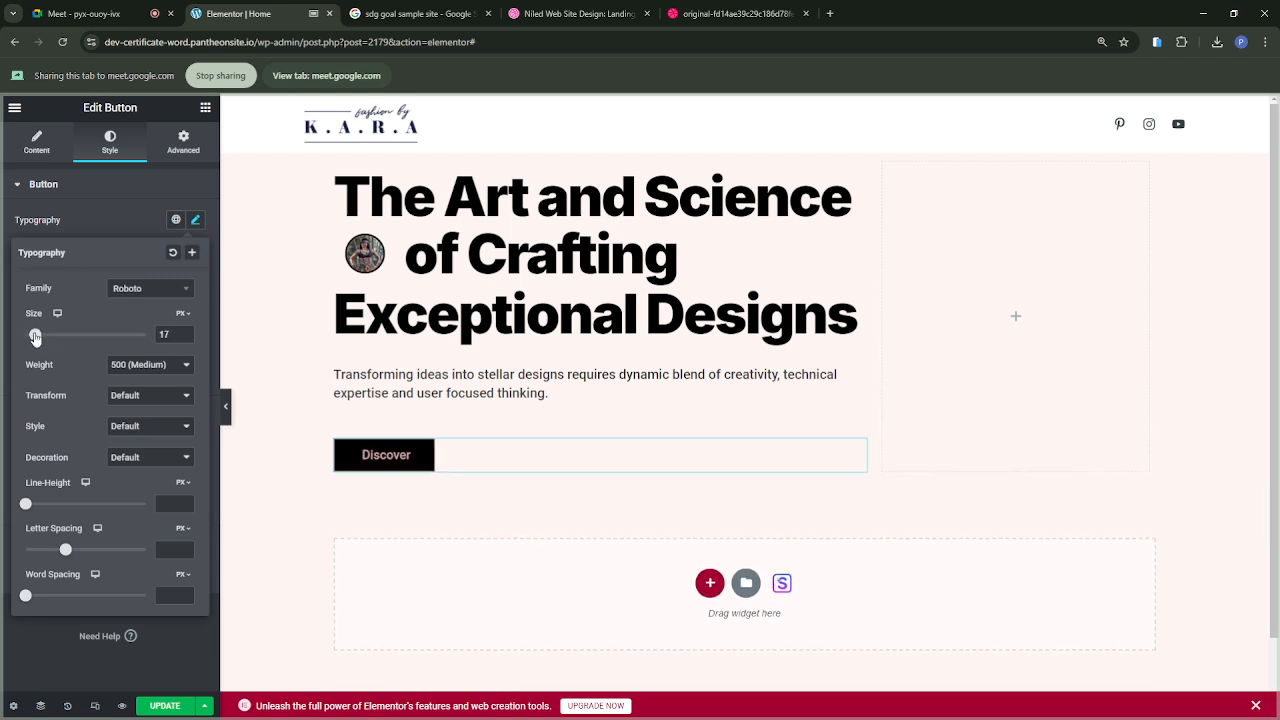
pyautogui.click(375, 387)
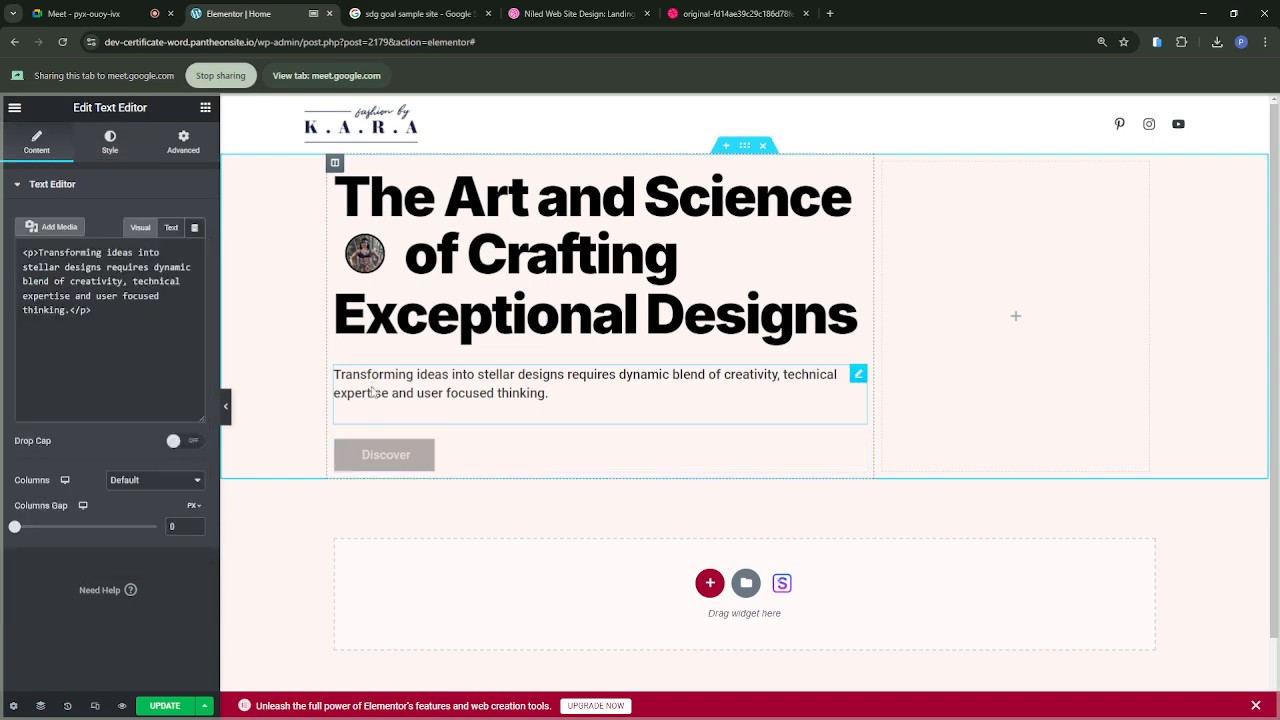
pyautogui.click(112, 142)
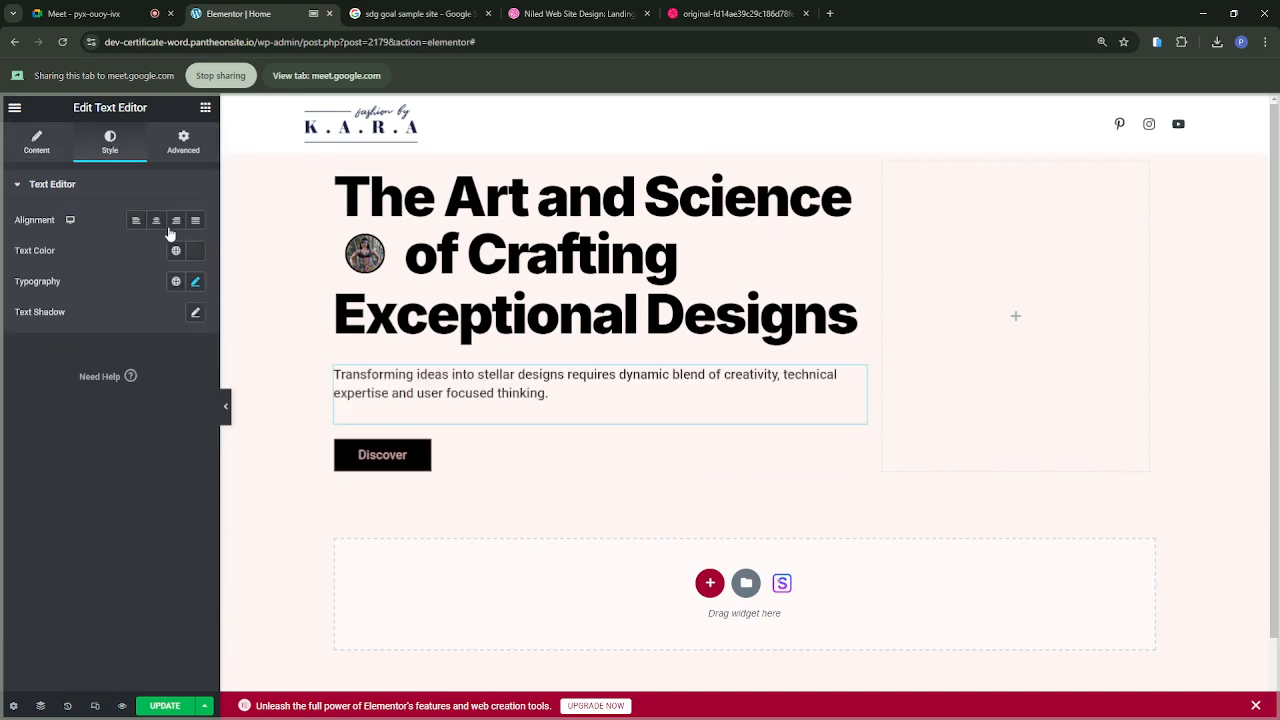
pyautogui.click(196, 282)
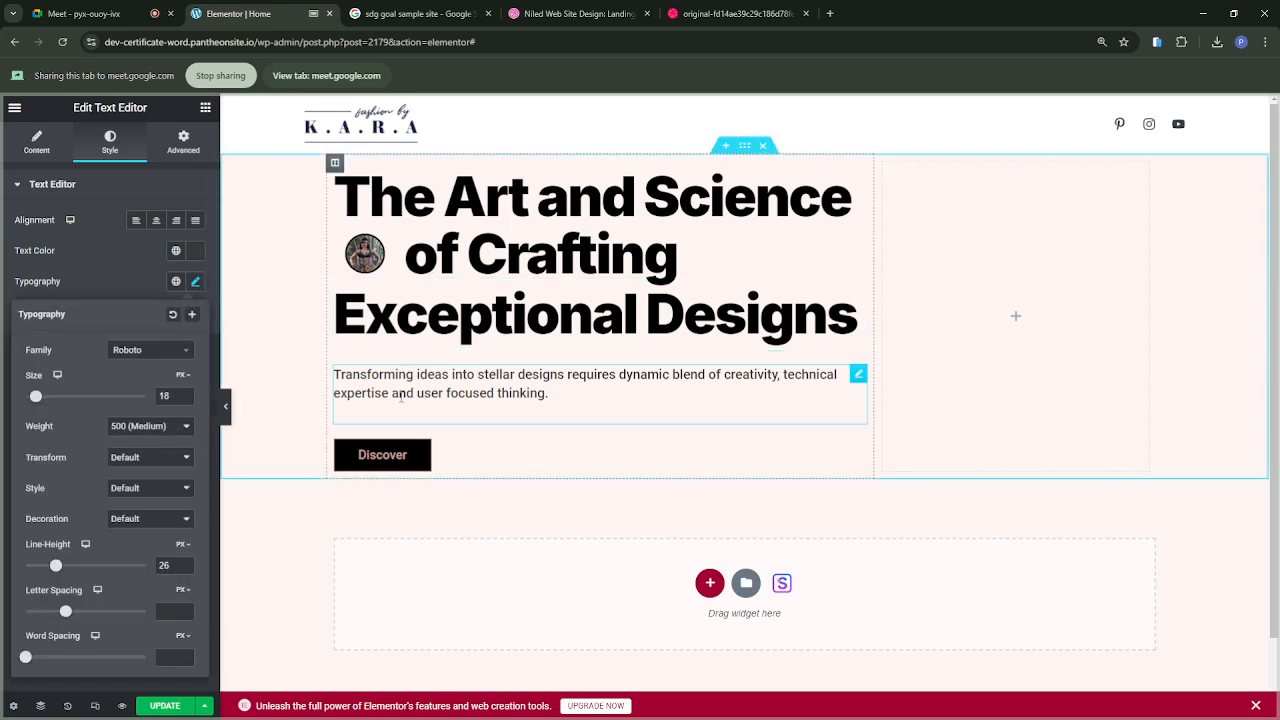
pyautogui.click(372, 455)
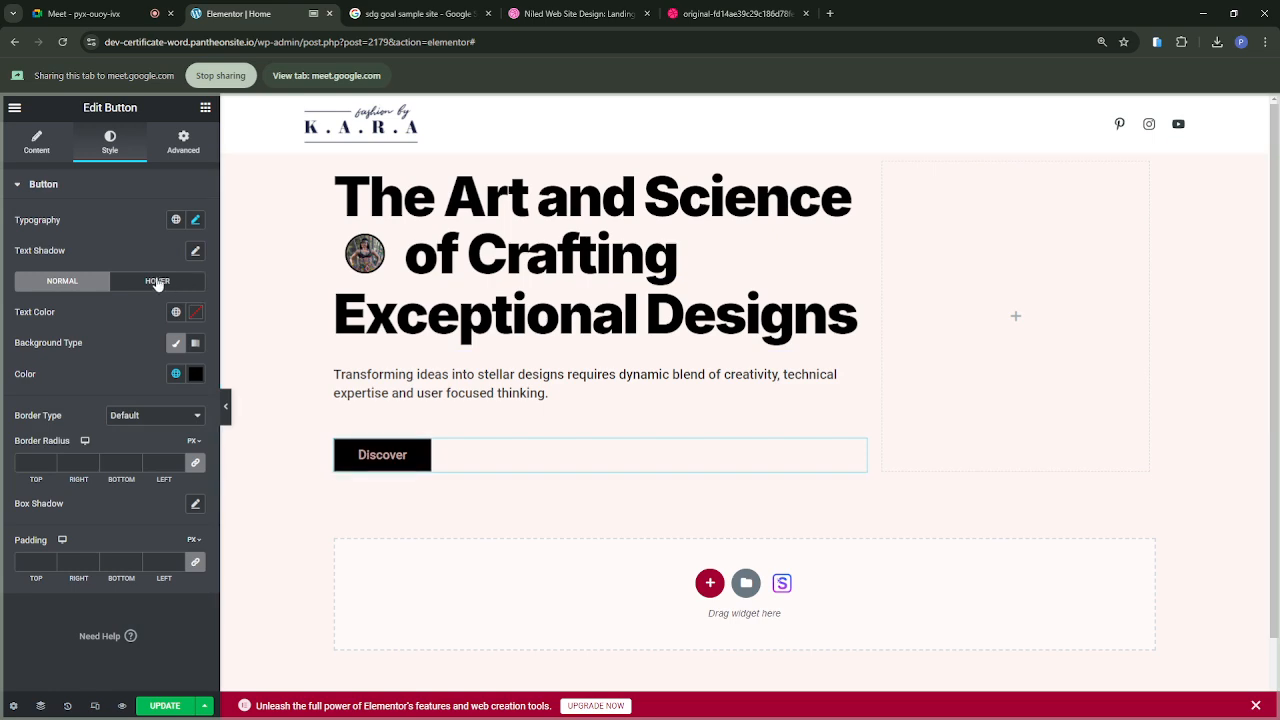
pyautogui.click(195, 219)
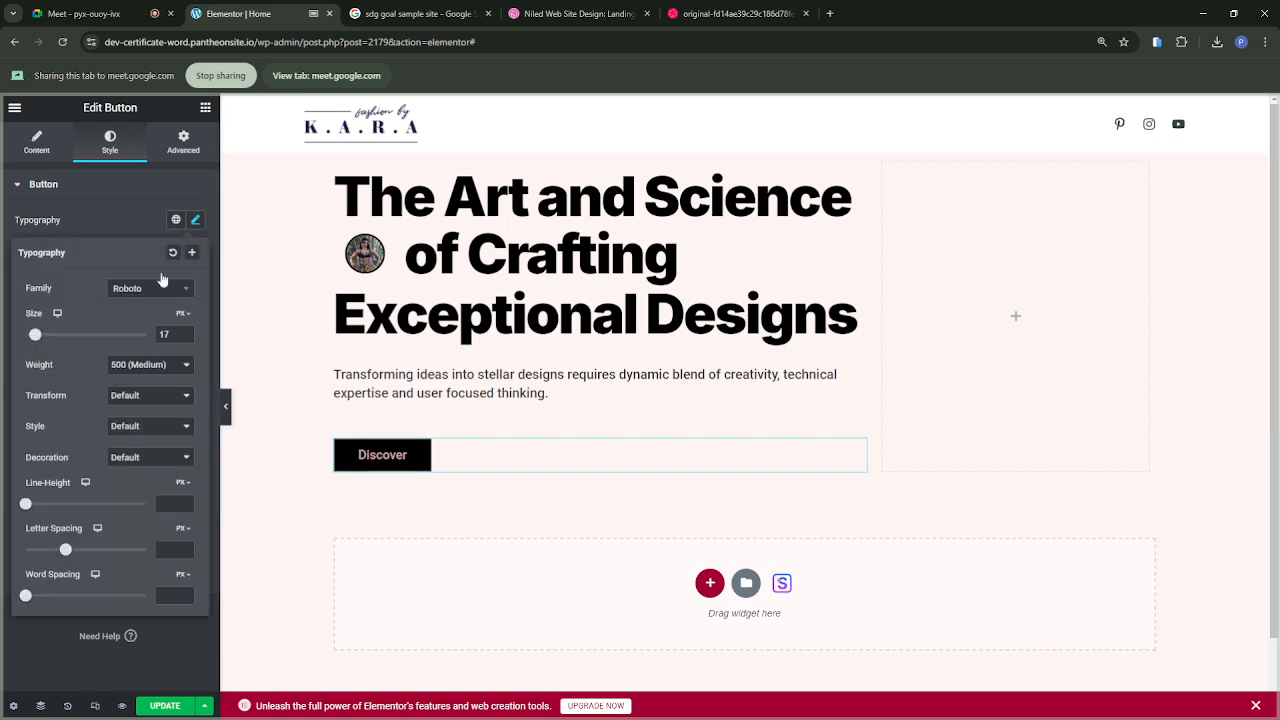
pyautogui.click(185, 330)
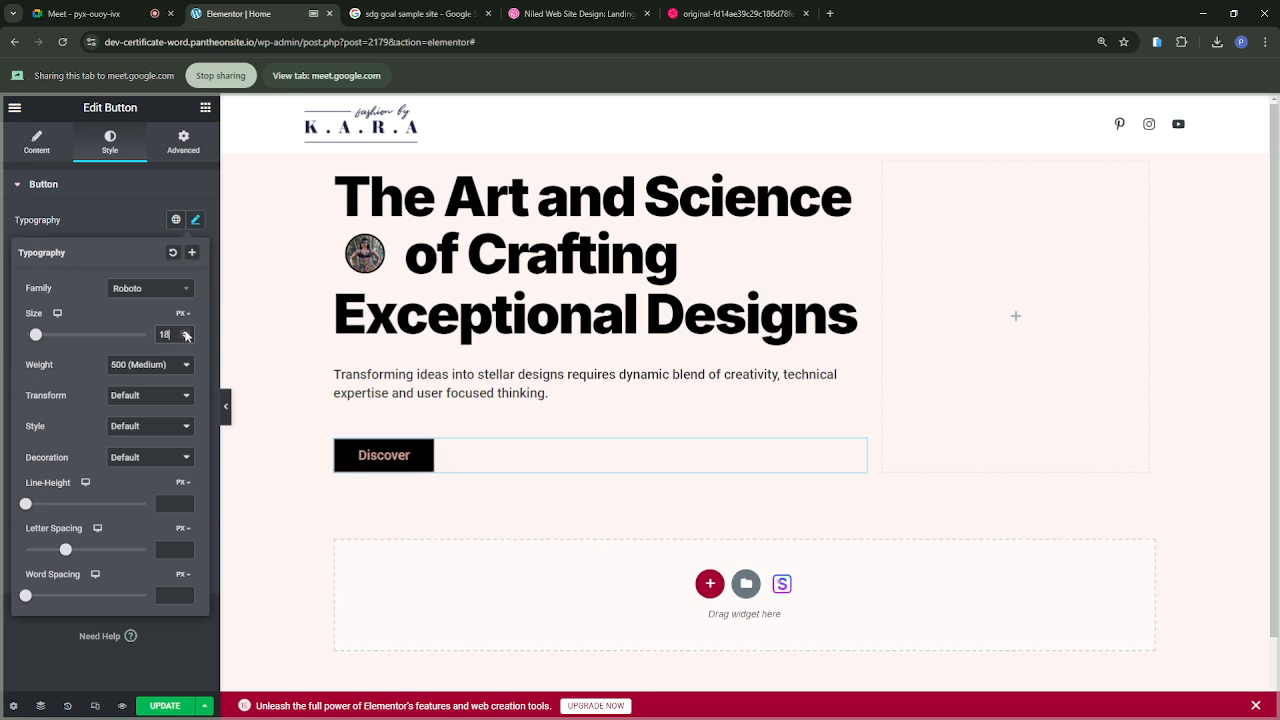
pyautogui.click(86, 223)
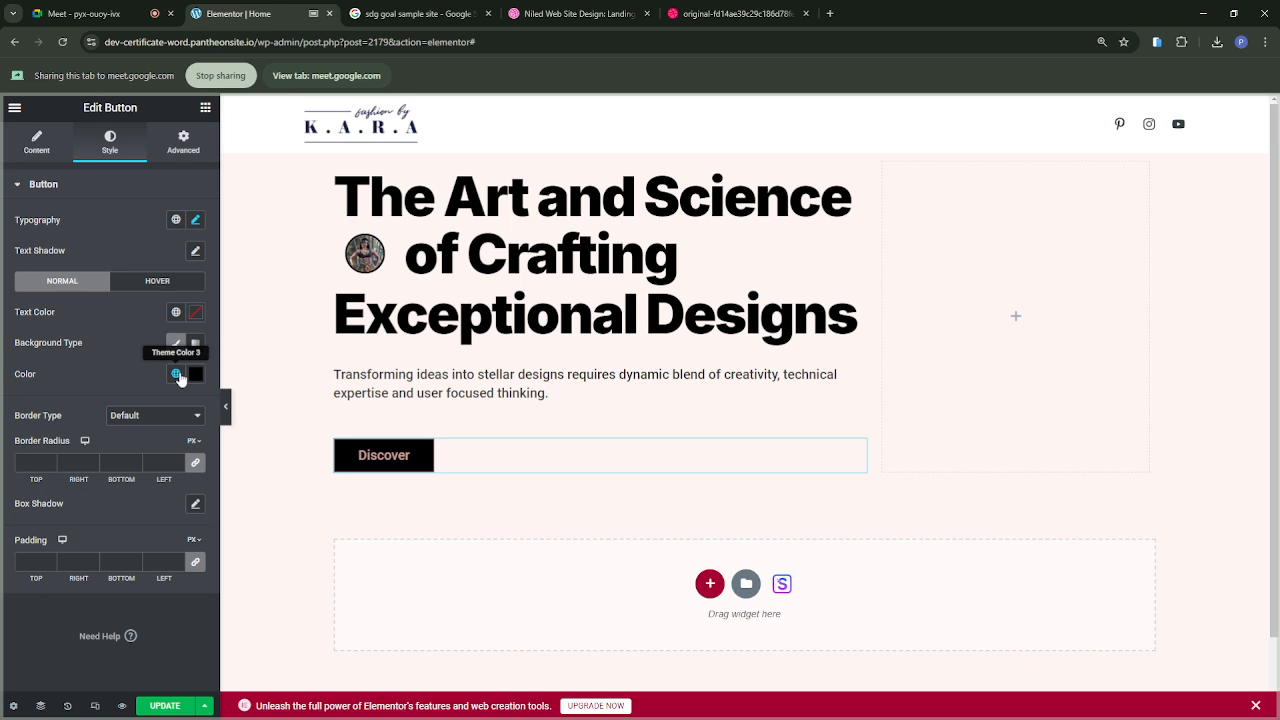
# Step: Set the Discover button's text color to white (#FFFFFF) and its font weight to 400 (Normal)
pyautogui.click(195, 313)
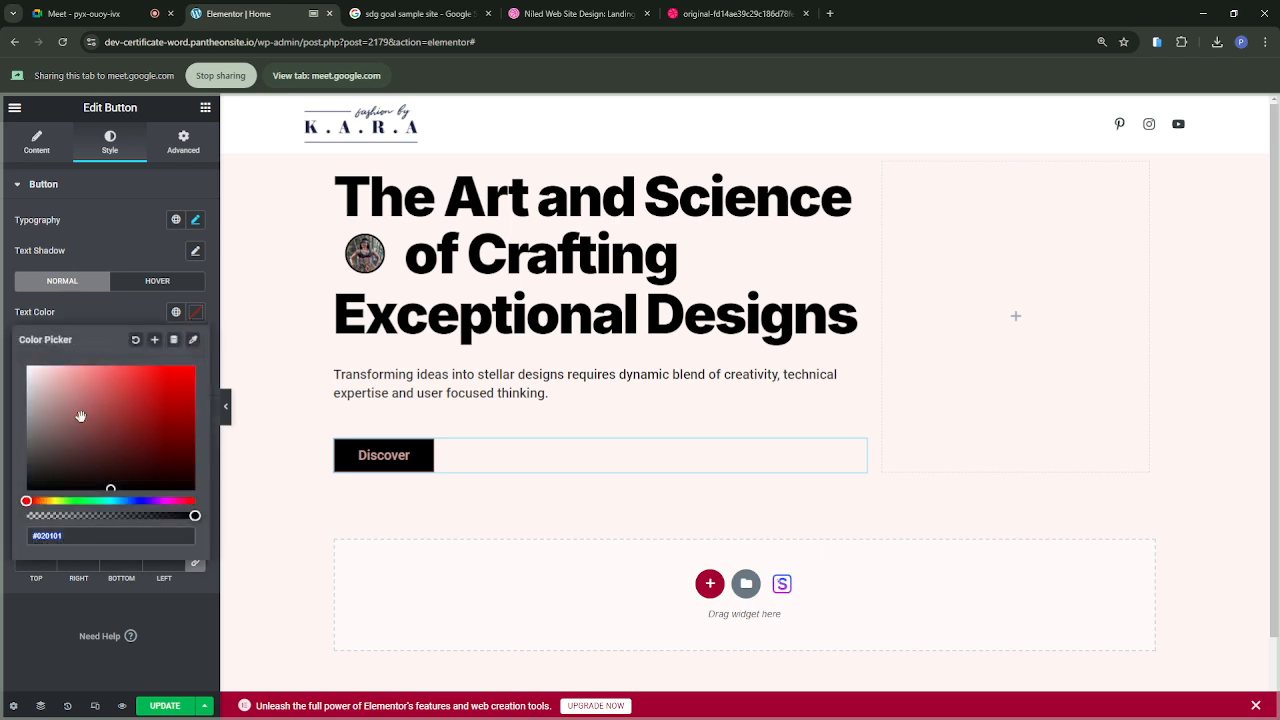
pyautogui.moveTo(47, 377); pyautogui.dragTo(28, 368)
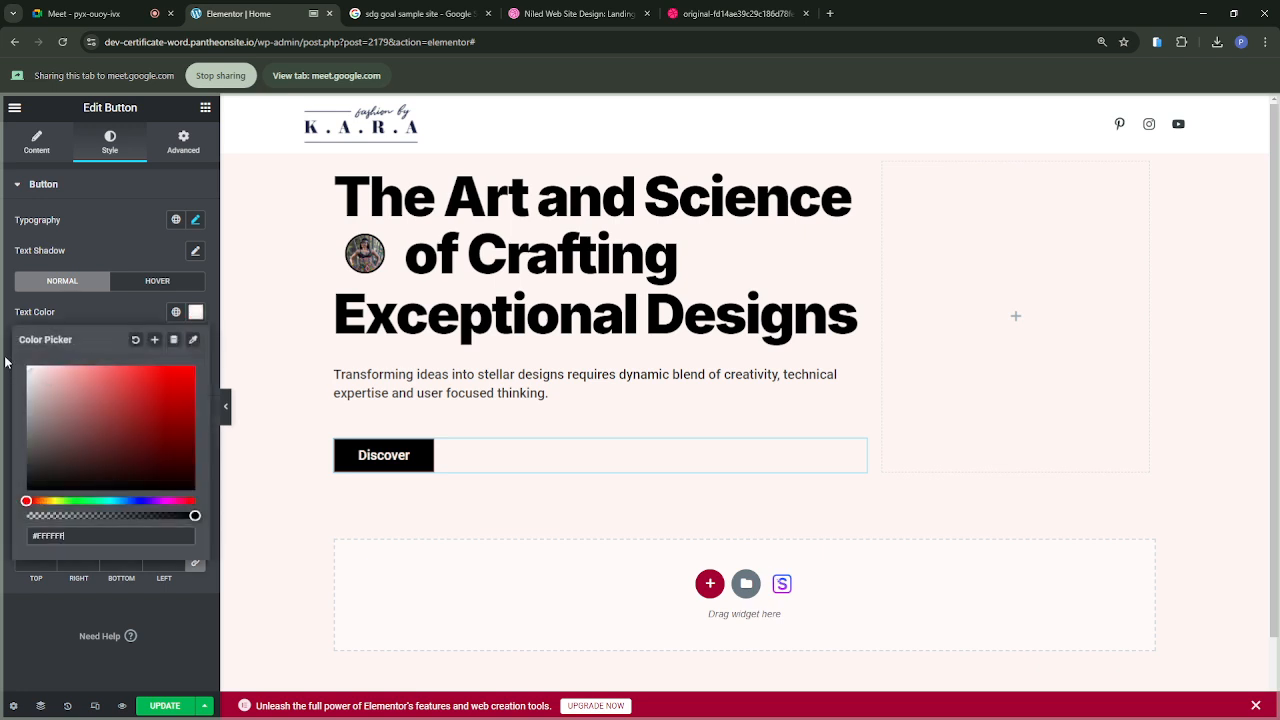
pyautogui.click(94, 316)
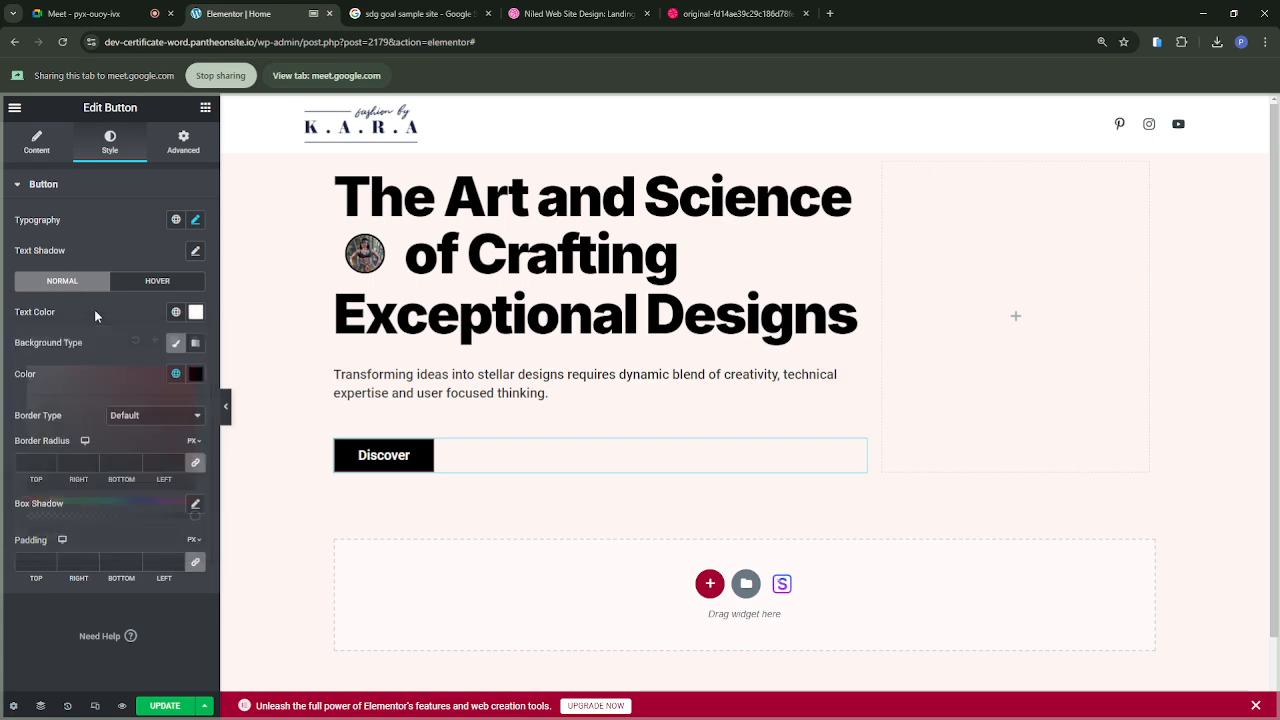
pyautogui.click(195, 220)
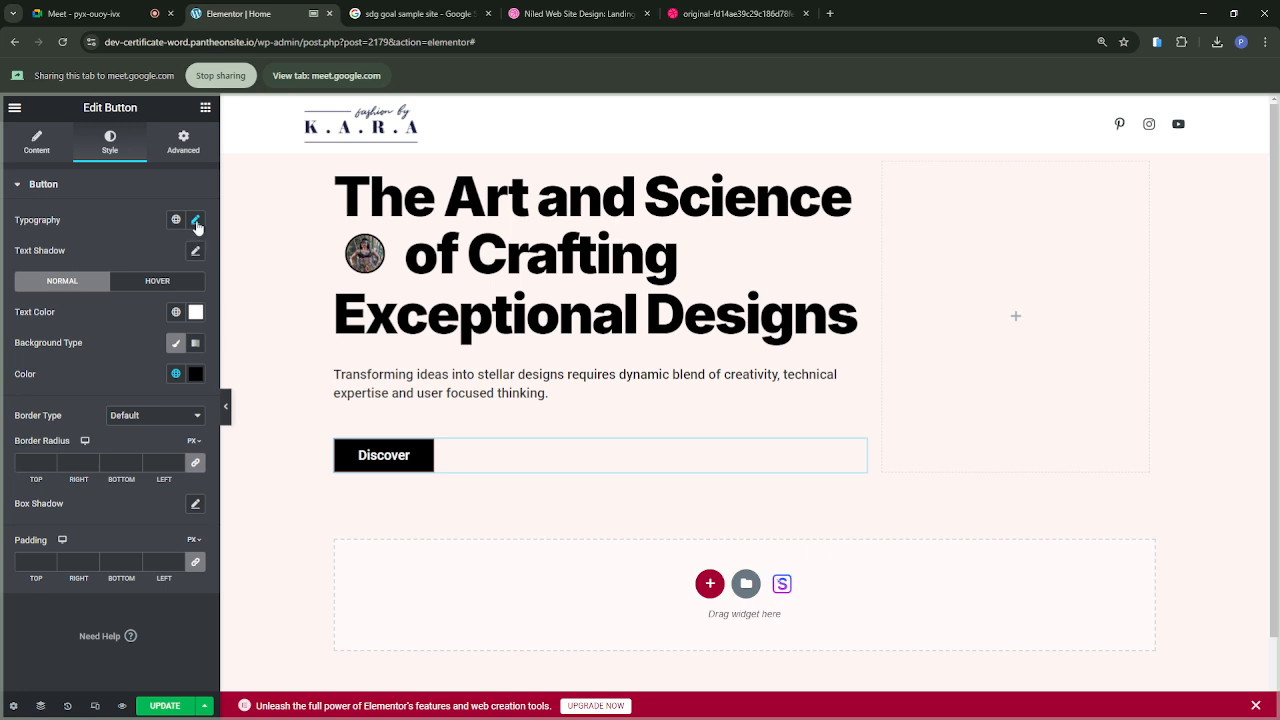
pyautogui.click(150, 366)
pyautogui.click(130, 420)
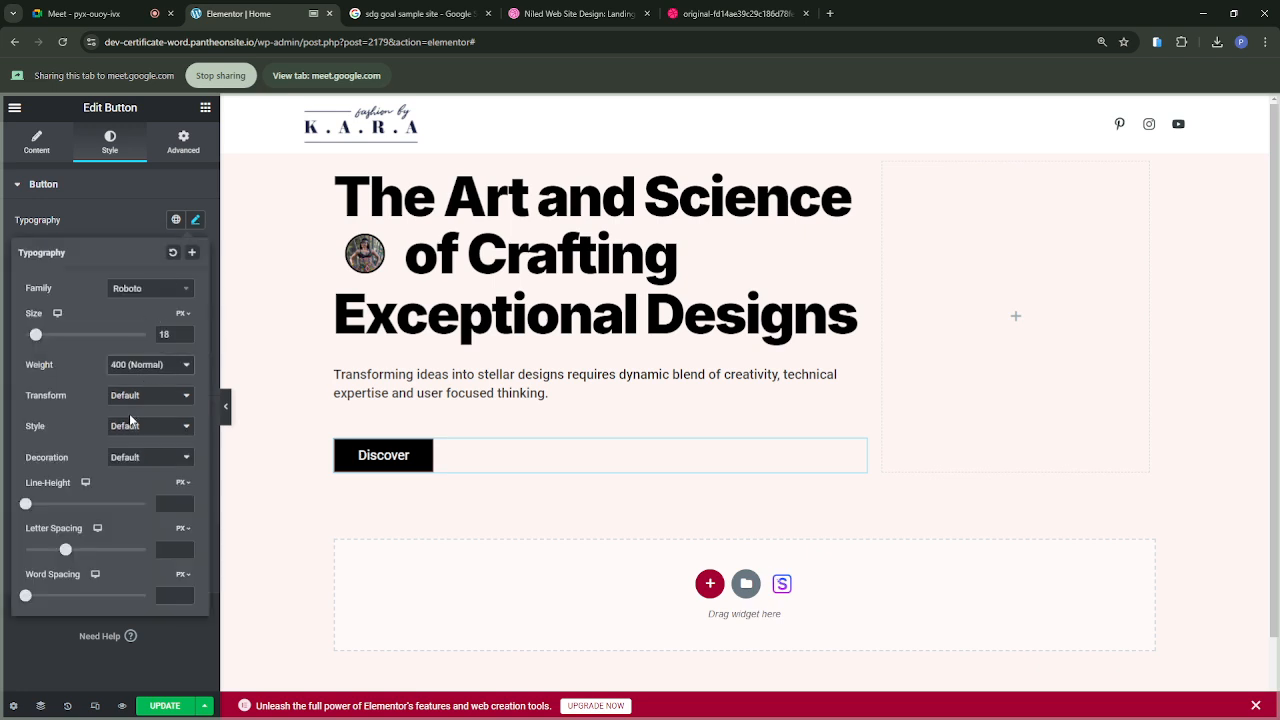
pyautogui.click(125, 221)
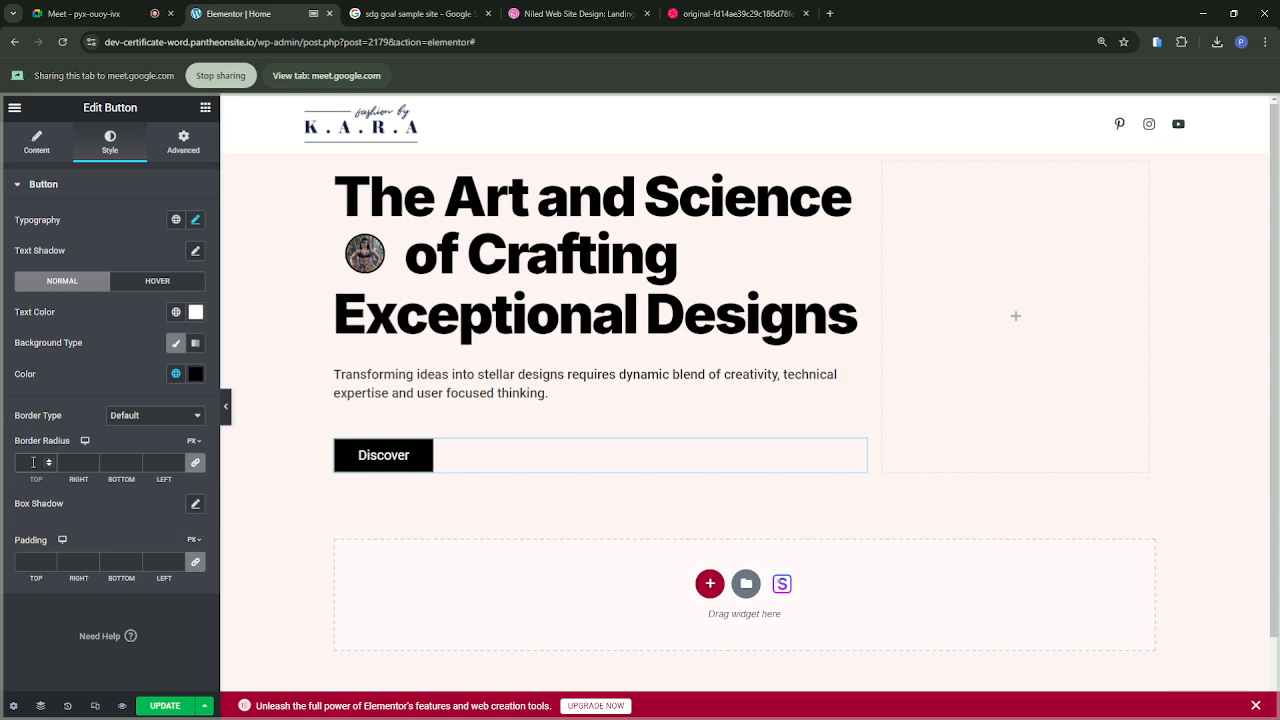
# Step: Set the Discover button's border radius to 100 px and its padding to 10 px on all sides
pyautogui.write('00')
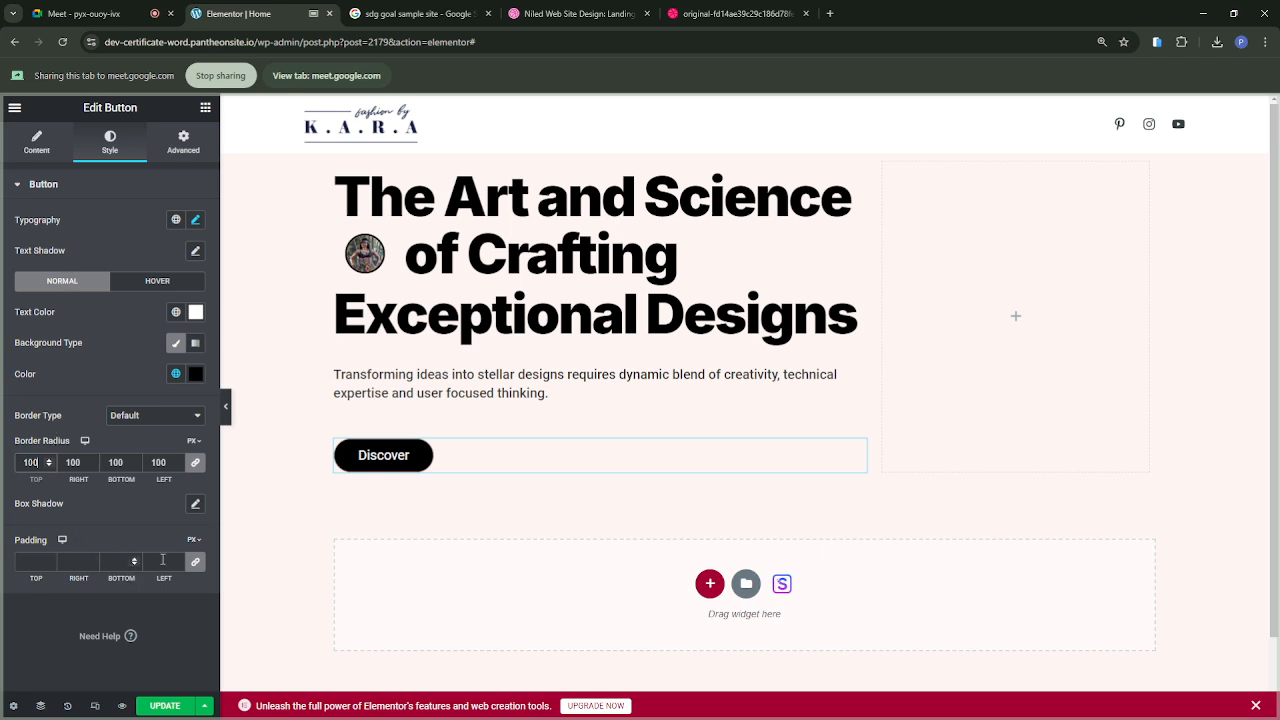
pyautogui.click(34, 561)
pyautogui.write('10')
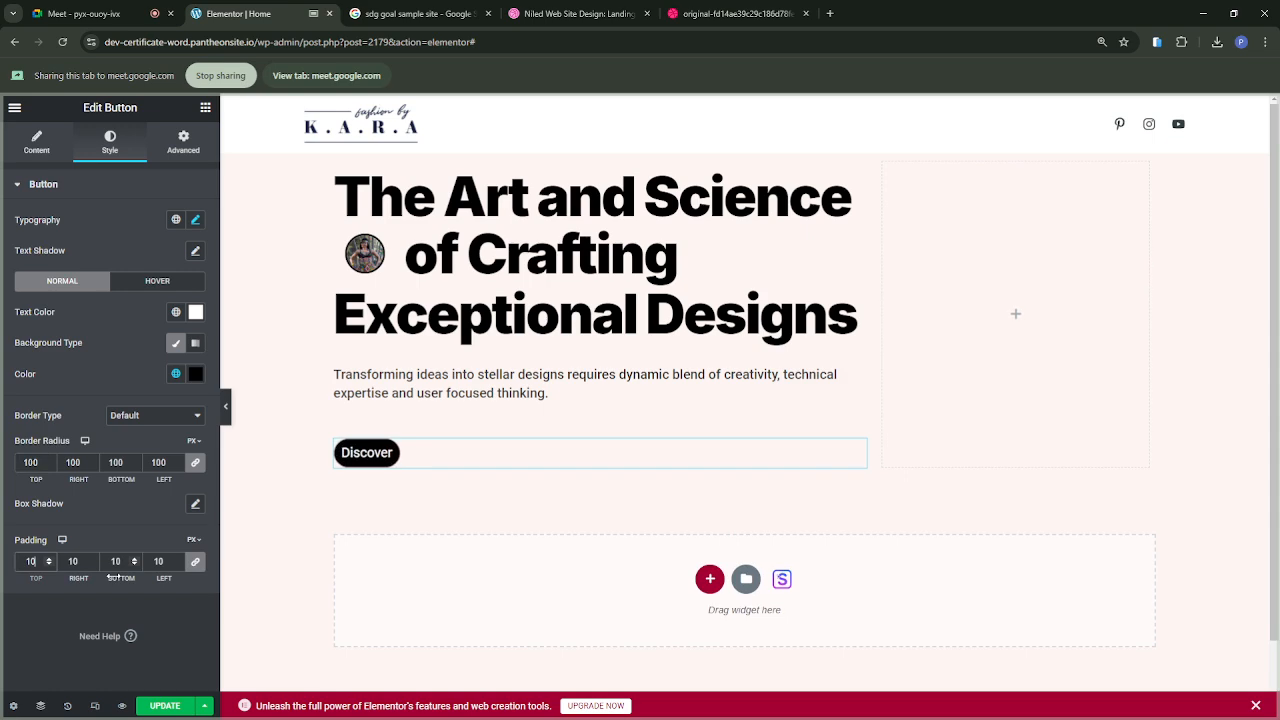
# Step: Unlink the Discover button's padding values and set its top and bottom padding to 20 px
pyautogui.click(198, 566)
pyautogui.click(198, 566)
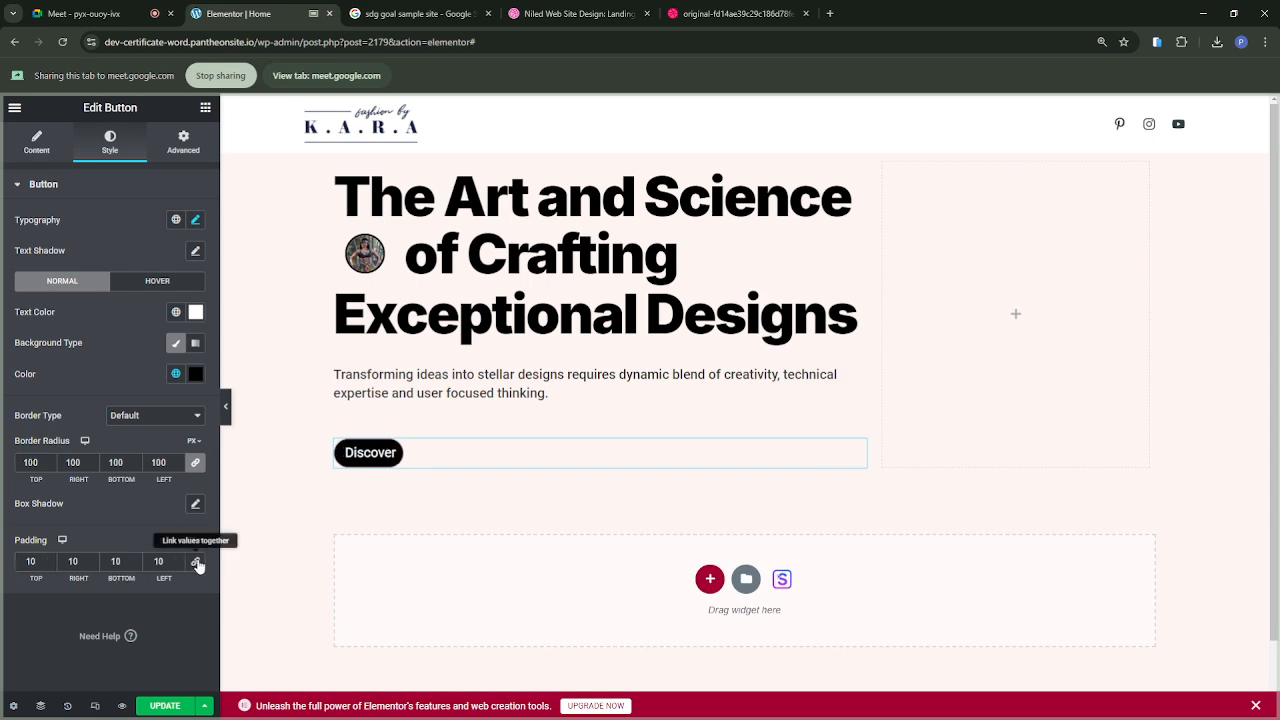
pyautogui.click(35, 561)
pyautogui.doubleClick(31, 561)
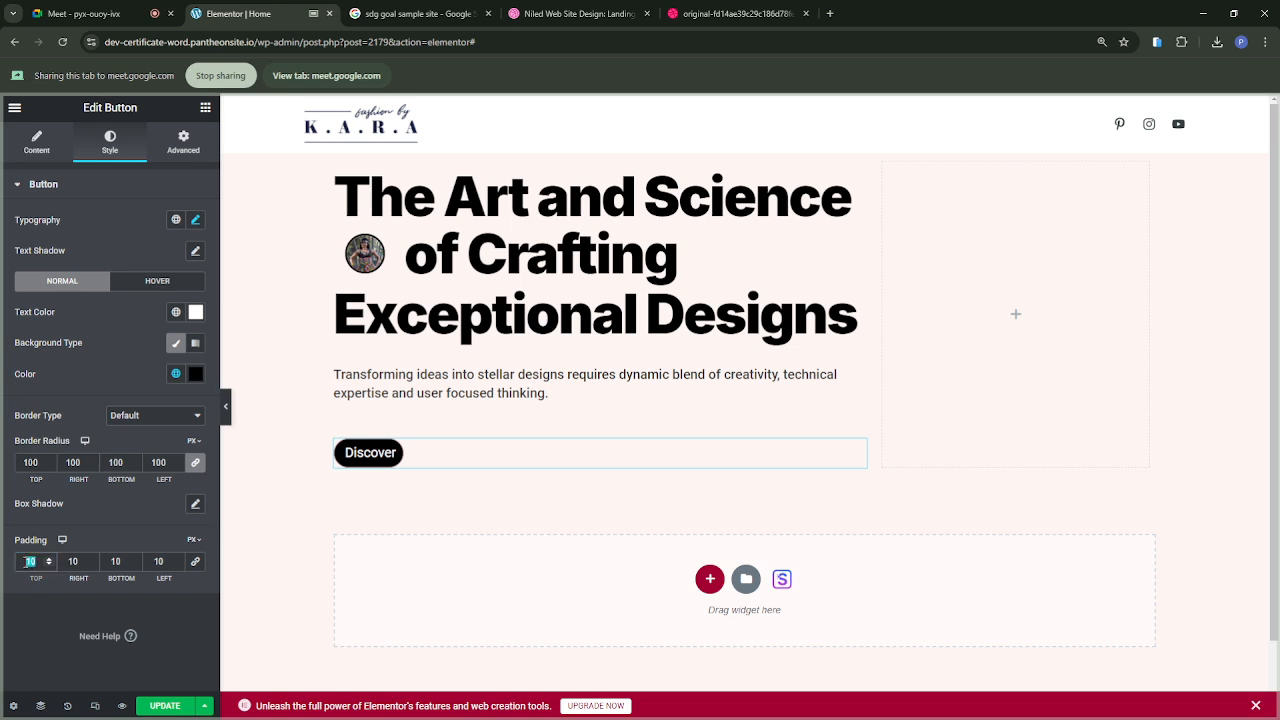
pyautogui.write('30')
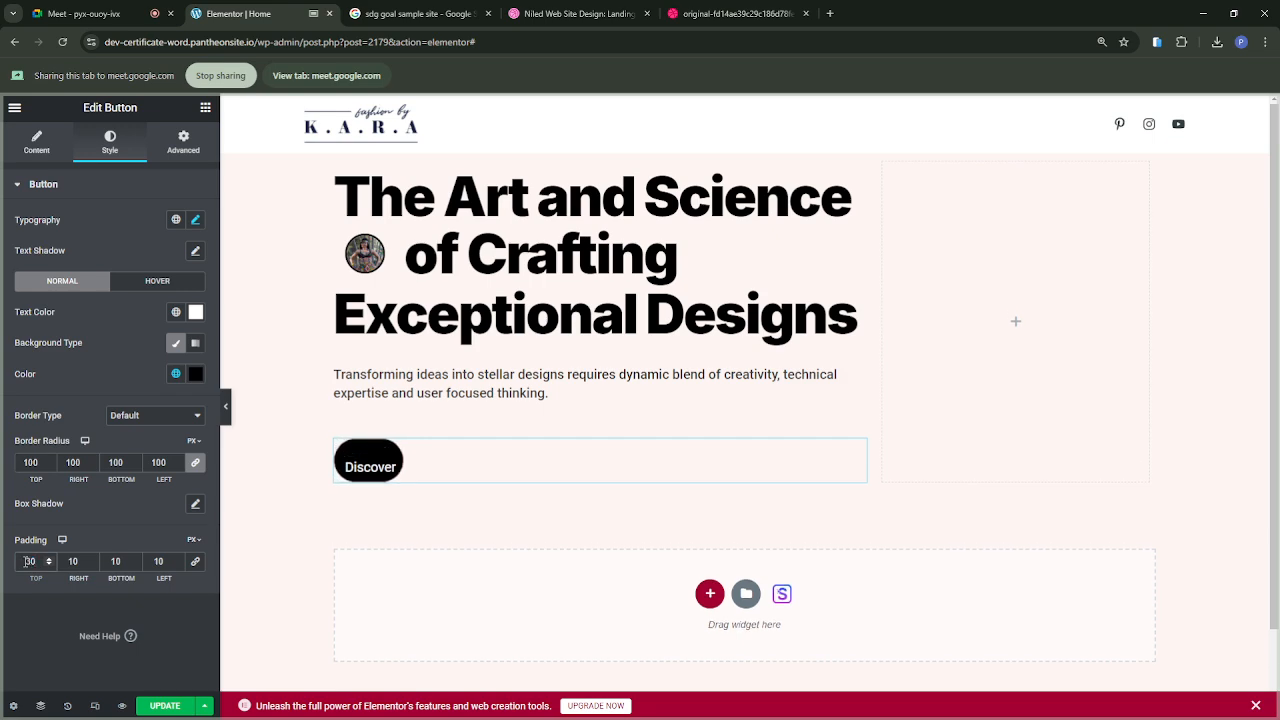
pyautogui.doubleClick(26, 561)
pyautogui.write('20')
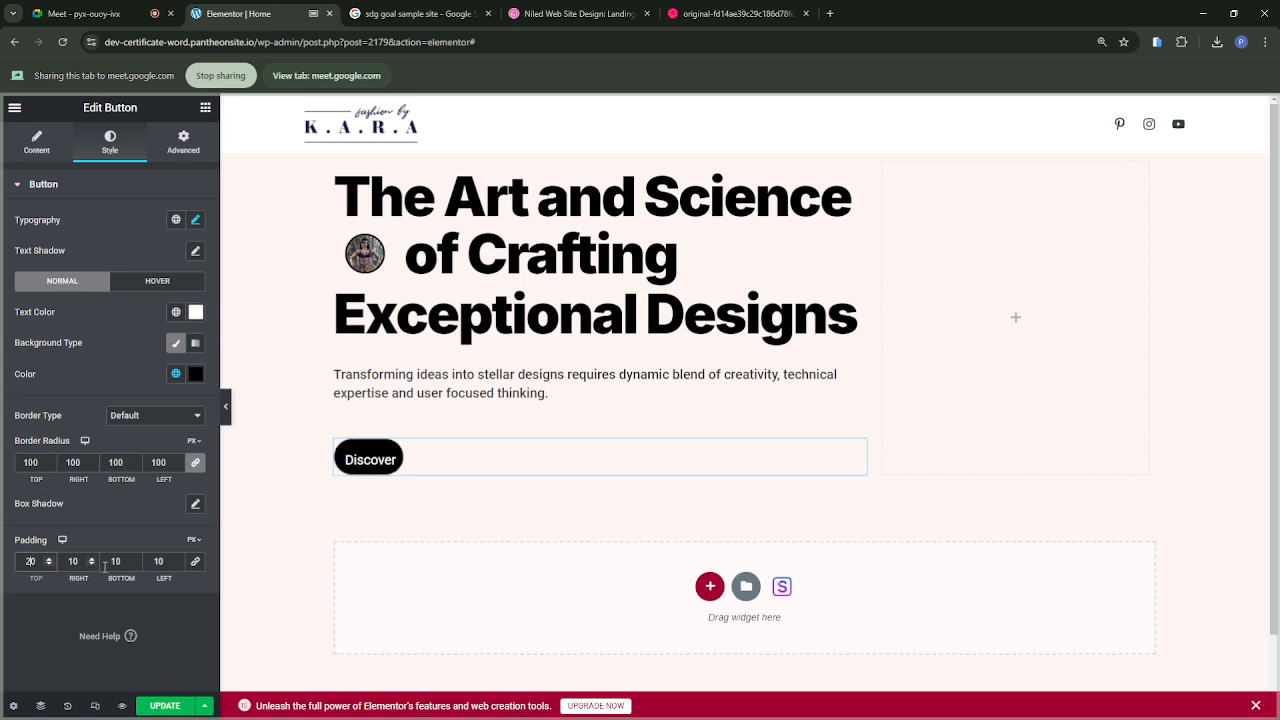
pyautogui.write('20')
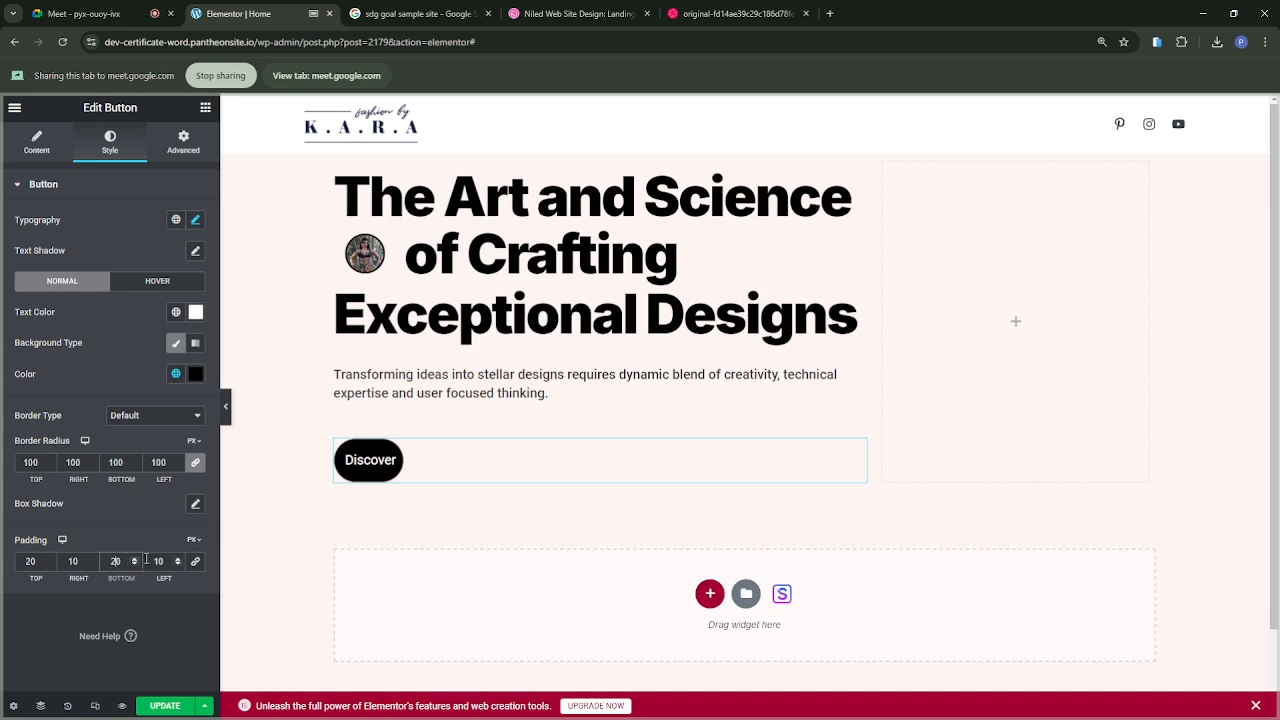
# Step: Set the Discover button's left and right padding to 40 px
pyautogui.doubleClick(157, 561)
pyautogui.write('30')
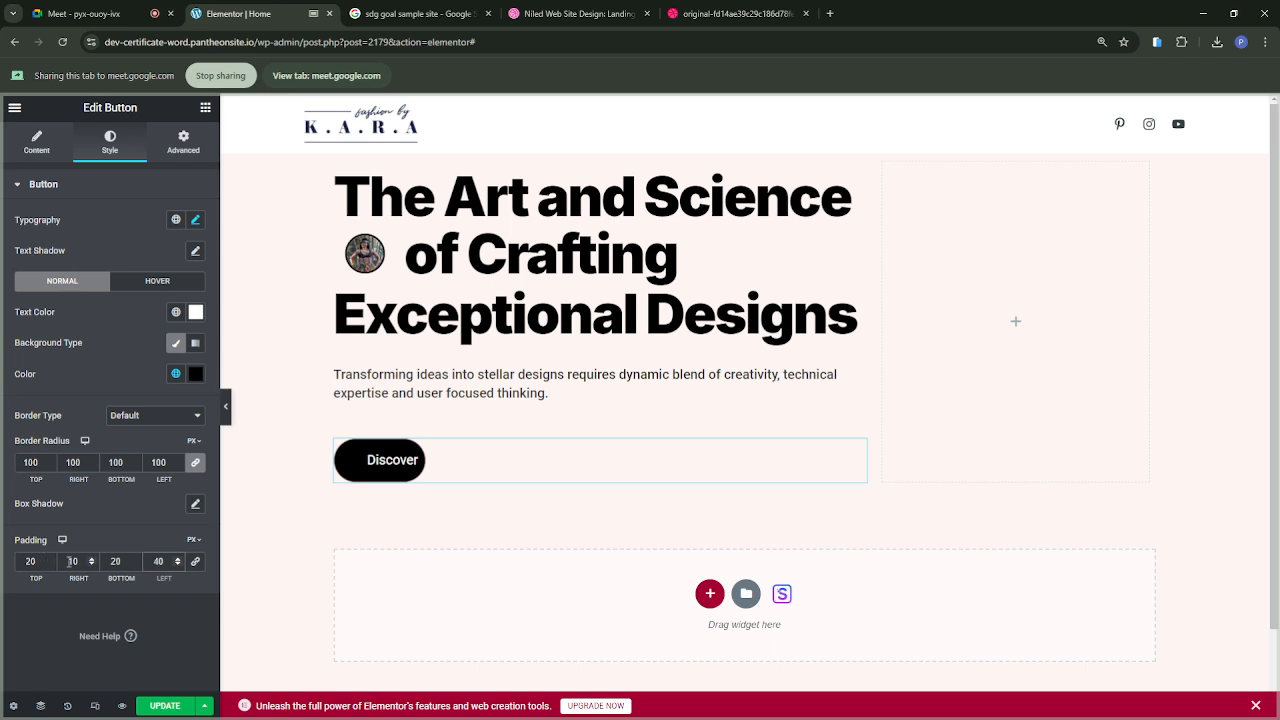
pyautogui.click(72, 562)
pyautogui.write('30')
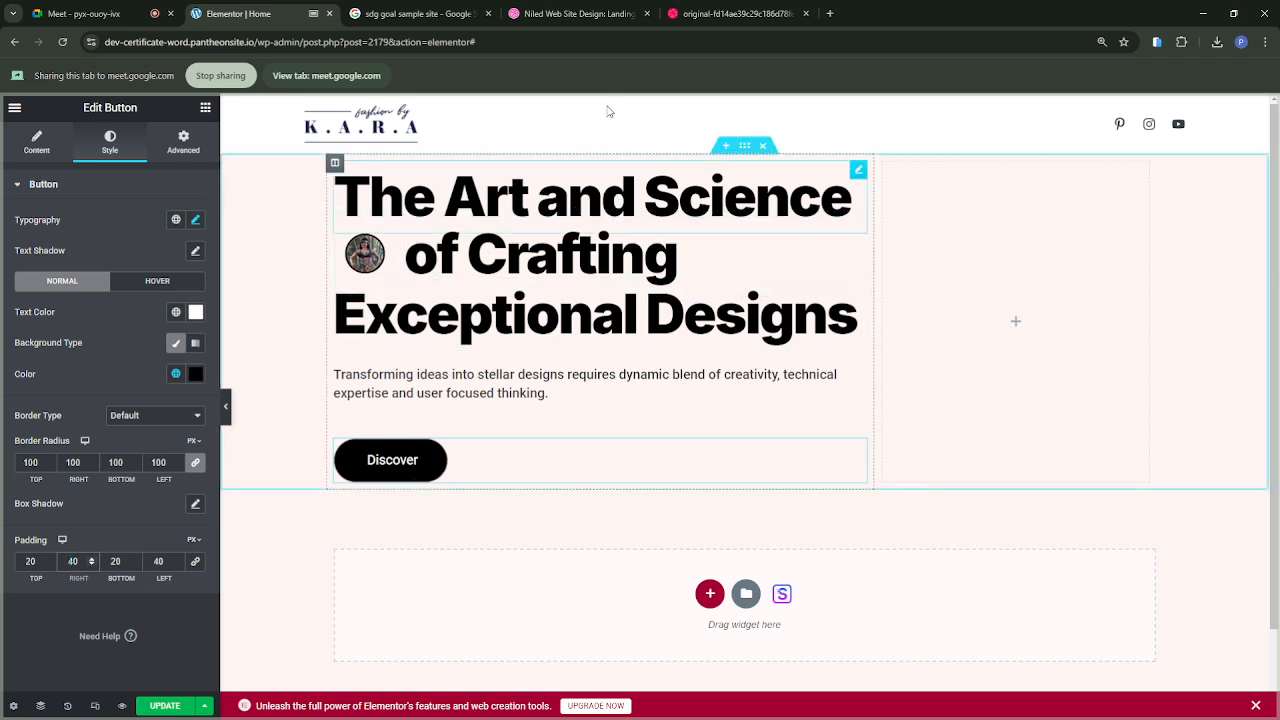
# Step: Compare the Discover button with the reference design and set its left and right padding to 35 px
pyautogui.click(716, 20)
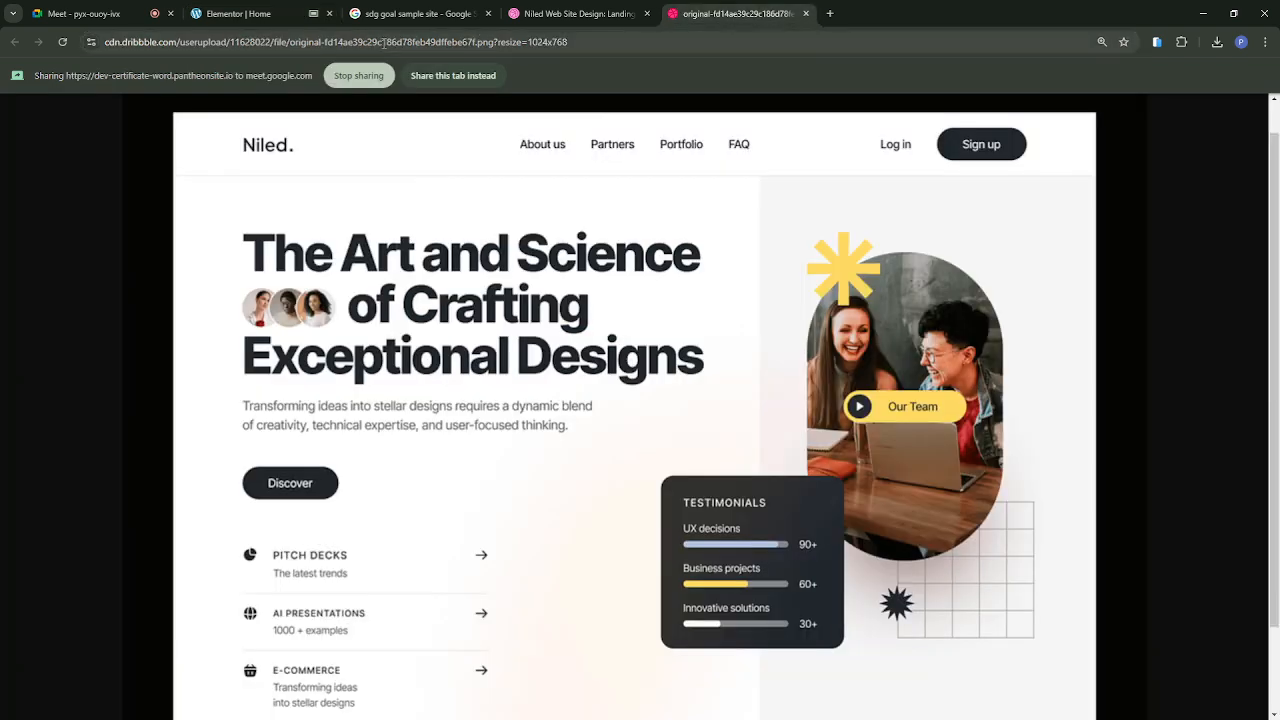
pyautogui.click(267, 17)
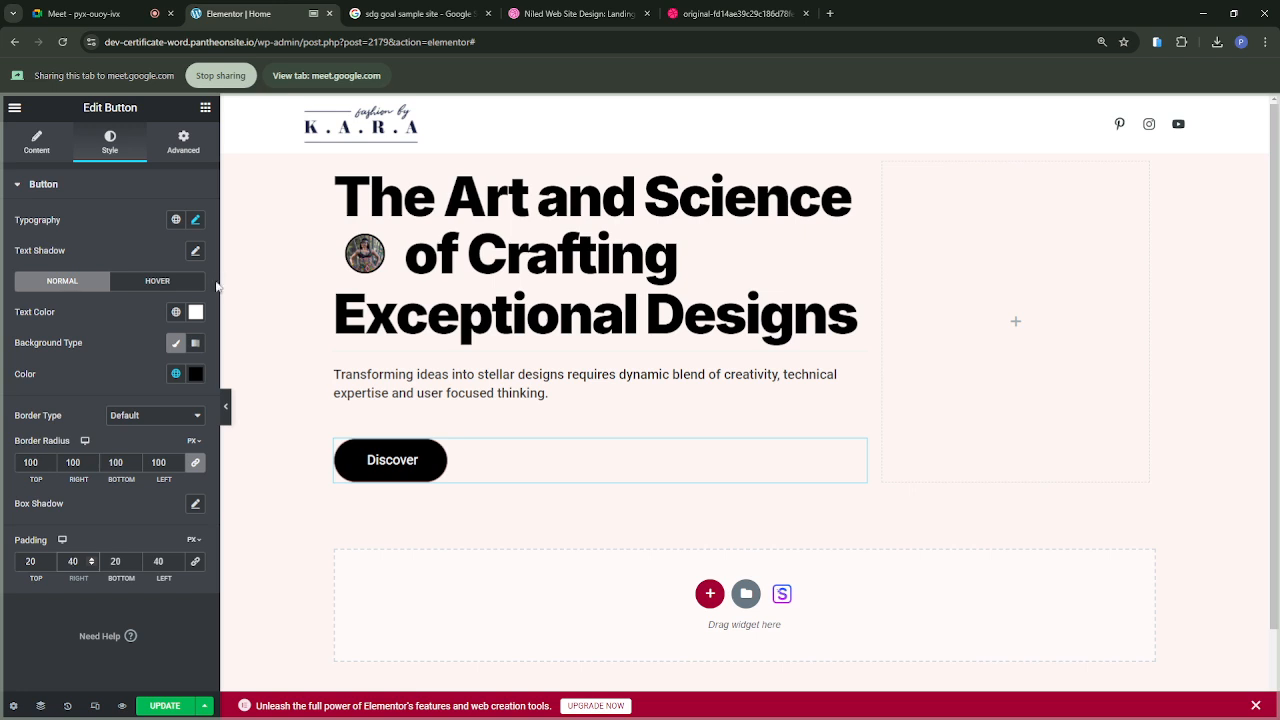
pyautogui.click(159, 563)
pyautogui.doubleClick(159, 562)
pyautogui.write('35')
pyautogui.doubleClick(73, 561)
pyautogui.write('35')
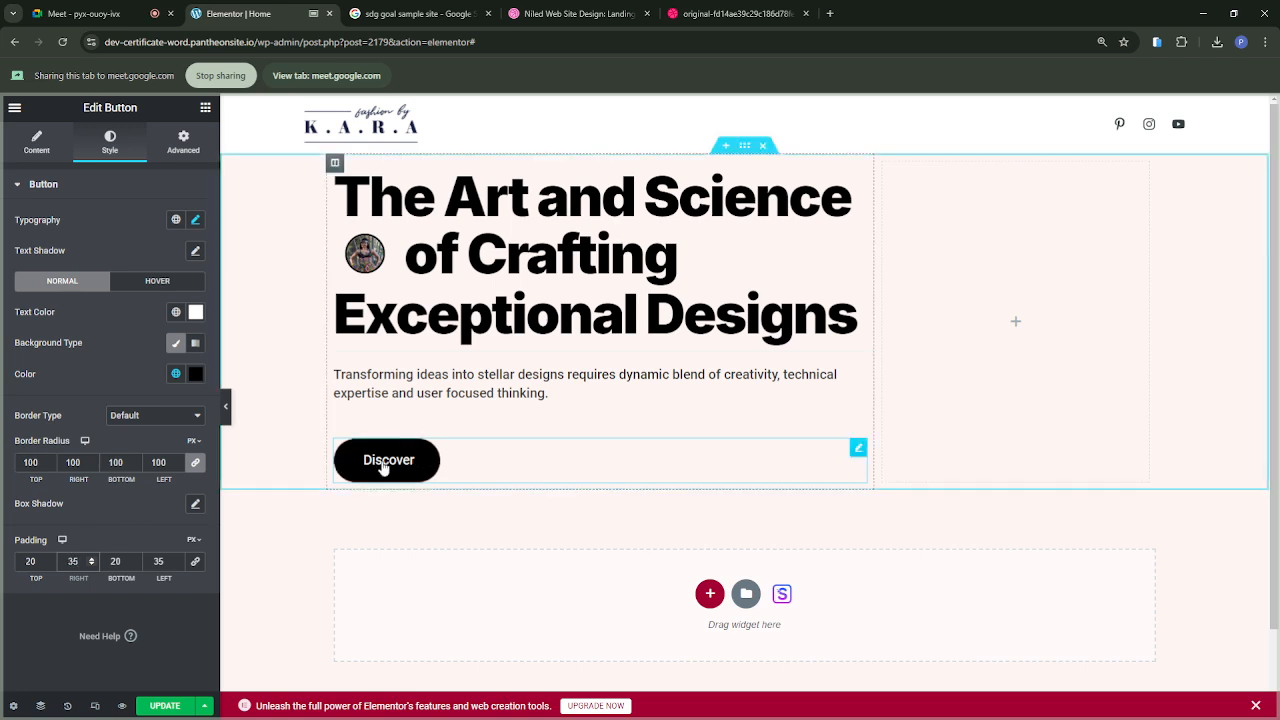
# Step: Set the Discover button's hover text color to black (#000000) and its hover background color to white (#FFFFFF)
pyautogui.click(156, 284)
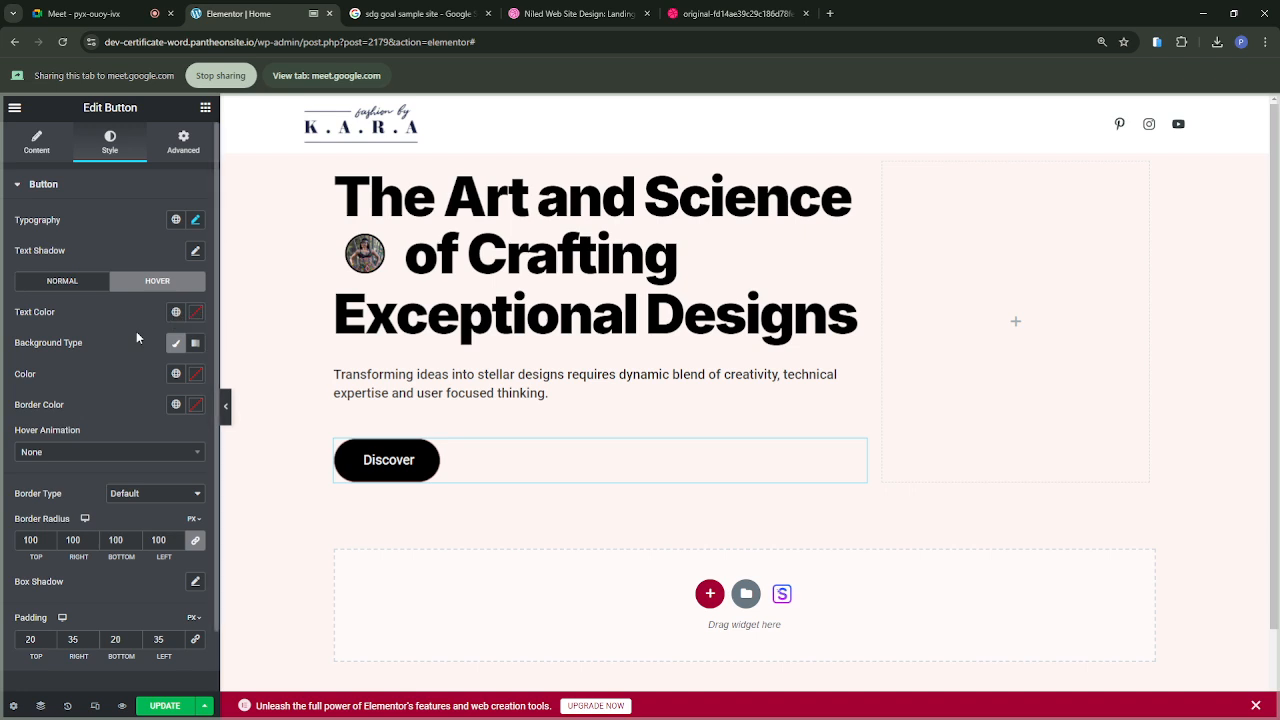
pyautogui.click(195, 318)
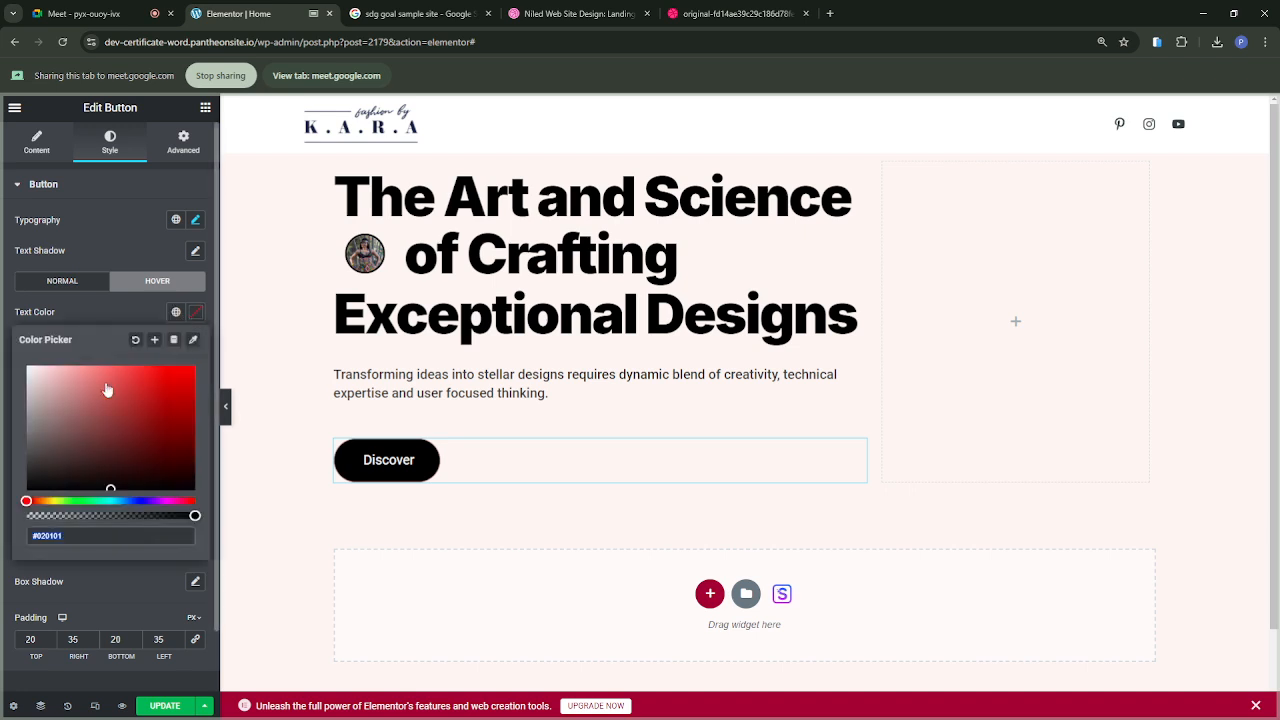
pyautogui.click(43, 486)
pyautogui.moveTo(43, 485); pyautogui.dragTo(14, 506)
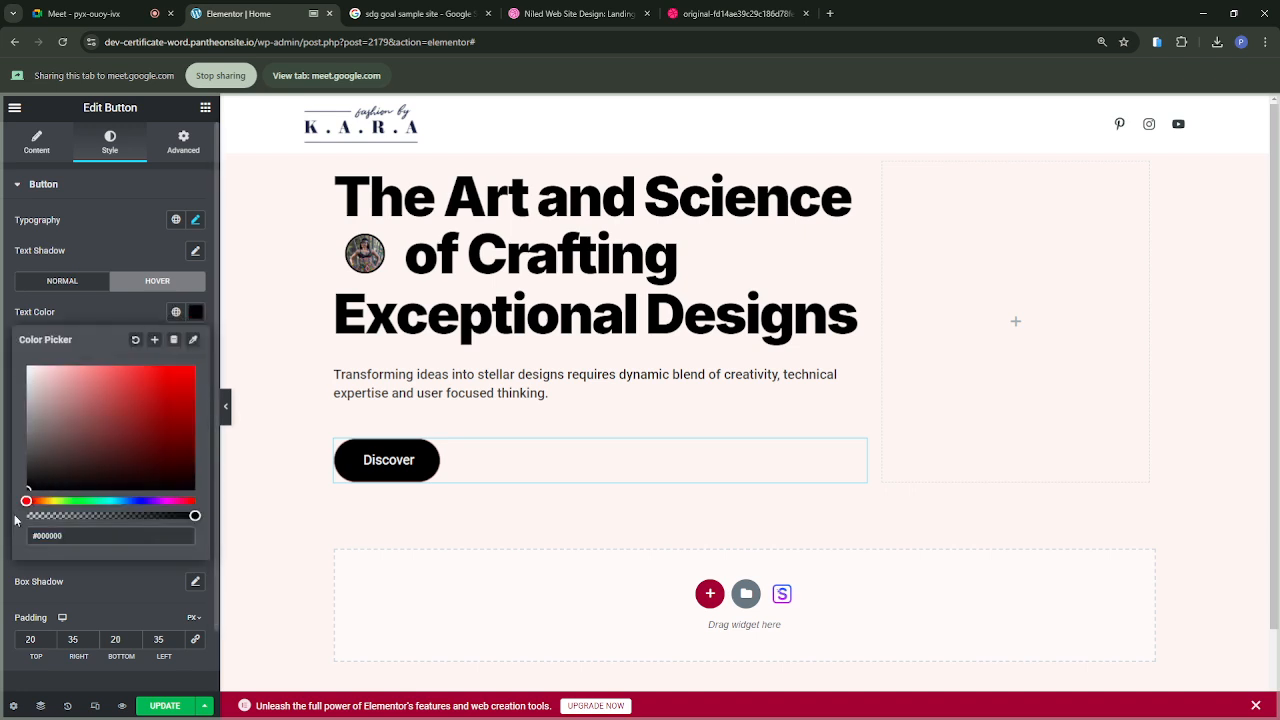
pyautogui.click(87, 577)
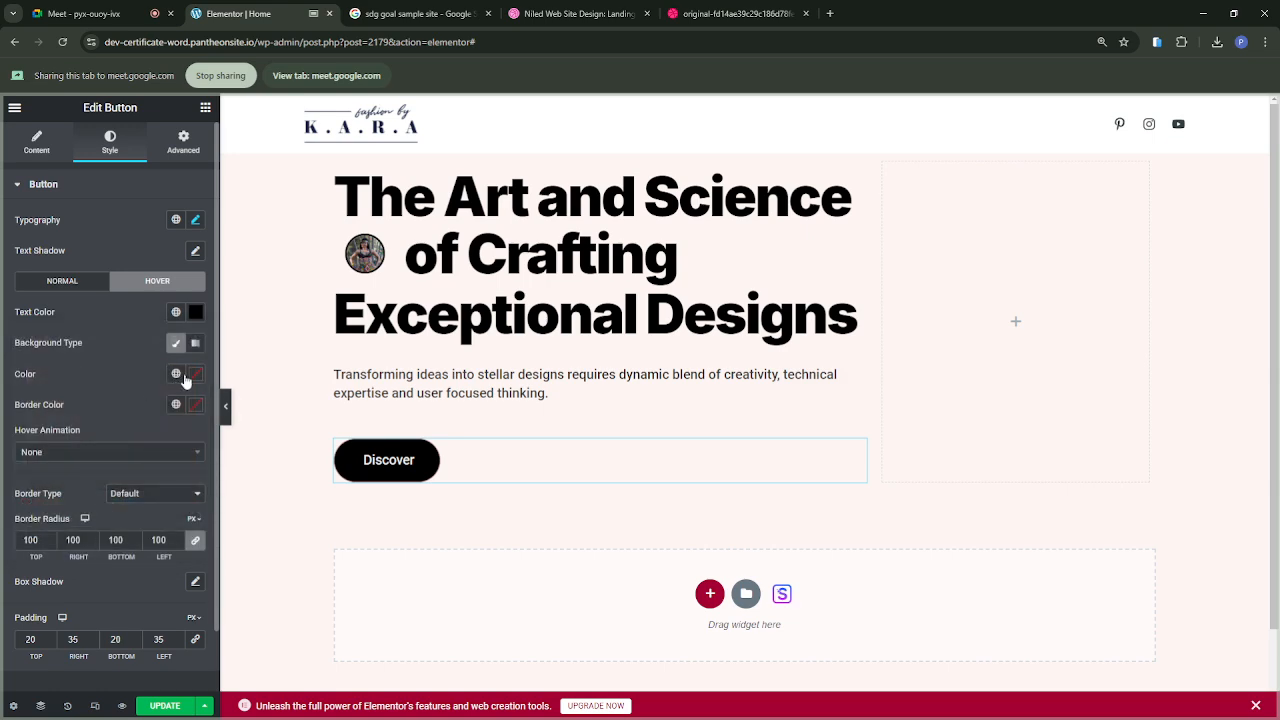
pyautogui.click(196, 375)
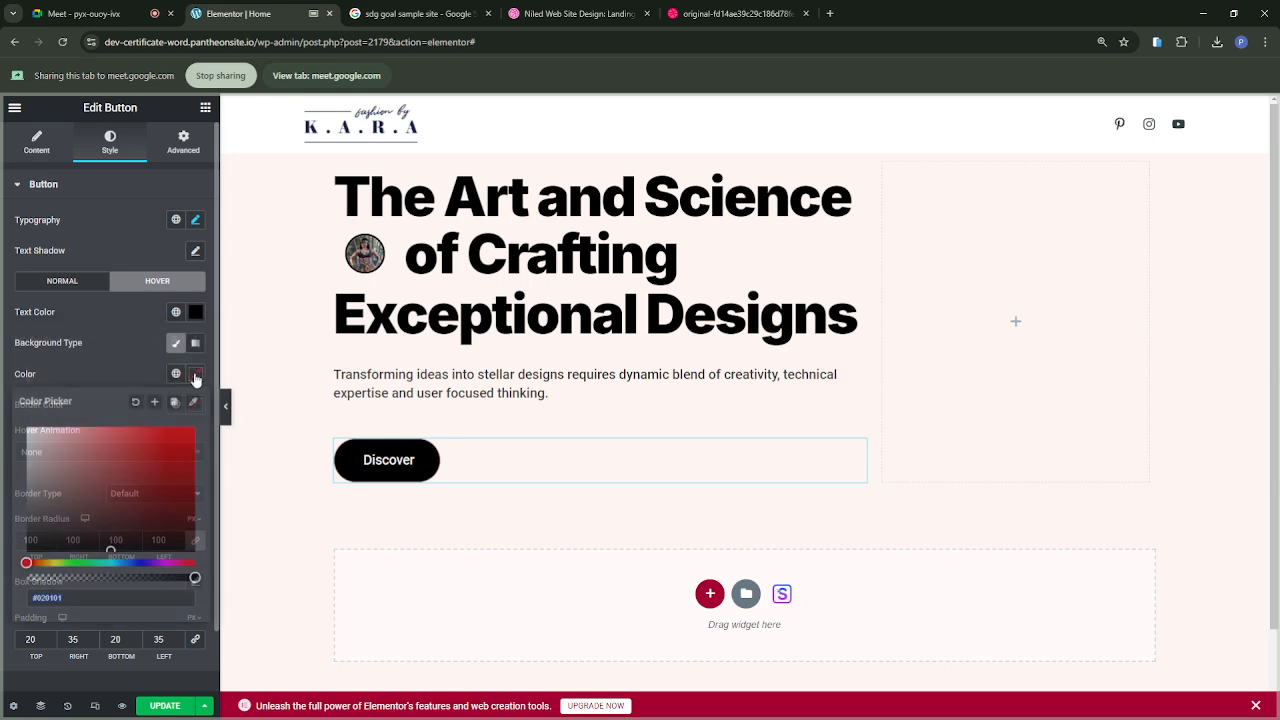
pyautogui.moveTo(34, 431); pyautogui.dragTo(16, 426)
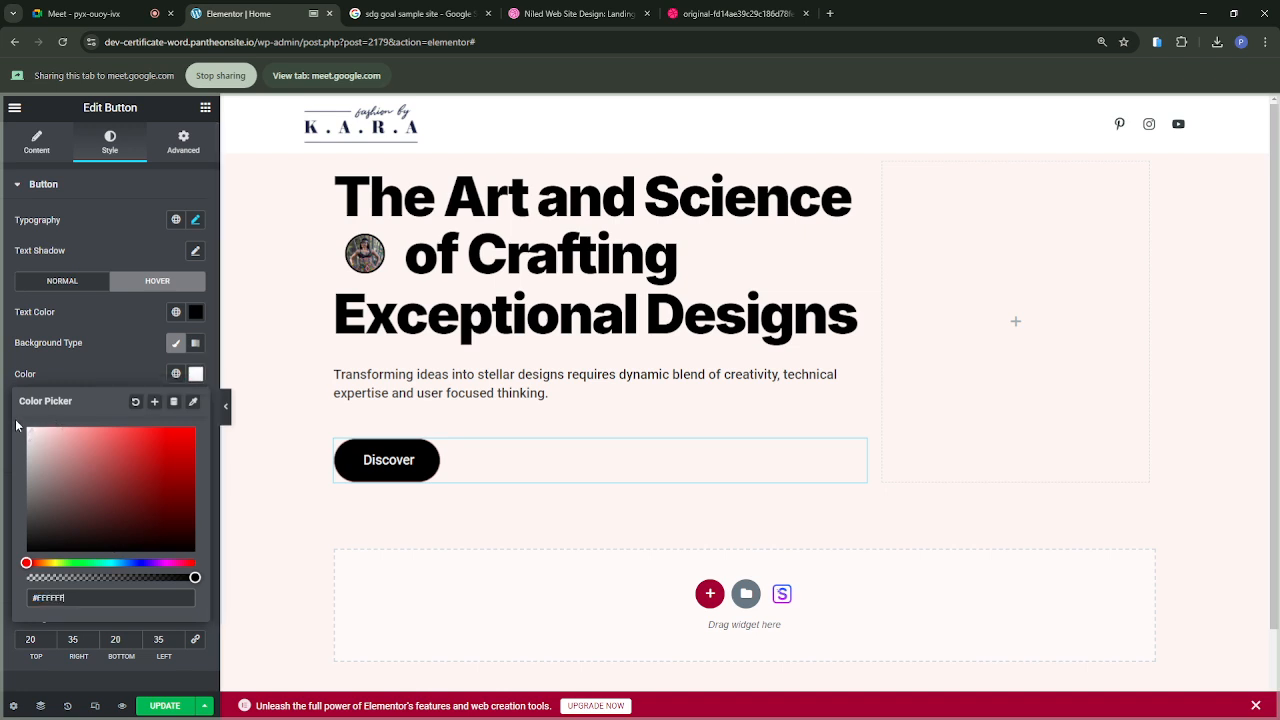
pyautogui.click(146, 370)
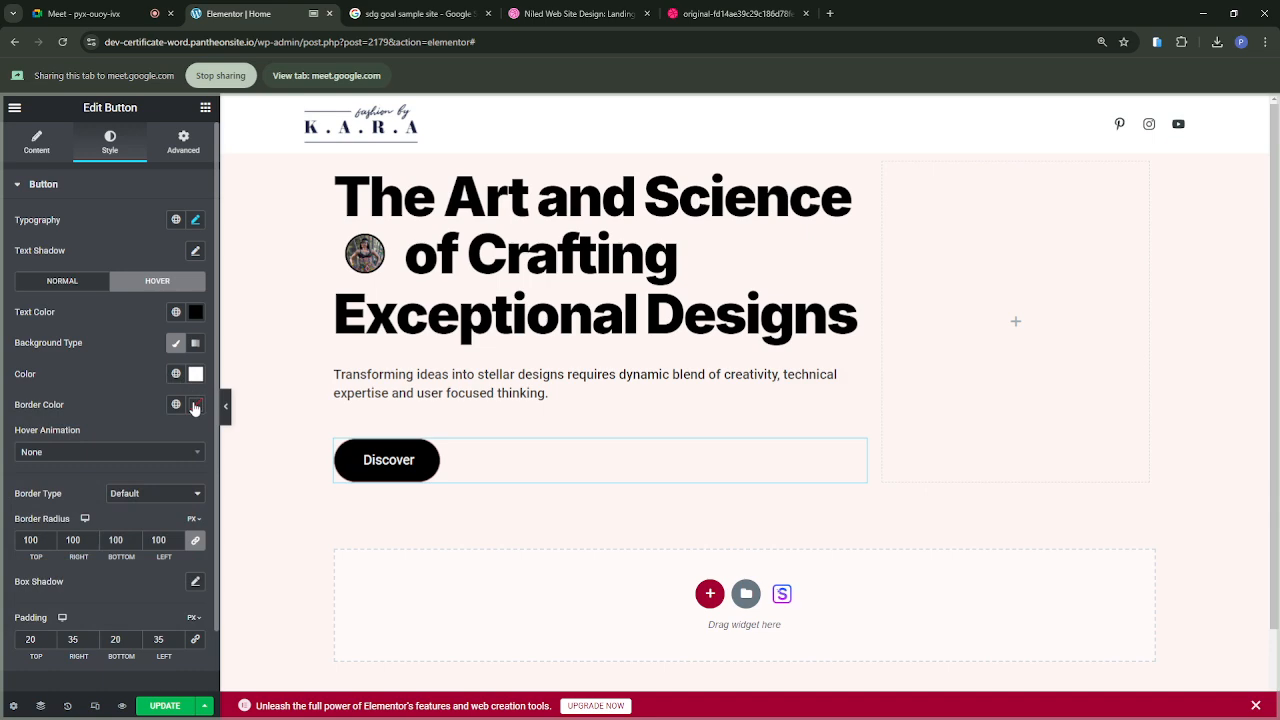
# Step: Set the Discover button's hover border color to white
pyautogui.click(196, 406)
pyautogui.moveTo(50, 469); pyautogui.dragTo(19, 461)
pyautogui.click(132, 386)
# Step: Give the Discover button a solid border with a width of 2 on all sides
pyautogui.click(126, 528)
pyautogui.click(34, 540)
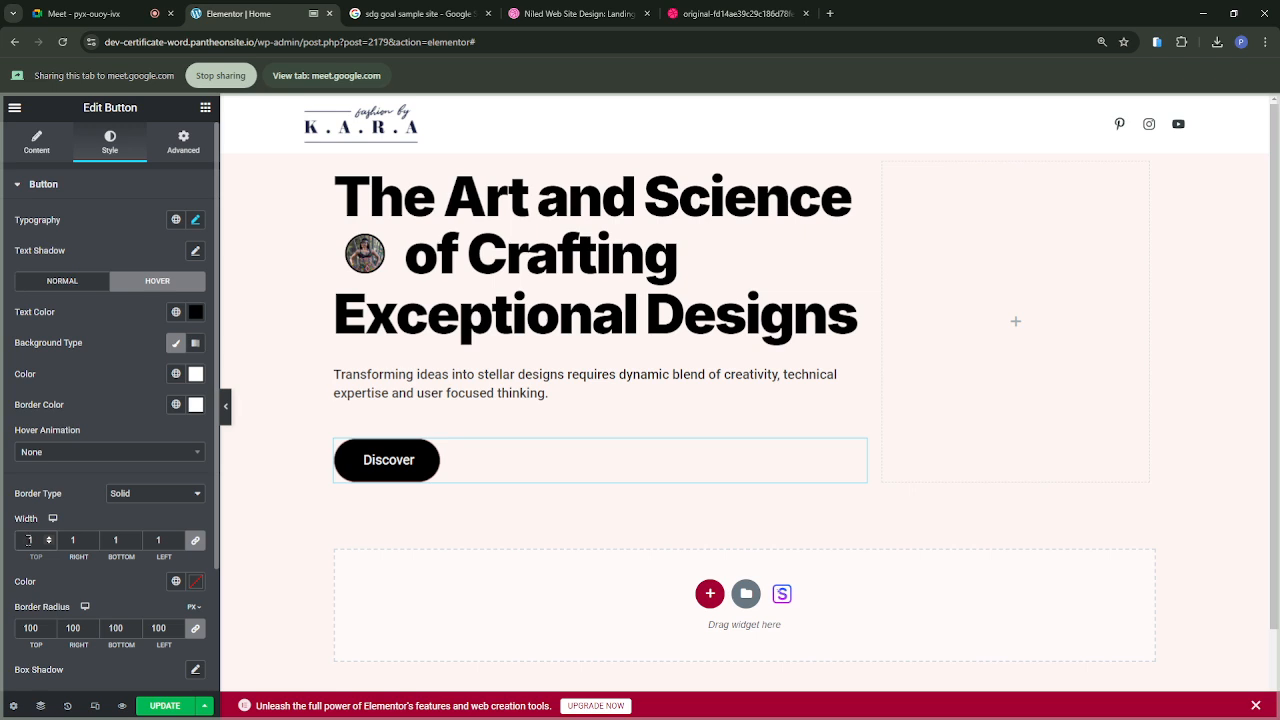
pyautogui.write('3')
pyautogui.moveTo(31, 540); pyautogui.dragTo(8, 545)
pyautogui.hotkey('ctrl', 'a')
pyautogui.press('BackSpace')
pyautogui.click(47, 535)
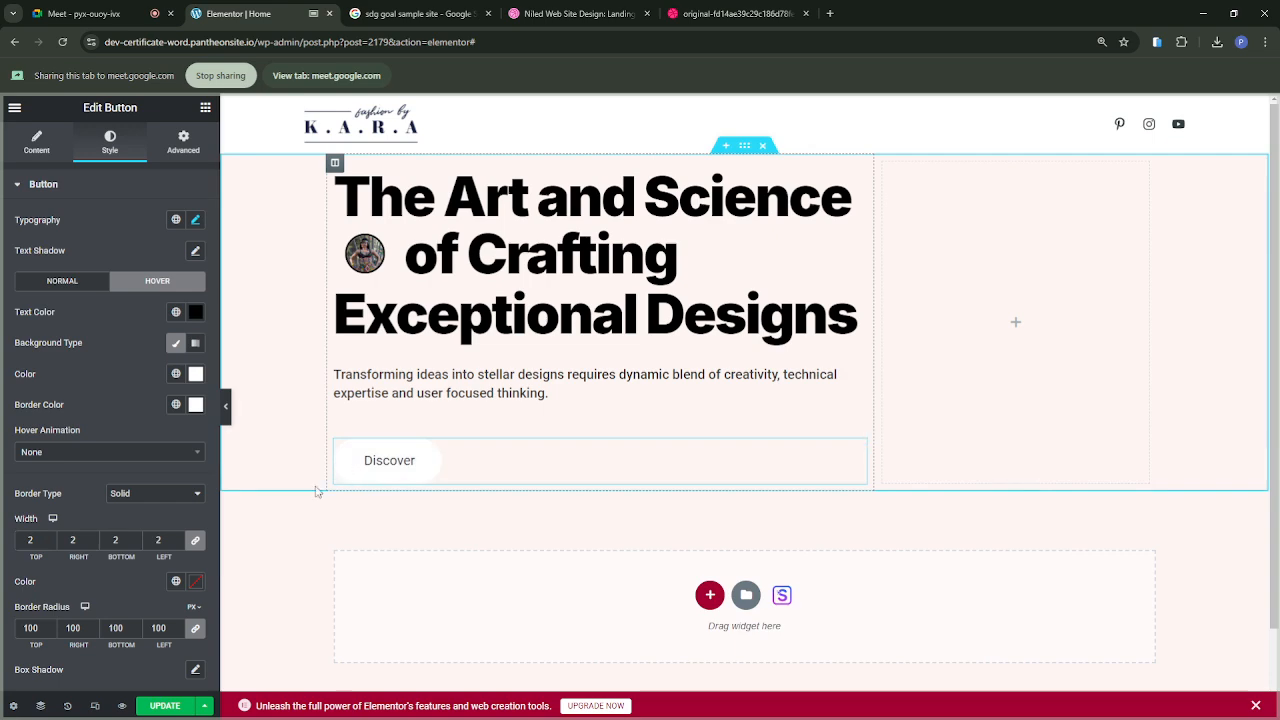
# Step: Set the color of the Discover button's solid border to white
pyautogui.click(195, 582)
pyautogui.moveTo(43, 404); pyautogui.dragTo(11, 364)
pyautogui.click(106, 315)
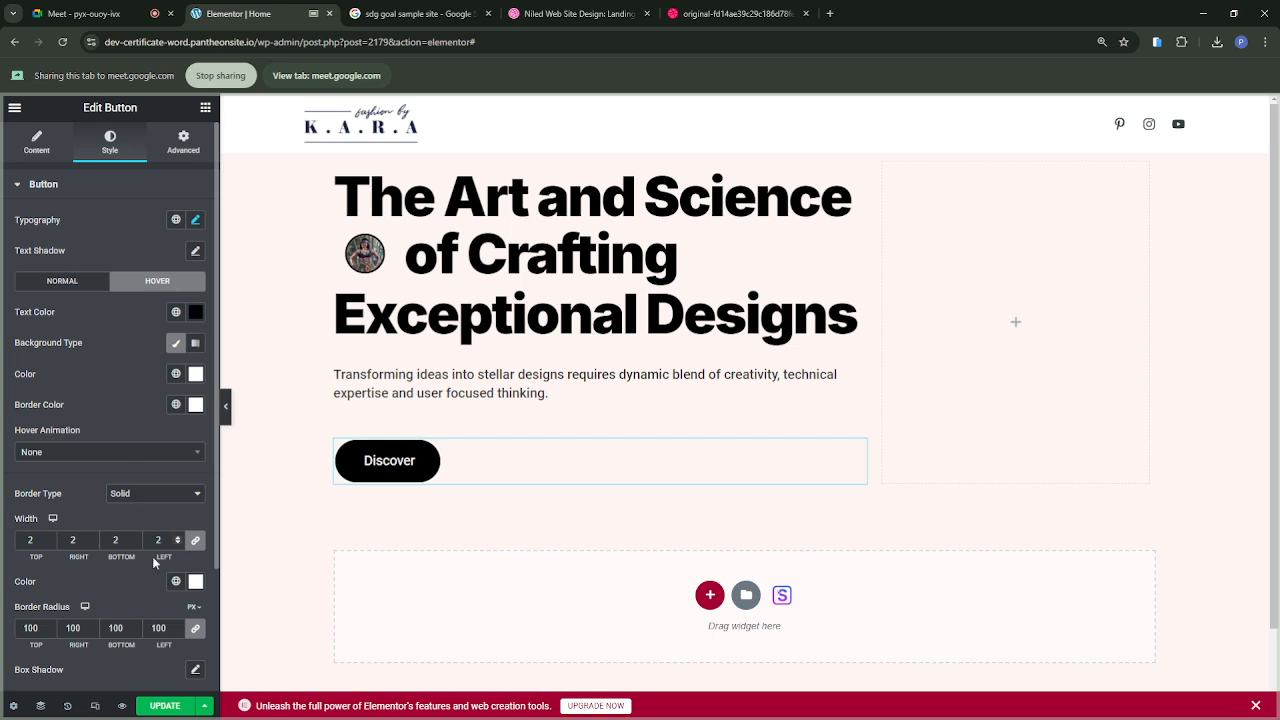
# Step: Review the Discover button's style settings and set its solid border color to black (#000000)
pyautogui.scroll(-3, 143, 582)
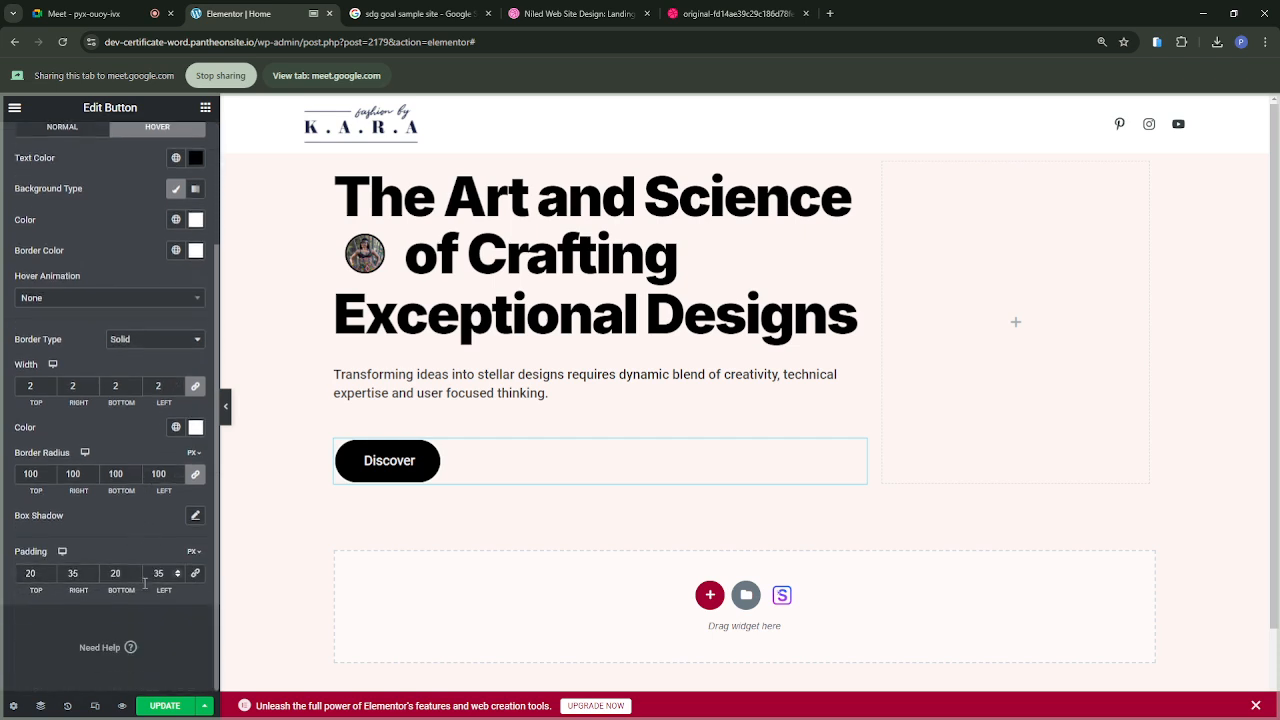
pyautogui.scroll(2, 145, 583)
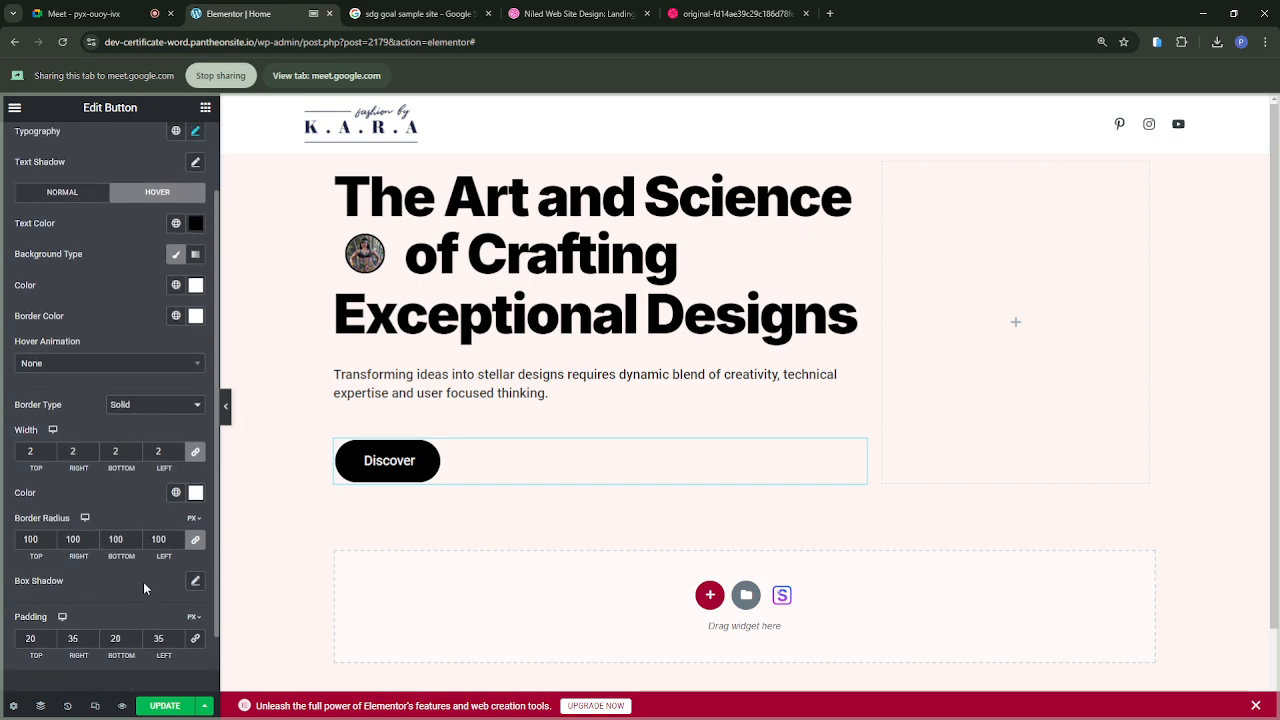
pyautogui.scroll(1, 143, 585)
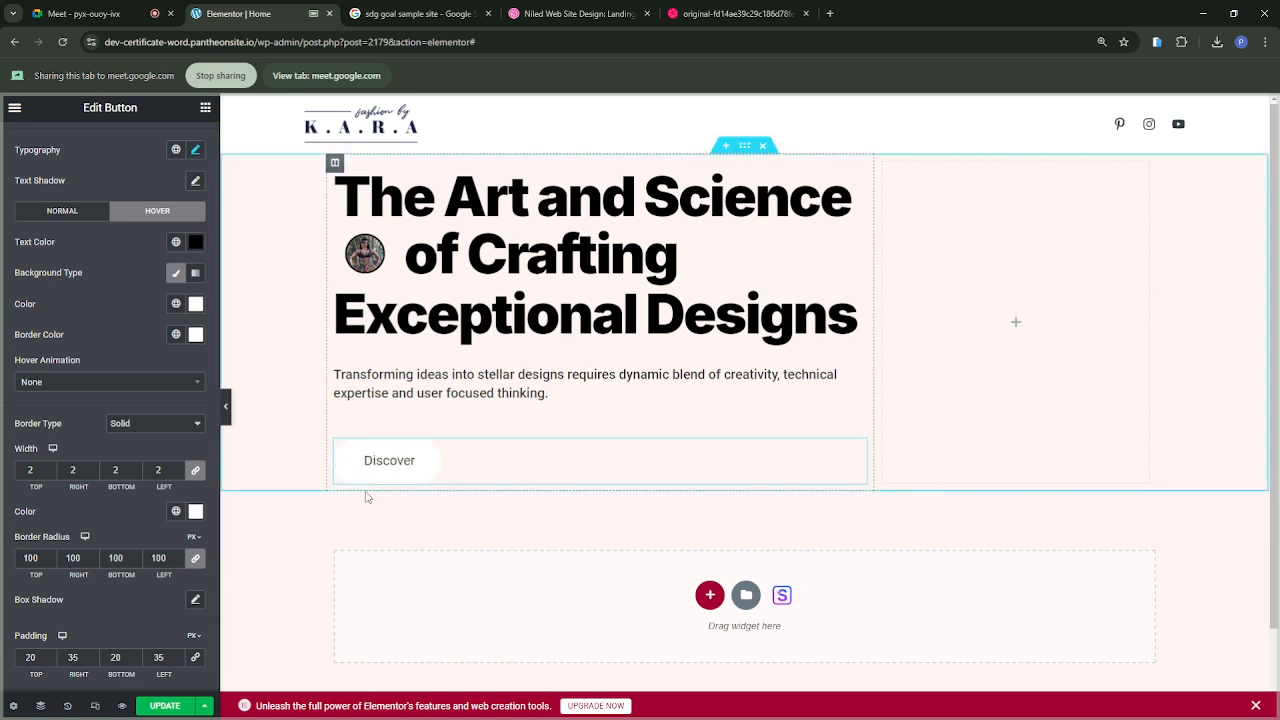
pyautogui.click(195, 511)
pyautogui.moveTo(57, 402); pyautogui.dragTo(17, 450)
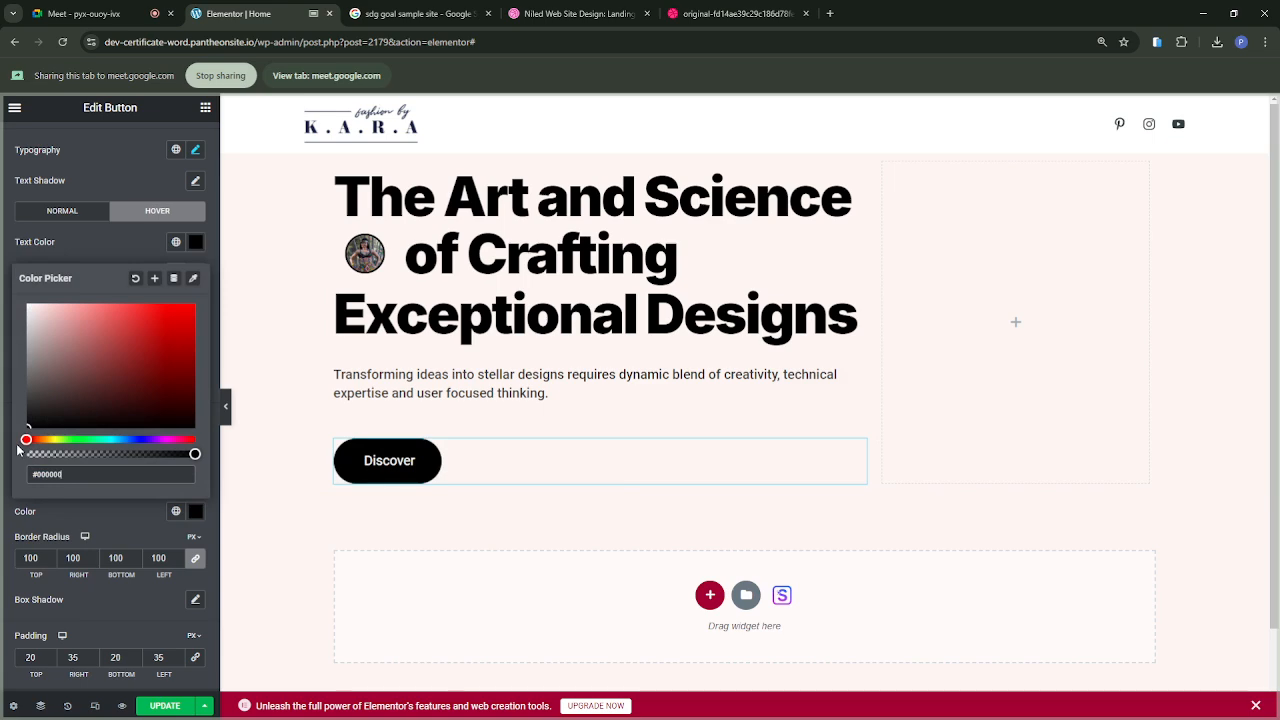
pyautogui.click(101, 517)
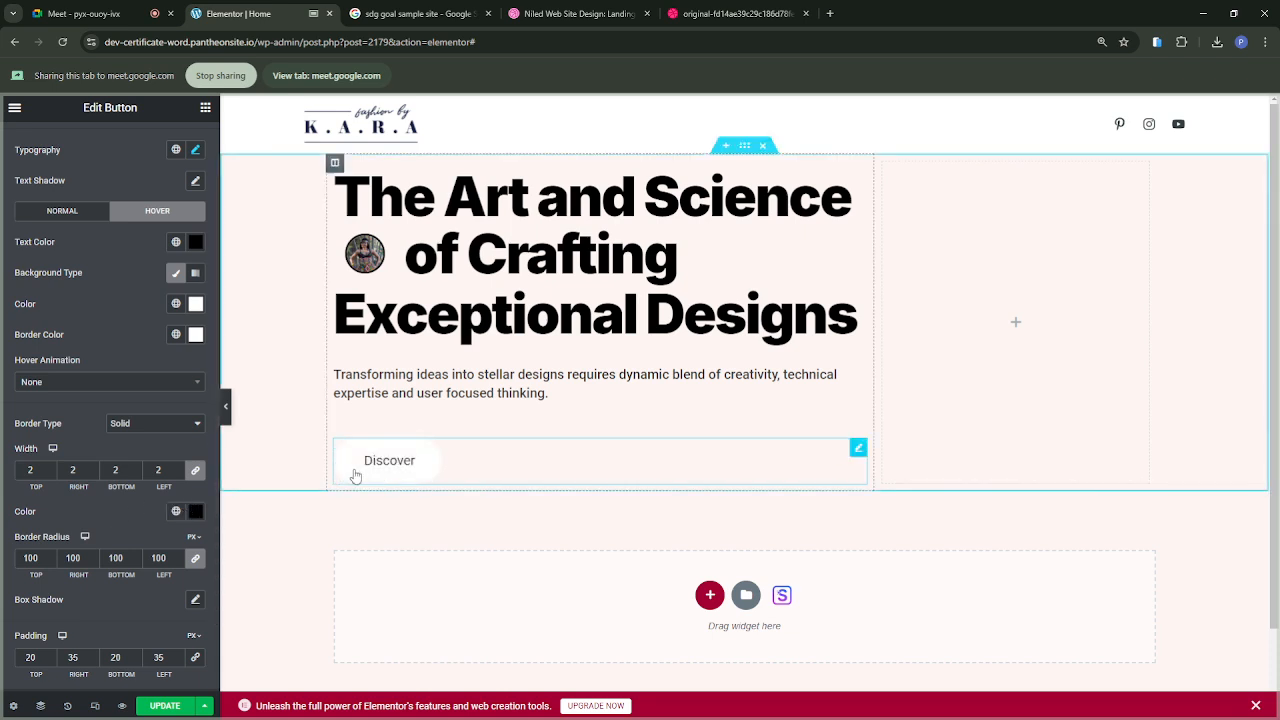
# Step: Set the Discover button's hover border color to black (#000000) and preview the hover effect
pyautogui.click(196, 334)
pyautogui.moveTo(36, 500); pyautogui.dragTo(28, 513)
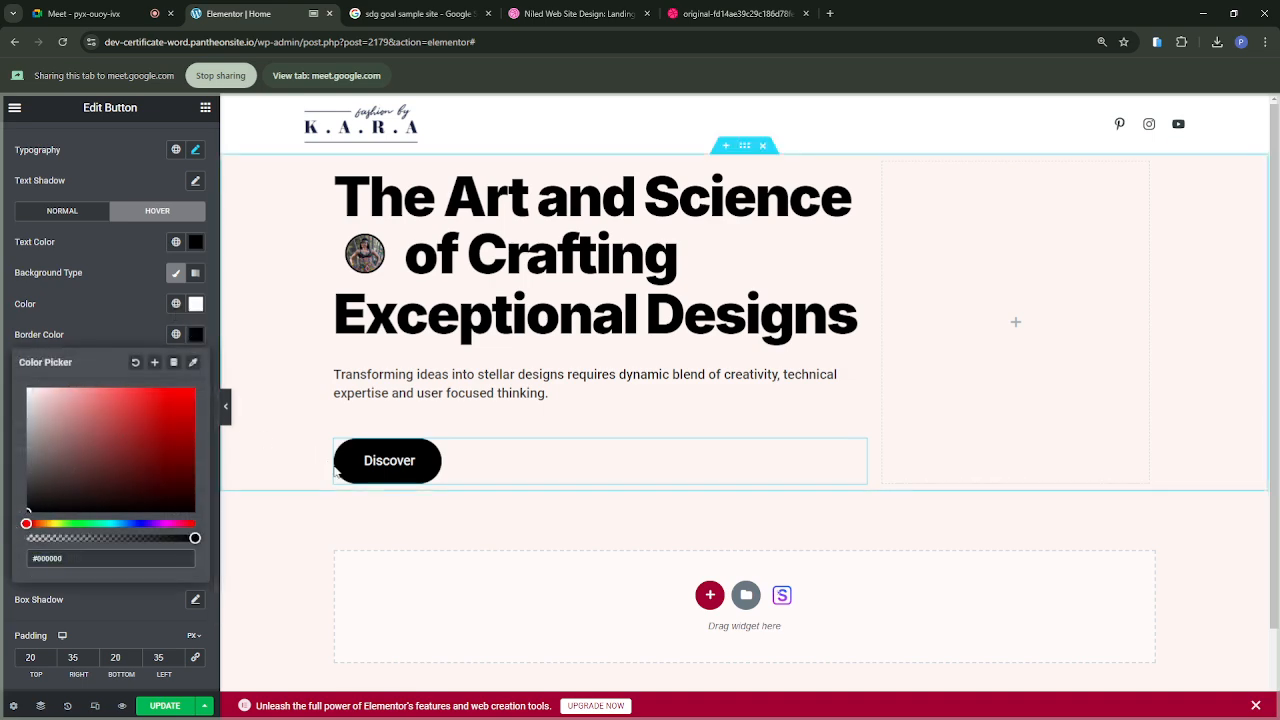
pyautogui.click(124, 329)
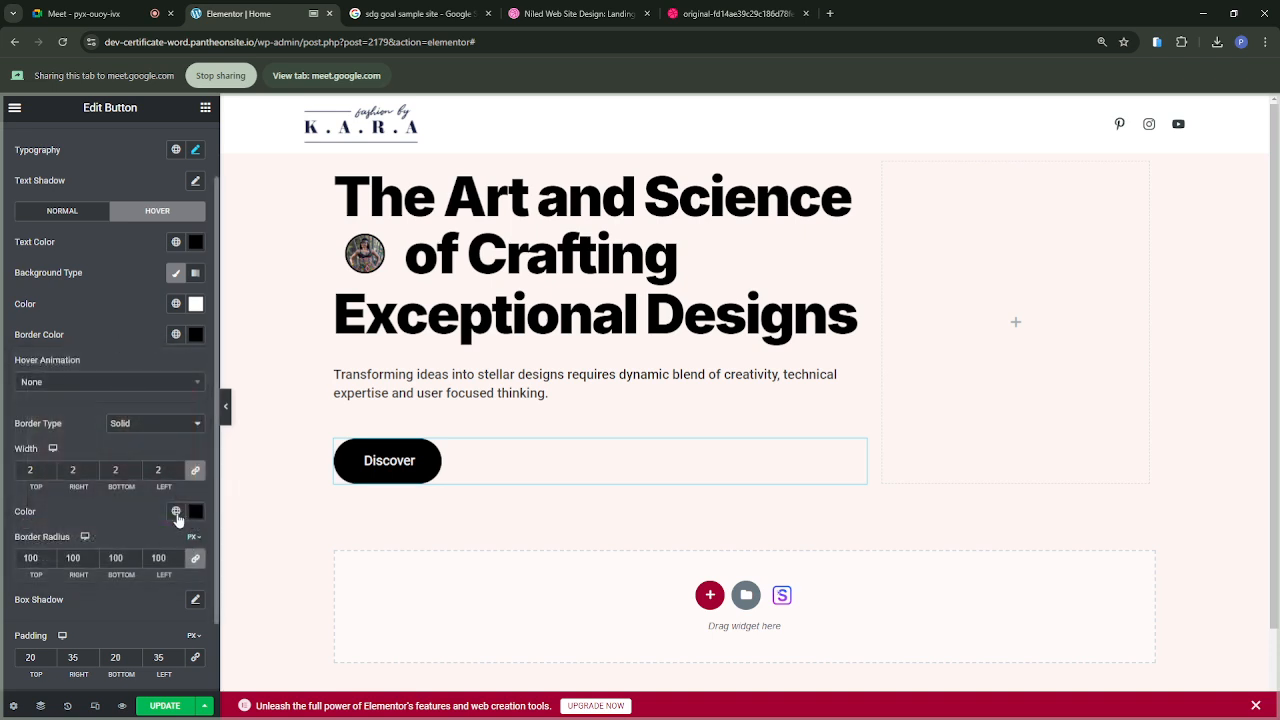
pyautogui.click(176, 512)
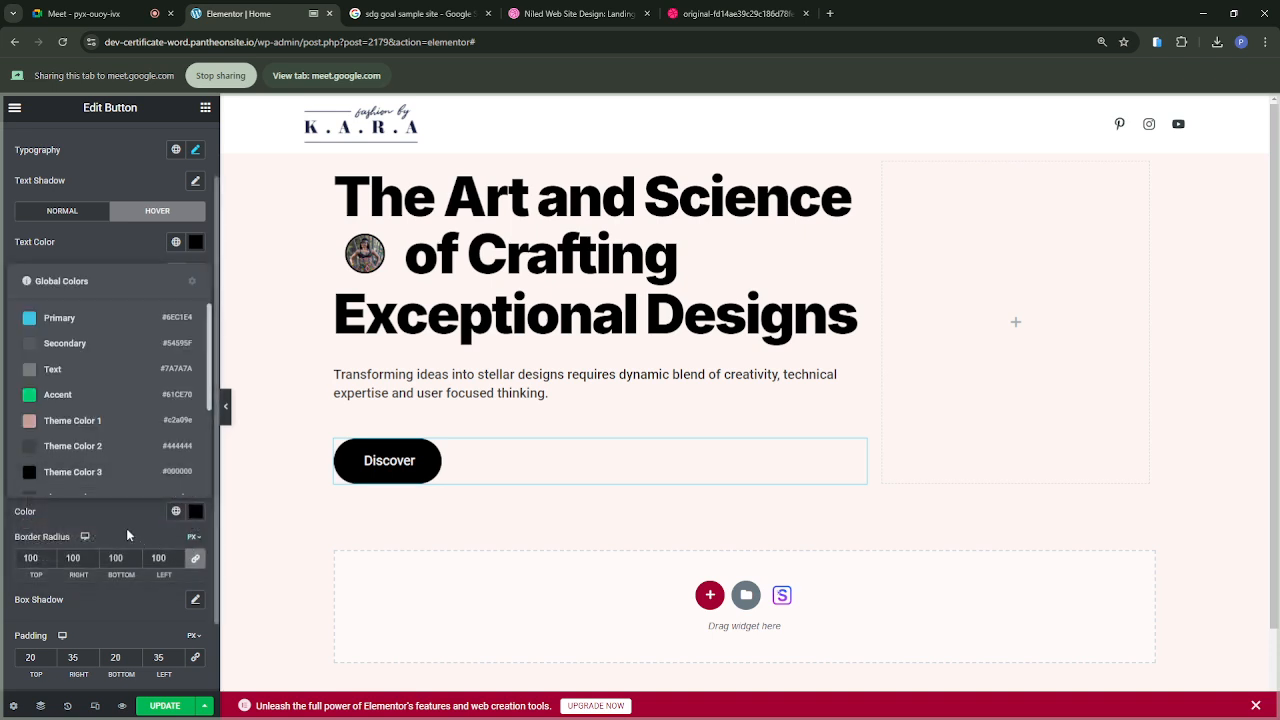
pyautogui.click(124, 524)
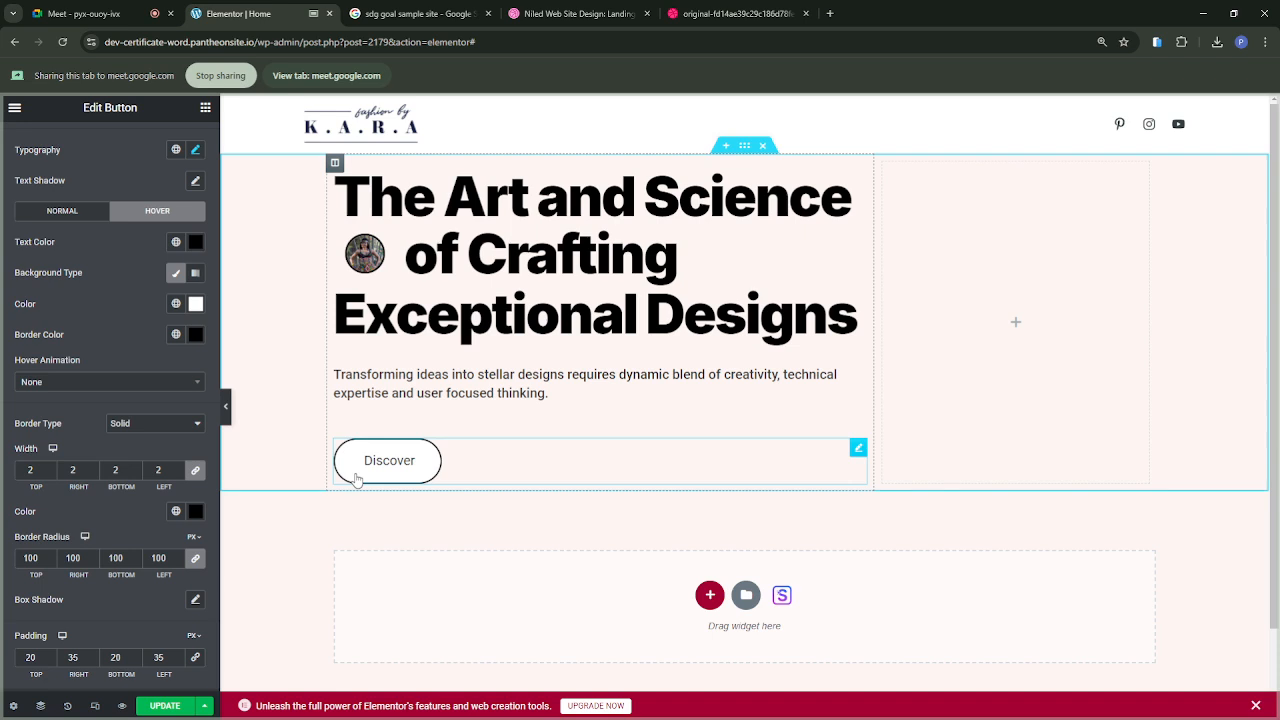
pyautogui.scroll(1, 137, 271)
pyautogui.scroll(-1, 139, 279)
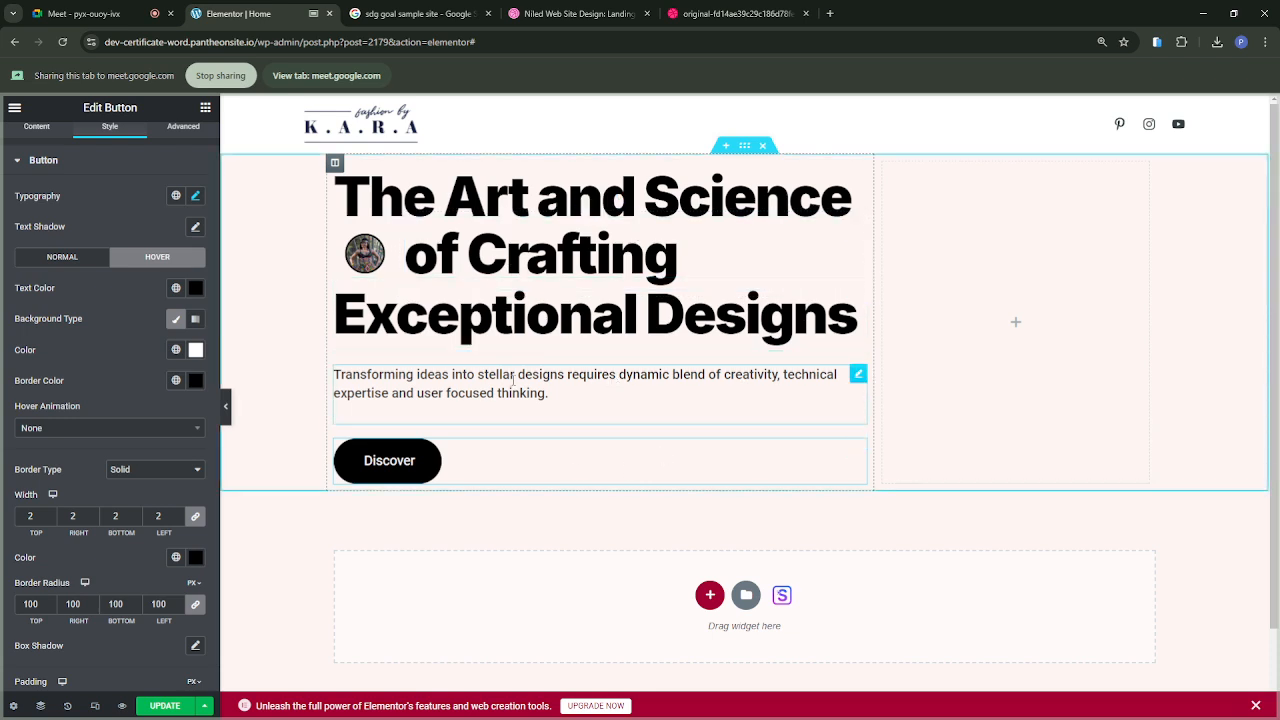
# Step: Share the Niled reference design's browser tab in the Google Meet call and examine the layout around the Discover button
pyautogui.click(398, 14)
pyautogui.click(705, 16)
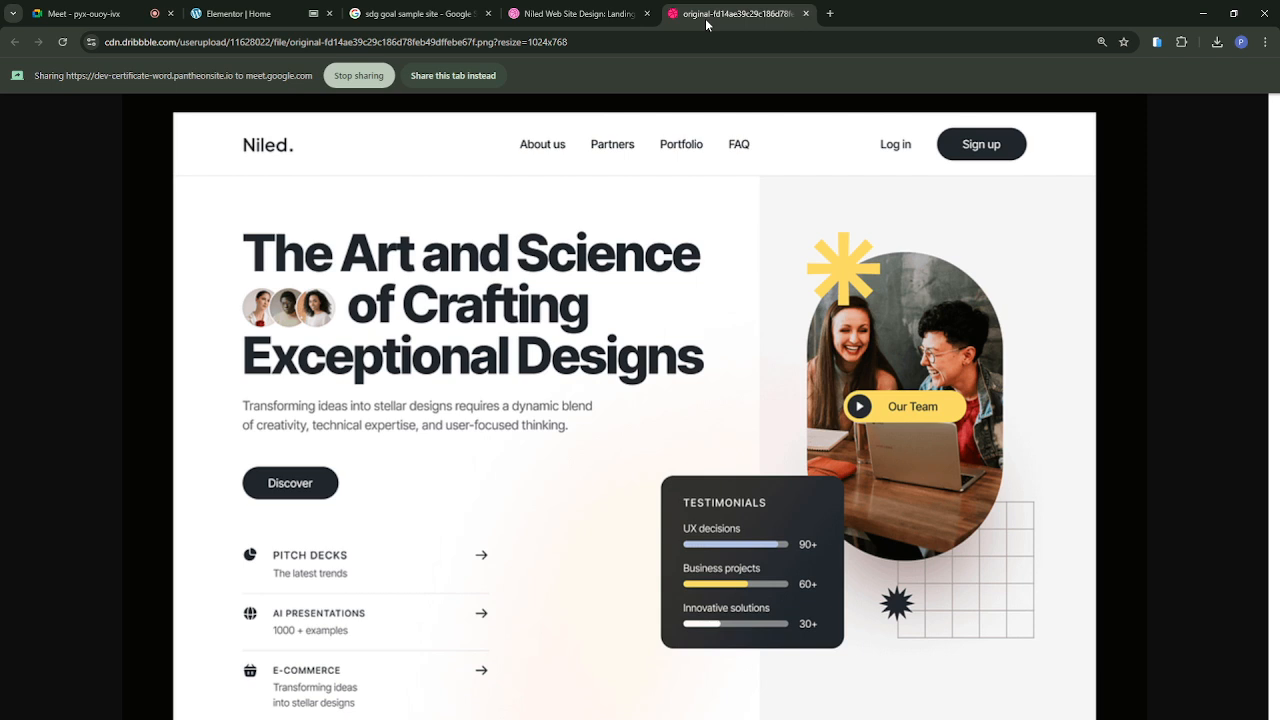
pyautogui.scroll(-2, 488, 411)
pyautogui.scroll(1, 488, 411)
pyautogui.scroll(-1, 488, 411)
pyautogui.click(449, 76)
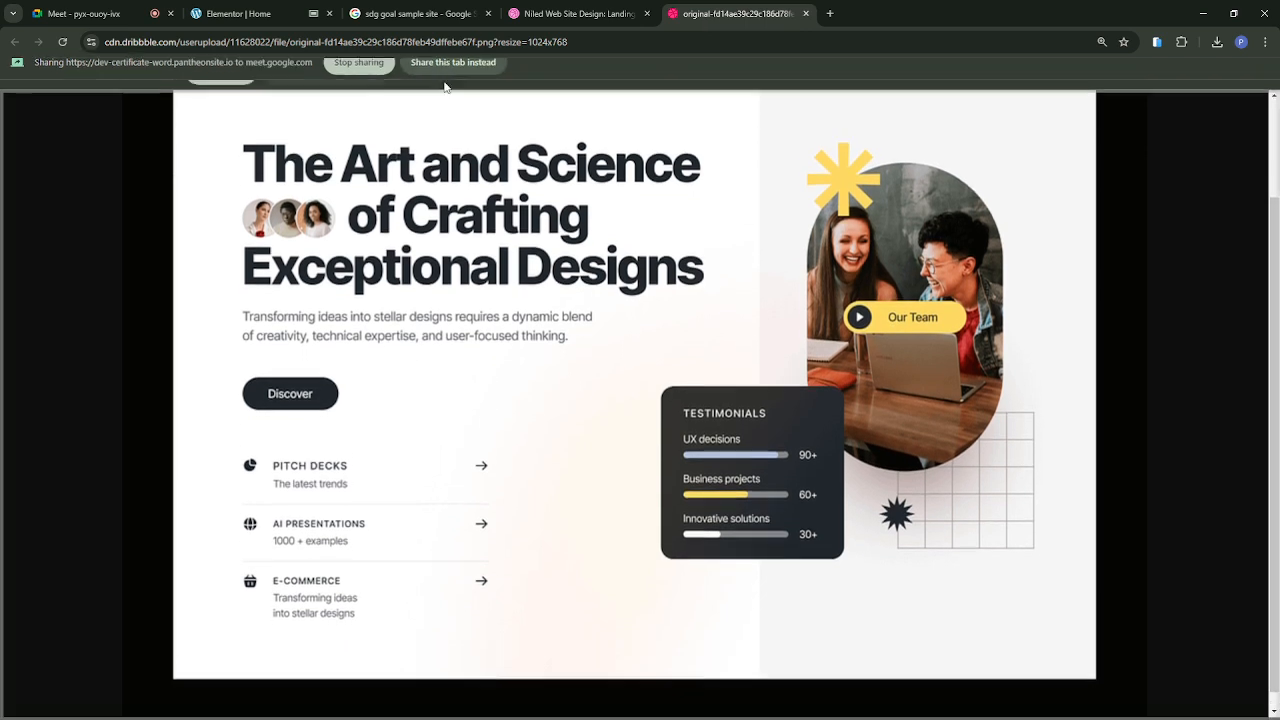
pyautogui.scroll(-1, 316, 517)
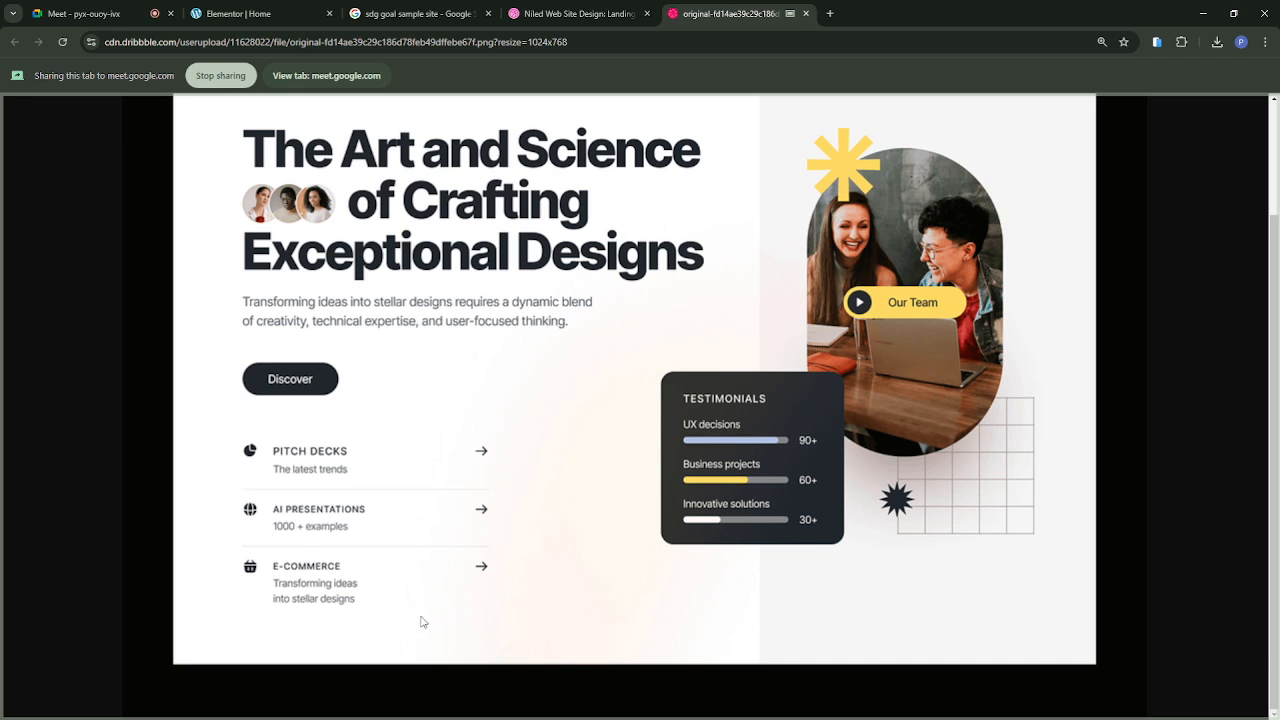
pyautogui.scroll(2, 457, 488)
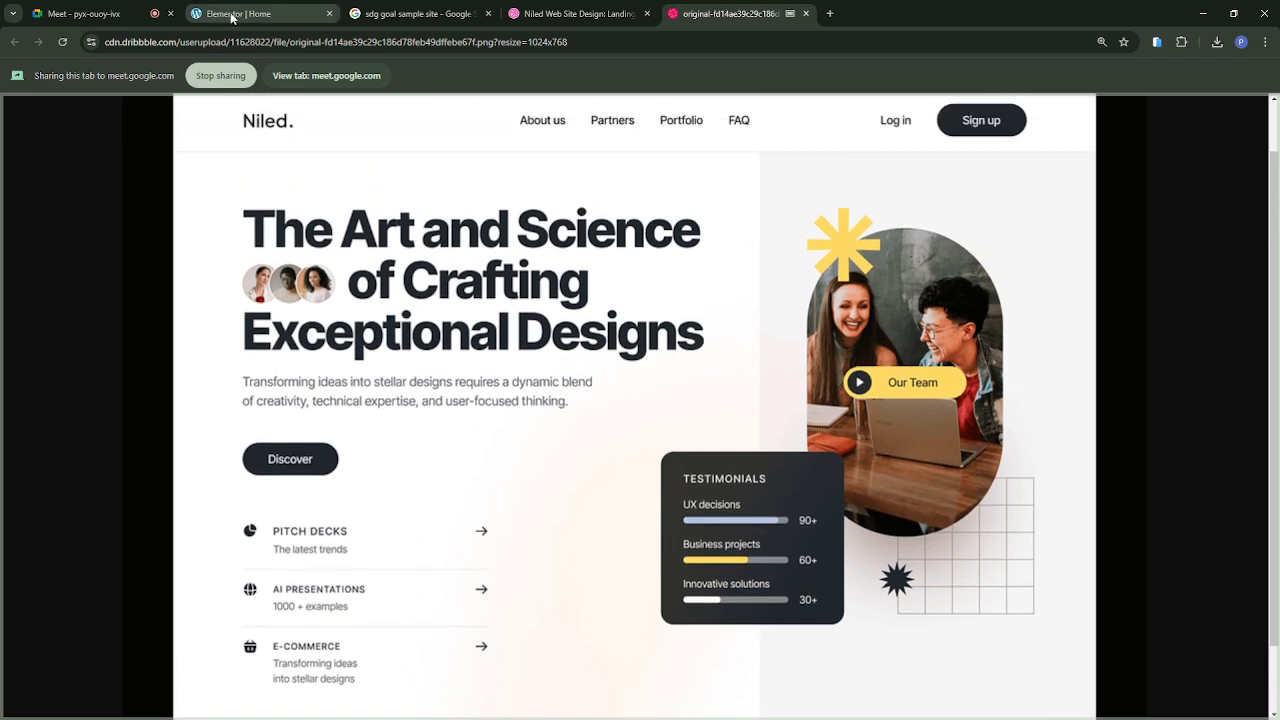
# Step: Switch to the Google Meet call and check the shared presentation and the participants
pyautogui.click(233, 14)
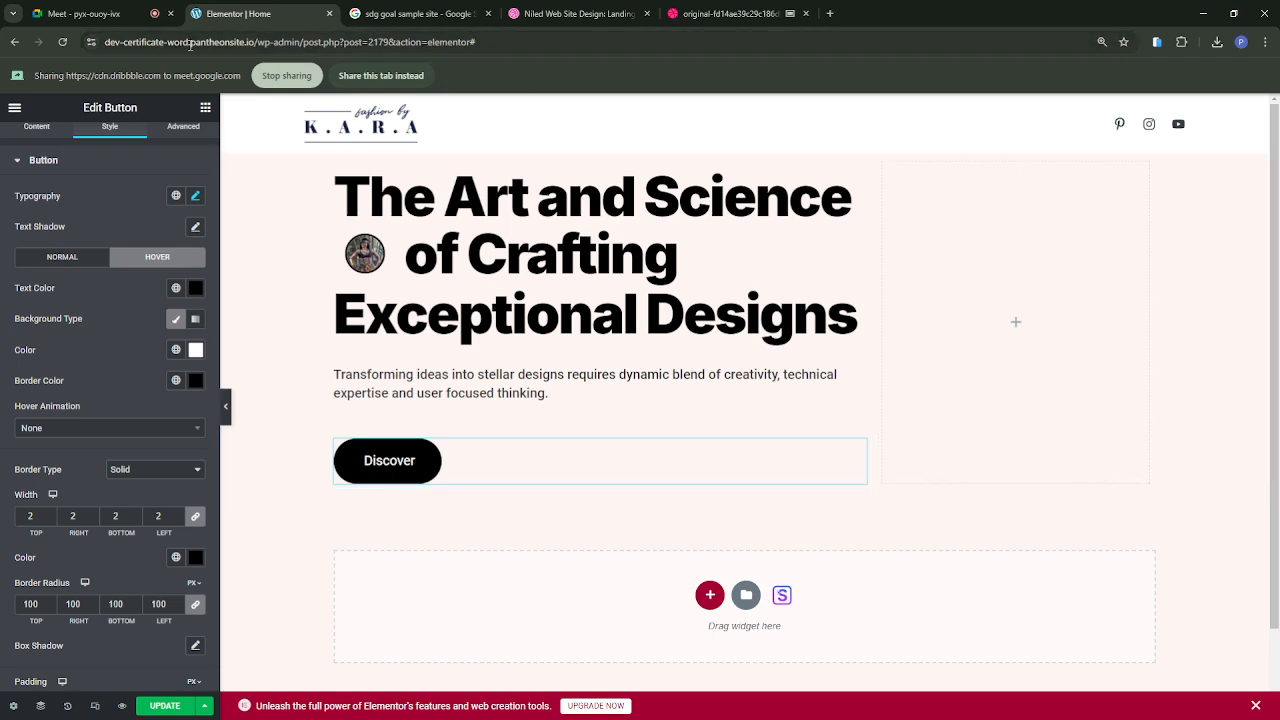
pyautogui.click(83, 14)
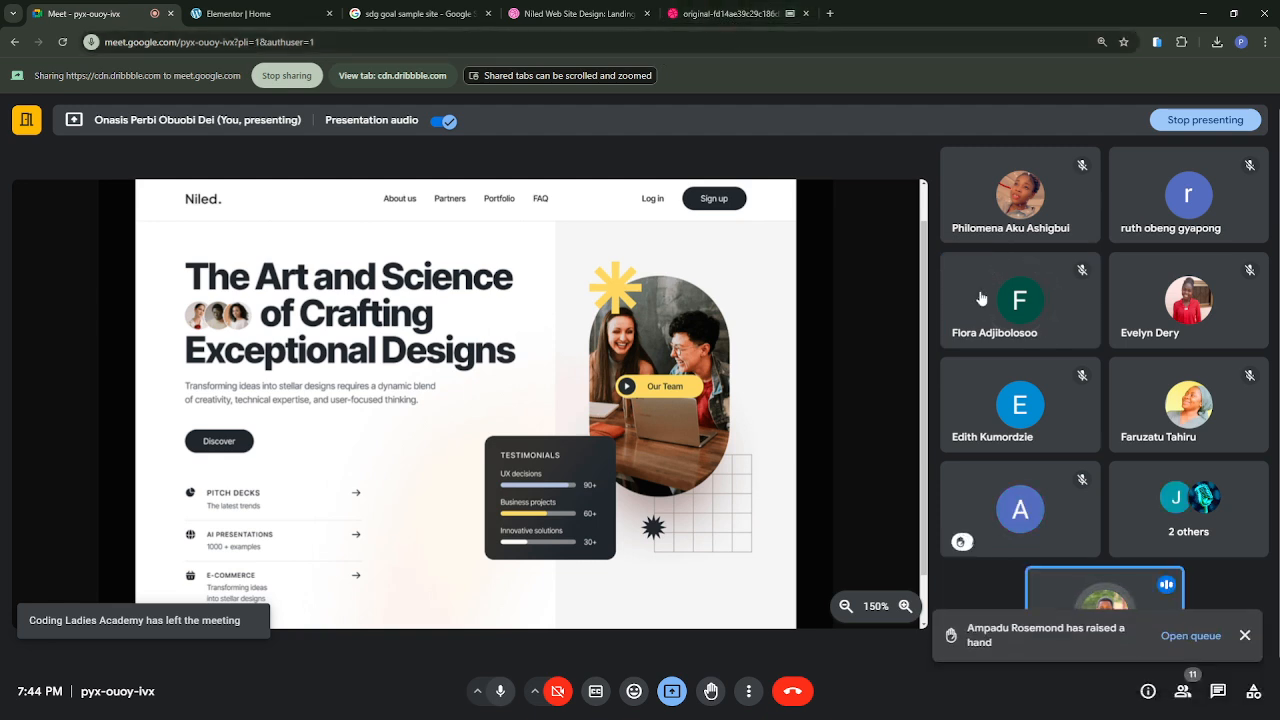
pyautogui.moveTo(984, 299)
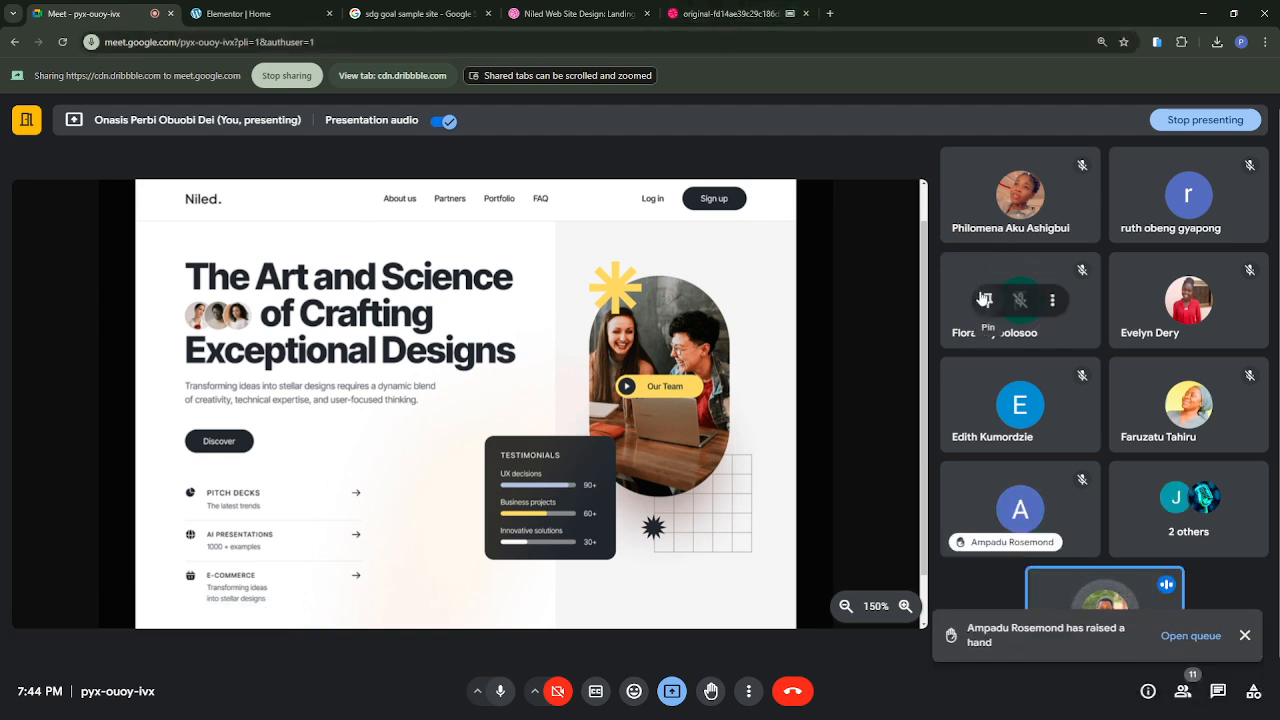
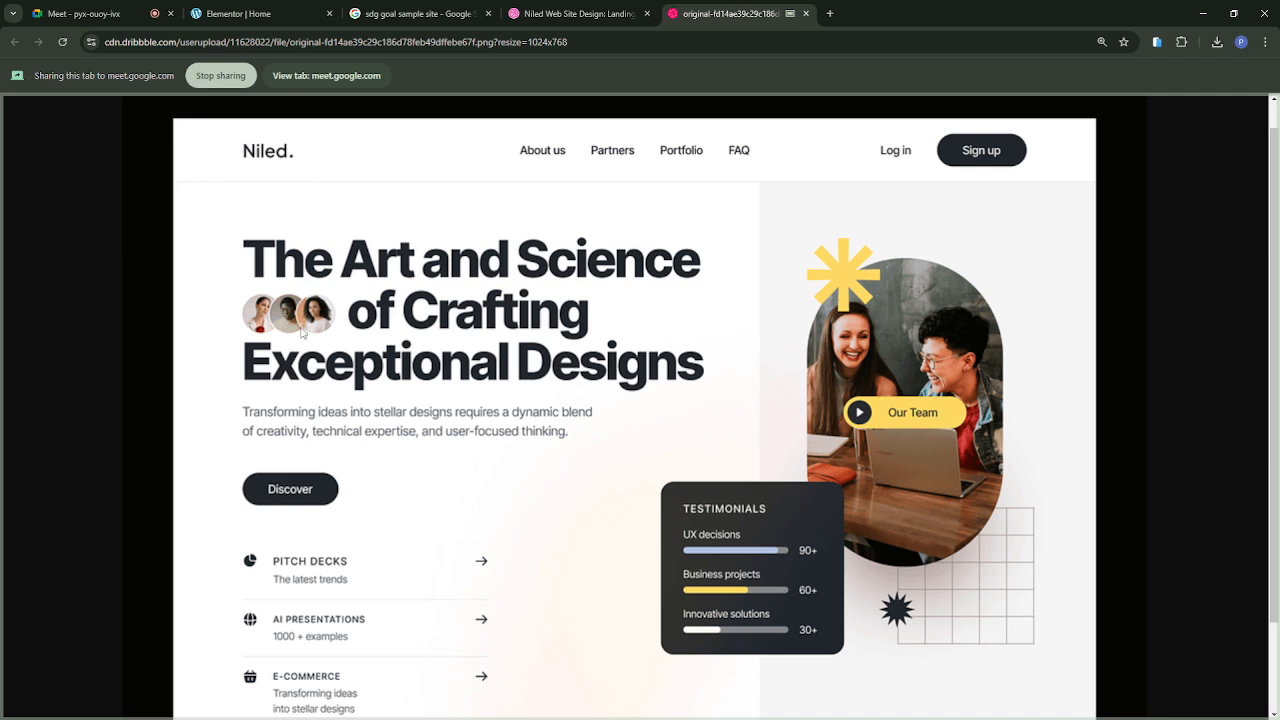
# Step: Examine the feature list below the reference's Discover button and share the Elementor Home tab in the Google Meet call instead
pyautogui.scroll(-1, 347, 525)
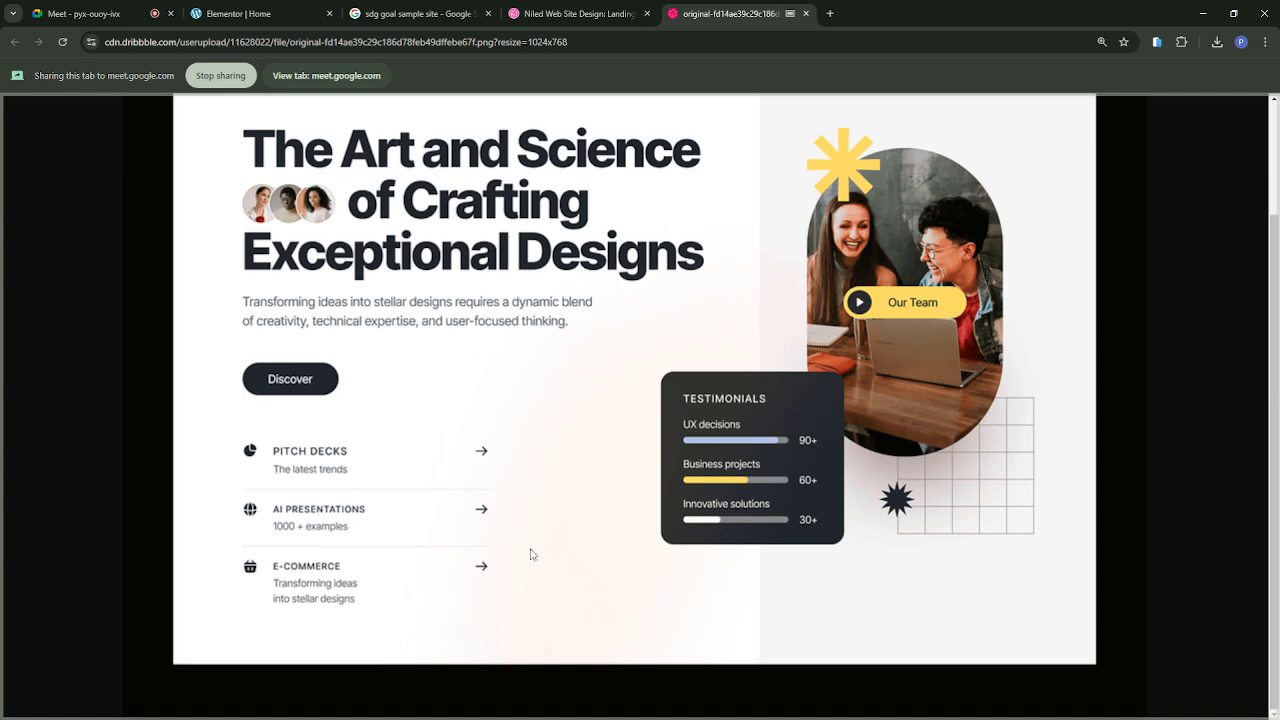
pyautogui.click(260, 18)
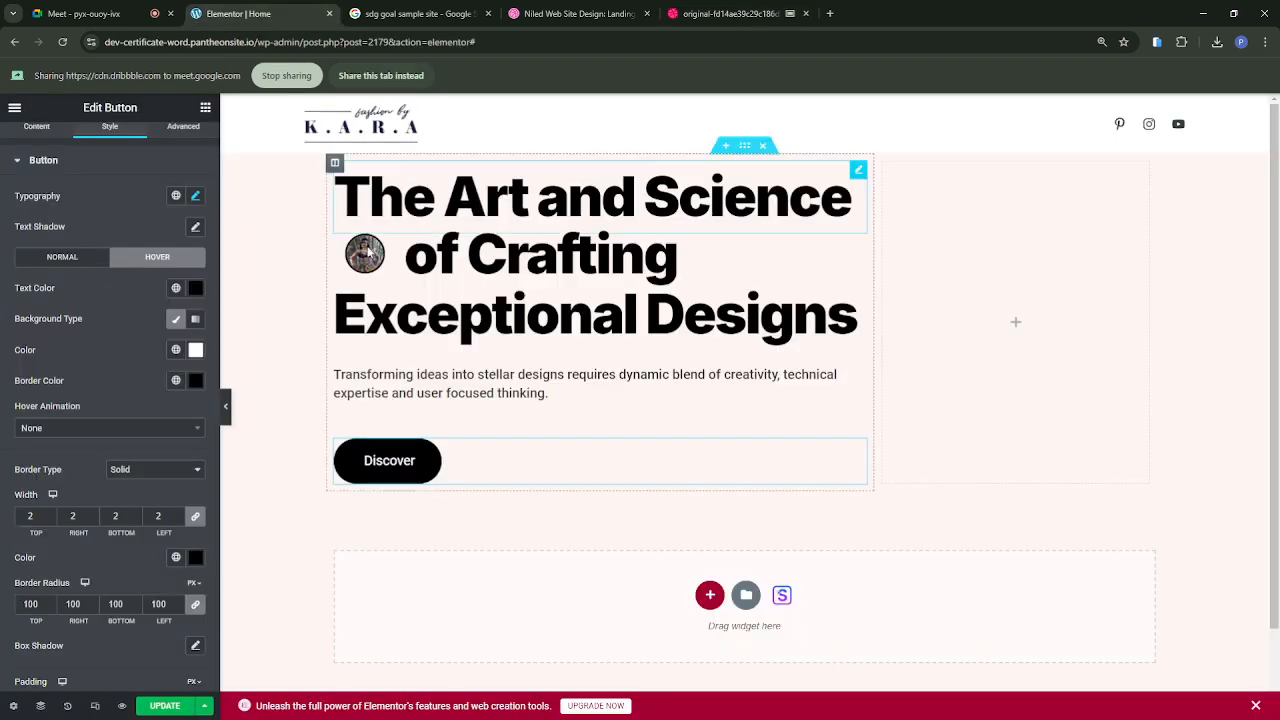
pyautogui.click(364, 76)
pyautogui.scroll(-1, 300, 538)
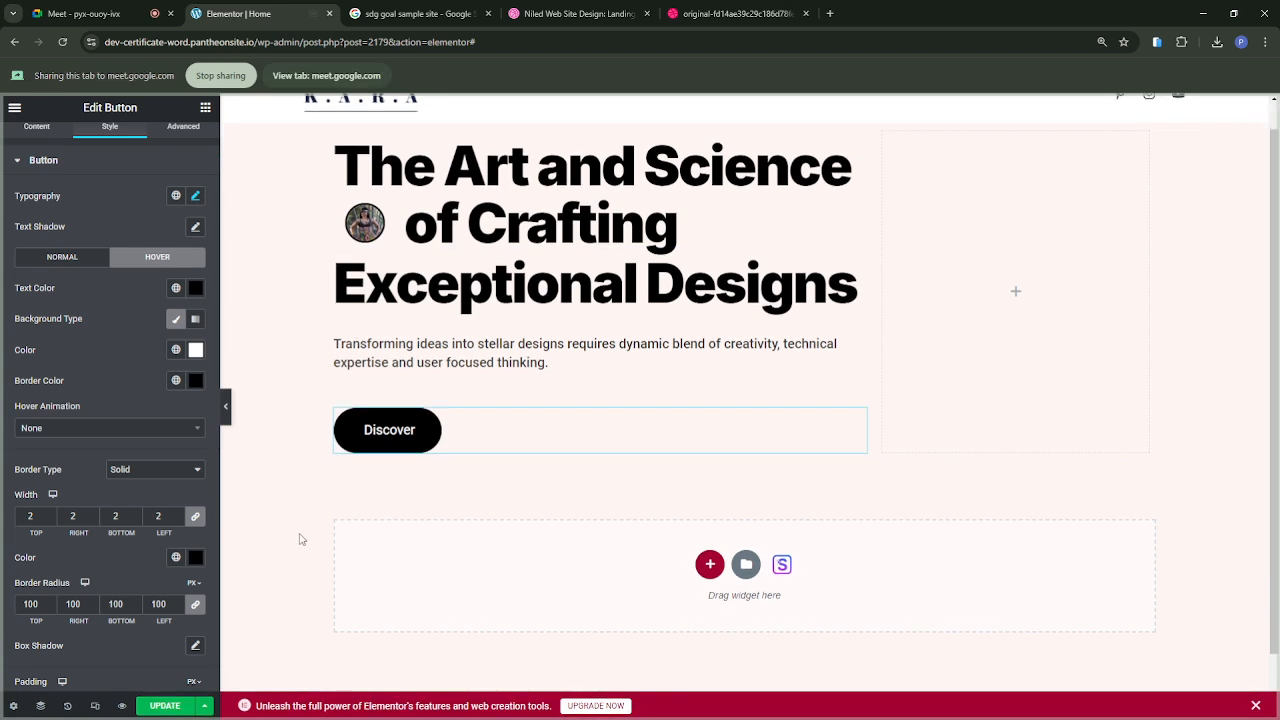
# Step: Add a two-column inner section directly below the Discover button in the hero's text column
pyautogui.click(205, 109)
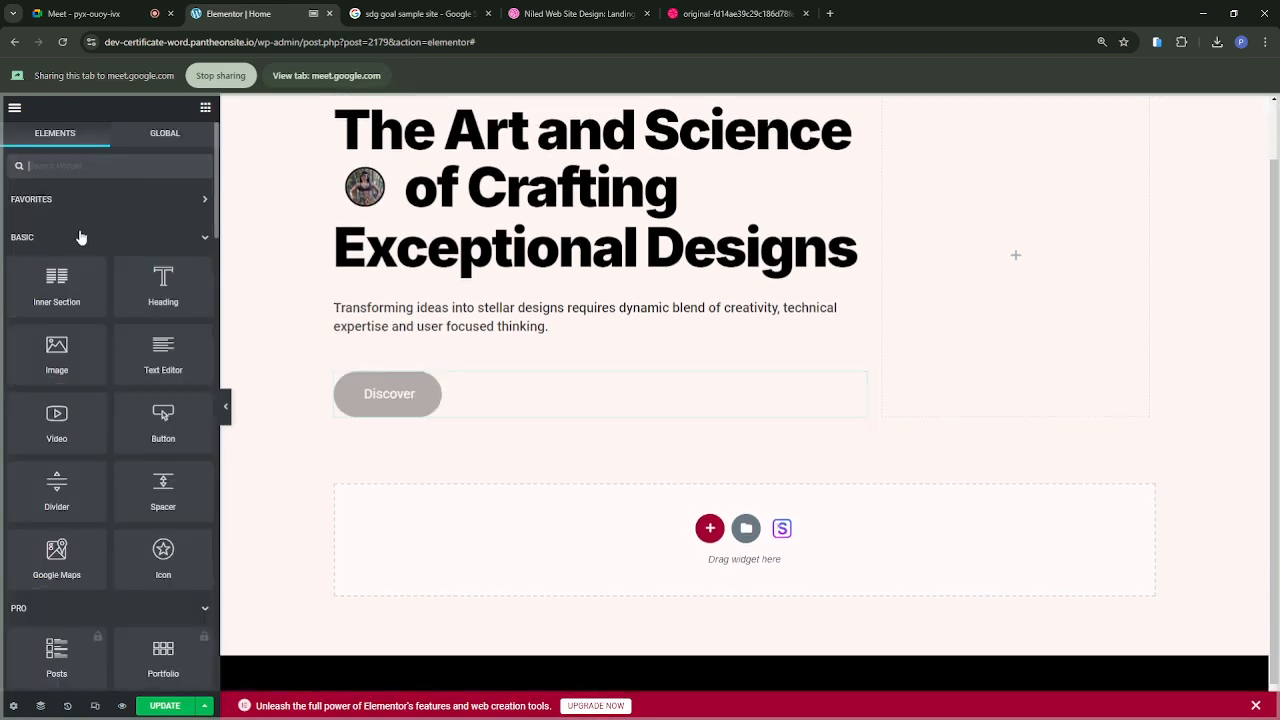
pyautogui.moveTo(305, 424); pyautogui.dragTo(397, 405)
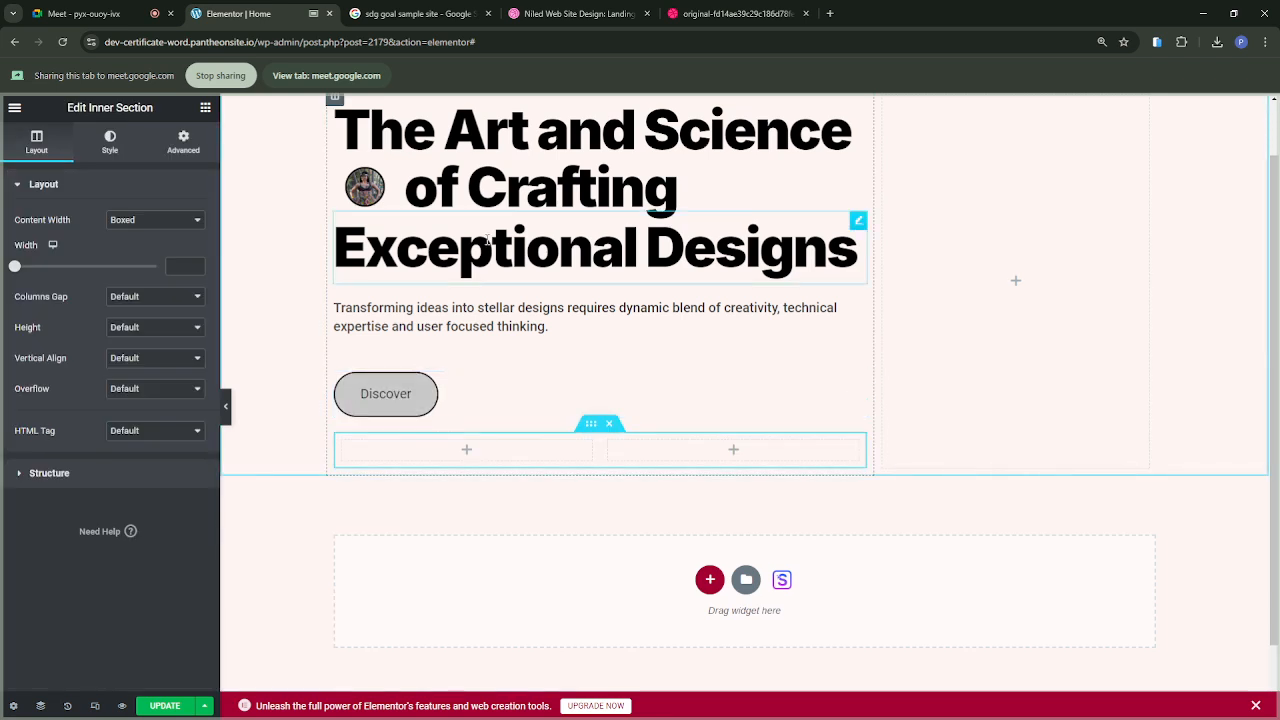
pyautogui.scroll(2, 488, 240)
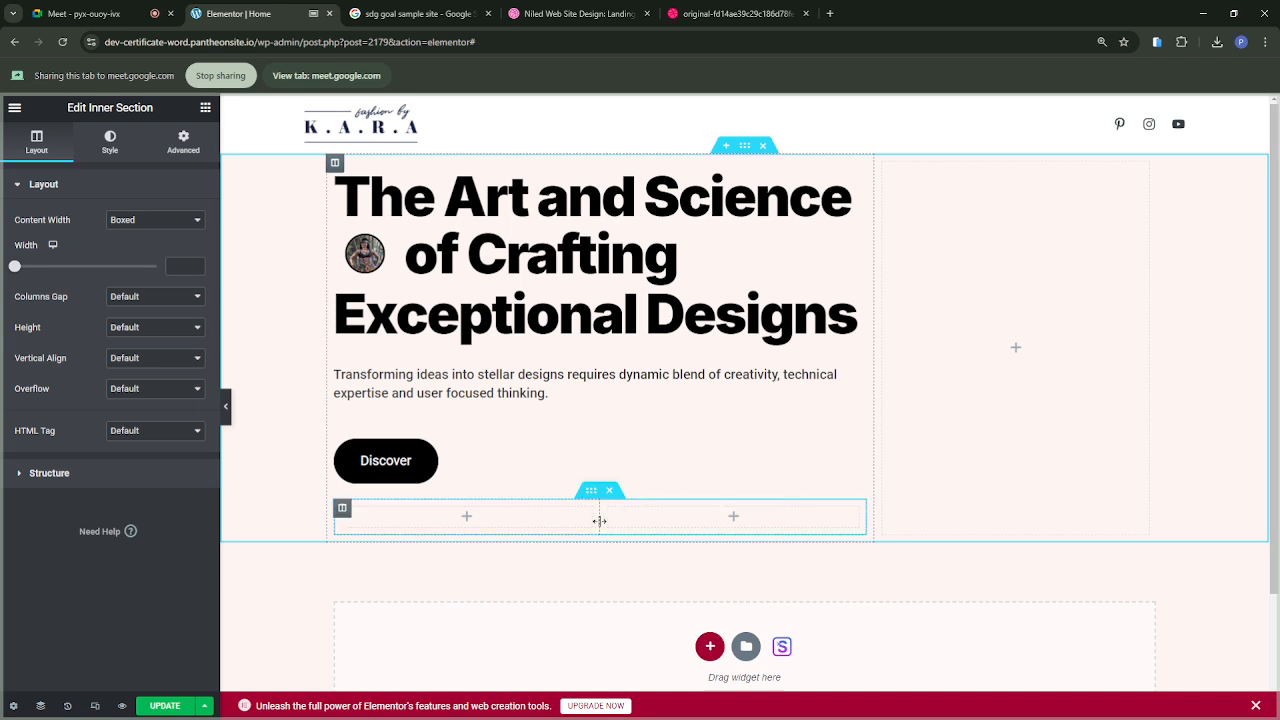
# Step: Widen the first column of the new inner section to about 58.8% and open its layout settings
pyautogui.moveTo(599, 521); pyautogui.dragTo(646, 521)
pyautogui.click(490, 517)
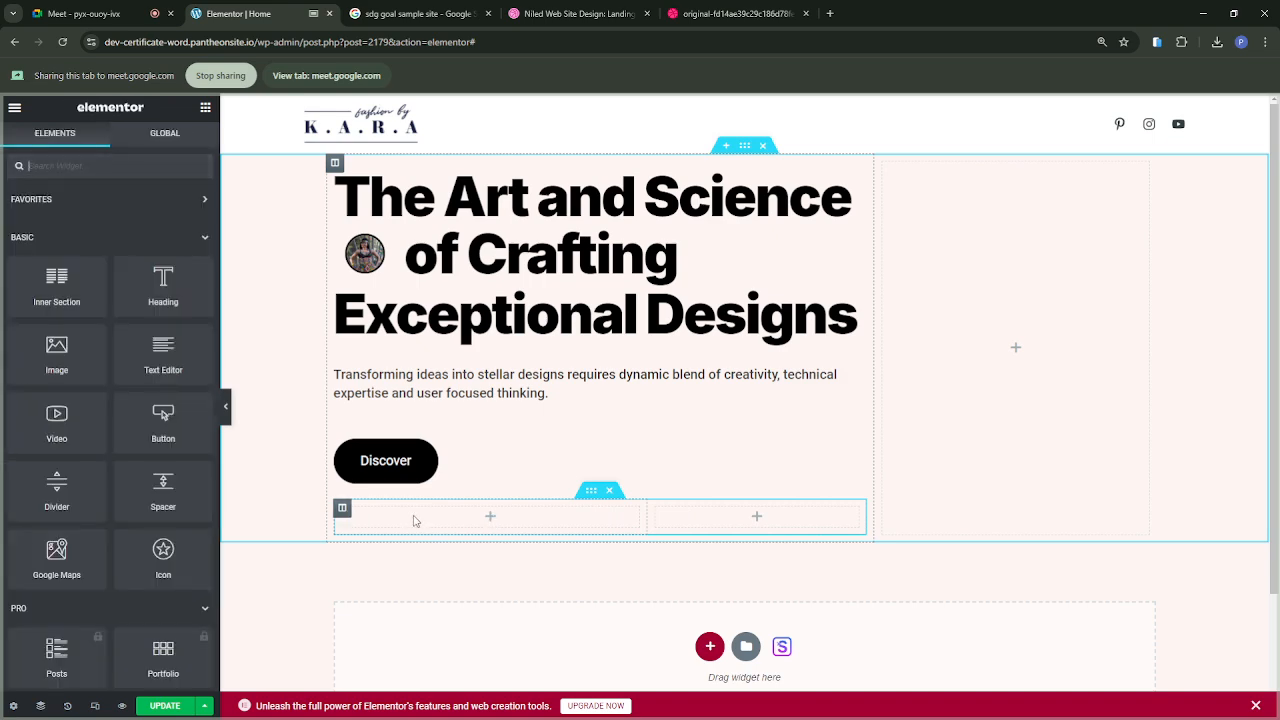
pyautogui.click(344, 510)
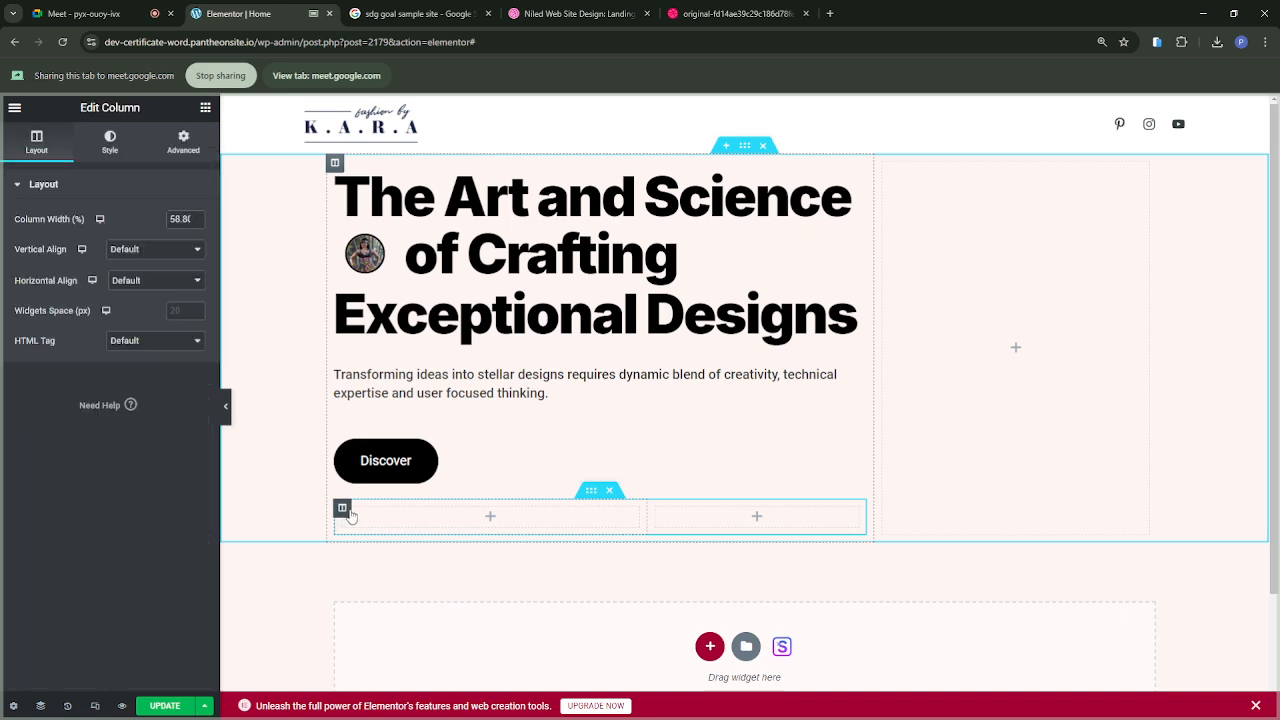
# Step: Duplicate the first column of the inner section twice to make four columns
pyautogui.rightClick(350, 515)
pyautogui.click(377, 503)
pyautogui.rightClick(343, 512)
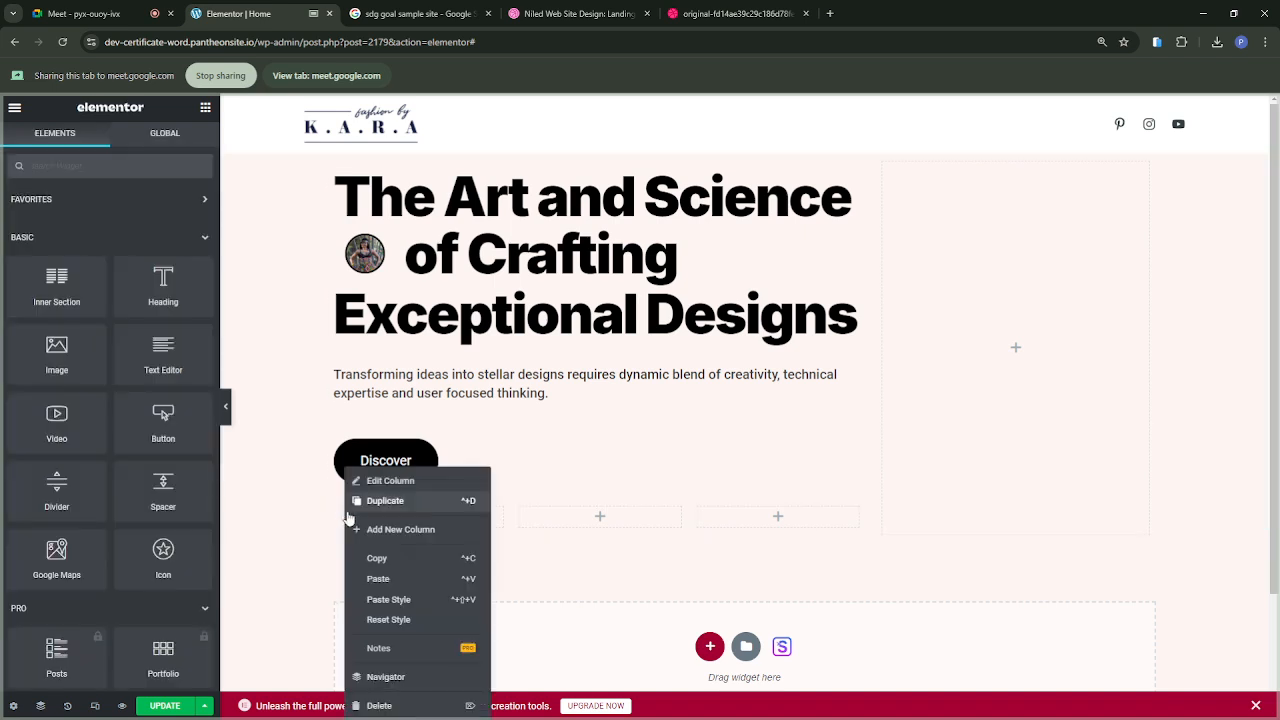
pyautogui.click(377, 503)
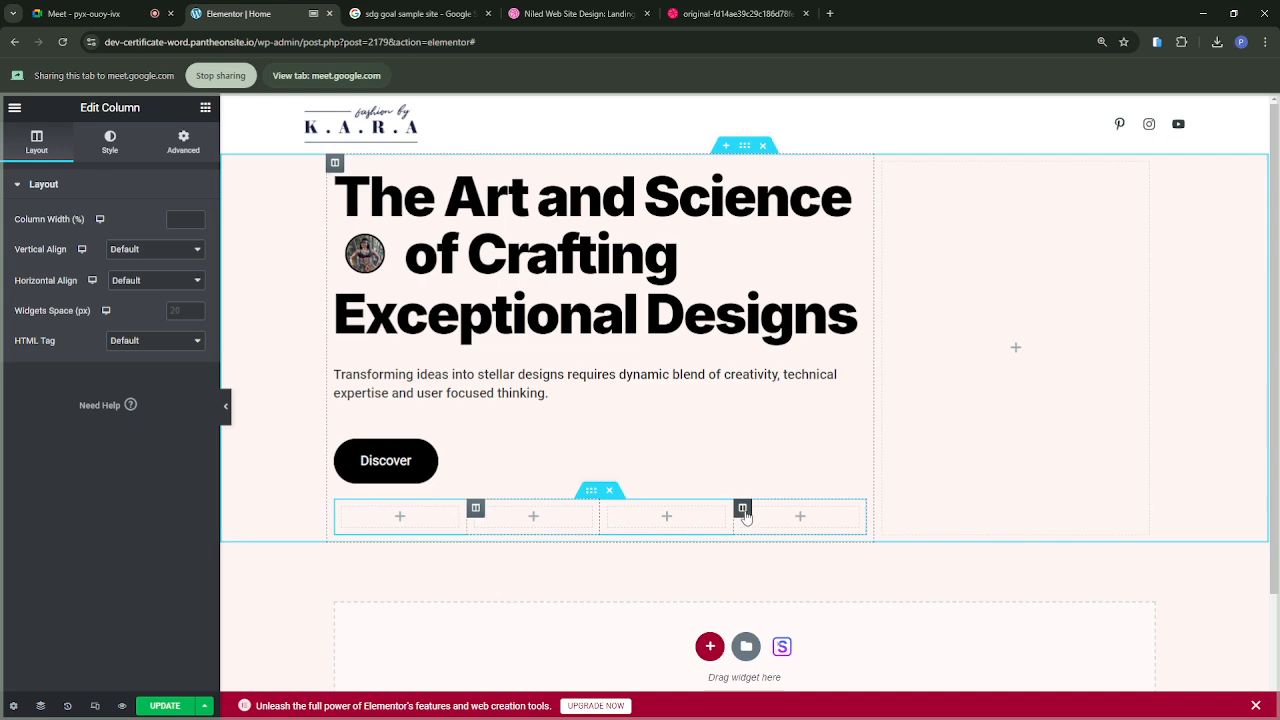
# Step: Open the Navigator and inspect the inner section and each of its four columns
pyautogui.rightClick(606, 515)
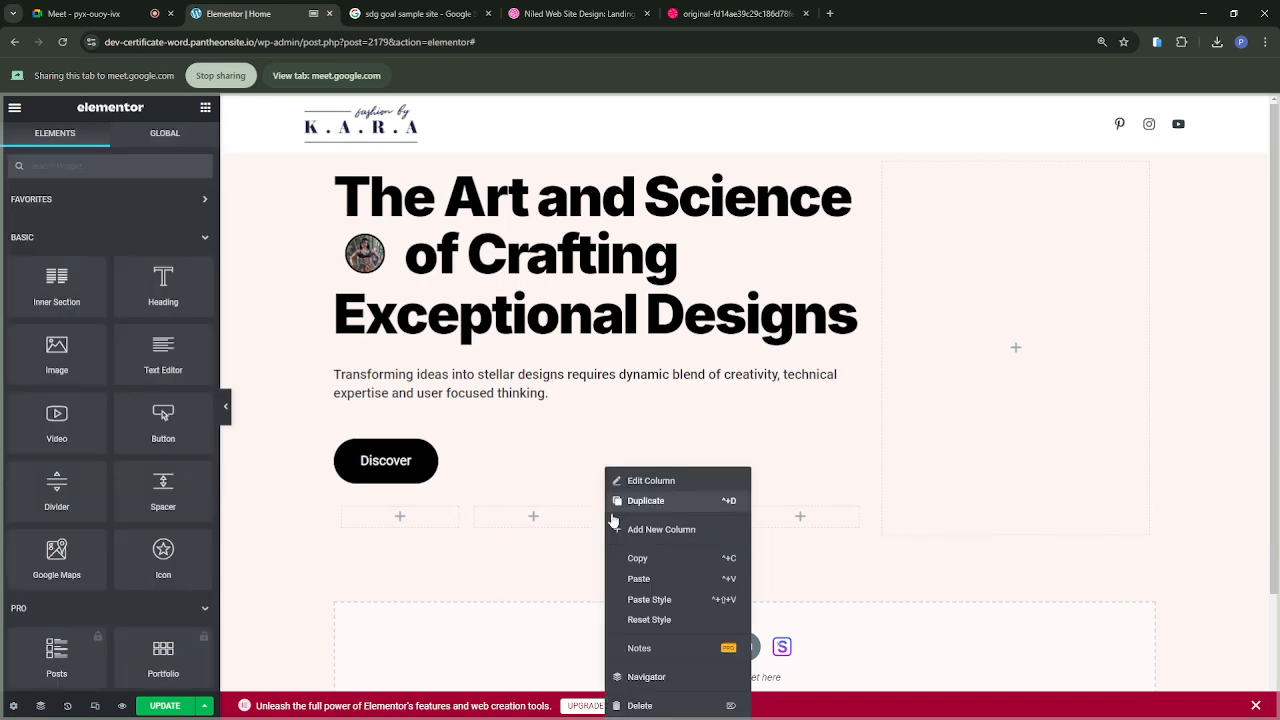
pyautogui.click(660, 680)
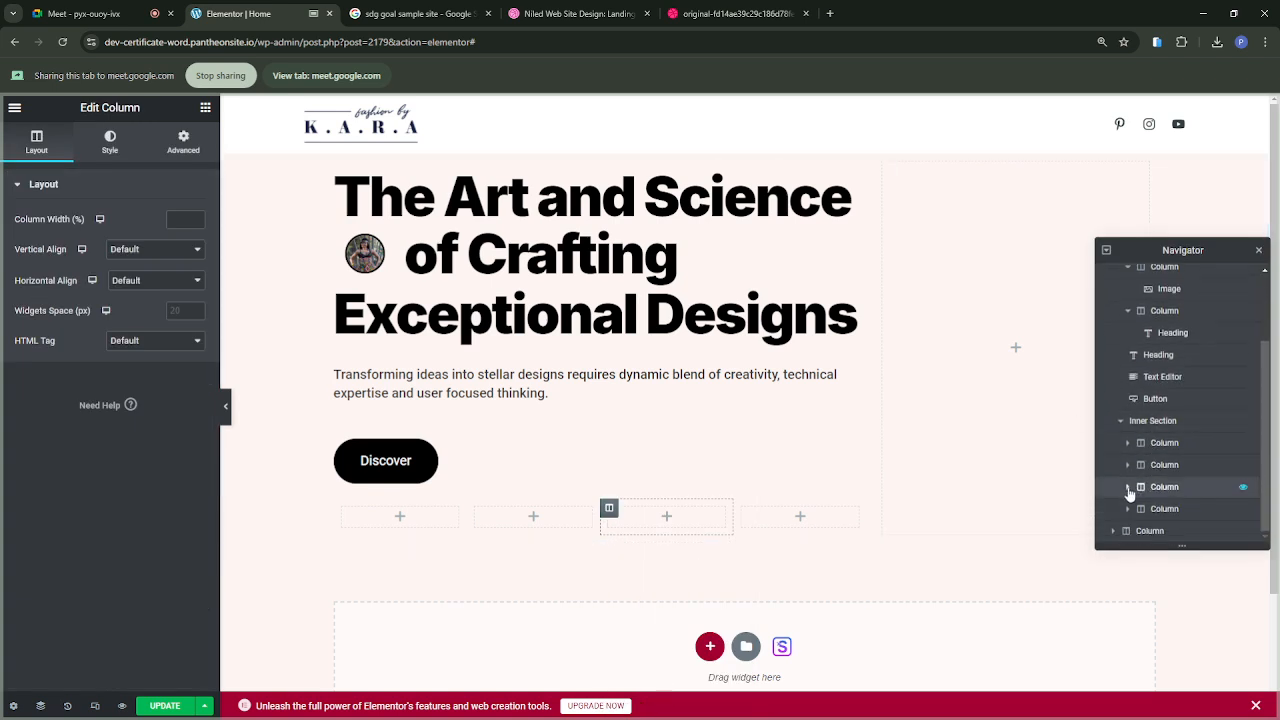
pyautogui.click(1141, 428)
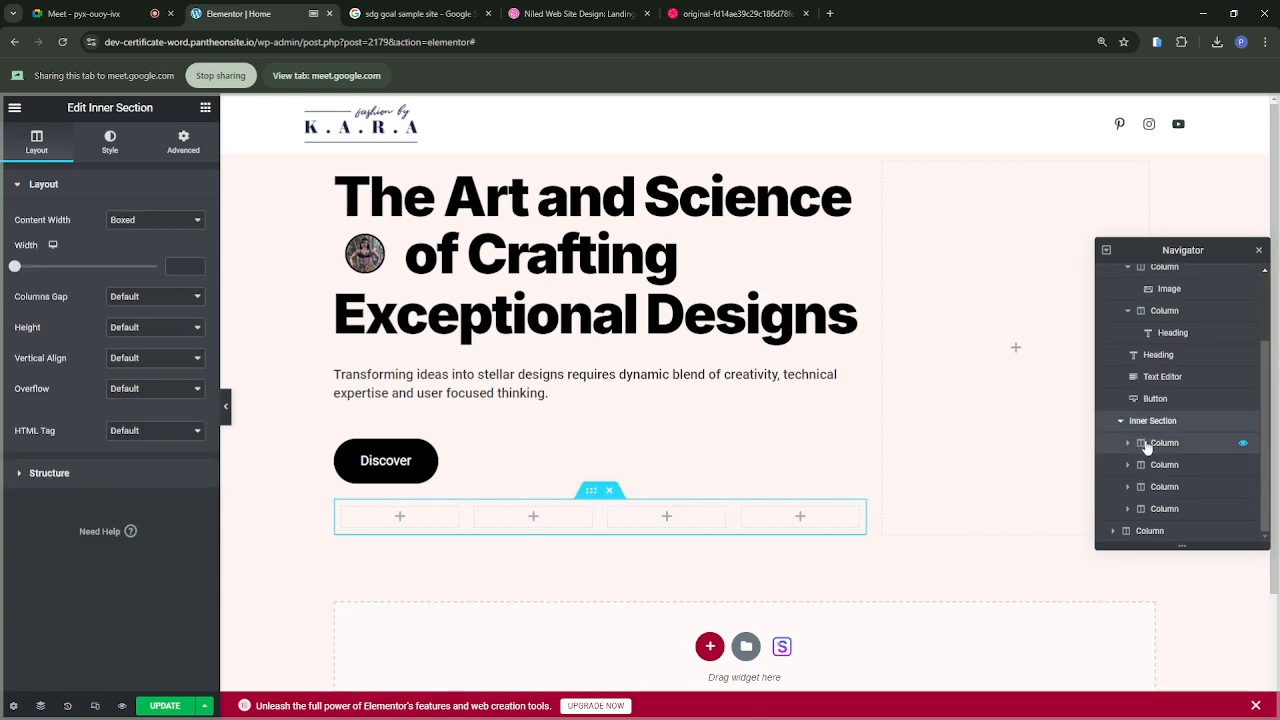
pyautogui.click(1146, 446)
pyautogui.click(1149, 469)
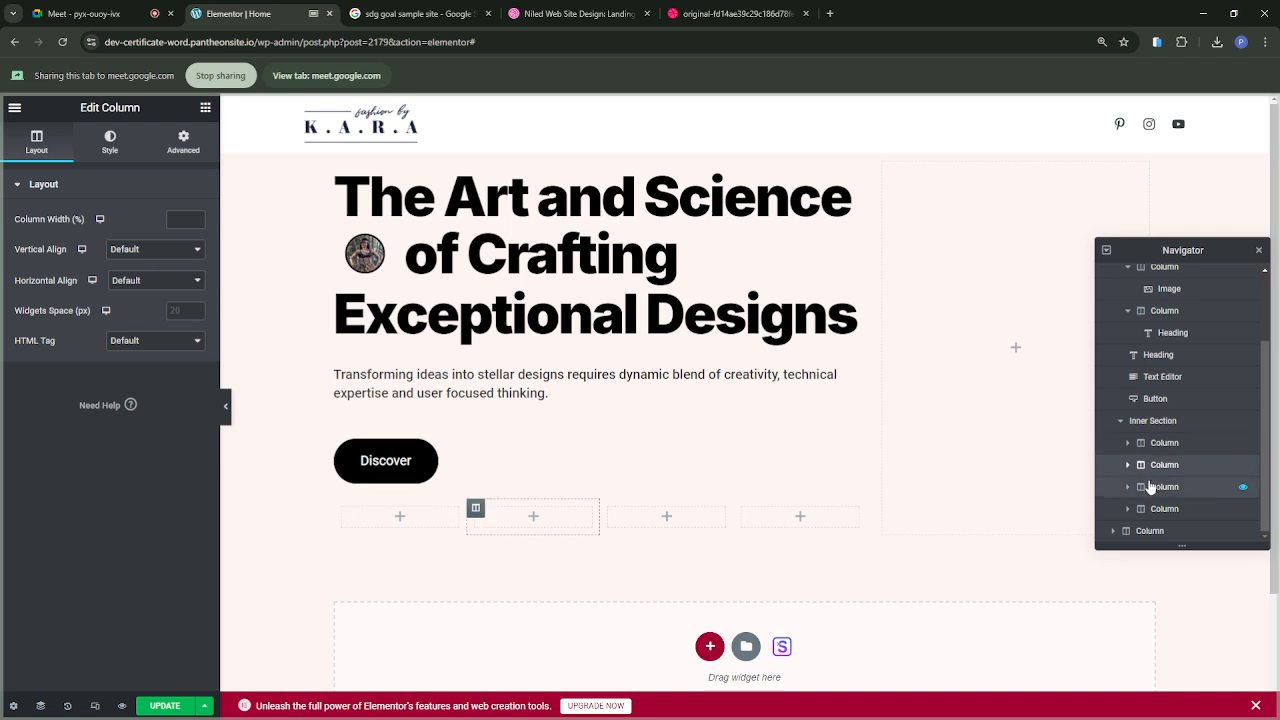
pyautogui.click(1150, 488)
pyautogui.click(1150, 511)
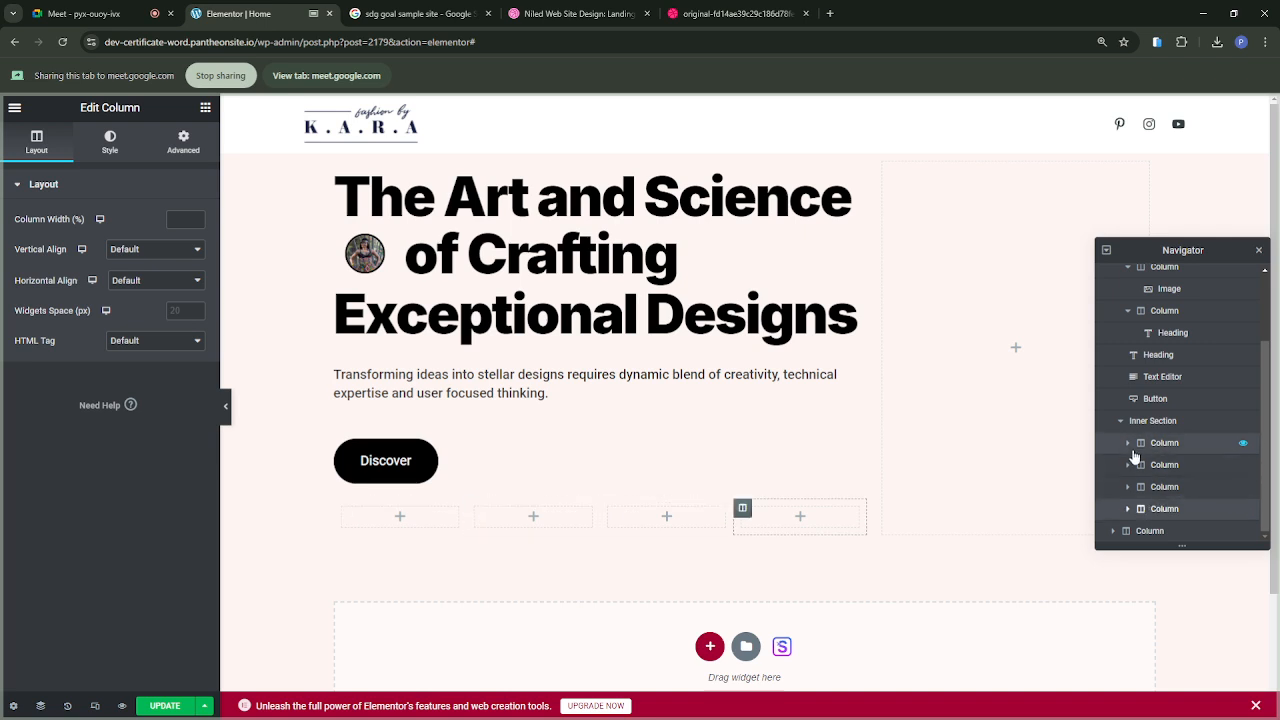
# Step: Try reordering the first two inner-section columns in the Navigator and expand them to check their contents
pyautogui.moveTo(1131, 447); pyautogui.dragTo(1157, 470)
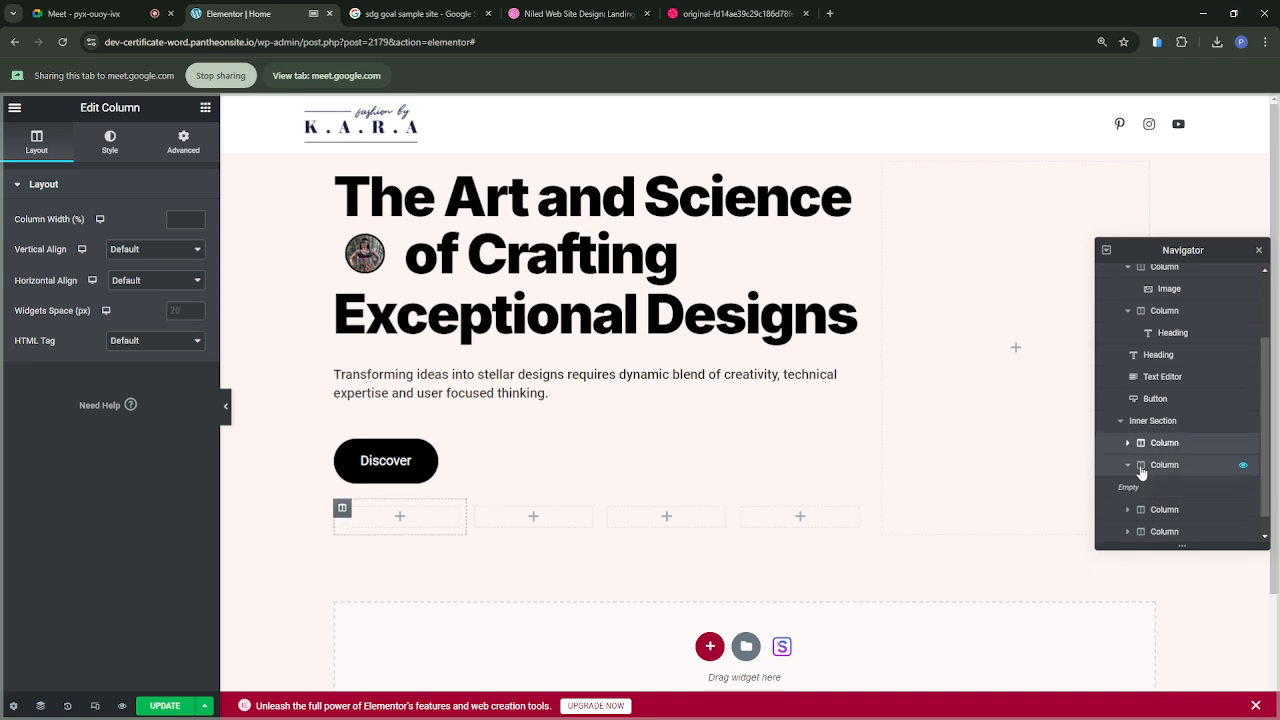
pyautogui.click(1130, 445)
pyautogui.click(1130, 445)
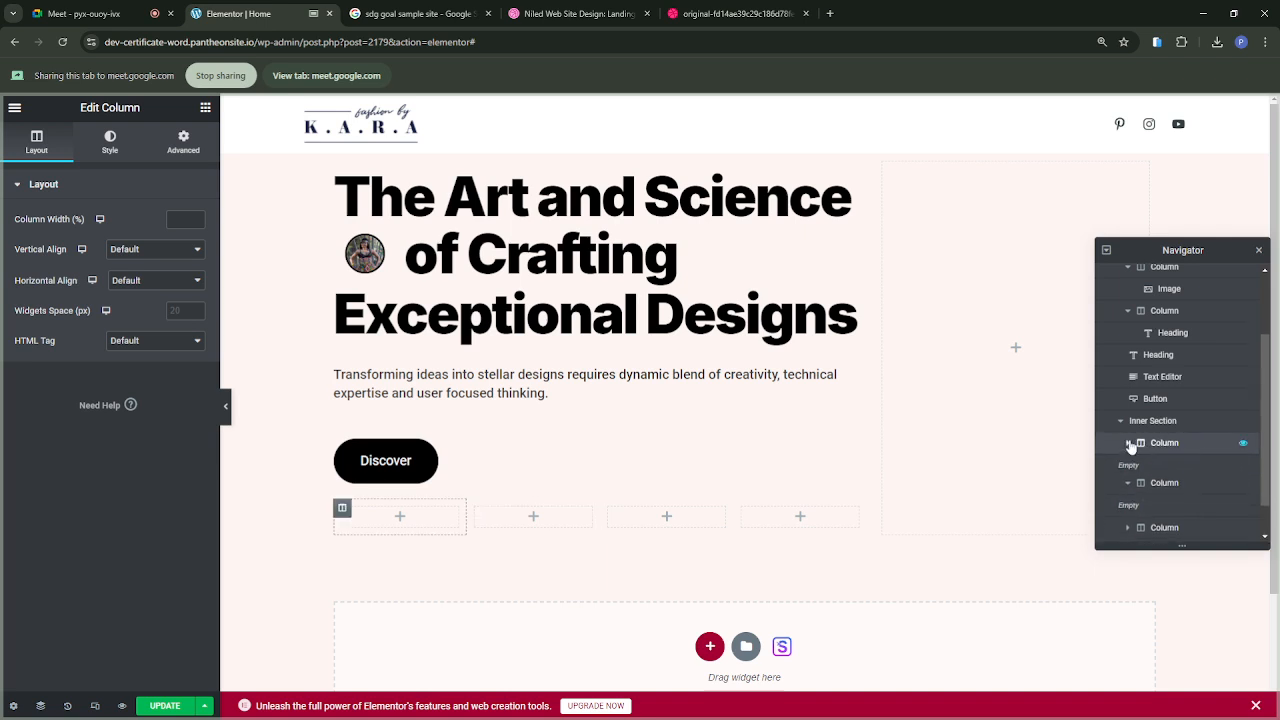
pyautogui.click(1132, 468)
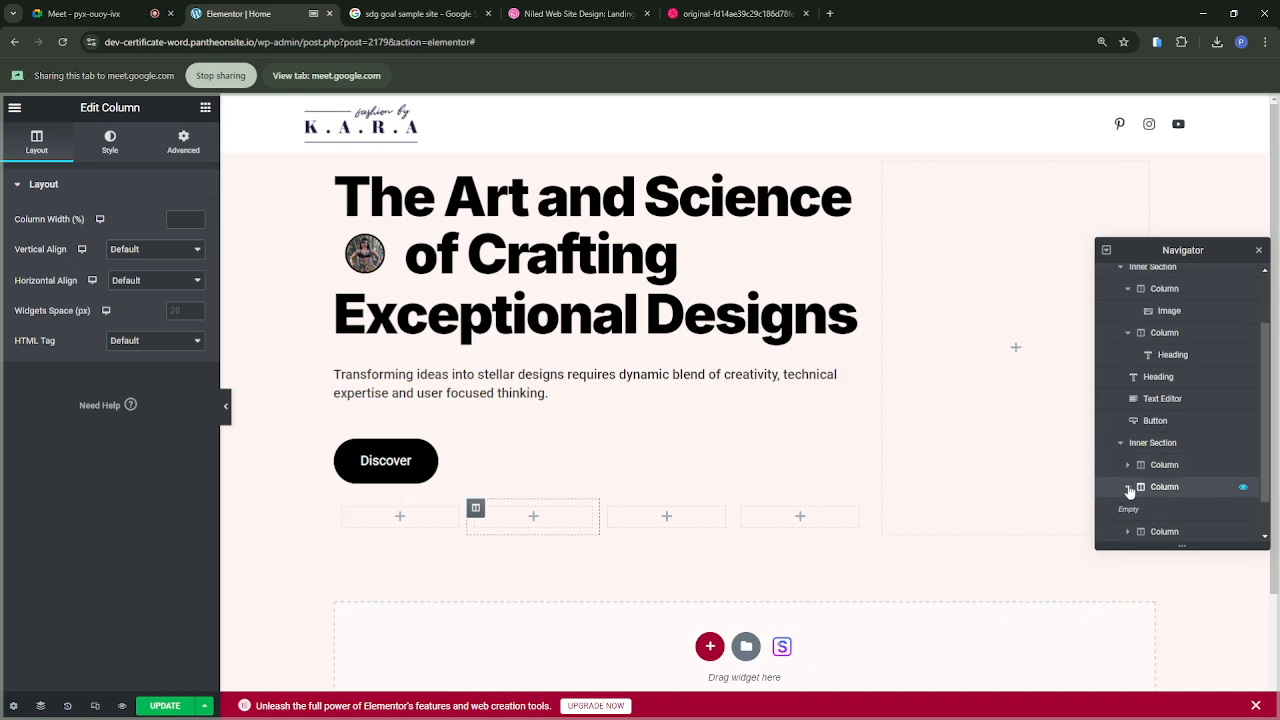
pyautogui.click(1130, 487)
pyautogui.moveTo(1137, 488); pyautogui.dragTo(1155, 486)
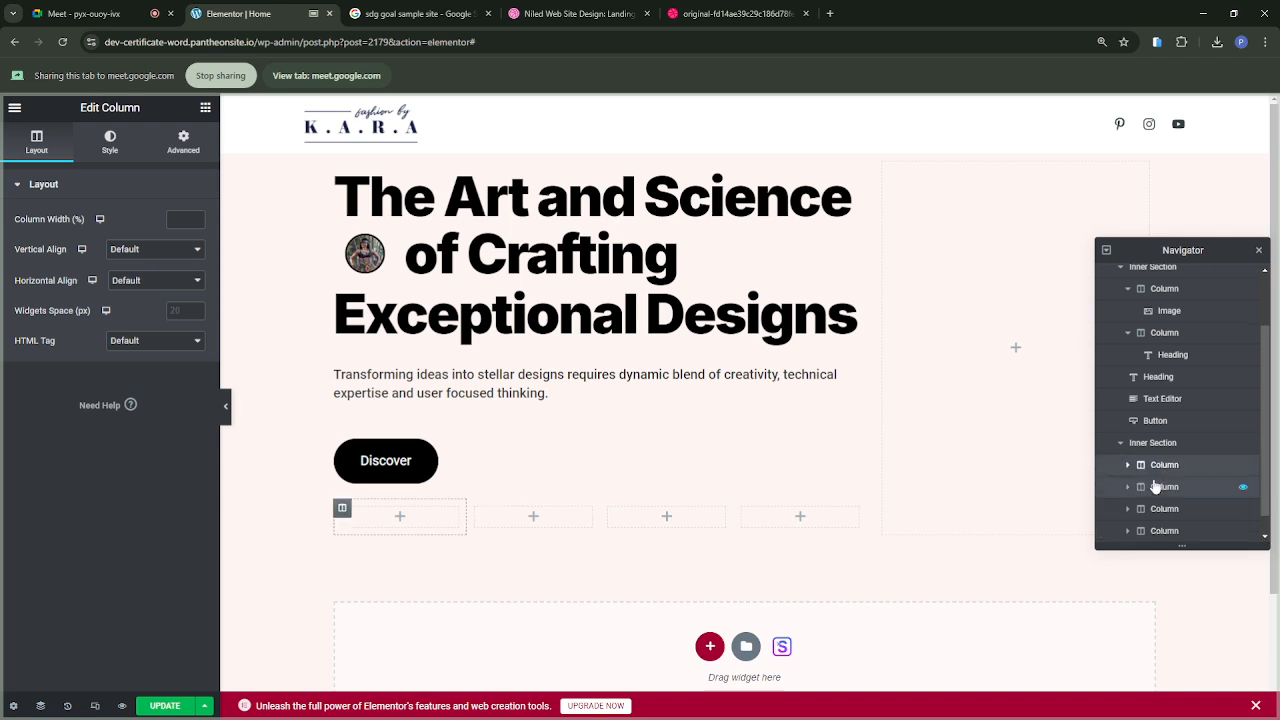
pyautogui.click(1129, 467)
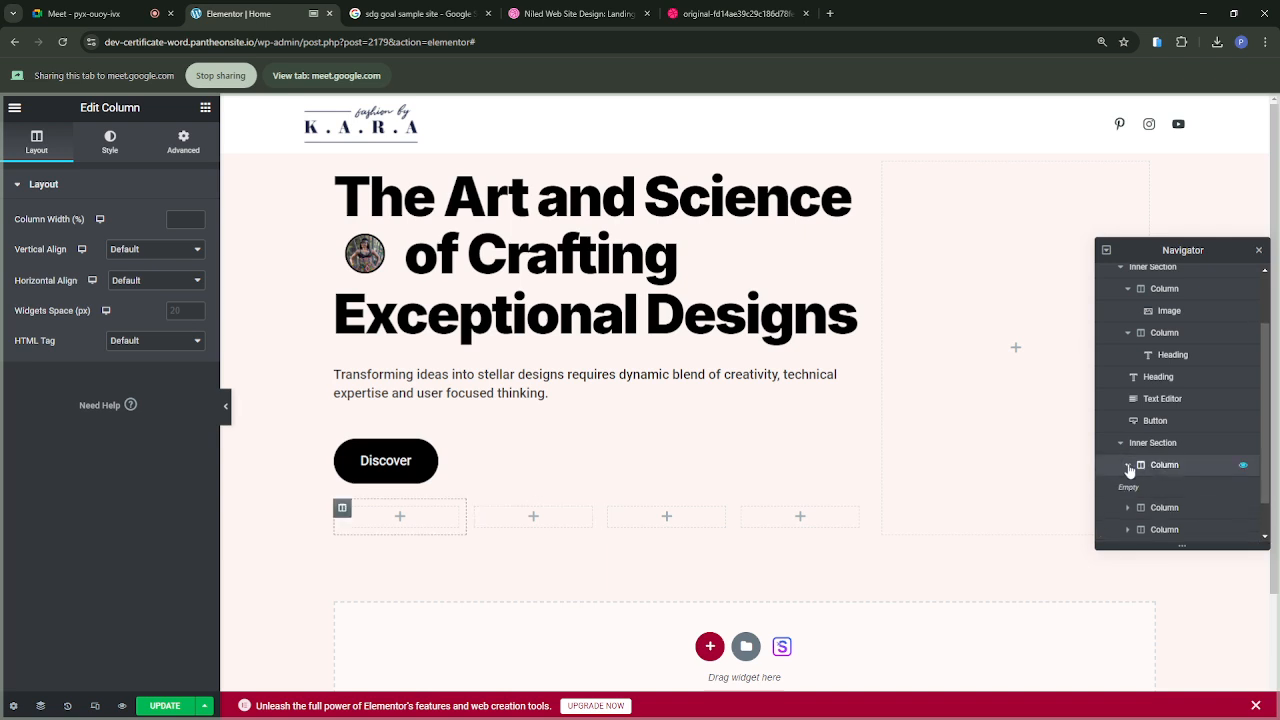
pyautogui.click(1175, 470)
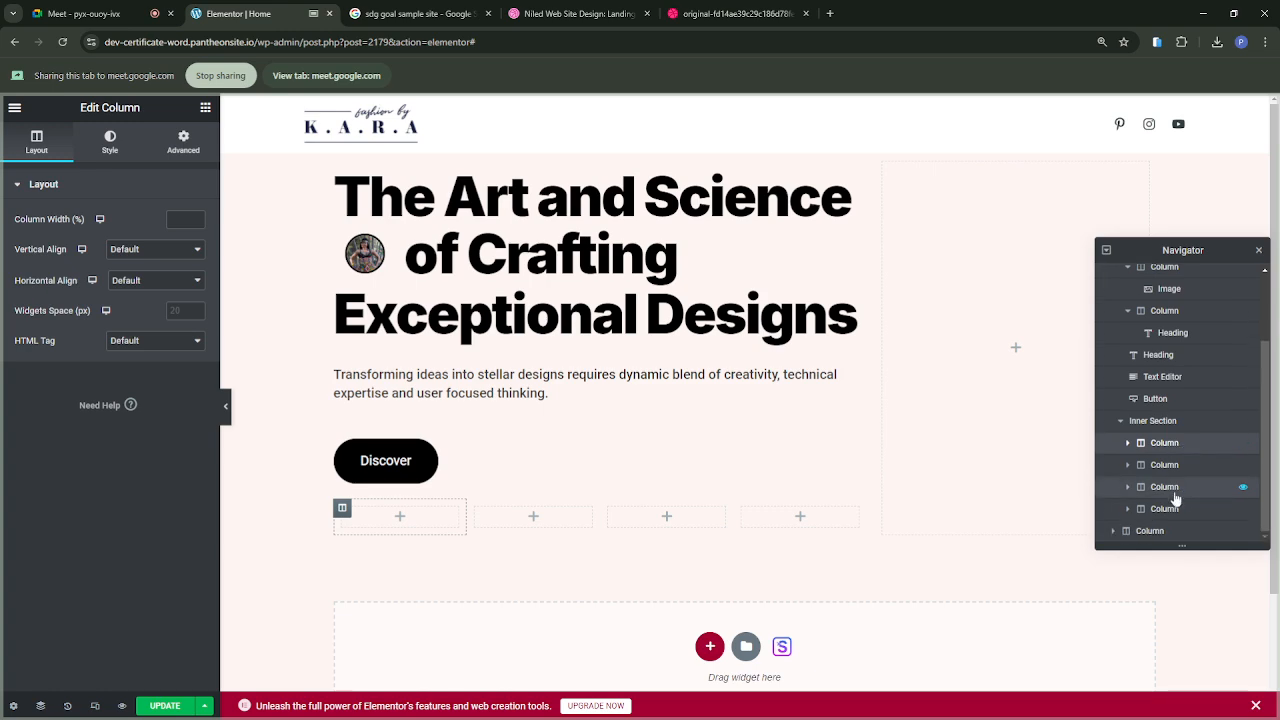
# Step: Delete three of the four columns from the inner section below the Discover button
pyautogui.click(1170, 511)
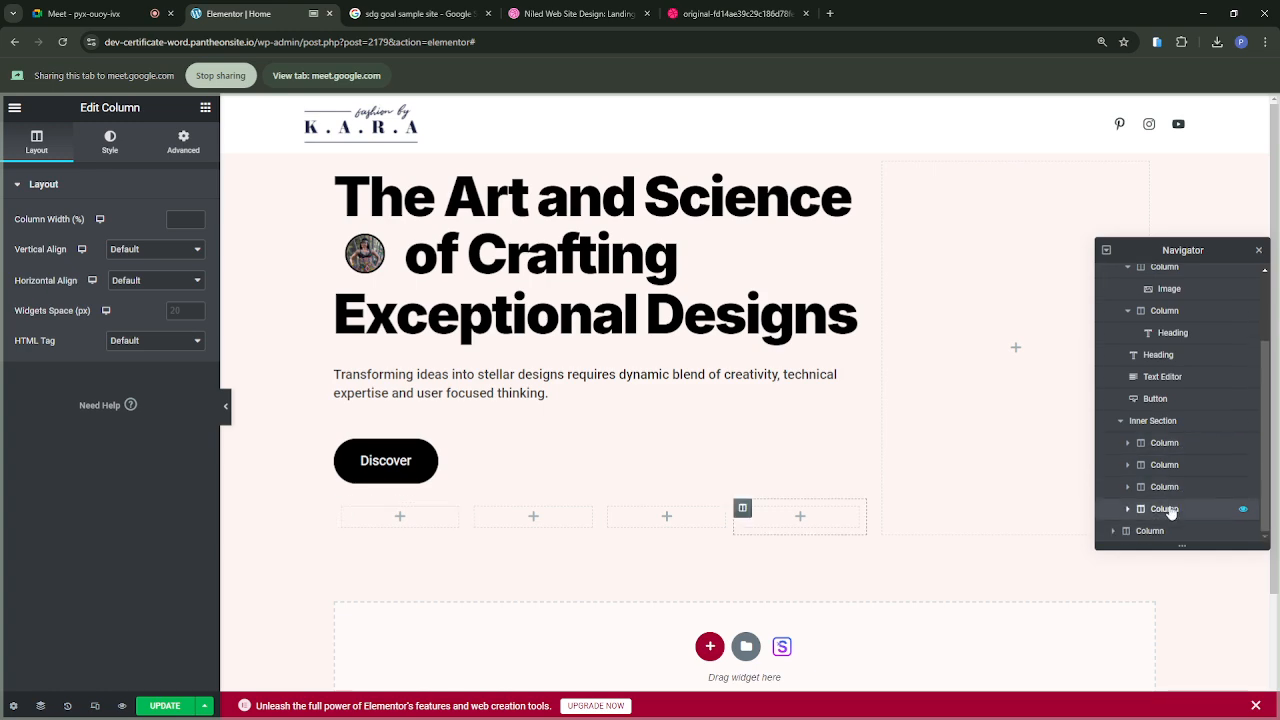
pyautogui.press('Delete')
pyautogui.click(1171, 500)
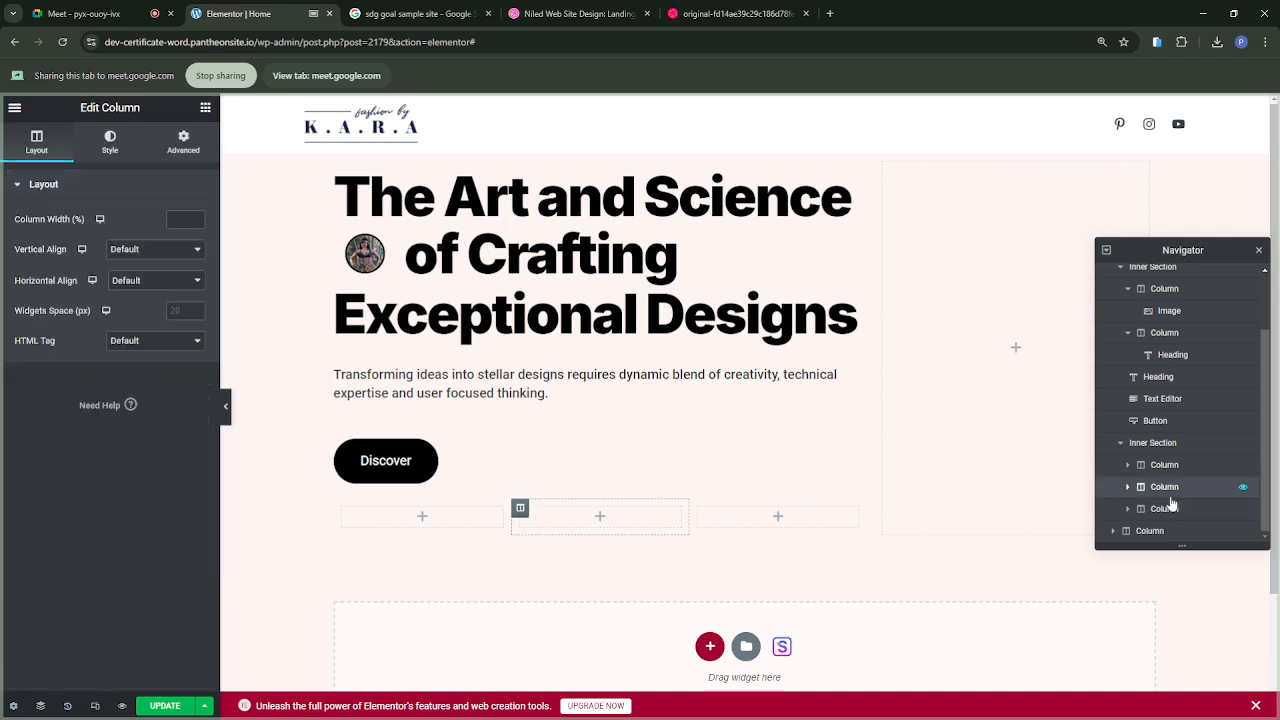
pyautogui.press('Delete')
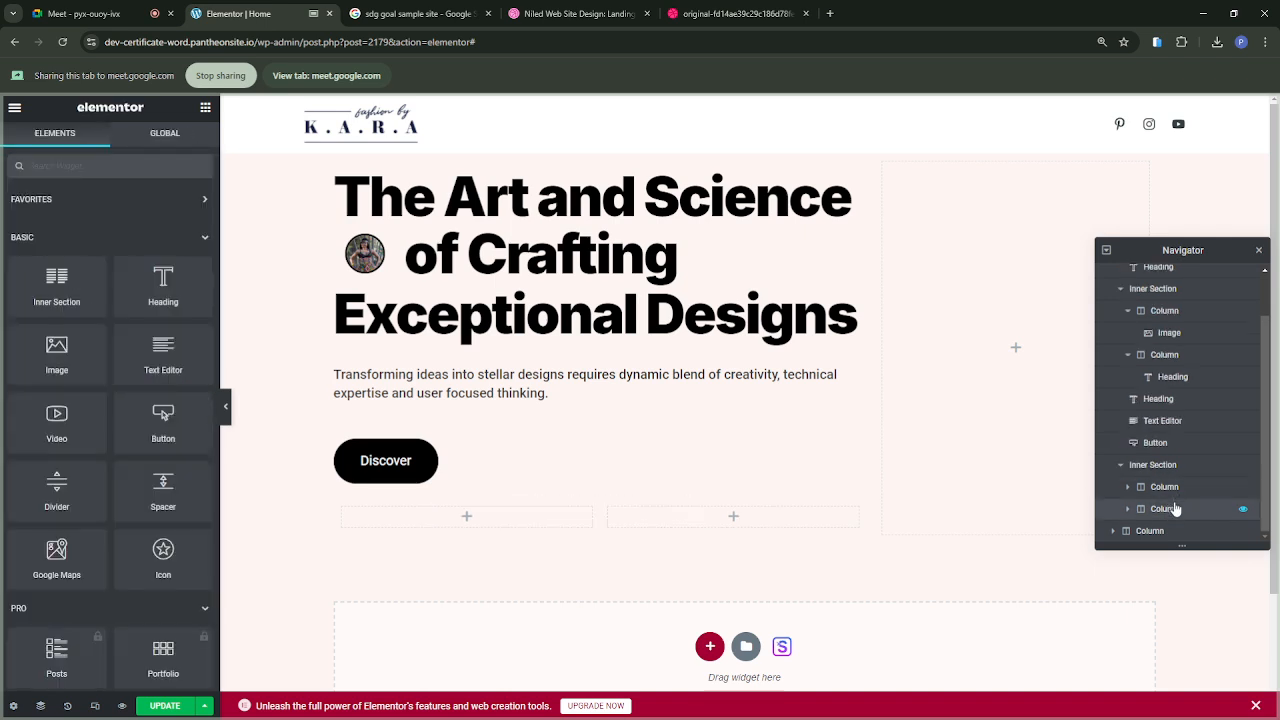
pyautogui.click(1176, 510)
pyautogui.press('Delete')
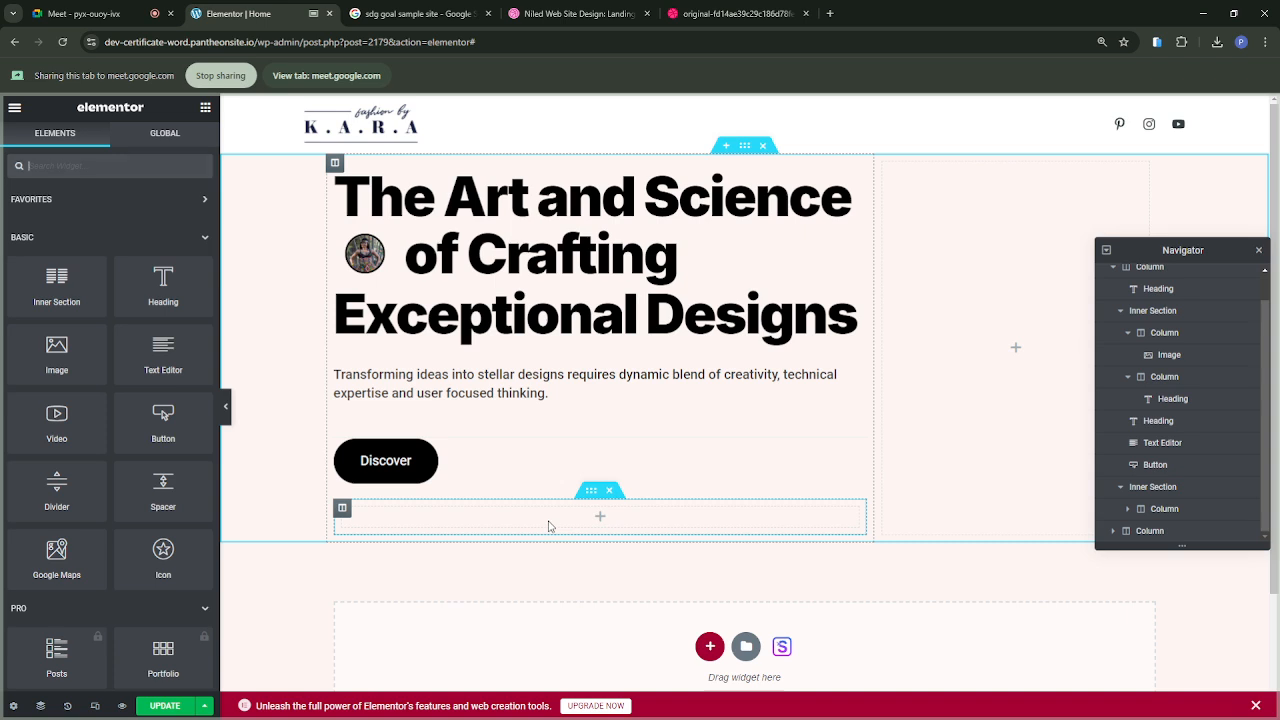
# Step: Duplicate the single-column inner section below the Discover button
pyautogui.scroll(-1, 548, 526)
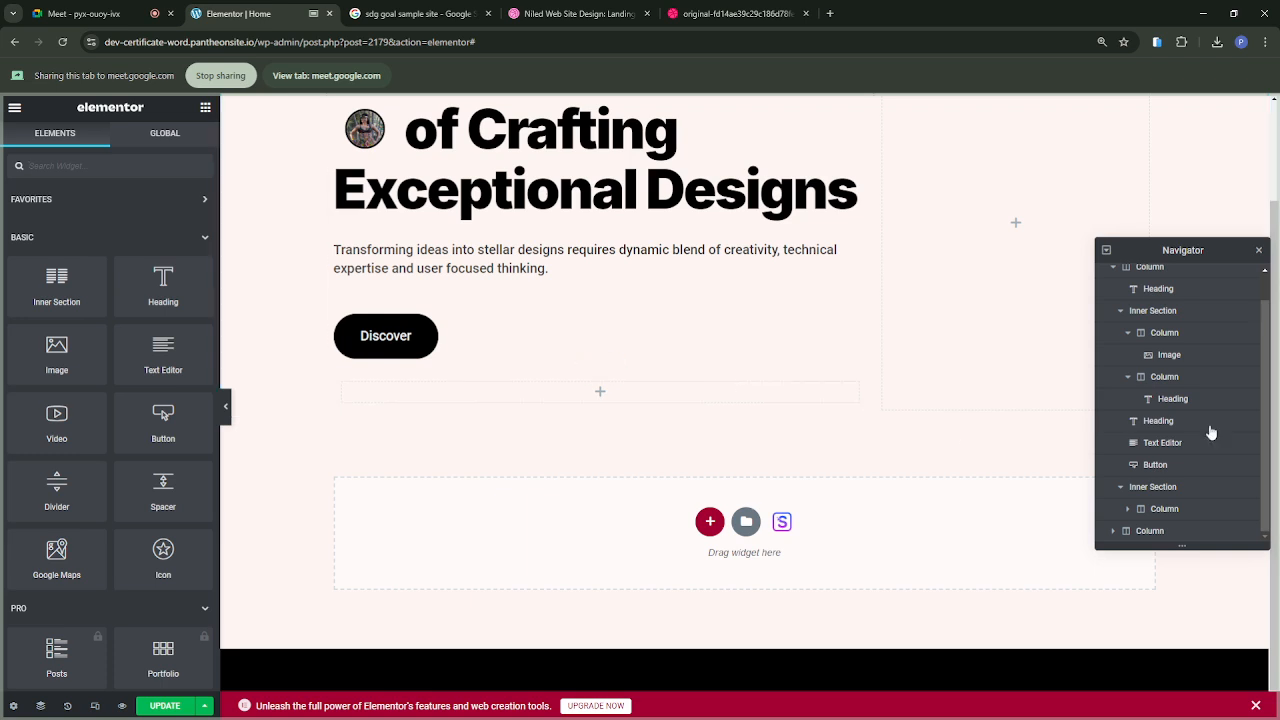
pyautogui.click(1182, 488)
pyautogui.rightClick(1182, 488)
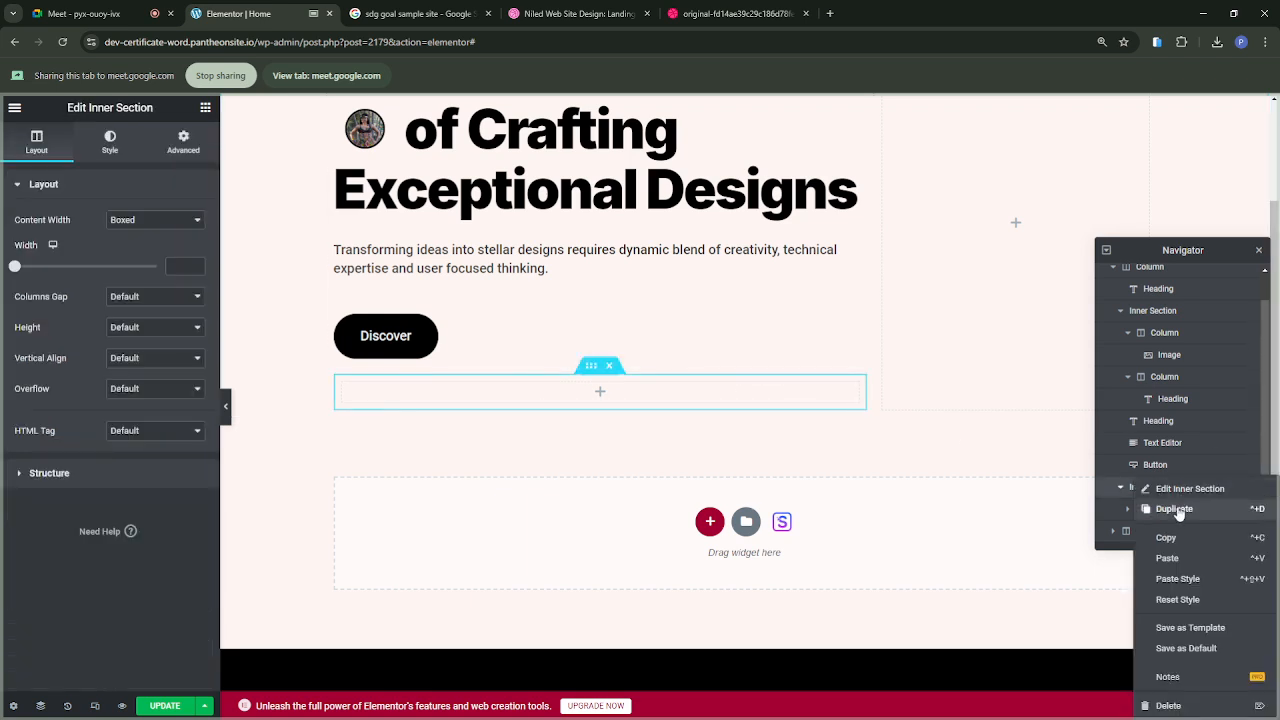
pyautogui.click(1174, 509)
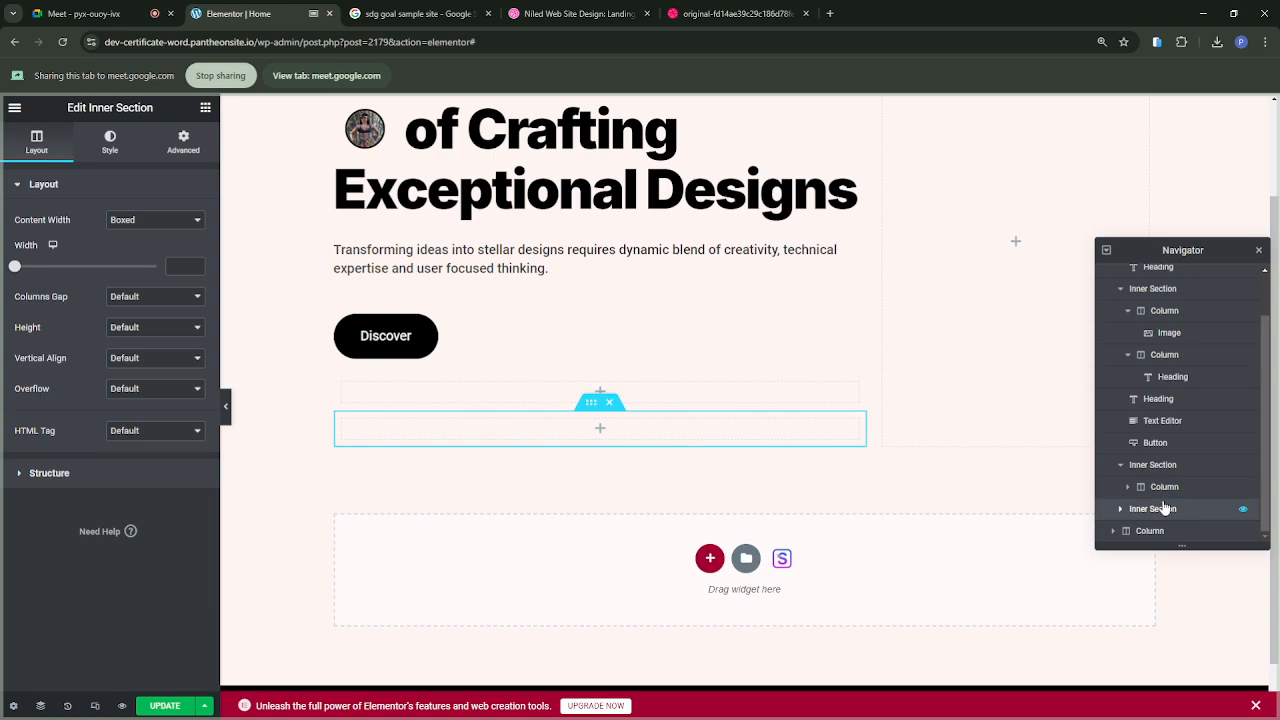
# Step: Move the duplicated inner section above the original in the Navigator and delete the lower of the two
pyautogui.moveTo(1155, 517)
pyautogui.mouseDown()
pyautogui.moveTo(1157, 498)
pyautogui.moveTo(1158, 517)
pyautogui.mouseUp()
pyautogui.scroll(-1, 1157, 517)
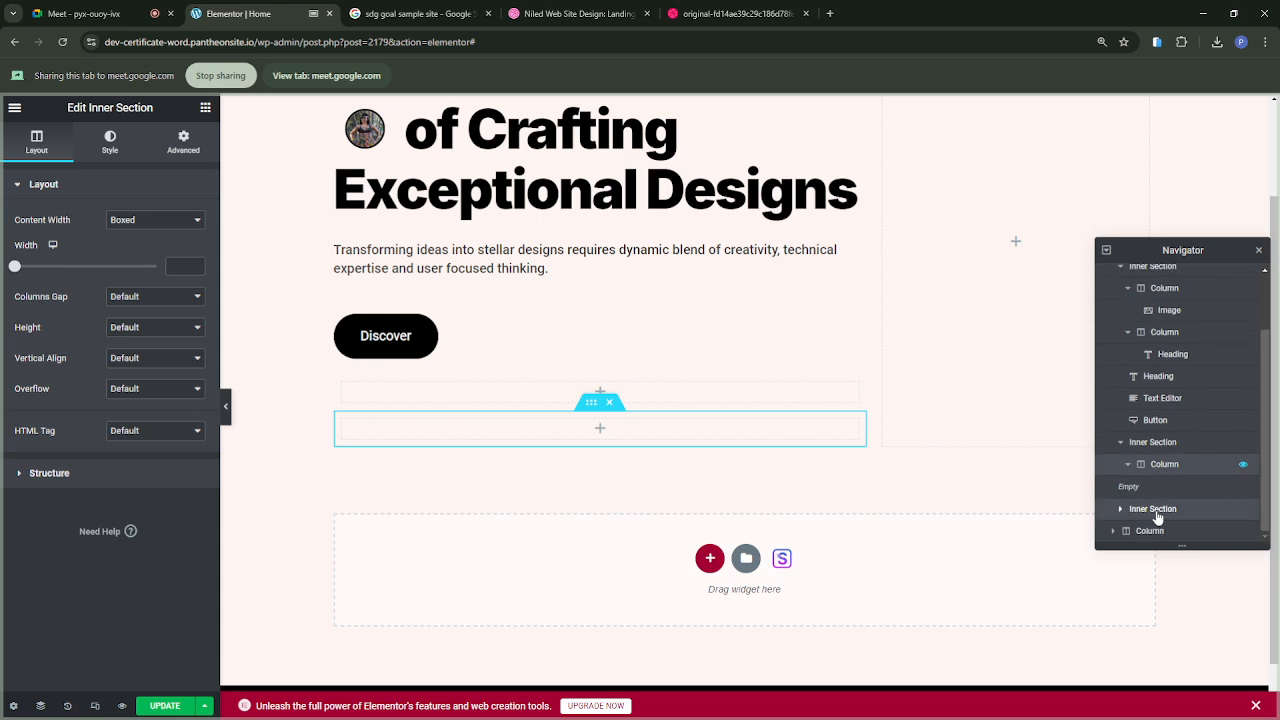
pyautogui.moveTo(1157, 513); pyautogui.dragTo(1158, 505)
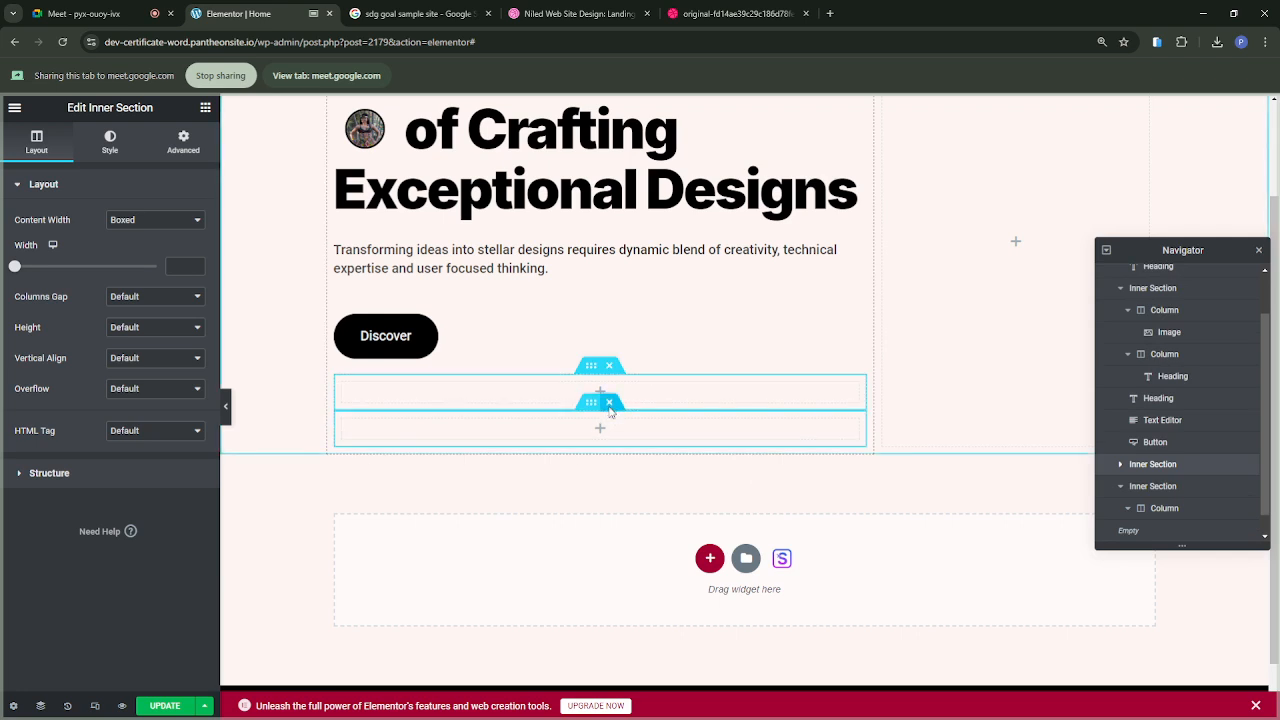
pyautogui.click(609, 403)
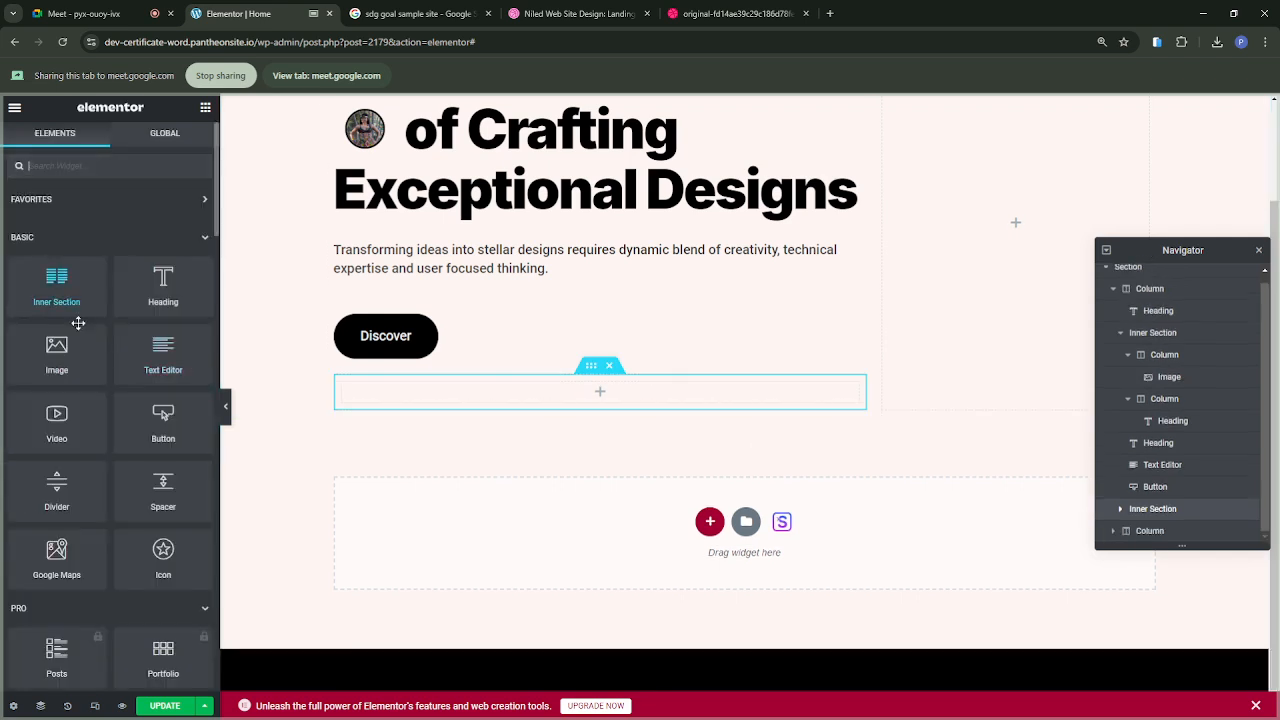
# Step: Check the reference design, try an Icon List widget in the empty inner section below the Discover button, and delete it
pyautogui.click(700, 15)
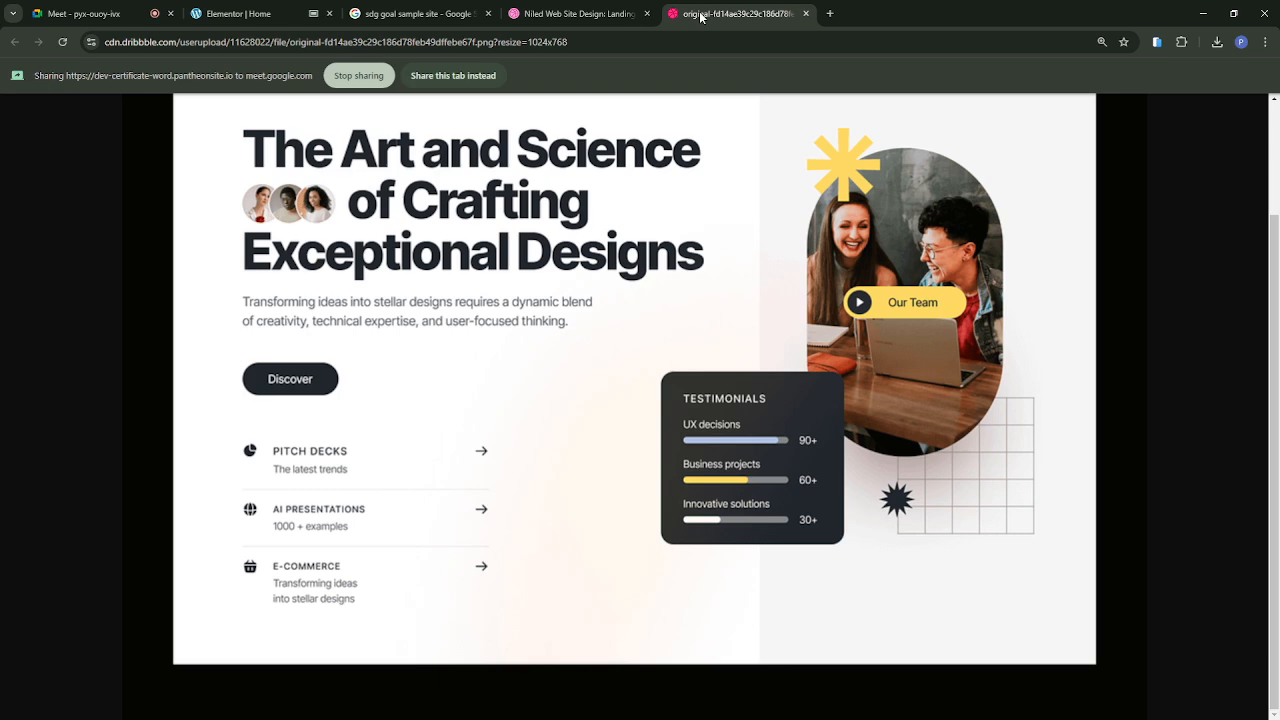
pyautogui.click(219, 15)
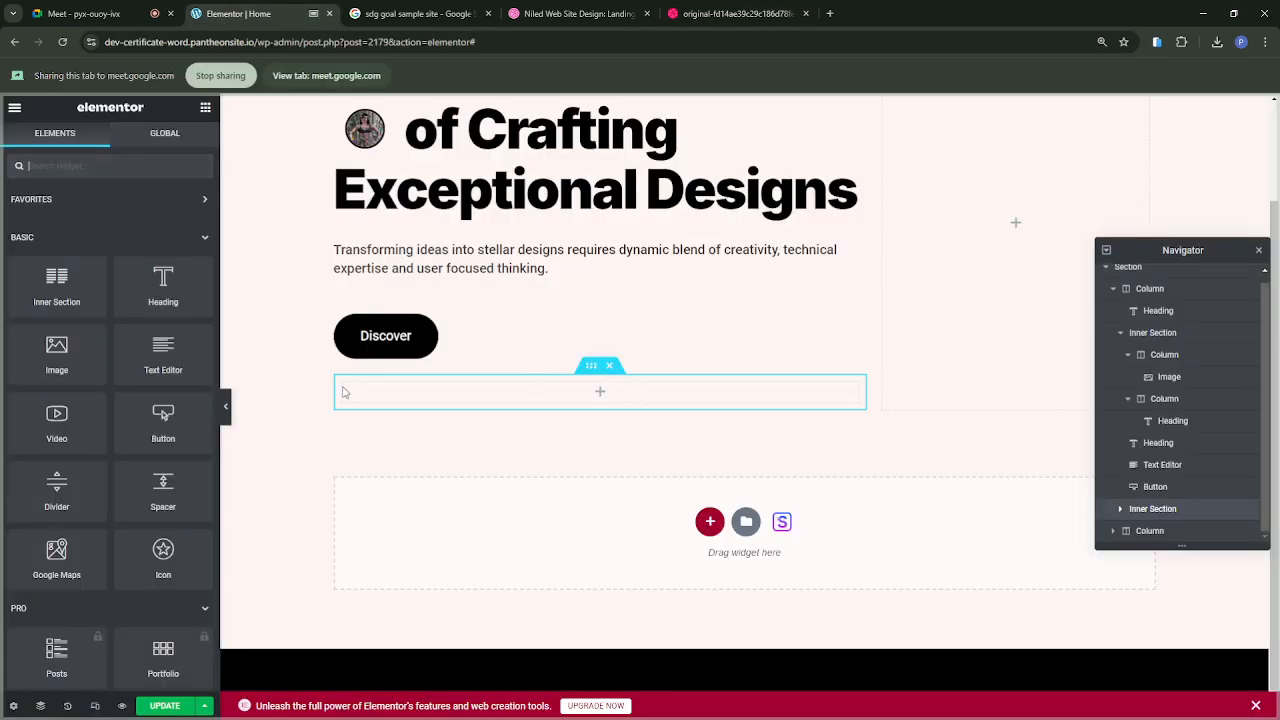
pyautogui.scroll(-2, 122, 476)
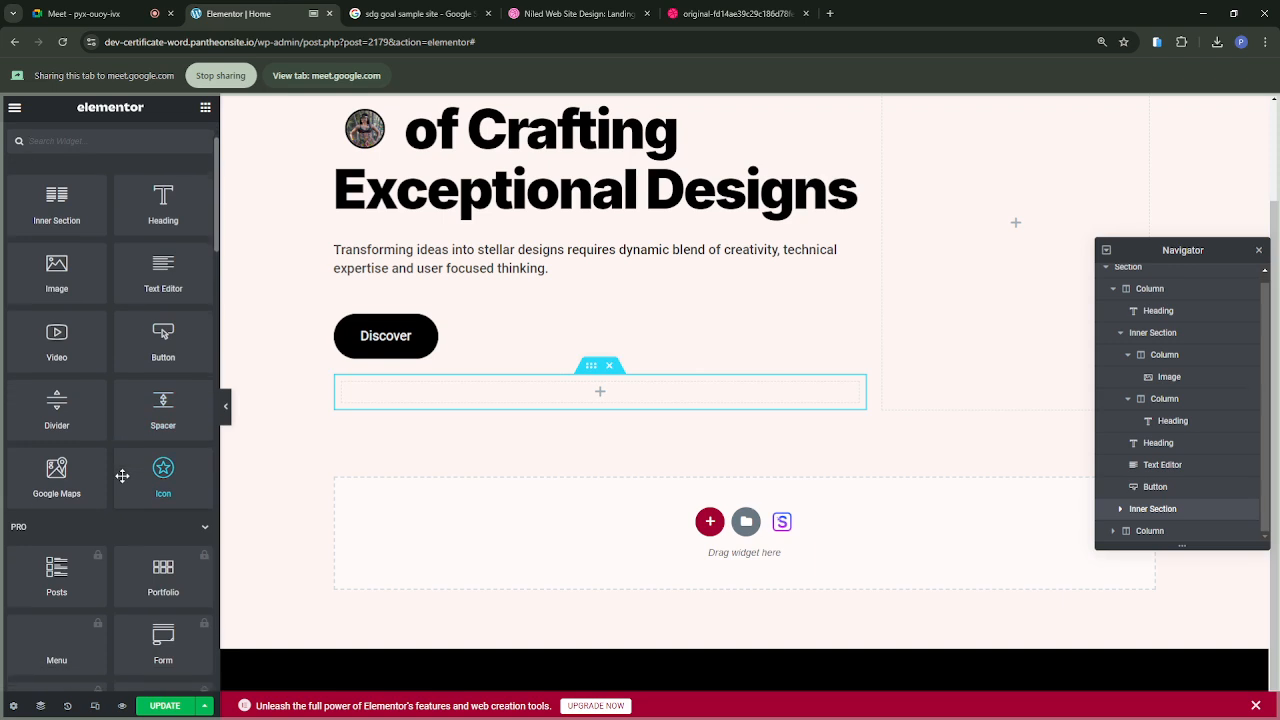
pyautogui.scroll(-1, 122, 476)
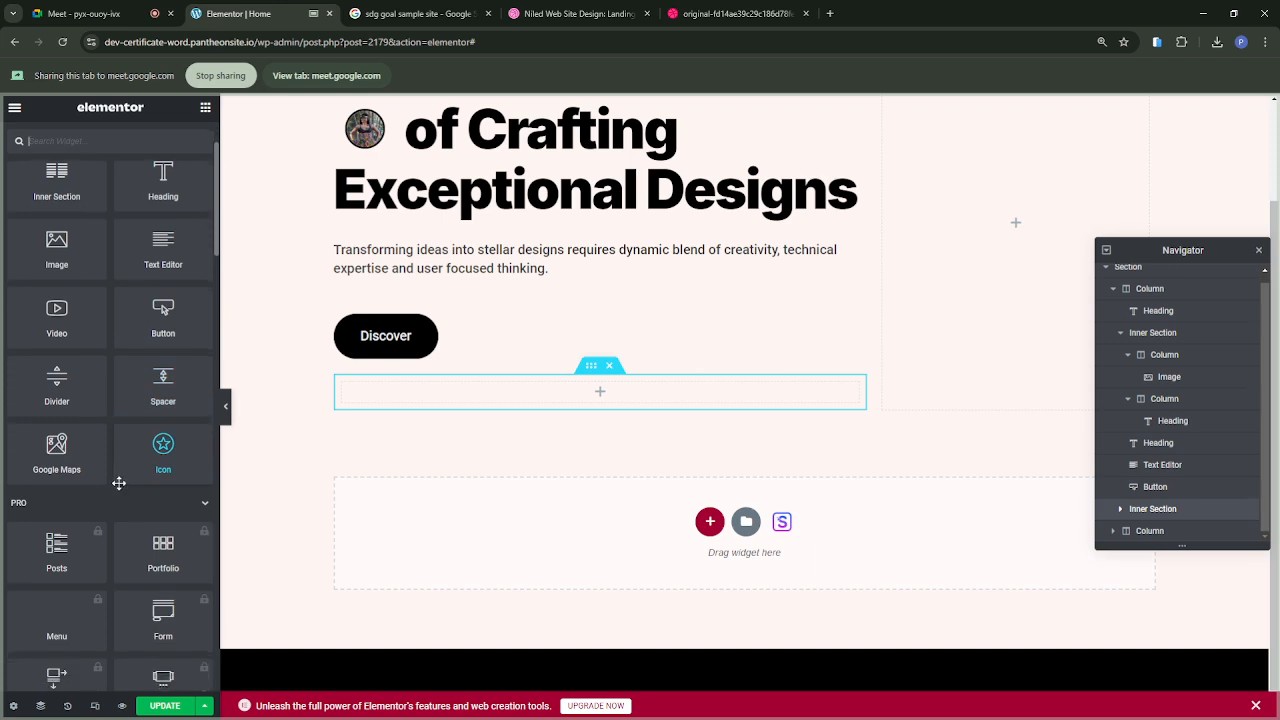
pyautogui.scroll(4, 119, 483)
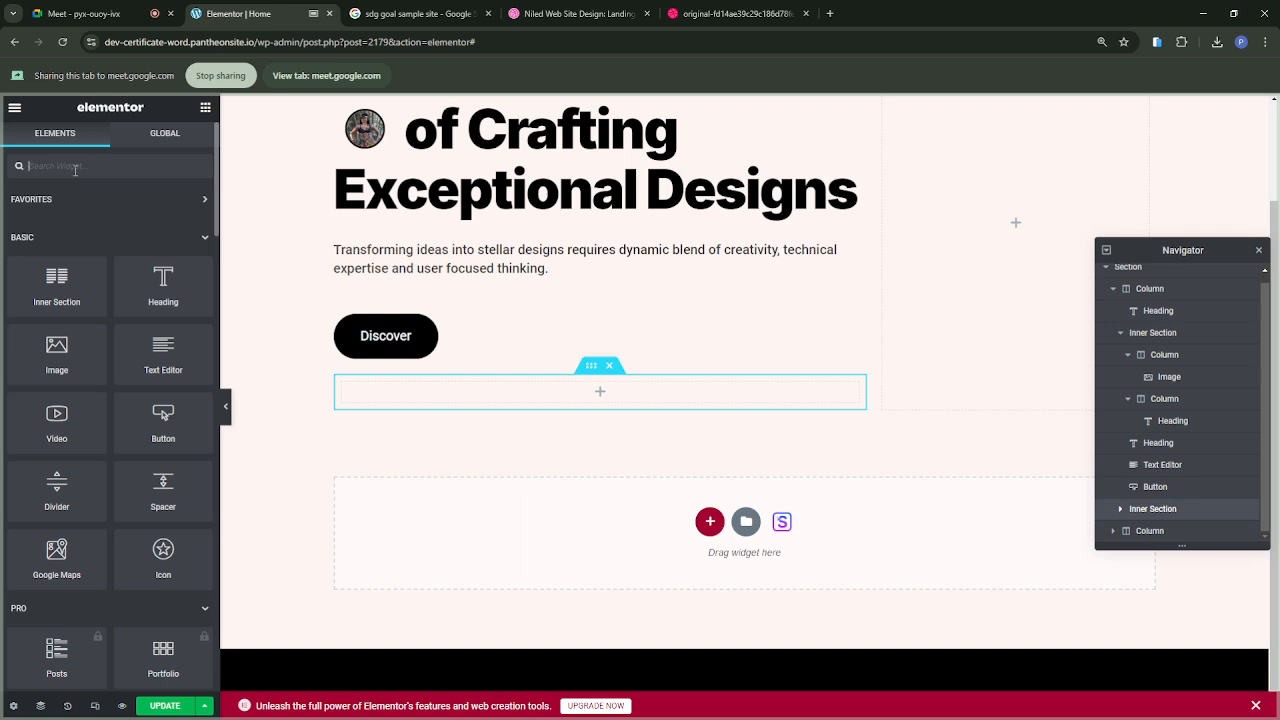
pyautogui.write('icon')
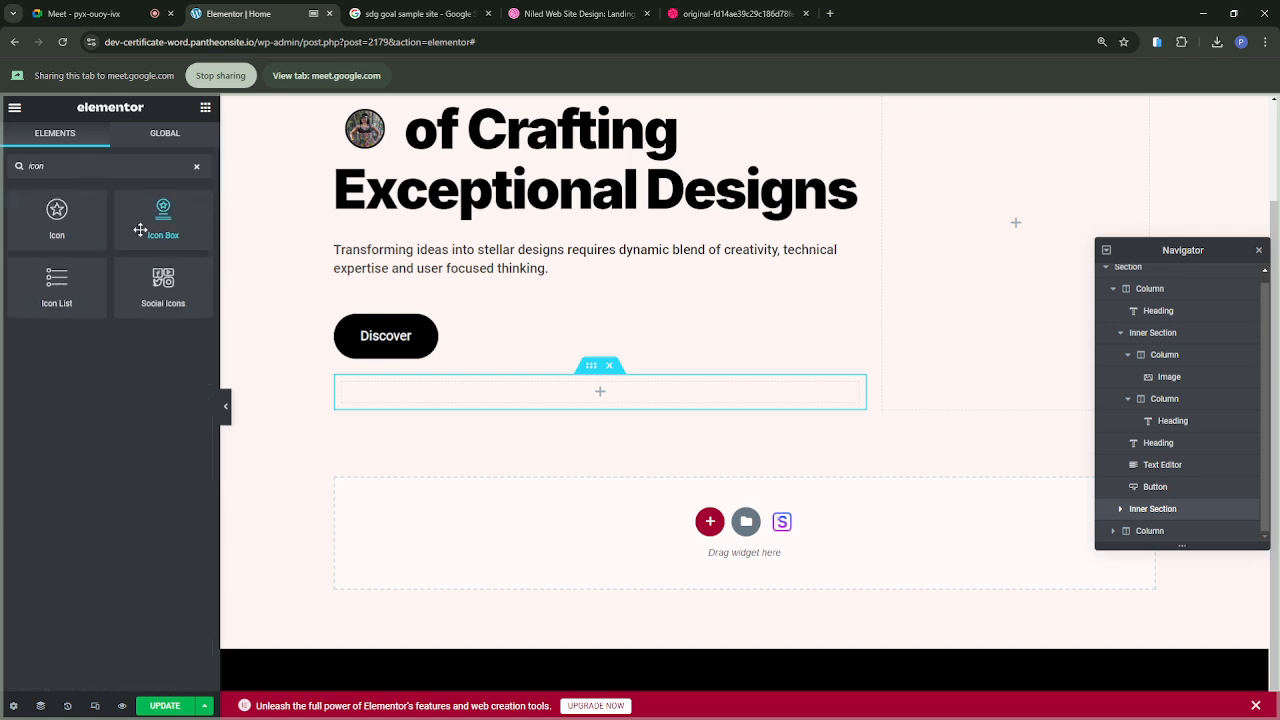
pyautogui.moveTo(47, 299); pyautogui.dragTo(410, 408)
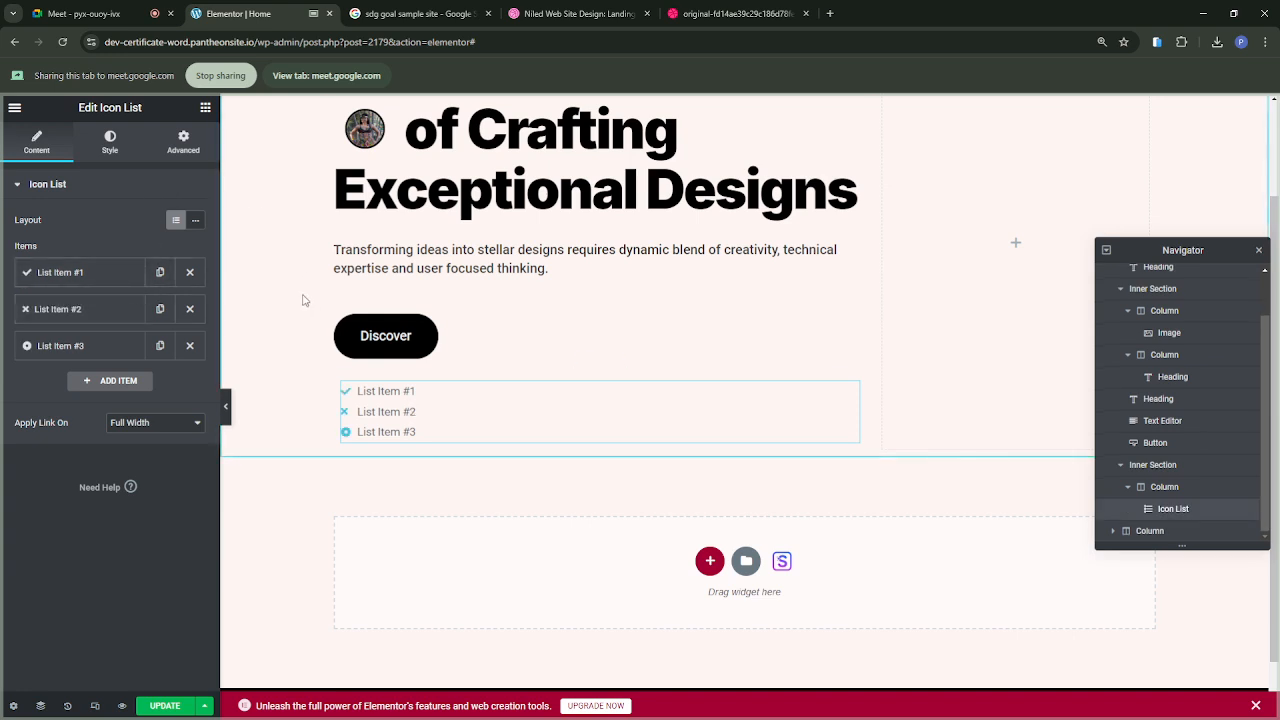
pyautogui.press('Delete')
# Step: Find the icon widgets and add an Icon Box to the empty inner section below the Discover button
pyautogui.click(134, 167)
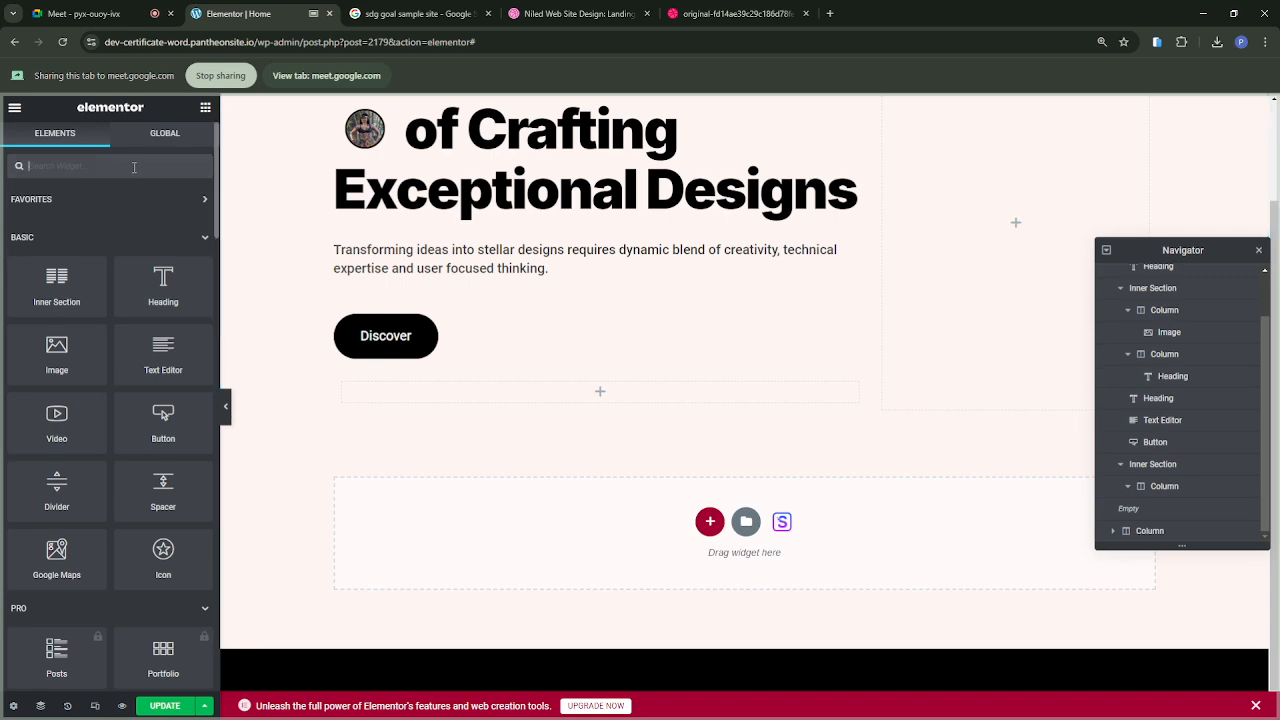
pyautogui.write('icon')
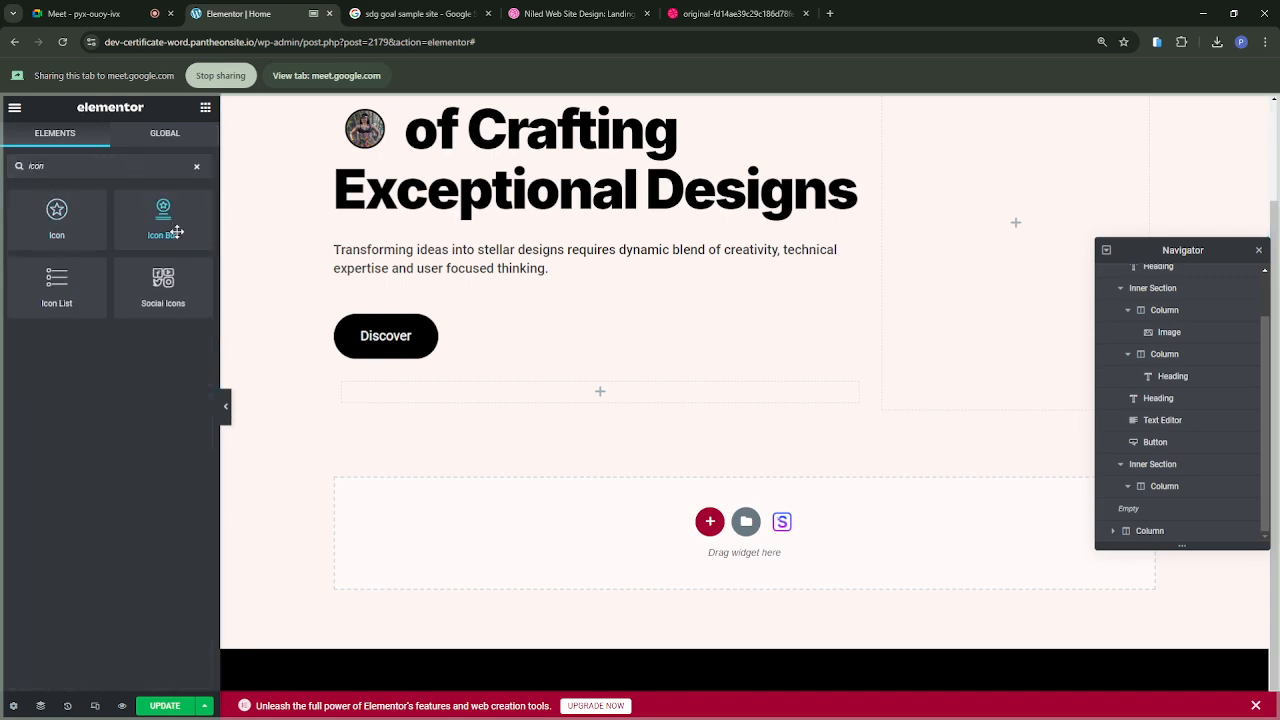
pyautogui.moveTo(155, 222); pyautogui.dragTo(443, 400)
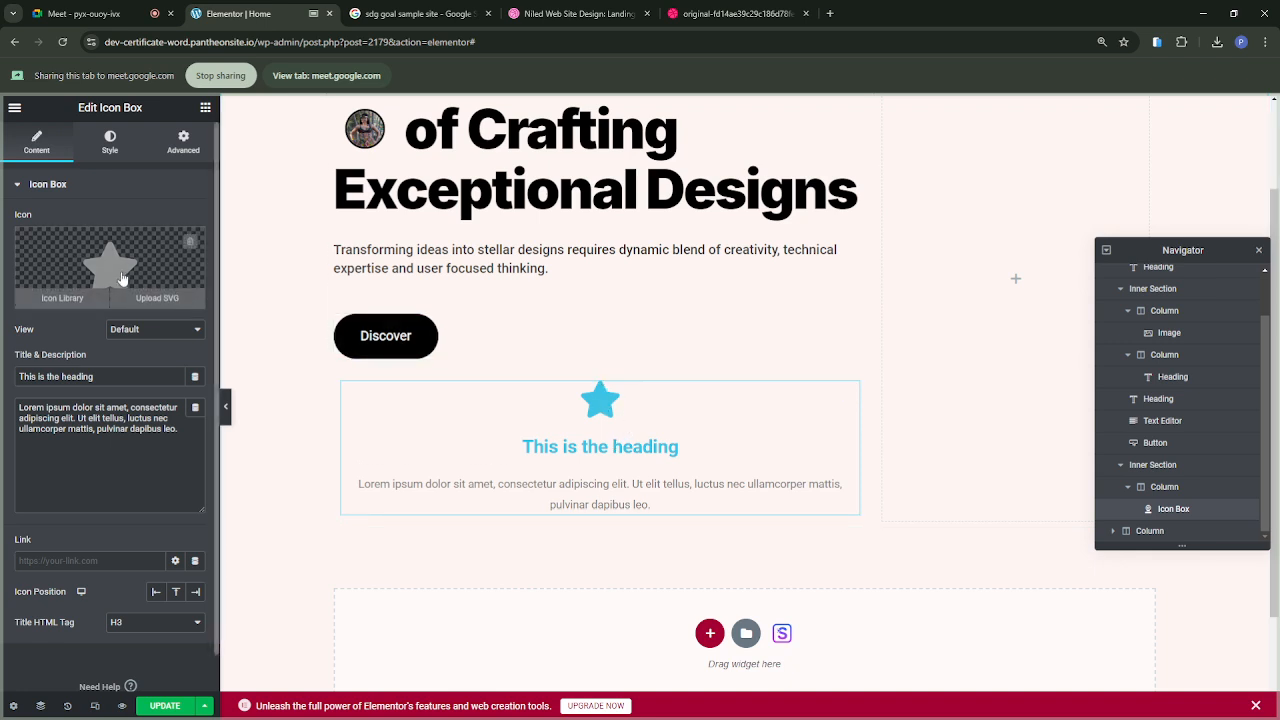
# Step: Check the feature list in the reference design and the shared view in the Google Meet call, and return to Elementor
pyautogui.click(745, 11)
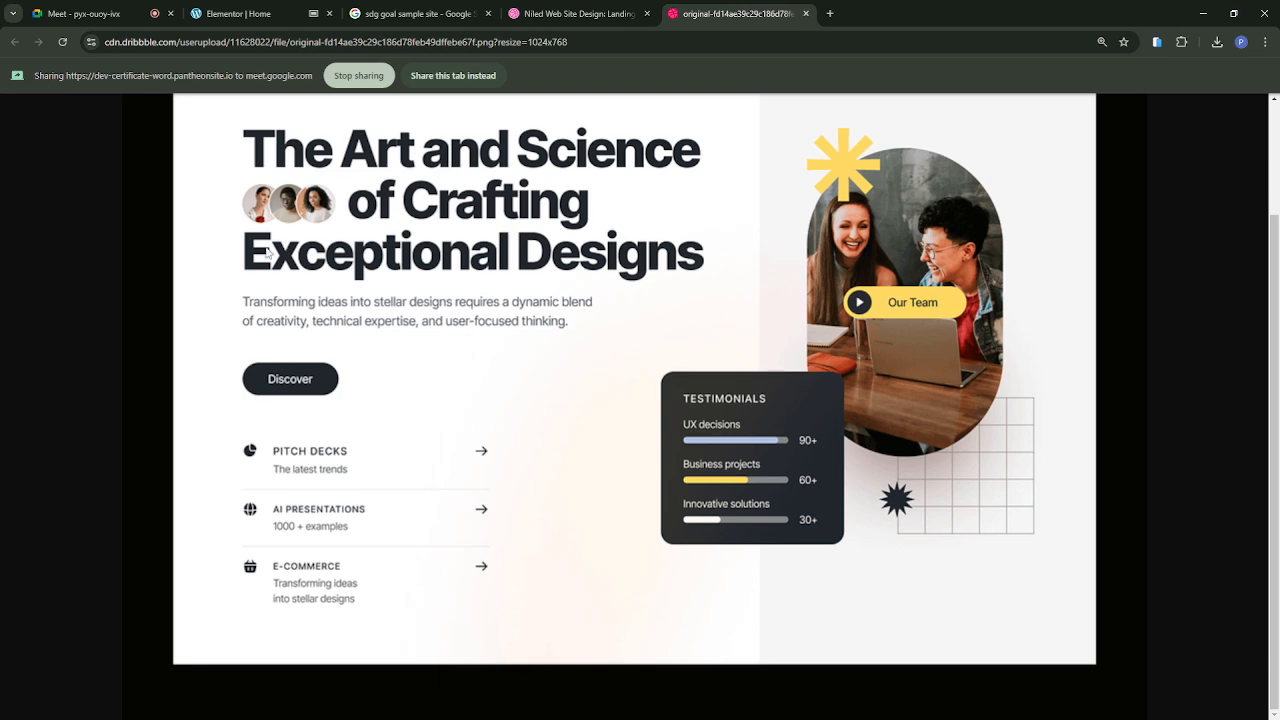
pyautogui.click(106, 14)
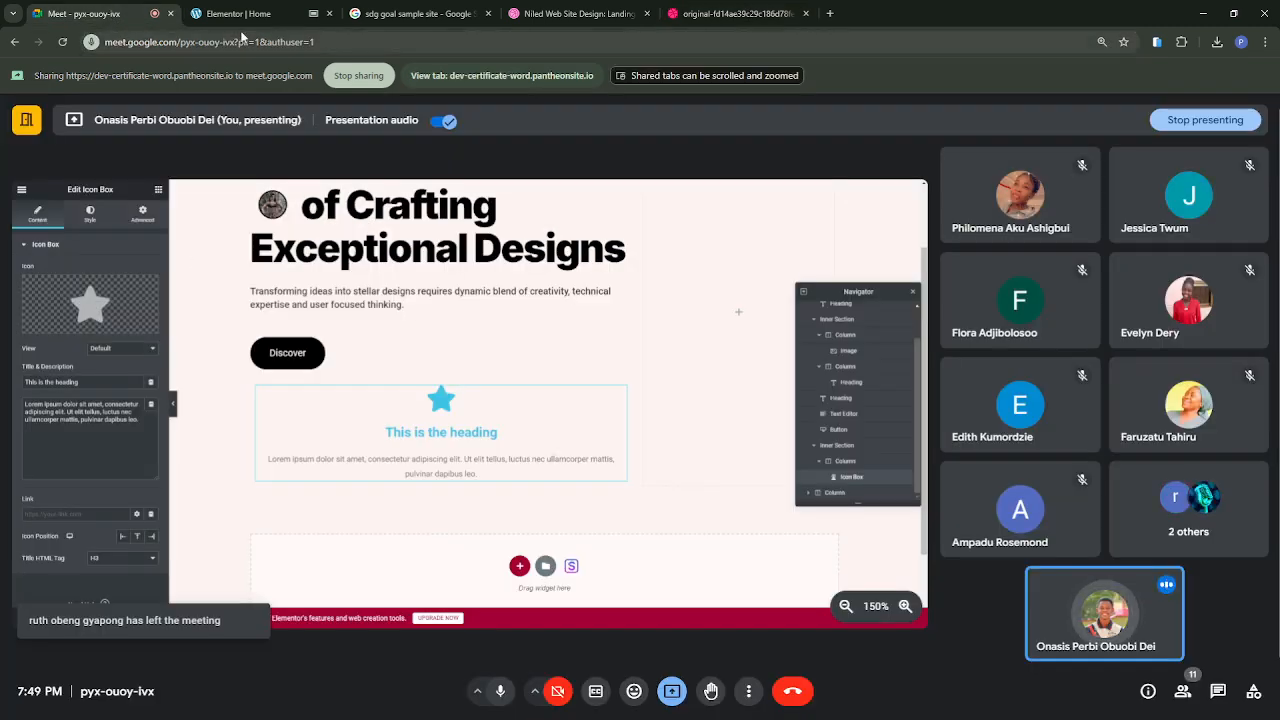
pyautogui.click(238, 13)
# Step: Examine the icon library for the icon box, including the Font Awesome Regular, Solid and Brands collections
pyautogui.click(120, 268)
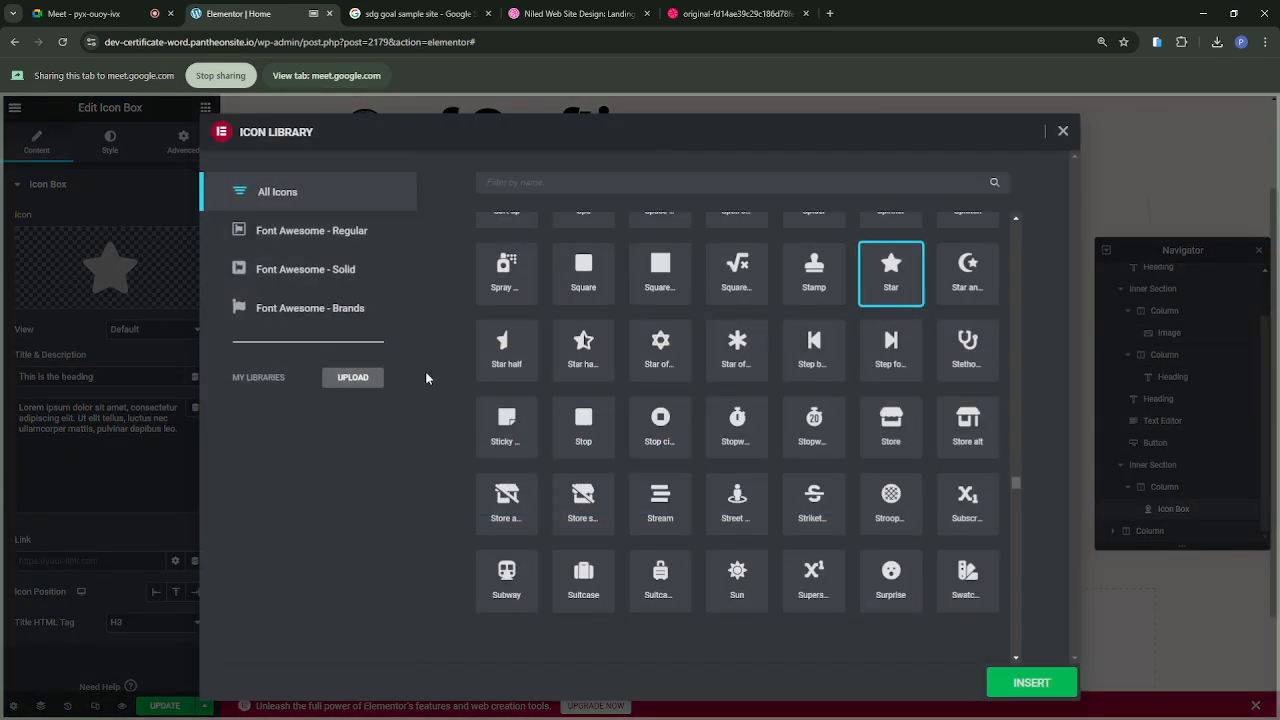
pyautogui.scroll(-3, 692, 458)
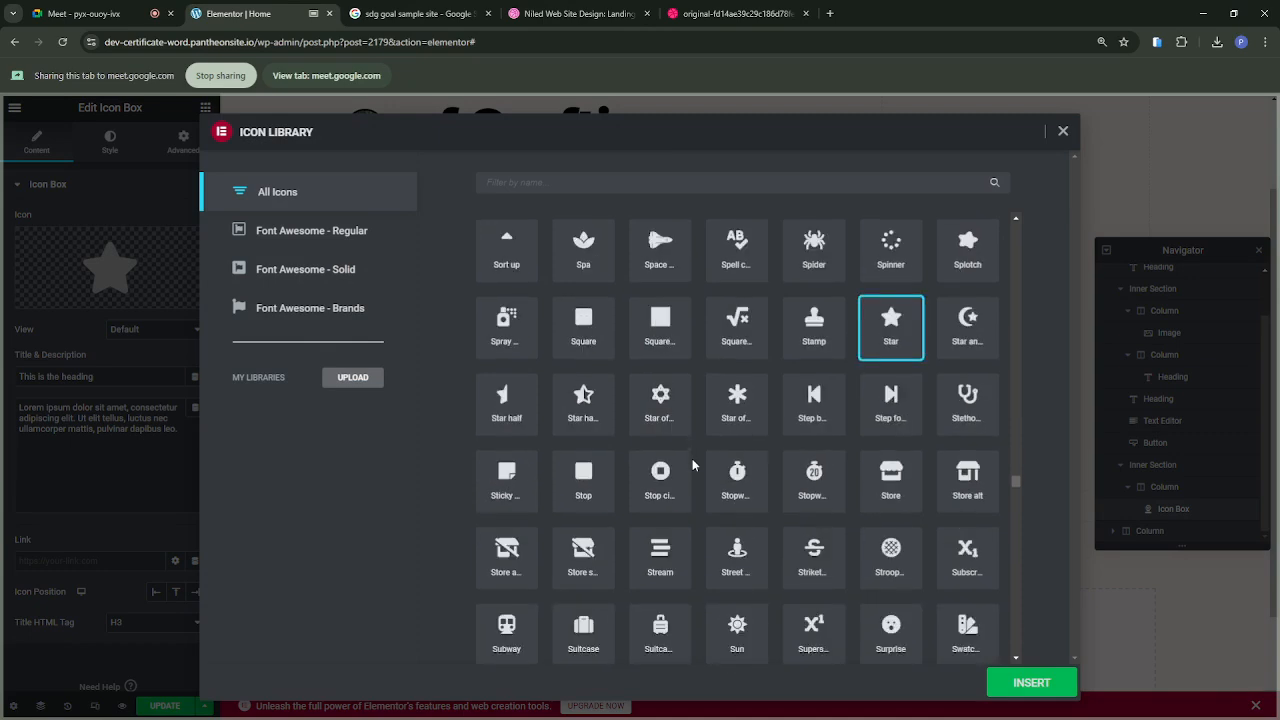
pyautogui.scroll(1, 692, 458)
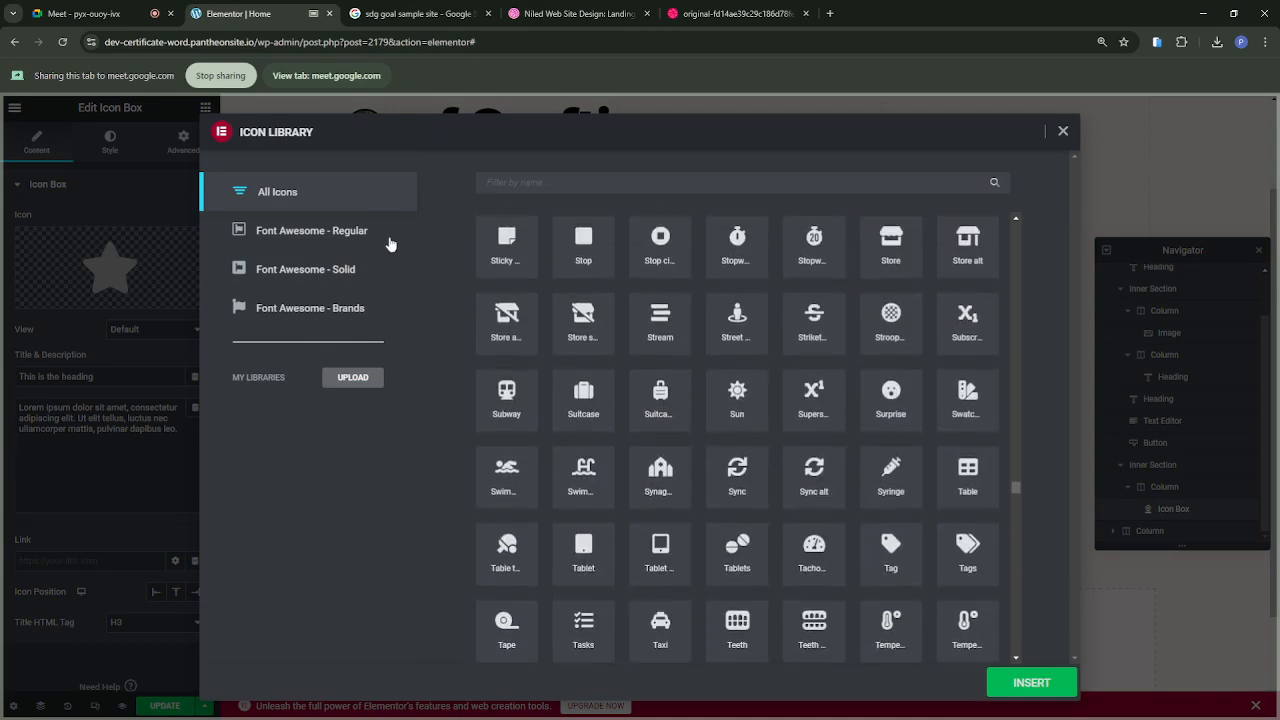
pyautogui.click(314, 232)
pyautogui.click(294, 268)
pyautogui.click(294, 305)
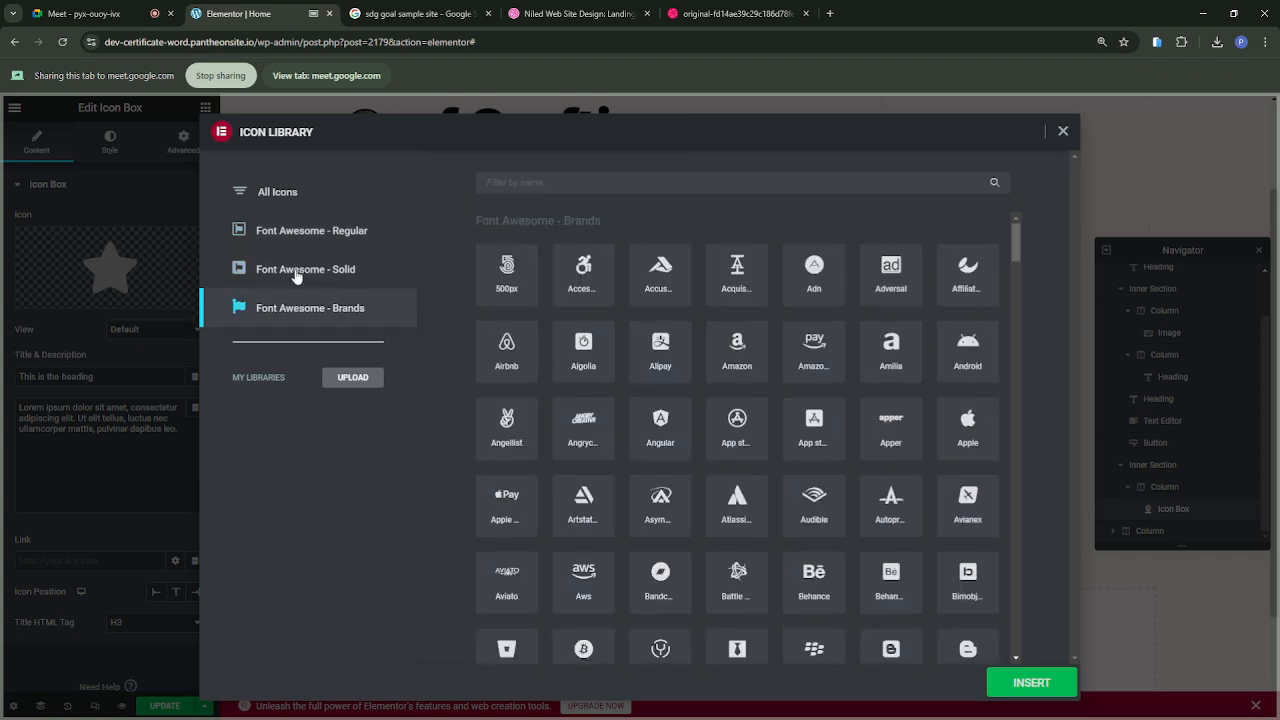
pyautogui.click(297, 275)
pyautogui.click(297, 240)
pyautogui.click(299, 196)
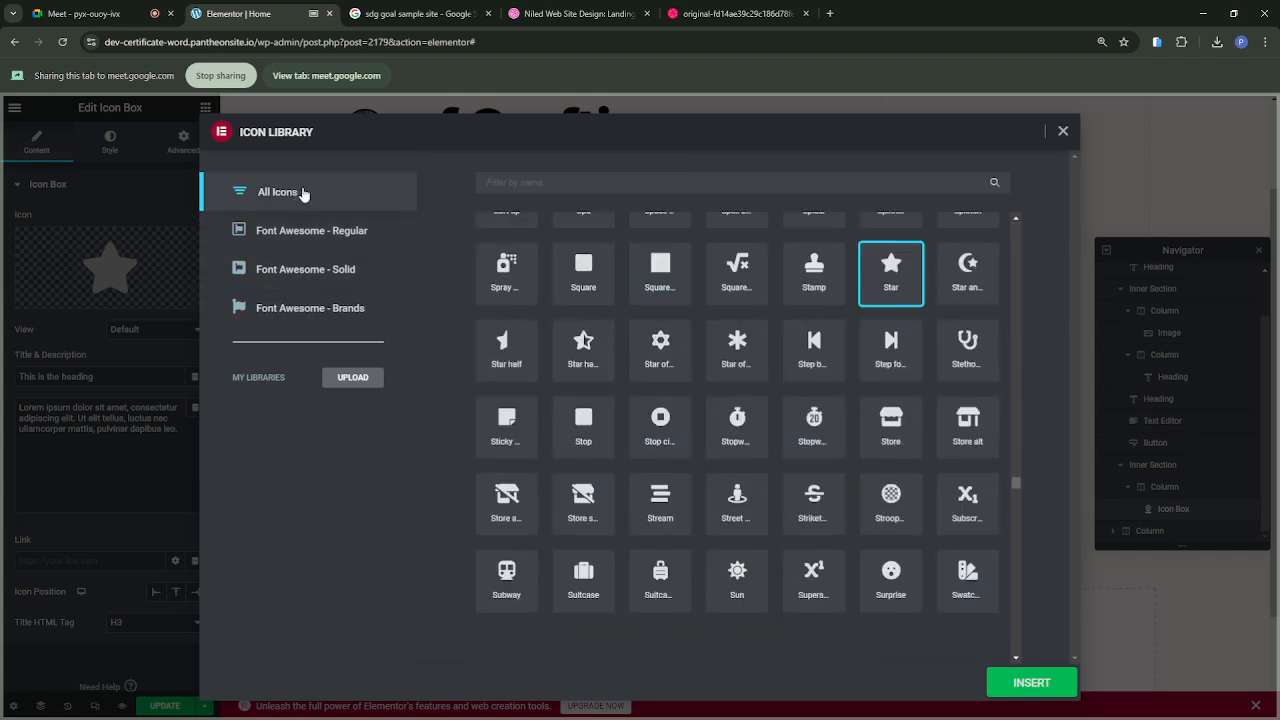
# Step: Replace the icon box's star with the Spa icon from the icon library
pyautogui.click(583, 186)
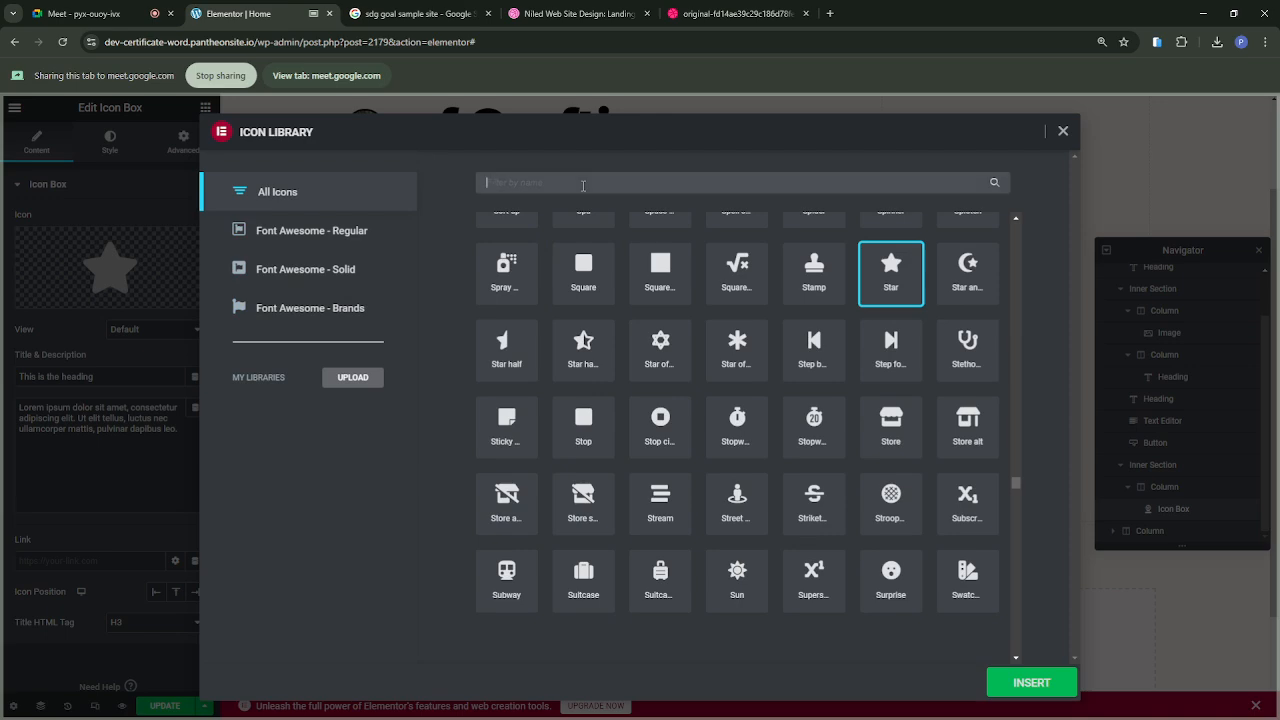
pyautogui.scroll(-3, 705, 395)
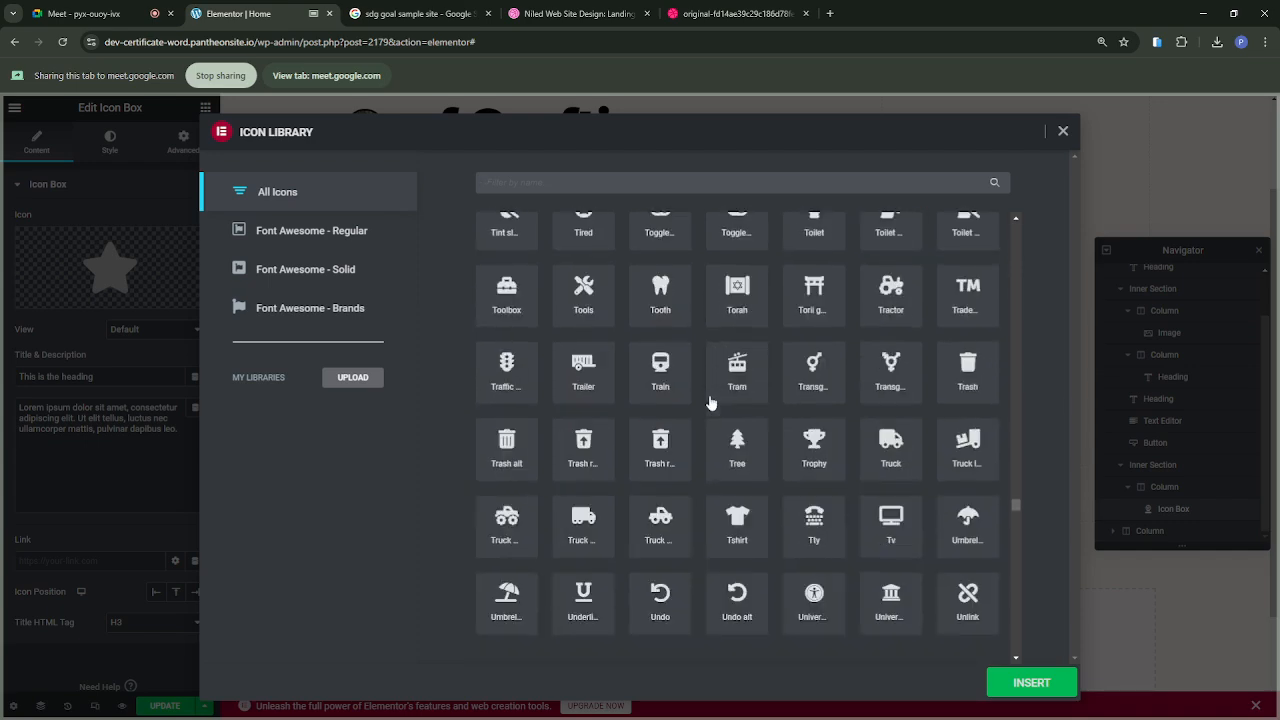
pyautogui.scroll(5, 709, 401)
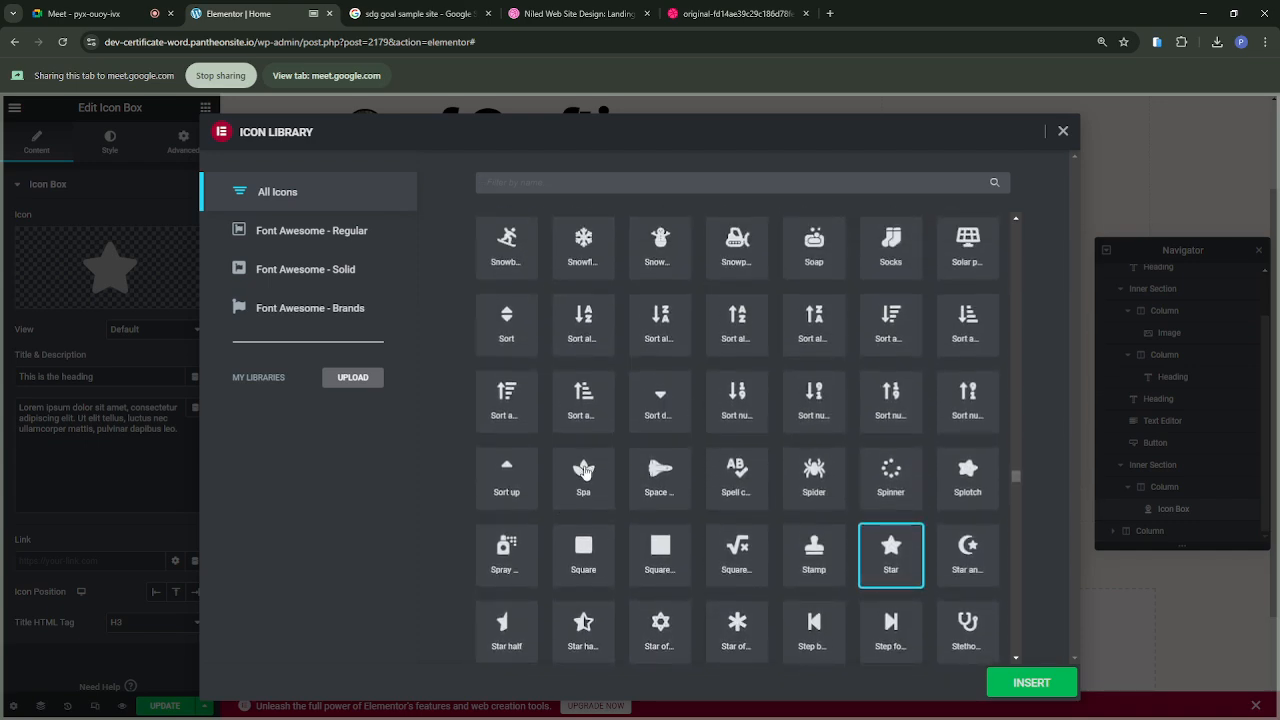
pyautogui.click(586, 471)
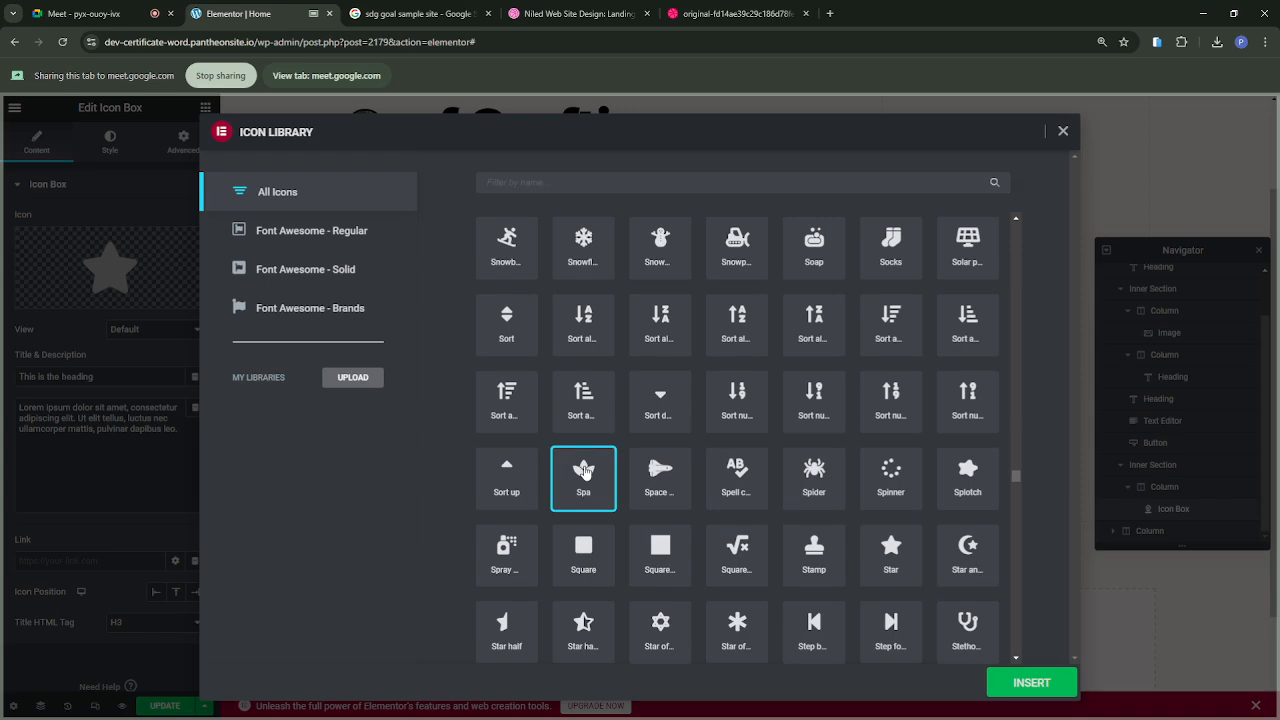
pyautogui.click(1022, 683)
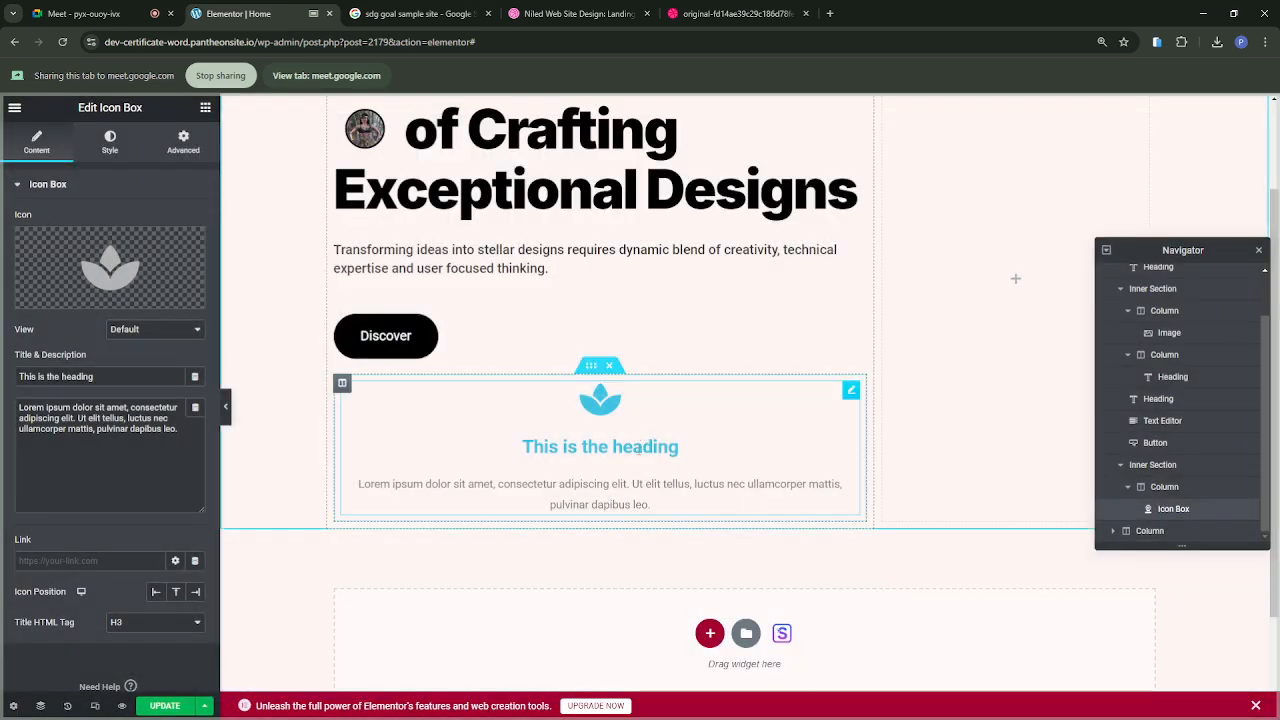
# Step: Check the first feature in the reference design and set the icon box title to "Pitch Decks"
pyautogui.click(737, 13)
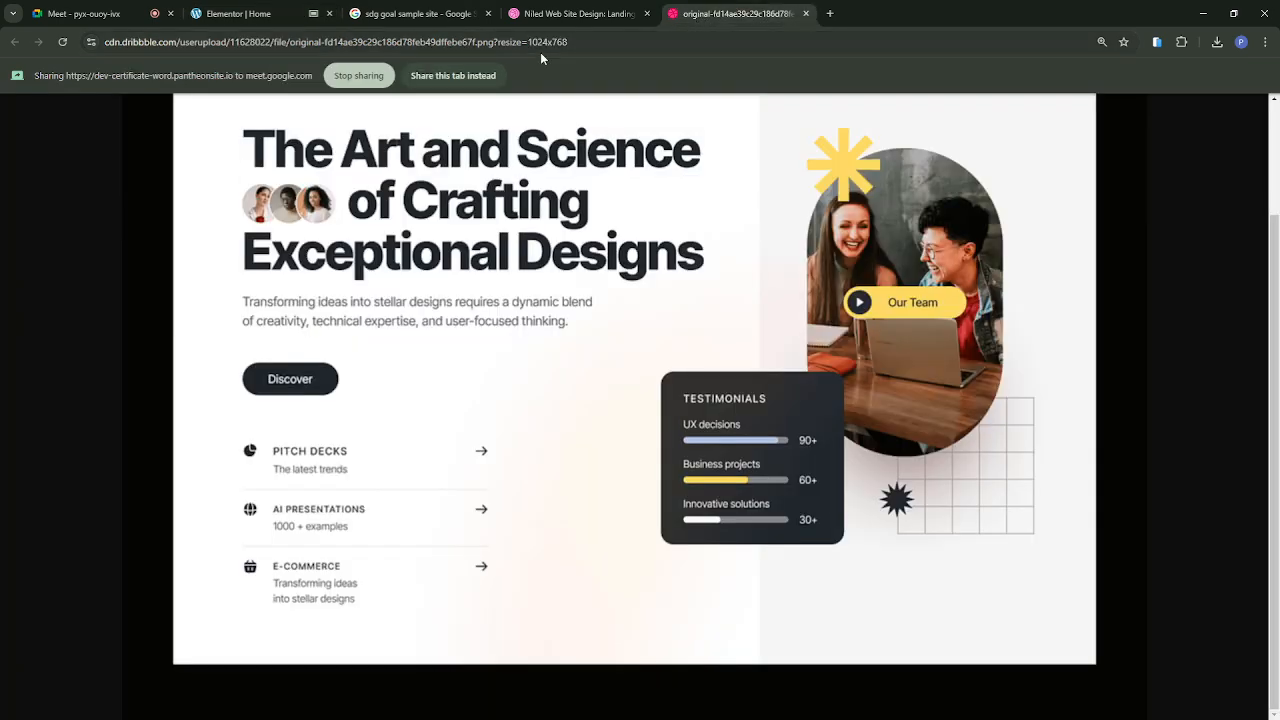
pyautogui.click(243, 19)
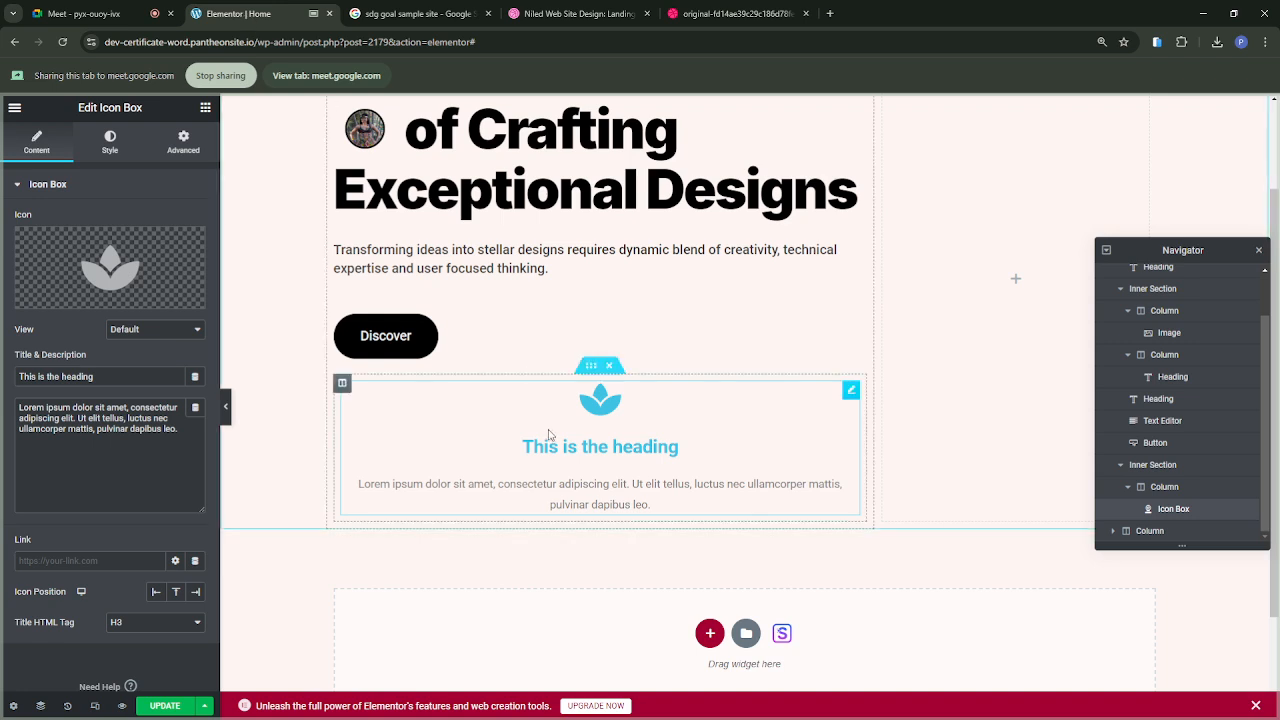
pyautogui.moveTo(96, 376); pyautogui.dragTo(3, 376)
pyautogui.write('Pitc')
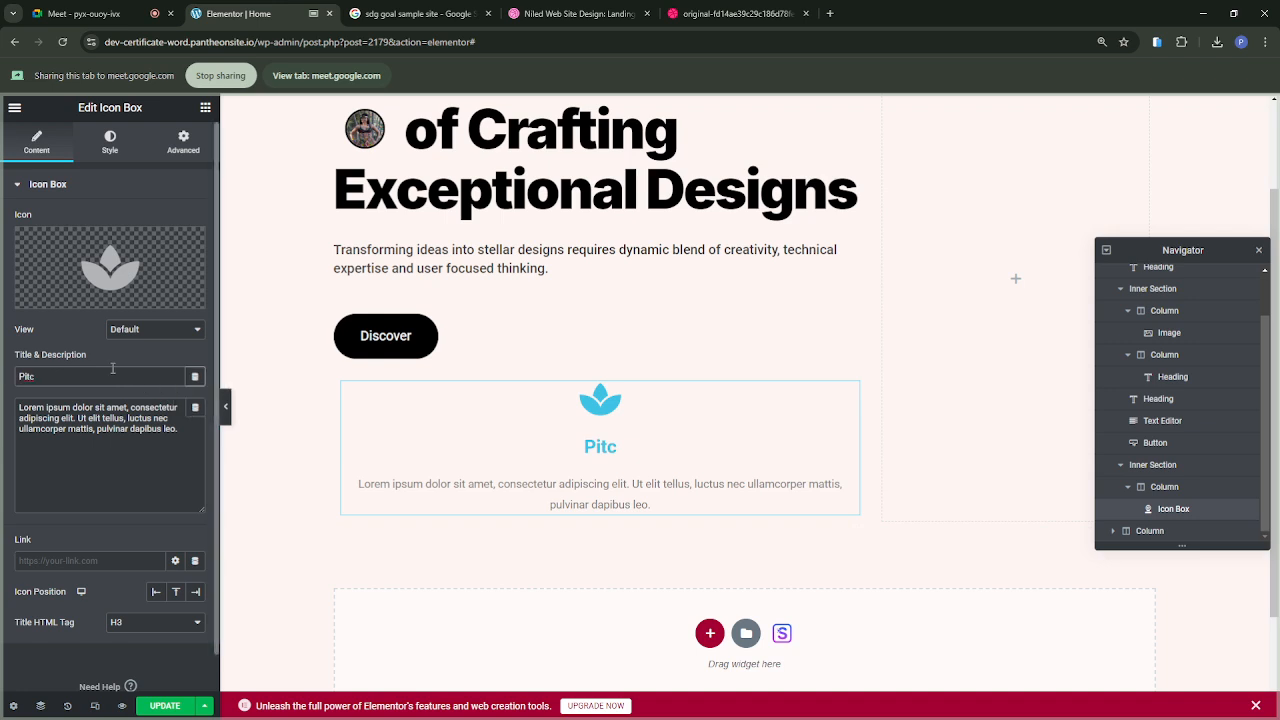
pyautogui.write('h De')
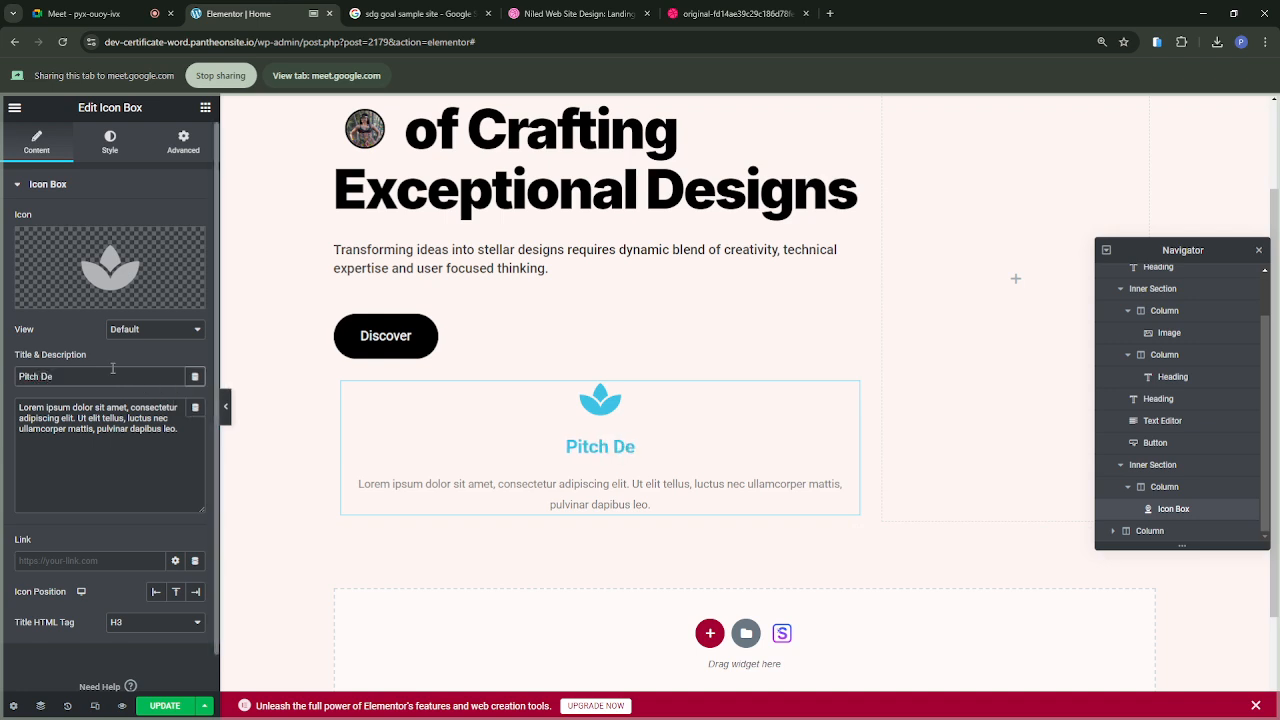
pyautogui.write('cks')
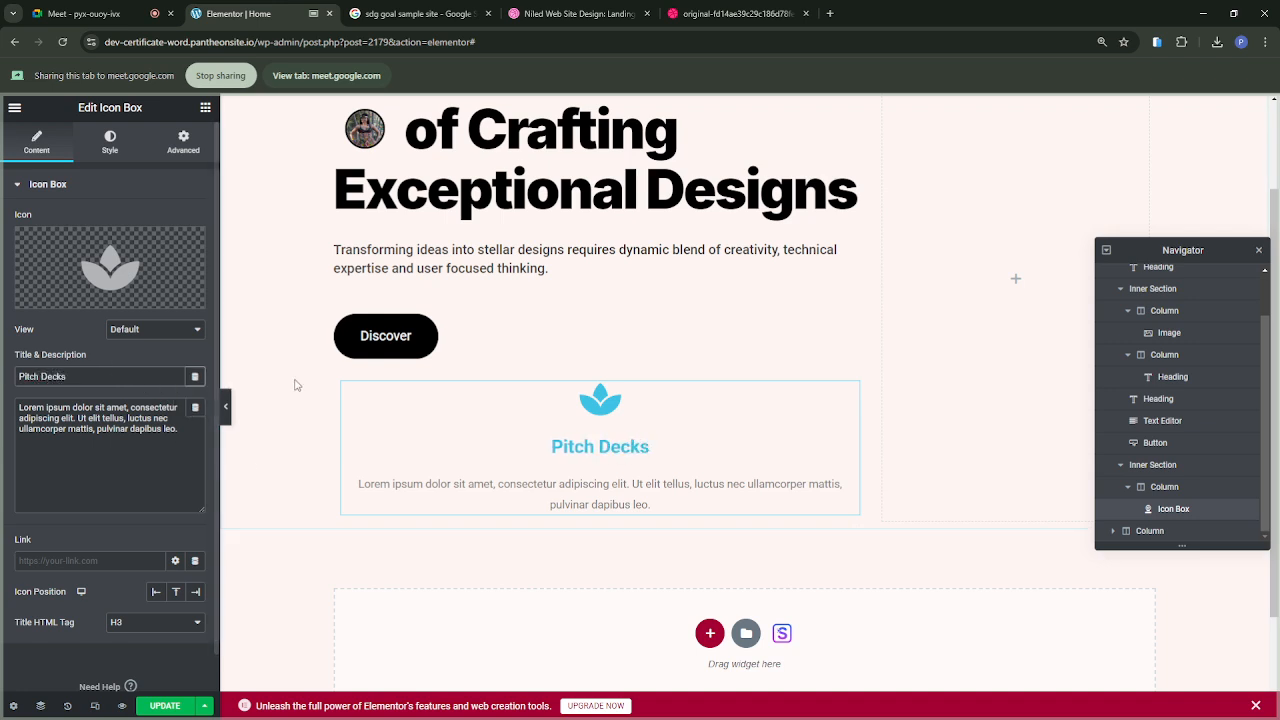
# Step: Check the feature's subtitle in the reference design and replace the icon box description with "The latest trends"
pyautogui.click(690, 13)
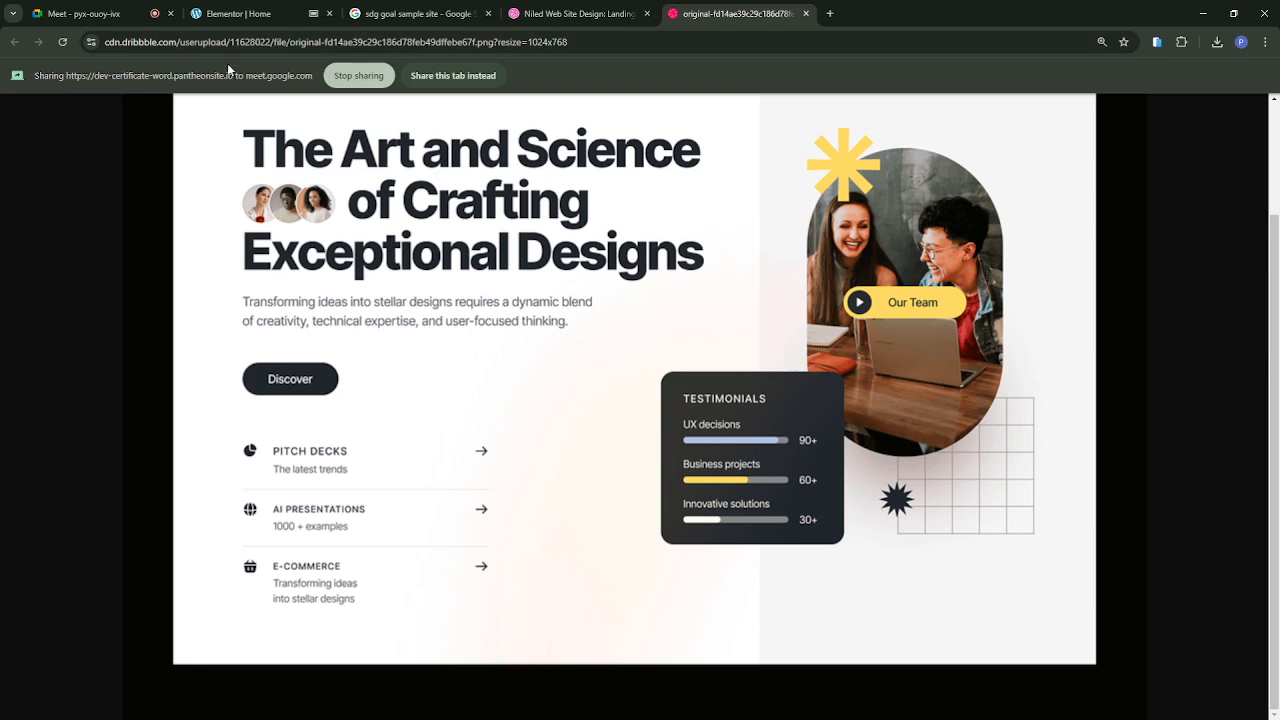
pyautogui.click(218, 15)
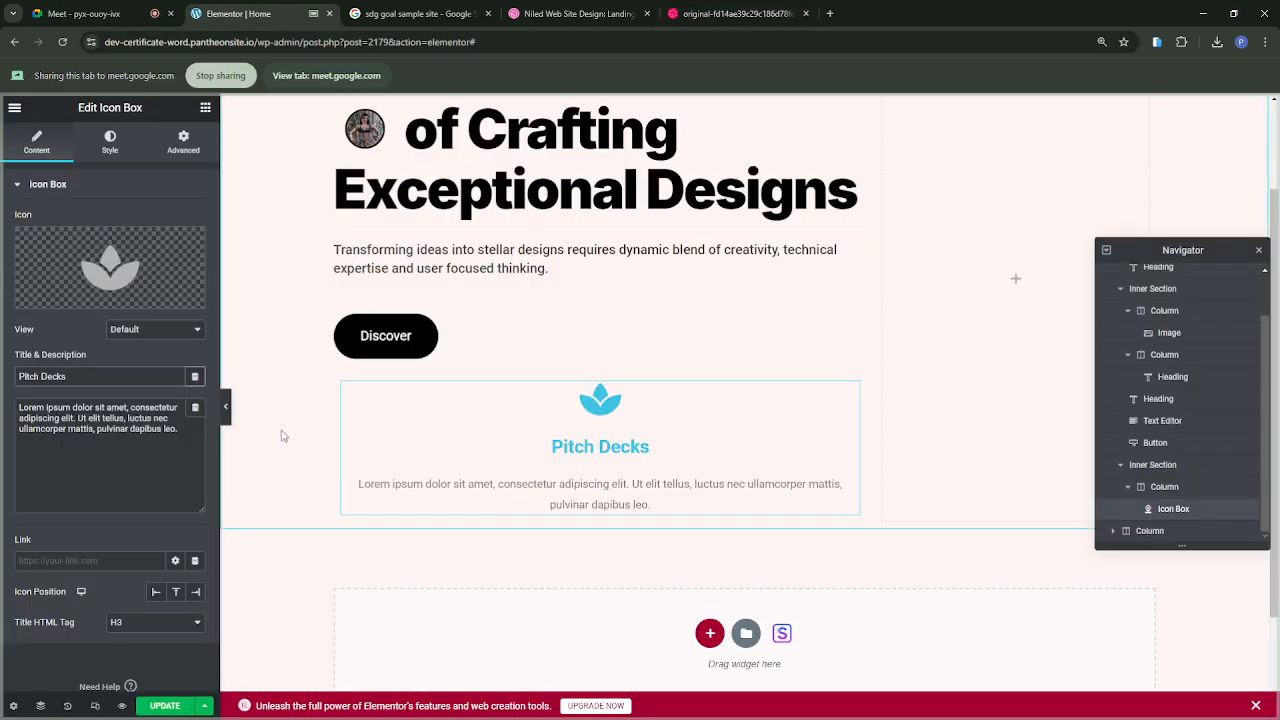
pyautogui.moveTo(185, 428); pyautogui.dragTo(28, 398)
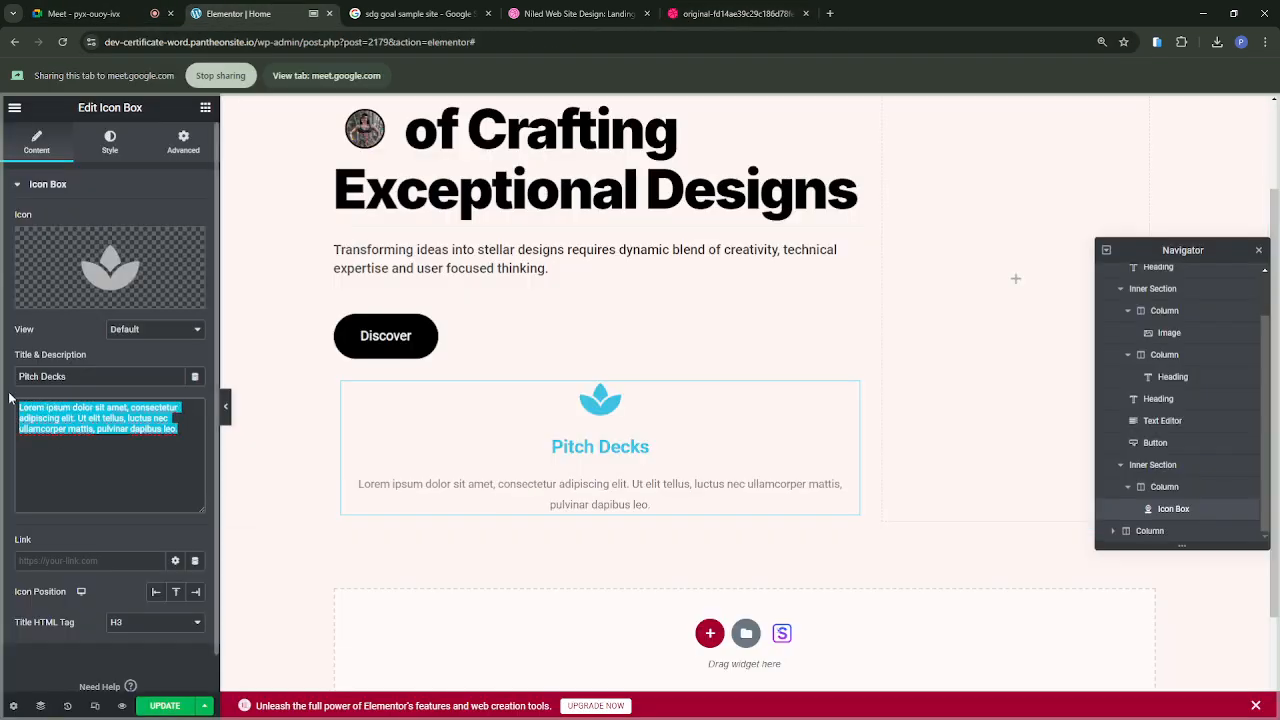
pyautogui.write('The latest')
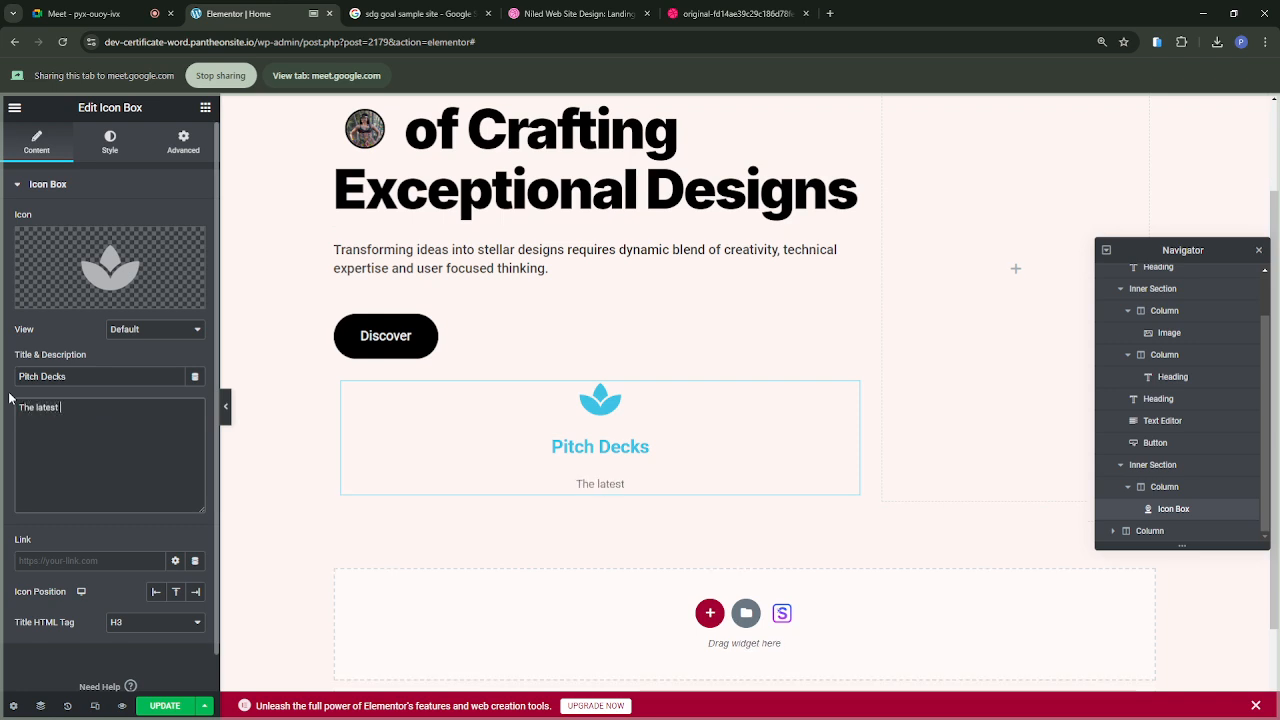
pyautogui.write(' trends')
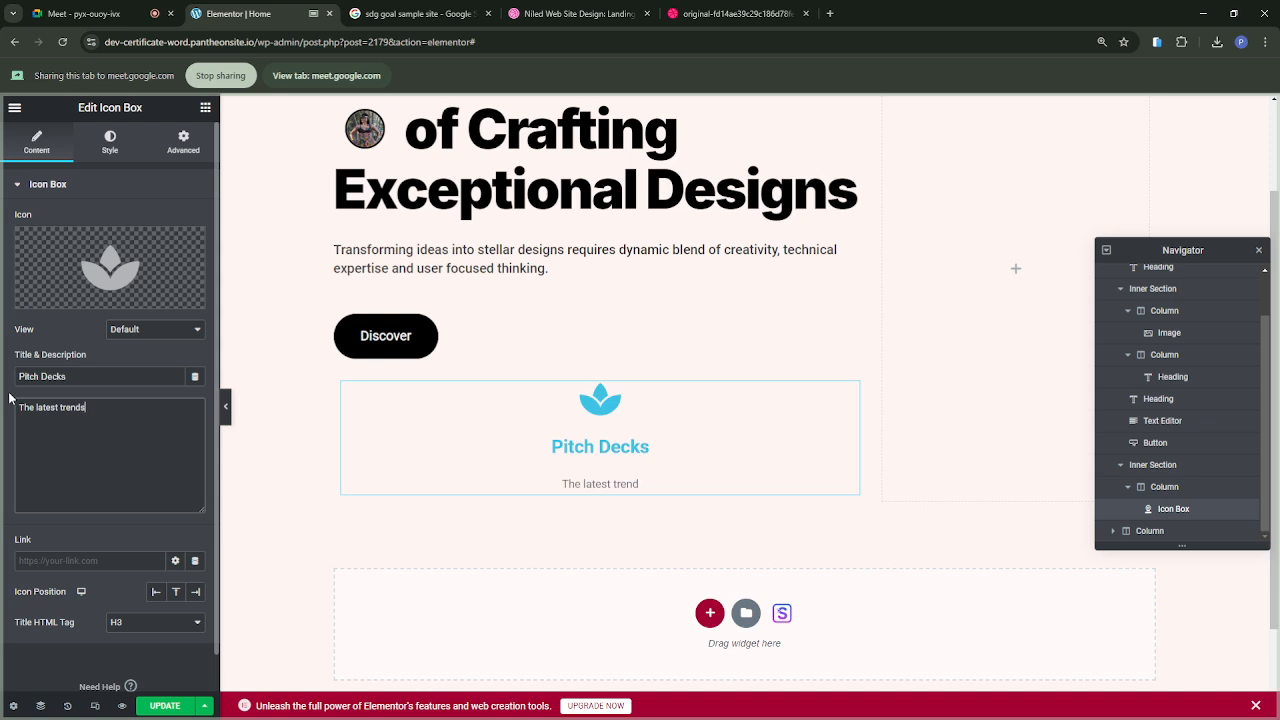
# Step: Try the Pitch Decks icon box with its icon position set to Left and switch it to Right
pyautogui.scroll(-1, 84, 459)
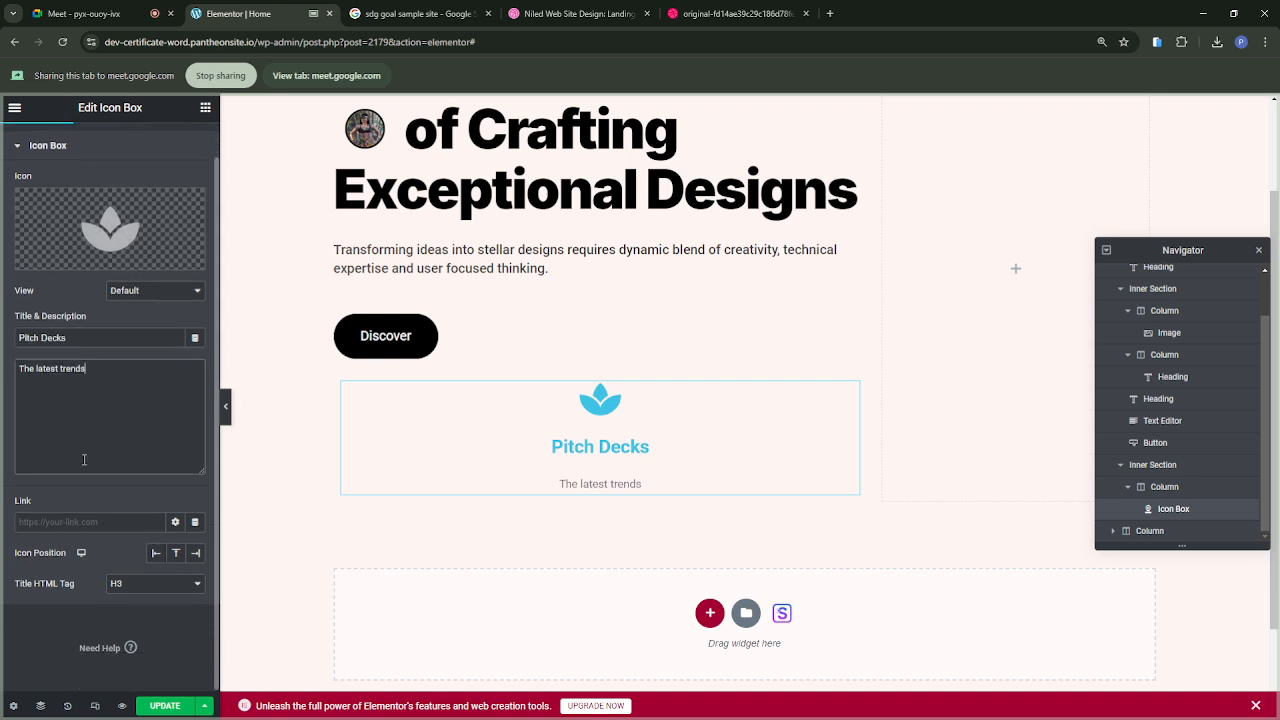
pyautogui.click(155, 554)
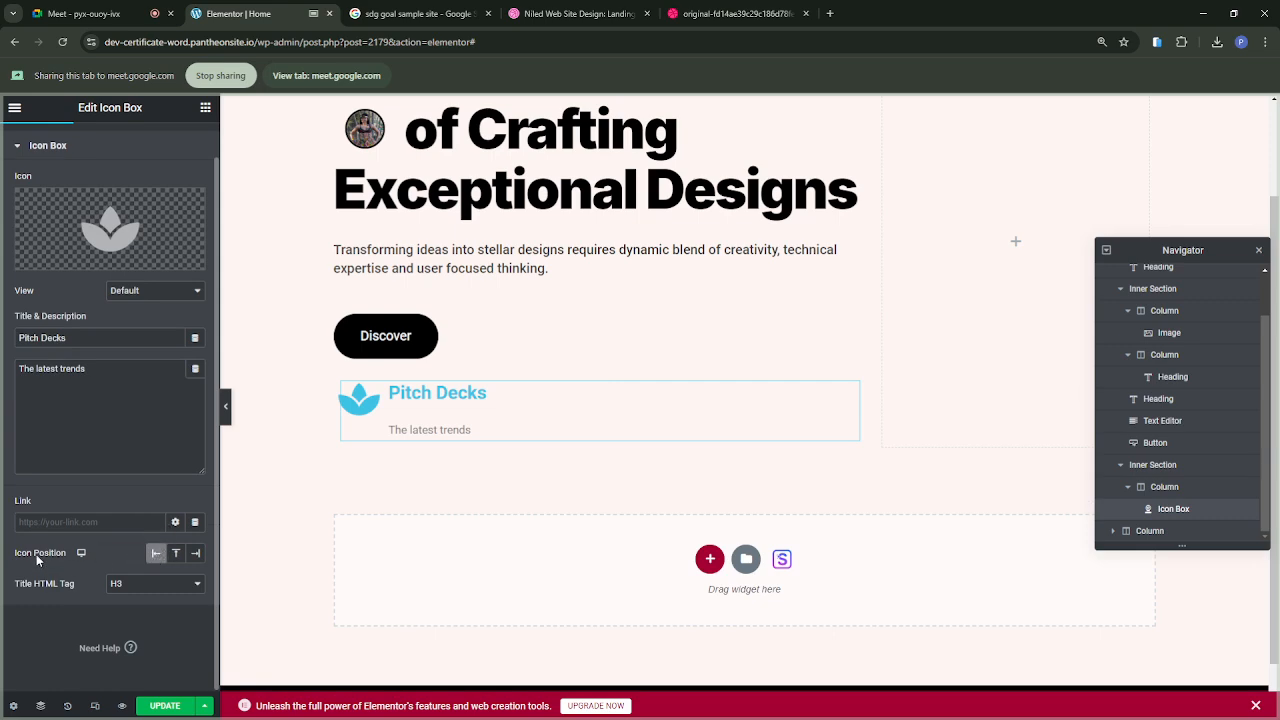
pyautogui.click(197, 554)
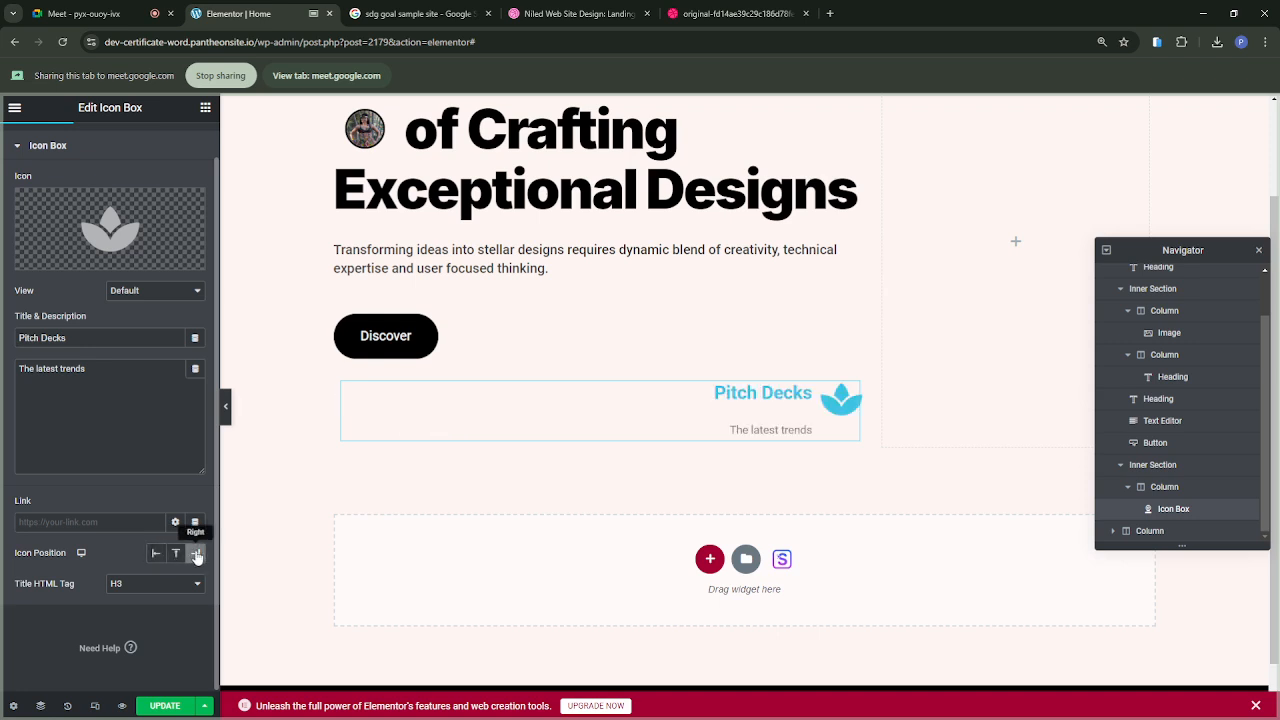
# Step: Try the Top icon position for the Pitch Decks icon box and set it to Left
pyautogui.click(175, 555)
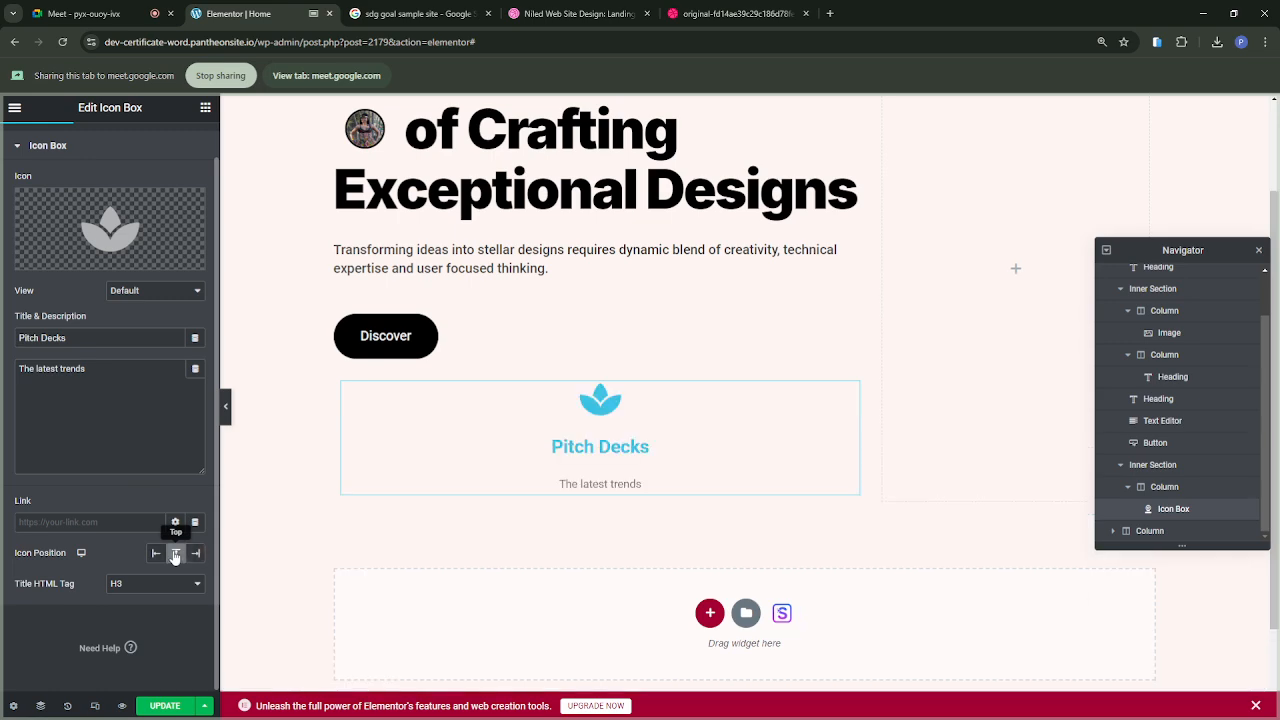
pyautogui.click(156, 555)
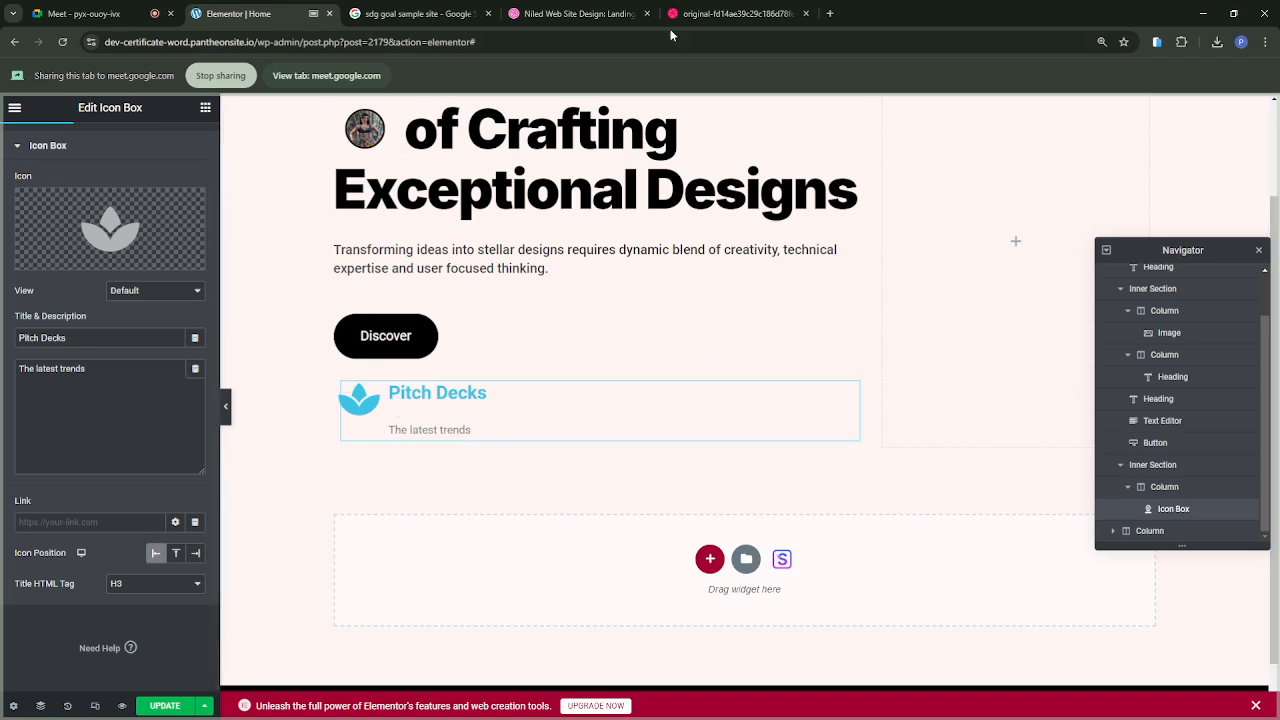
# Step: Present the reference design in the call and examine its enlarged feature list below the Discover button
pyautogui.click(706, 16)
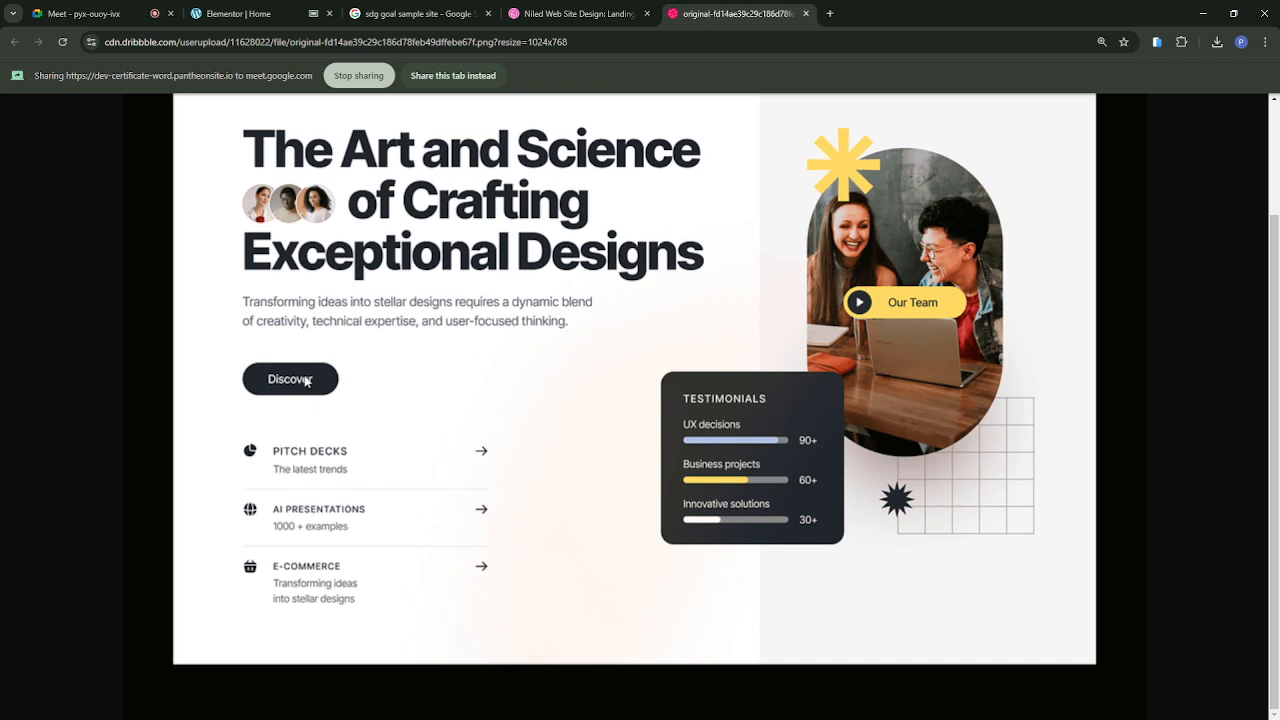
pyautogui.click(453, 75)
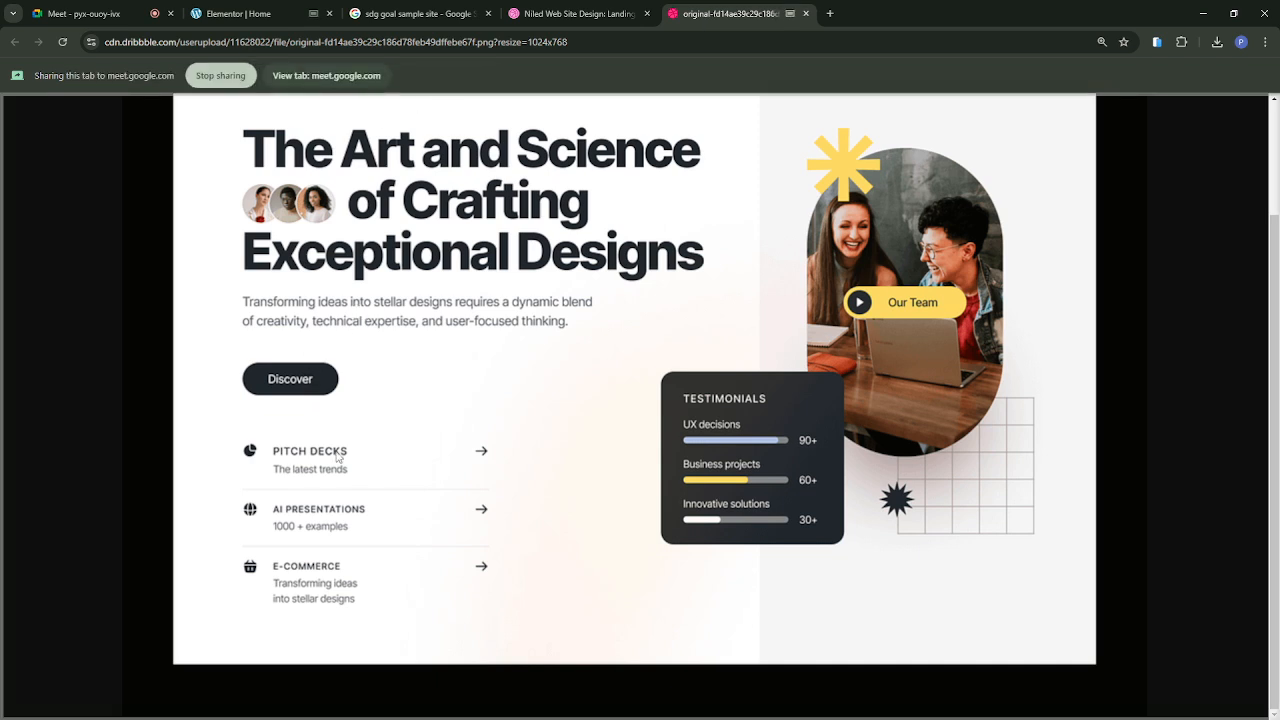
pyautogui.hotkey('ctrl', '+')
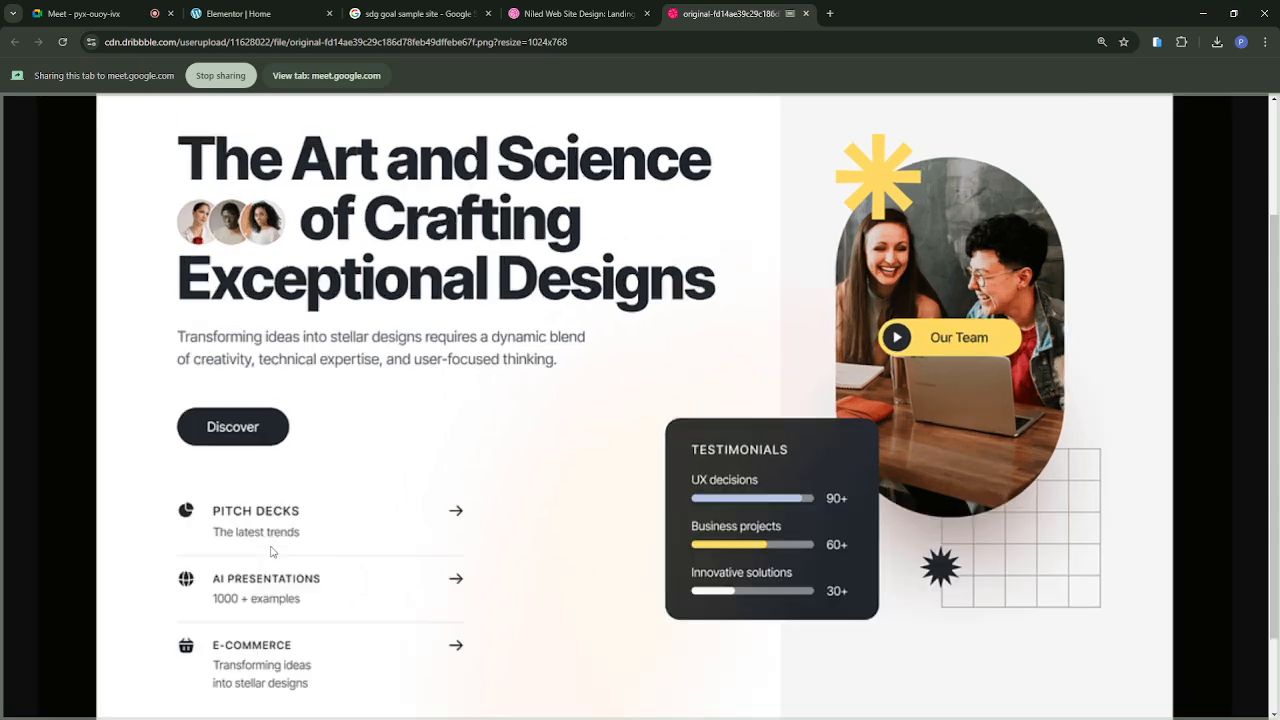
pyautogui.scroll(-1, 270, 551)
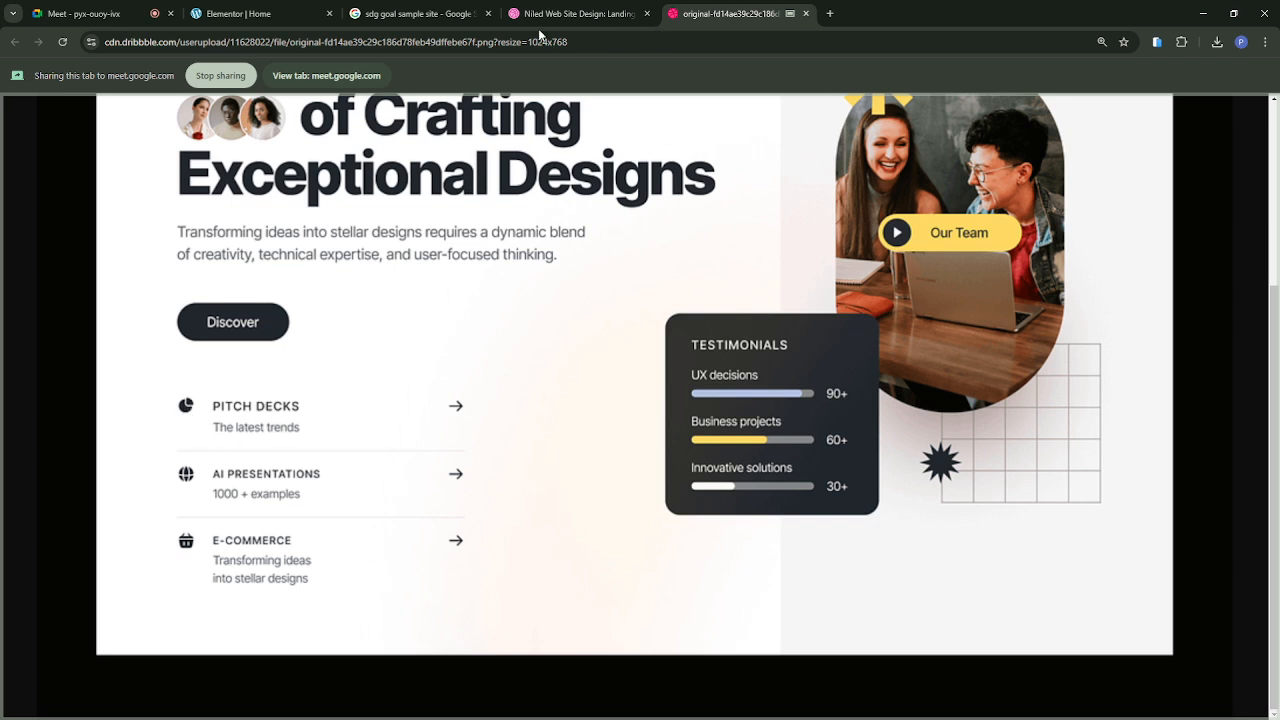
pyautogui.click(243, 15)
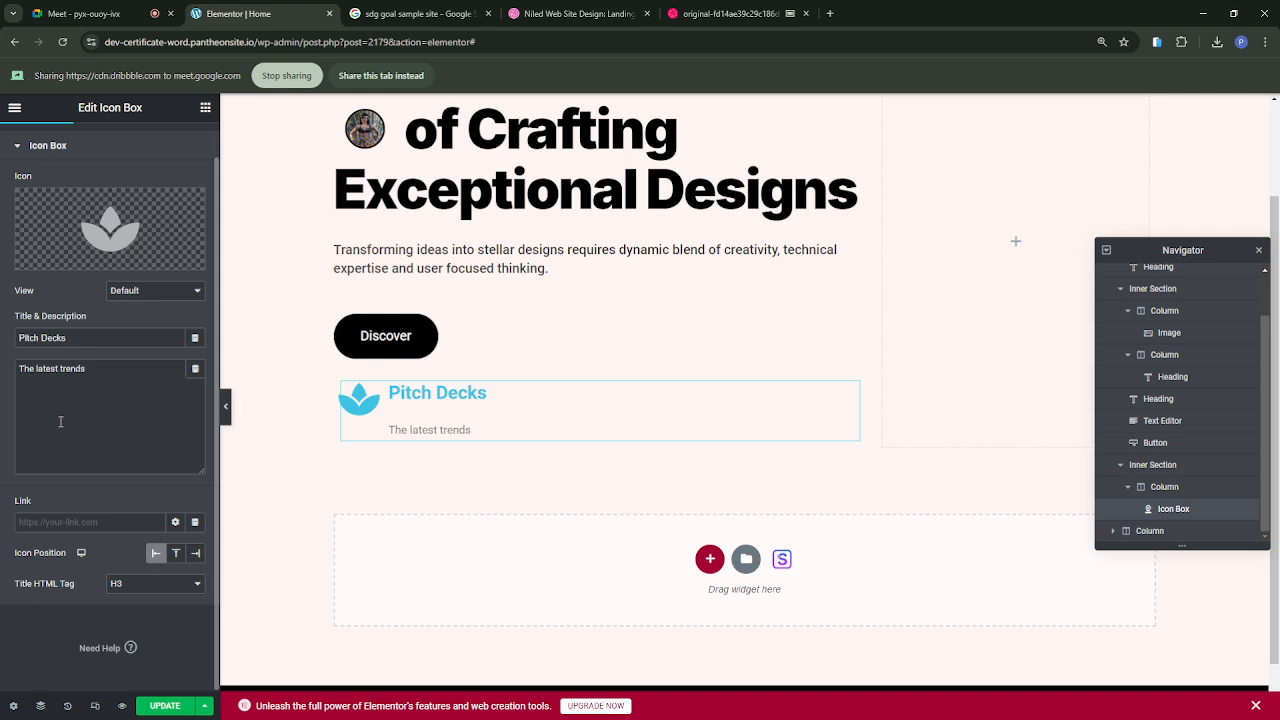
# Step: Try the Stacked view for the Pitch Decks icon and return it to Default
pyautogui.scroll(1, 60, 422)
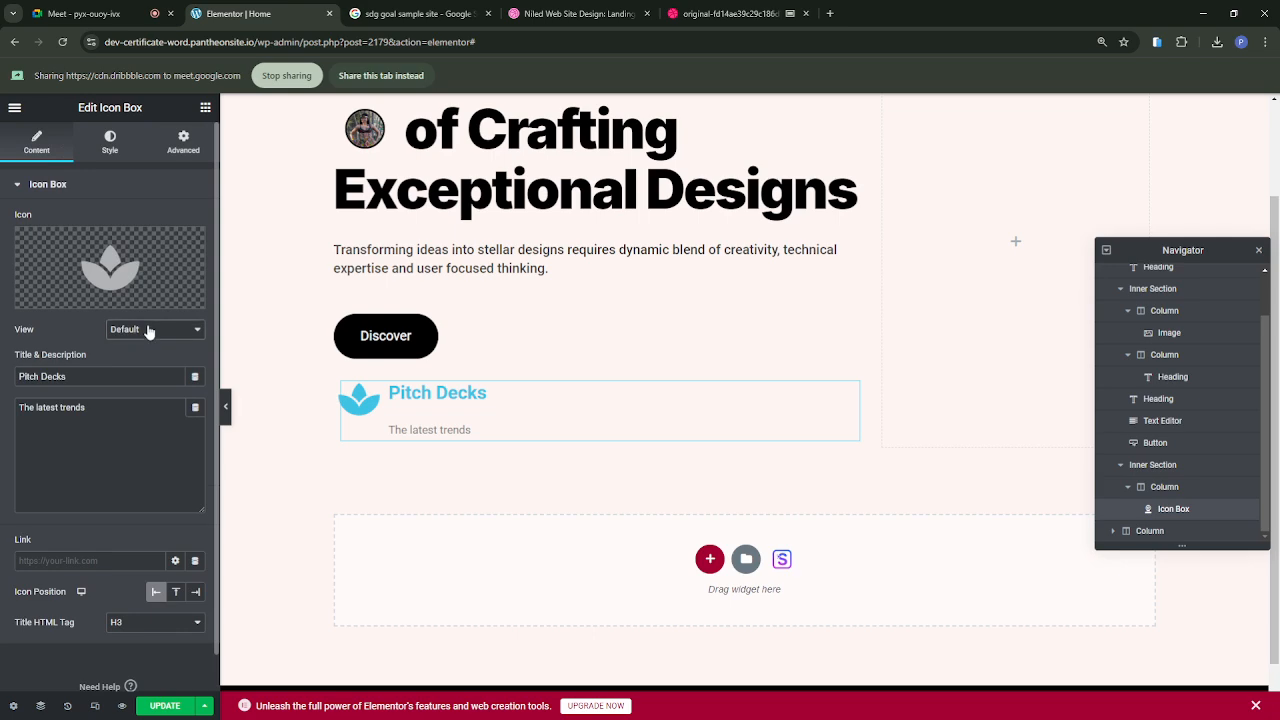
pyautogui.click(136, 366)
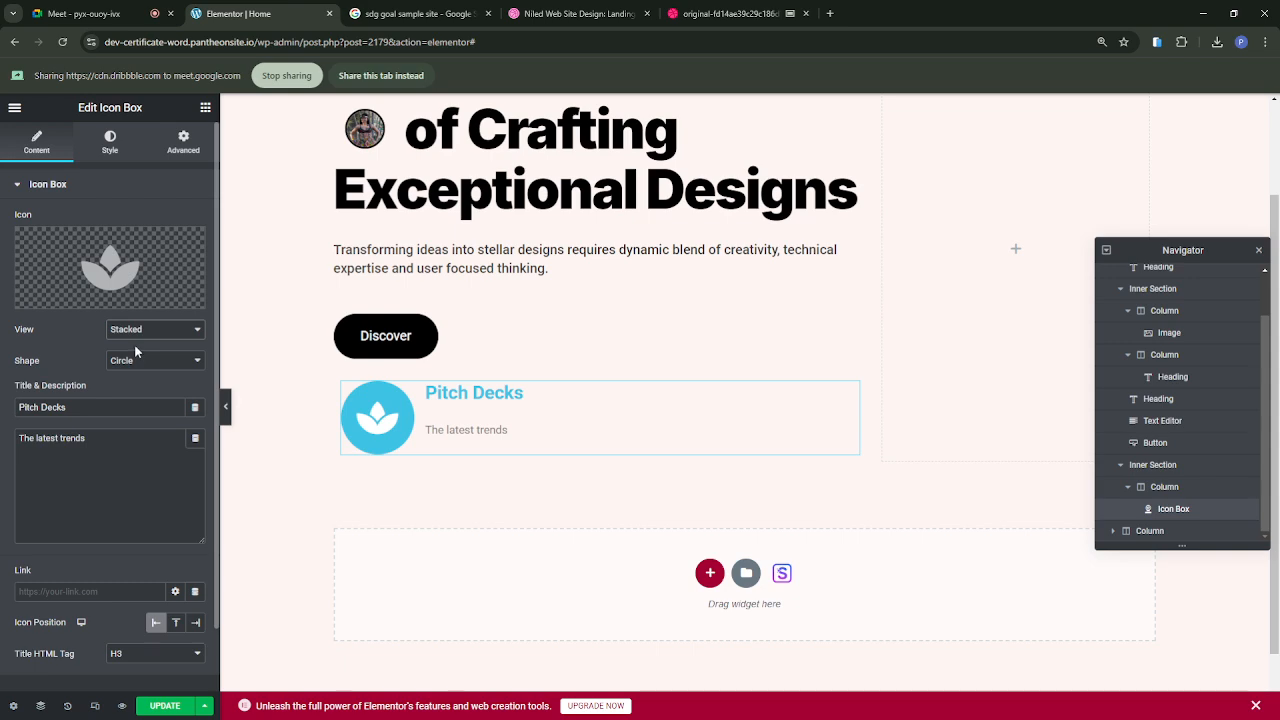
pyautogui.click(134, 347)
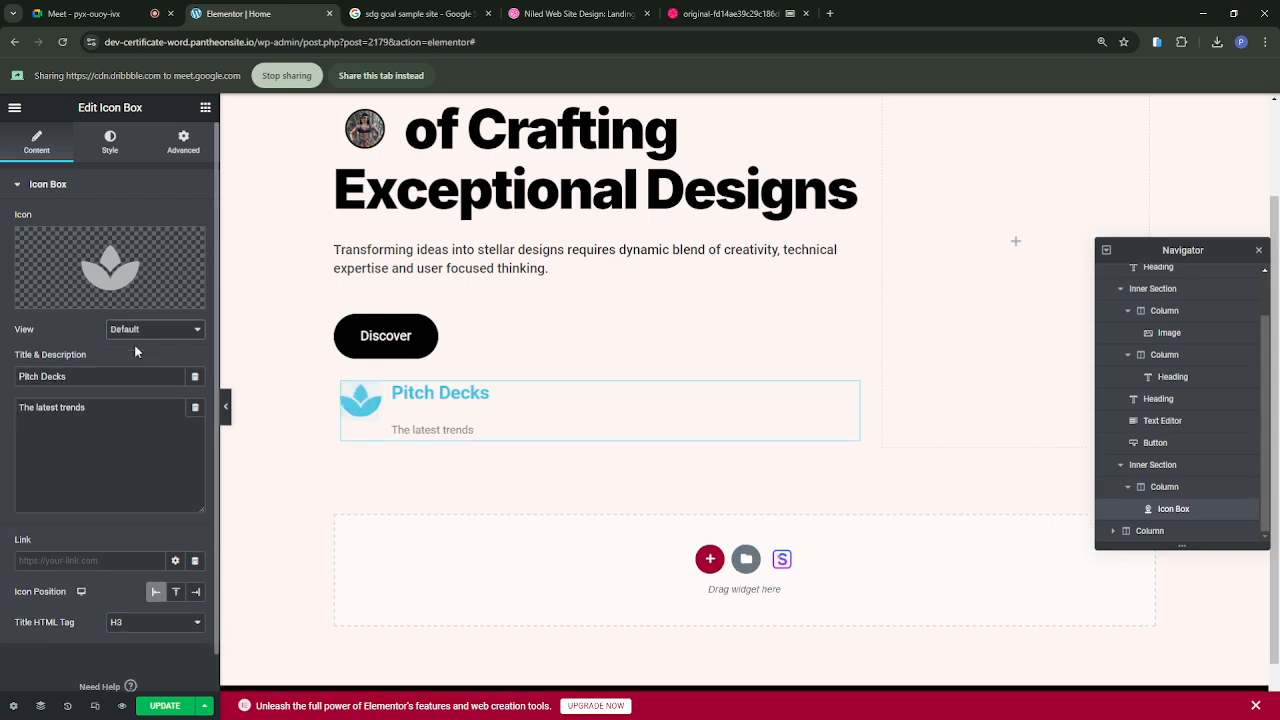
# Step: Set the icon size to 32 px, widen its spacing to 29 px and reduce it slightly, presenting the Elementor page in the call
pyautogui.click(112, 150)
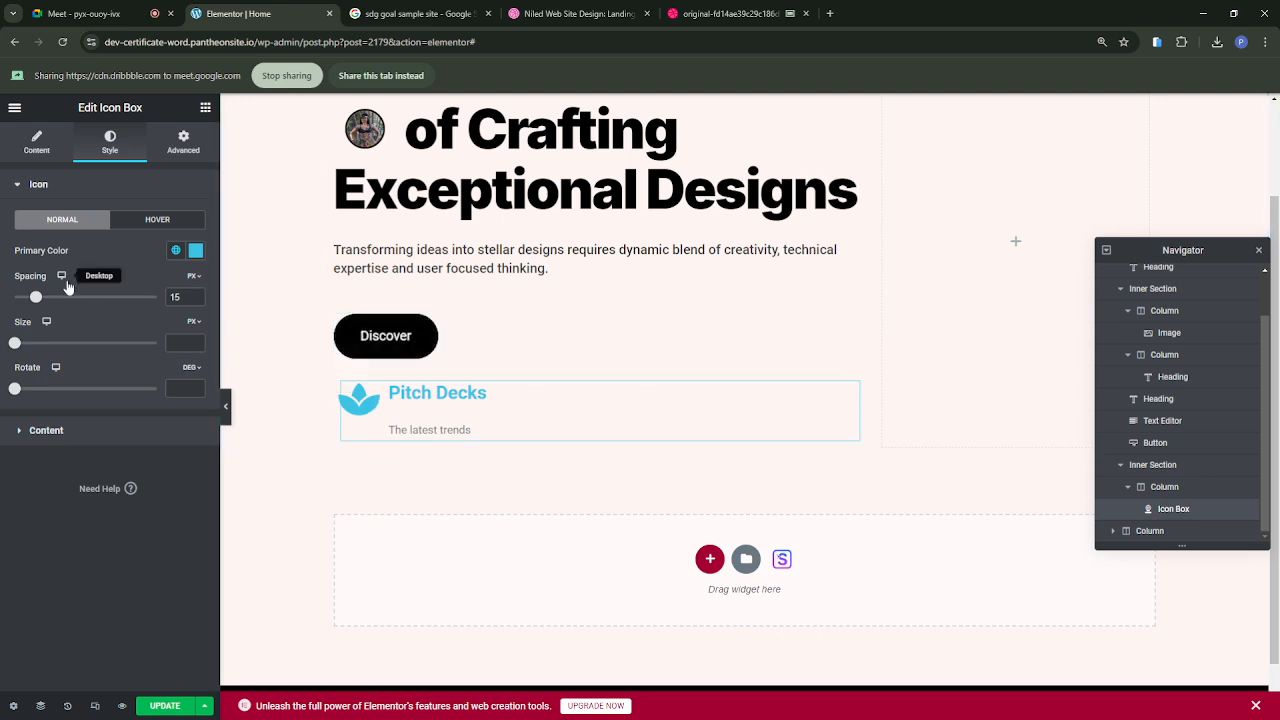
pyautogui.moveTo(36, 298)
pyautogui.mouseDown()
pyautogui.moveTo(71, 298)
pyautogui.moveTo(34, 298)
pyautogui.moveTo(56, 297)
pyautogui.mouseUp()
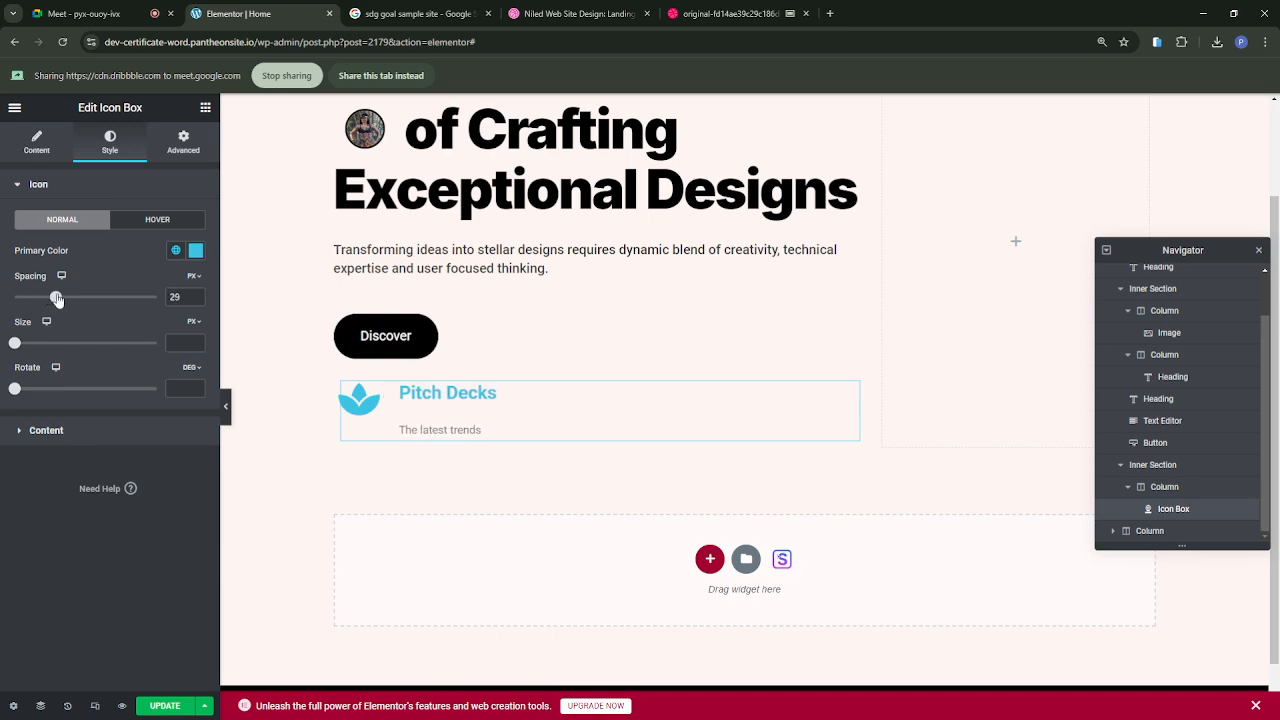
pyautogui.moveTo(16, 345); pyautogui.dragTo(28, 343)
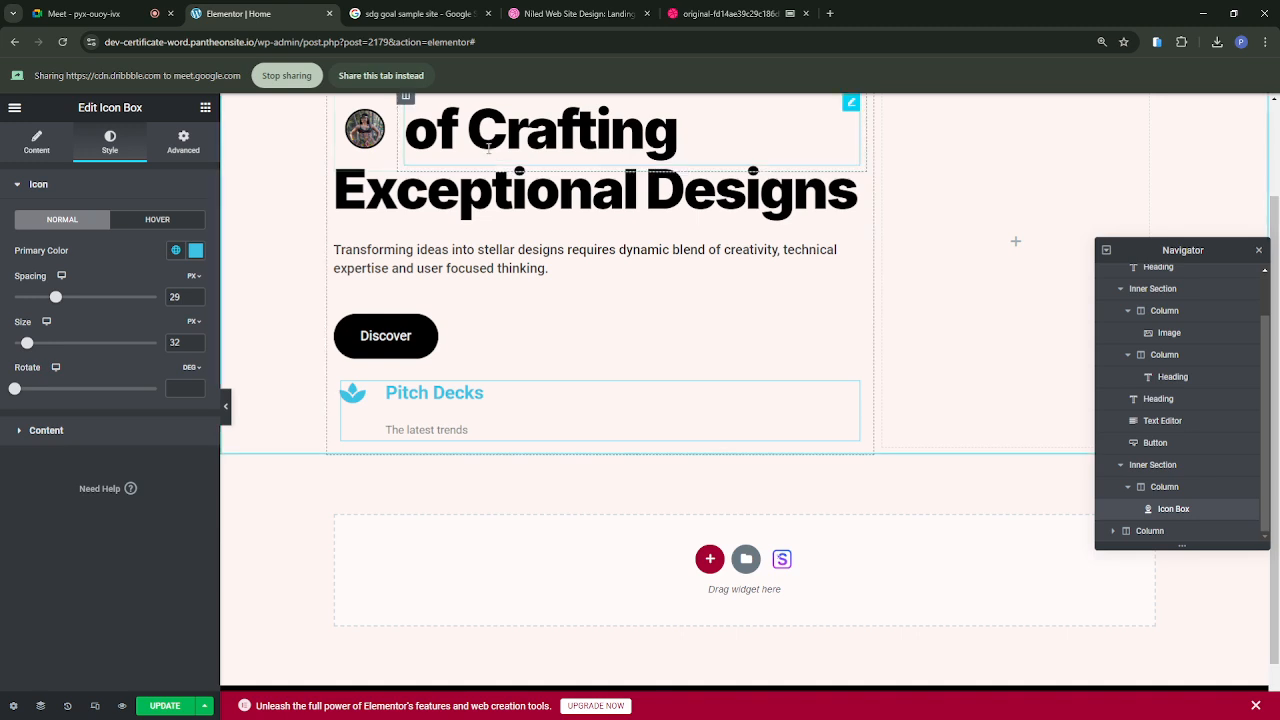
pyautogui.click(366, 77)
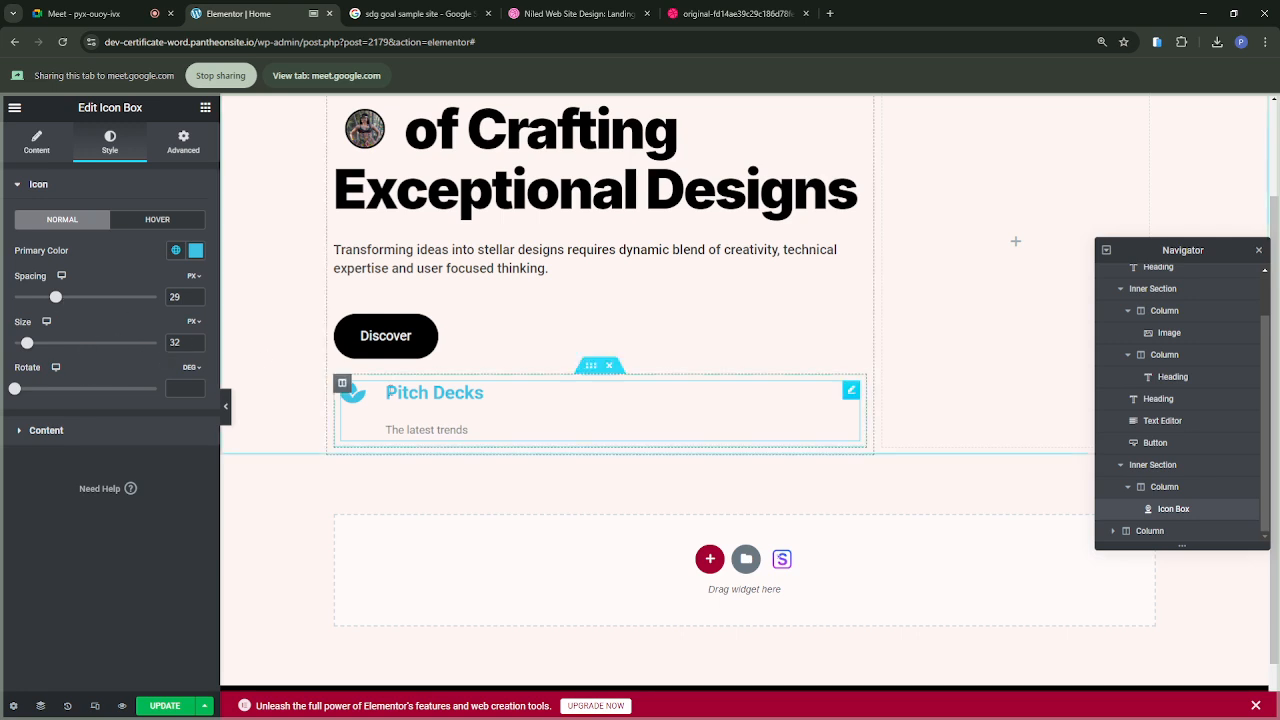
pyautogui.moveTo(57, 300)
pyautogui.mouseDown()
pyautogui.moveTo(34, 300)
pyautogui.moveTo(51, 300)
pyautogui.mouseUp()
# Step: Demonstrate the Top and Right icon positions on the Pitch Decks icon box and return it to Left
pyautogui.click(36, 143)
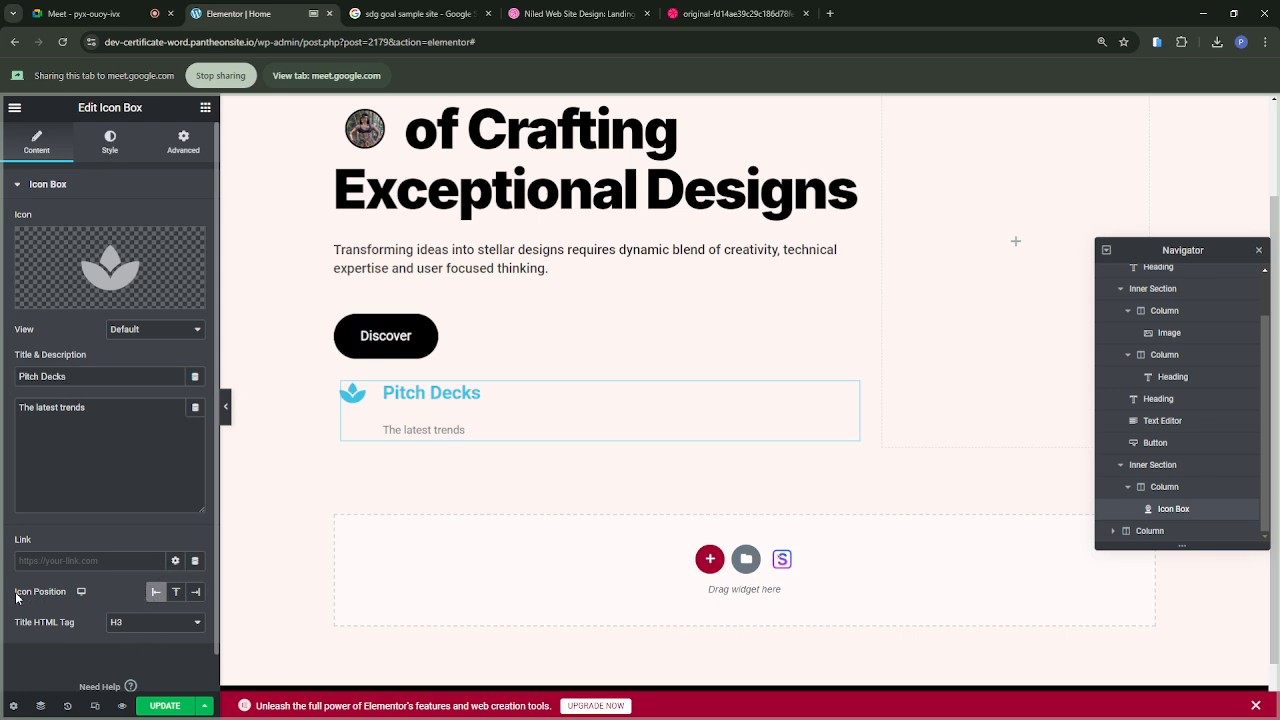
pyautogui.moveTo(15, 597); pyautogui.dragTo(63, 593)
pyautogui.click(176, 592)
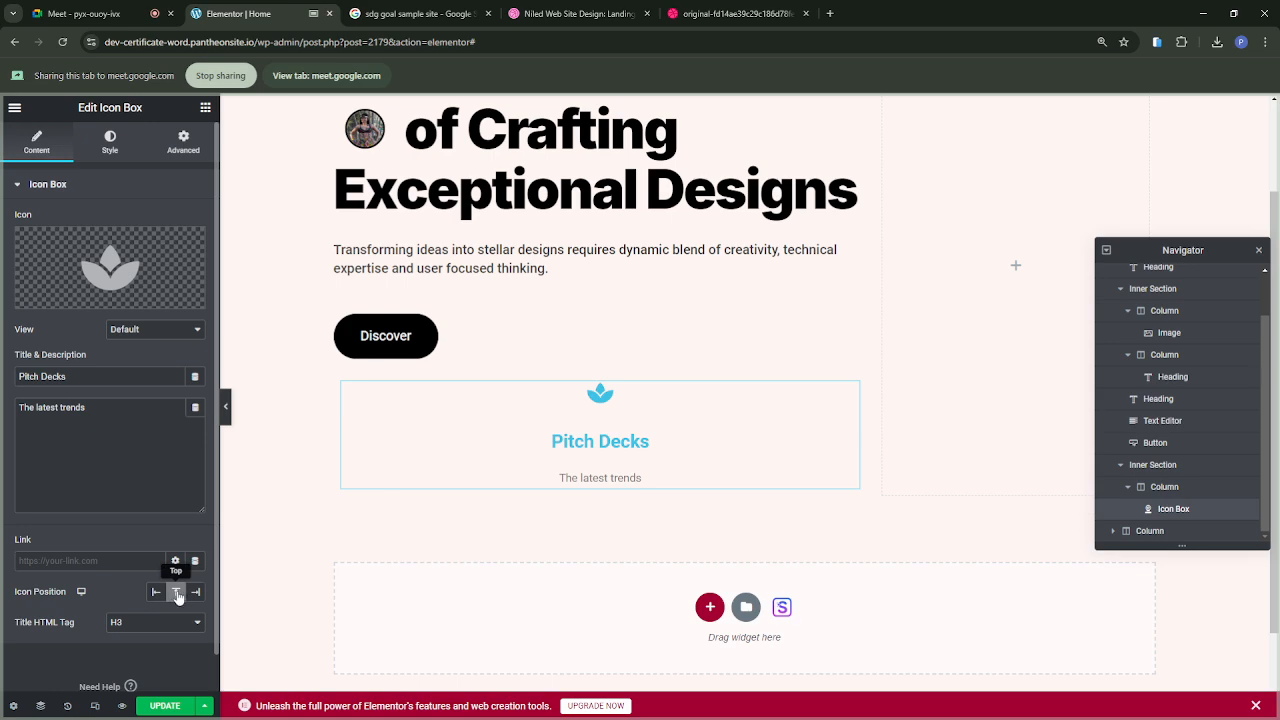
pyautogui.click(155, 593)
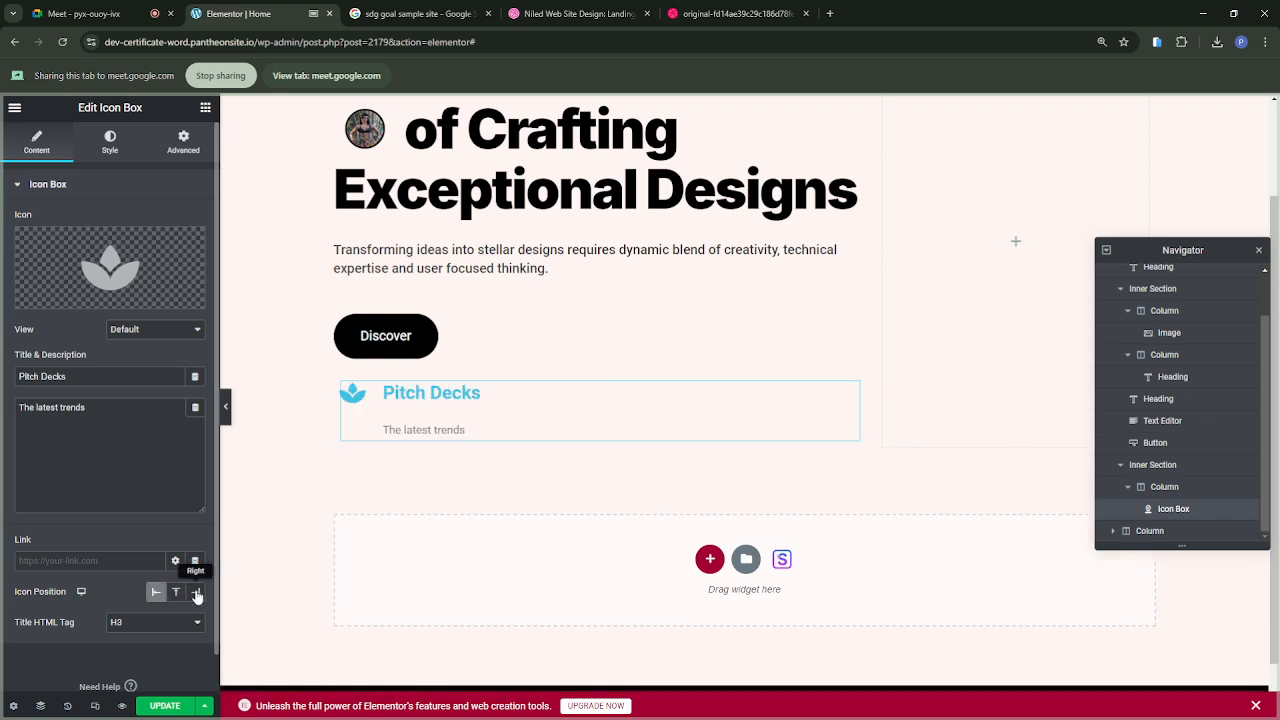
pyautogui.click(196, 593)
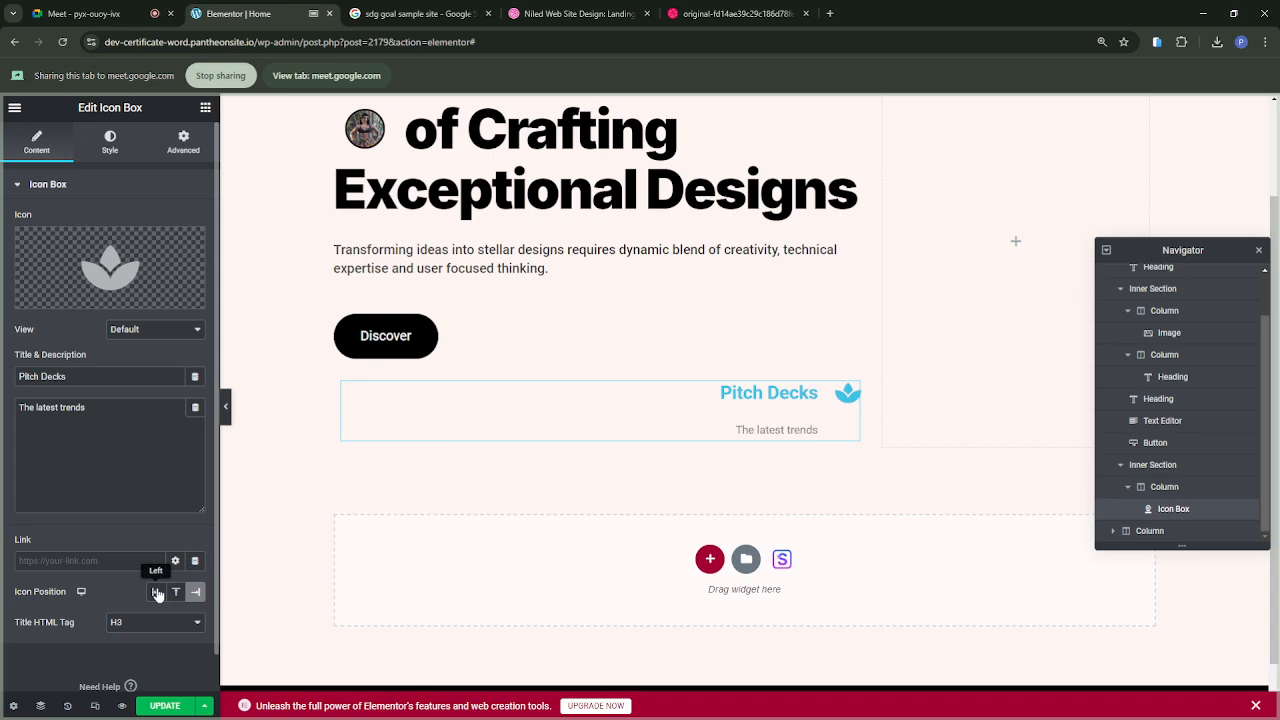
pyautogui.click(157, 593)
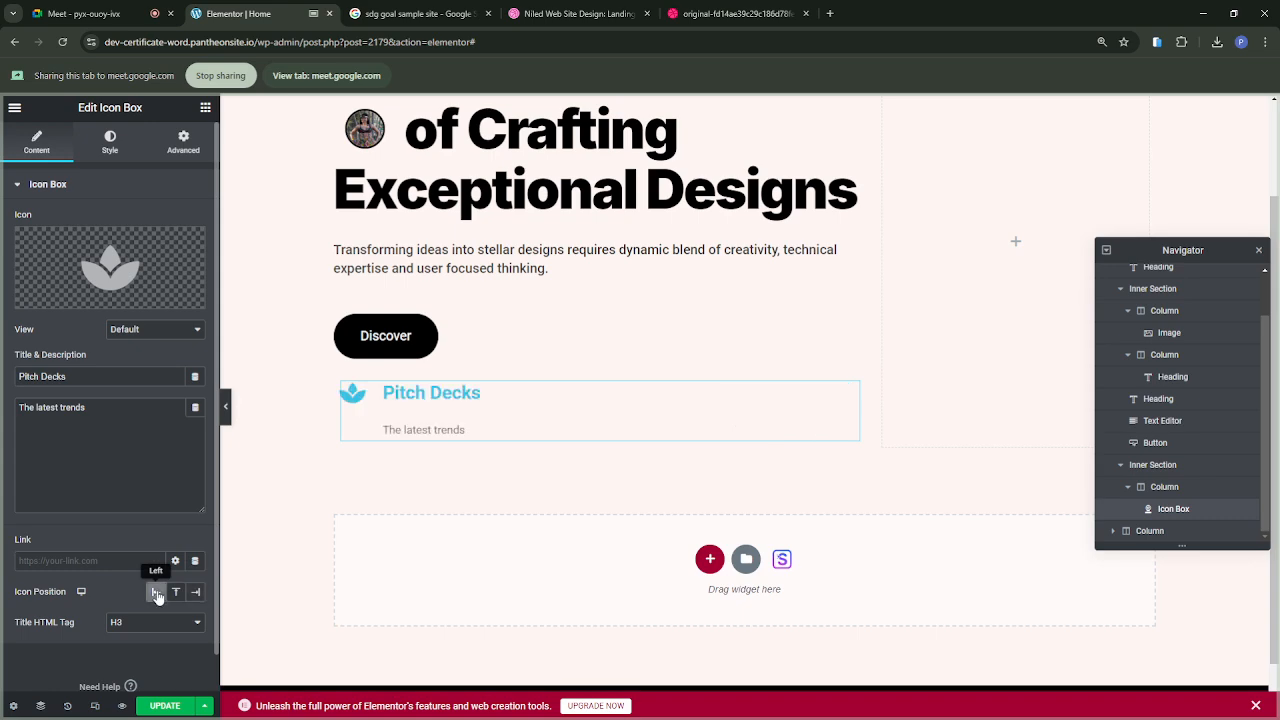
# Step: Set the icon's spacing to 22 px, its size to 35 px and its rotation to 0 degrees
pyautogui.click(111, 146)
pyautogui.moveTo(50, 297)
pyautogui.mouseDown()
pyautogui.moveTo(80, 300)
pyautogui.moveTo(46, 297)
pyautogui.mouseUp()
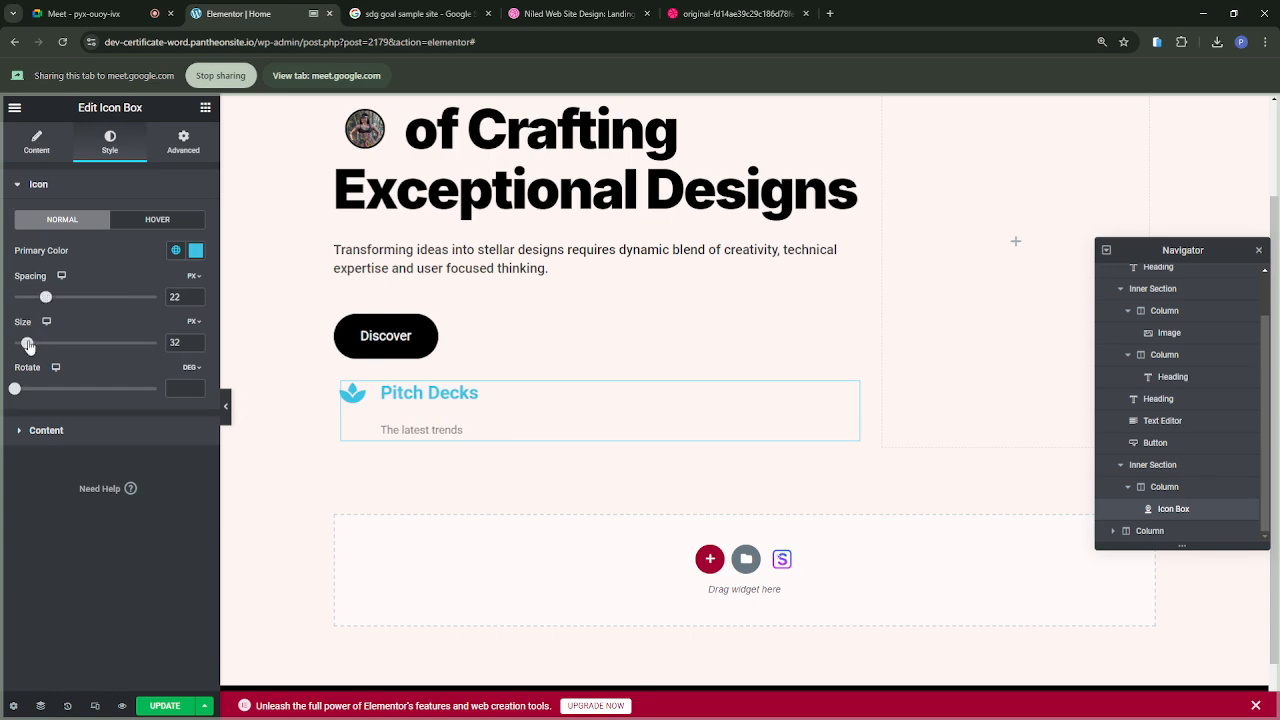
pyautogui.moveTo(28, 343)
pyautogui.mouseDown()
pyautogui.moveTo(55, 343)
pyautogui.moveTo(31, 343)
pyautogui.mouseUp()
pyautogui.moveTo(15, 390)
pyautogui.mouseDown()
pyautogui.moveTo(149, 390)
pyautogui.moveTo(3, 385)
pyautogui.mouseUp()
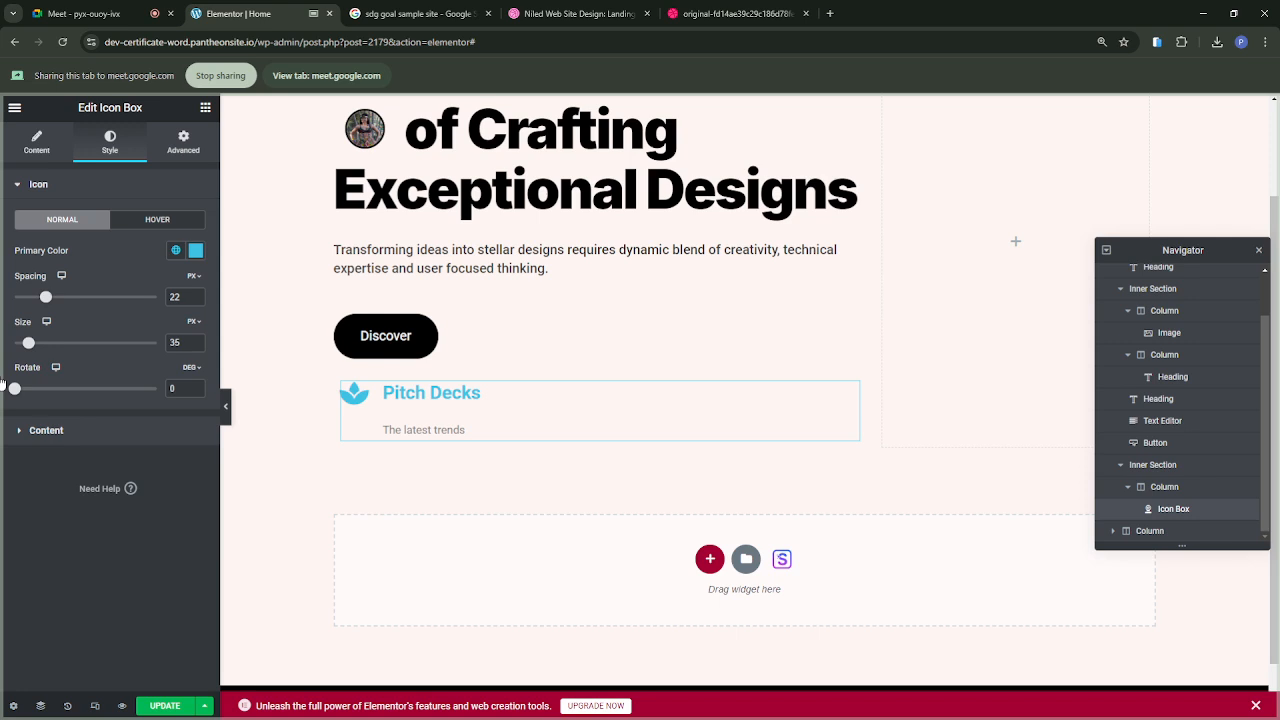
# Step: Set the spacing below the Pitch Decks title to 0
pyautogui.click(45, 430)
pyautogui.scroll(-1, 85, 456)
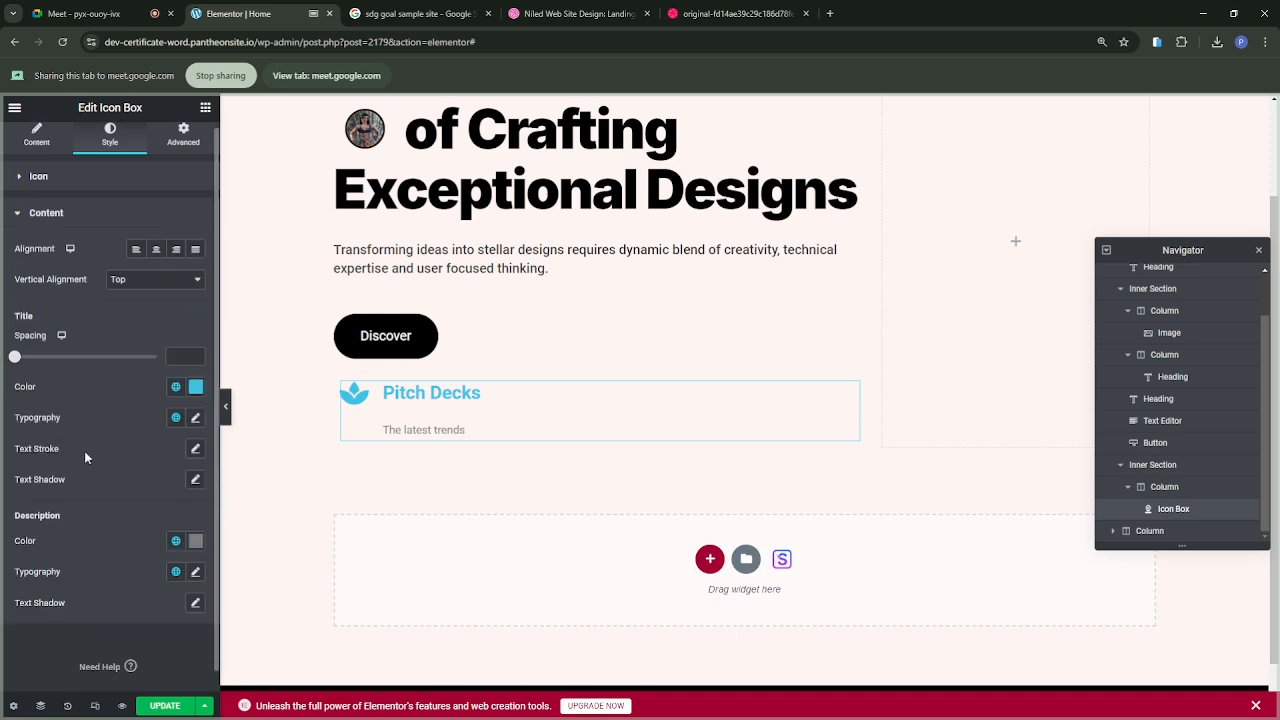
pyautogui.moveTo(25, 360); pyautogui.dragTo(16, 360)
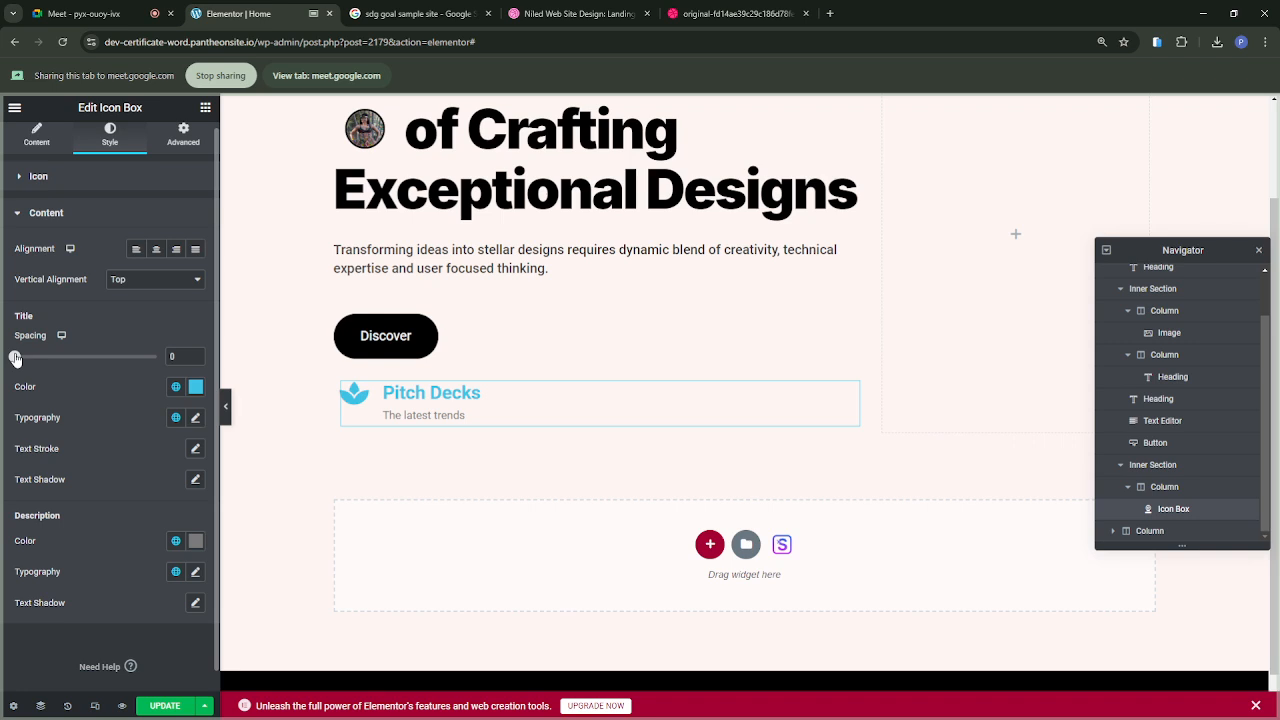
# Step: Set the Pitch Decks title color to black (#000000) and compare it with the reference design
pyautogui.click(195, 389)
pyautogui.moveTo(42, 519); pyautogui.dragTo(25, 573)
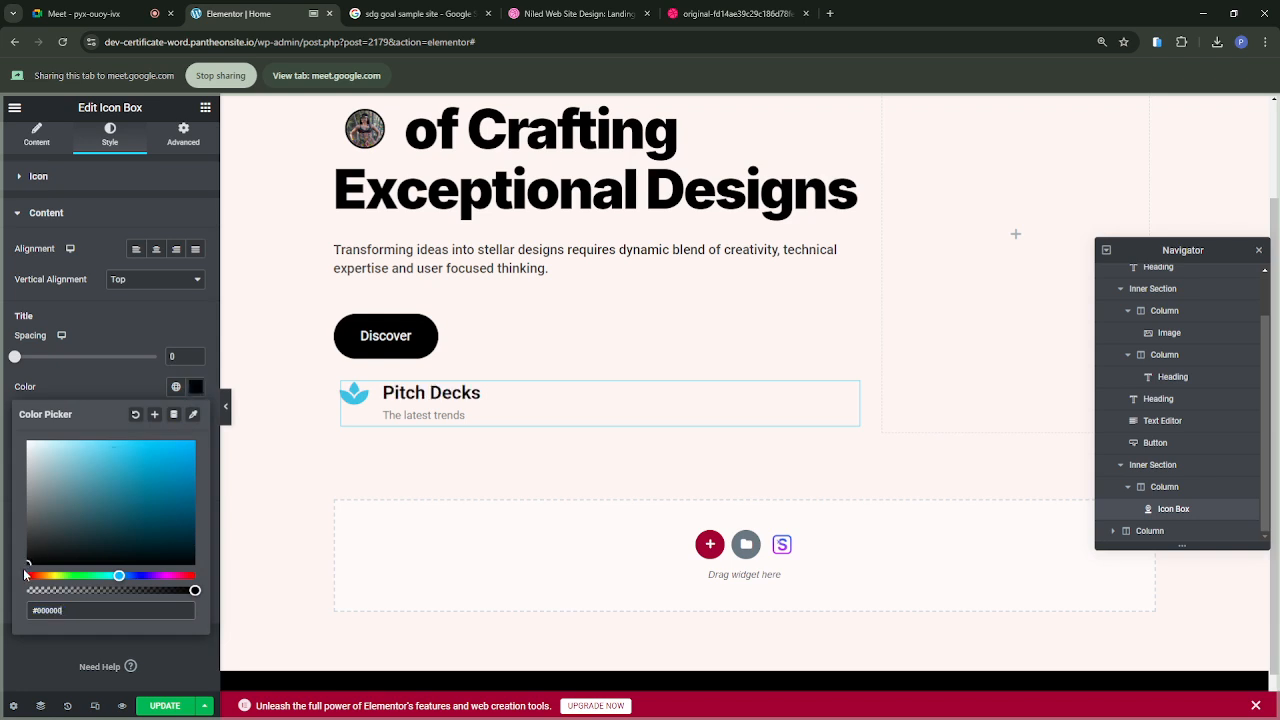
pyautogui.click(703, 16)
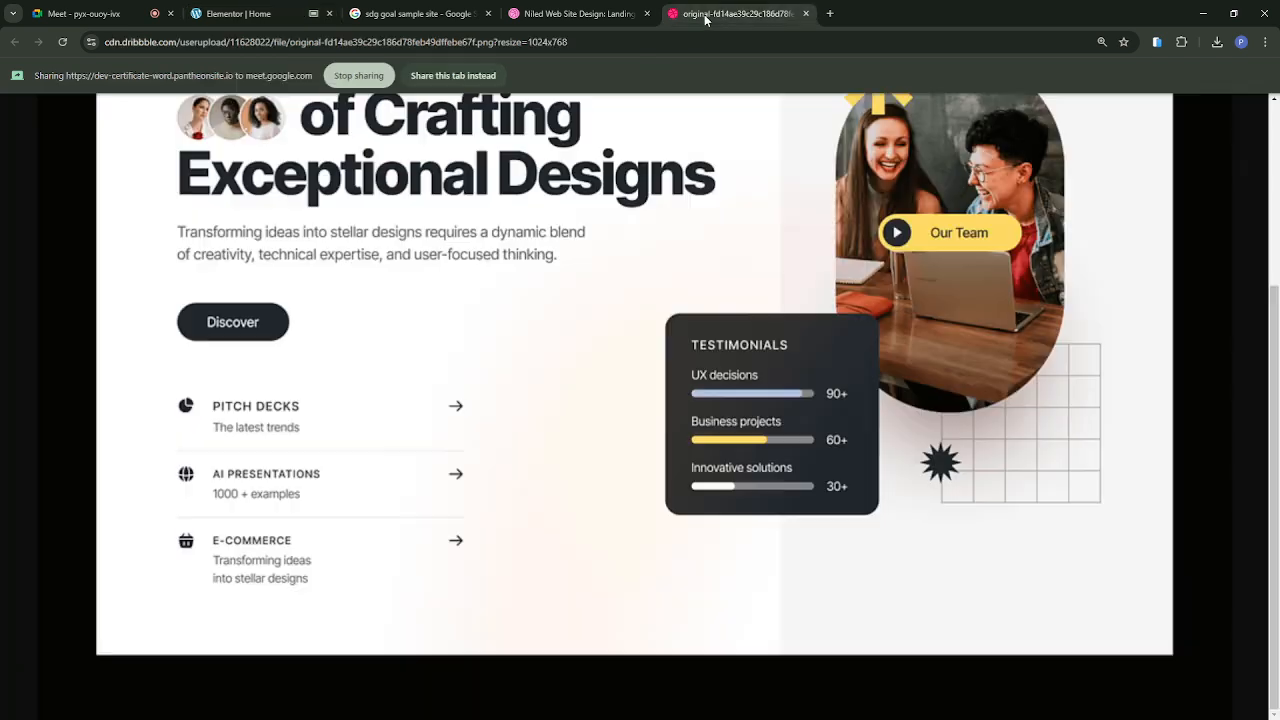
pyautogui.click(240, 14)
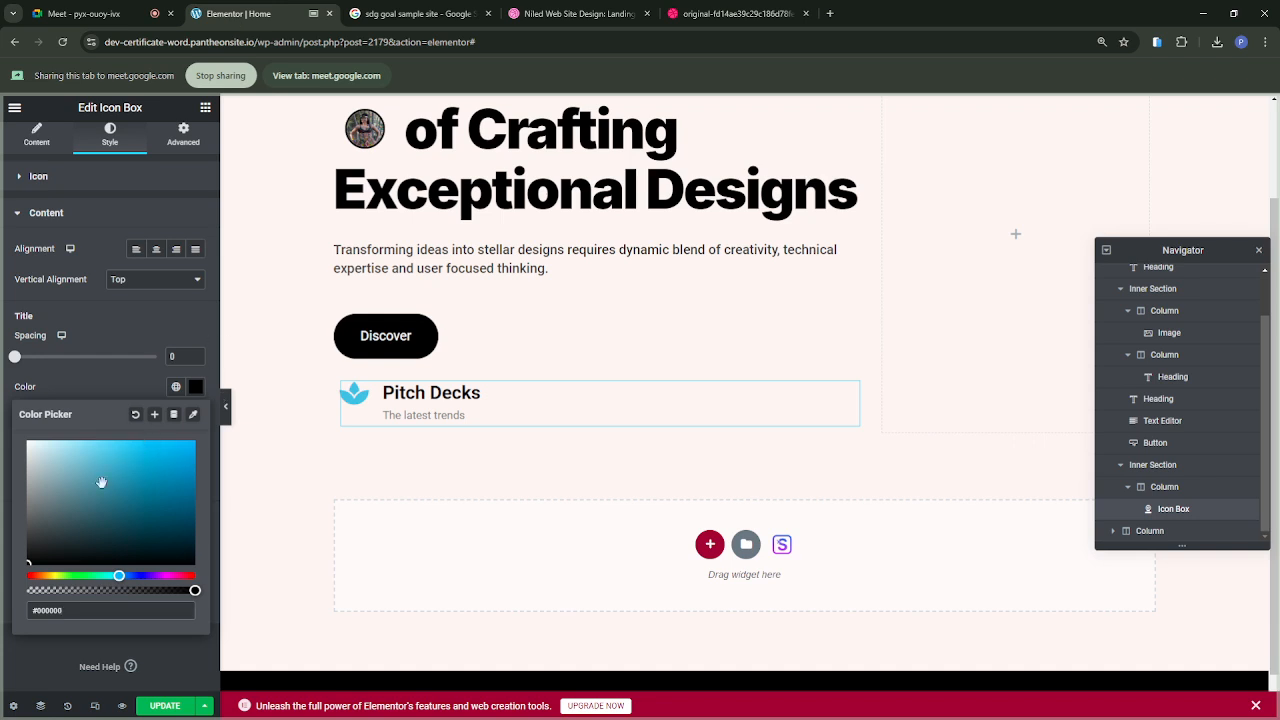
pyautogui.click(79, 393)
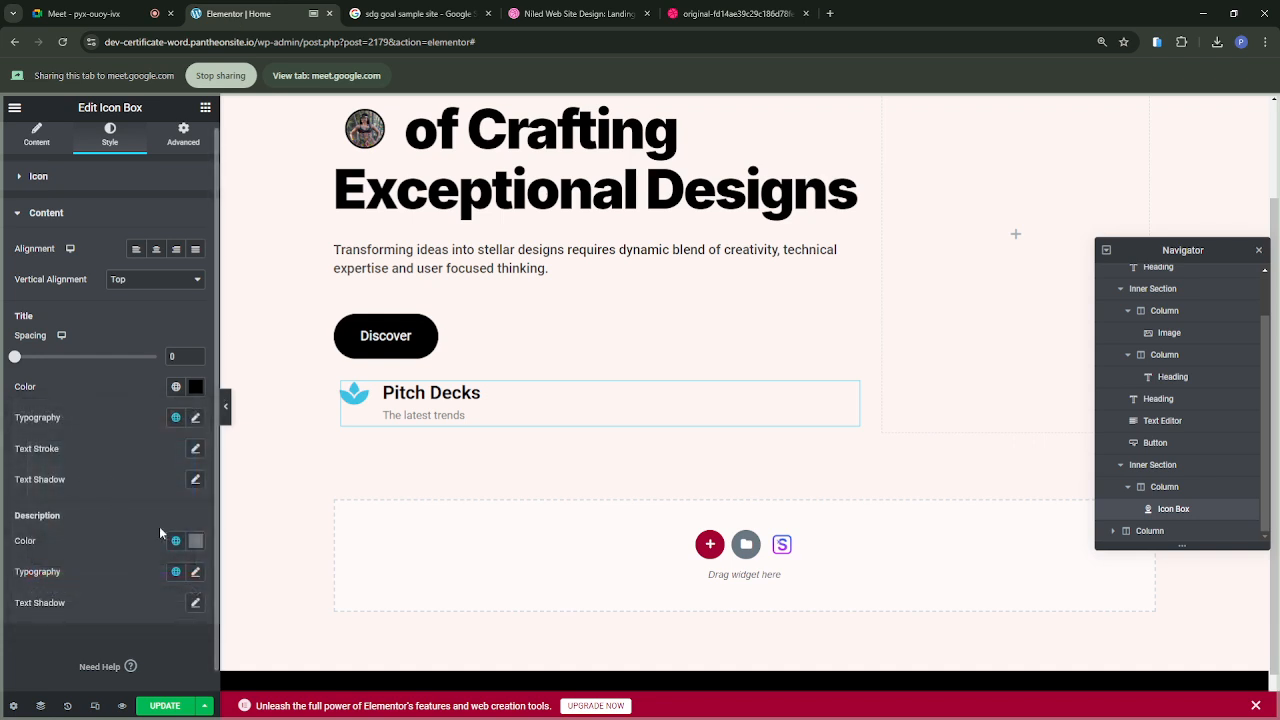
# Step: Darken the icon box description color to #696969
pyautogui.click(196, 543)
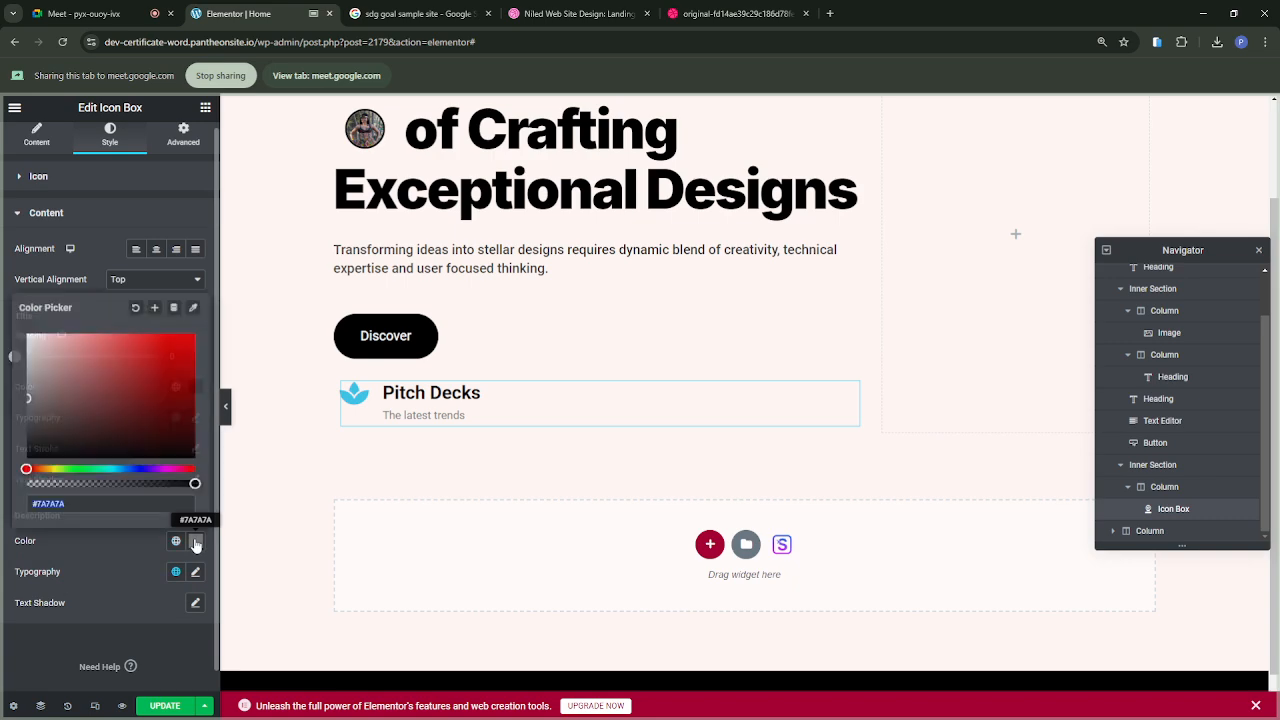
pyautogui.click(28, 402)
pyautogui.moveTo(28, 402); pyautogui.dragTo(22, 412)
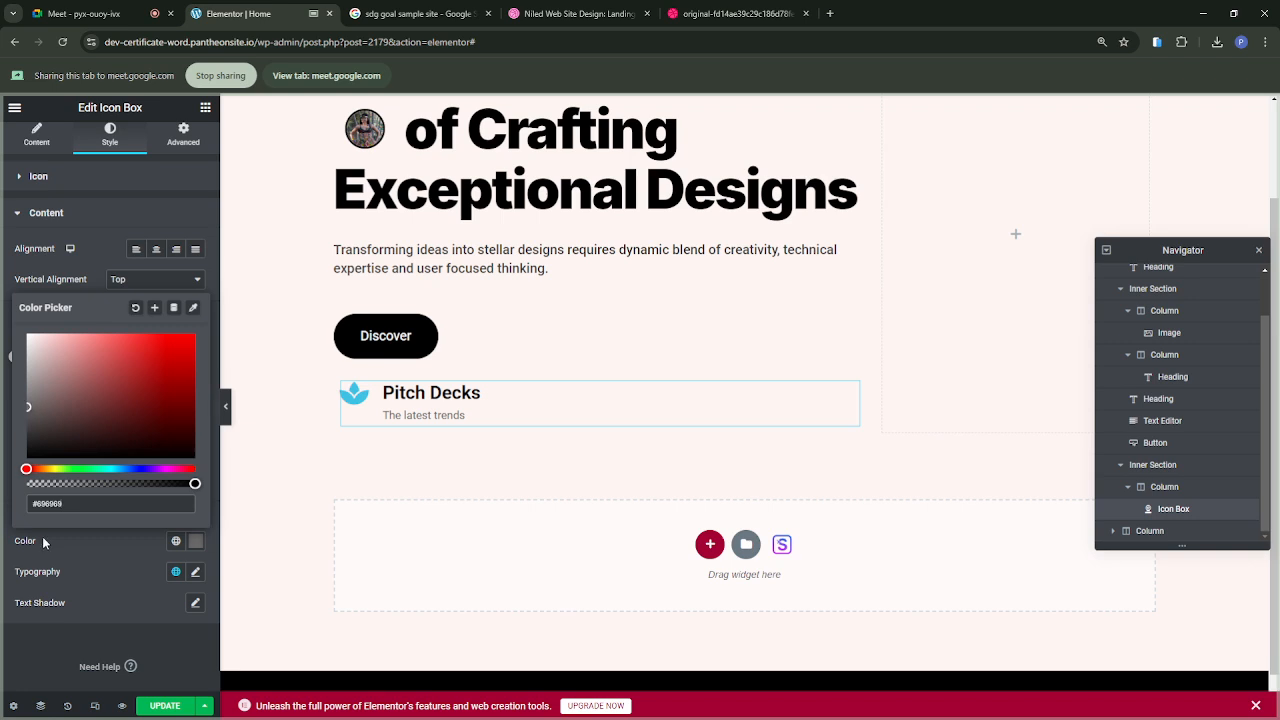
pyautogui.click(70, 542)
# Step: Try the font style option in the description's typography settings and undo it
pyautogui.click(195, 572)
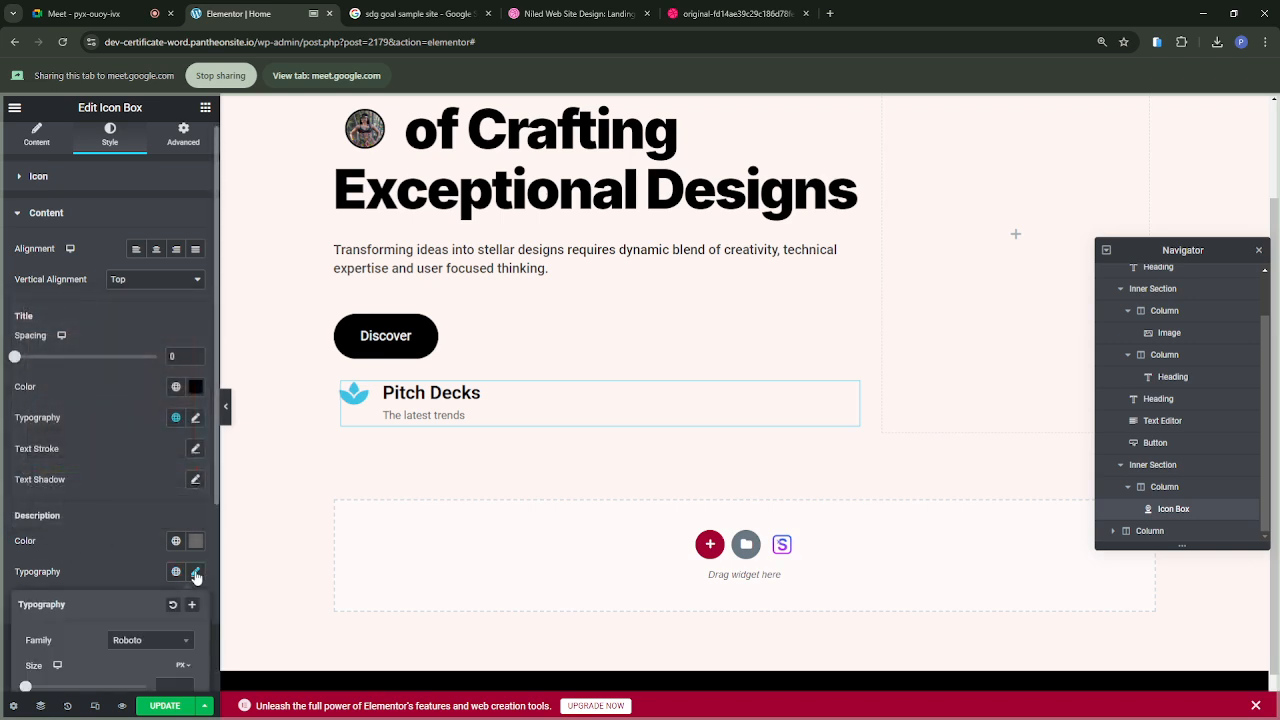
pyautogui.scroll(-4, 150, 648)
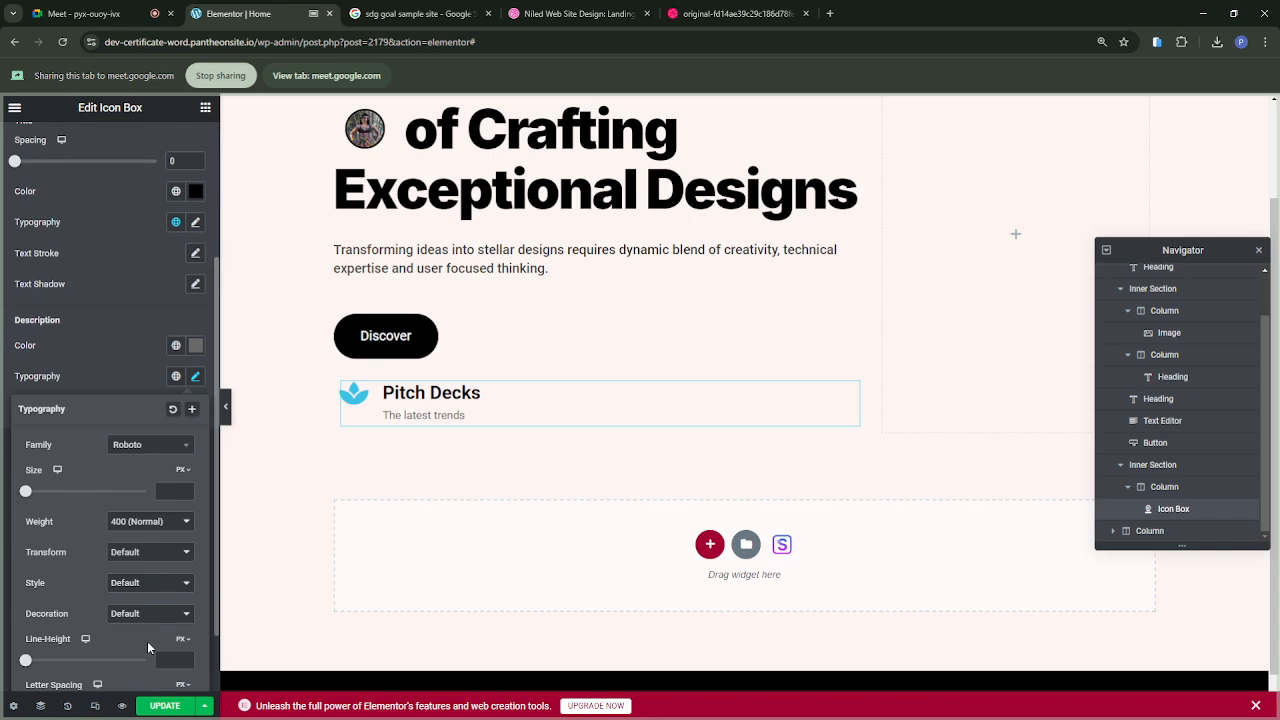
pyautogui.click(131, 584)
pyautogui.hotkey('ctrl', 'z')
pyautogui.click(128, 374)
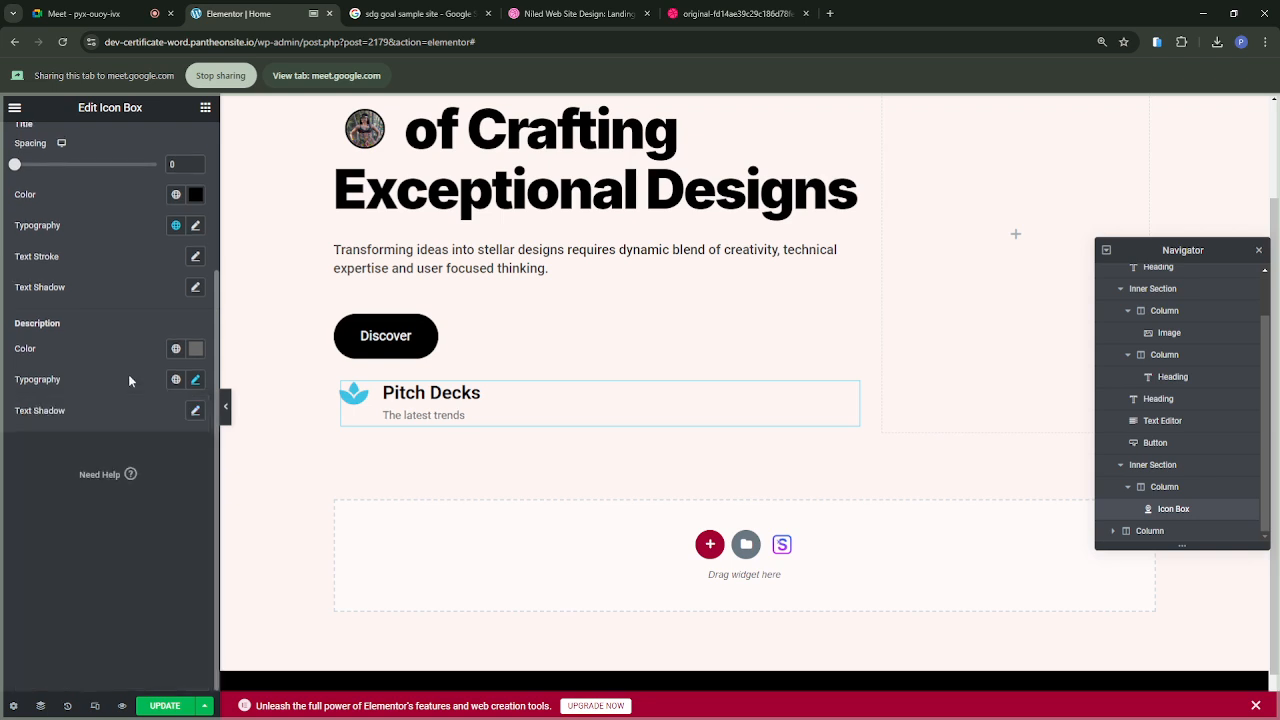
# Step: Try a text shadow on the icon box description, varying its offsets and blur, and reset it
pyautogui.click(196, 414)
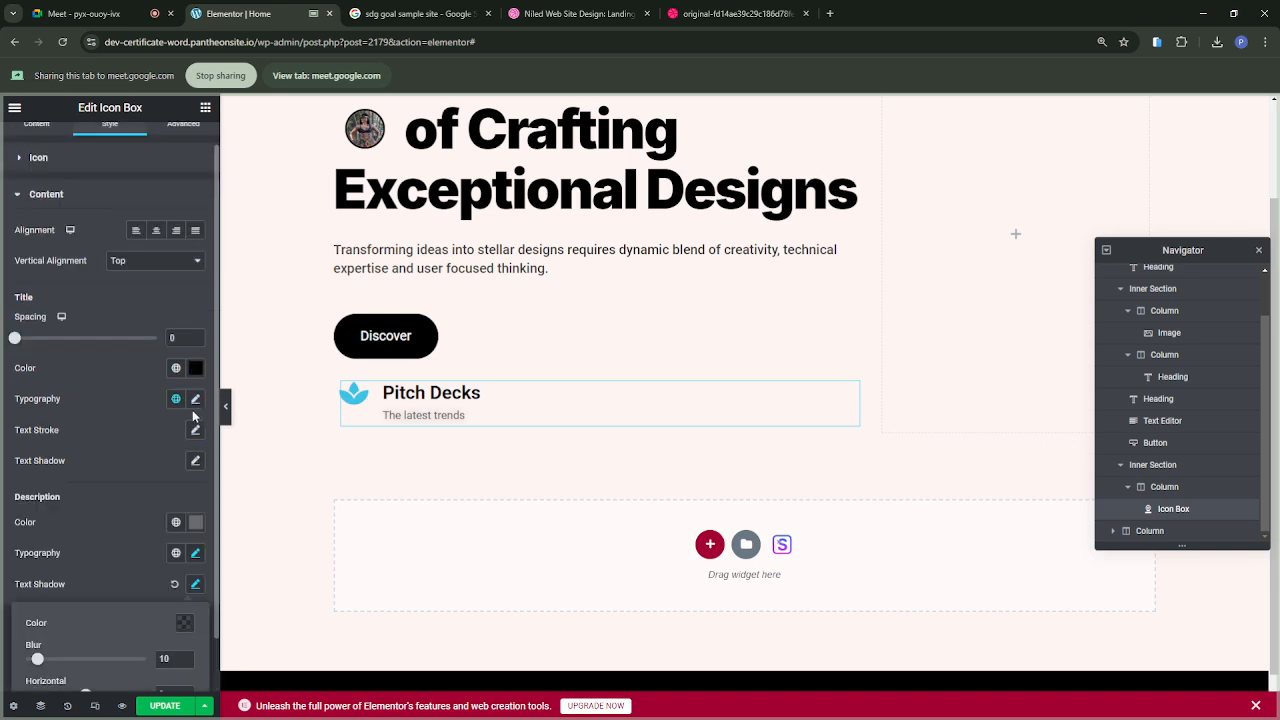
pyautogui.scroll(-1, 28, 573)
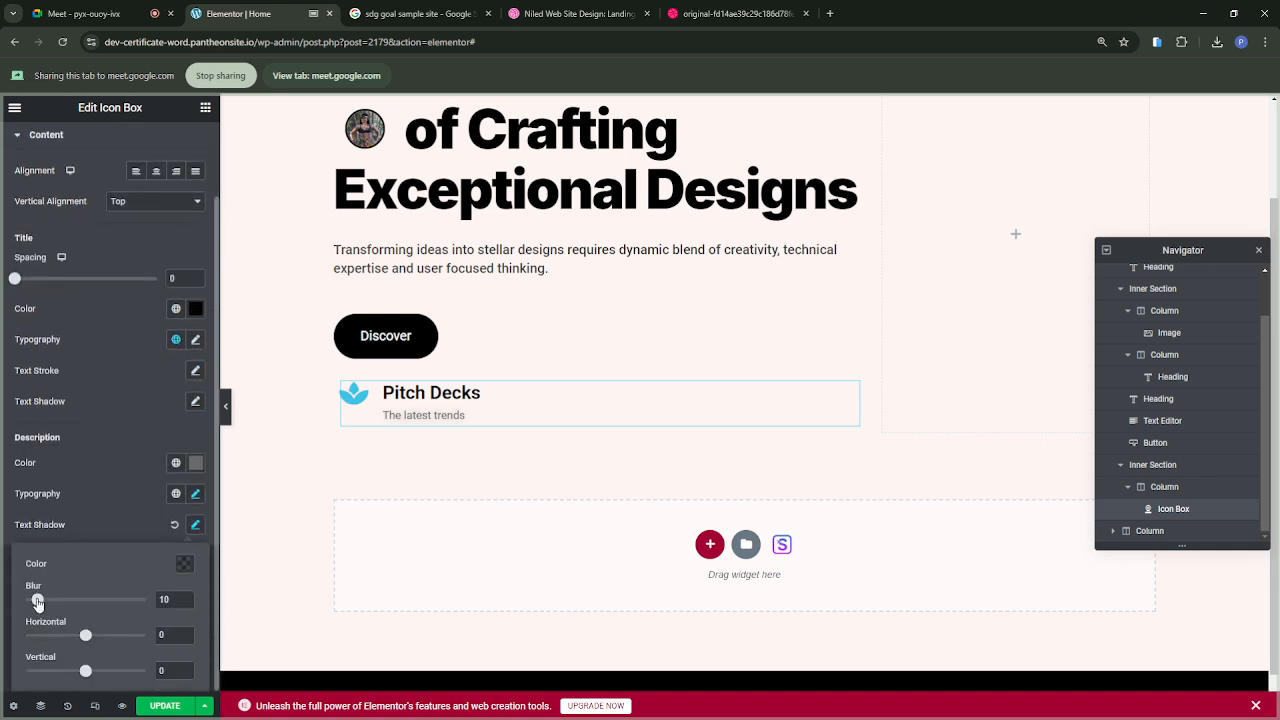
pyautogui.moveTo(86, 641)
pyautogui.mouseDown()
pyautogui.moveTo(115, 640)
pyautogui.moveTo(87, 650)
pyautogui.moveTo(108, 671)
pyautogui.moveTo(94, 671)
pyautogui.moveTo(80, 640)
pyautogui.moveTo(93, 642)
pyautogui.mouseUp()
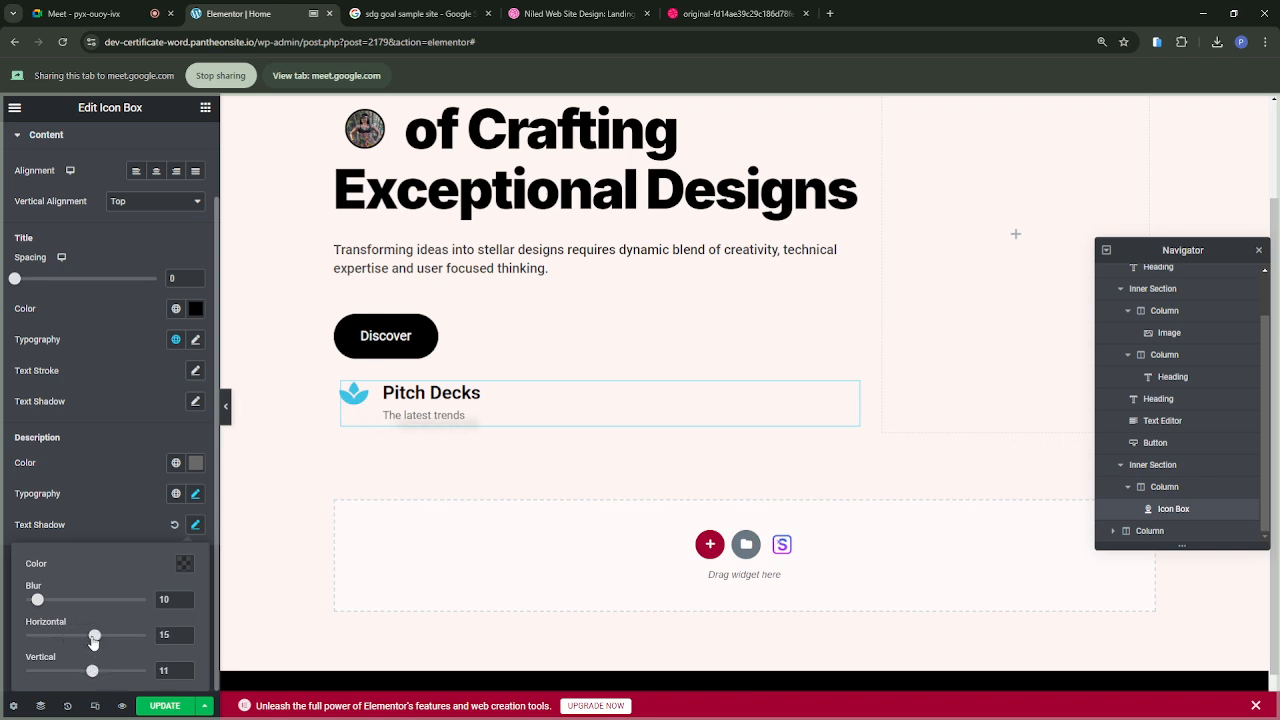
pyautogui.moveTo(37, 599); pyautogui.dragTo(2, 600)
pyautogui.moveTo(26, 600)
pyautogui.mouseDown()
pyautogui.moveTo(52, 595)
pyautogui.moveTo(32, 599)
pyautogui.mouseUp()
pyautogui.click(174, 525)
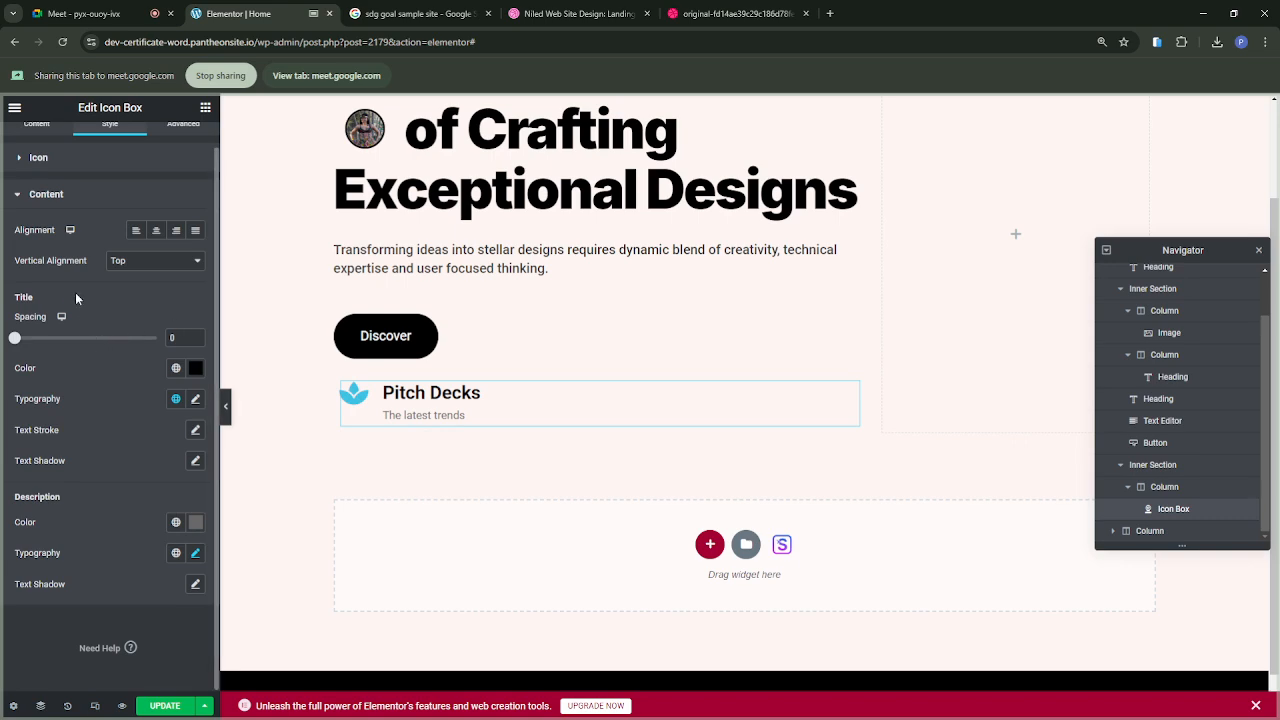
# Step: Set the Pitch Decks icon's primary color to the black global color
pyautogui.click(88, 160)
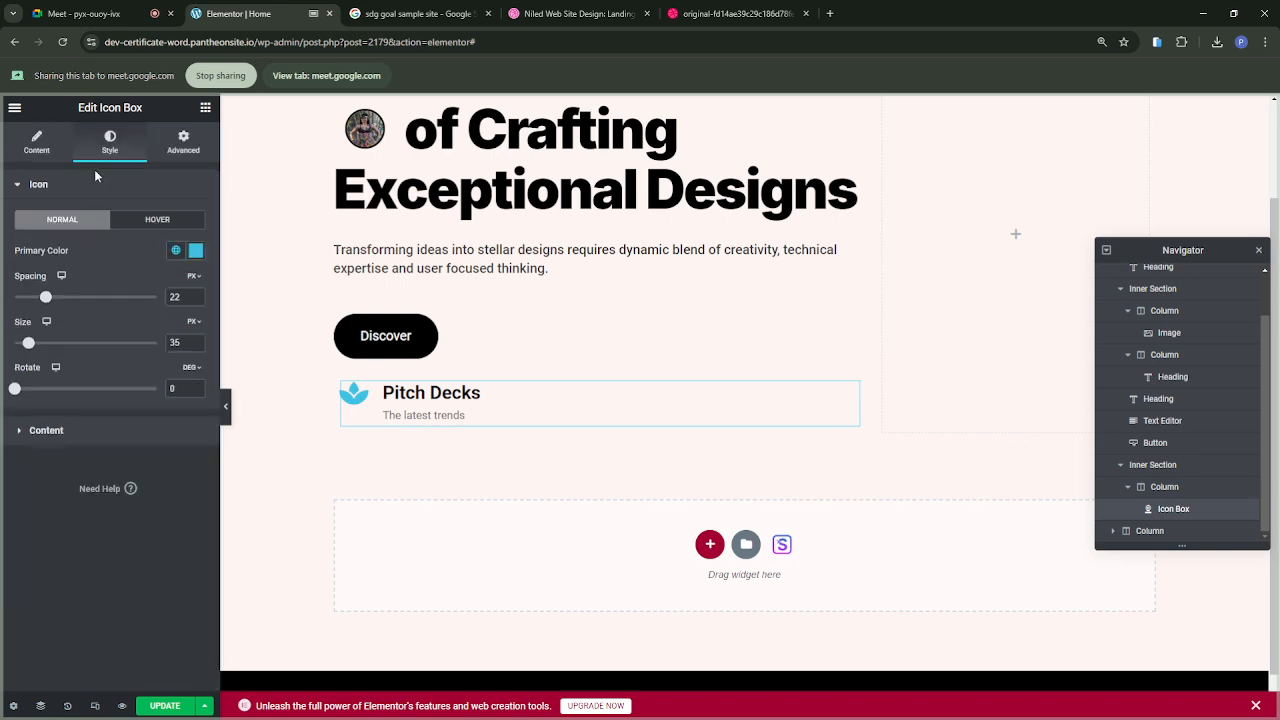
pyautogui.click(176, 250)
pyautogui.click(66, 482)
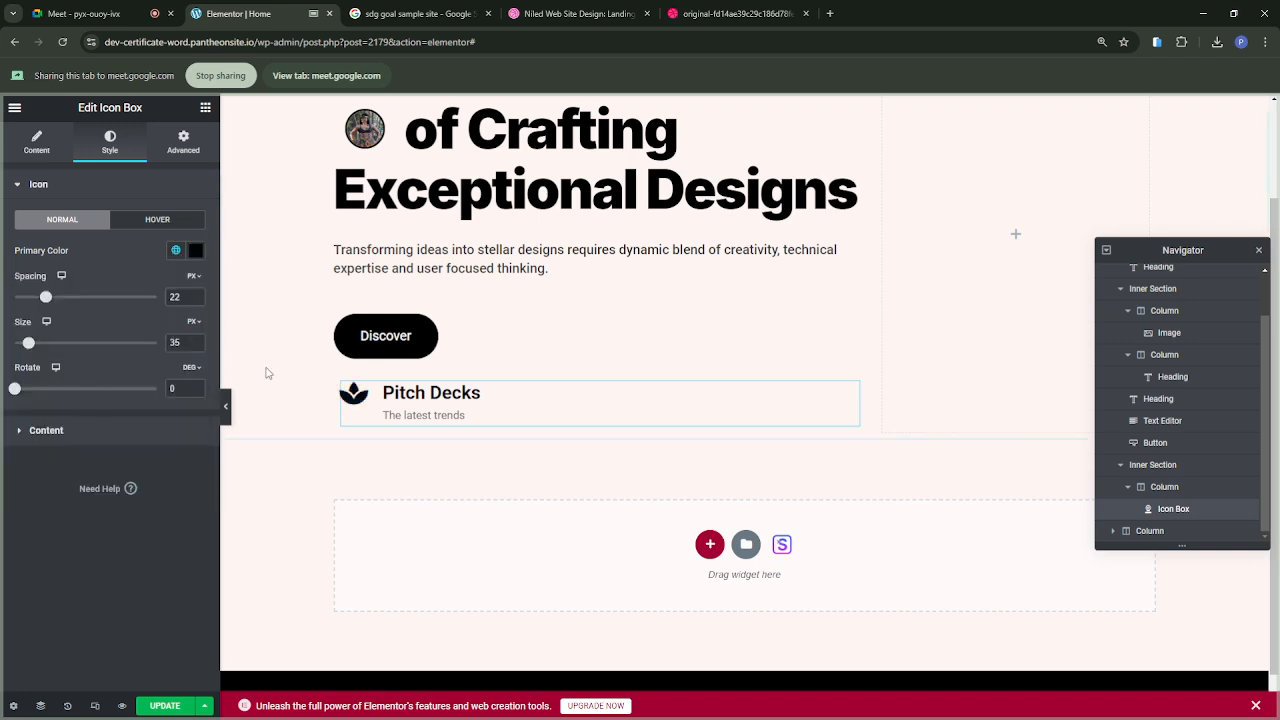
# Step: Duplicate the column holding the Pitch Decks icon box and narrow the copy to about 25% width
pyautogui.rightClick(347, 388)
pyautogui.click(372, 418)
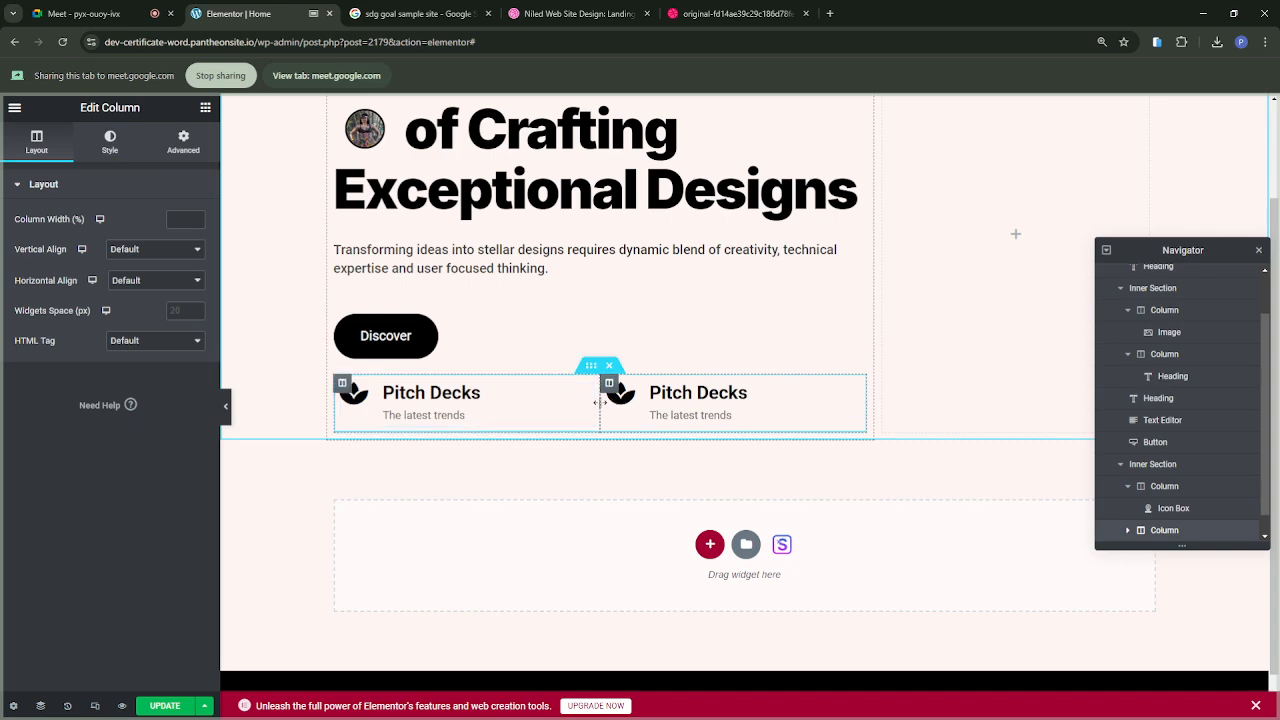
pyautogui.moveTo(600, 402); pyautogui.dragTo(728, 398)
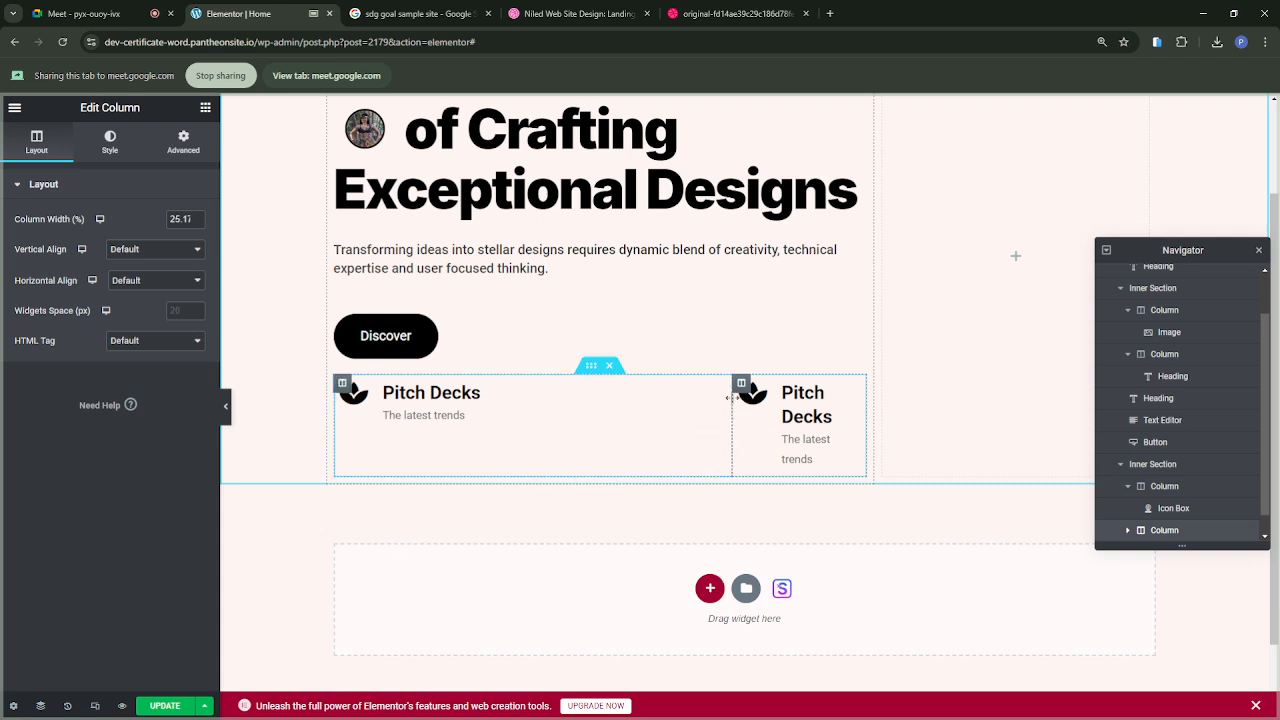
# Step: Replace the icon box in the duplicated column with an Icon widget
pyautogui.rightClick(848, 391)
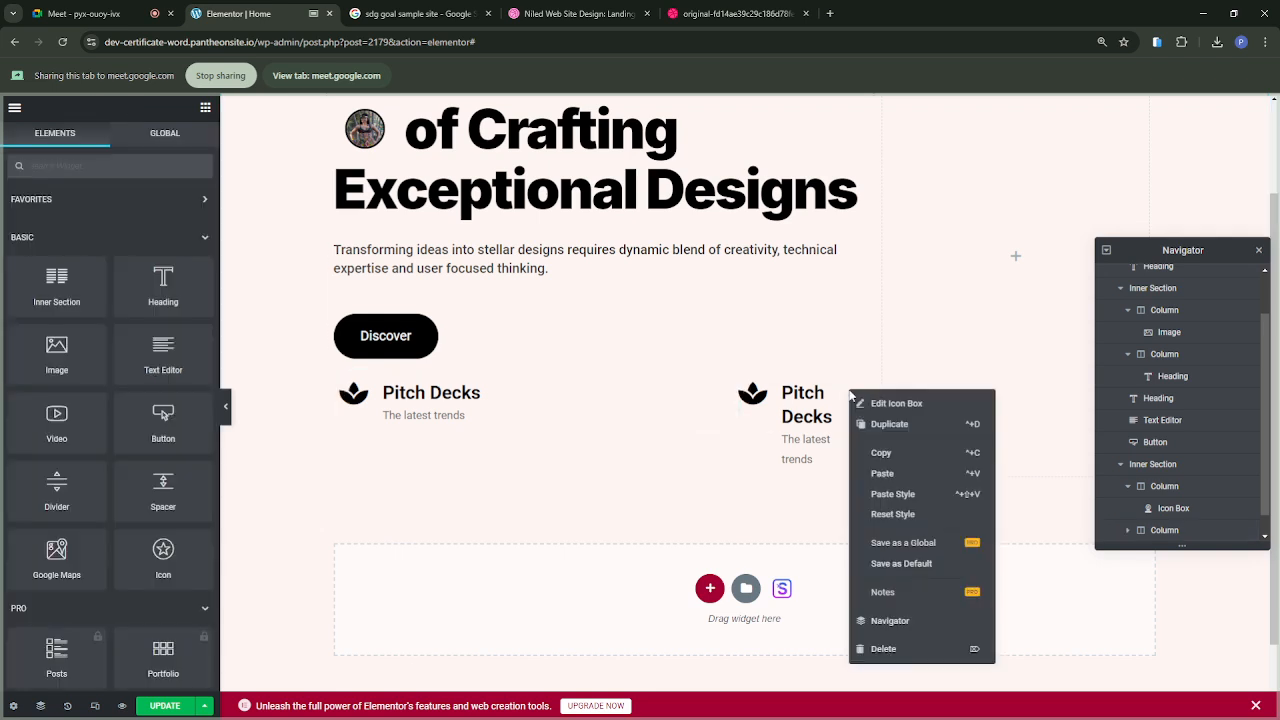
pyautogui.click(875, 650)
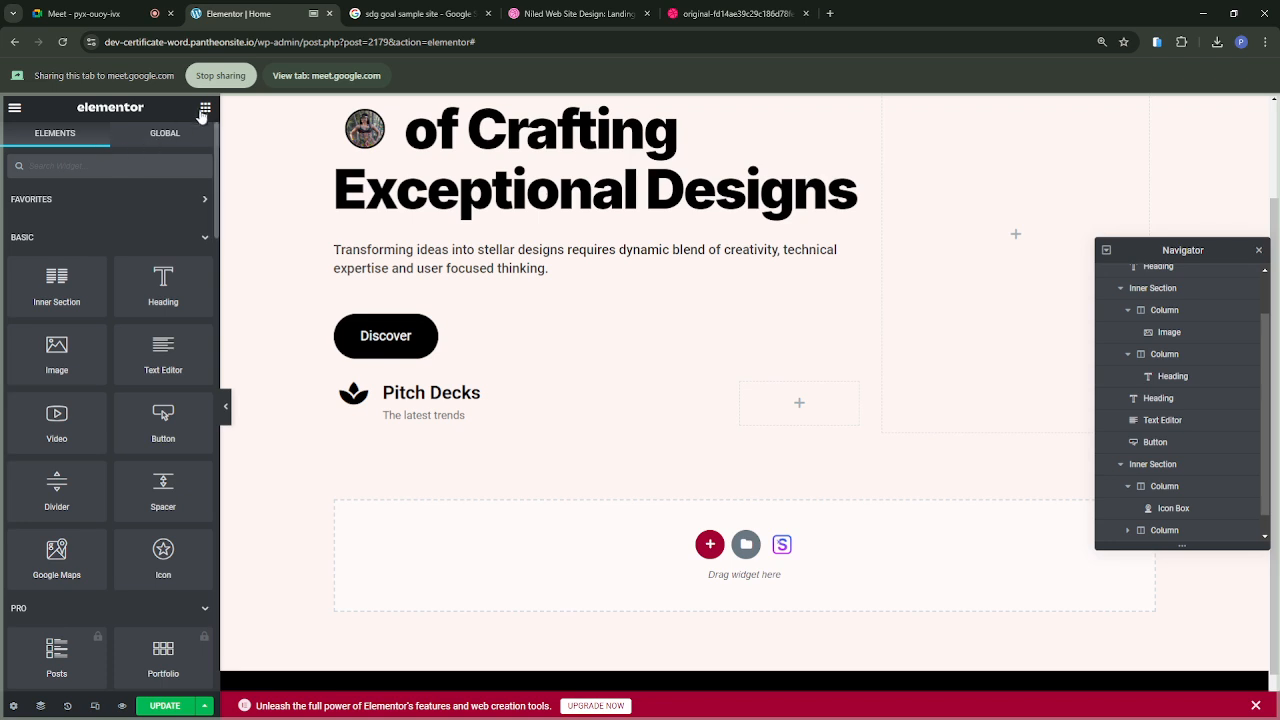
pyautogui.click(111, 164)
pyautogui.write('i')
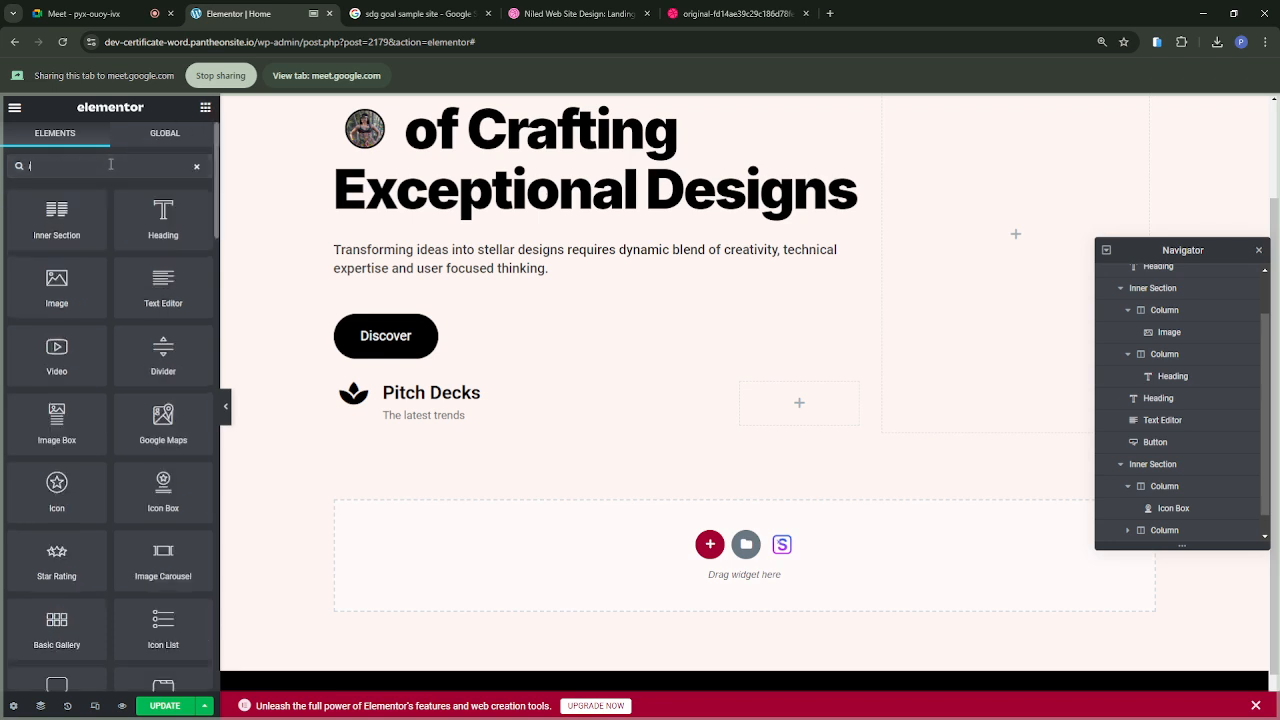
pyautogui.write('co')
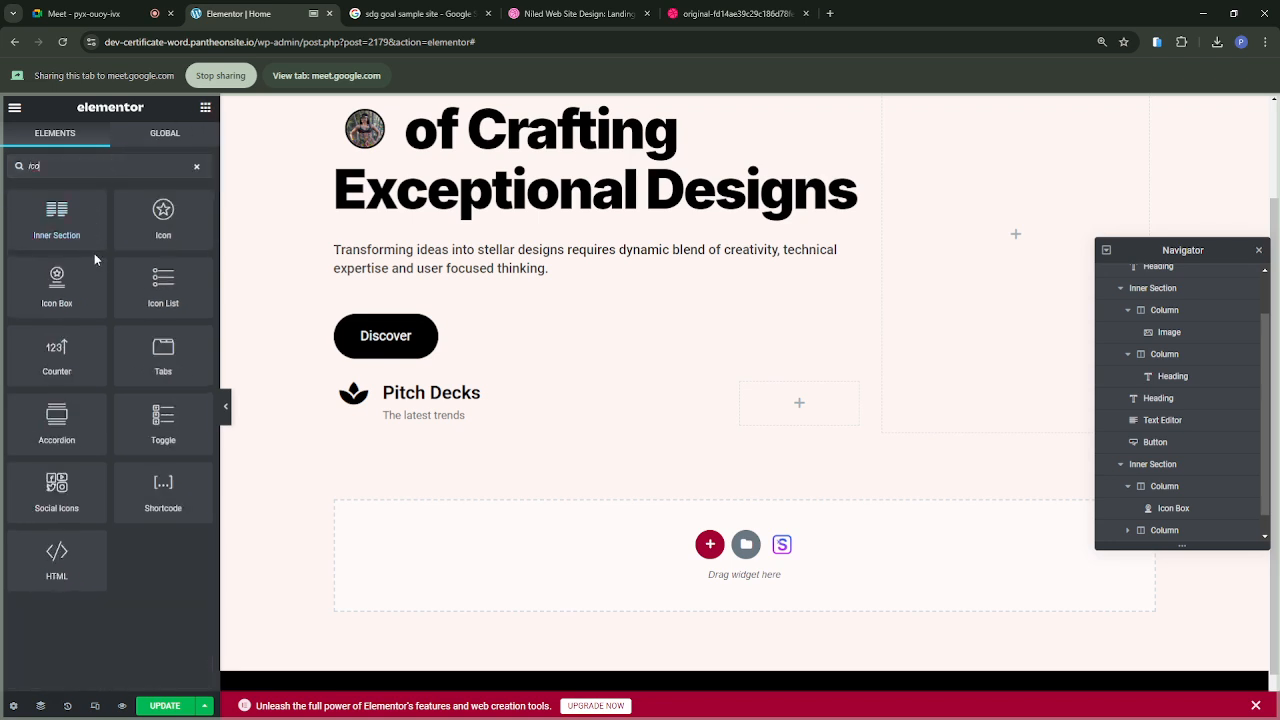
pyautogui.moveTo(157, 217); pyautogui.dragTo(787, 409)
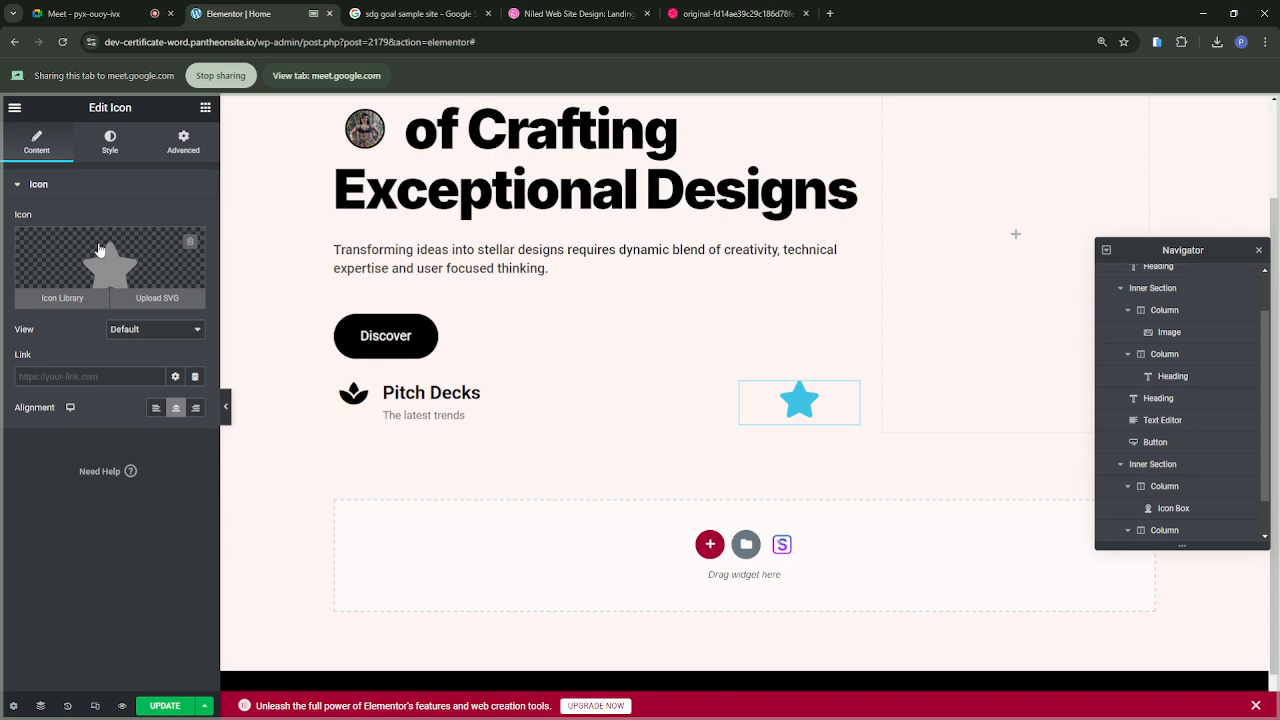
# Step: Search the icon library for "arro" and insert the outlined circle with an up arrow in place of the star
pyautogui.click(110, 258)
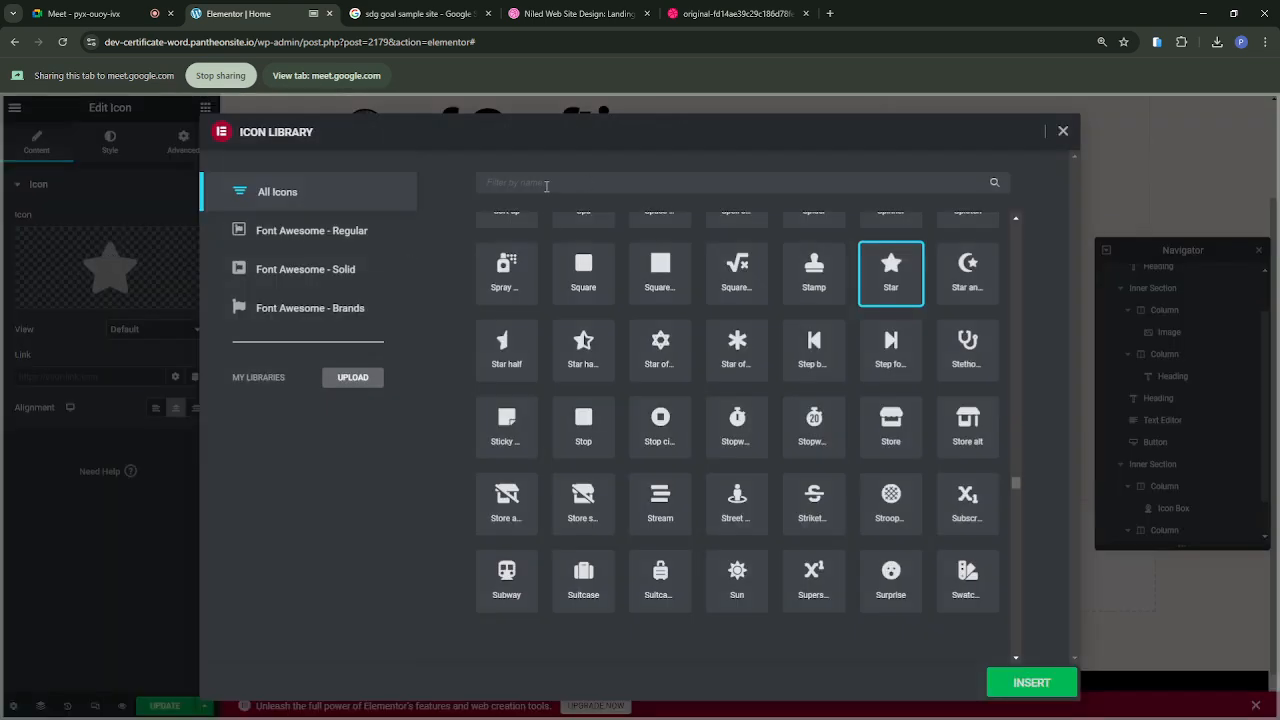
pyautogui.write('arro')
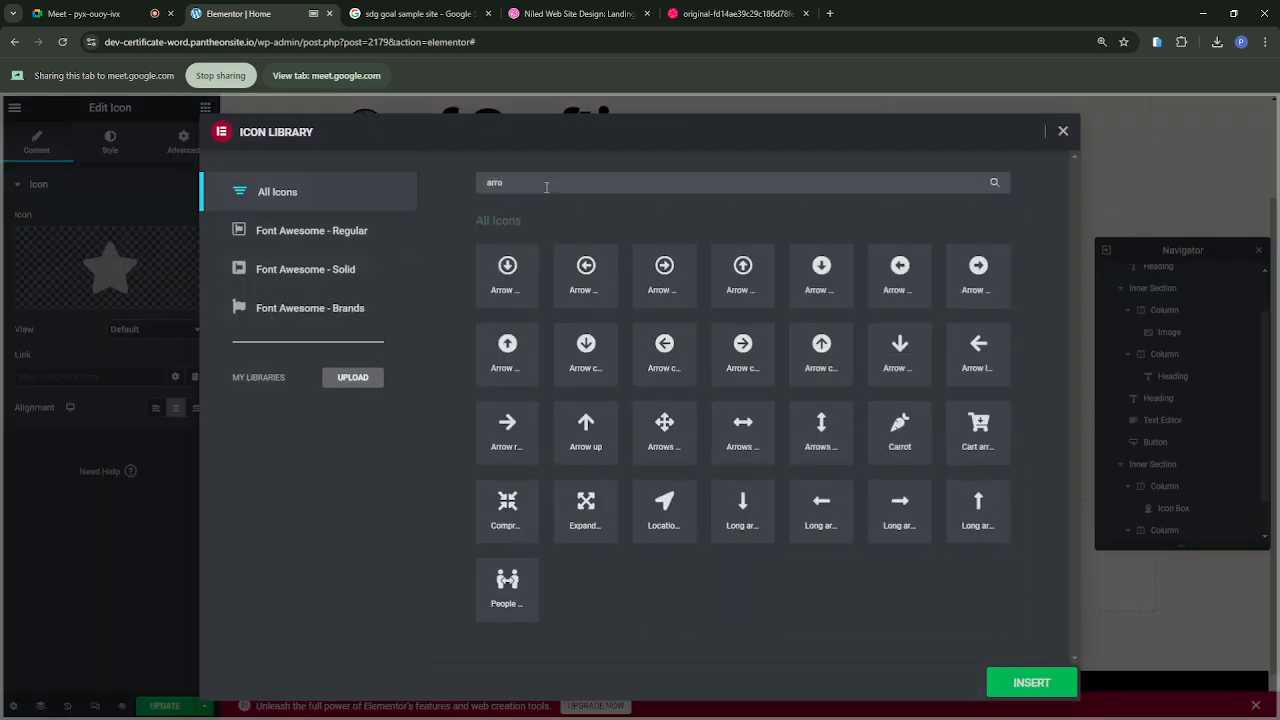
pyautogui.click(583, 370)
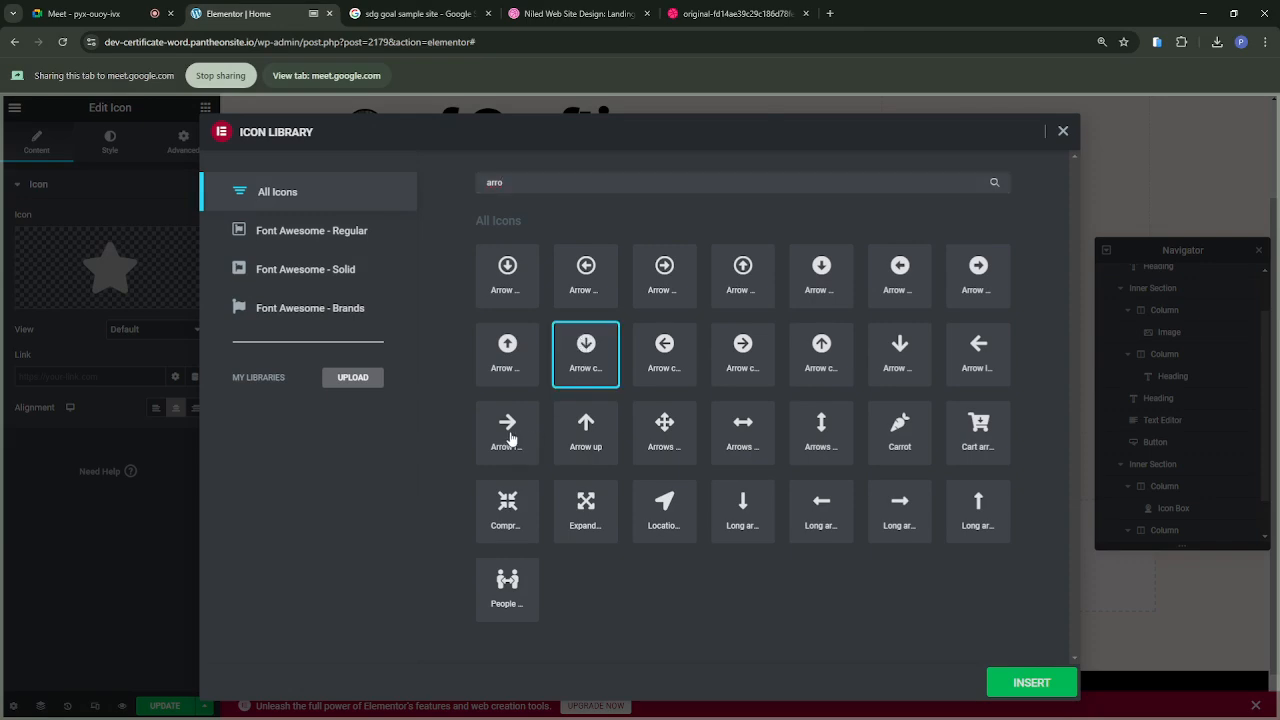
pyautogui.click(901, 507)
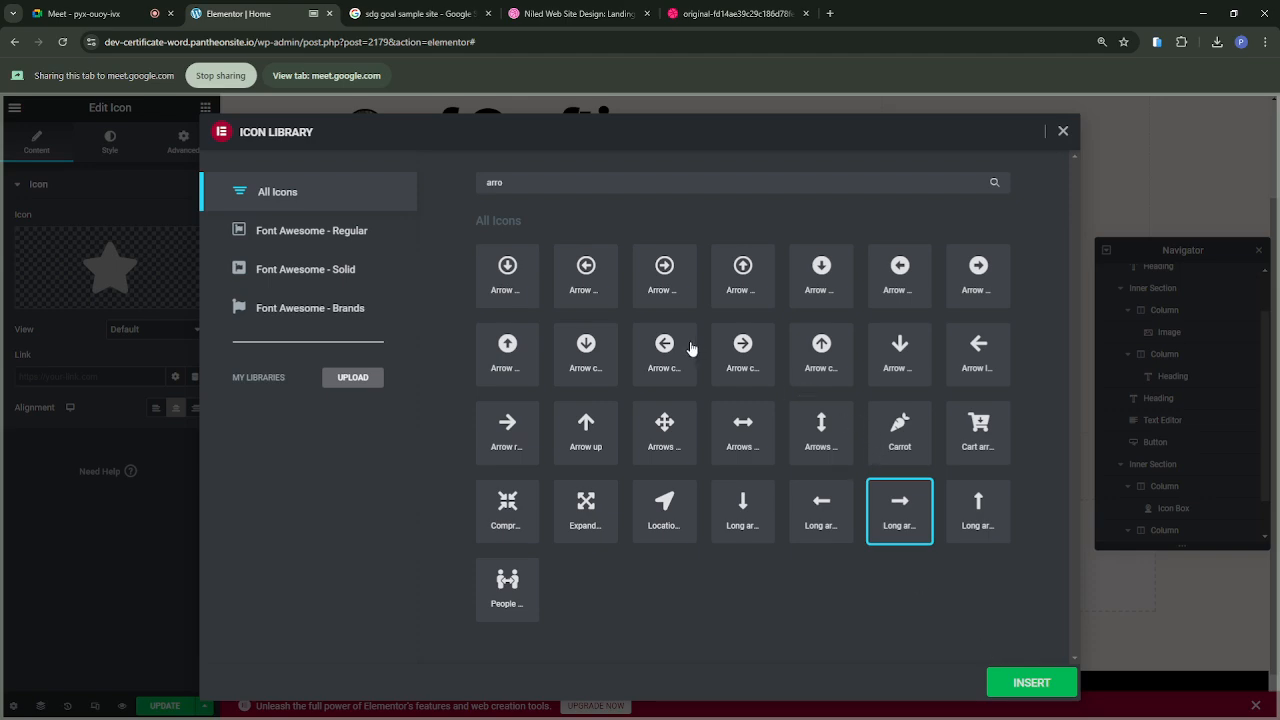
pyautogui.click(515, 271)
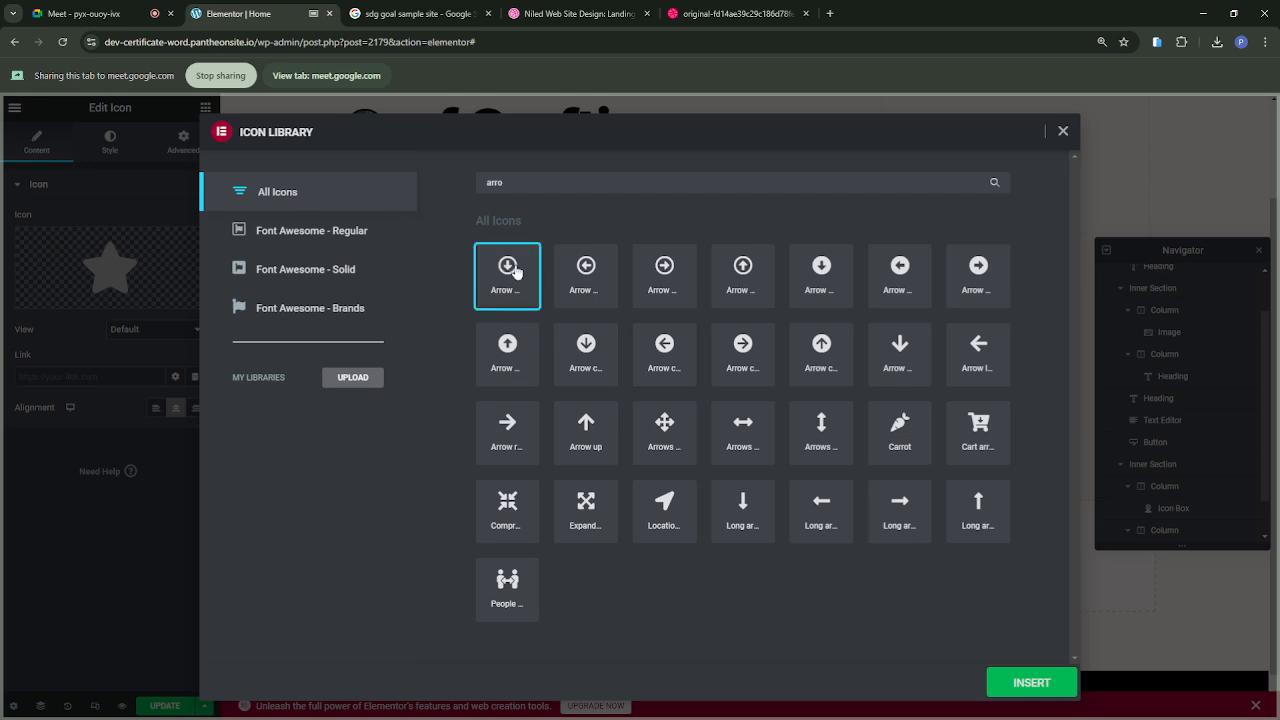
pyautogui.click(663, 274)
pyautogui.click(750, 272)
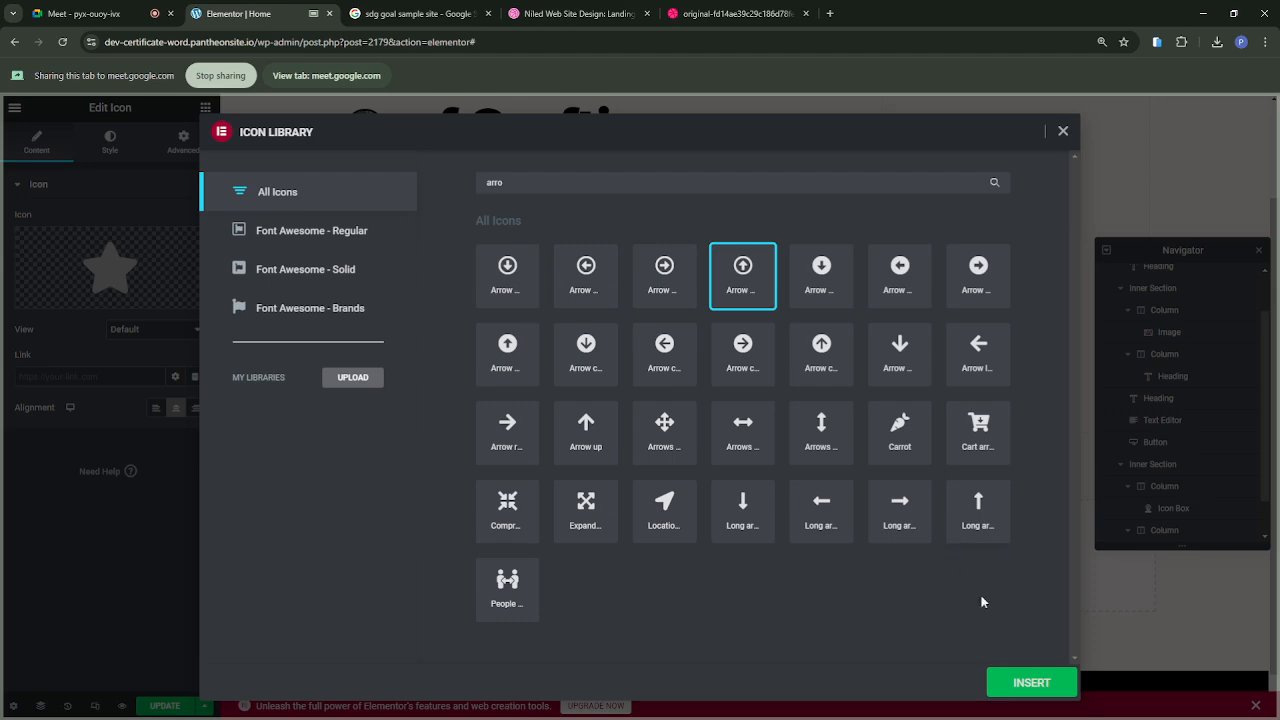
pyautogui.click(1010, 682)
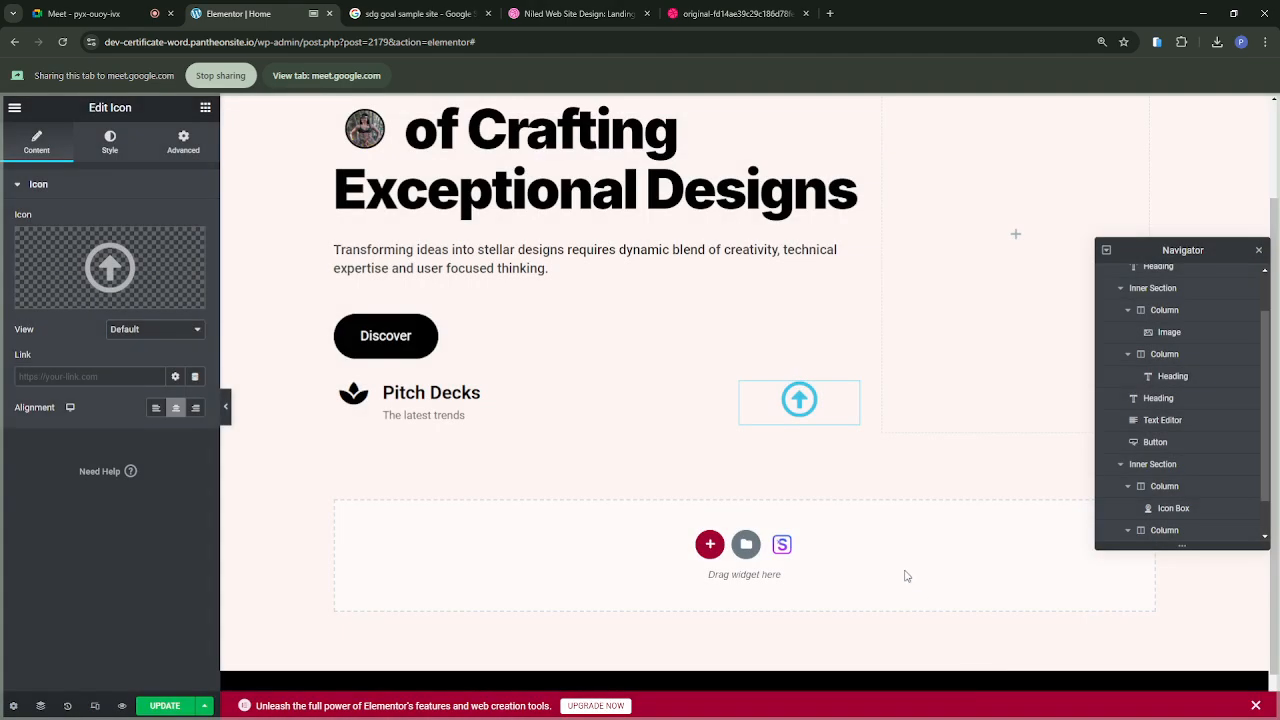
# Step: Set the arrow icon's size to 23 px and its rotation to 37 degrees
pyautogui.click(112, 145)
pyautogui.moveTo(14, 308); pyautogui.dragTo(24, 306)
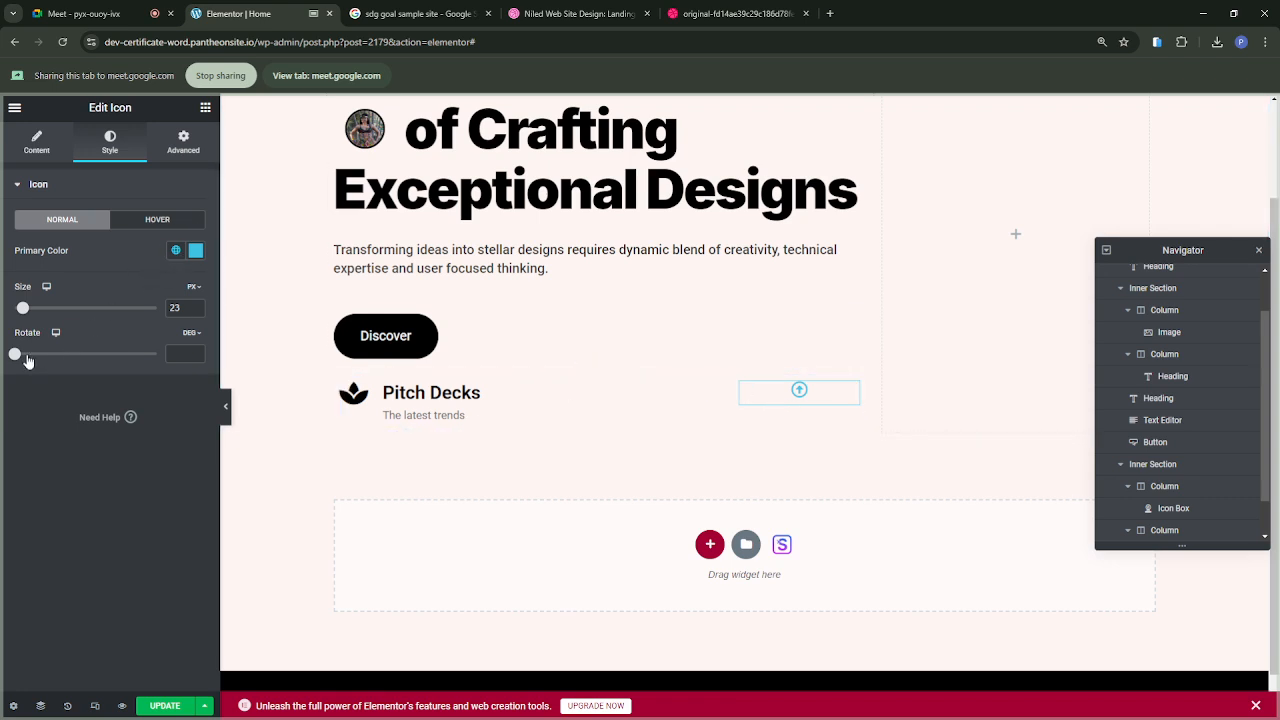
pyautogui.moveTo(24, 359); pyautogui.dragTo(30, 358)
# Step: Left-align the arrow icon and widen its column to about 48%
pyautogui.click(44, 146)
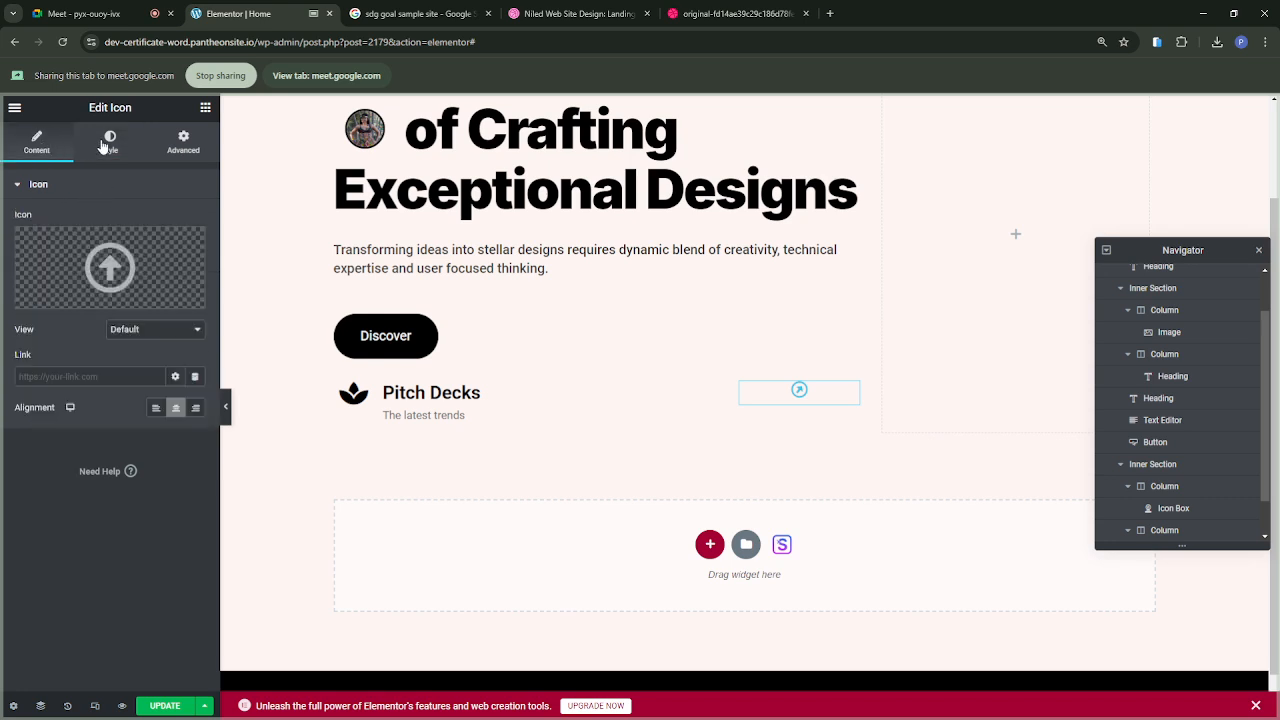
pyautogui.click(156, 409)
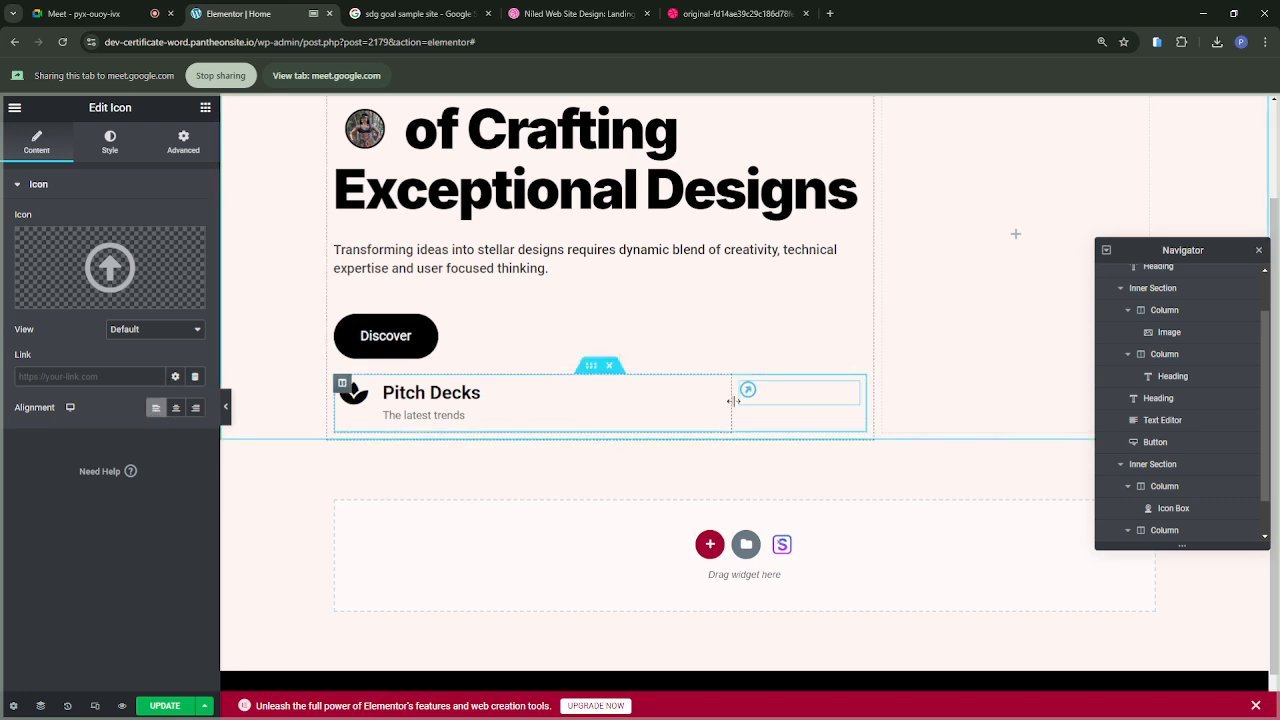
pyautogui.moveTo(733, 401); pyautogui.dragTo(611, 405)
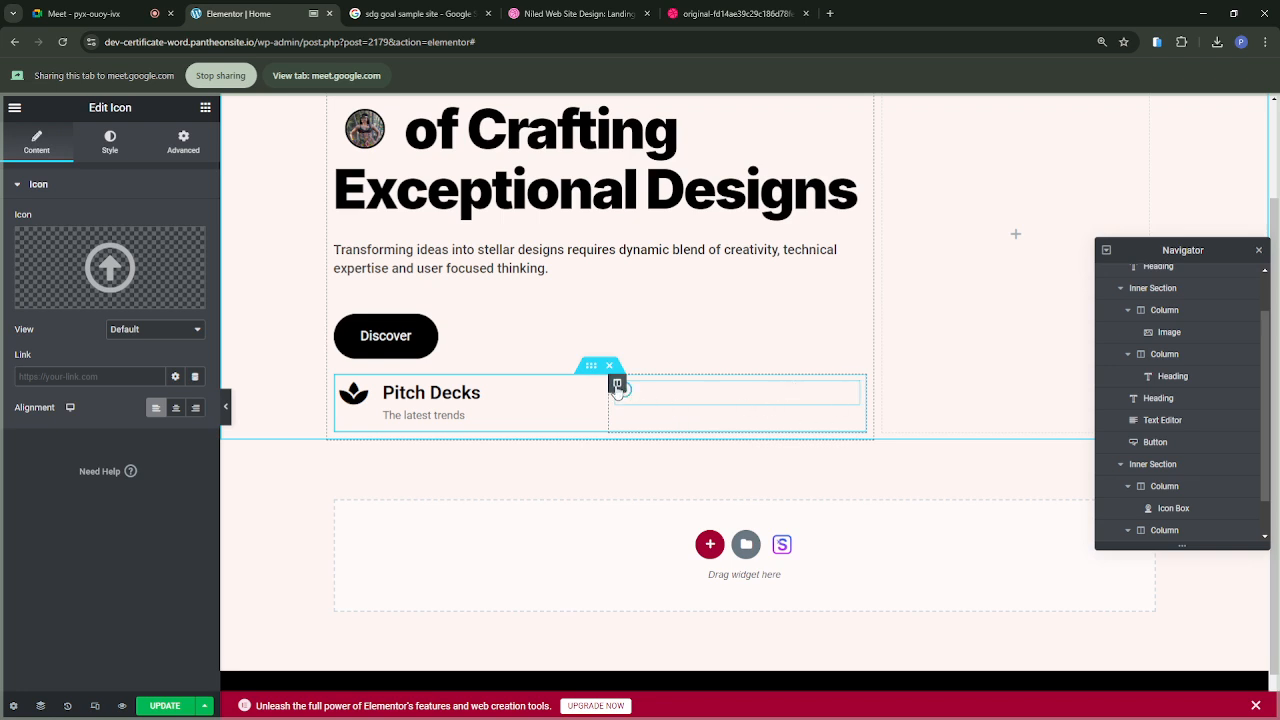
# Step: Compare the arrow column with the reference design and set the column's vertical alignment to Middle
pyautogui.click(617, 385)
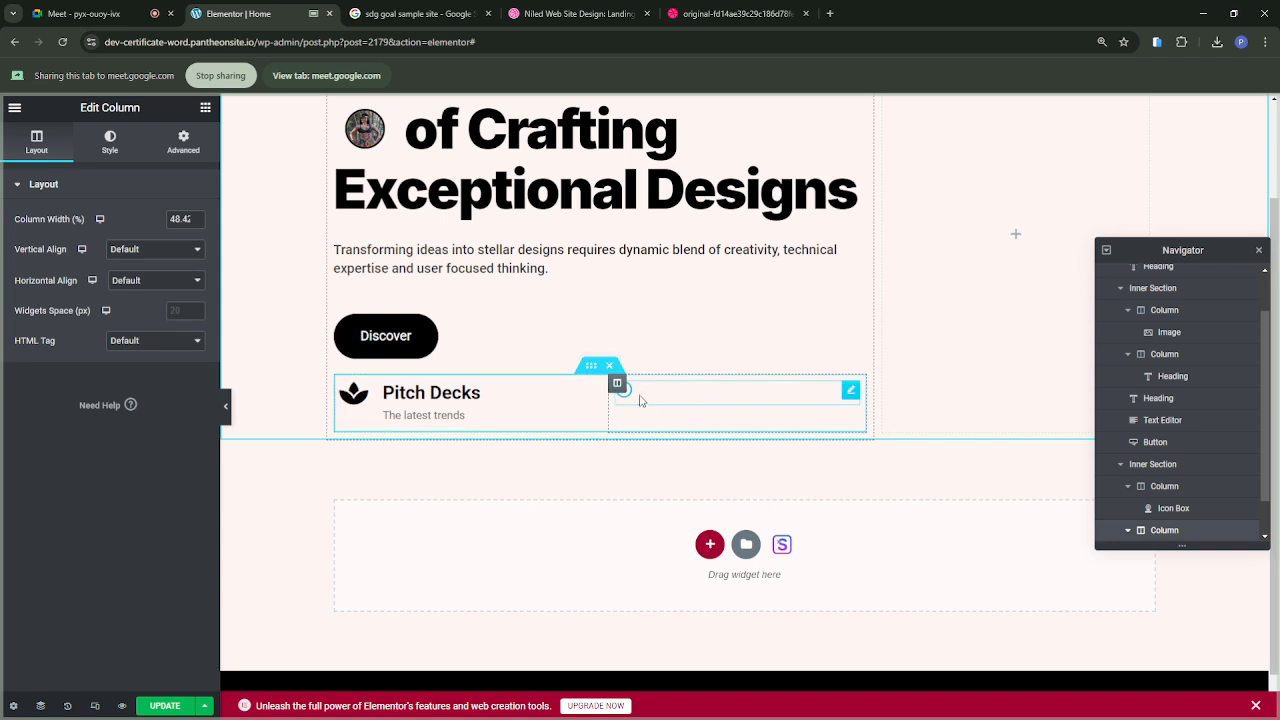
pyautogui.click(712, 14)
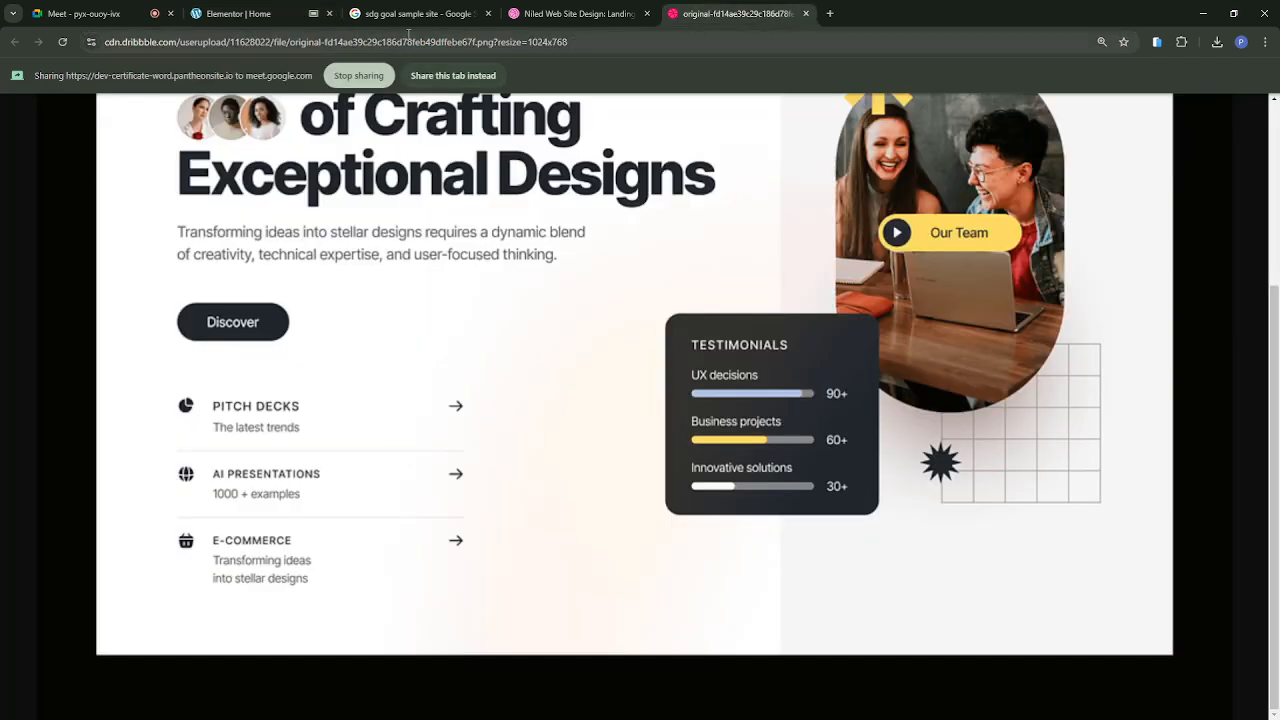
pyautogui.click(240, 16)
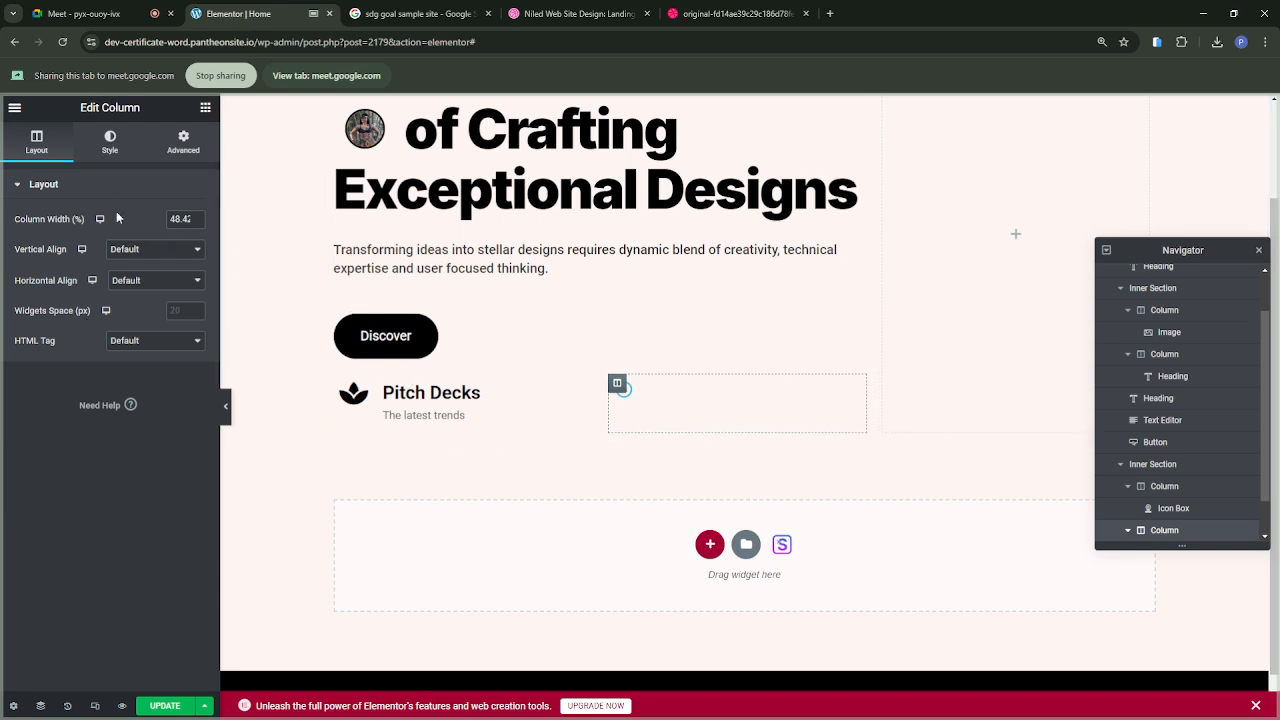
pyautogui.click(134, 289)
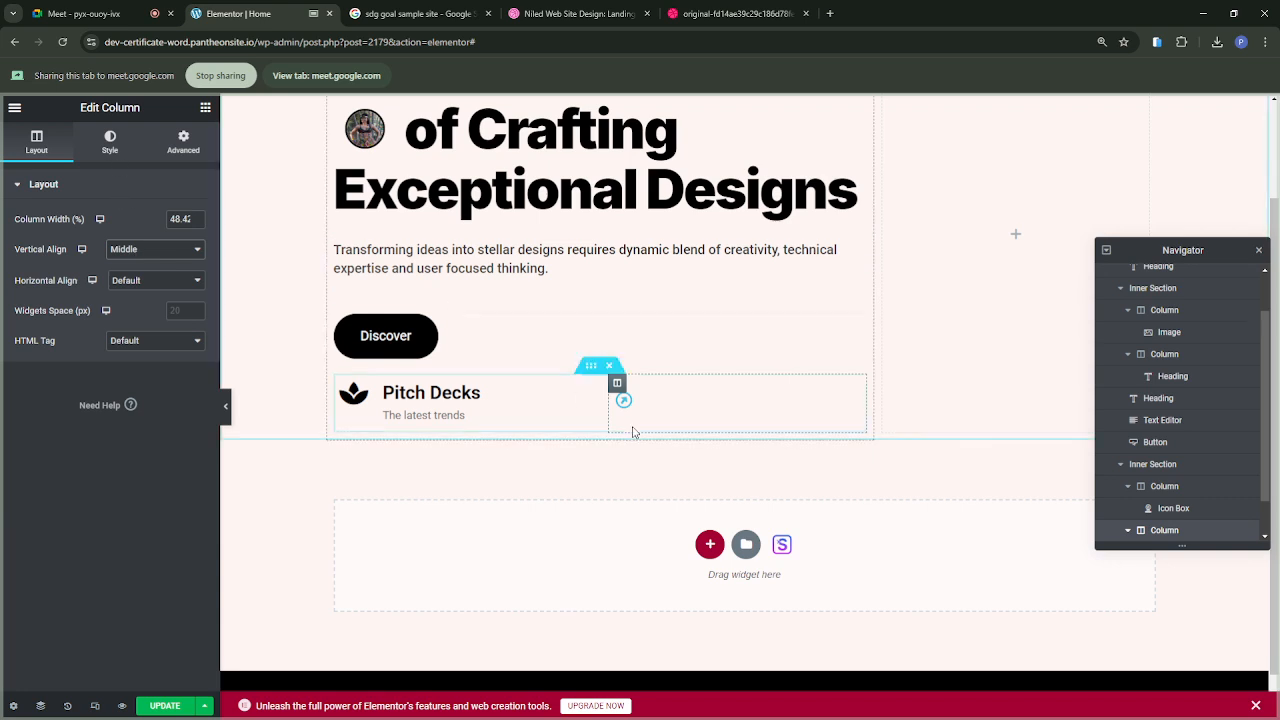
# Step: Set the arrow icon's primary color to the black global color
pyautogui.click(659, 412)
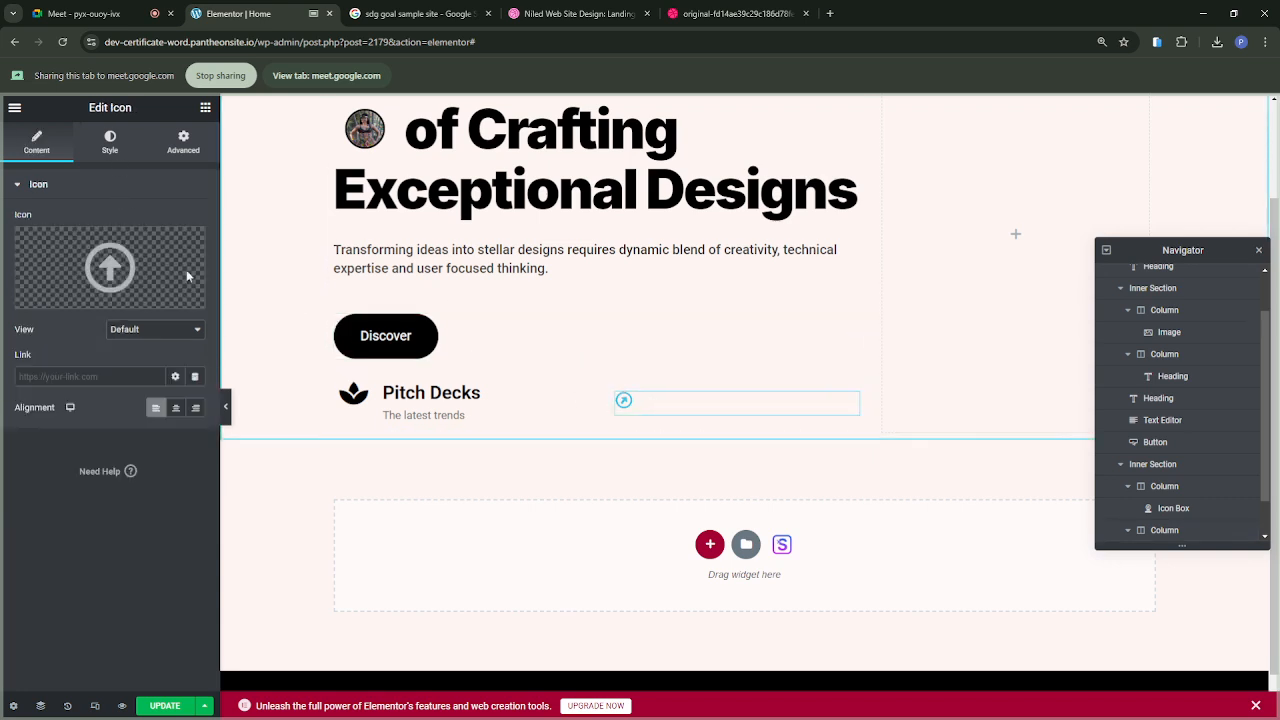
pyautogui.click(111, 143)
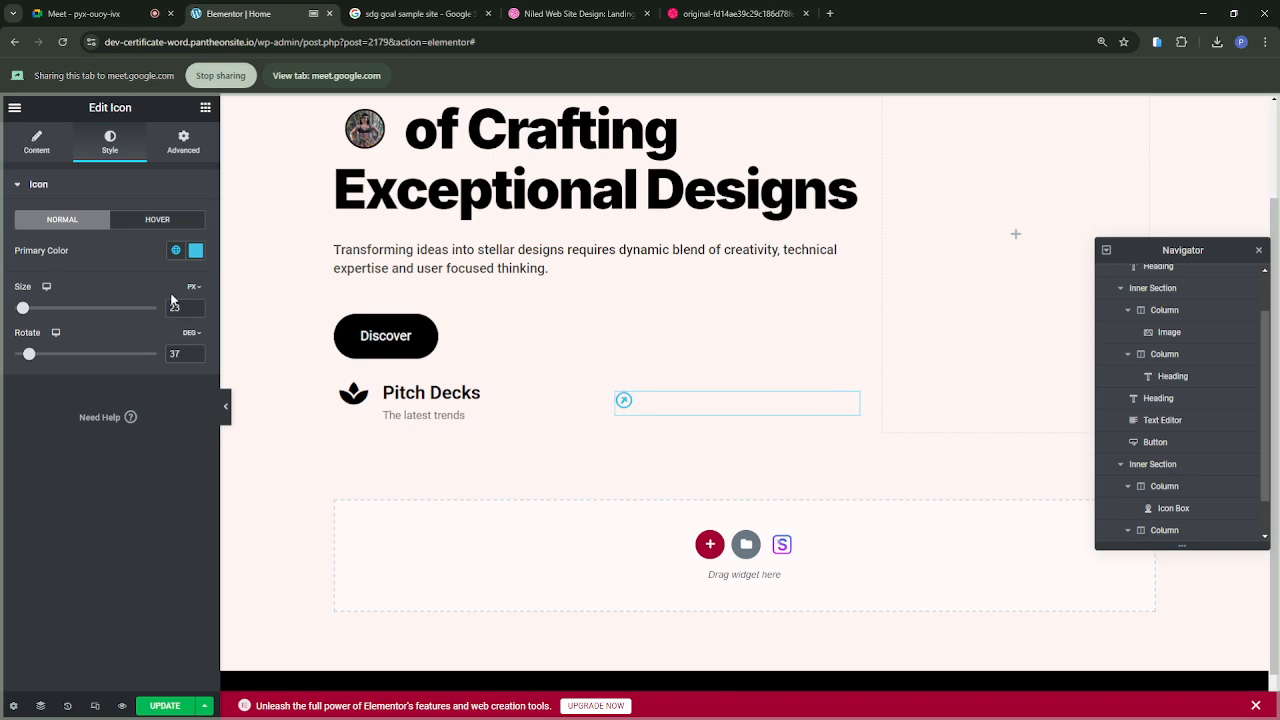
pyautogui.click(176, 250)
pyautogui.click(81, 472)
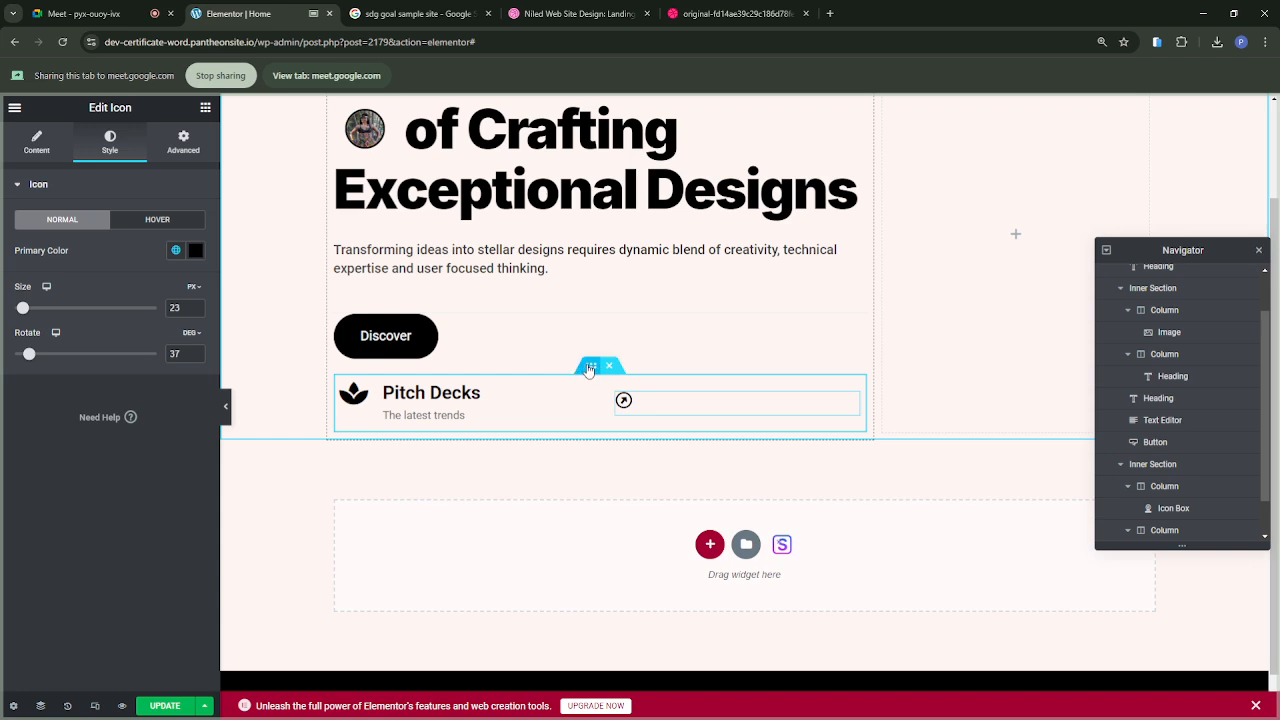
# Step: Unlink the margin values of the Pitch Decks inner section and set its top margin to 40 px
pyautogui.click(590, 367)
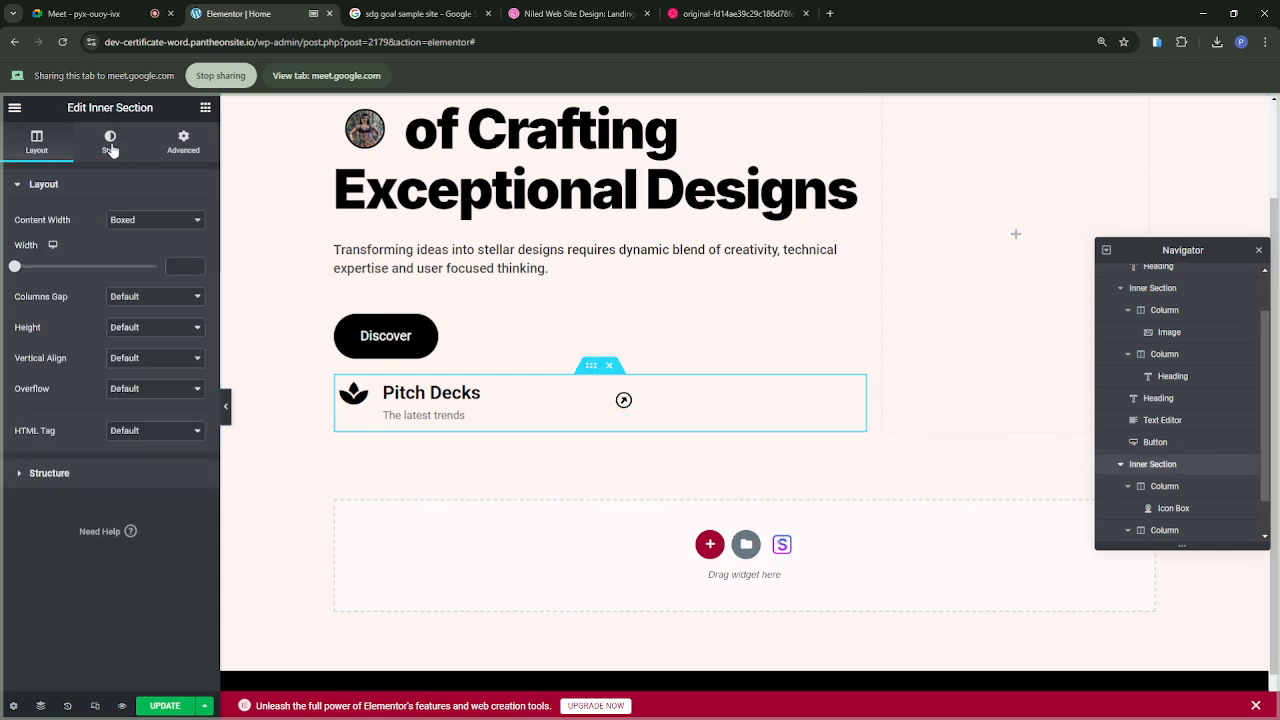
pyautogui.click(183, 140)
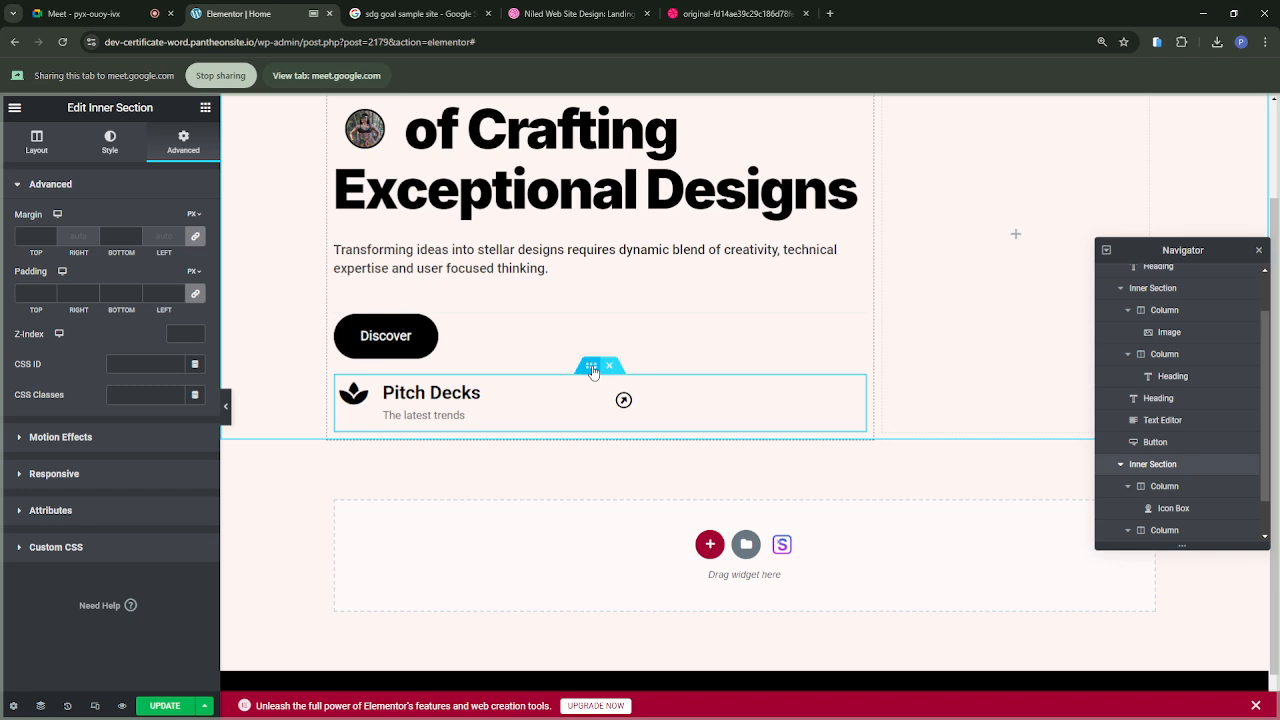
pyautogui.click(196, 237)
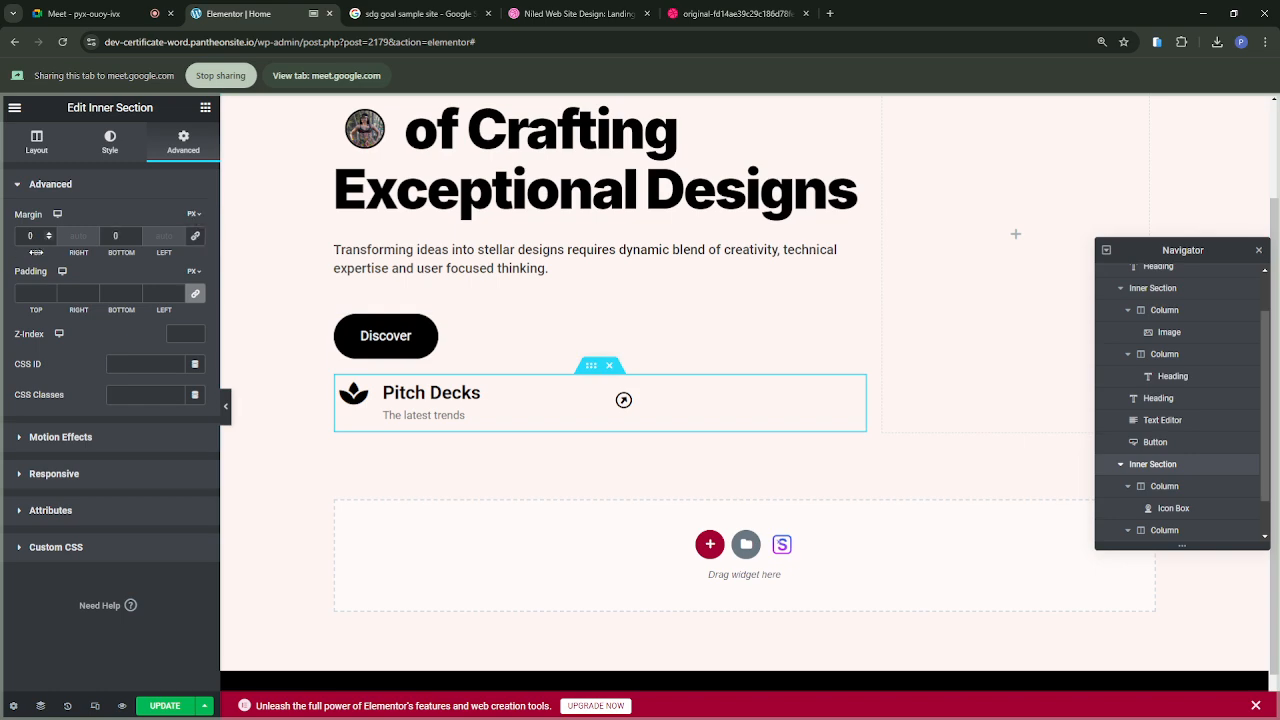
pyautogui.moveTo(36, 253); pyautogui.dragTo(65, 261)
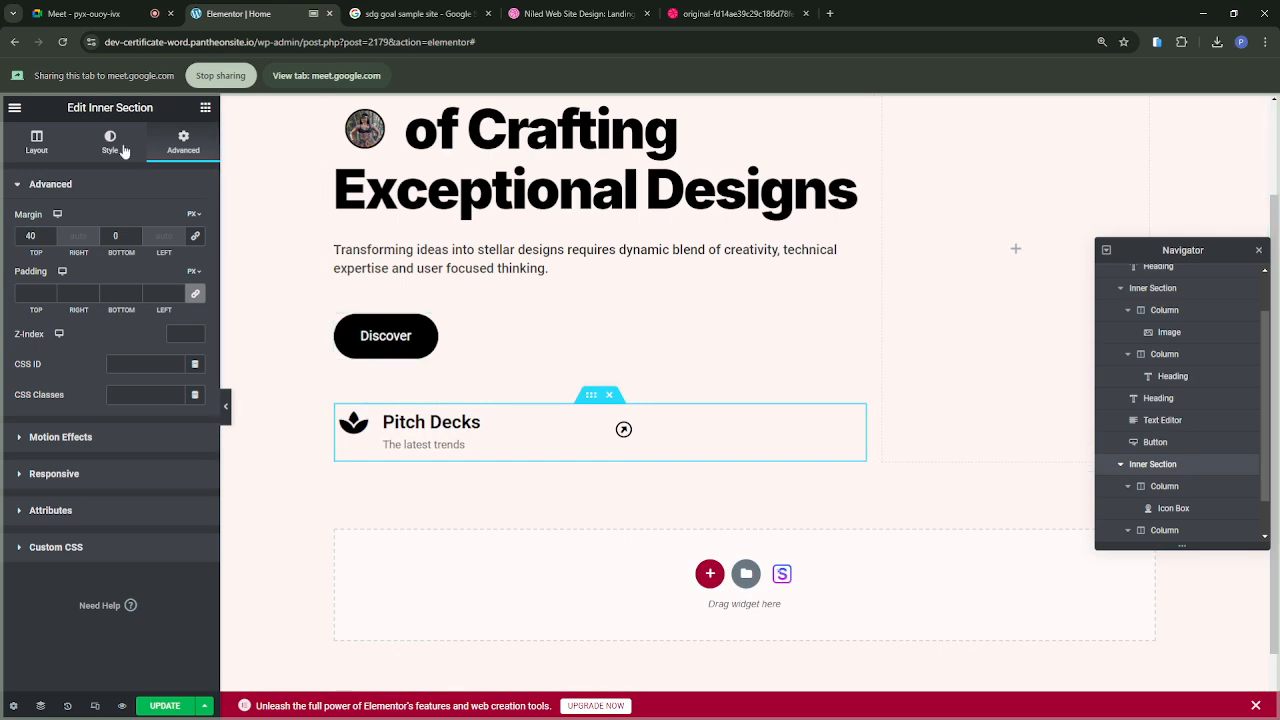
# Step: Check the reference design, find the Divider widget, and add it directly below the Pitch Decks inner section
pyautogui.click(728, 16)
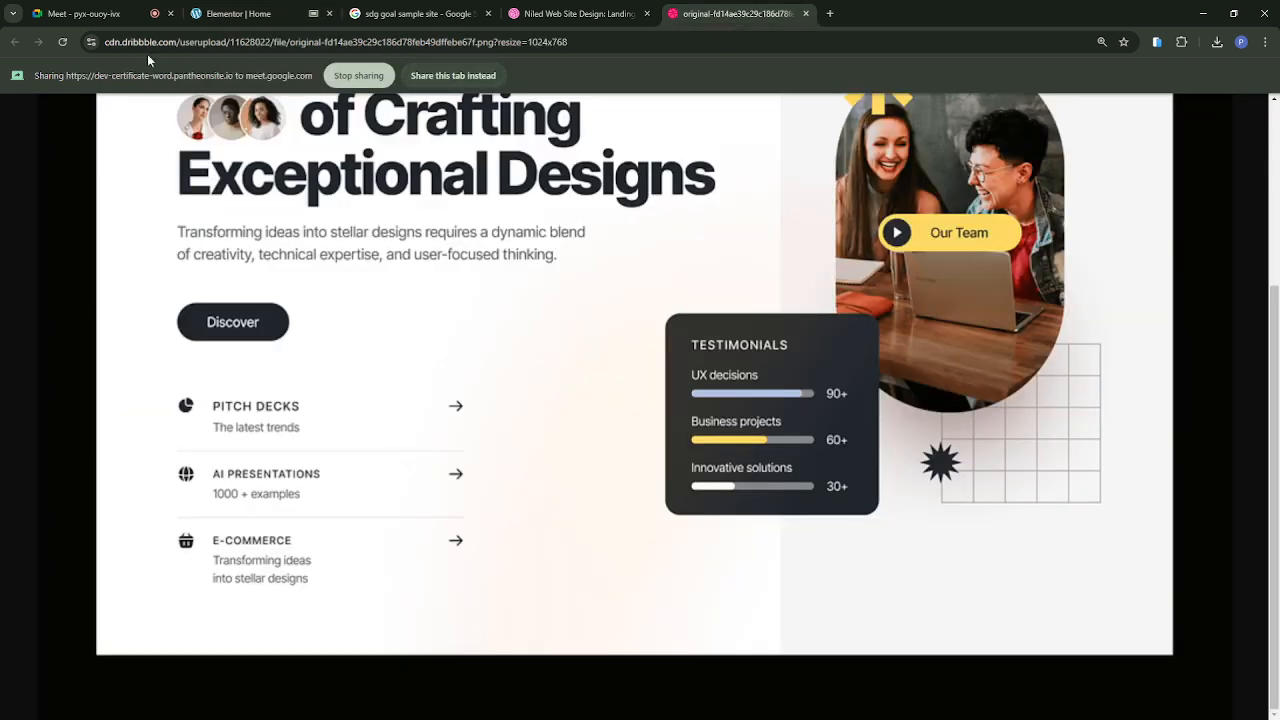
pyautogui.click(232, 14)
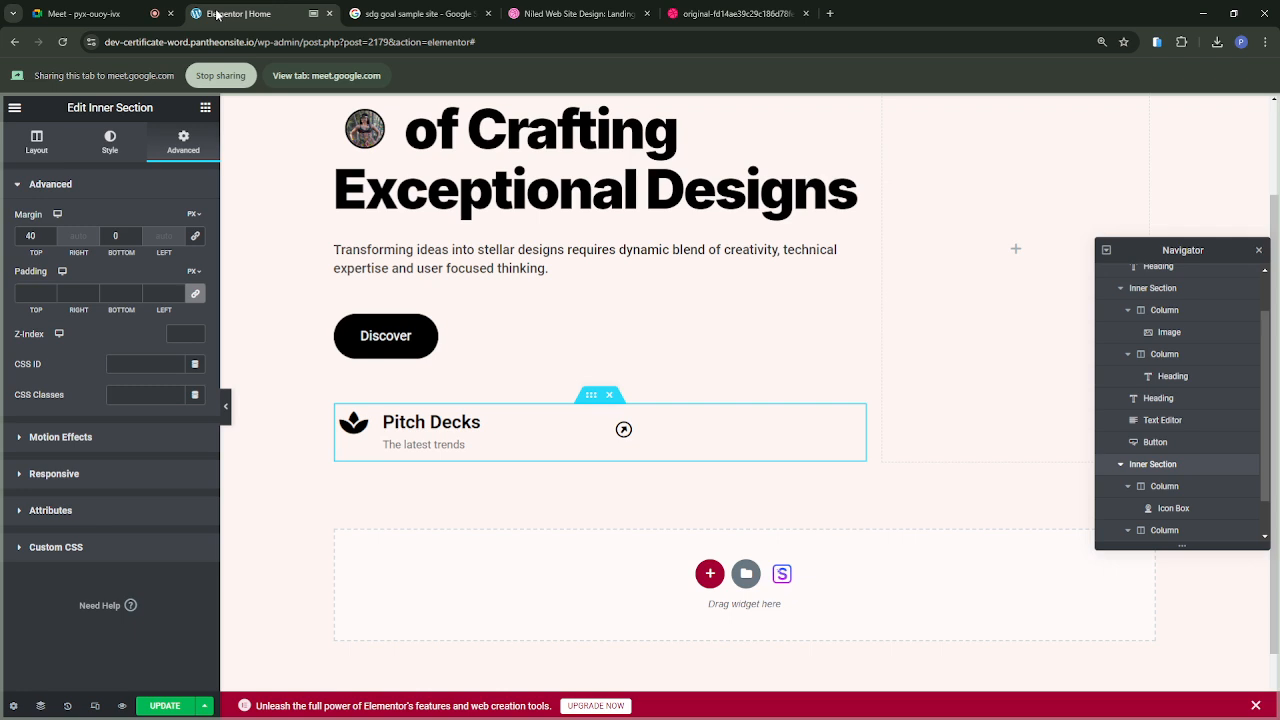
pyautogui.click(205, 108)
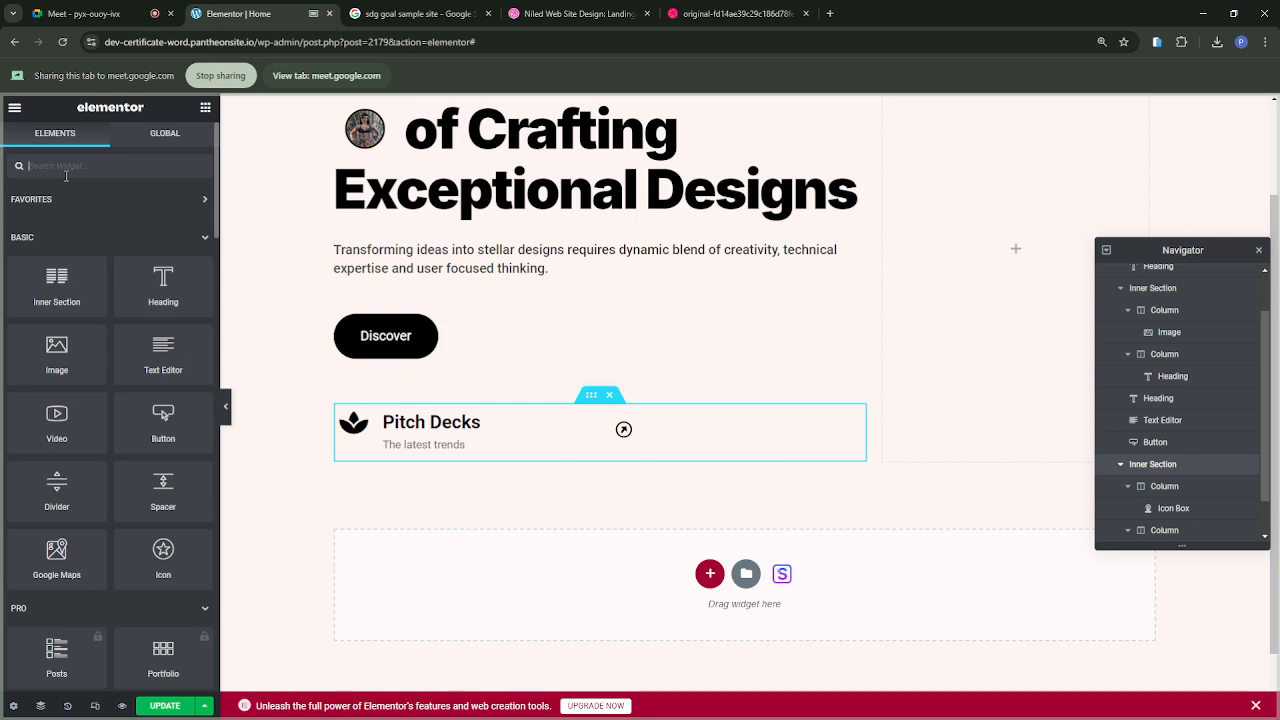
pyautogui.write('lin')
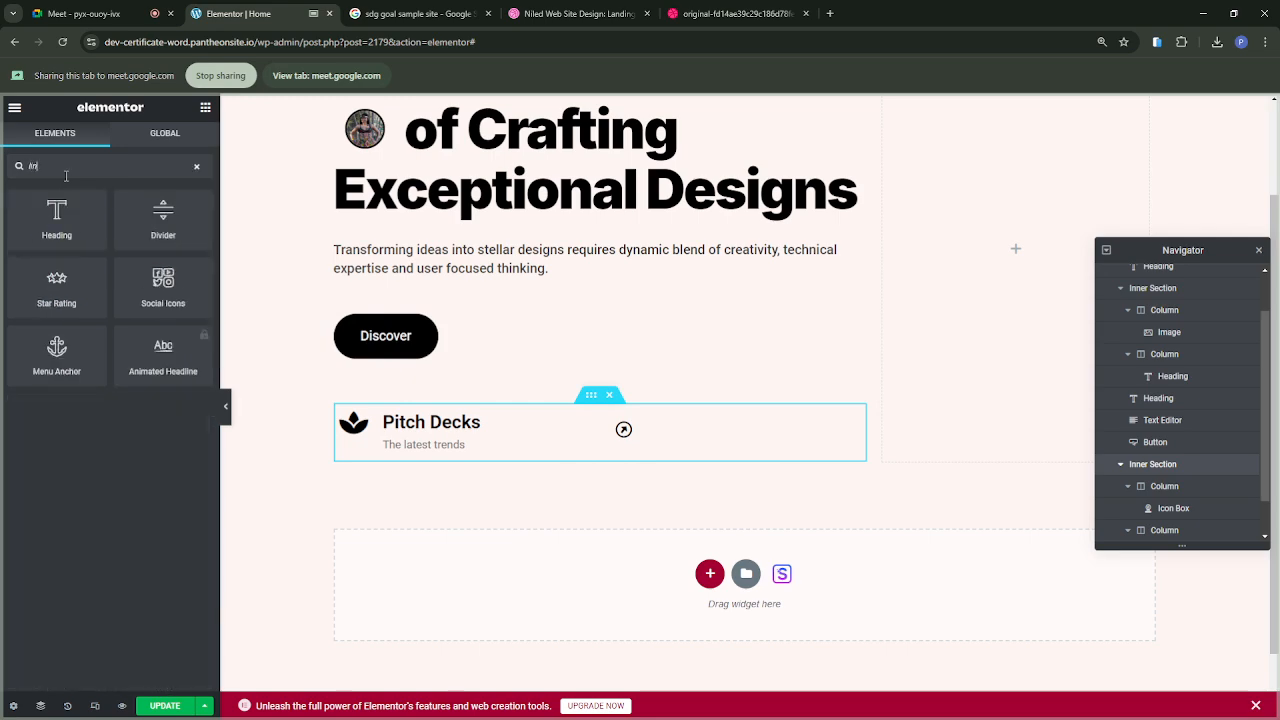
pyautogui.press('BackSpace')
pyautogui.press('BackSpace')
pyautogui.press('BackSpace')
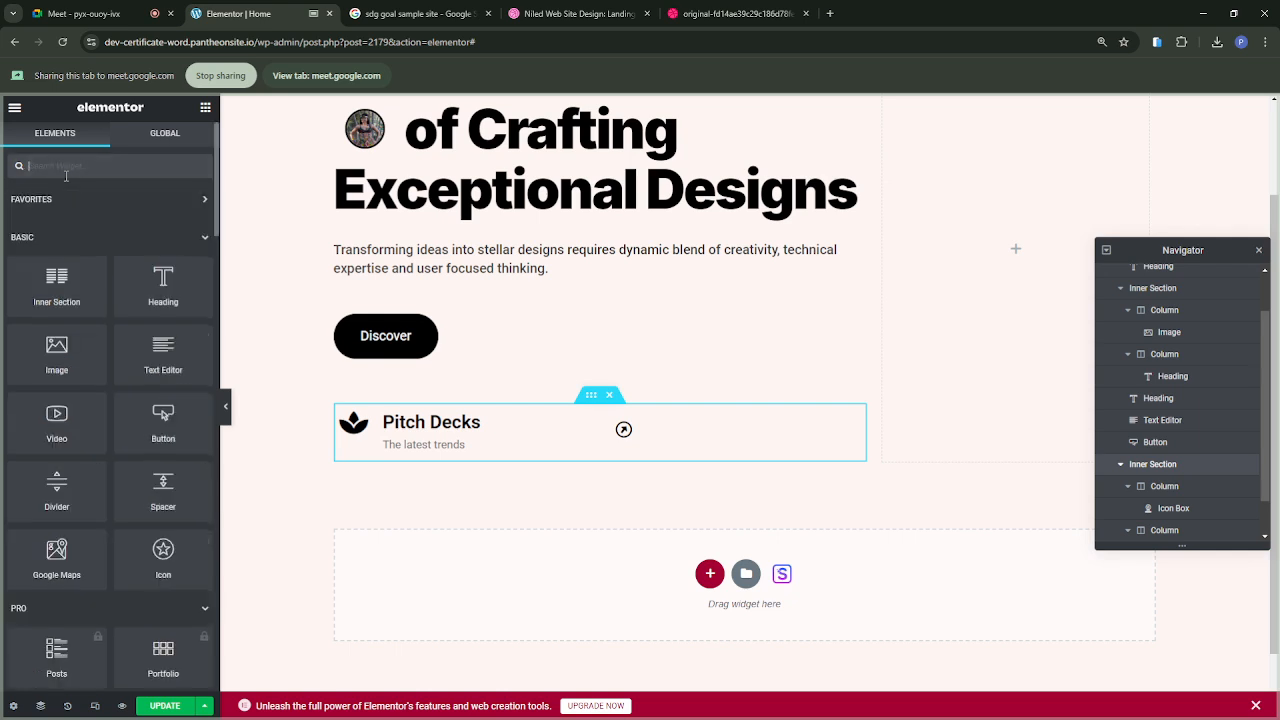
pyautogui.write('ht')
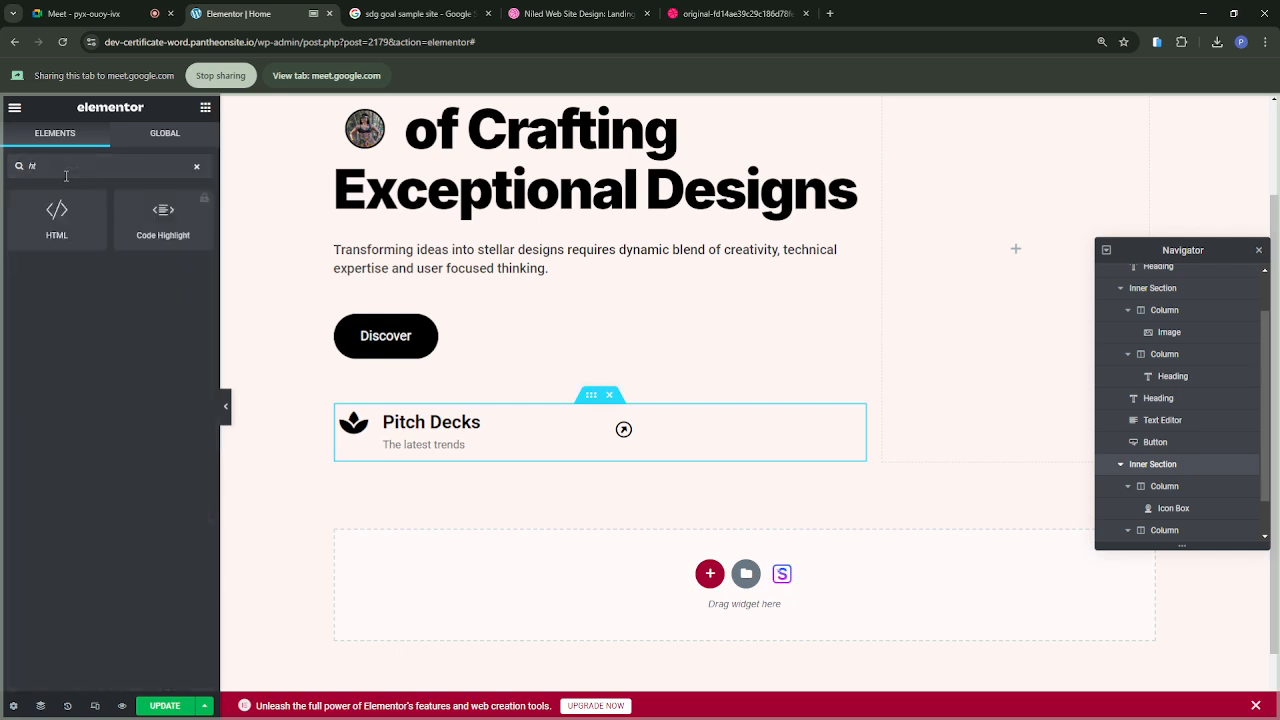
pyautogui.press('BackSpace')
pyautogui.press('BackSpace')
pyautogui.write('hr')
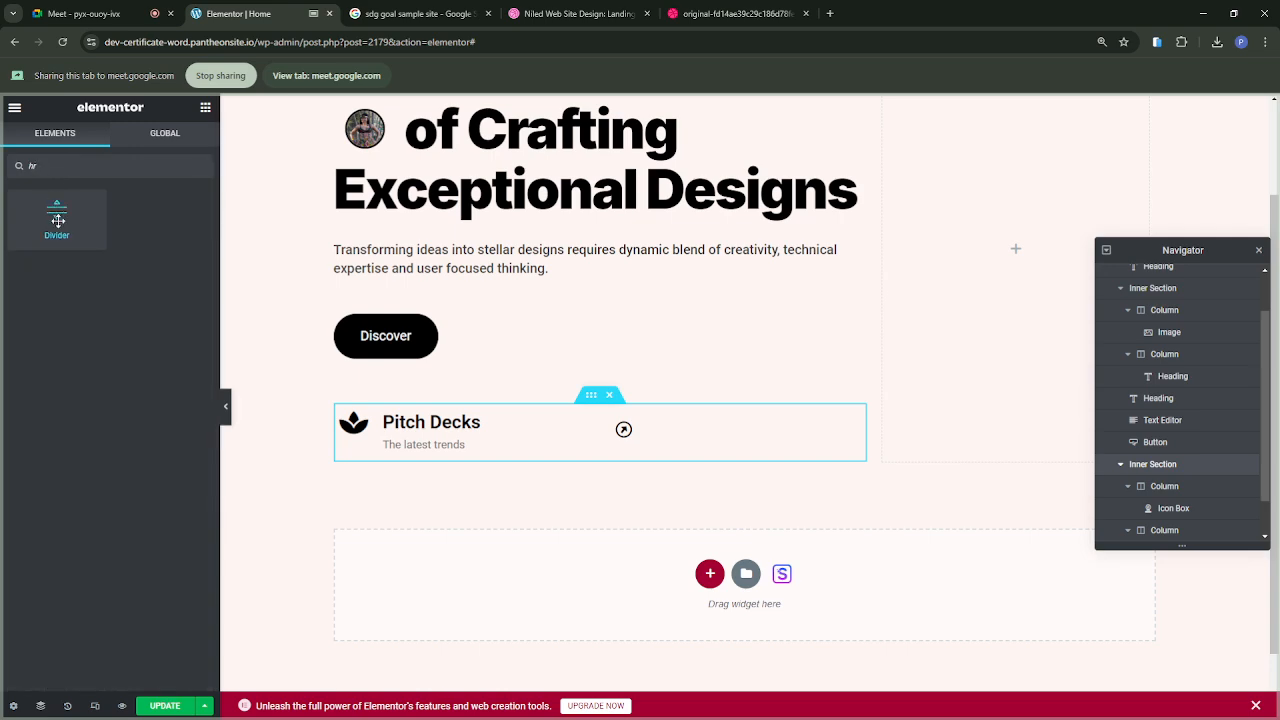
pyautogui.moveTo(58, 220); pyautogui.dragTo(557, 472)
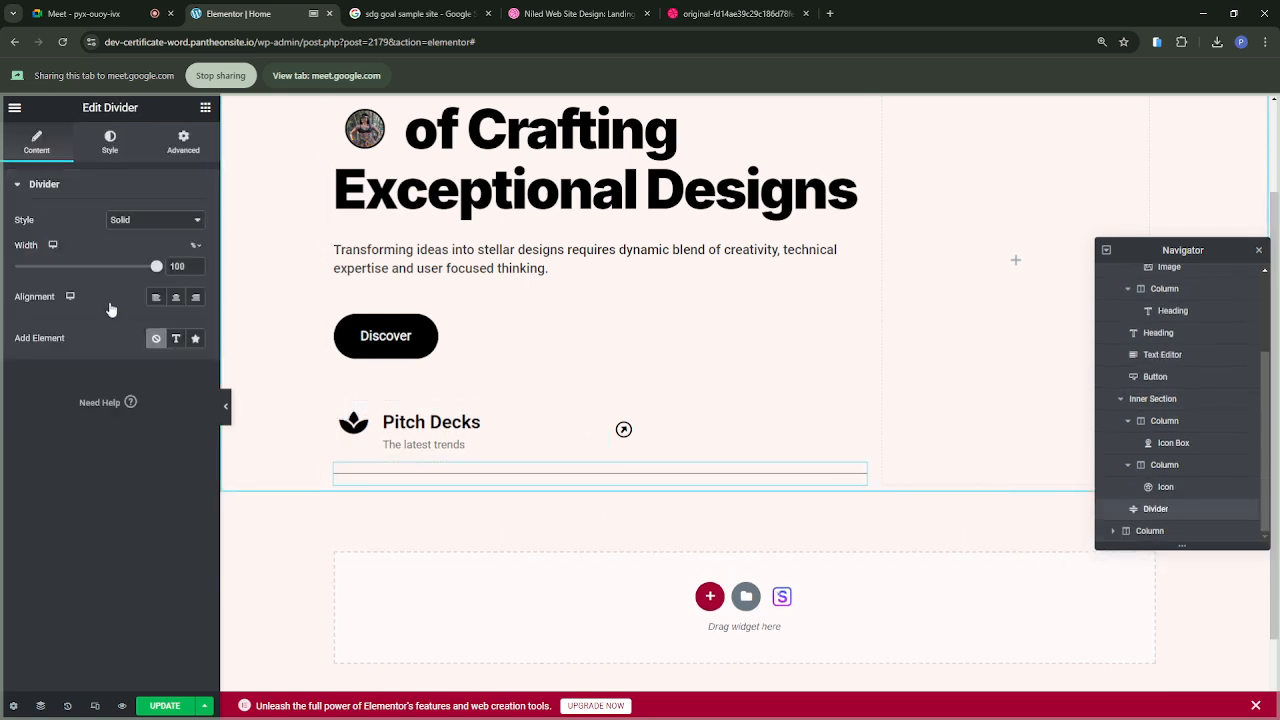
# Step: Shorten the divider to end just past the arrow icon and set its color to the global Theme Color 9
pyautogui.moveTo(156, 271); pyautogui.dragTo(95, 273)
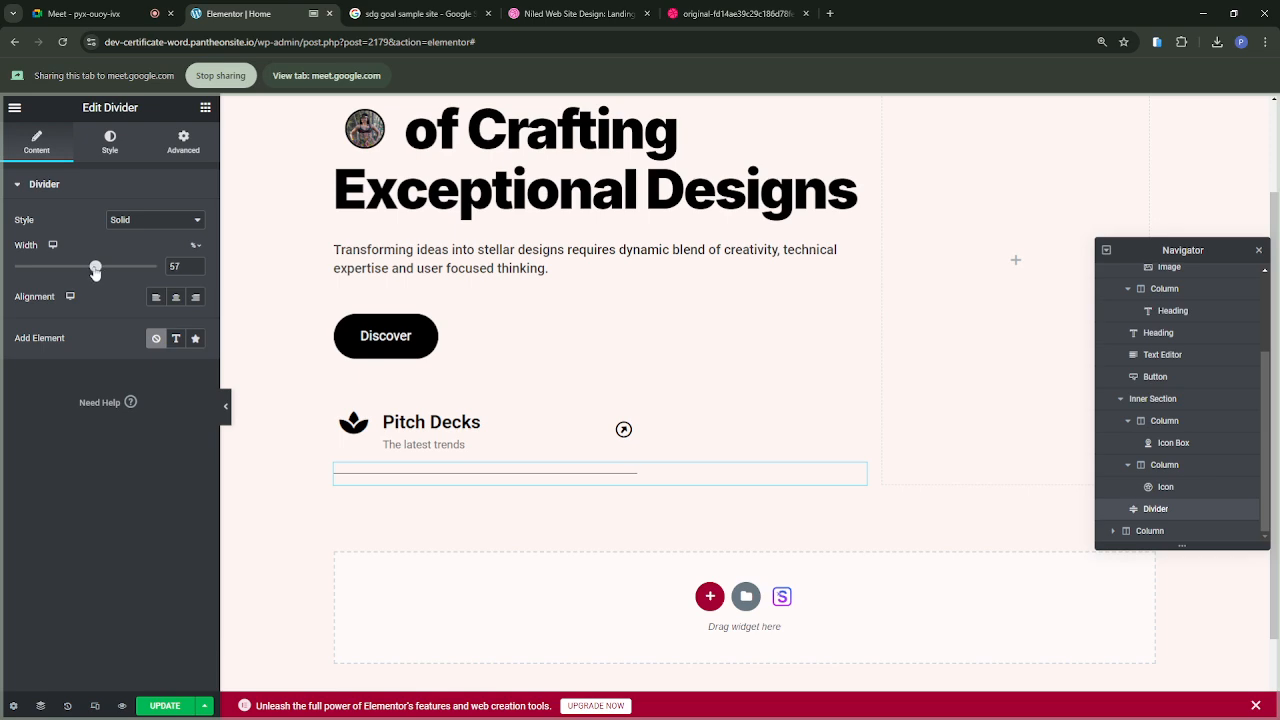
pyautogui.click(195, 270)
pyautogui.click(195, 270)
pyautogui.click(110, 142)
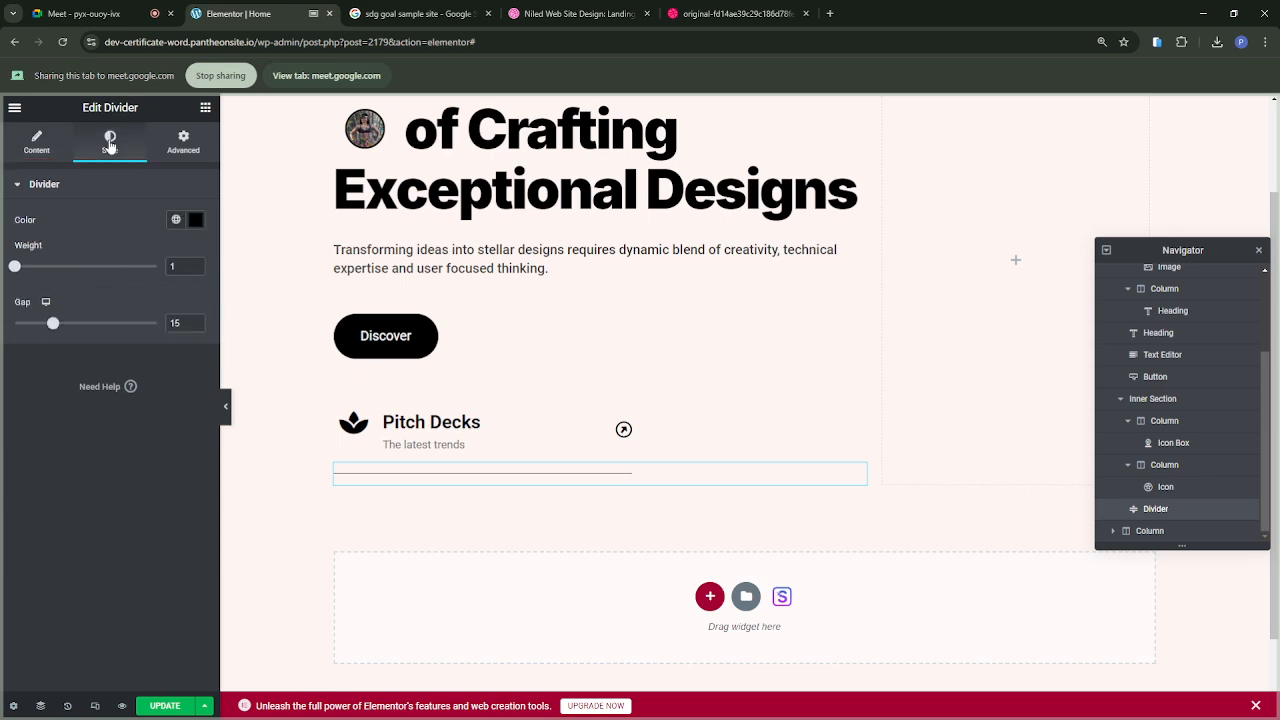
pyautogui.click(175, 219)
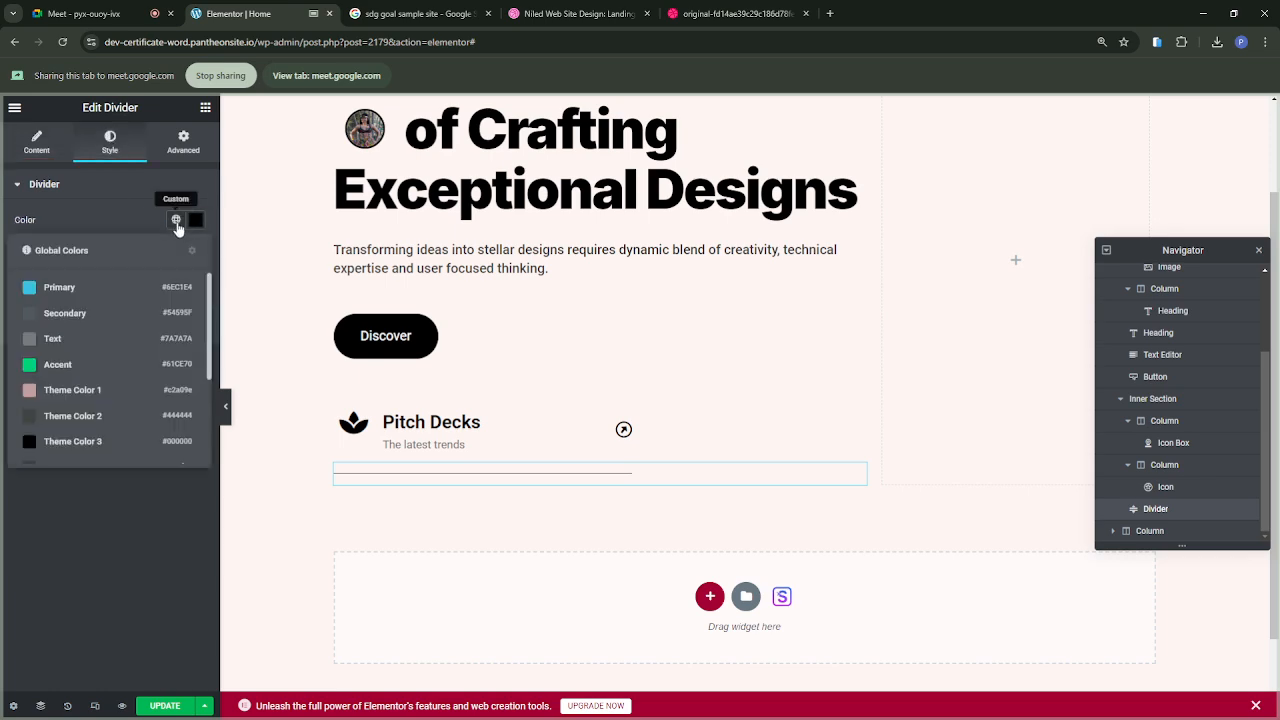
pyautogui.click(57, 345)
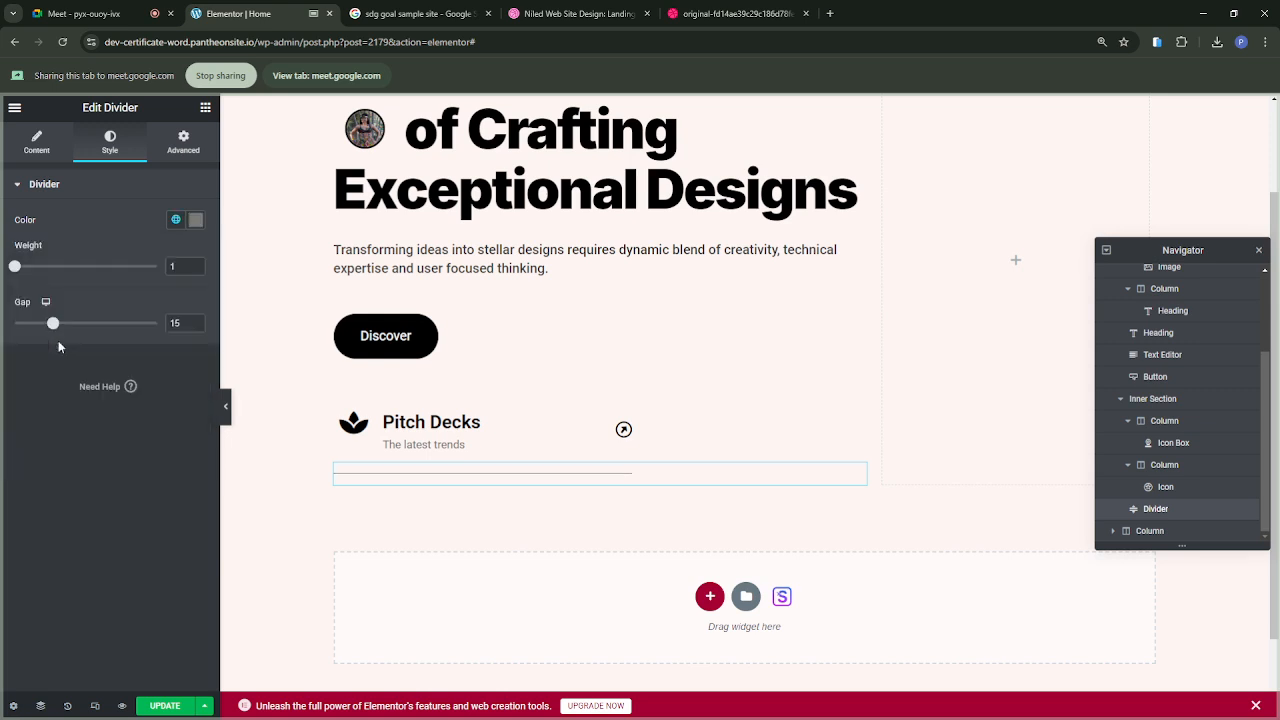
pyautogui.click(177, 220)
pyautogui.scroll(-2, 78, 408)
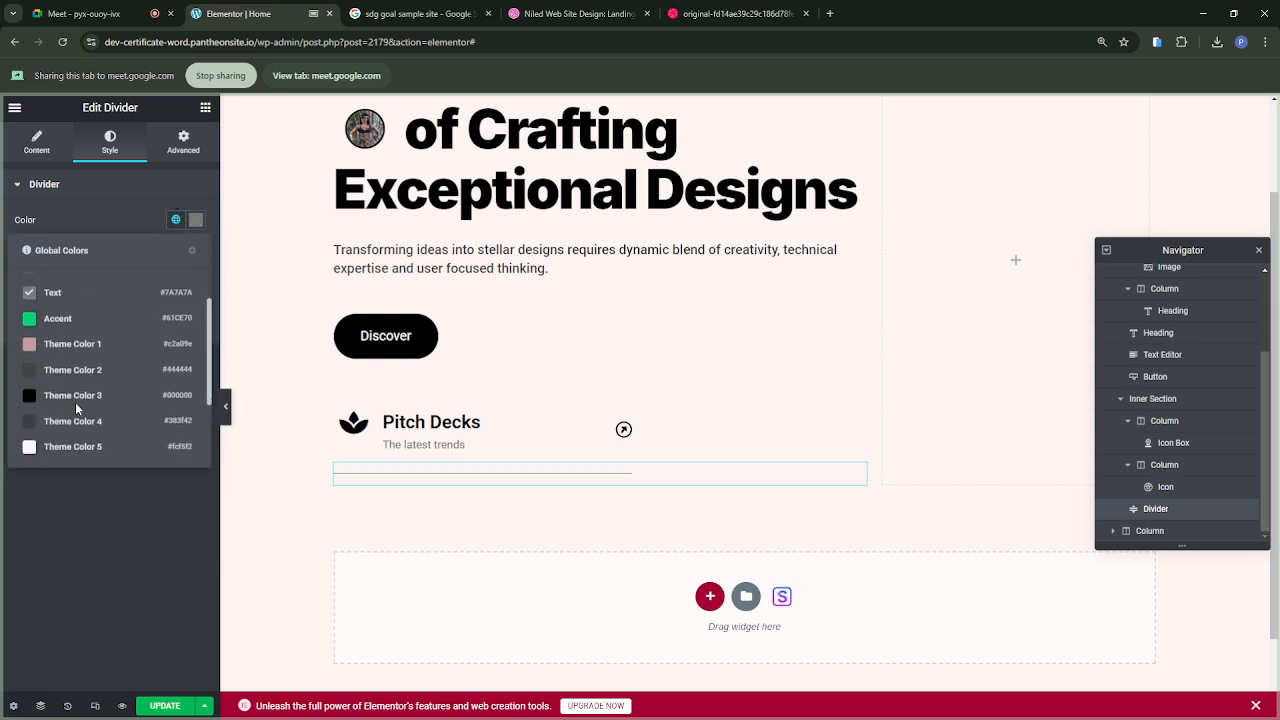
pyautogui.scroll(-1, 77, 408)
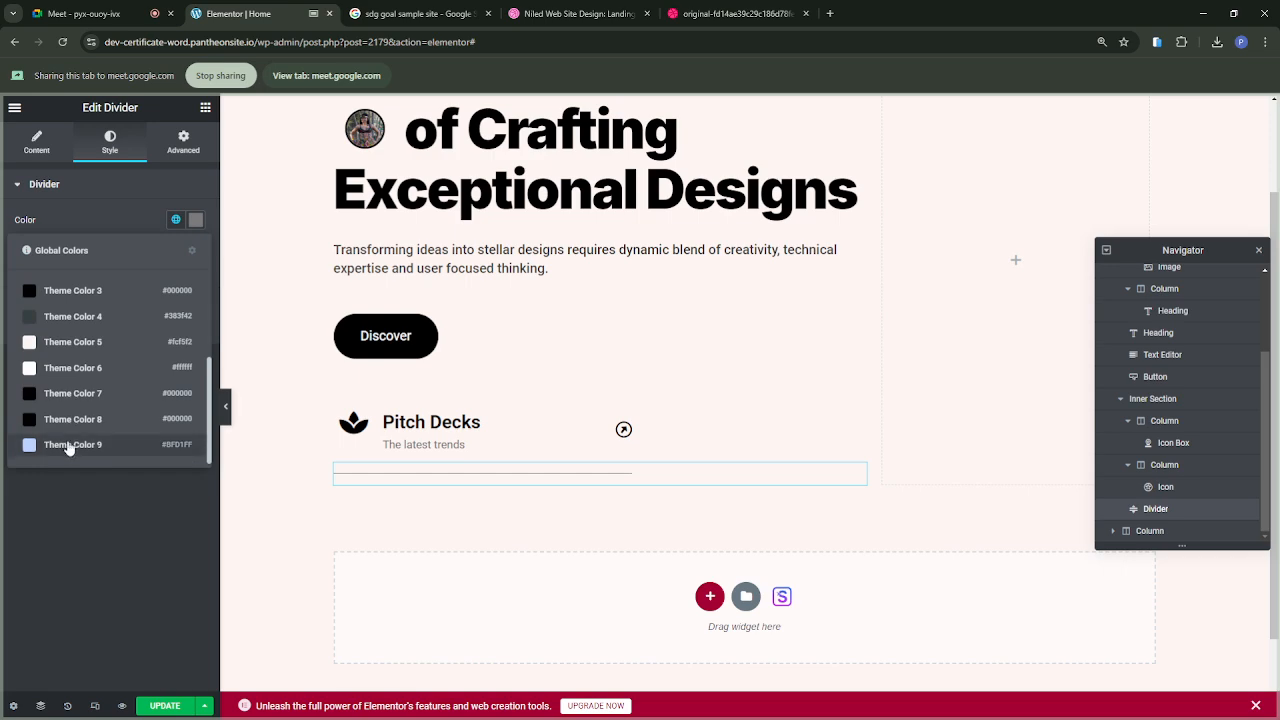
pyautogui.click(67, 445)
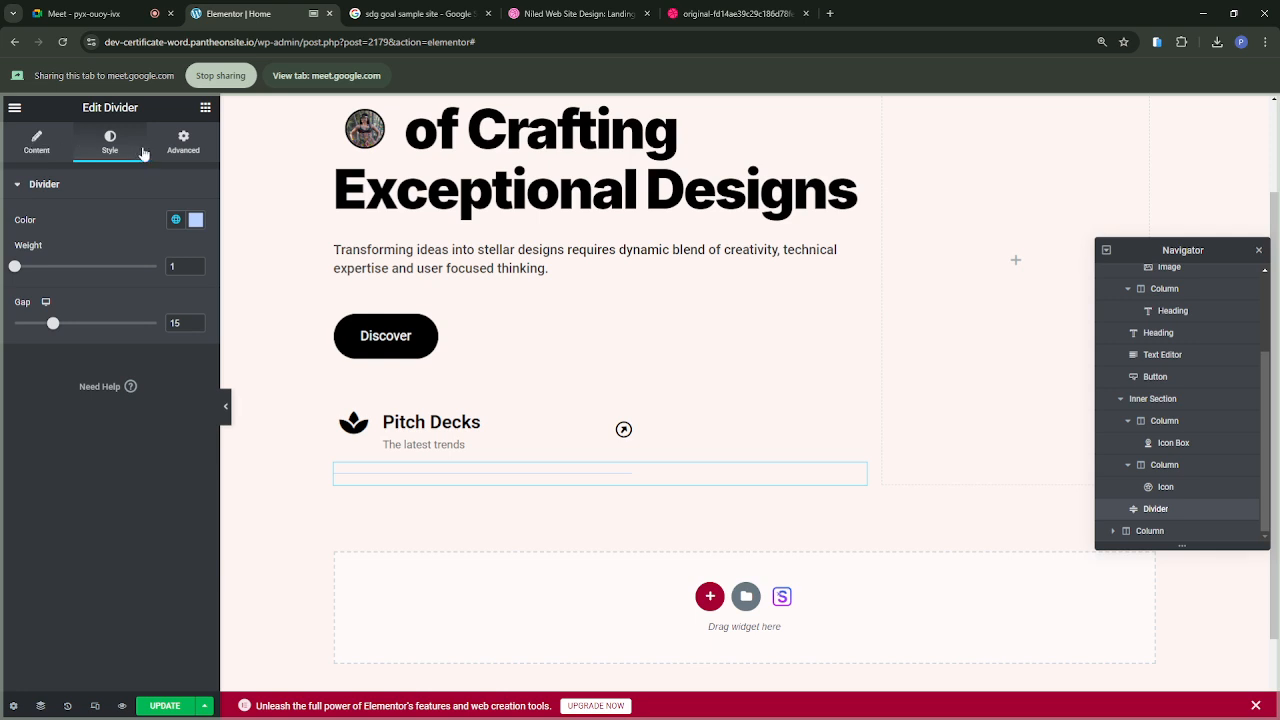
# Step: Try a top margin of -16 px on the divider against the reference design, and reset it to 0
pyautogui.click(190, 155)
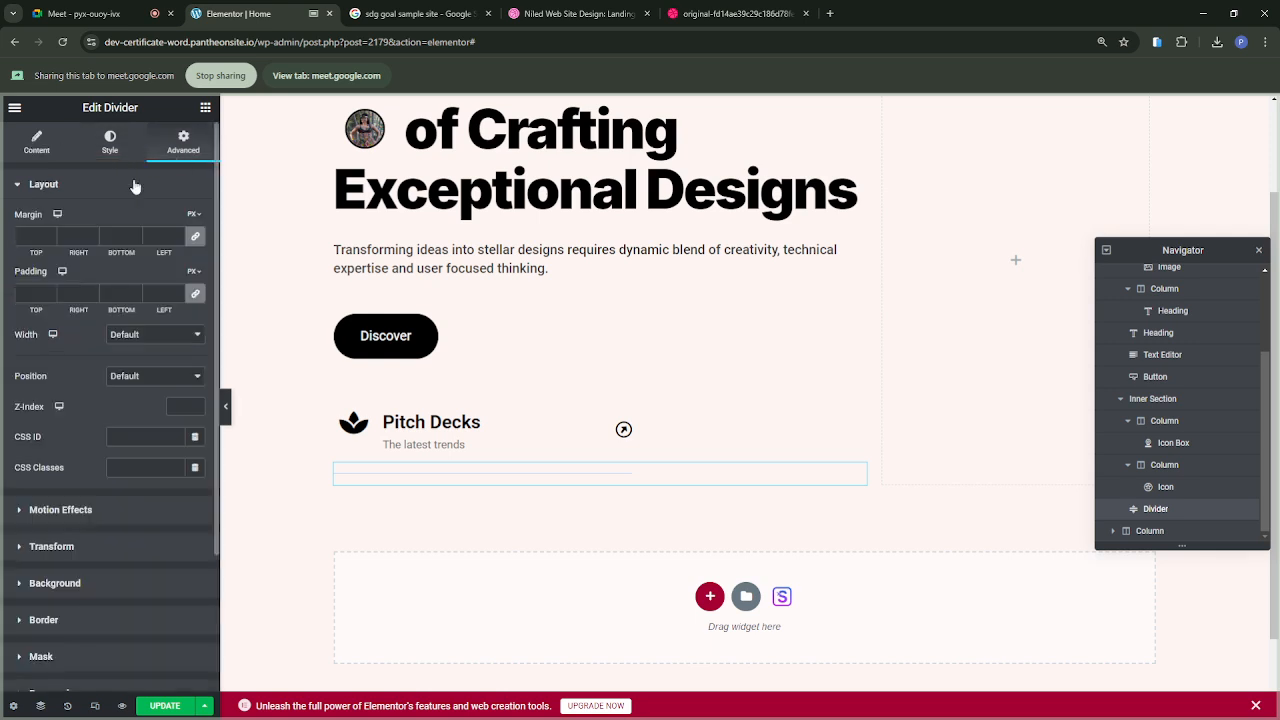
pyautogui.click(196, 240)
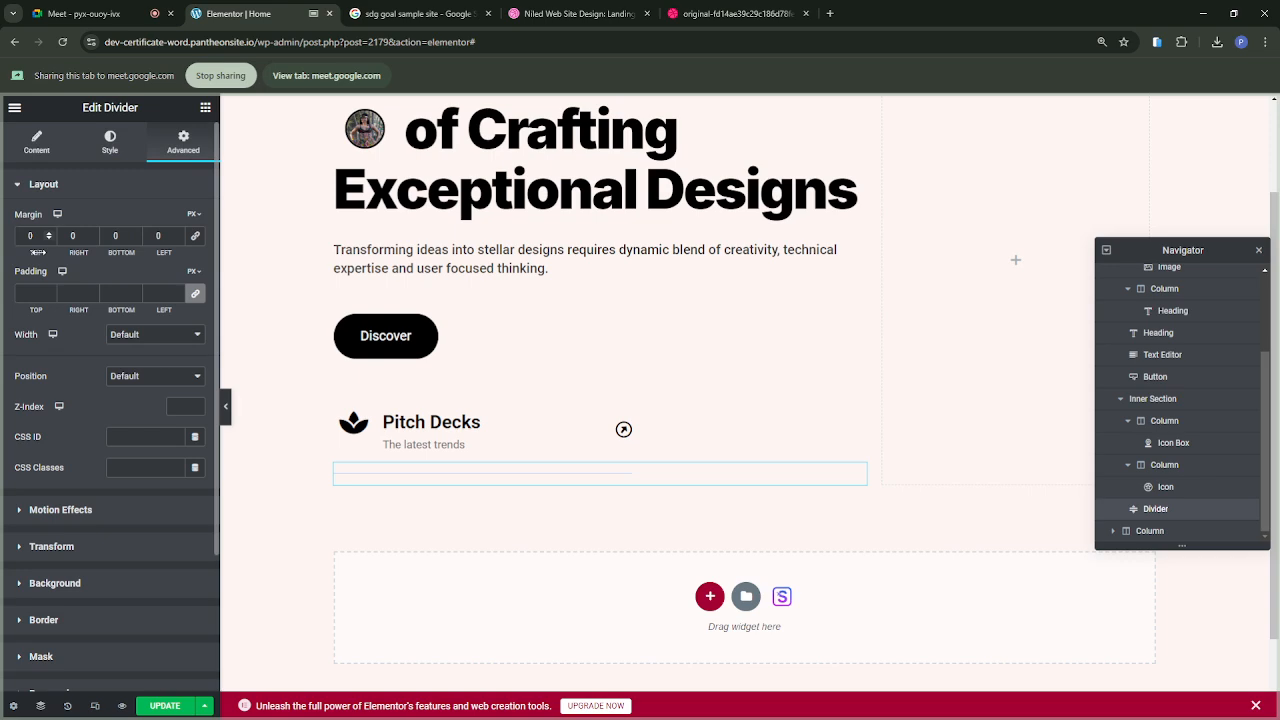
pyautogui.moveTo(37, 252); pyautogui.dragTo(29, 247)
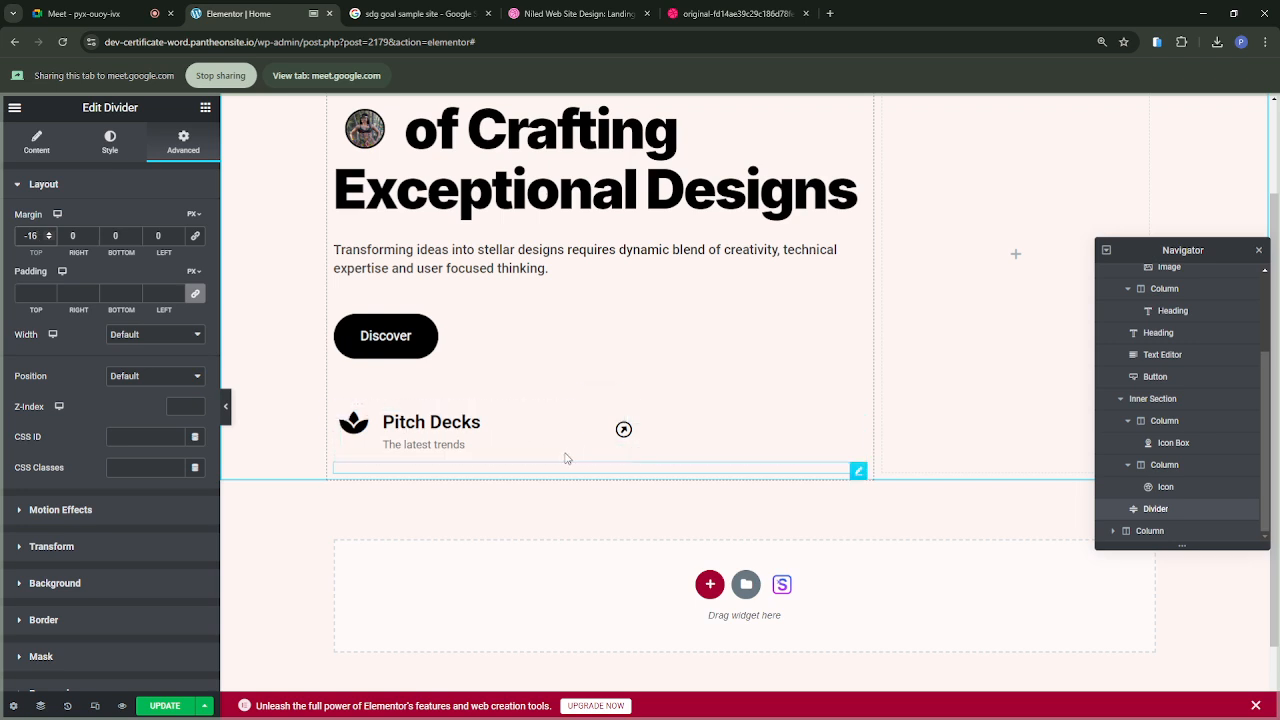
pyautogui.click(712, 30)
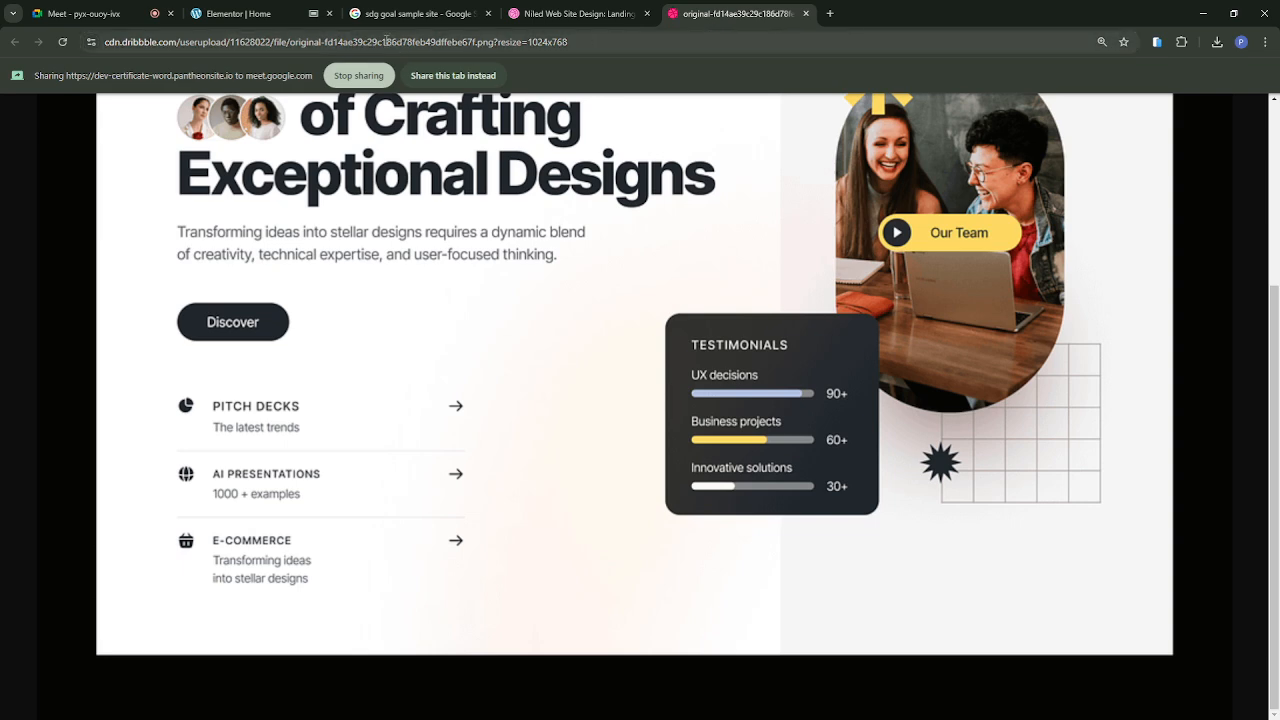
pyautogui.click(252, 14)
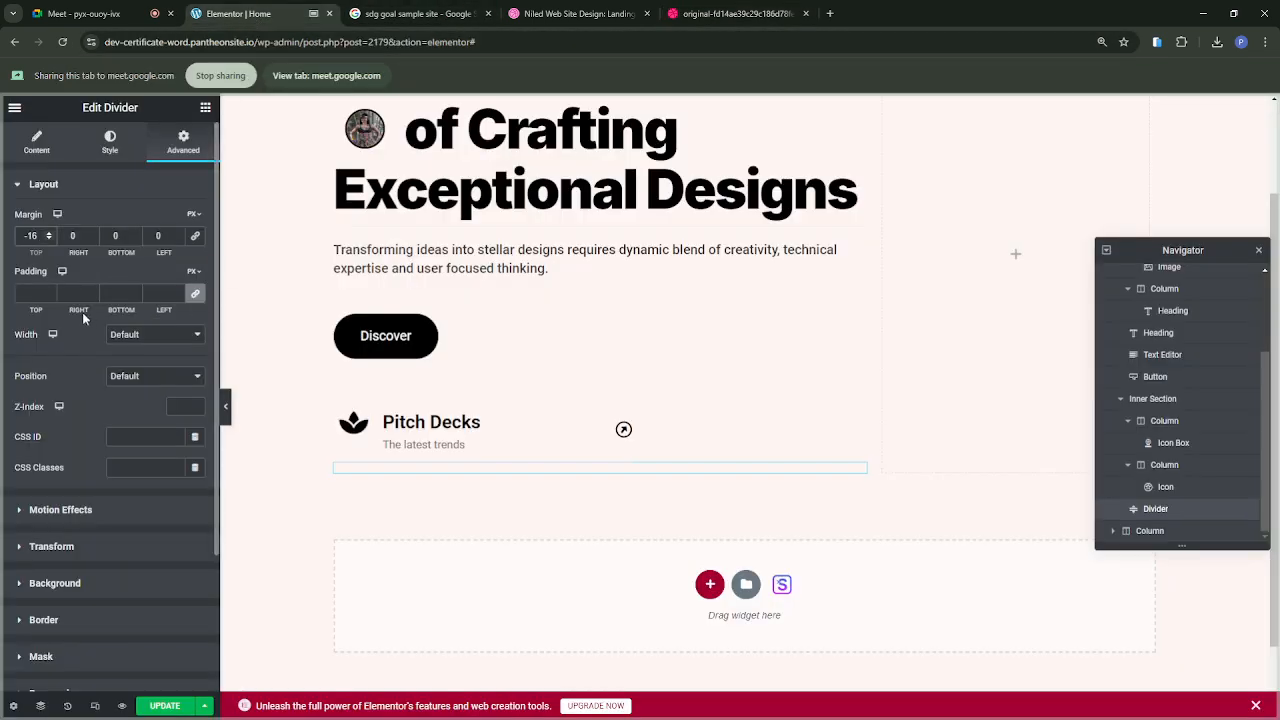
pyautogui.moveTo(38, 235); pyautogui.dragTo(10, 238)
pyautogui.write('0')
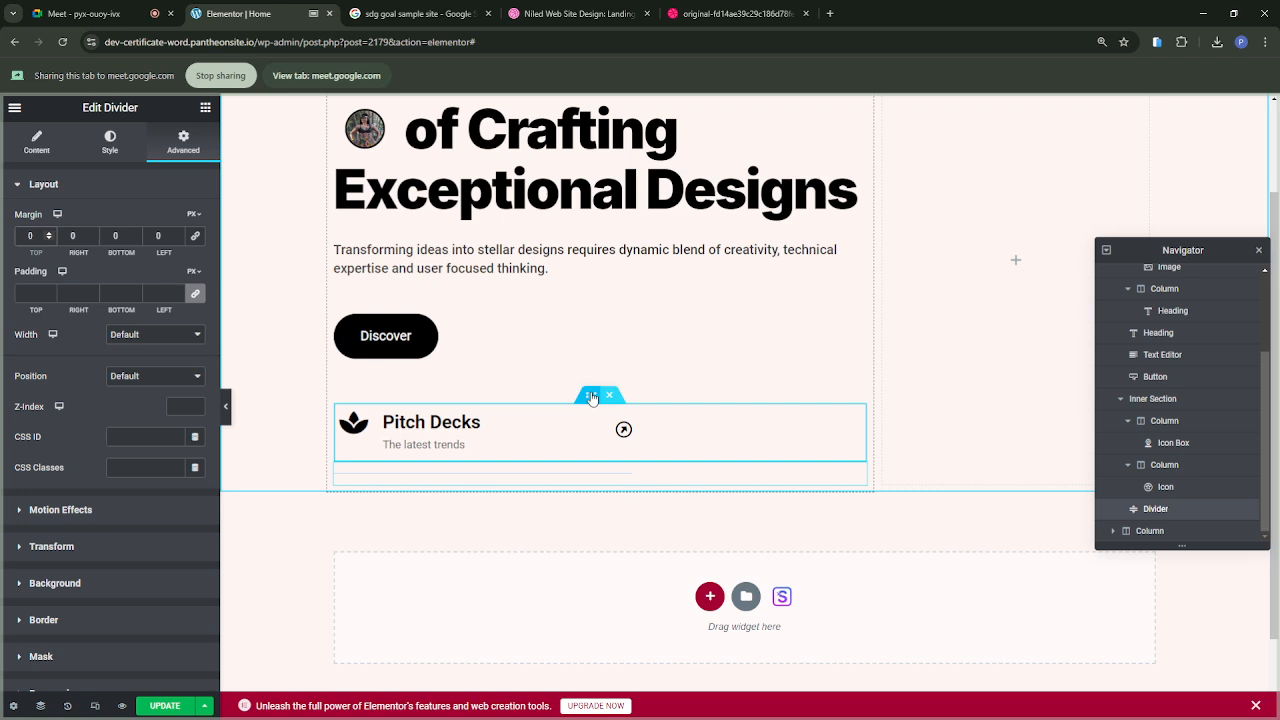
# Step: Duplicate the Pitch Decks inner section and move the divider between the two rows
pyautogui.rightClick(592, 397)
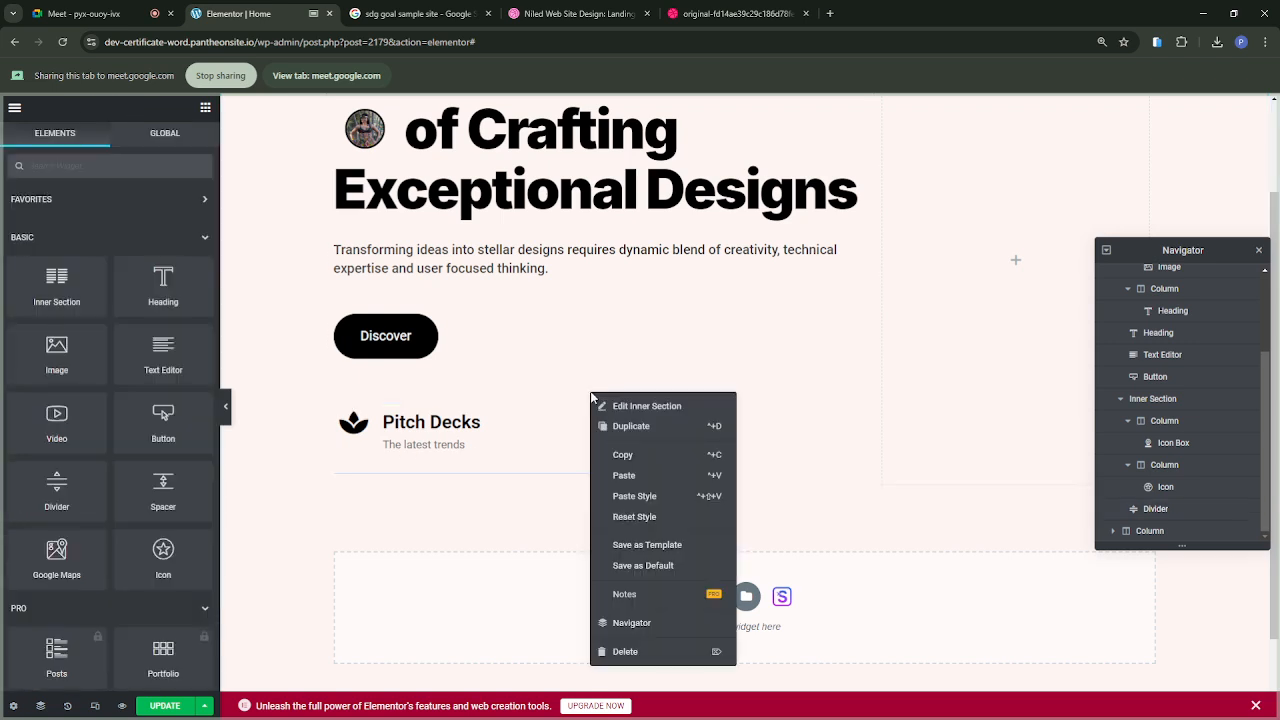
pyautogui.click(635, 430)
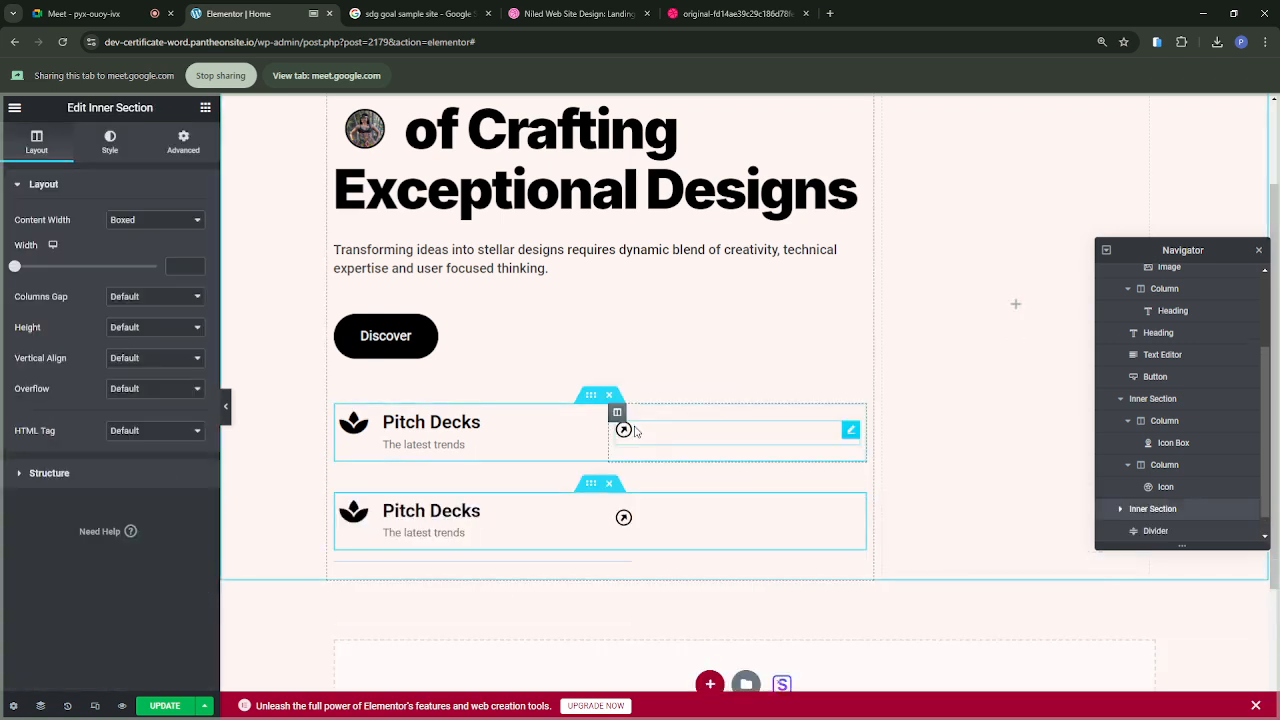
pyautogui.scroll(-3, 624, 538)
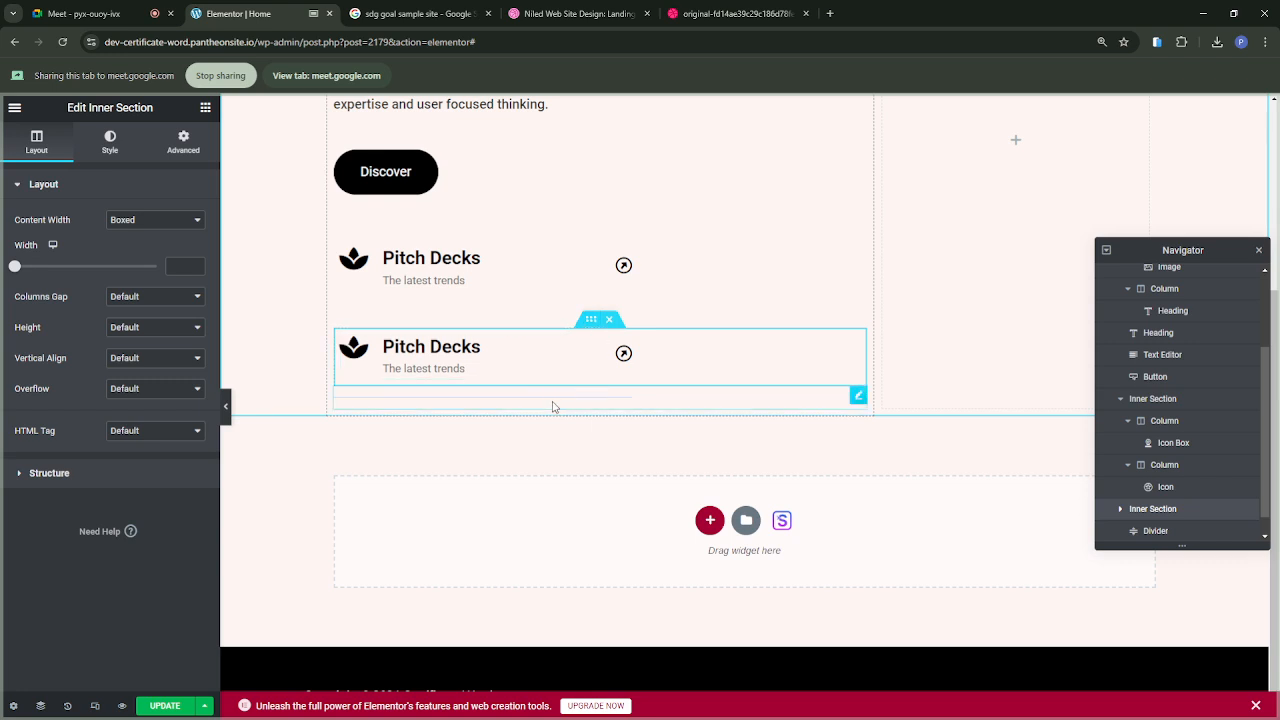
pyautogui.moveTo(859, 396); pyautogui.dragTo(812, 318)
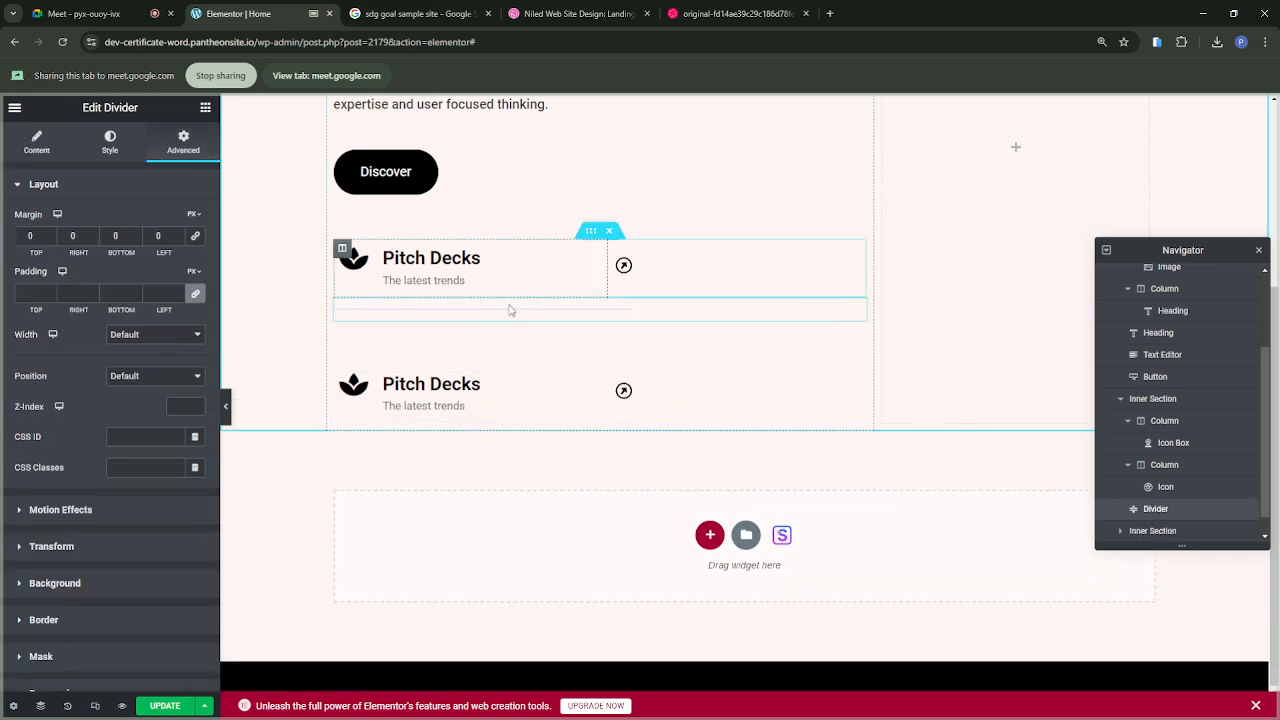
# Step: Set the top margin of the duplicated Pitch Decks inner section to -9 px
pyautogui.click(592, 358)
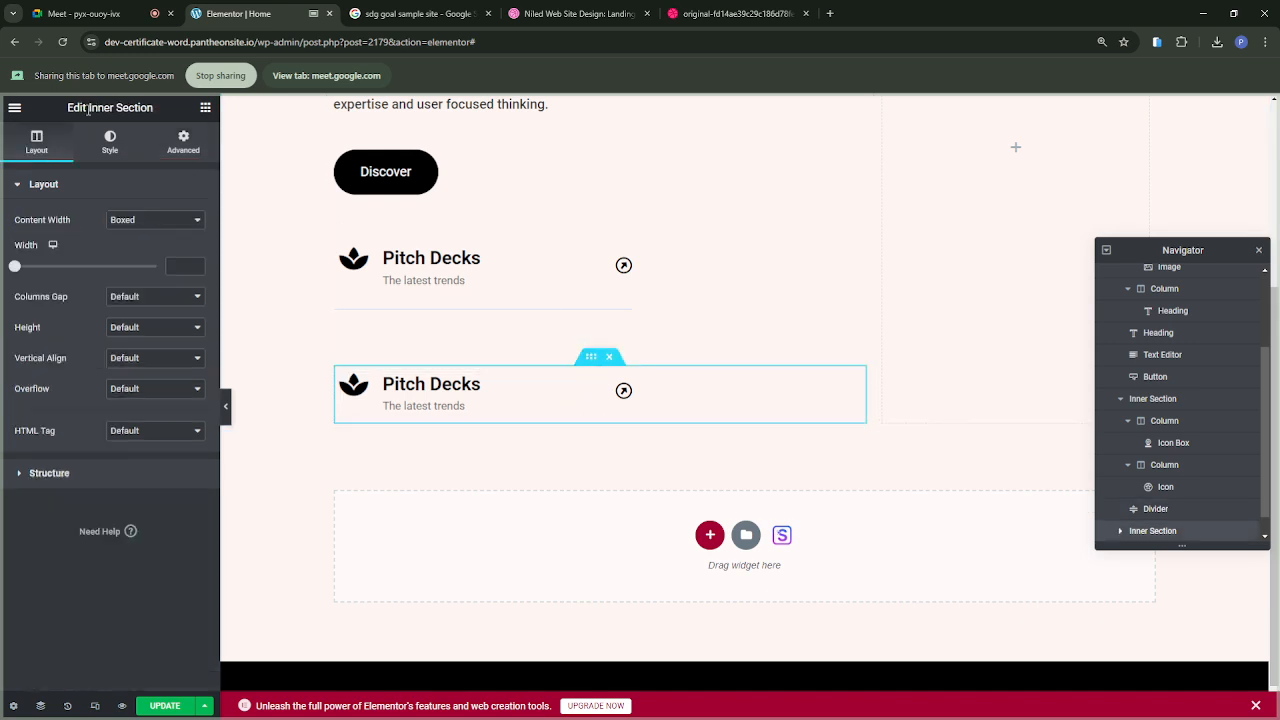
pyautogui.click(184, 148)
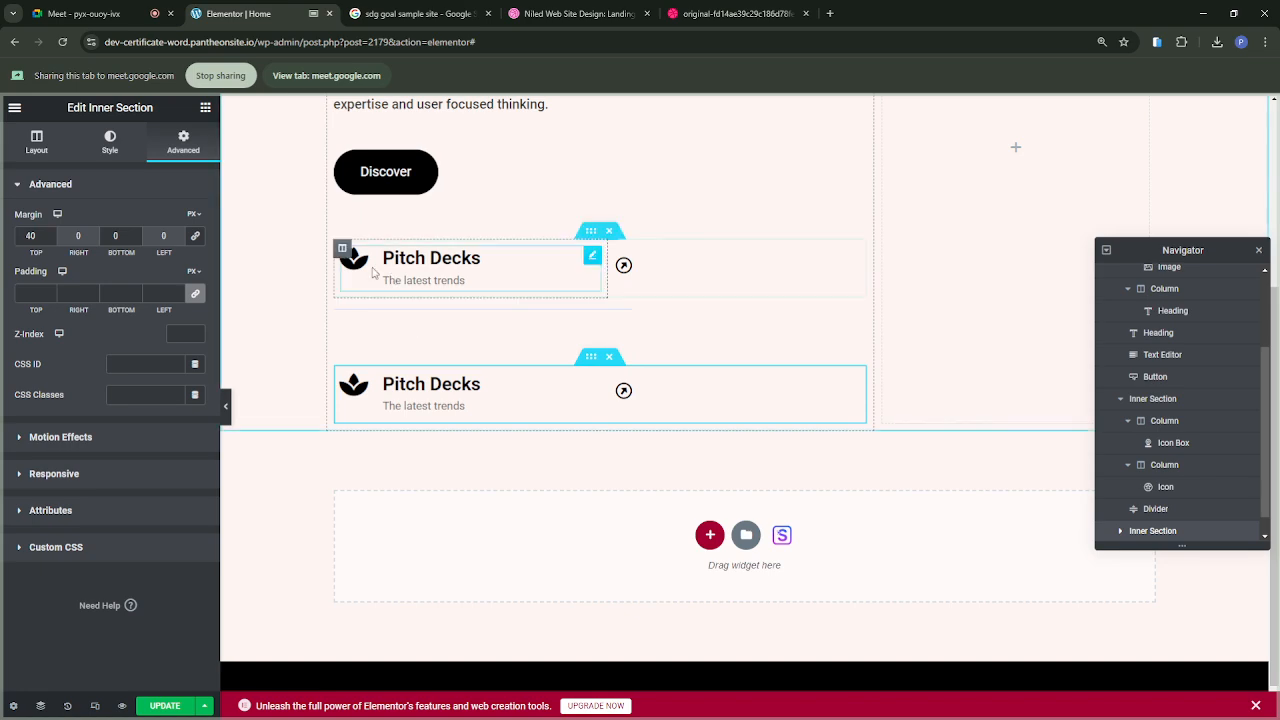
pyautogui.moveTo(31, 235); pyautogui.dragTo(23, 233)
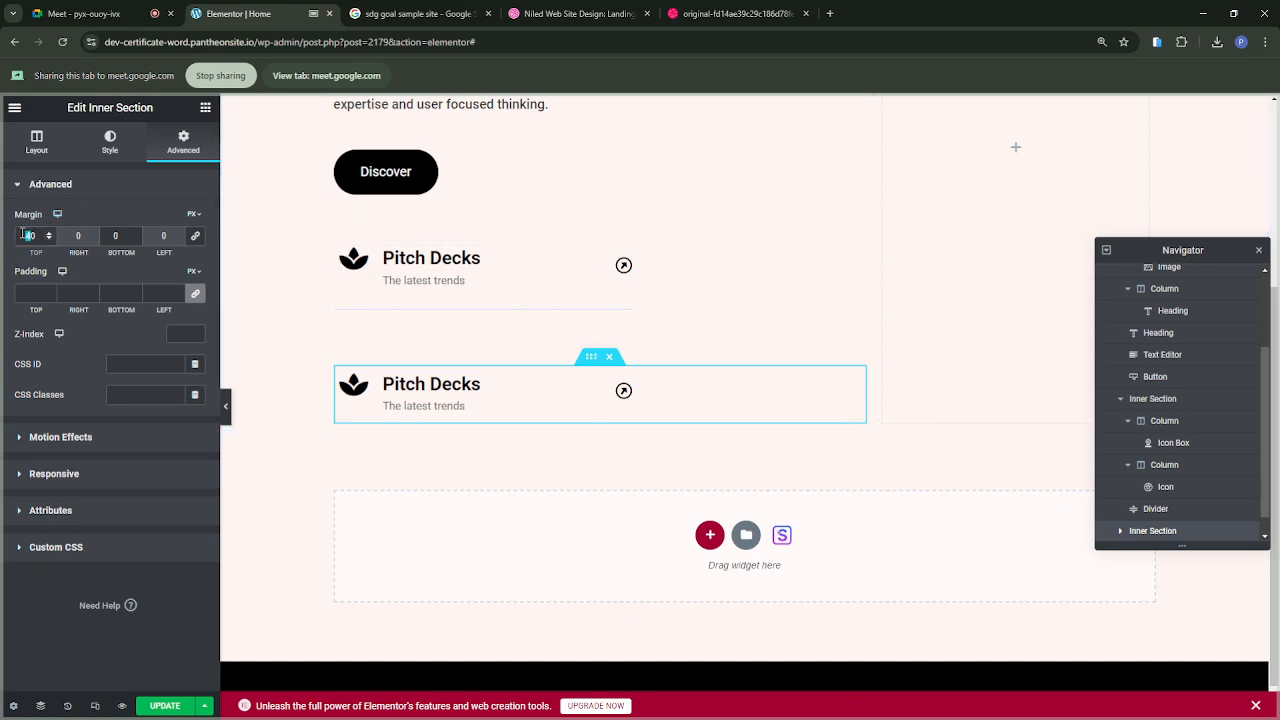
pyautogui.press('BackSpace')
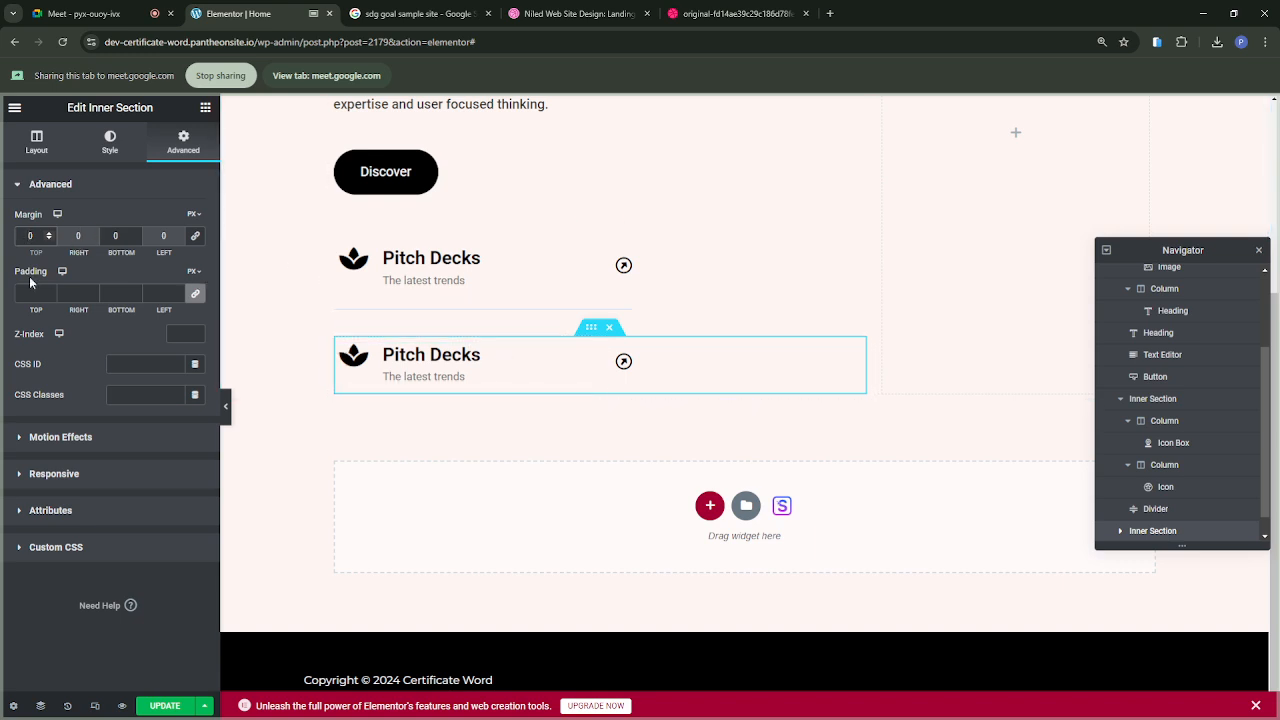
pyautogui.moveTo(33, 252); pyautogui.dragTo(37, 253)
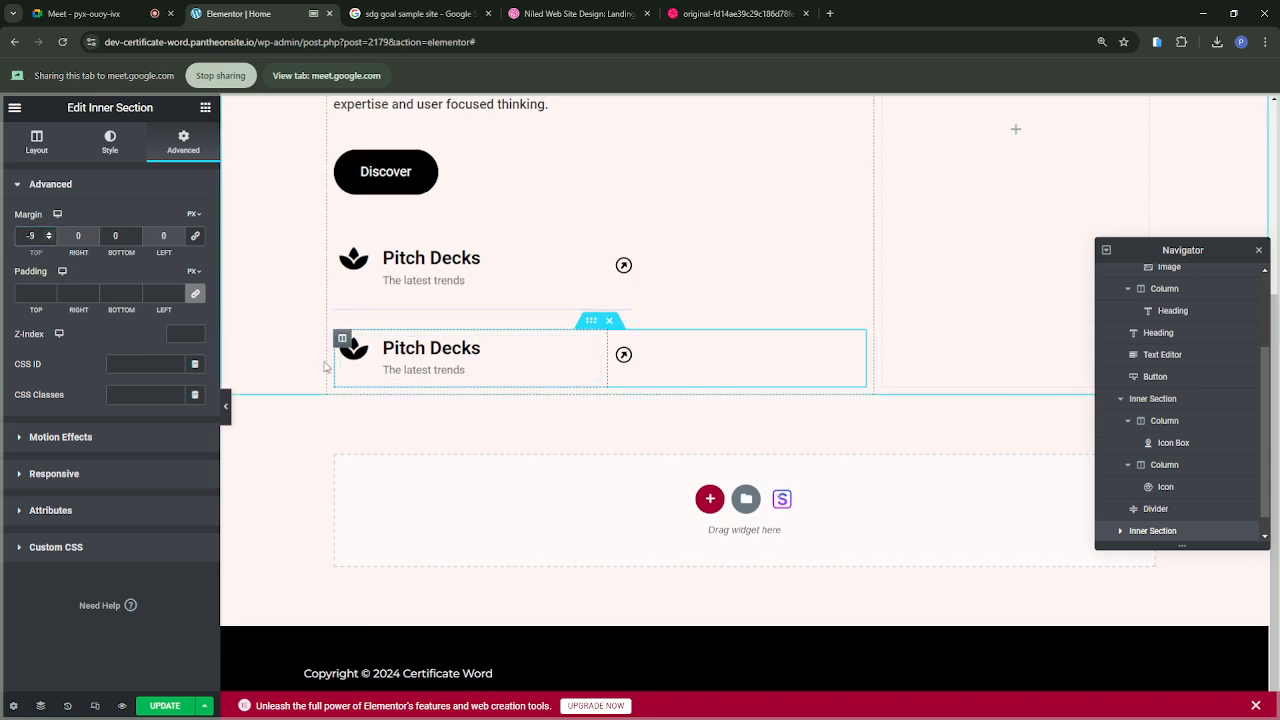
# Step: Check the reference design and change the second row's icon box title to "AI Presentations"
pyautogui.click(708, 14)
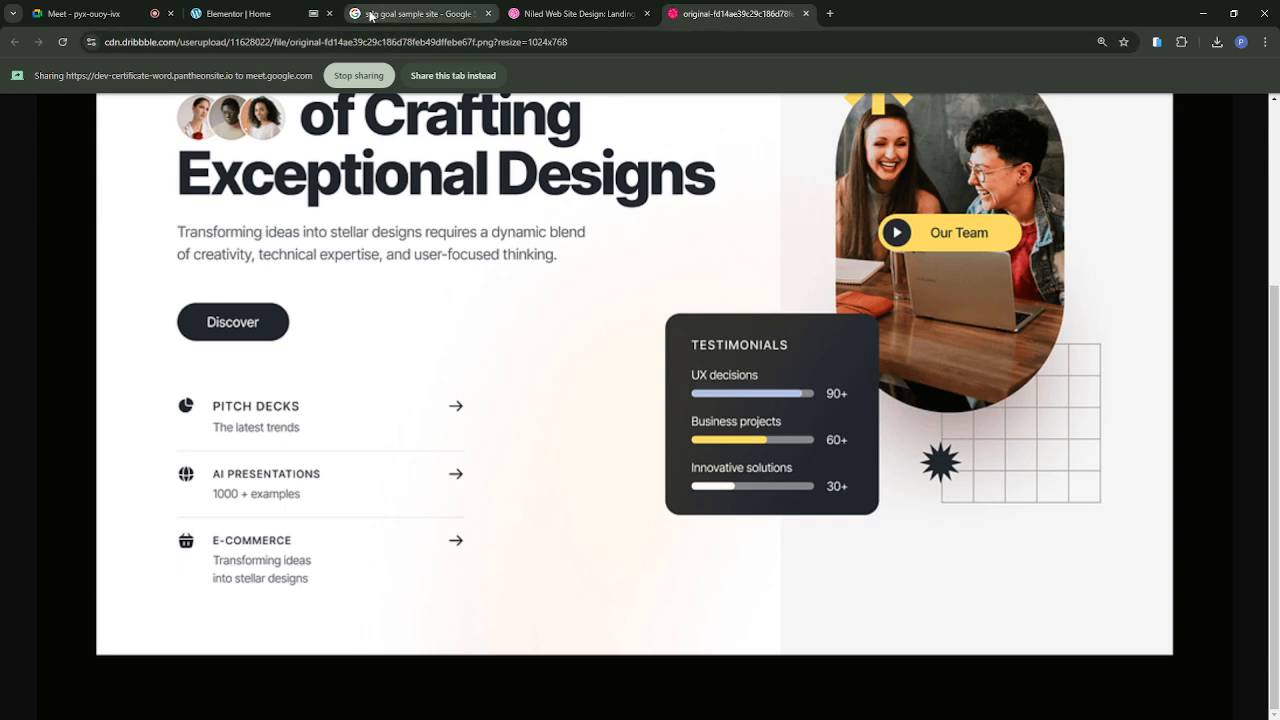
pyautogui.click(260, 18)
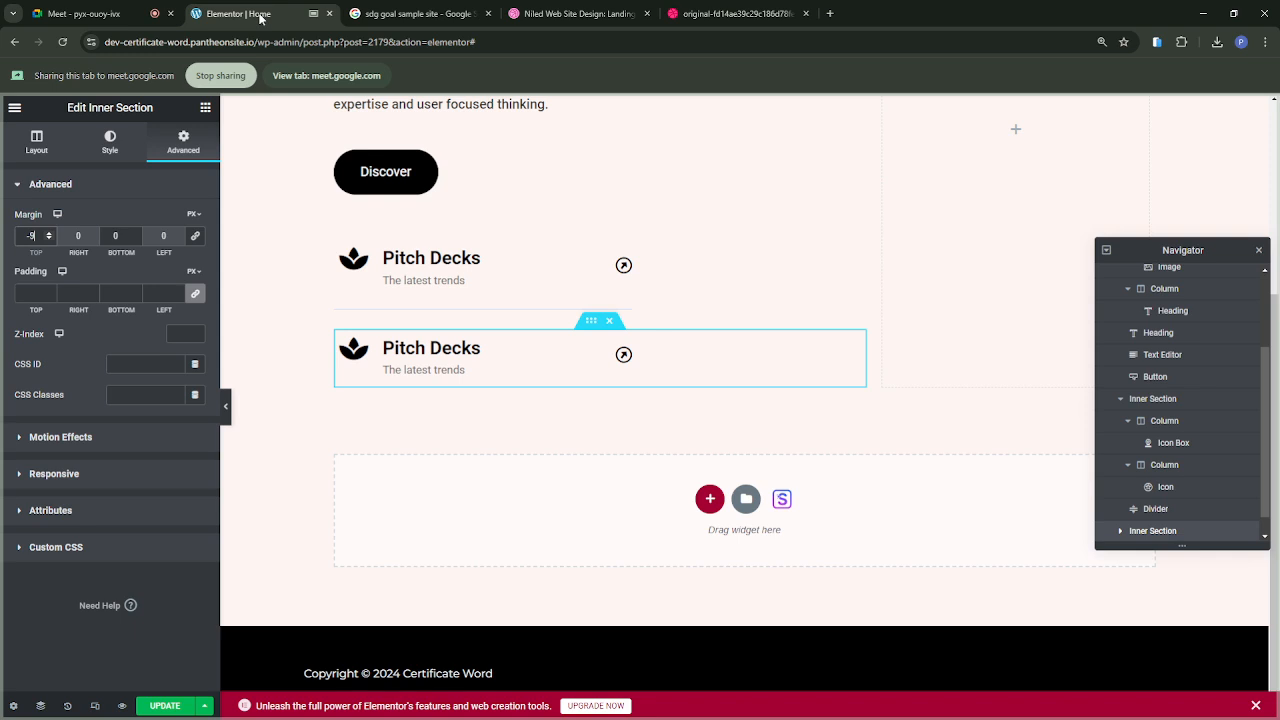
pyautogui.click(410, 343)
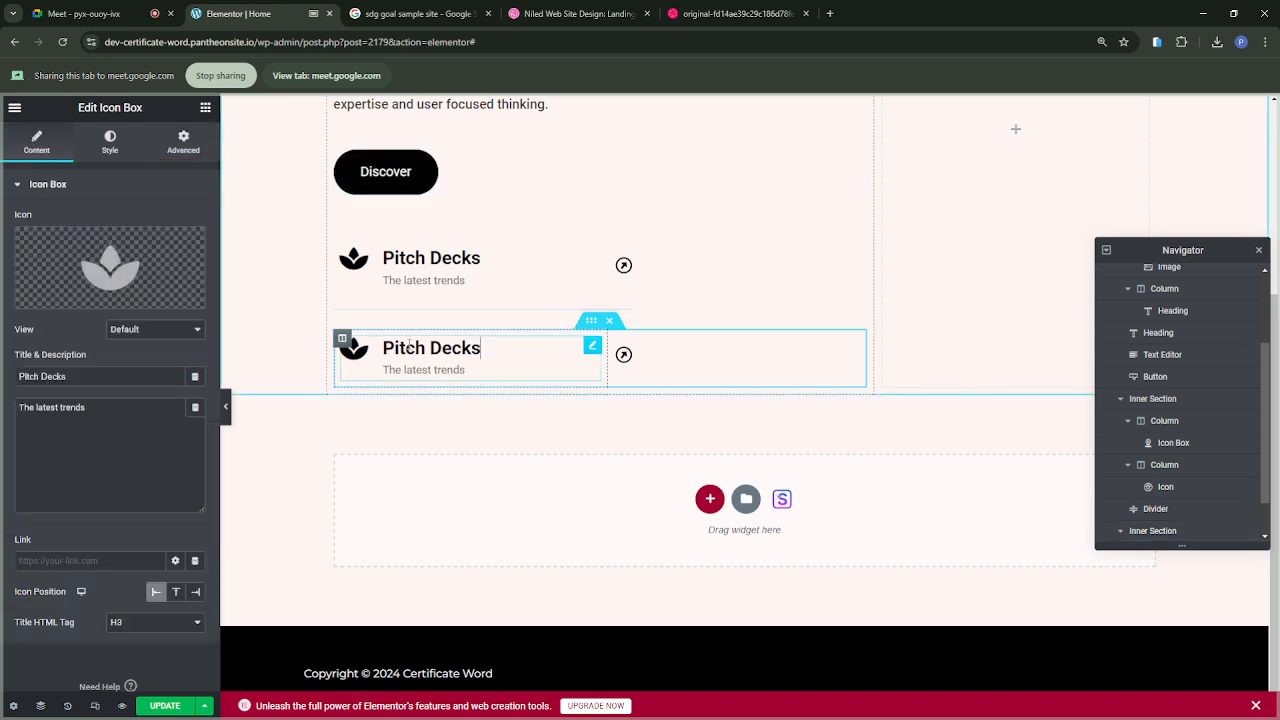
pyautogui.moveTo(67, 379); pyautogui.dragTo(7, 379)
pyautogui.write('AI')
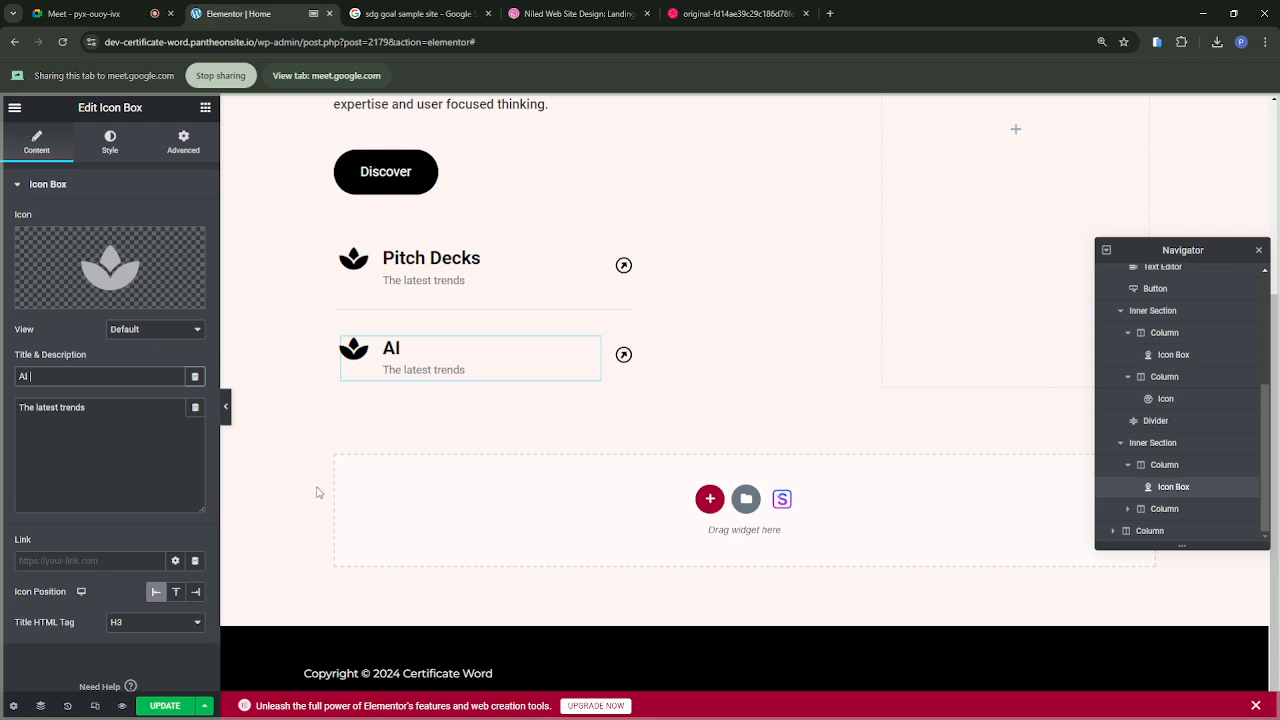
pyautogui.write(' Presentations')
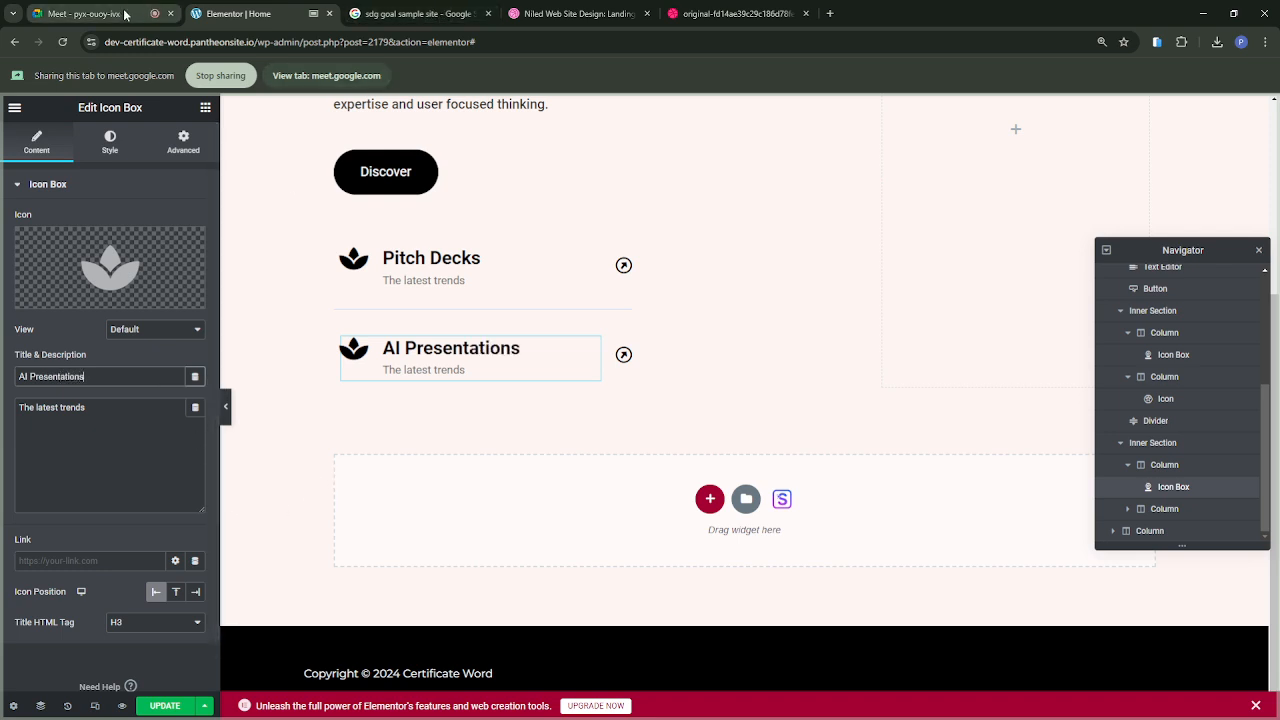
# Step: Check the reference design and change the AI Presentations icon box description to "1000+ Examples"
pyautogui.click(700, 17)
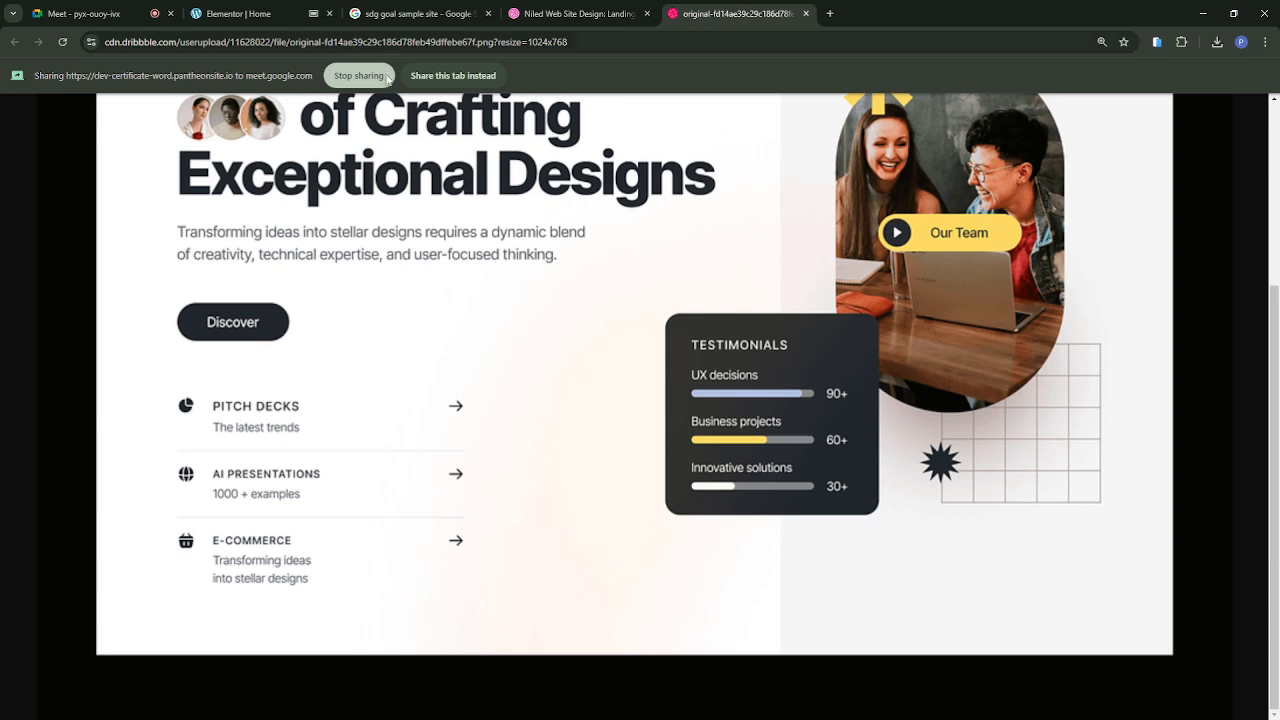
pyautogui.click(237, 17)
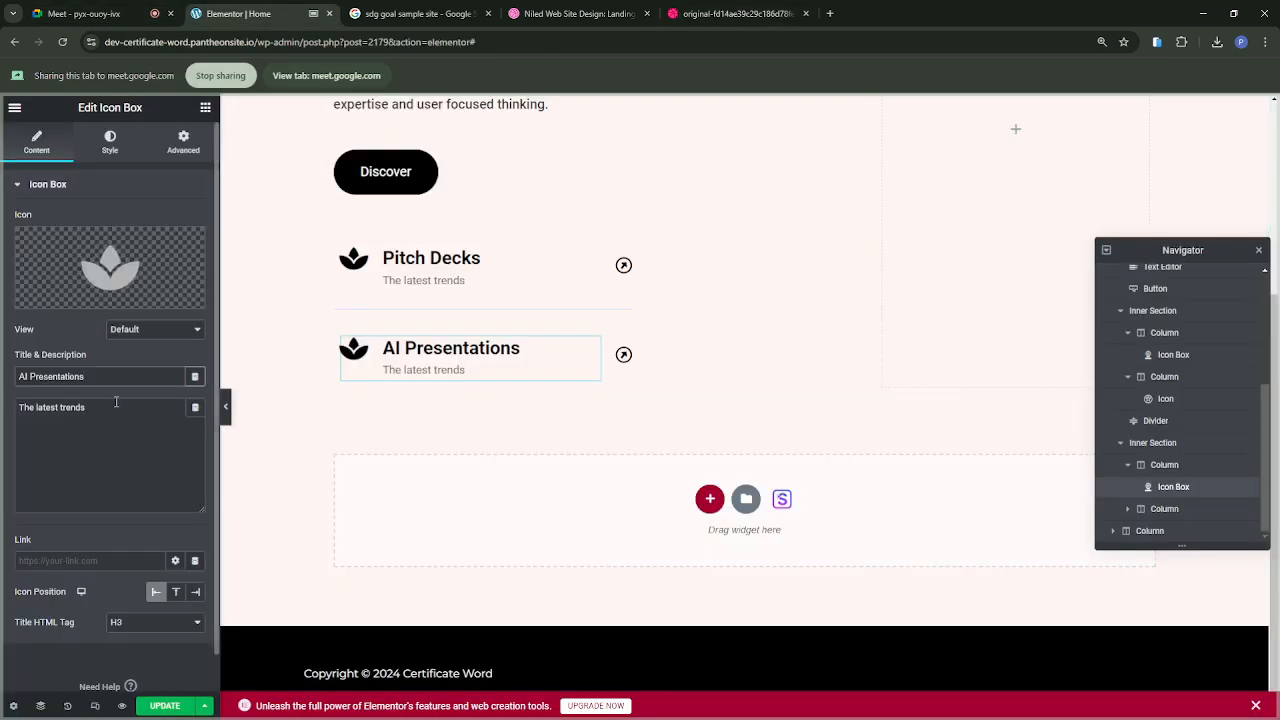
pyautogui.moveTo(117, 405); pyautogui.dragTo(2, 412)
pyautogui.write('1000')
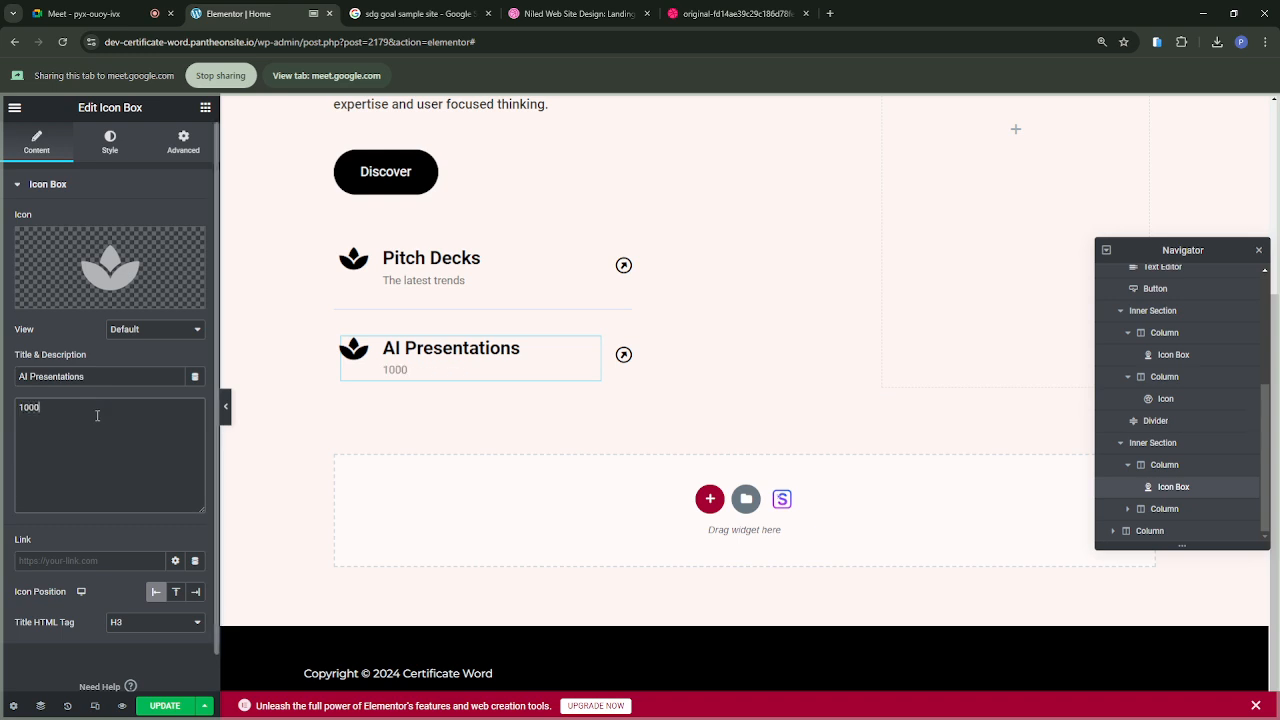
pyautogui.write('+ Examples')
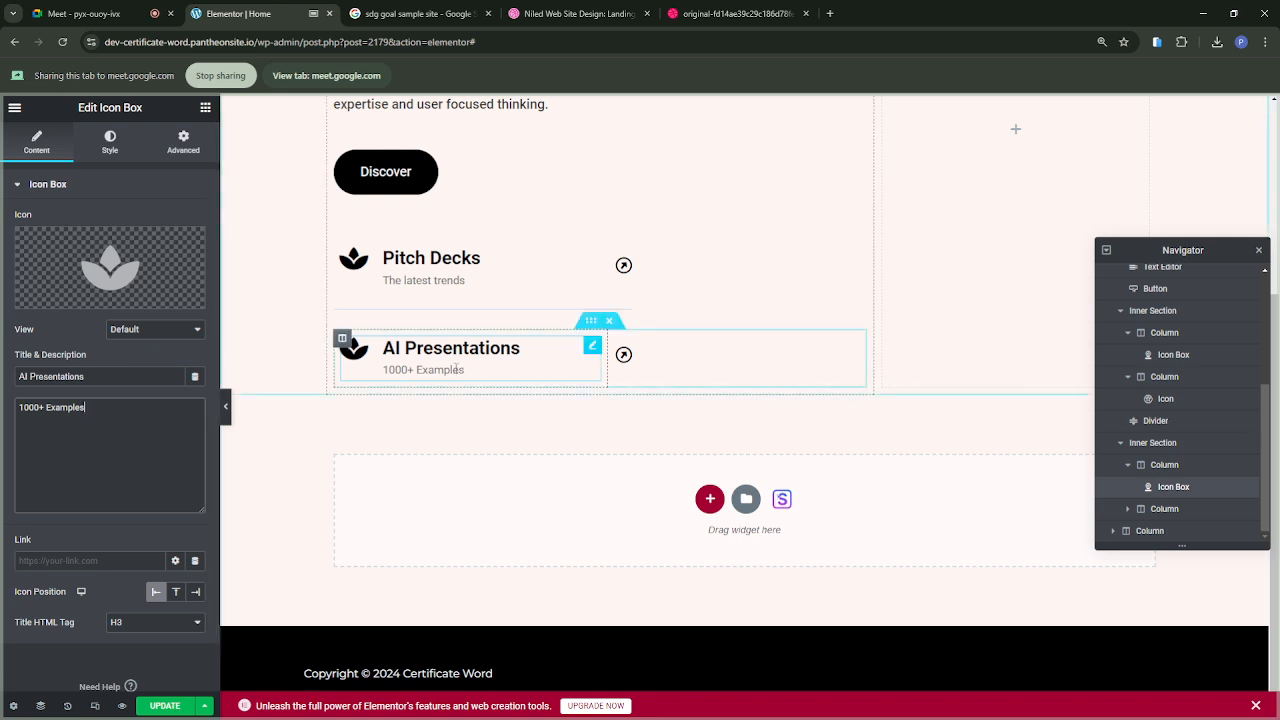
# Step: Duplicate the AI Presentations inner section to create a third row beneath it
pyautogui.click(591, 322)
pyautogui.rightClick(591, 330)
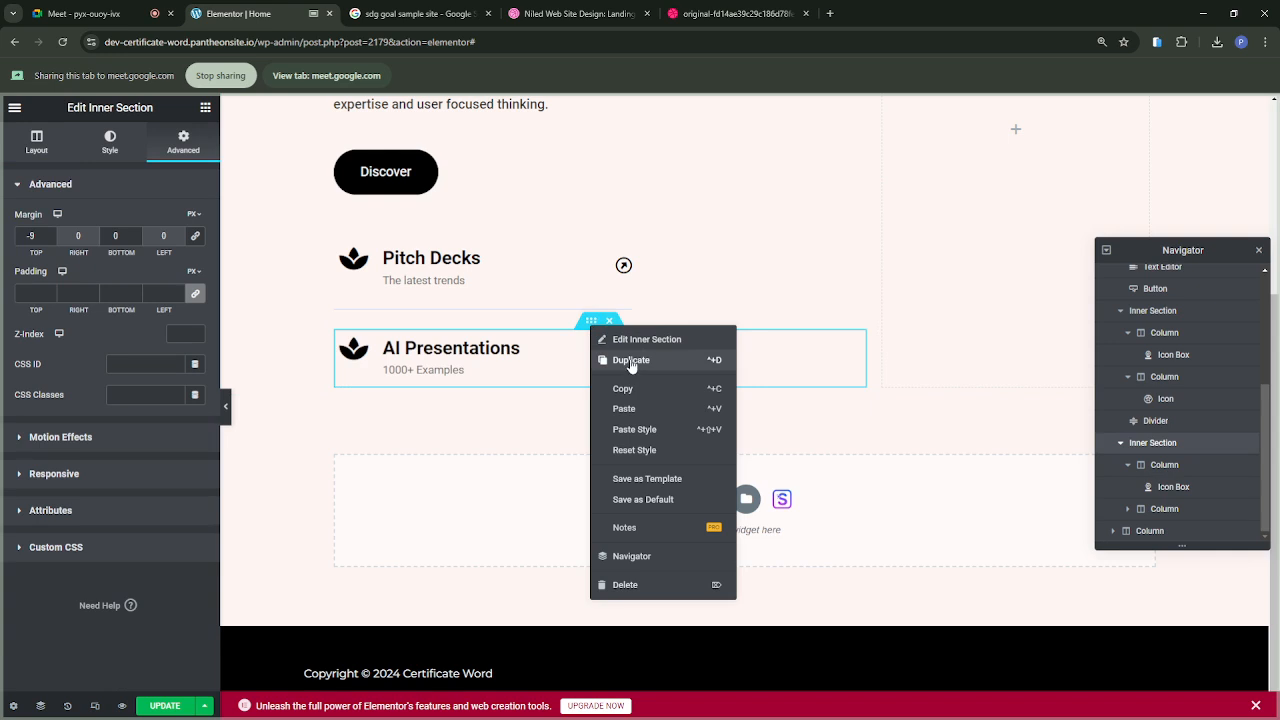
pyautogui.click(631, 362)
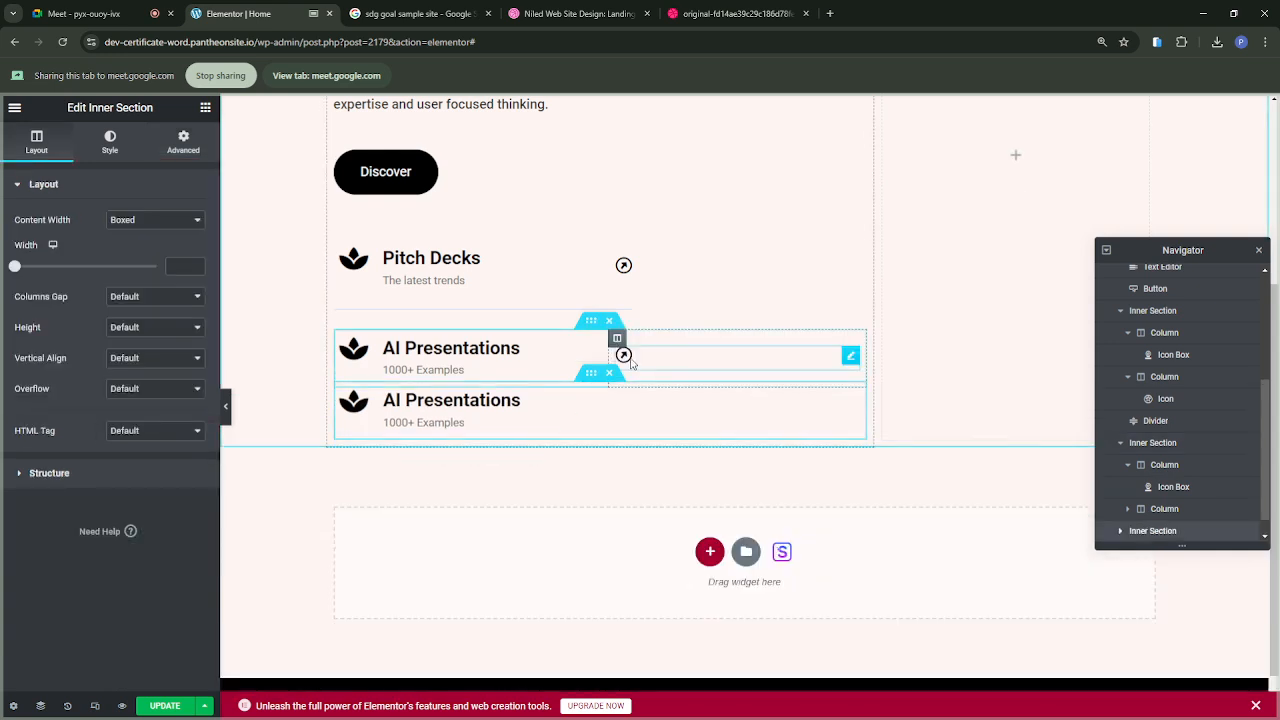
# Step: Check the third row's wording in the reference design and set the duplicated icon box title to "Ecommerce"
pyautogui.click(716, 14)
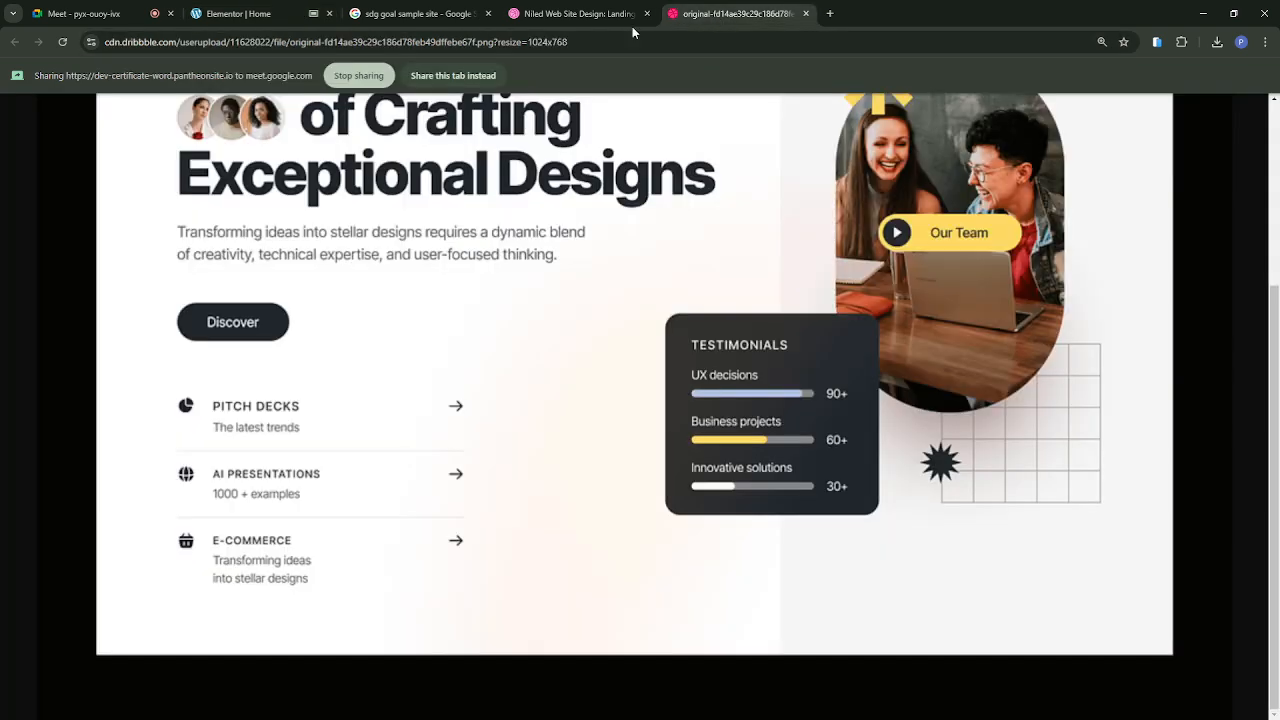
pyautogui.click(226, 17)
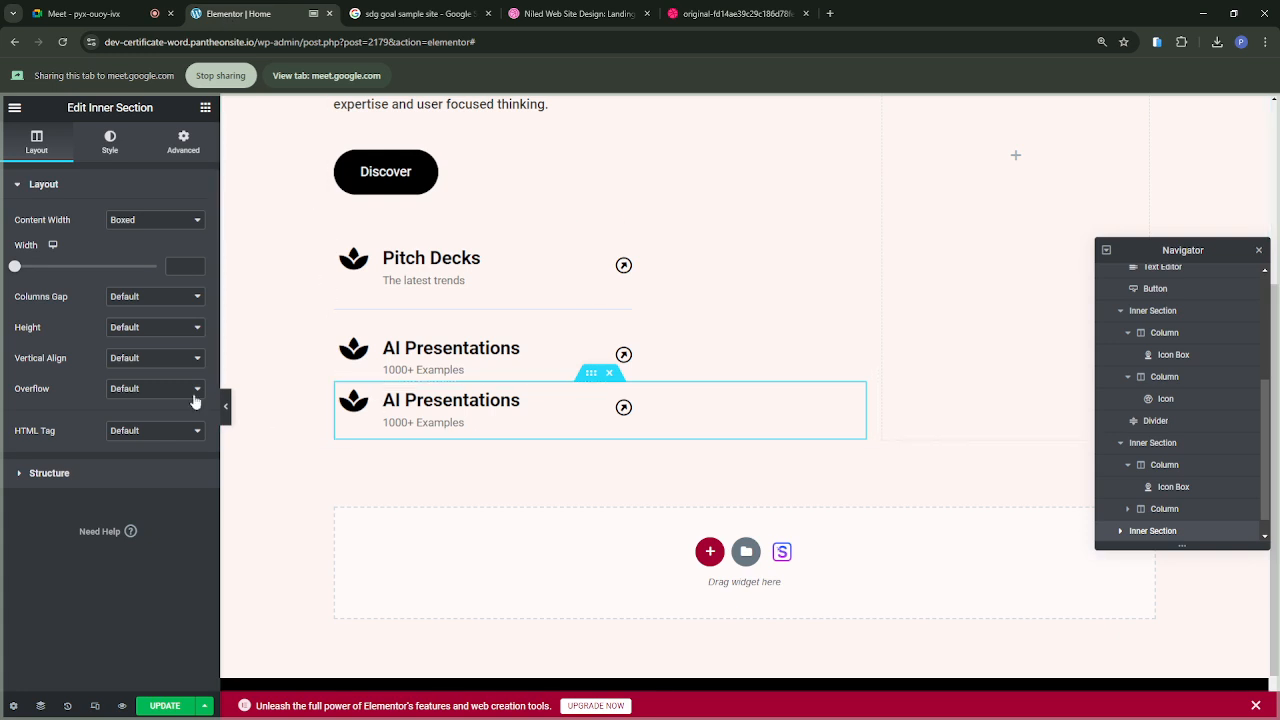
pyautogui.click(425, 400)
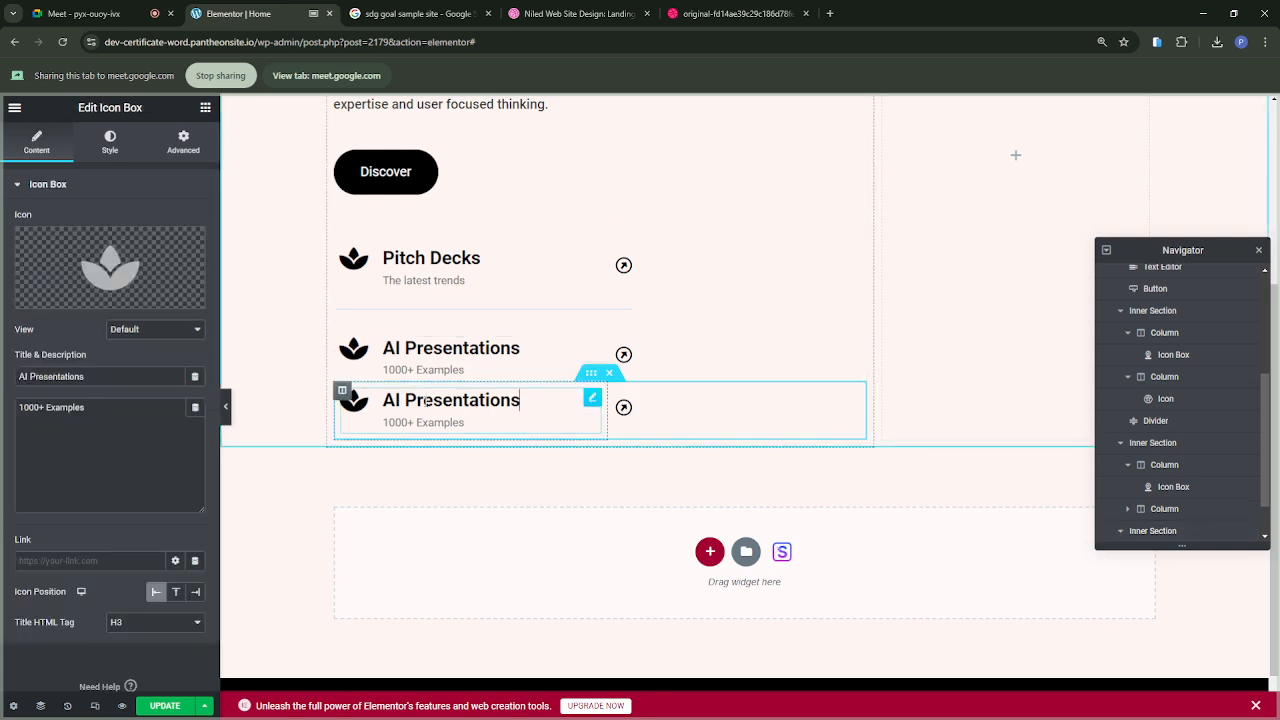
pyautogui.moveTo(94, 379); pyautogui.dragTo(4, 377)
pyautogui.write('Ecomme')
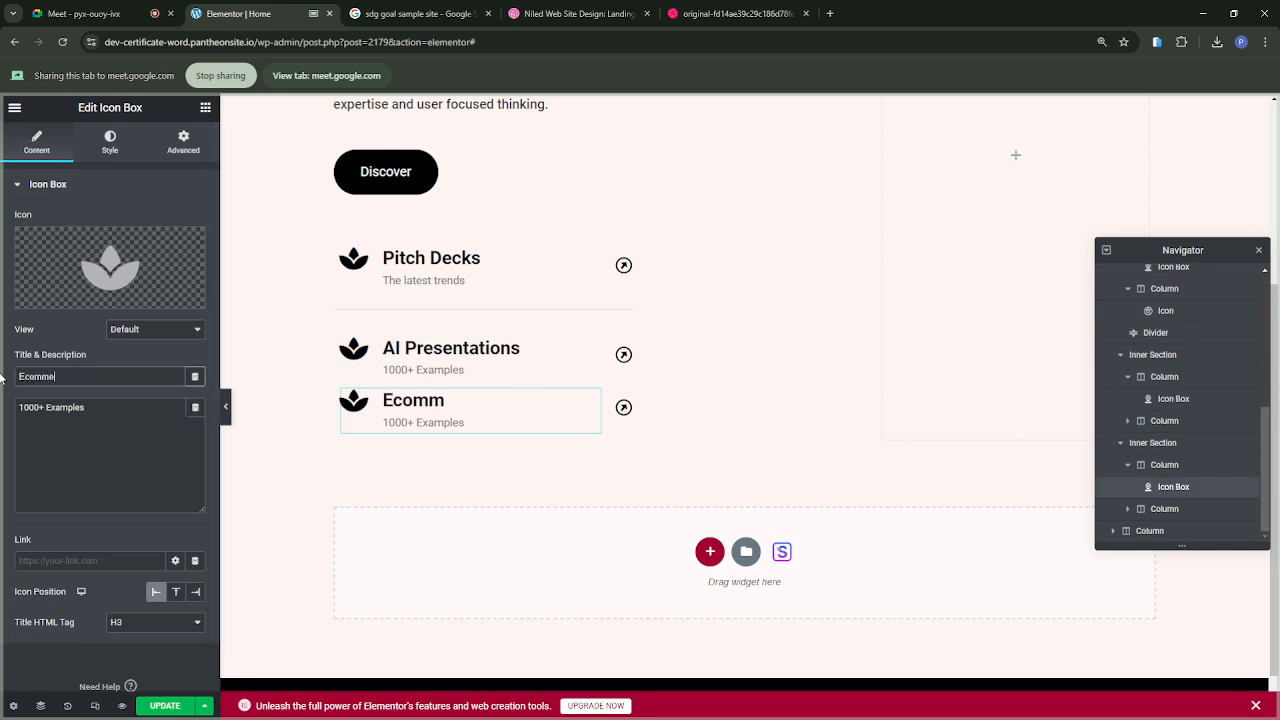
pyautogui.write('rce')
# Step: Check the reference design and change the Ecommerce icon box description to "Transforming Ideas into Stellar designs"
pyautogui.click(704, 14)
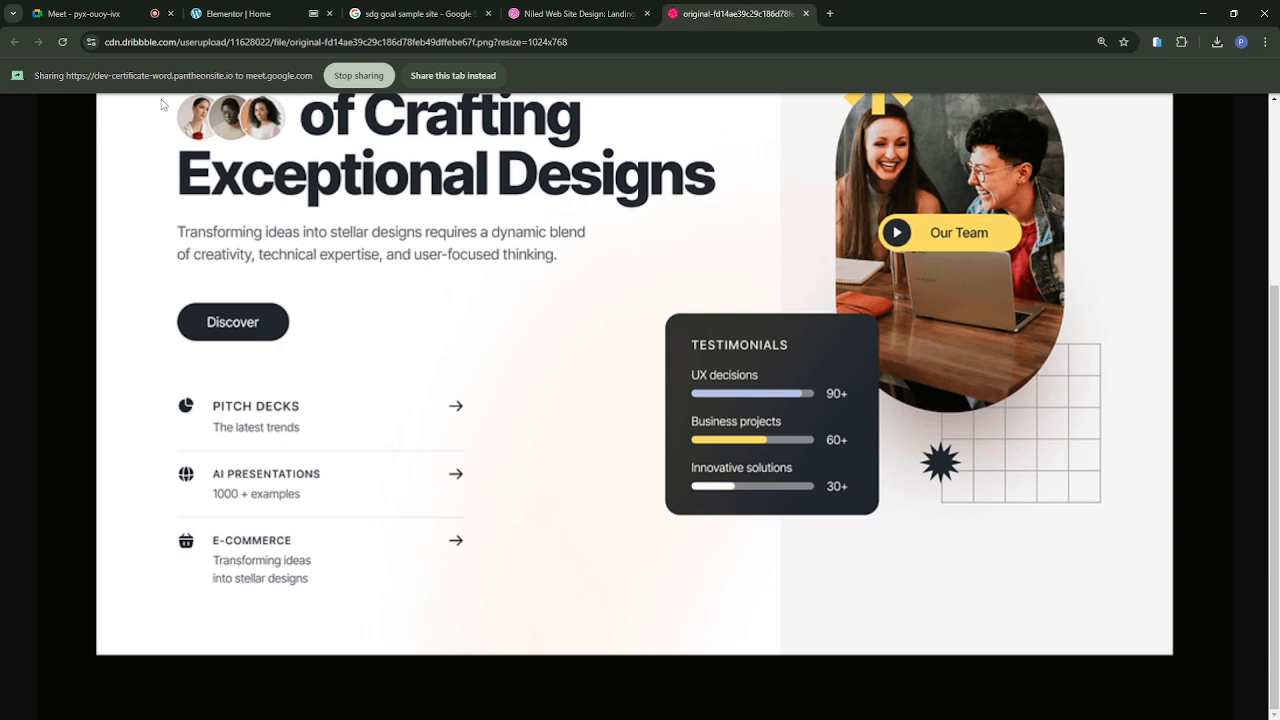
pyautogui.click(232, 16)
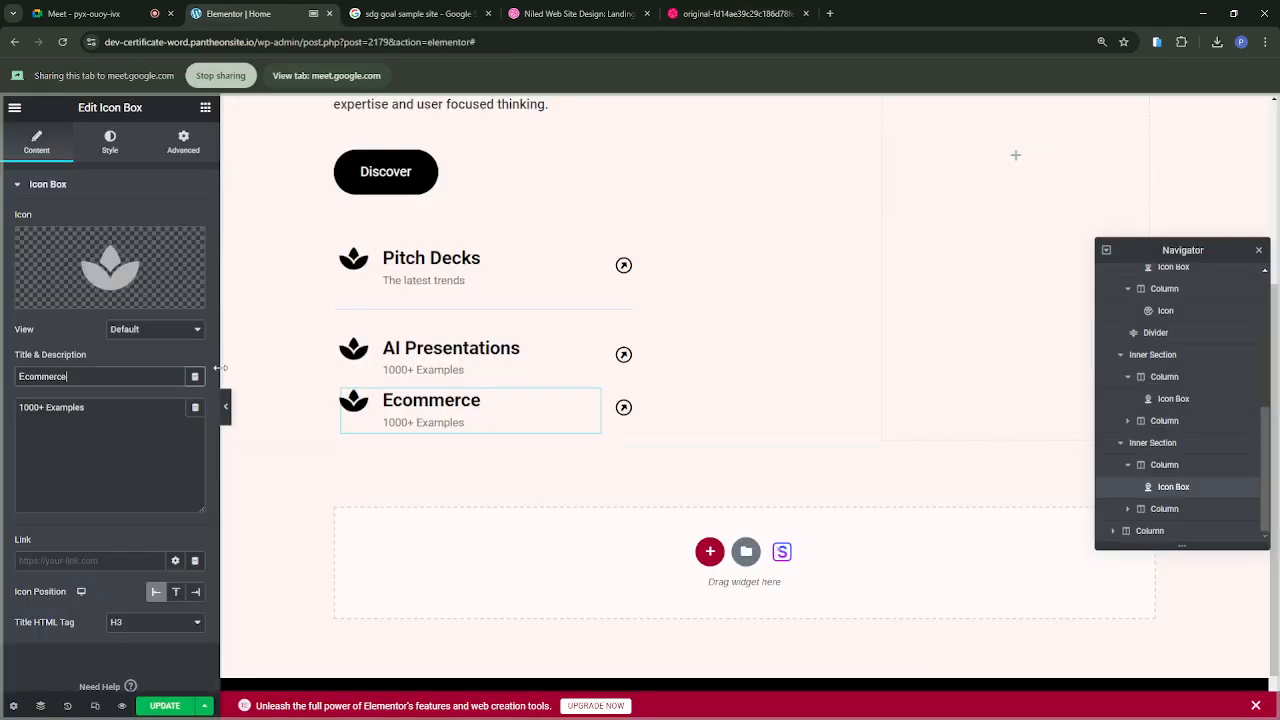
pyautogui.moveTo(89, 410); pyautogui.dragTo(8, 408)
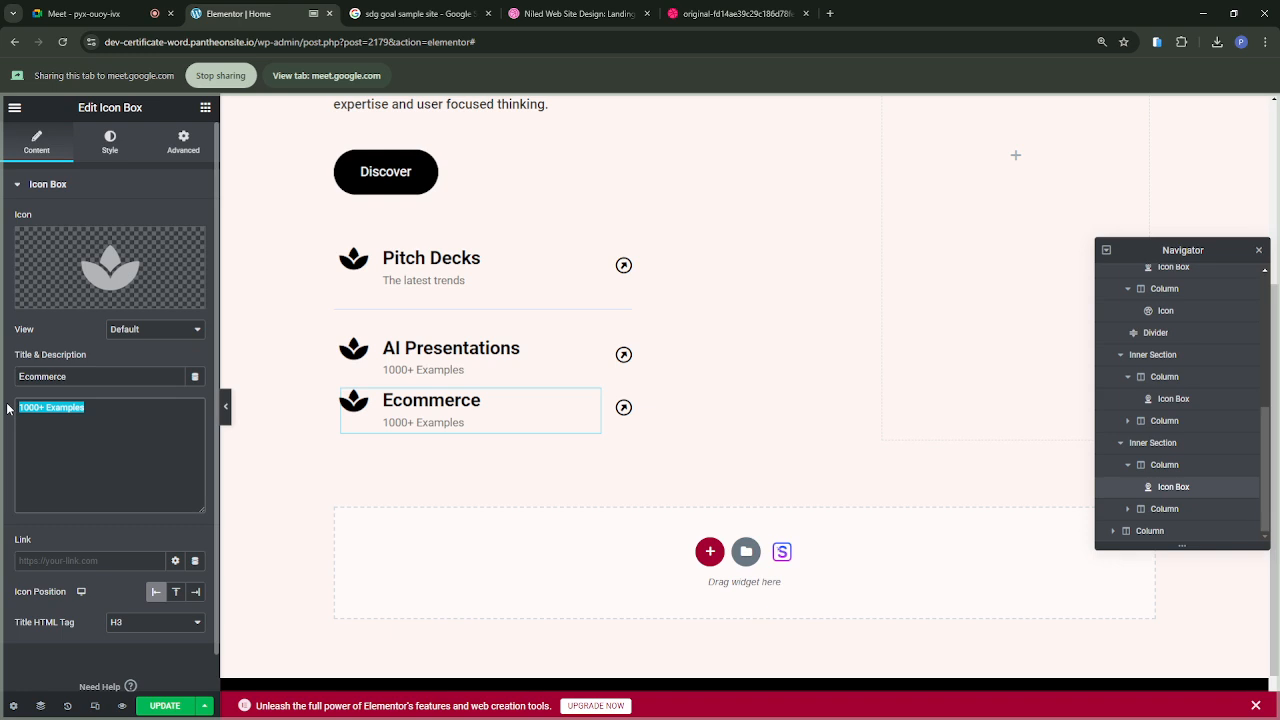
pyautogui.write('Transforming Ideas into Stellar designs')
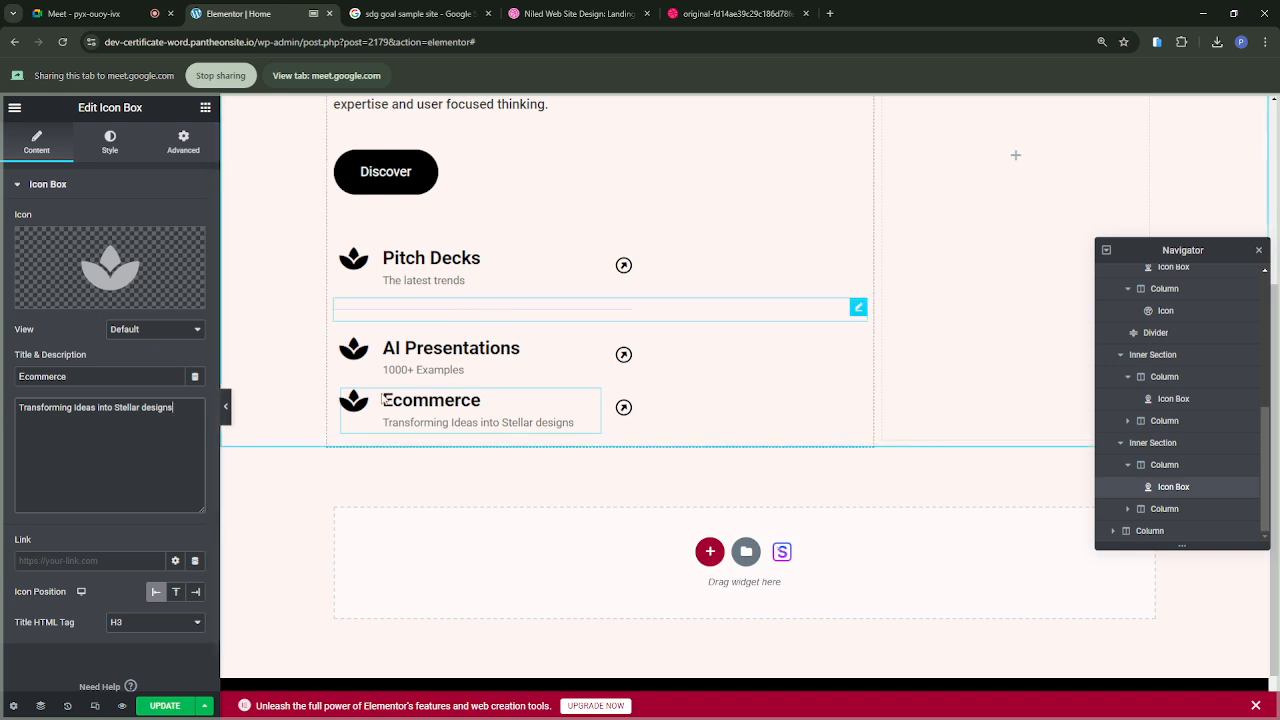
# Step: Duplicate the divider below Pitch Decks and rearrange the sections so the AI Presentations row sits between the two dividers
pyautogui.rightClick(581, 315)
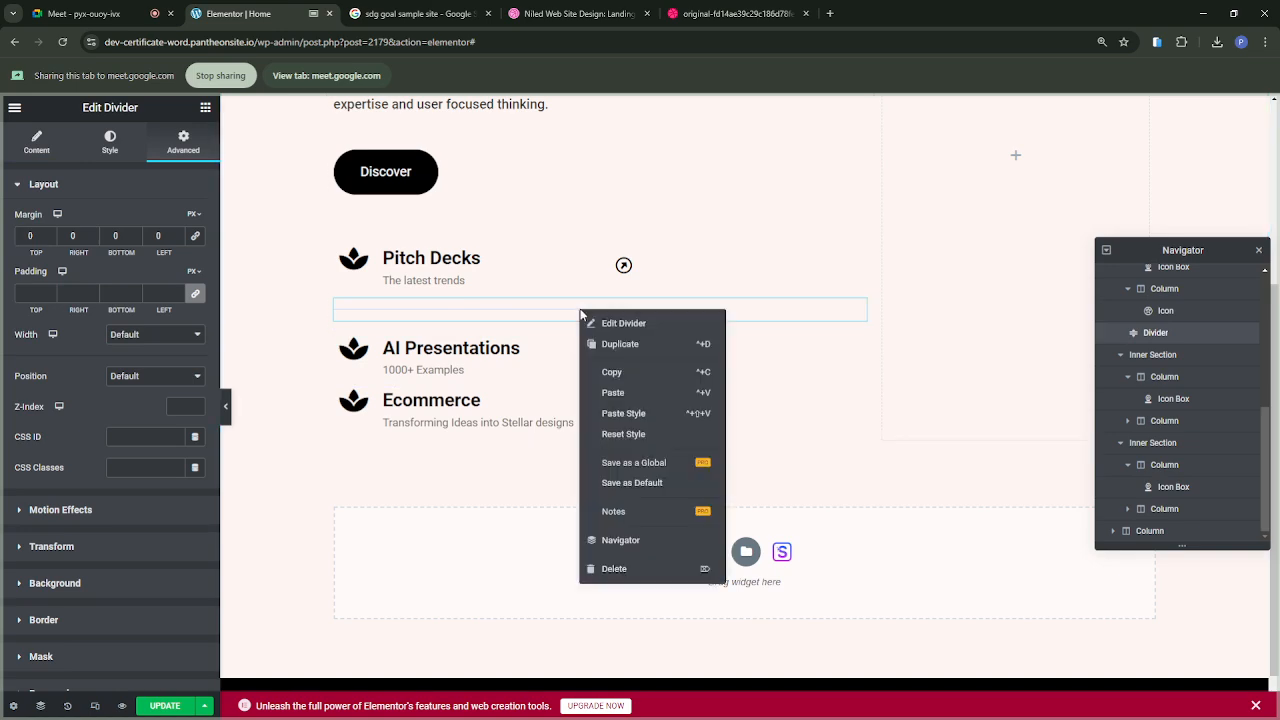
pyautogui.click(628, 344)
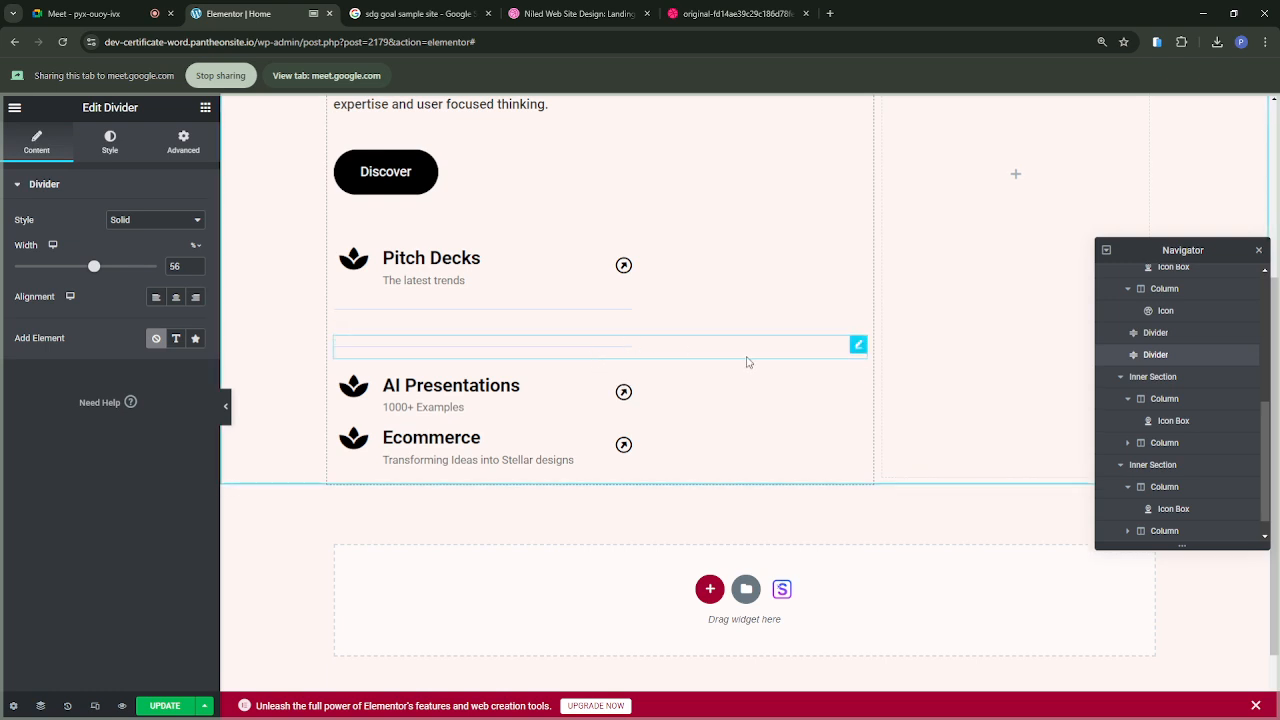
pyautogui.moveTo(738, 345); pyautogui.dragTo(585, 323)
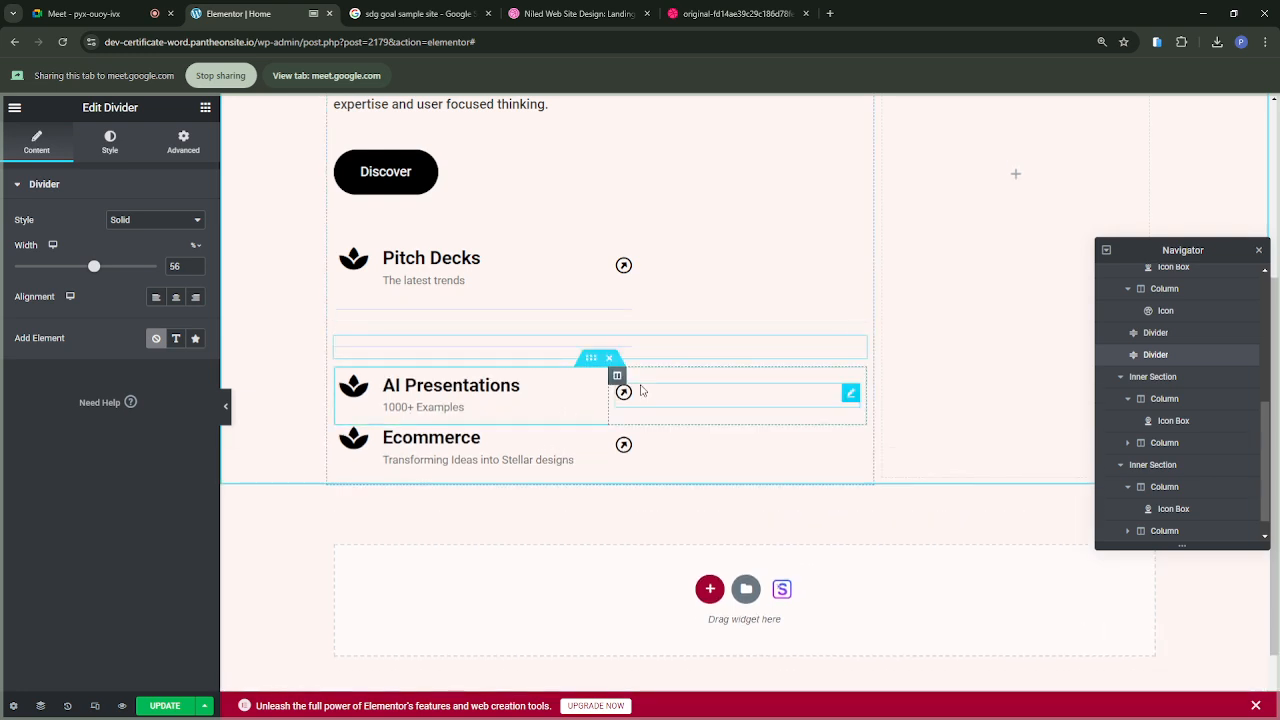
pyautogui.moveTo(591, 363); pyautogui.dragTo(587, 338)
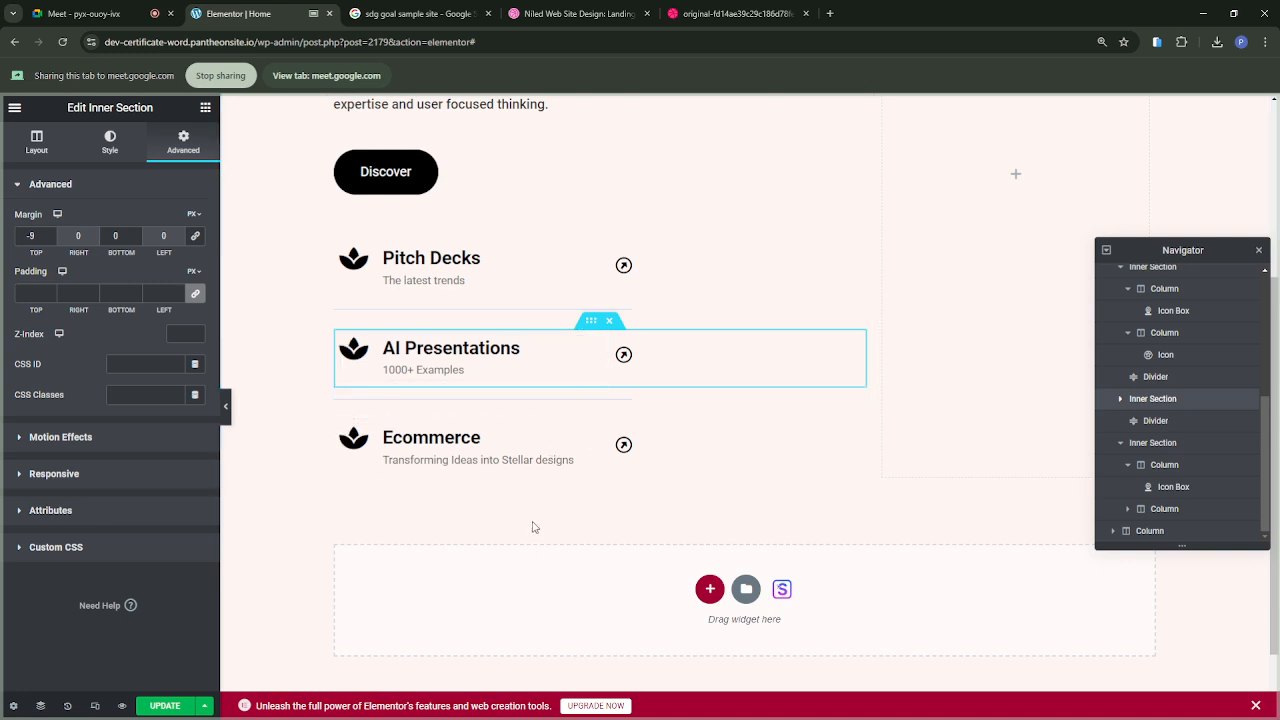
# Step: Preview the page with the editing panel hidden and examine the heading, Discover button and three icon rows, restoring the panel at the end
pyautogui.scroll(1, 535, 527)
pyautogui.scroll(-1, 535, 527)
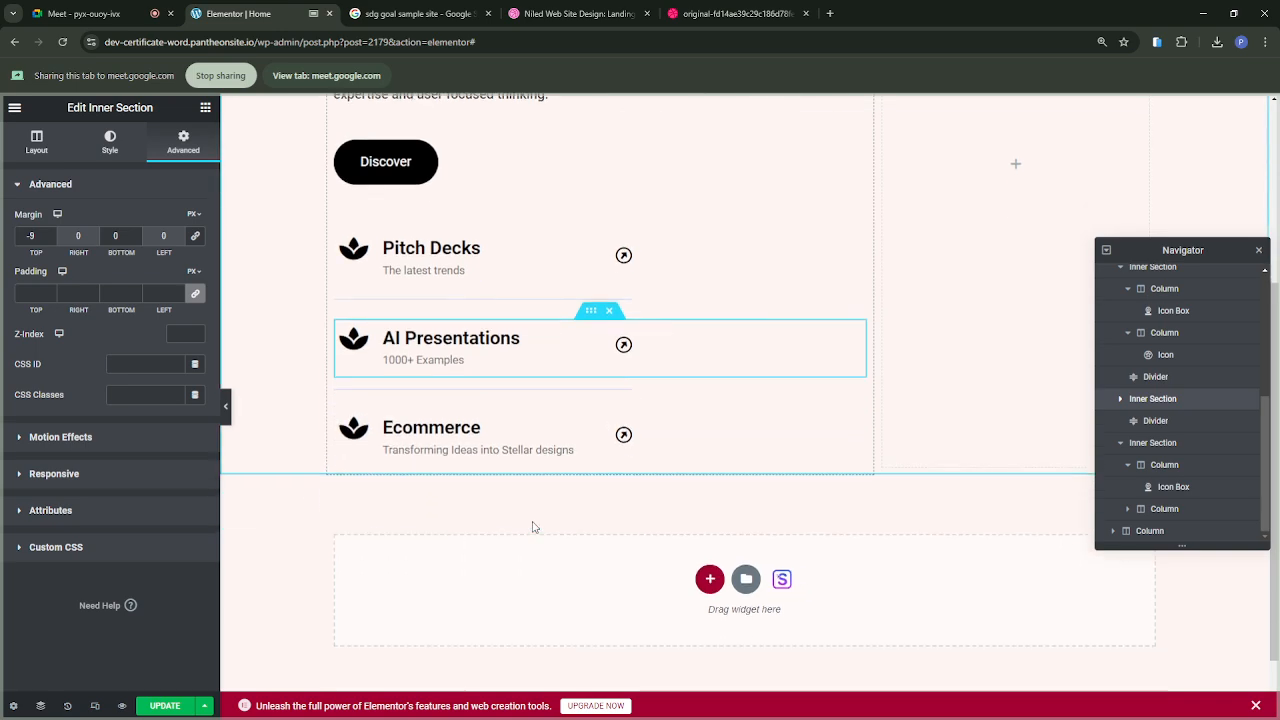
pyautogui.scroll(2, 533, 527)
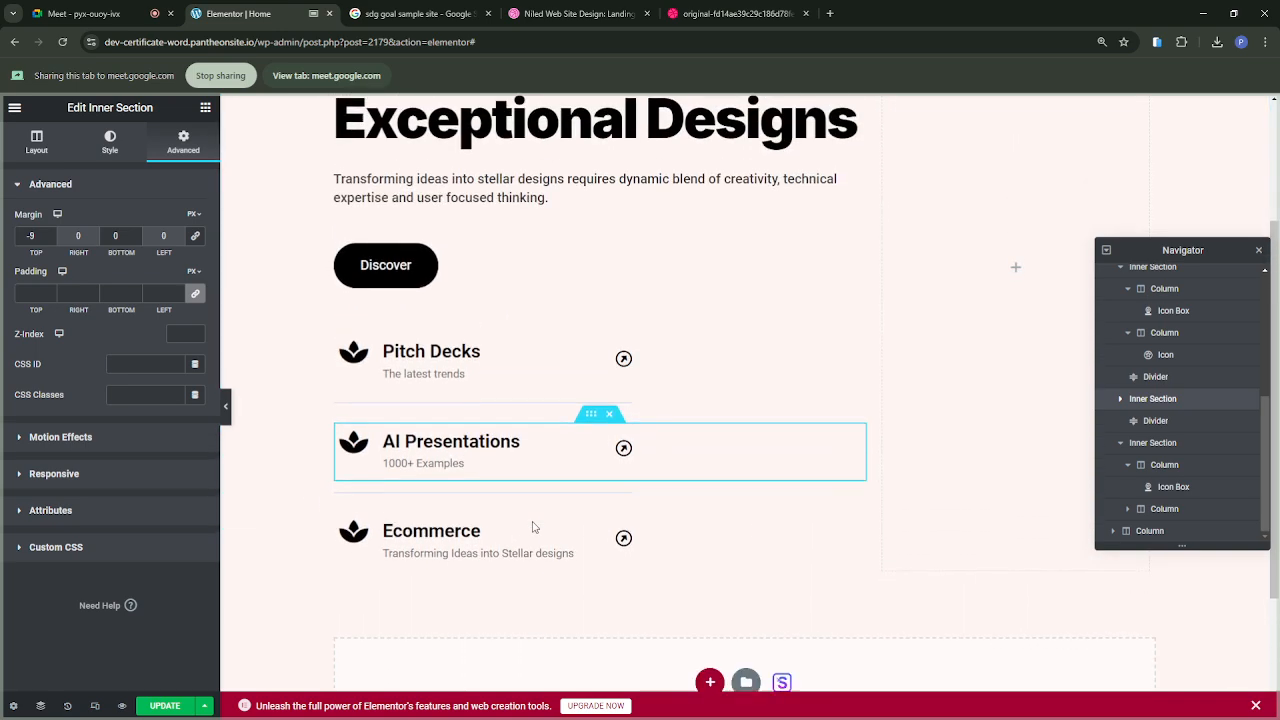
pyautogui.scroll(3, 533, 527)
pyautogui.scroll(-3, 533, 527)
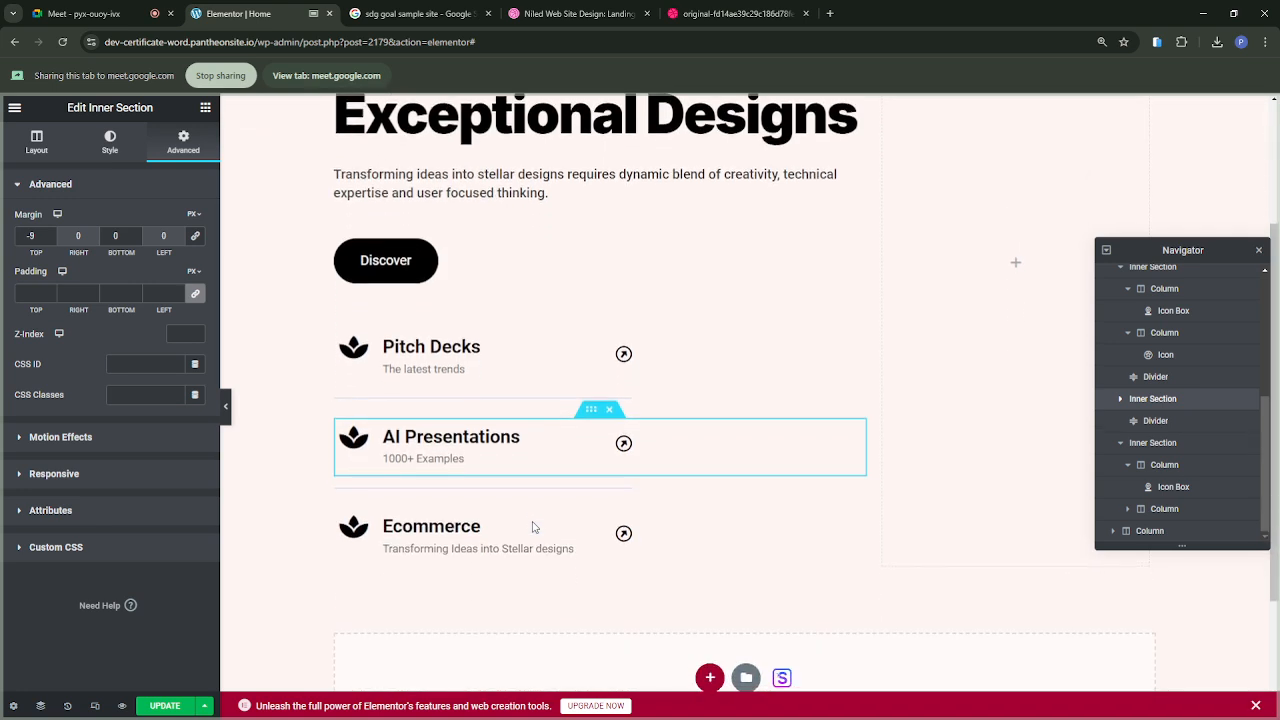
pyautogui.scroll(2, 533, 527)
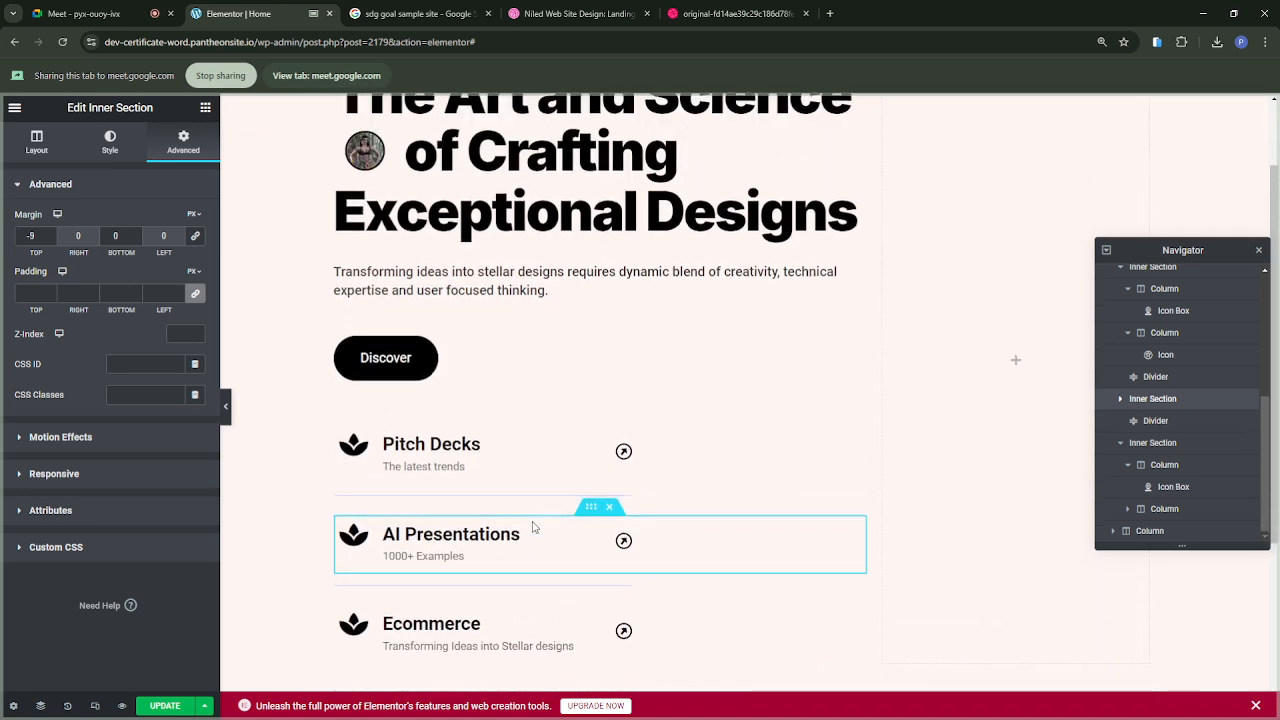
pyautogui.click(227, 408)
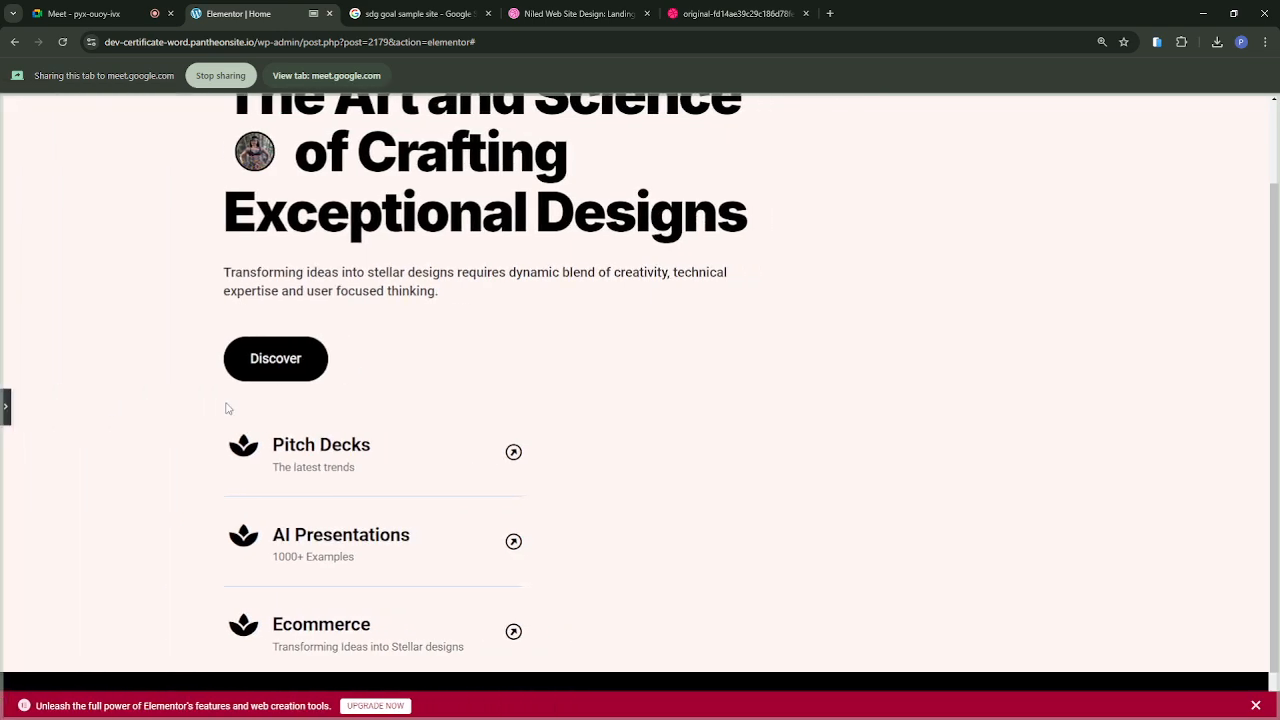
pyautogui.scroll(1, 703, 403)
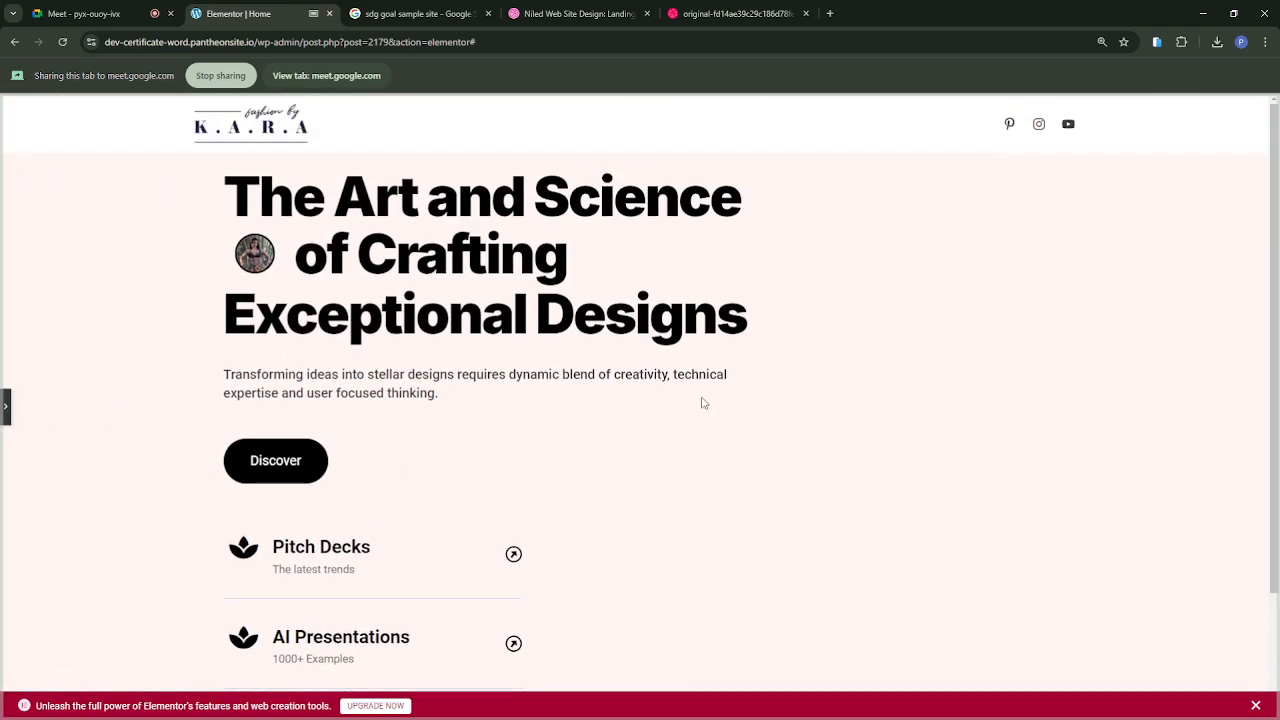
pyautogui.scroll(-2, 703, 403)
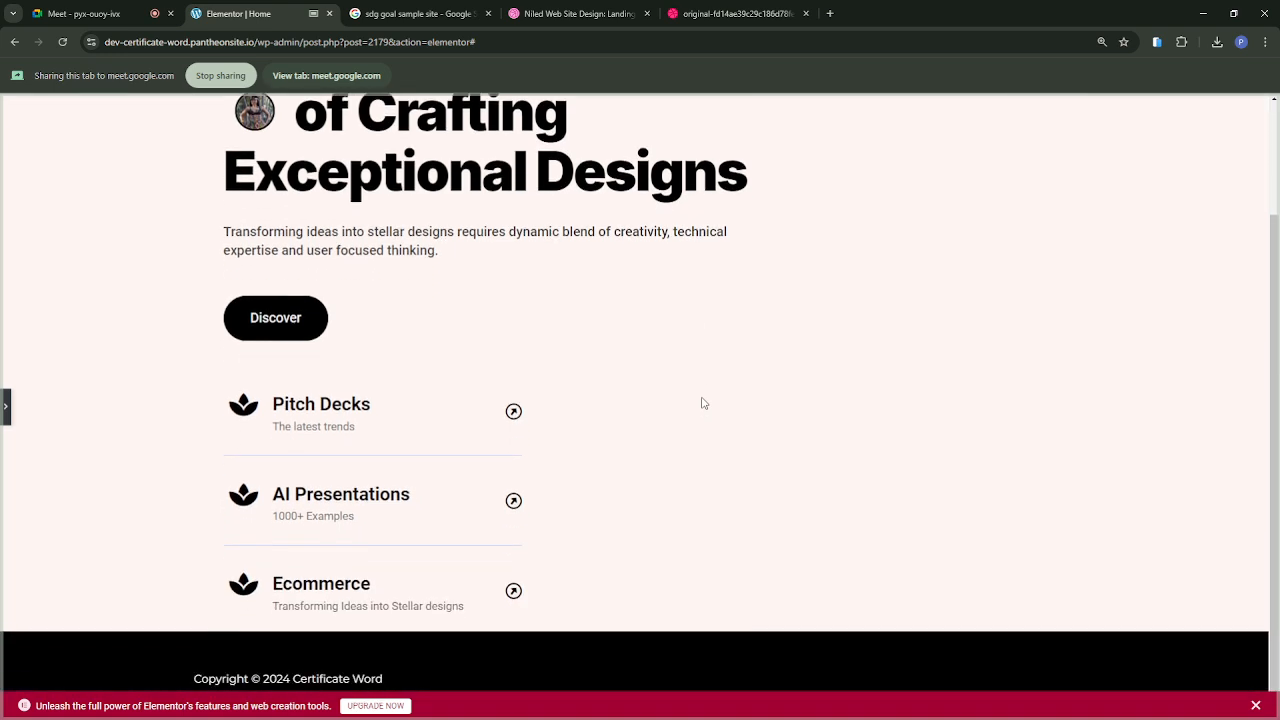
pyautogui.scroll(1, 703, 403)
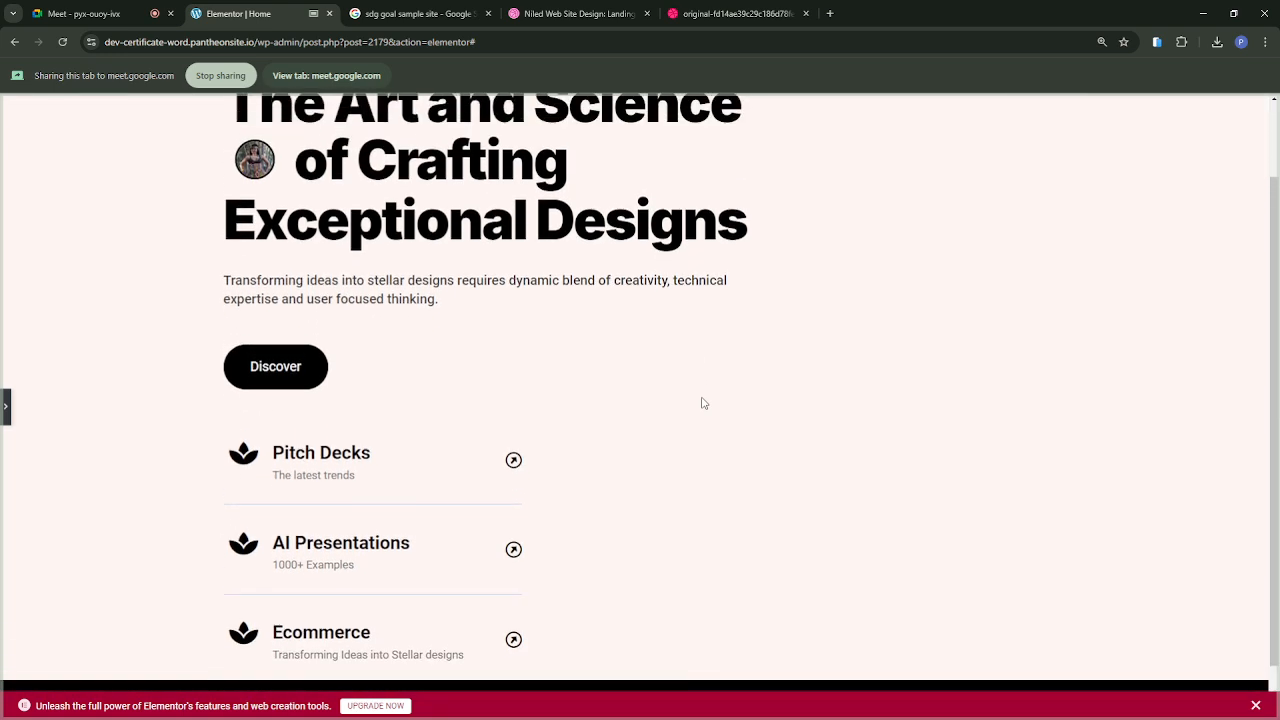
pyautogui.scroll(1, 703, 403)
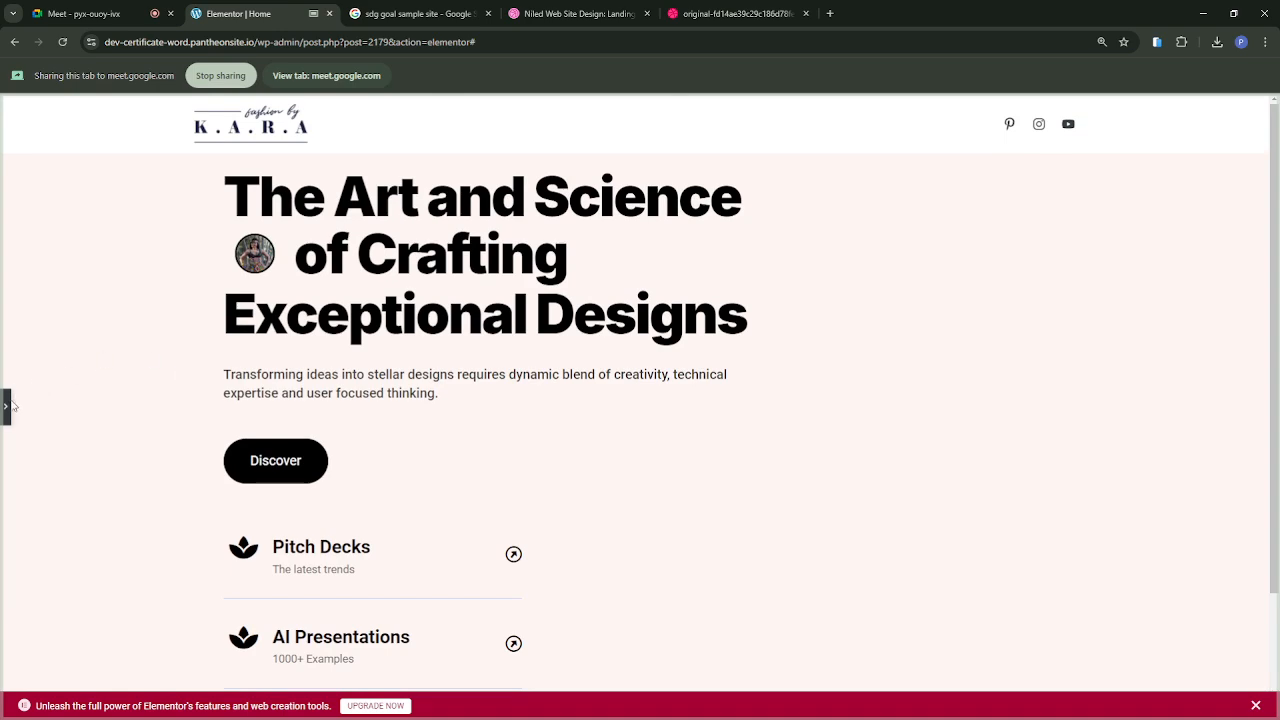
pyautogui.click(8, 408)
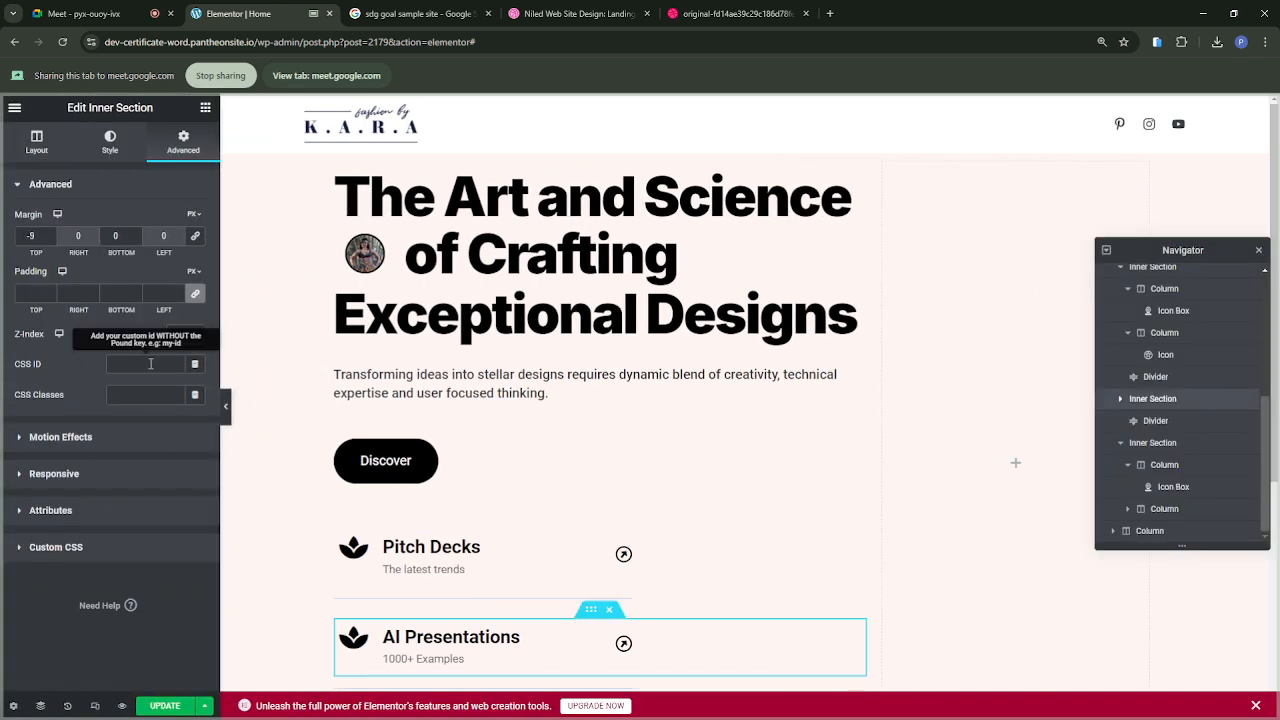
# Step: Close the Navigator and look over the empty second column beside the hero text
pyautogui.click(1258, 250)
pyautogui.scroll(-1, 923, 508)
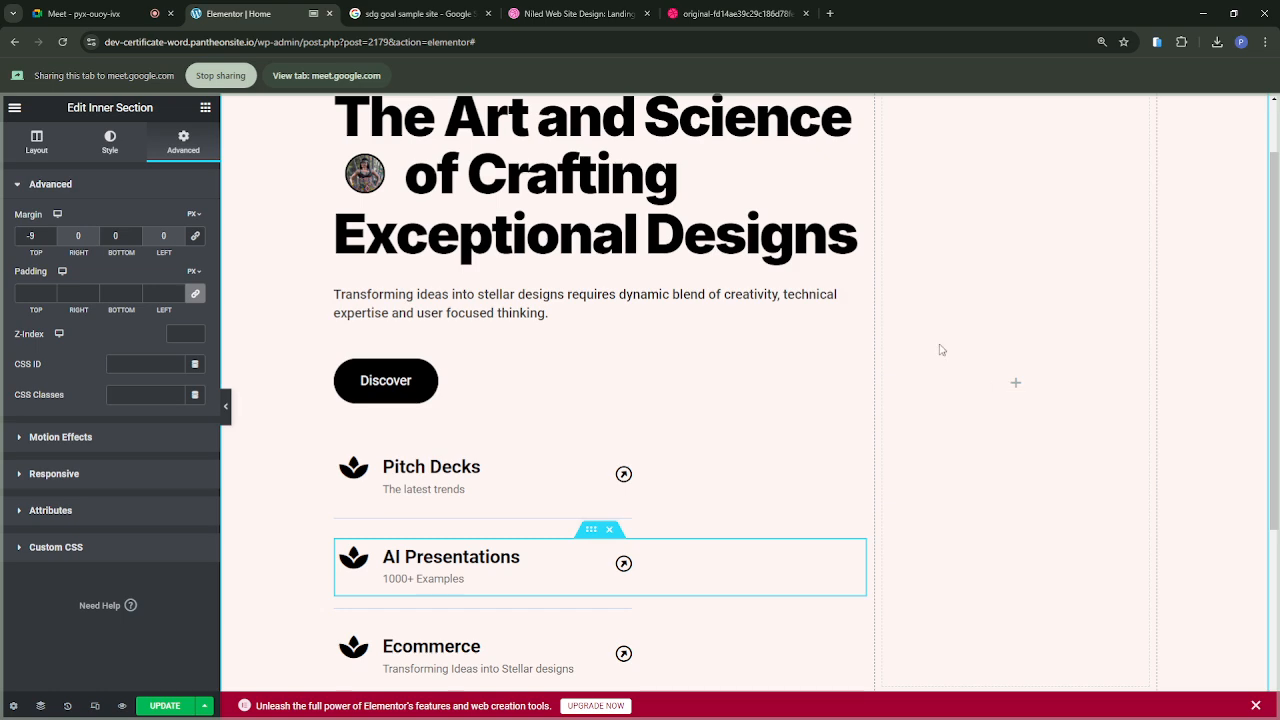
pyautogui.scroll(1, 1008, 310)
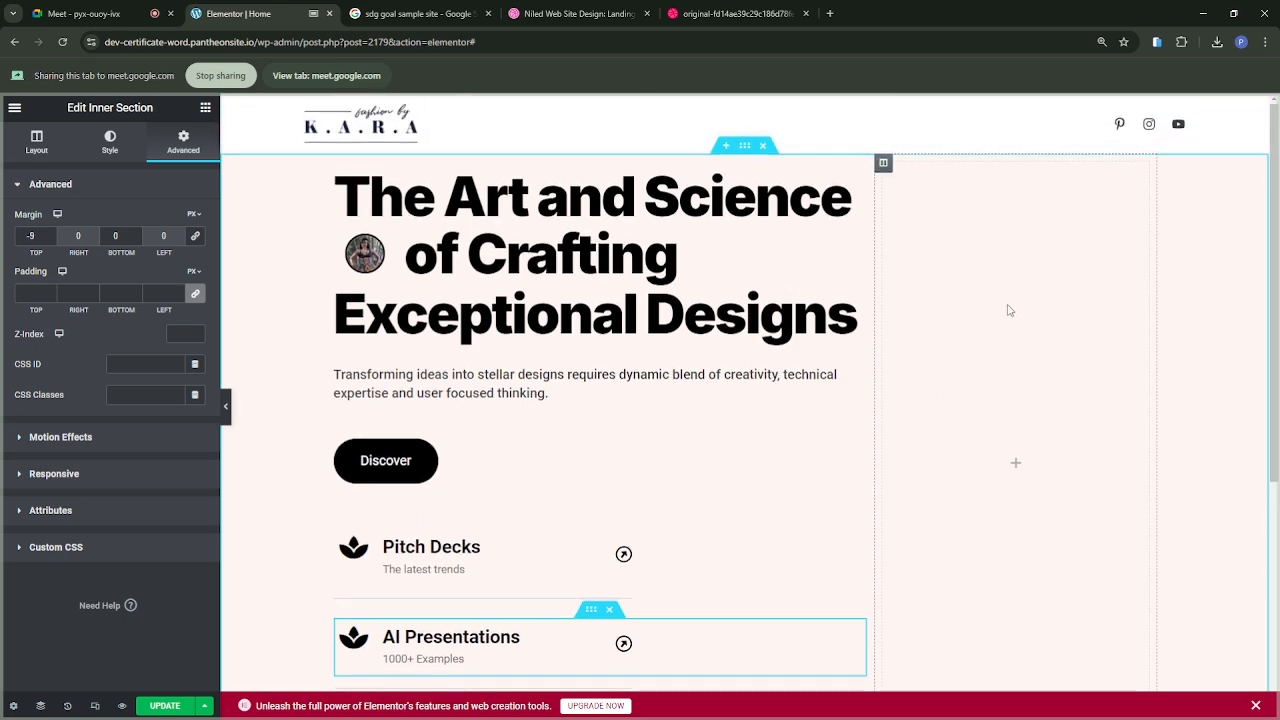
pyautogui.scroll(-3, 1008, 310)
pyautogui.scroll(3, 1008, 310)
# Step: Share the reference design in the call to examine its photo and Testimonials column, and switch the sharing back to the Elementor tab
pyautogui.click(720, 14)
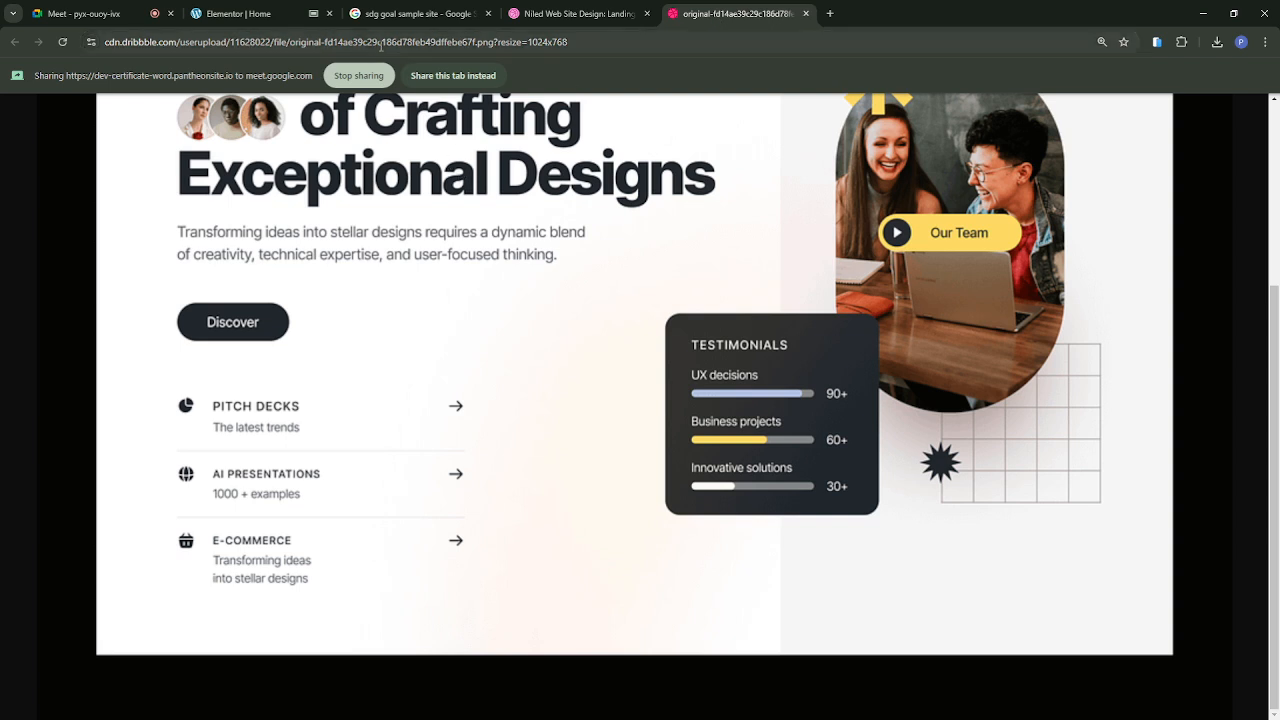
pyautogui.click(470, 77)
pyautogui.scroll(3, 784, 273)
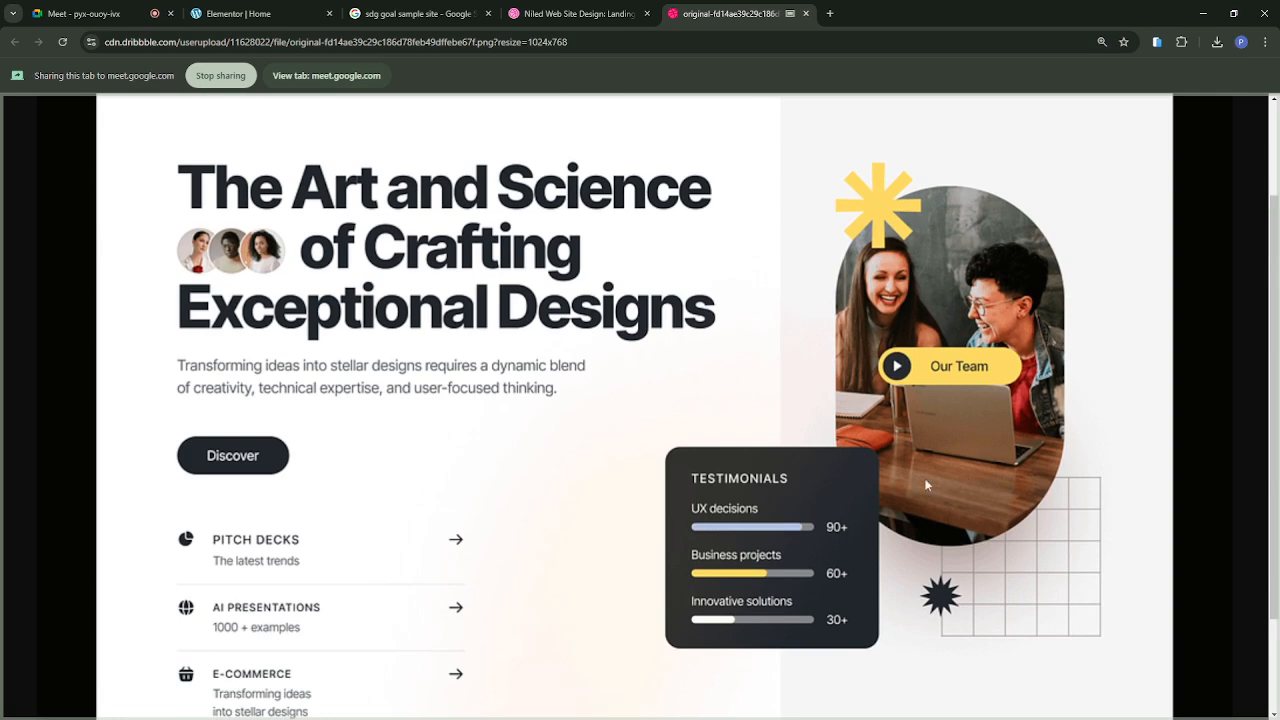
pyautogui.scroll(-1, 957, 507)
pyautogui.scroll(2, 957, 507)
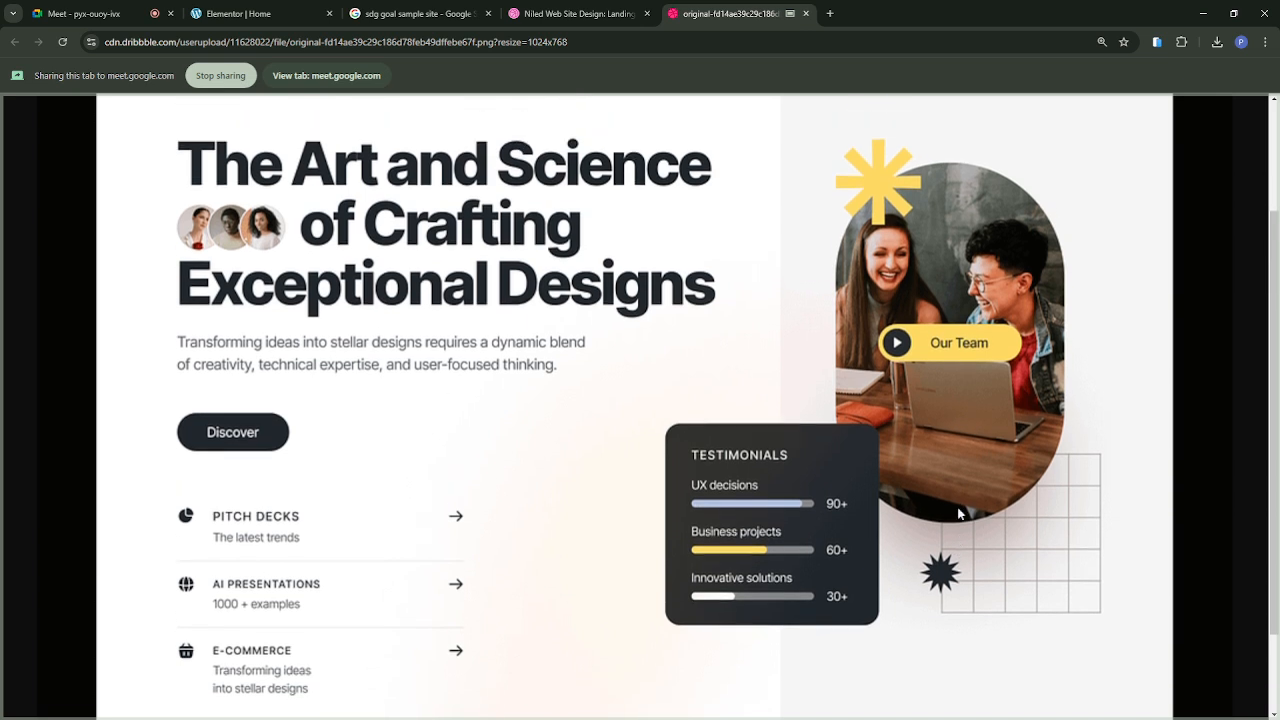
pyautogui.scroll(-2, 957, 507)
pyautogui.scroll(1, 957, 507)
pyautogui.scroll(1, 958, 513)
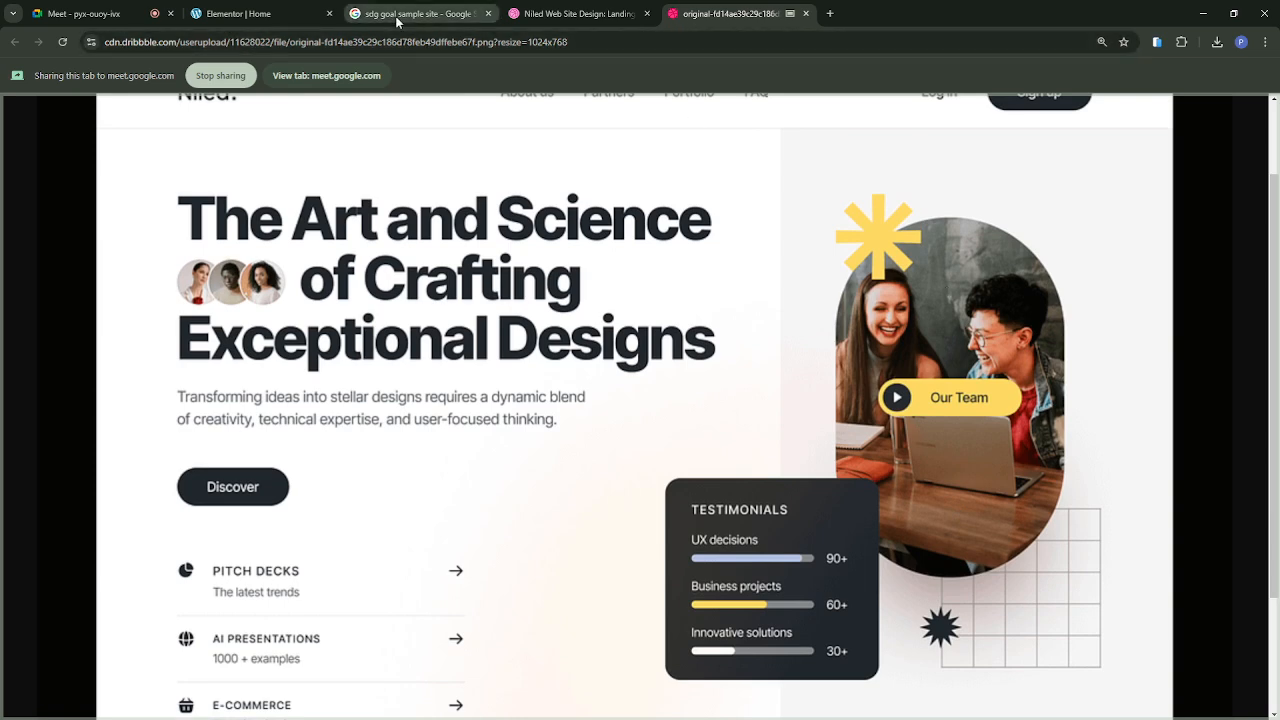
pyautogui.click(274, 18)
pyautogui.click(380, 80)
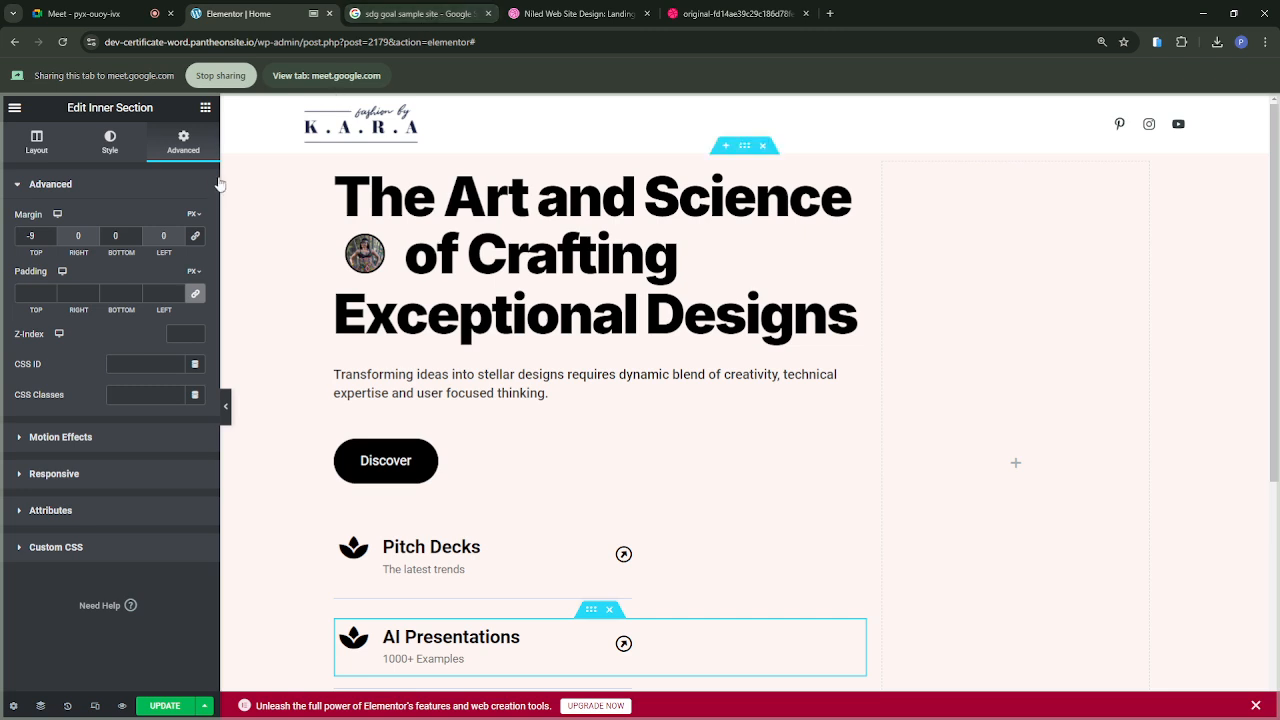
# Step: Open the style settings of the empty second hero column and set its background type to Classic
pyautogui.scroll(-1, 675, 452)
pyautogui.scroll(1, 676, 456)
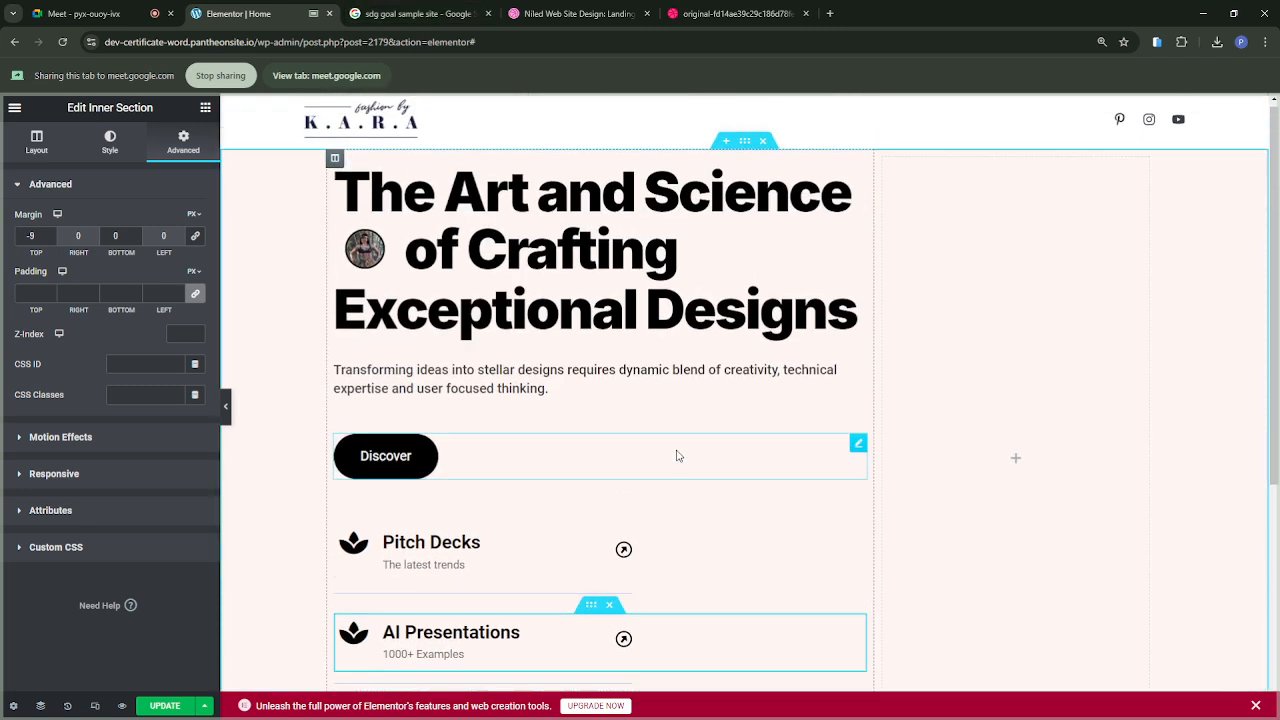
pyautogui.scroll(-2, 968, 345)
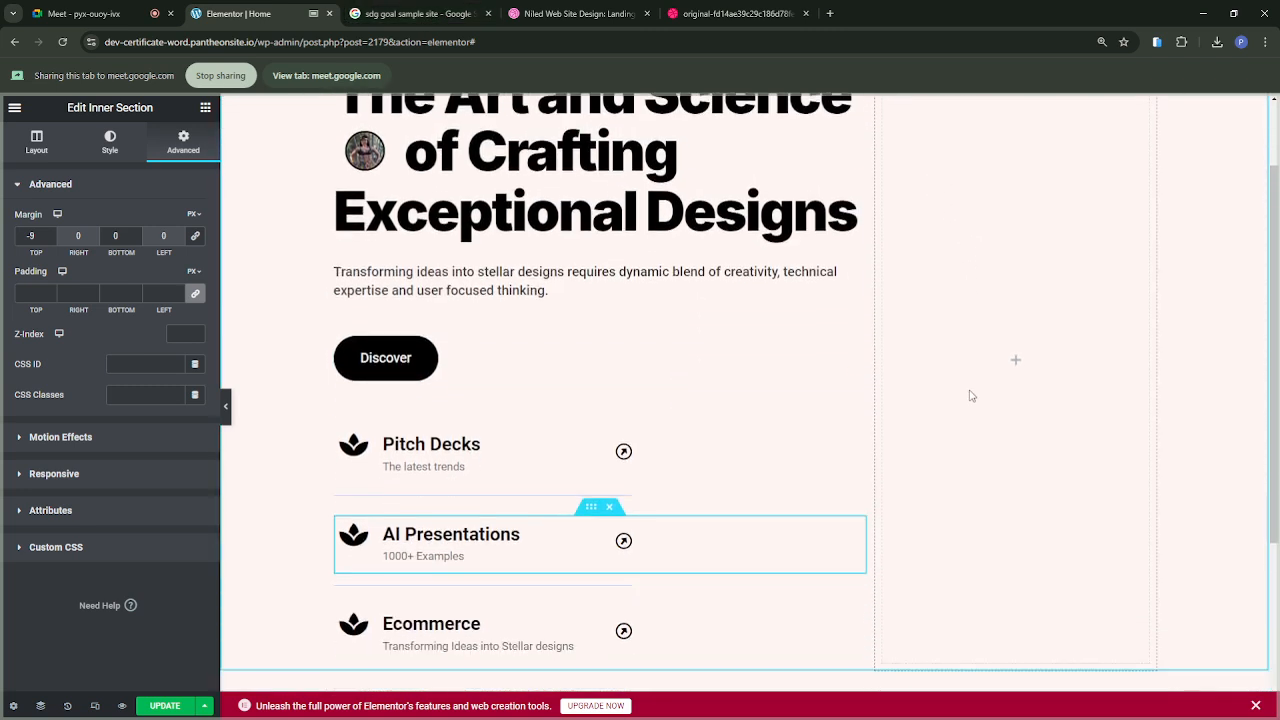
pyautogui.scroll(1, 970, 390)
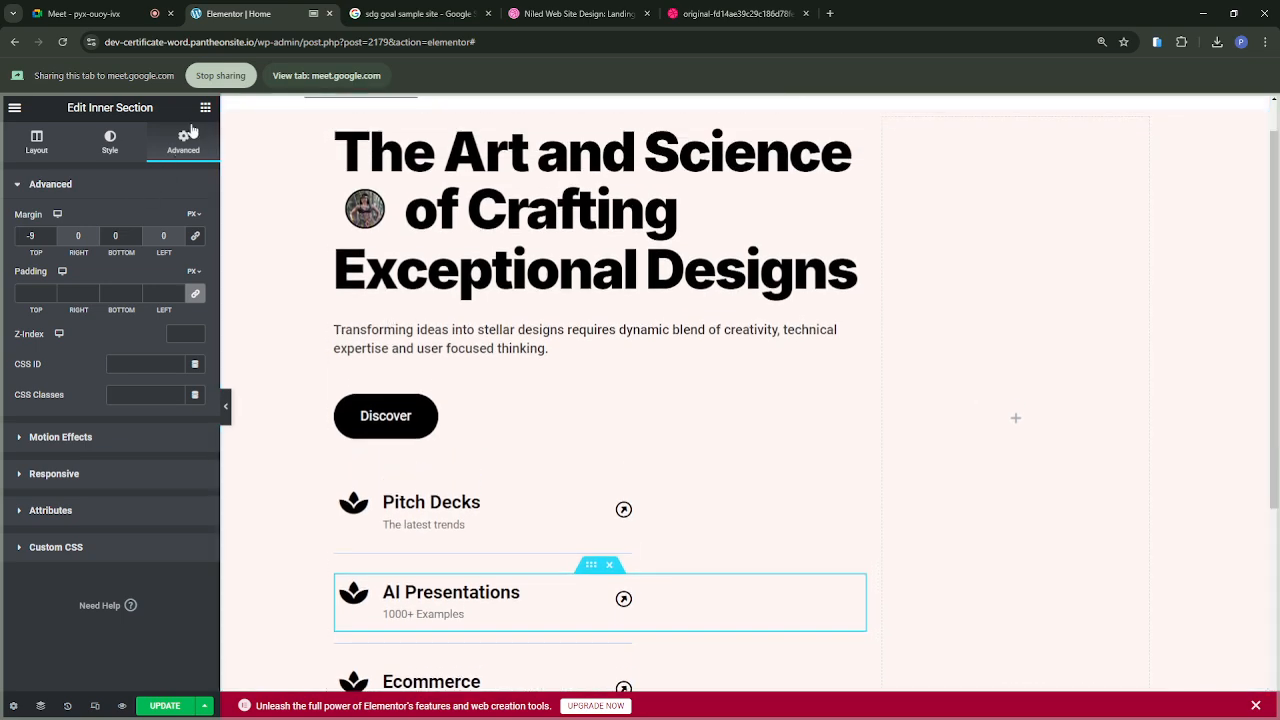
pyautogui.click(205, 108)
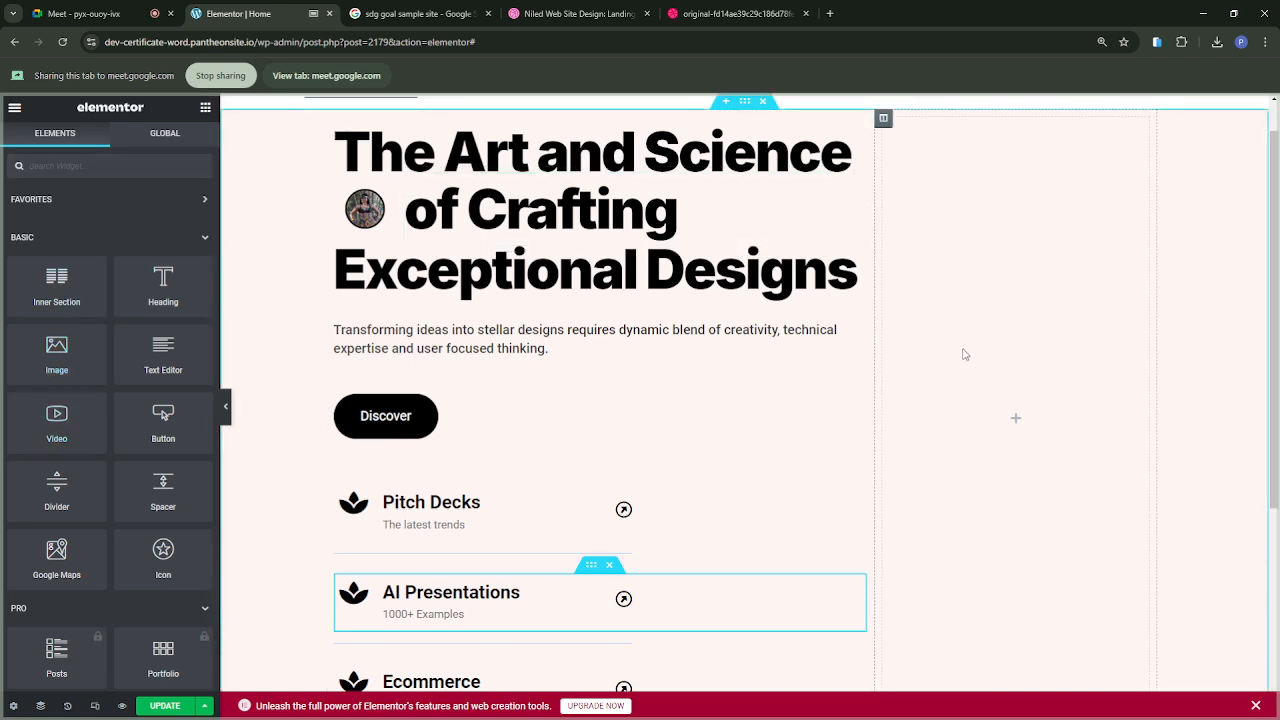
pyautogui.click(883, 119)
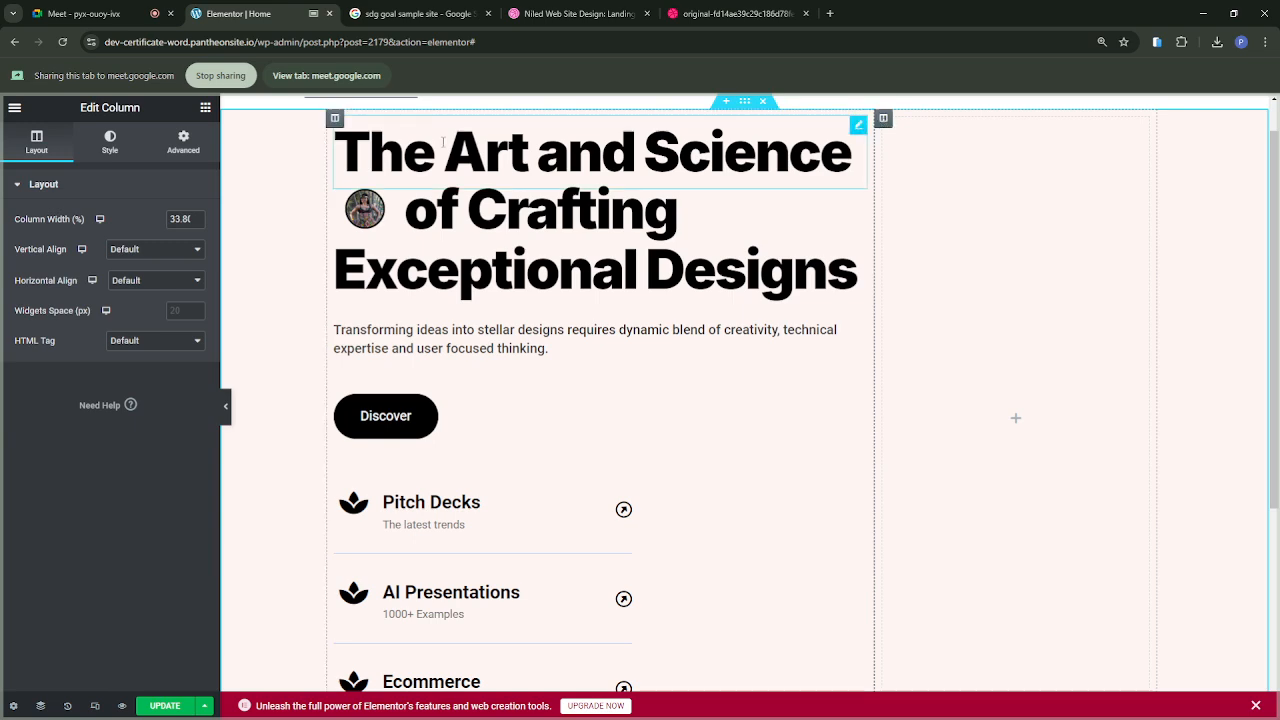
pyautogui.click(112, 150)
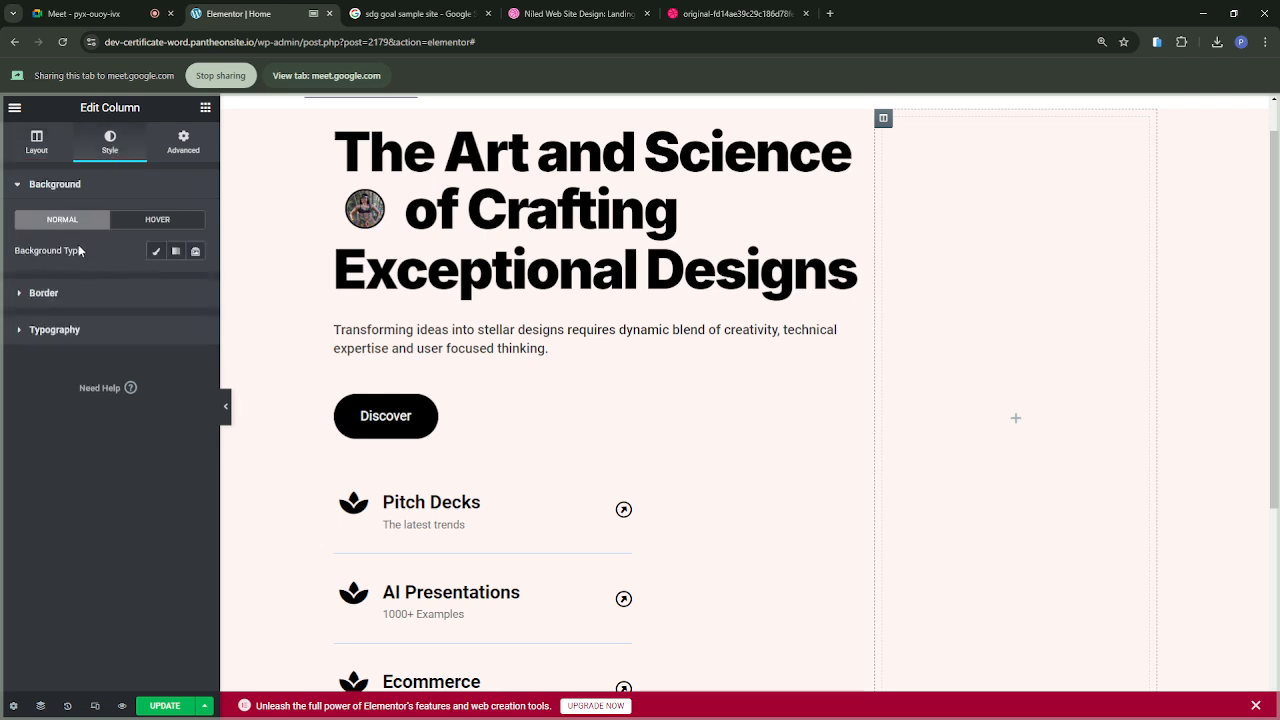
pyautogui.click(156, 253)
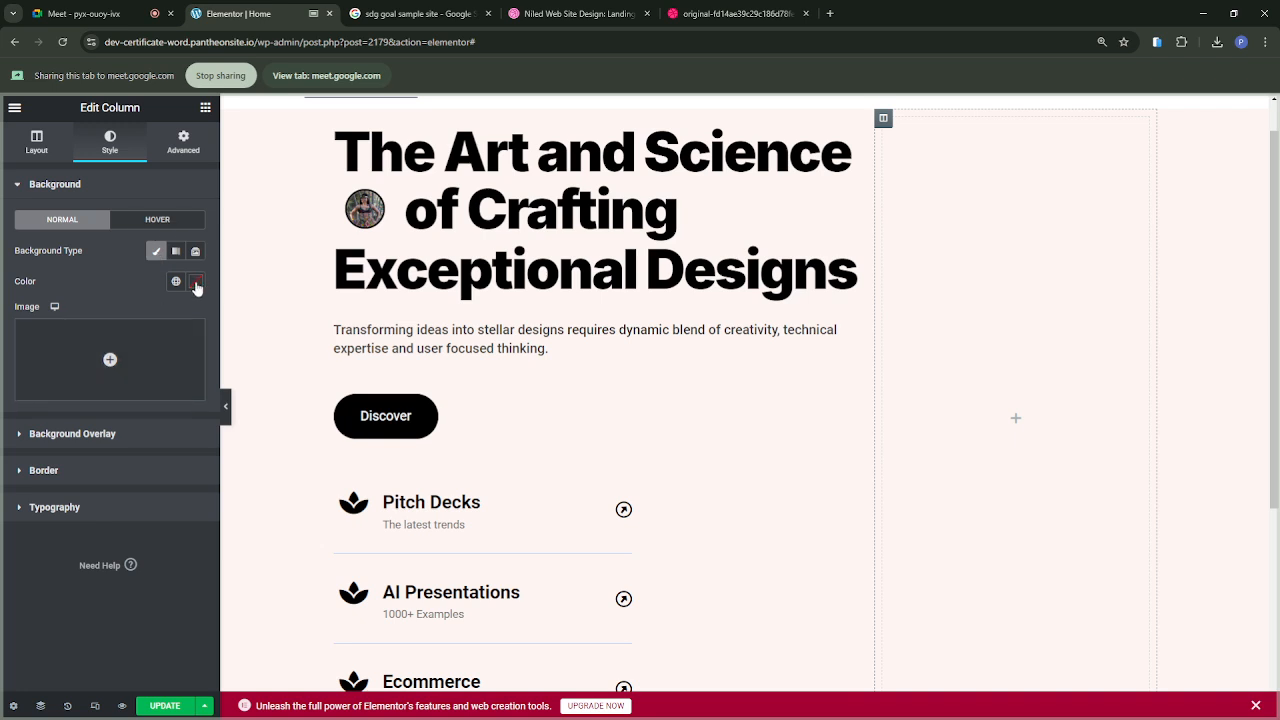
# Step: Insert the group photo pexels-rdne-6192558-scaled.jpg from the Media Library as the second column's background image
pyautogui.click(115, 358)
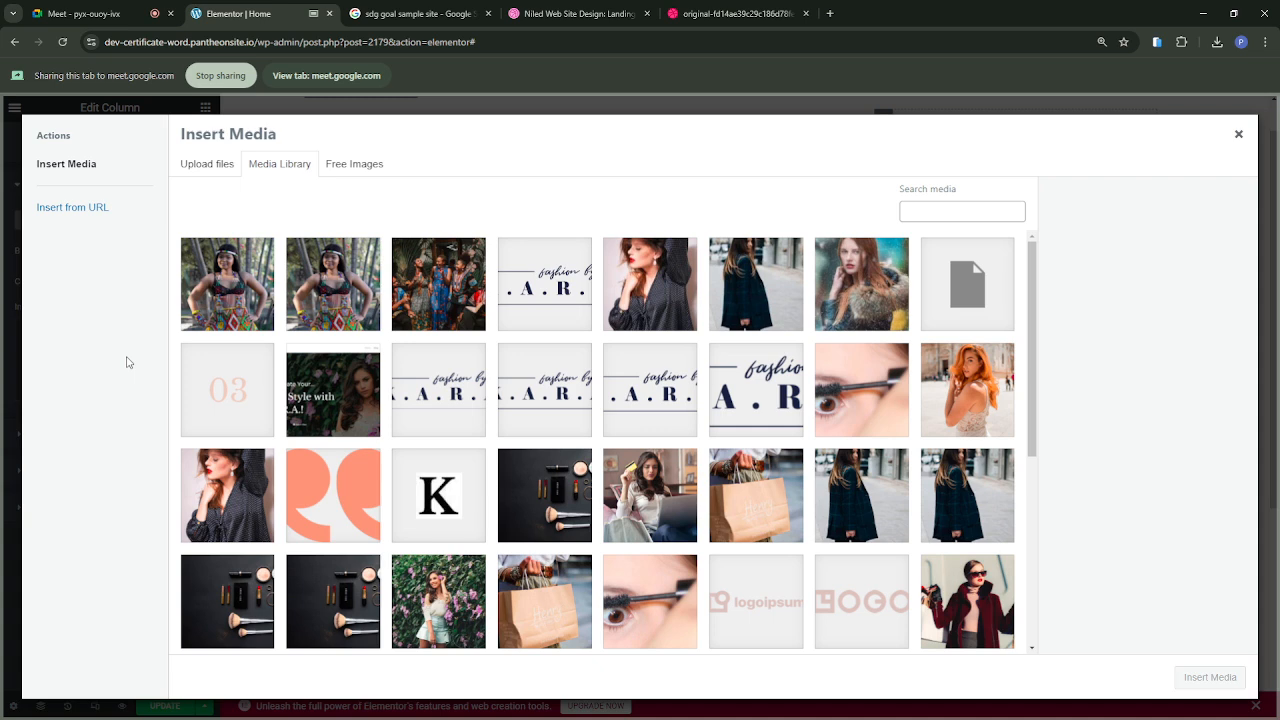
pyautogui.click(212, 306)
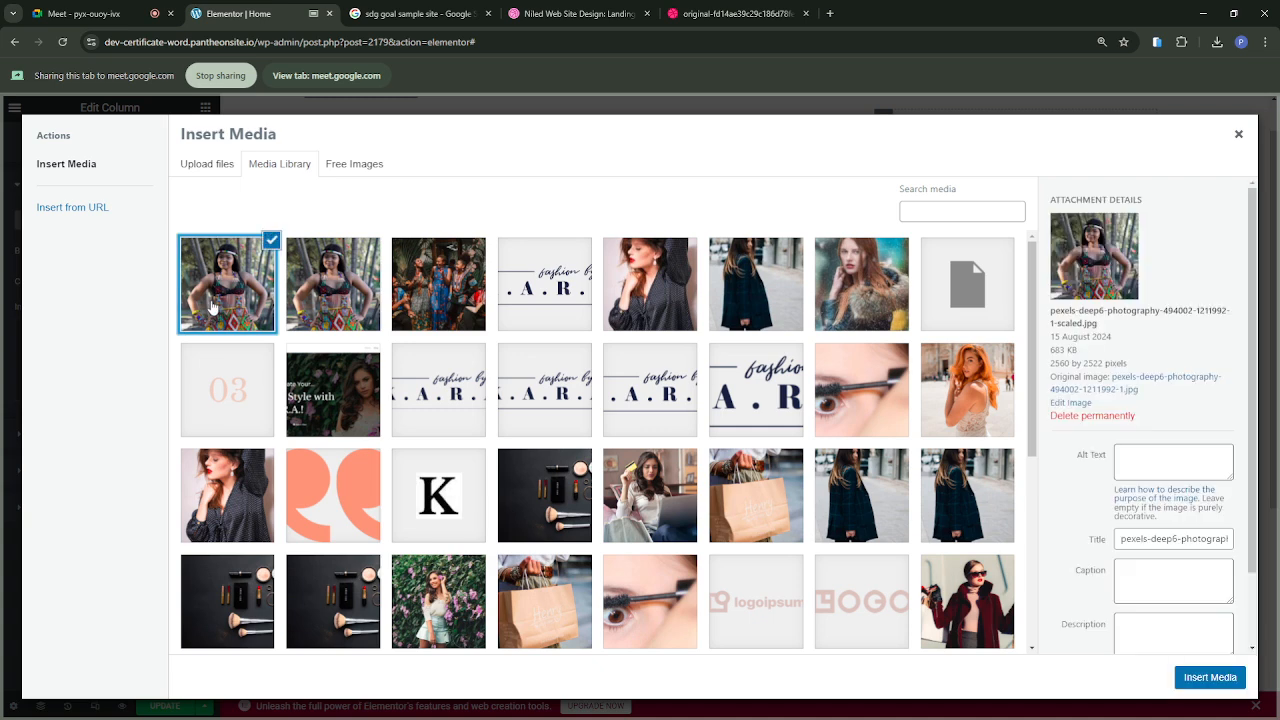
pyautogui.click(418, 291)
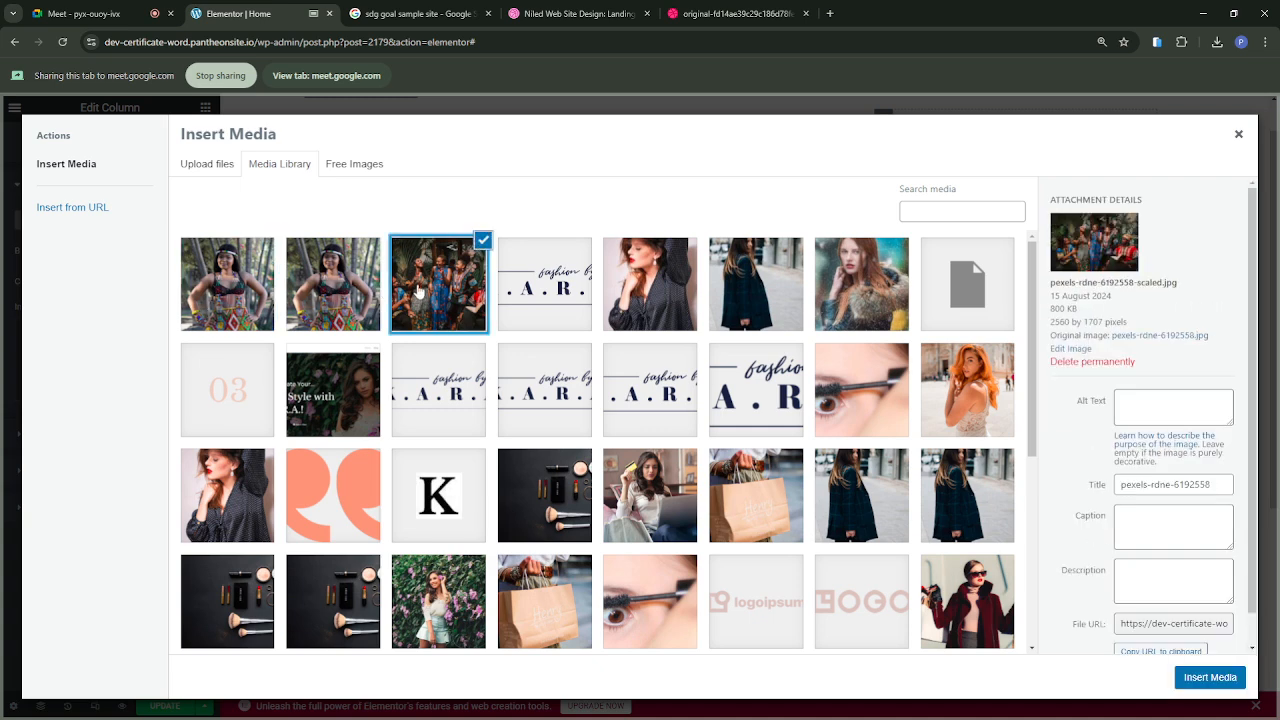
pyautogui.click(1206, 676)
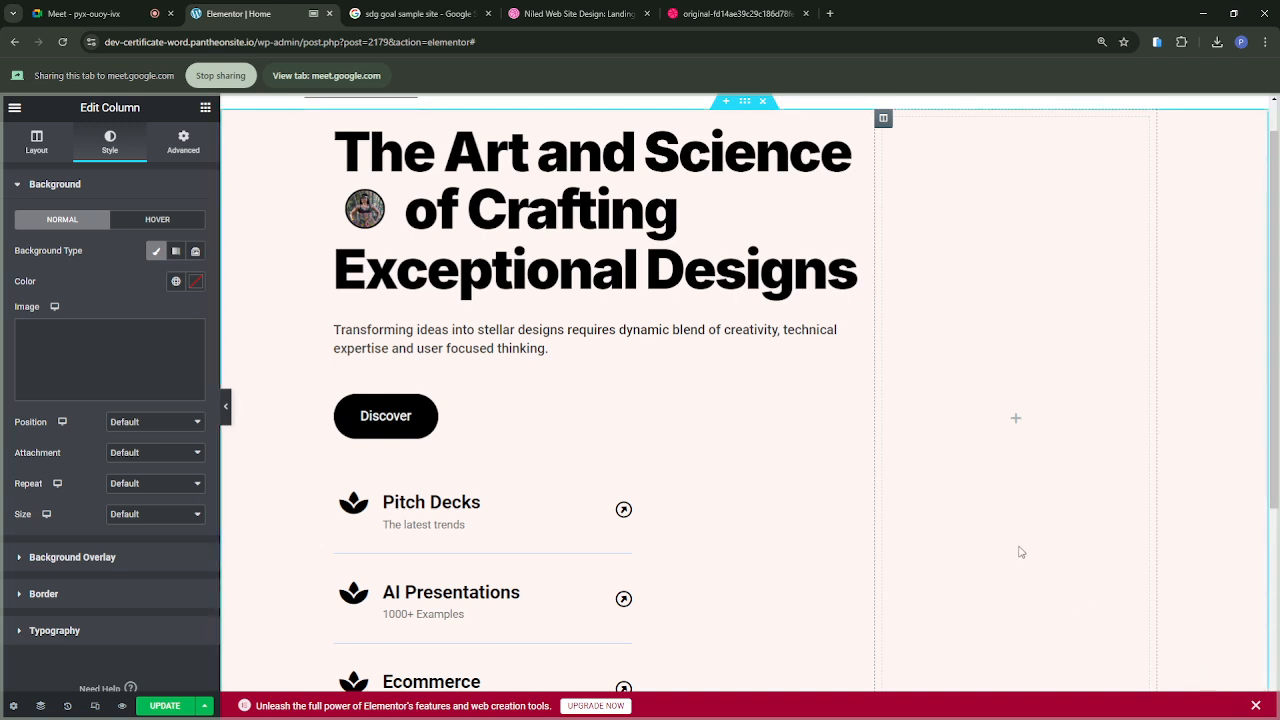
# Step: Examine how the background photo fills the second column along its full height
pyautogui.scroll(-1, 967, 527)
pyautogui.scroll(-2, 967, 527)
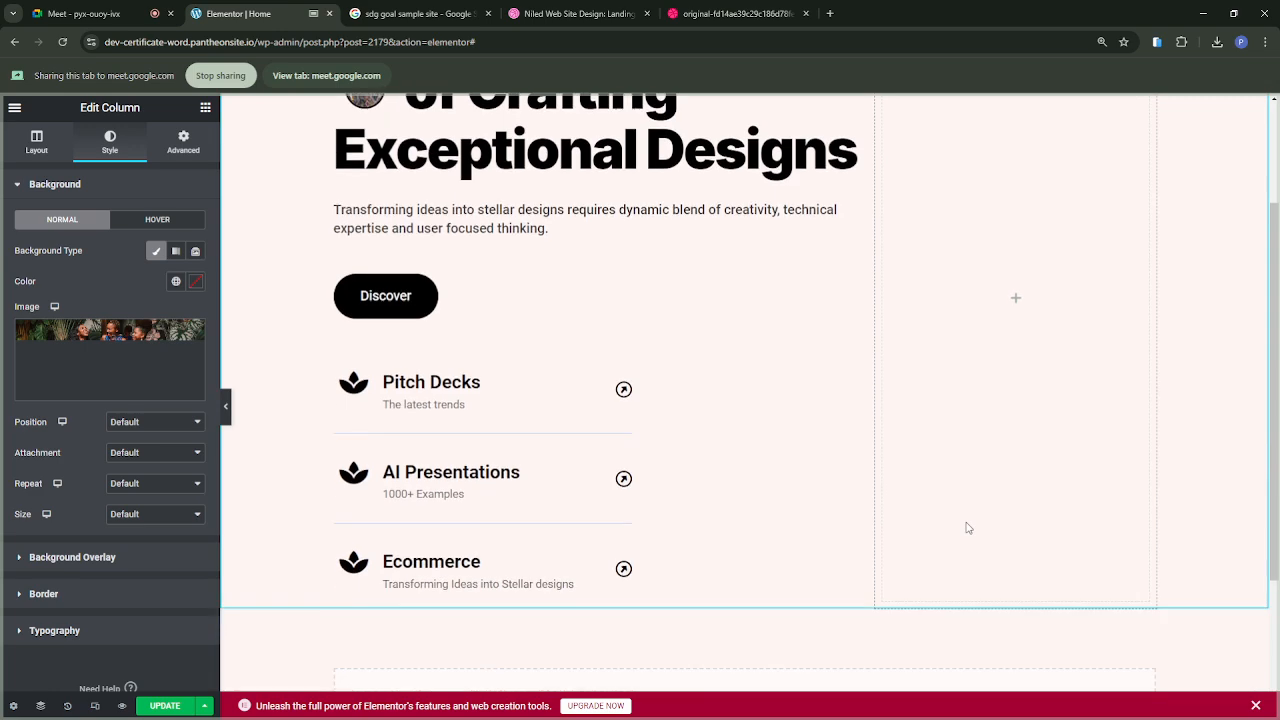
pyautogui.scroll(2, 967, 527)
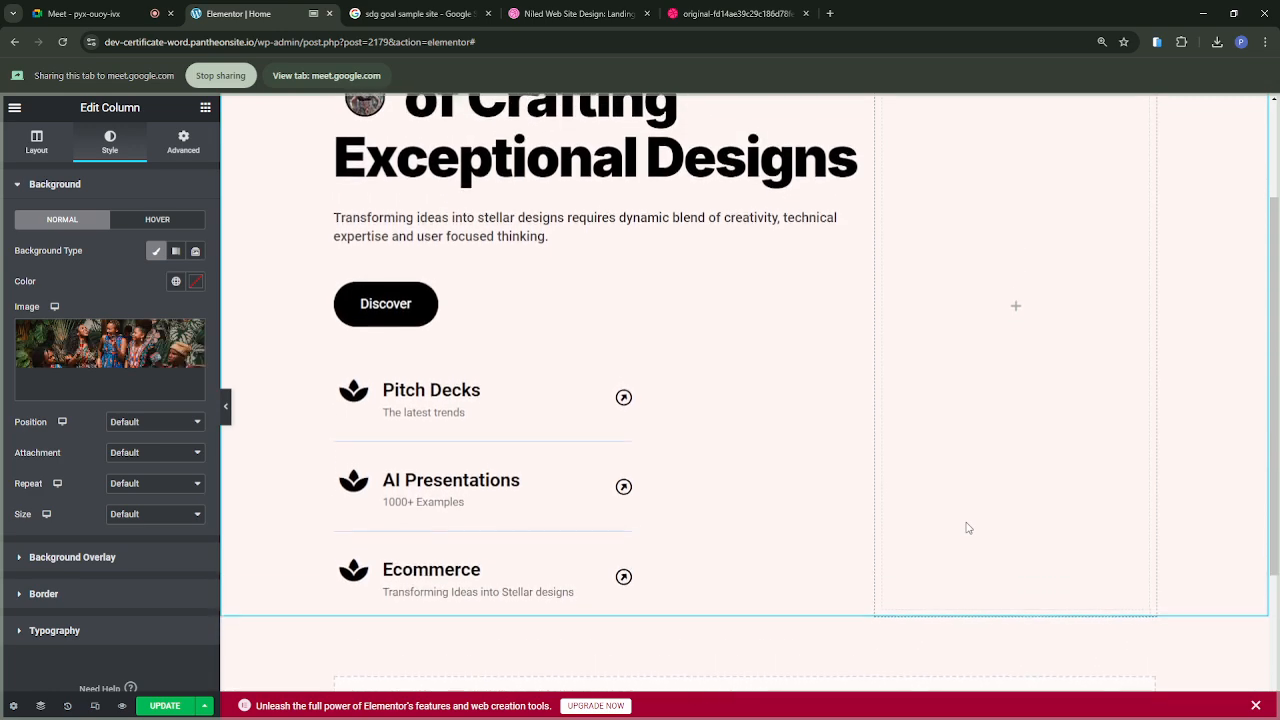
pyautogui.scroll(1, 967, 527)
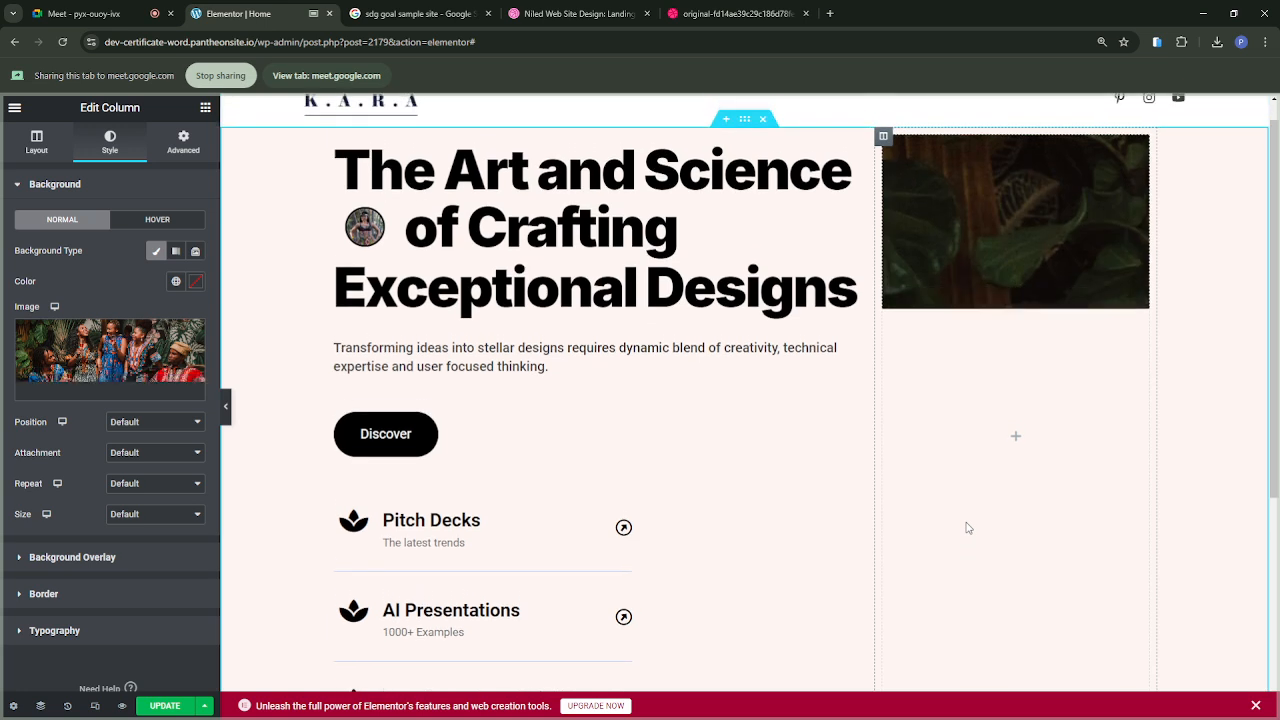
pyautogui.scroll(-3, 967, 527)
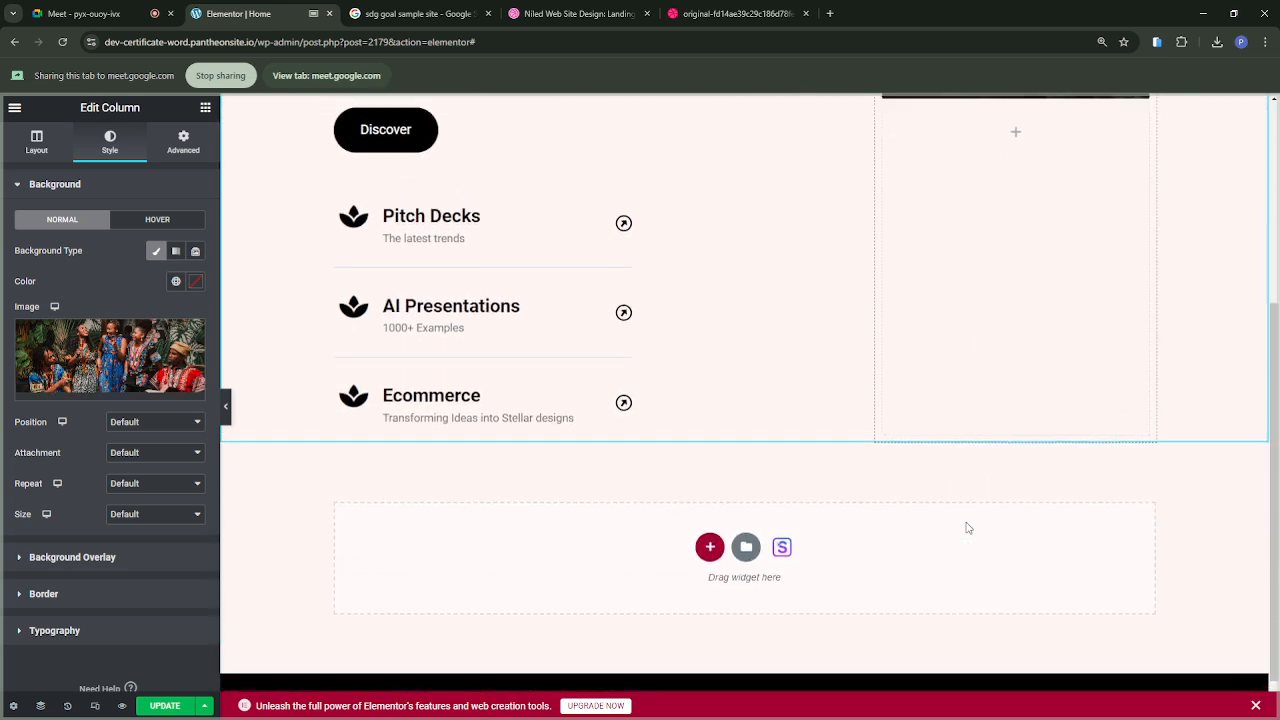
pyautogui.scroll(3, 967, 527)
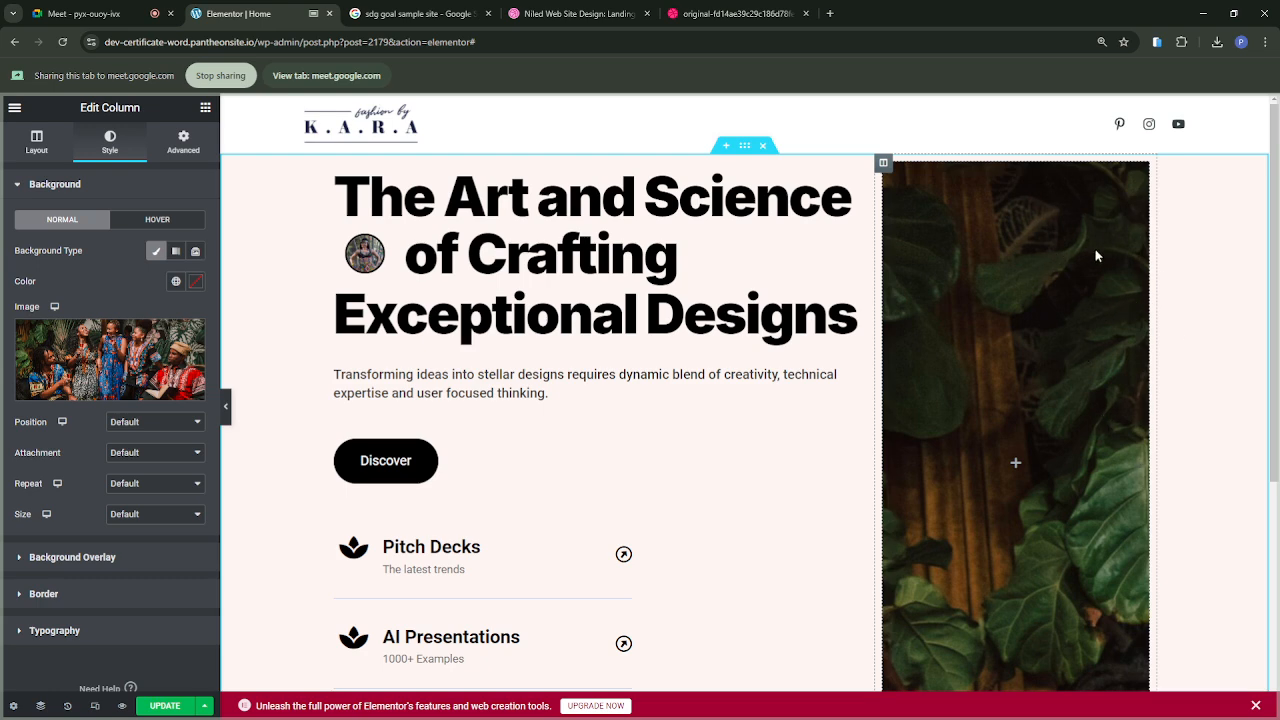
pyautogui.scroll(-2, 1019, 487)
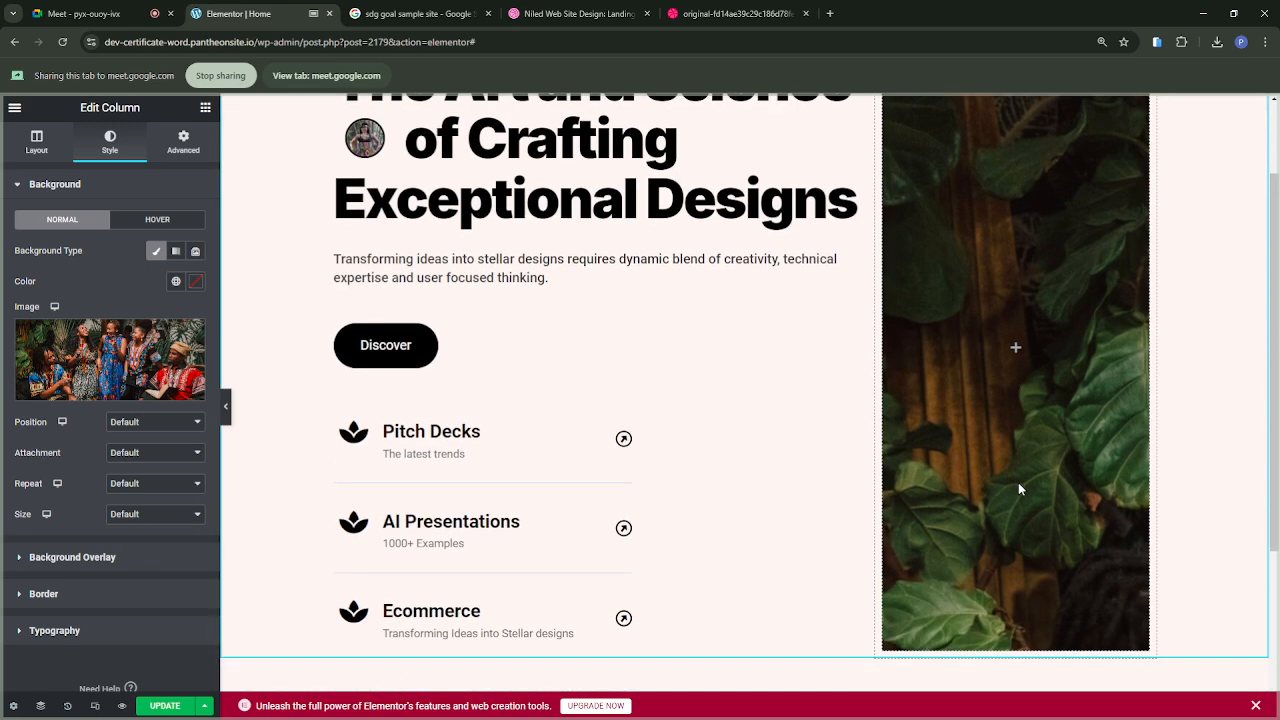
pyautogui.scroll(1, 1018, 487)
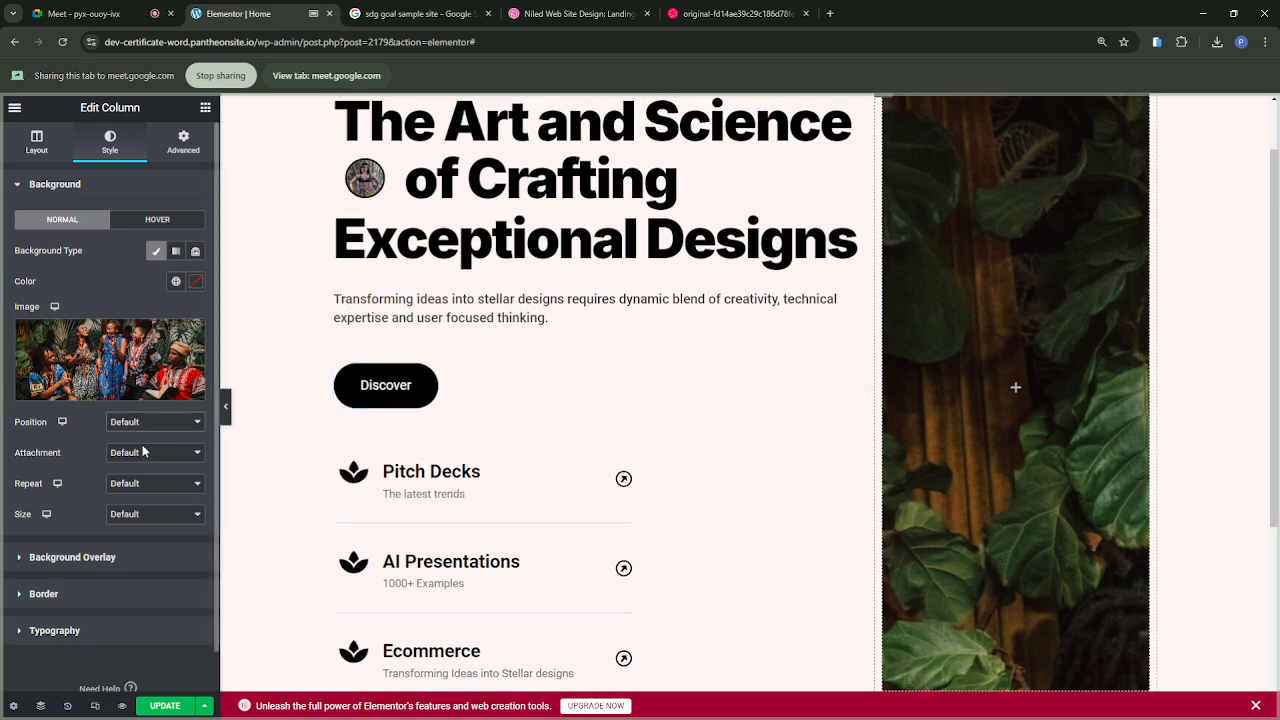
# Step: Set the position of the second column's background image to Center Center
pyautogui.click(141, 454)
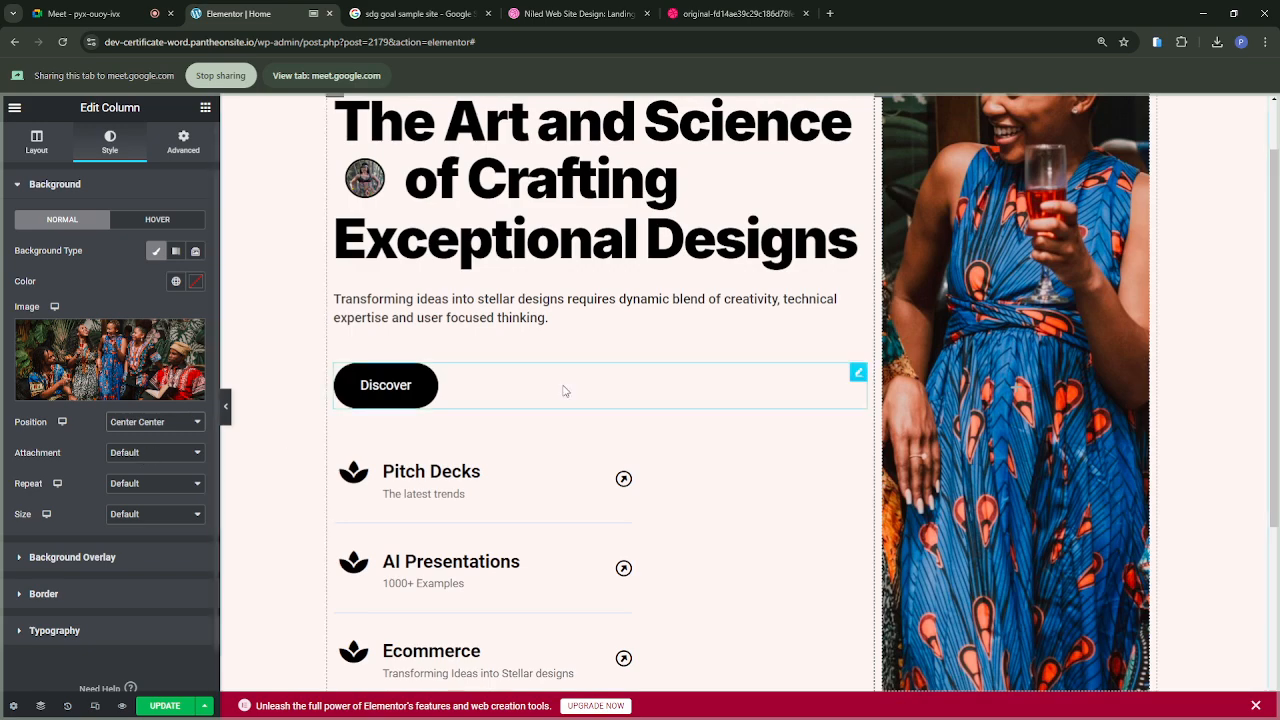
pyautogui.scroll(2, 1040, 323)
pyautogui.scroll(-1, 1040, 323)
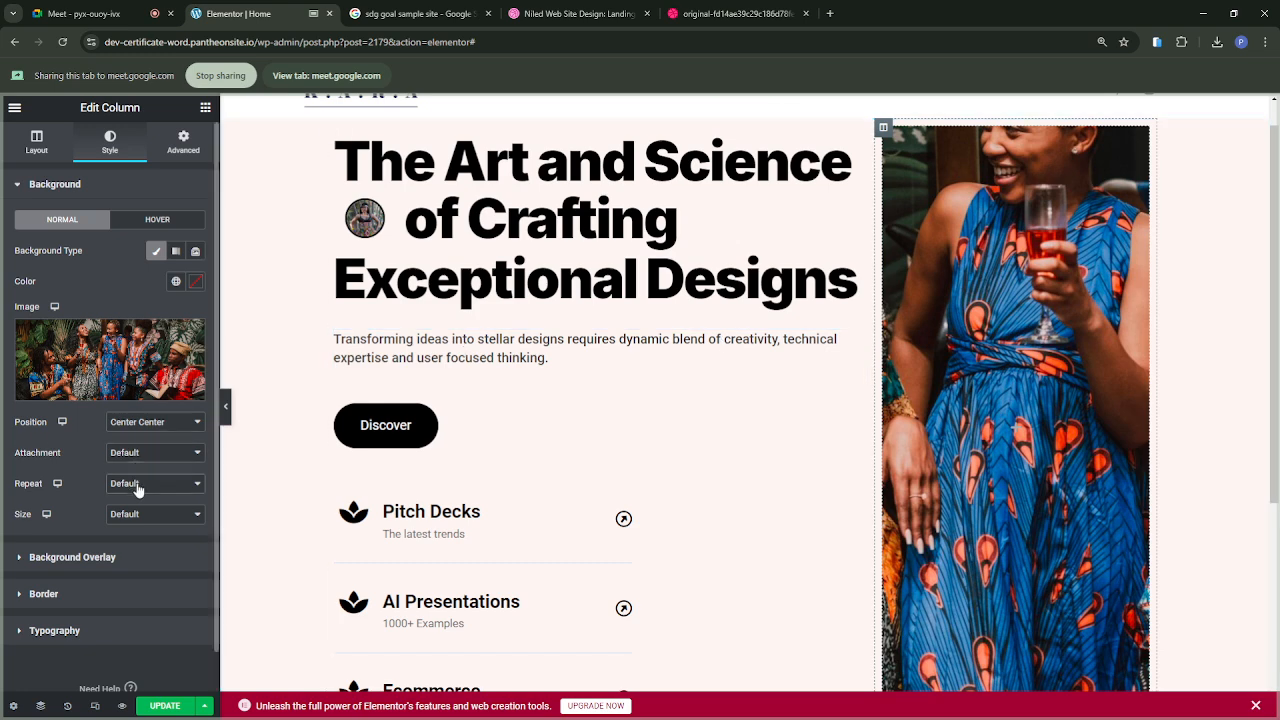
# Step: Set the second column's background image to No-repeat and, after trying Contain, set its size to Cover
pyautogui.click(132, 518)
pyautogui.click(141, 552)
pyautogui.click(139, 562)
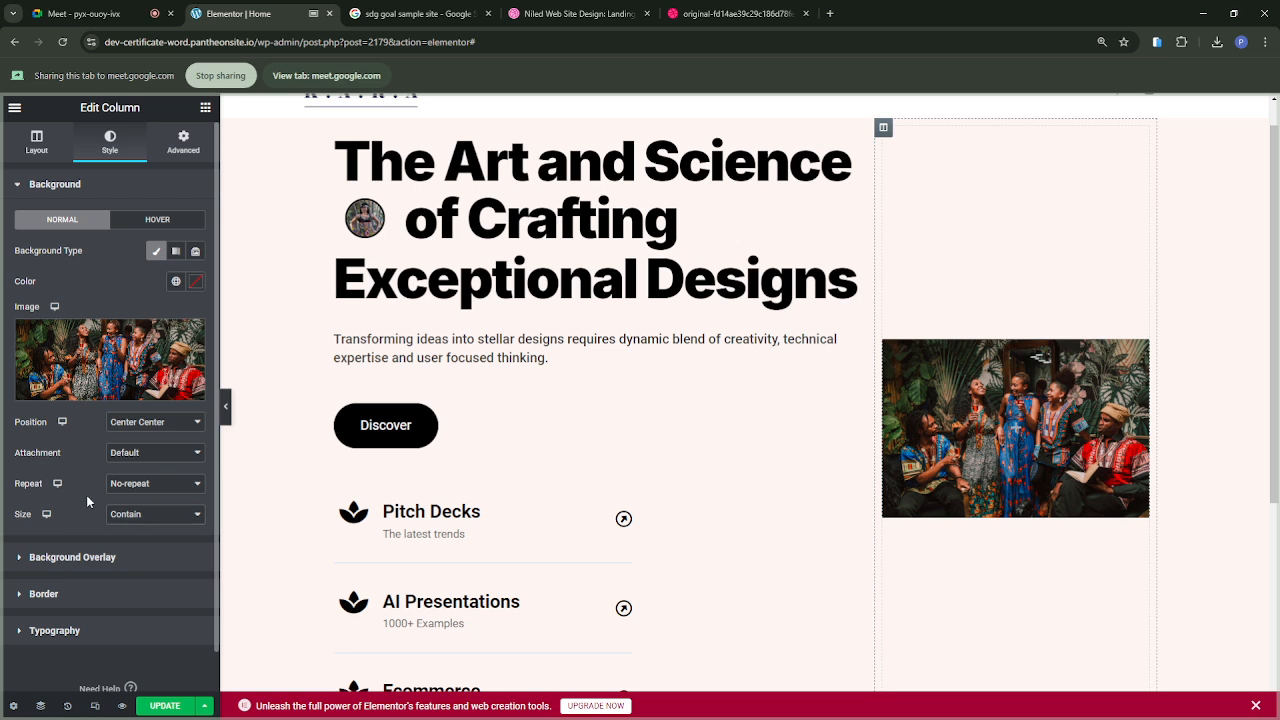
pyautogui.click(126, 559)
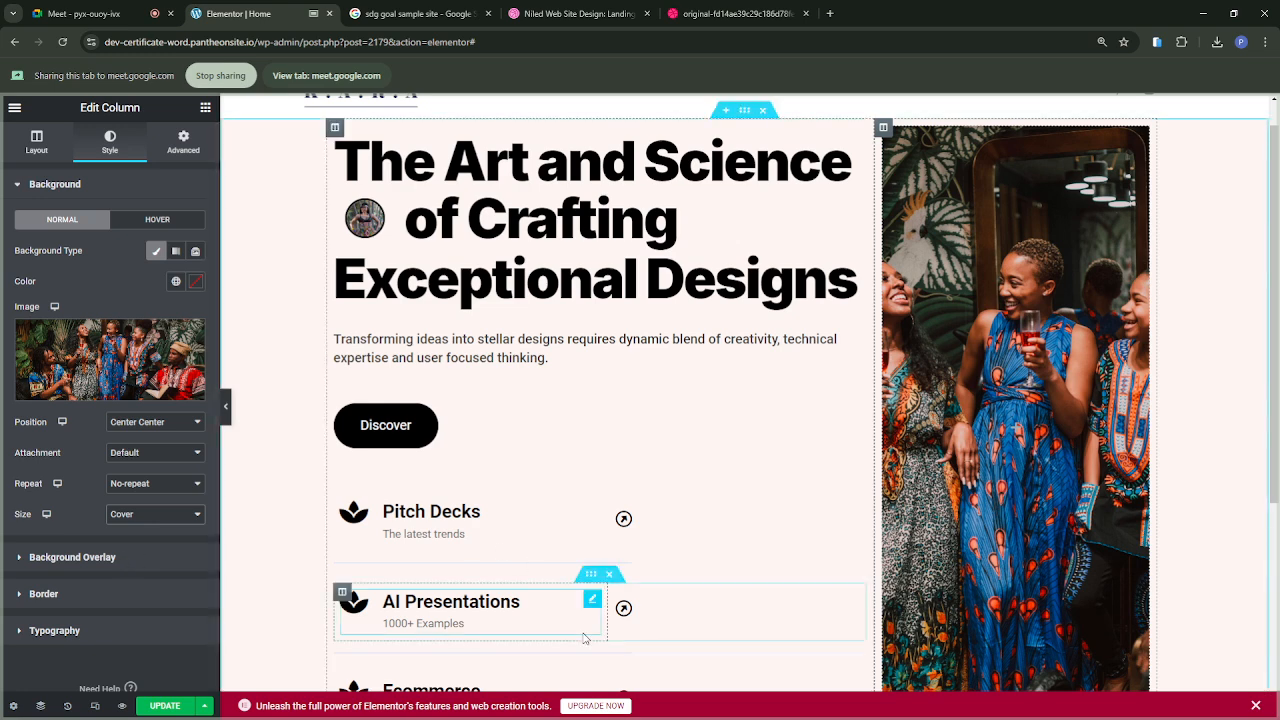
pyautogui.scroll(-1, 590, 605)
pyautogui.scroll(1, 584, 637)
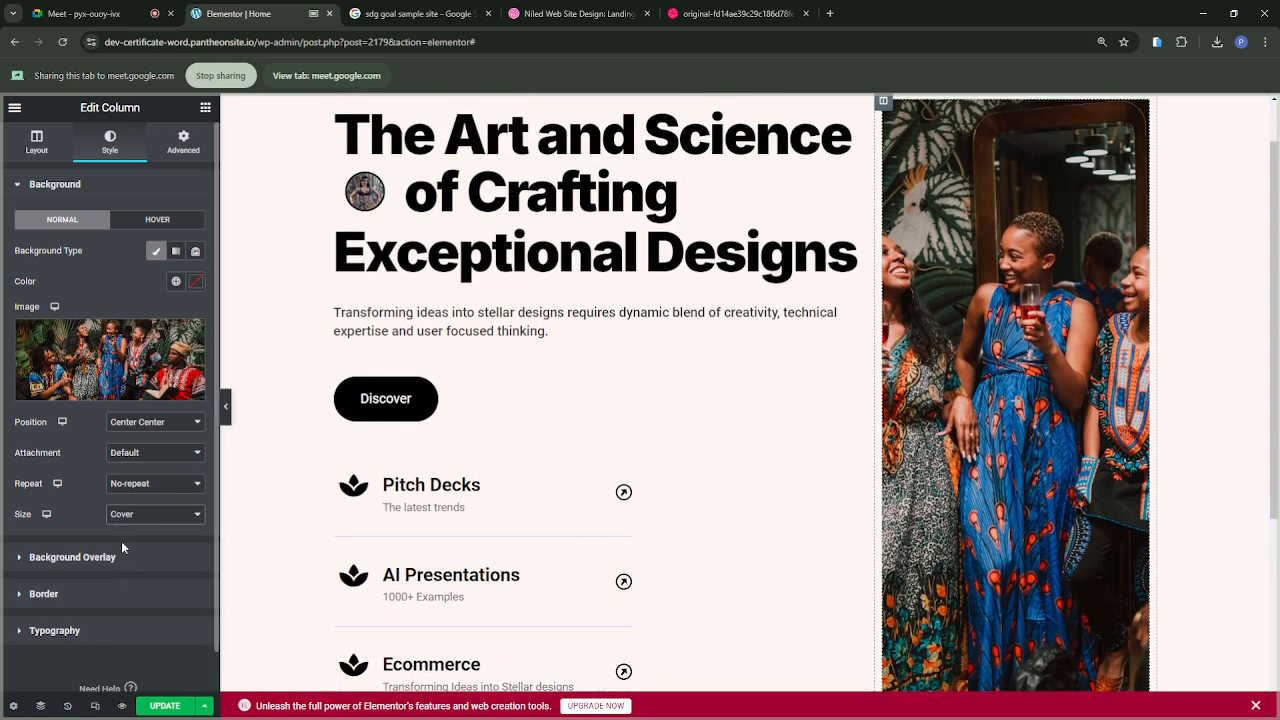
# Step: Try the Auto size and a Custom width of 98% for the background image, and return its size to Cover
pyautogui.press('Up')
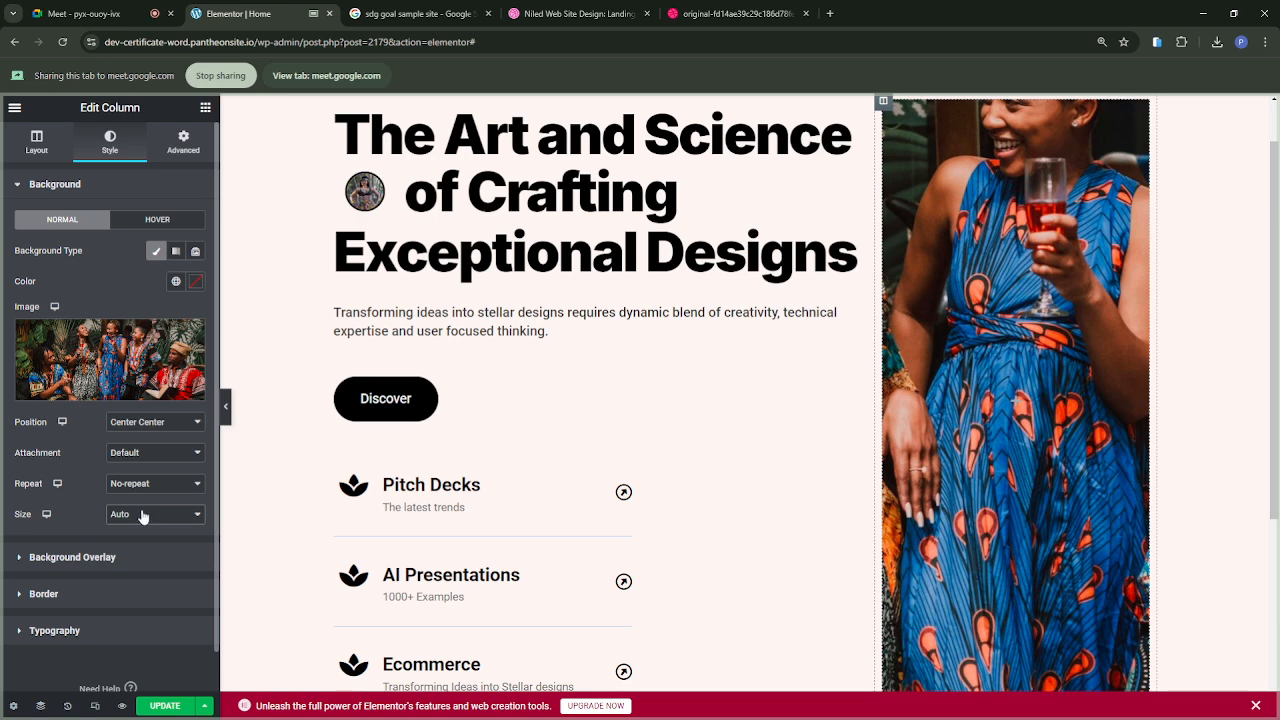
pyautogui.click(128, 575)
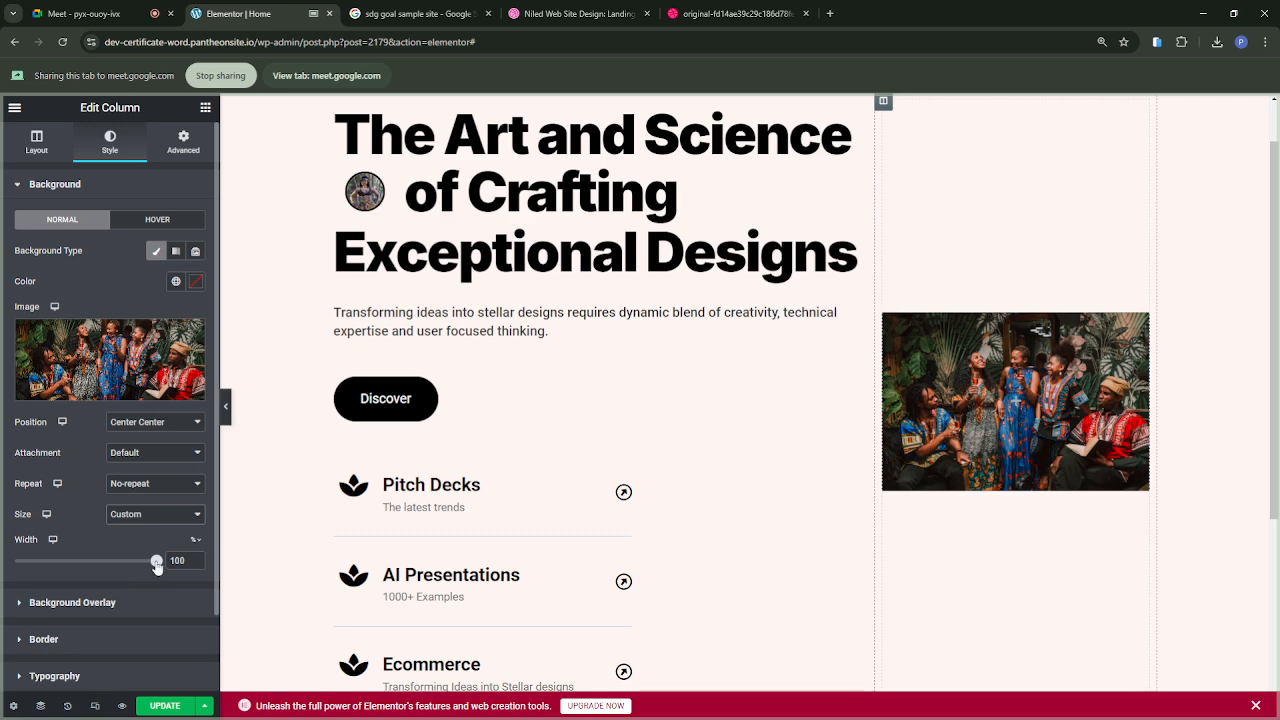
pyautogui.moveTo(157, 565)
pyautogui.mouseDown()
pyautogui.moveTo(38, 563)
pyautogui.moveTo(274, 570)
pyautogui.moveTo(134, 557)
pyautogui.moveTo(153, 560)
pyautogui.mouseUp()
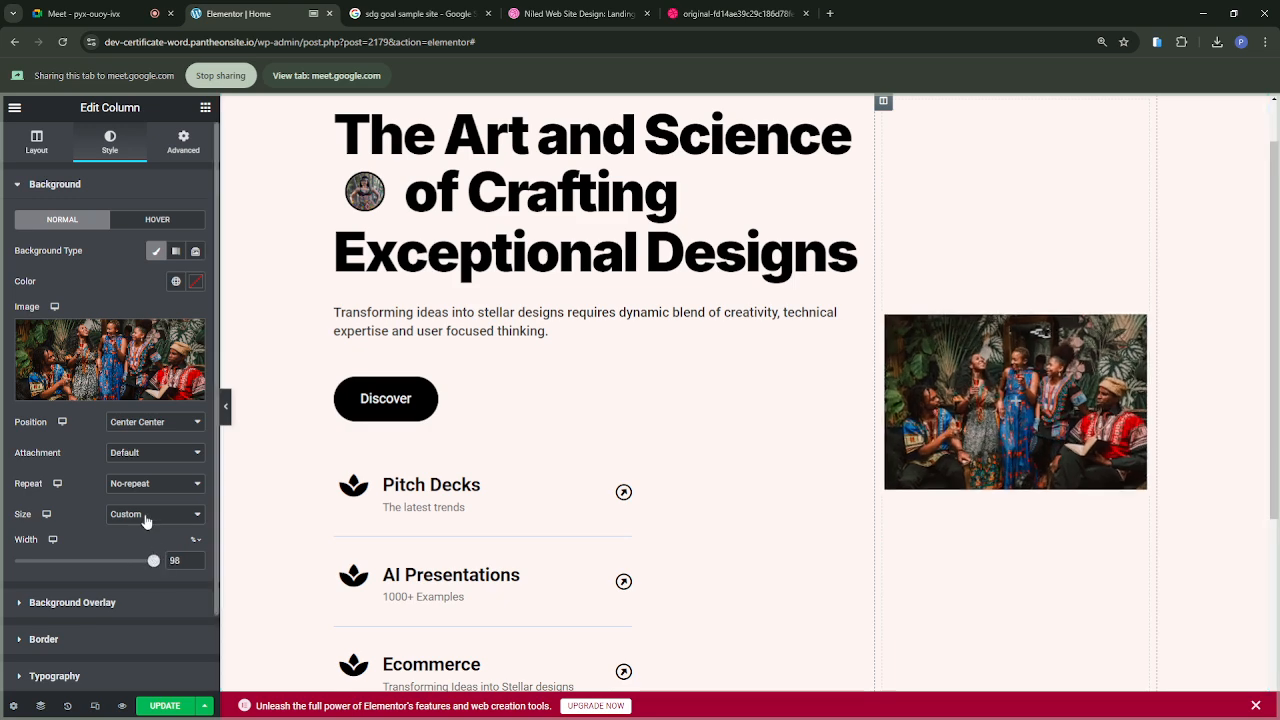
pyautogui.click(146, 516)
pyautogui.click(138, 544)
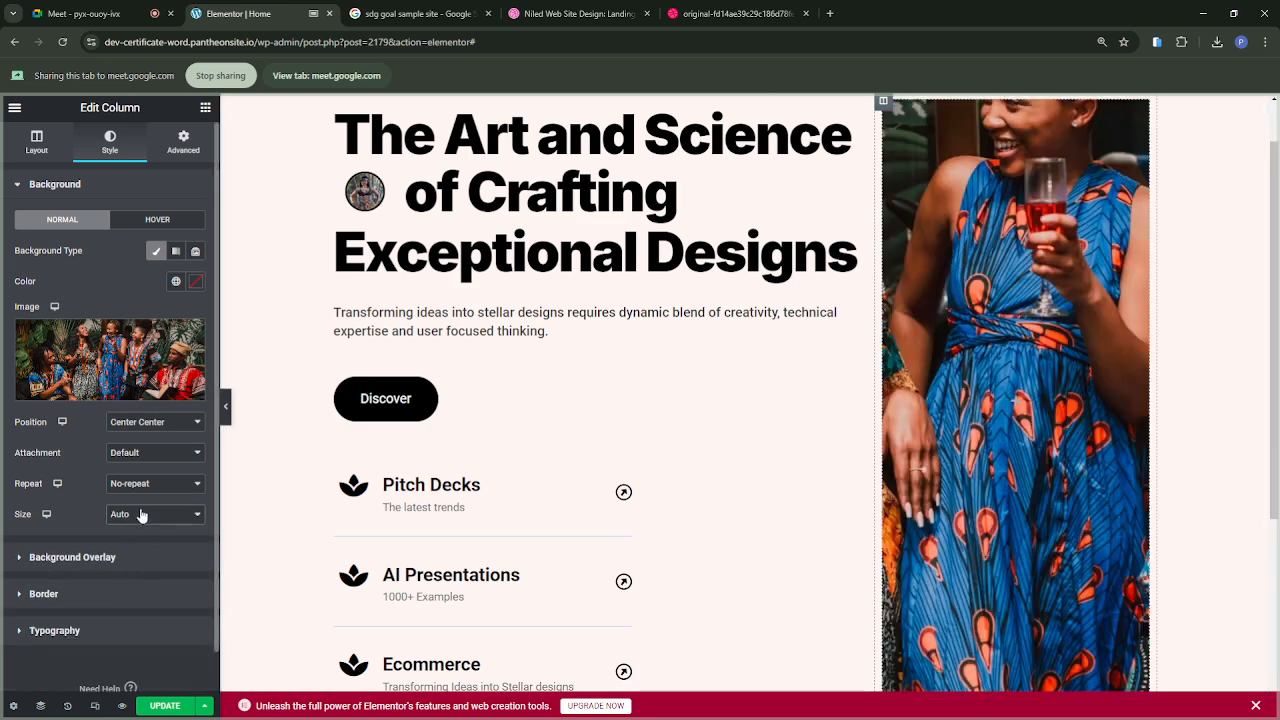
pyautogui.press('Down')
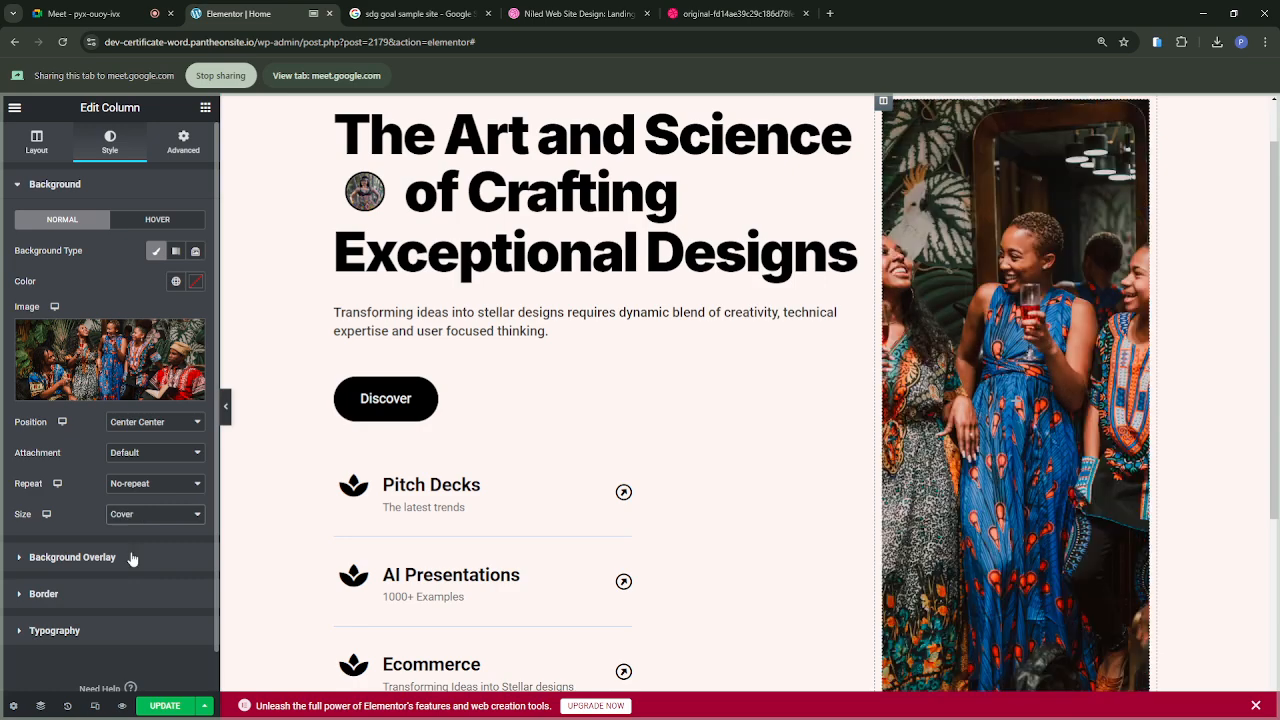
# Step: Look over the hero section with its background photo and update the page to save the changes
pyautogui.scroll(-1, 712, 438)
pyautogui.scroll(2, 712, 438)
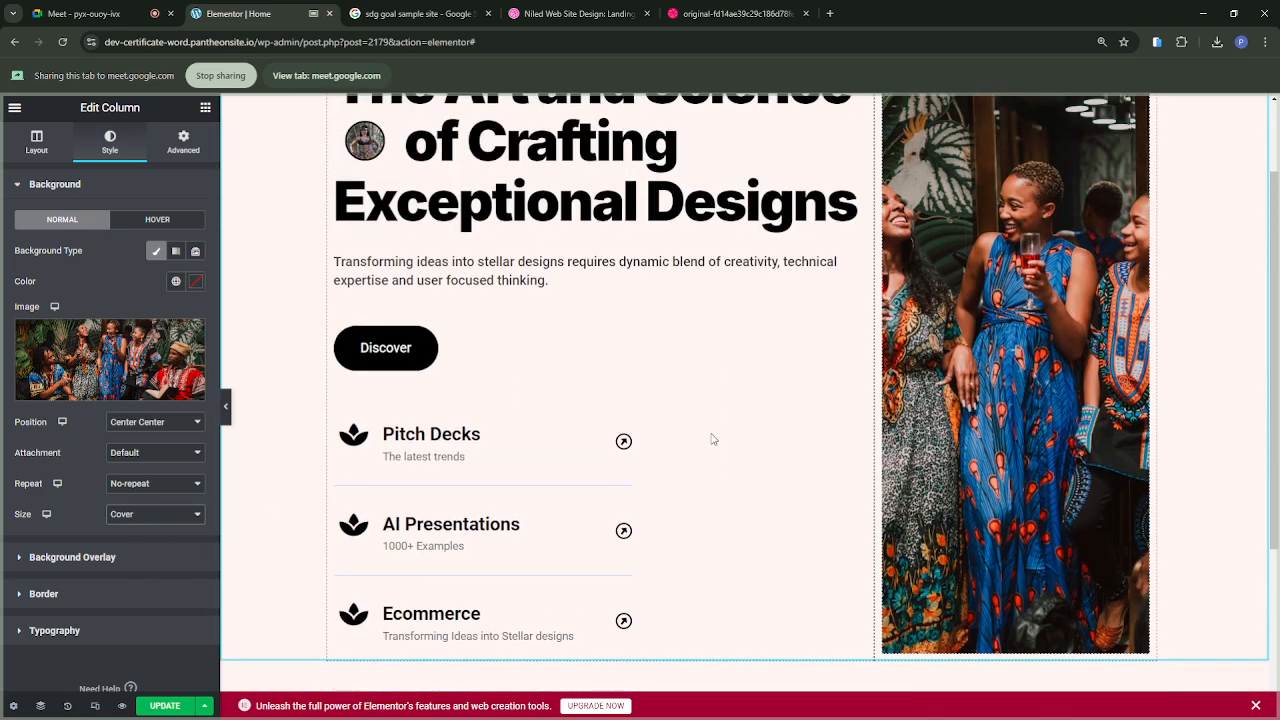
pyautogui.scroll(-1, 712, 438)
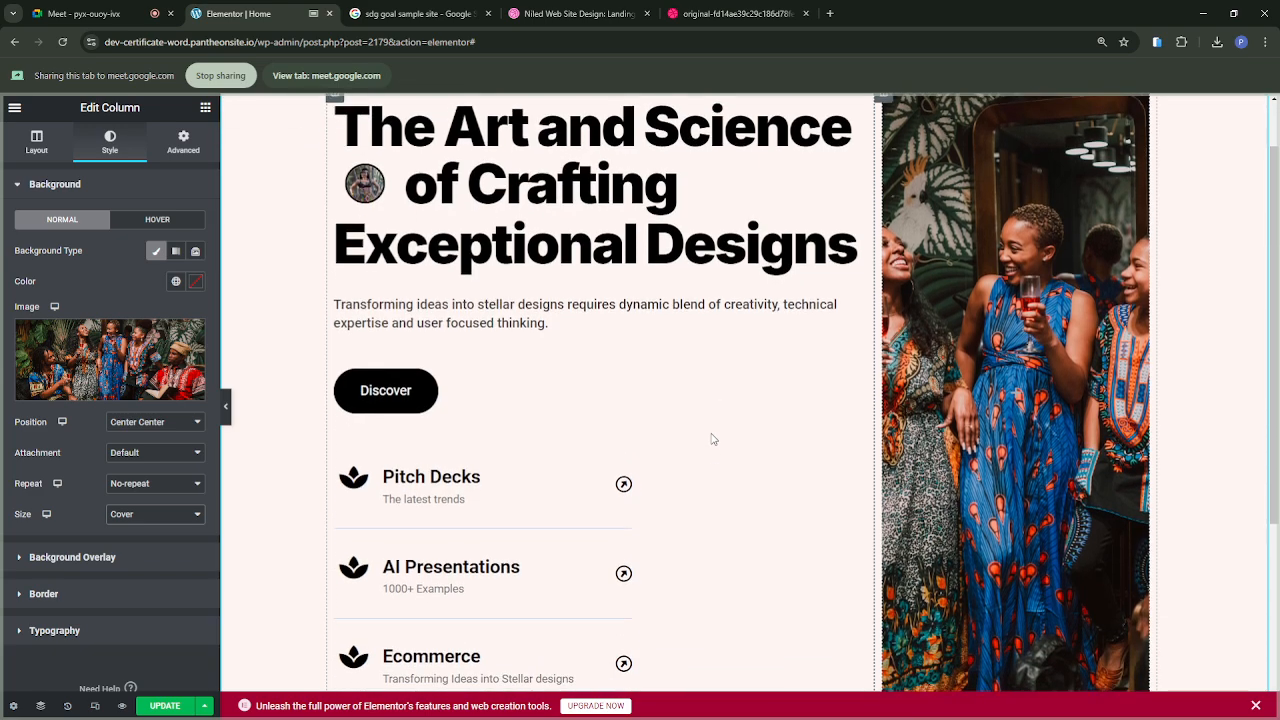
pyautogui.scroll(1, 712, 438)
pyautogui.scroll(-1, 712, 439)
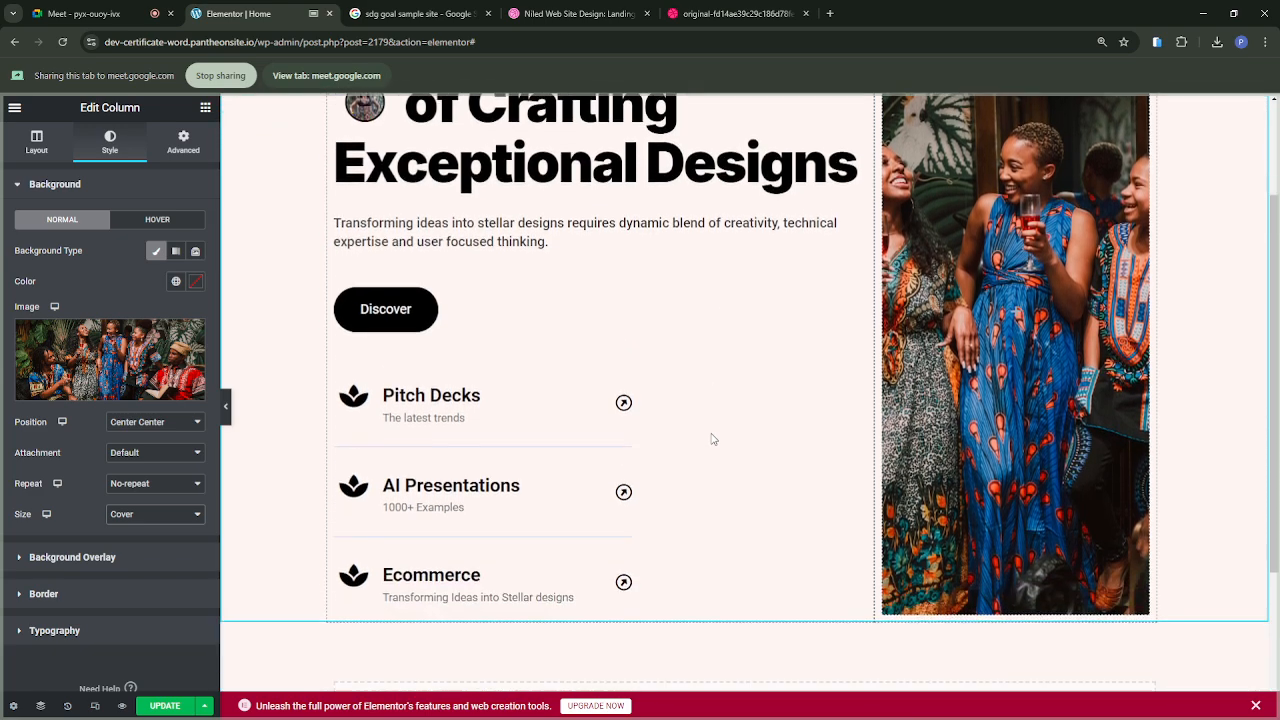
pyautogui.scroll(1, 712, 439)
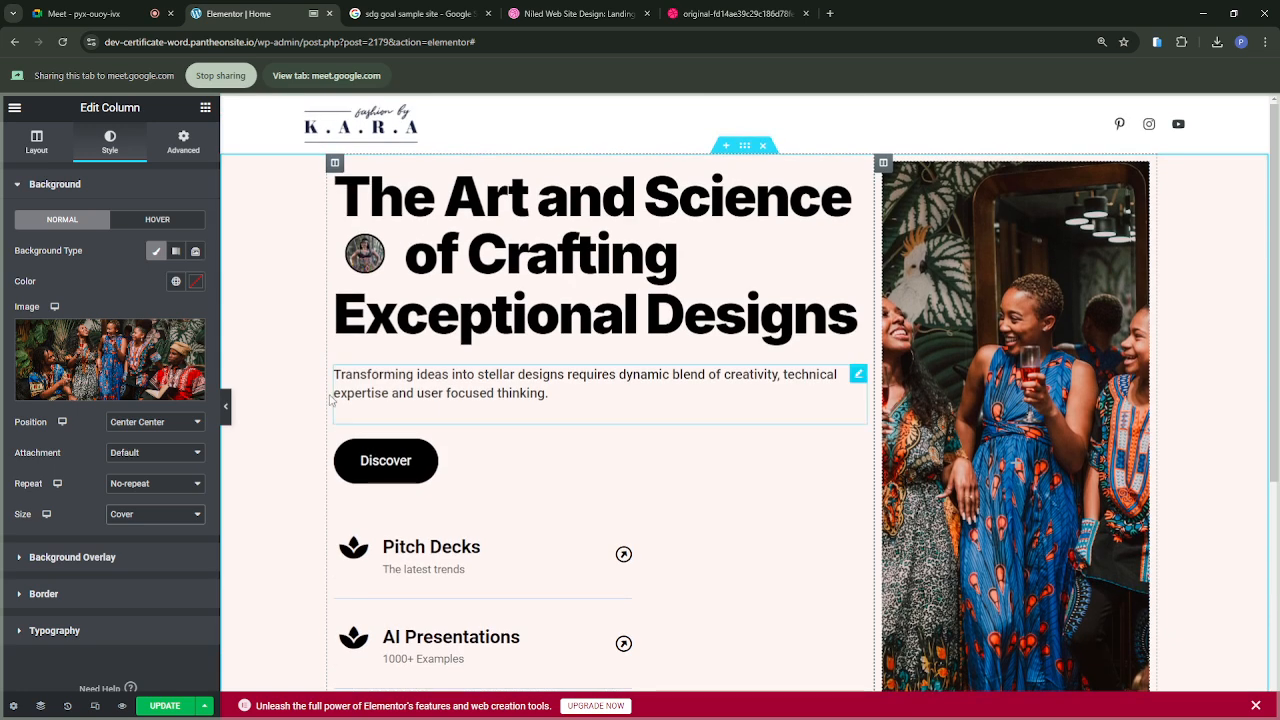
pyautogui.click(165, 708)
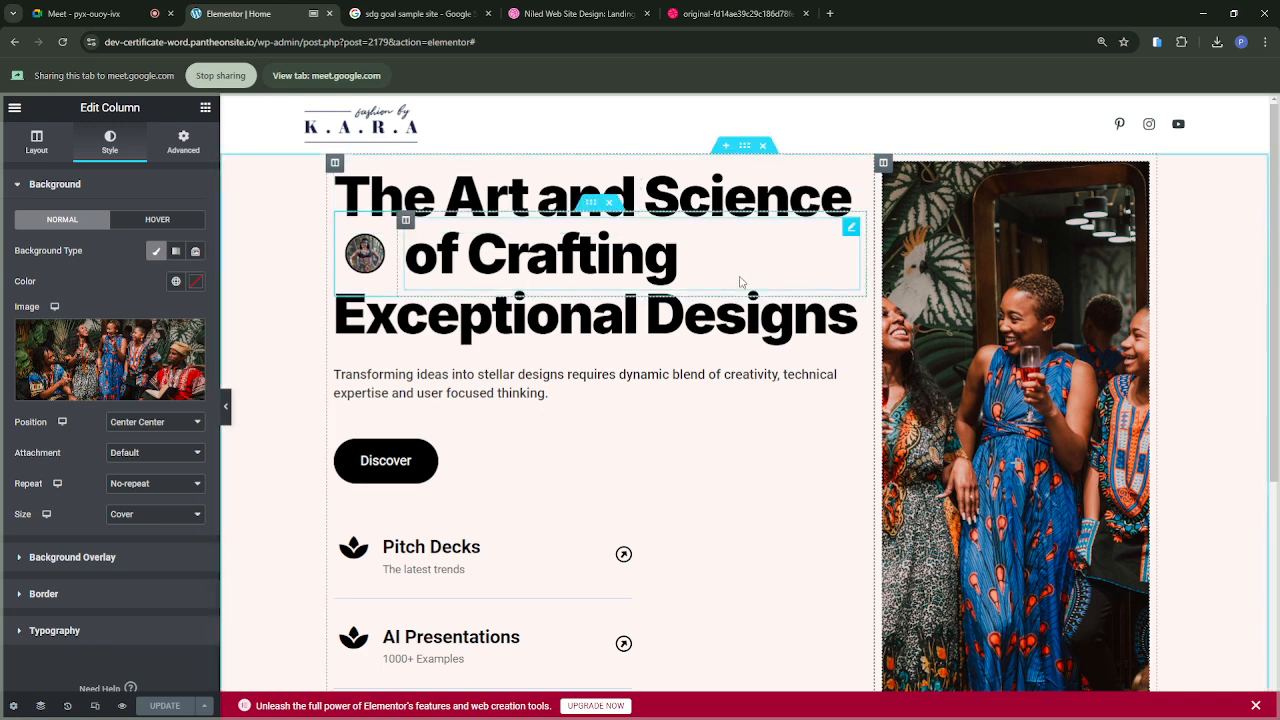
# Step: Unlink the hero section's margin values and set its top margin to 48 px, keeping the bottom margin at 0
pyautogui.click(746, 147)
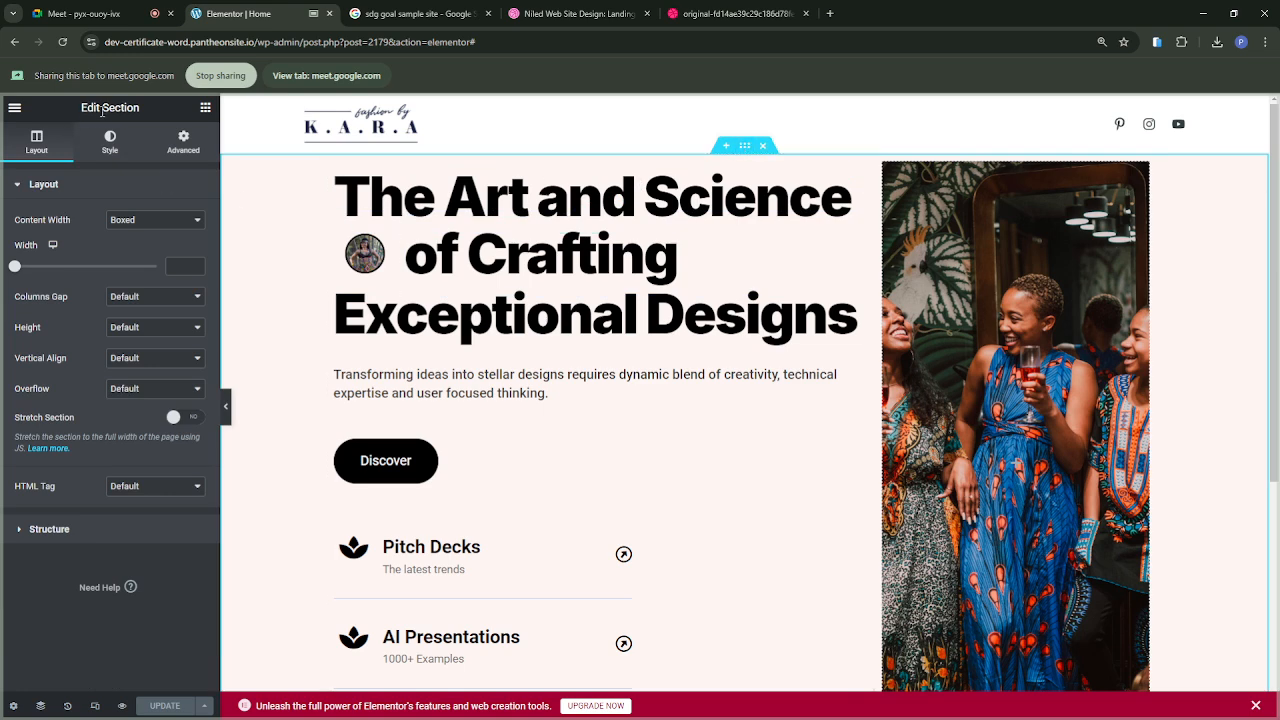
pyautogui.click(178, 142)
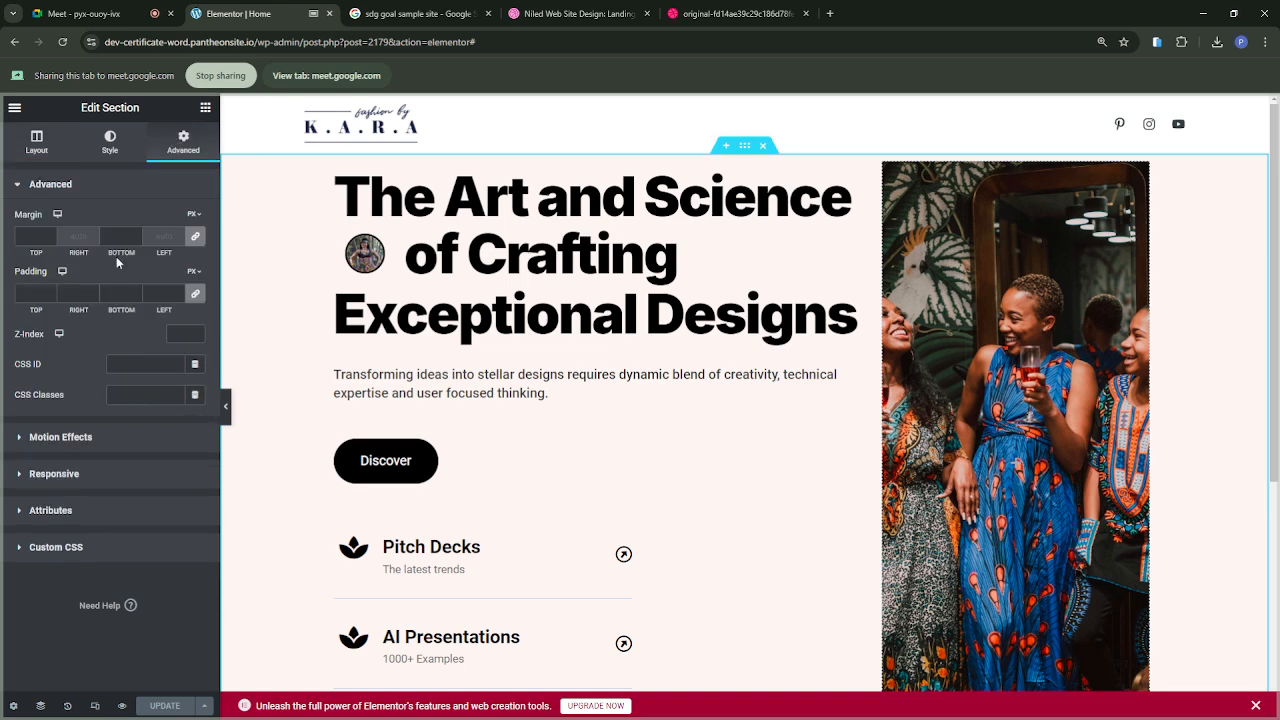
pyautogui.click(195, 237)
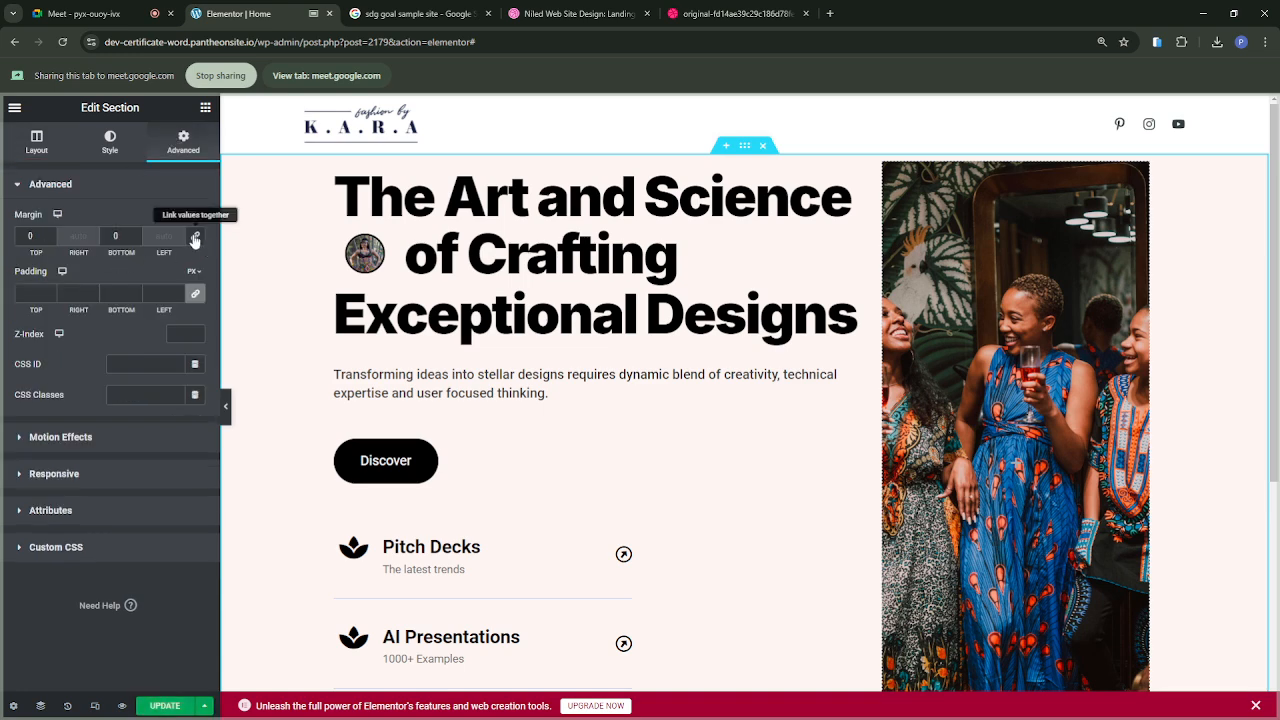
pyautogui.click(31, 253)
pyautogui.moveTo(31, 253); pyautogui.dragTo(61, 257)
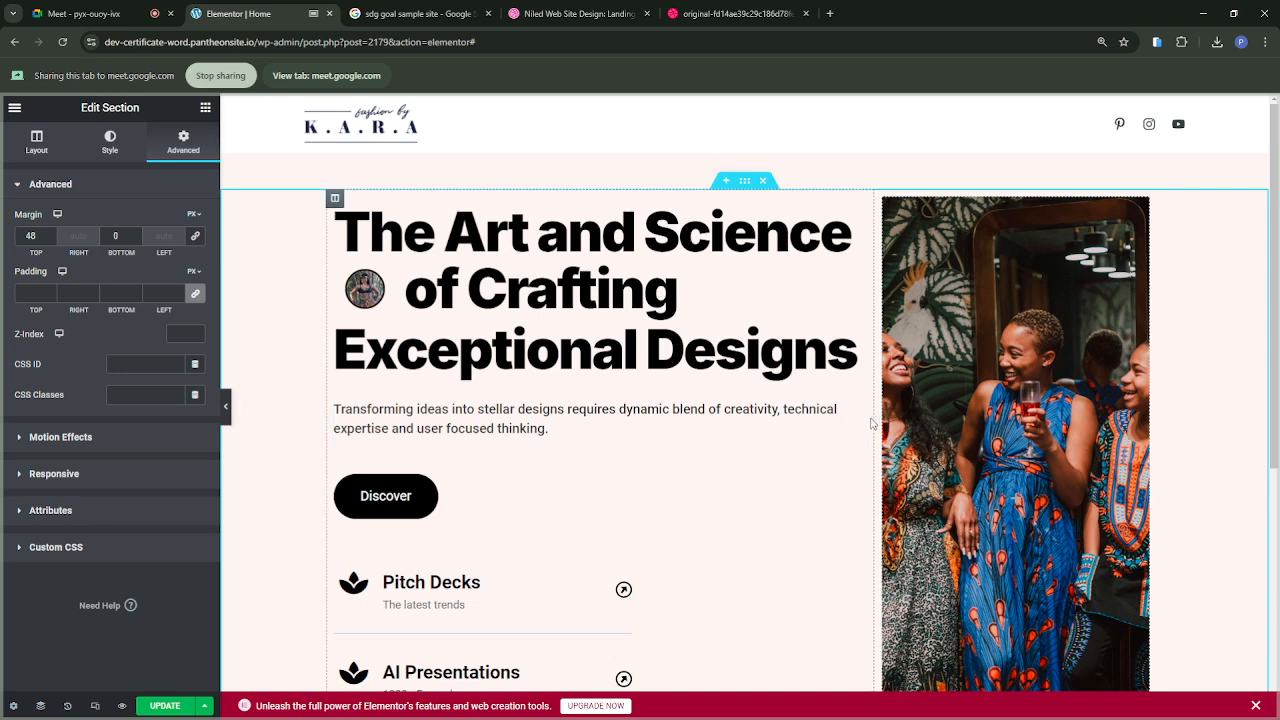
# Step: Widen the hero section's photo column slightly by shifting the boundary between the two columns, and update the page
pyautogui.moveTo(872, 418); pyautogui.dragTo(864, 415)
pyautogui.scroll(-3, 814, 526)
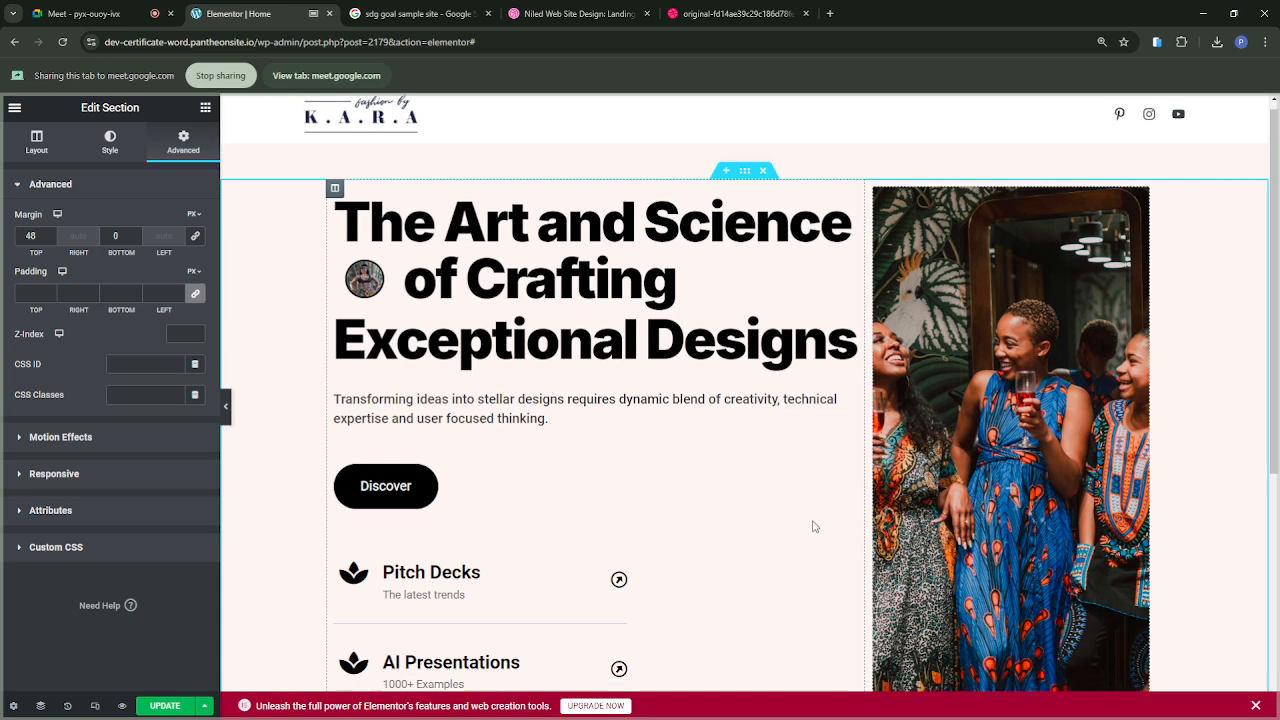
pyautogui.scroll(2, 814, 526)
pyautogui.scroll(1, 814, 526)
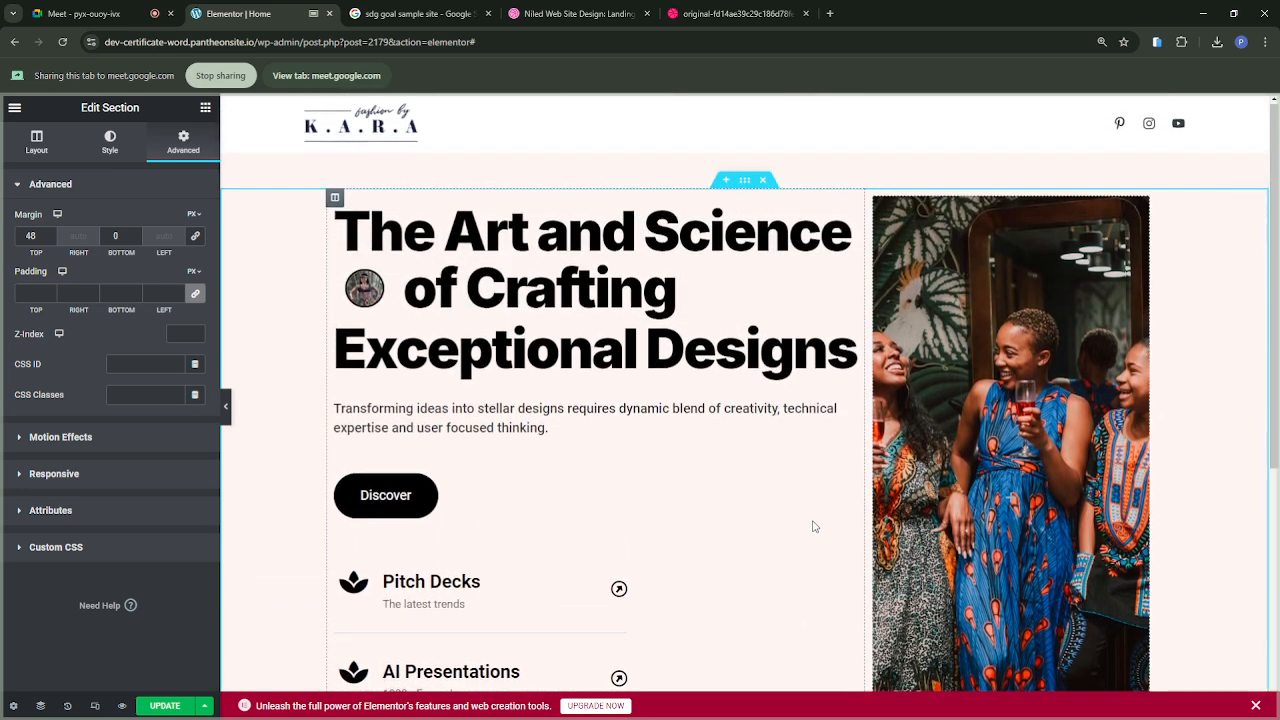
pyautogui.scroll(-1, 814, 526)
pyautogui.scroll(1, 814, 526)
pyautogui.scroll(-2, 814, 526)
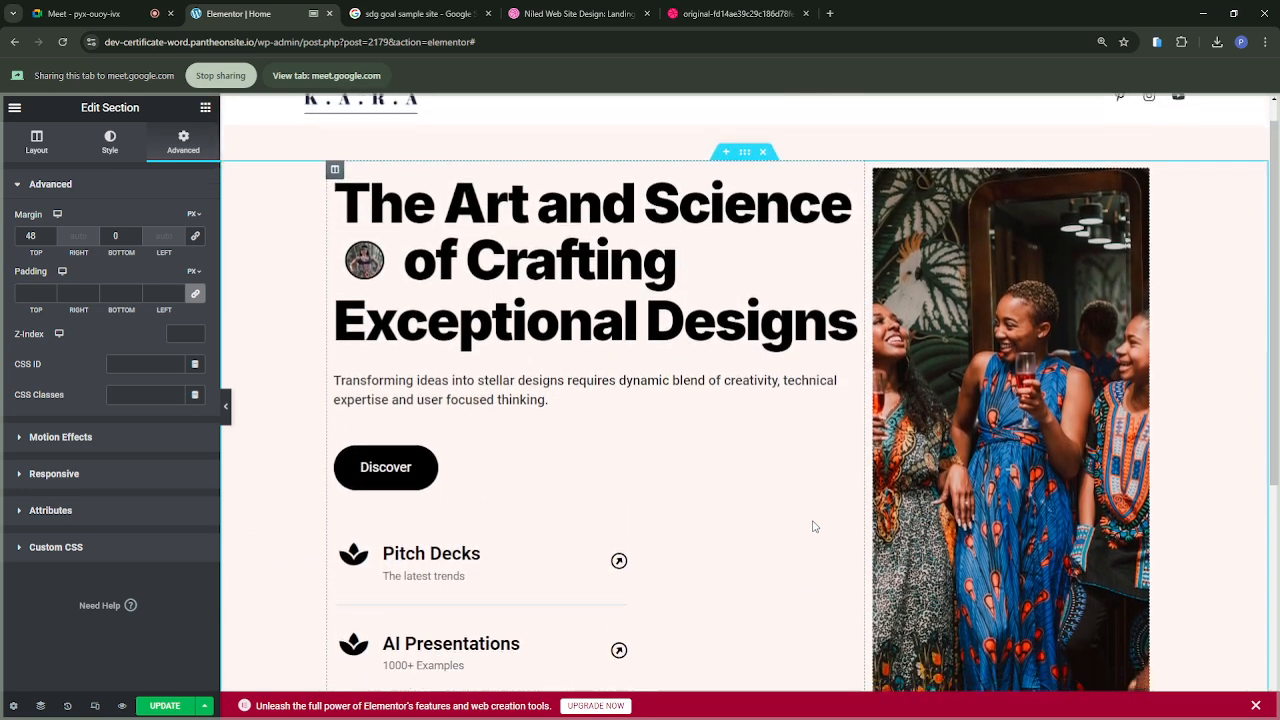
pyautogui.scroll(1, 814, 526)
pyautogui.scroll(2, 814, 526)
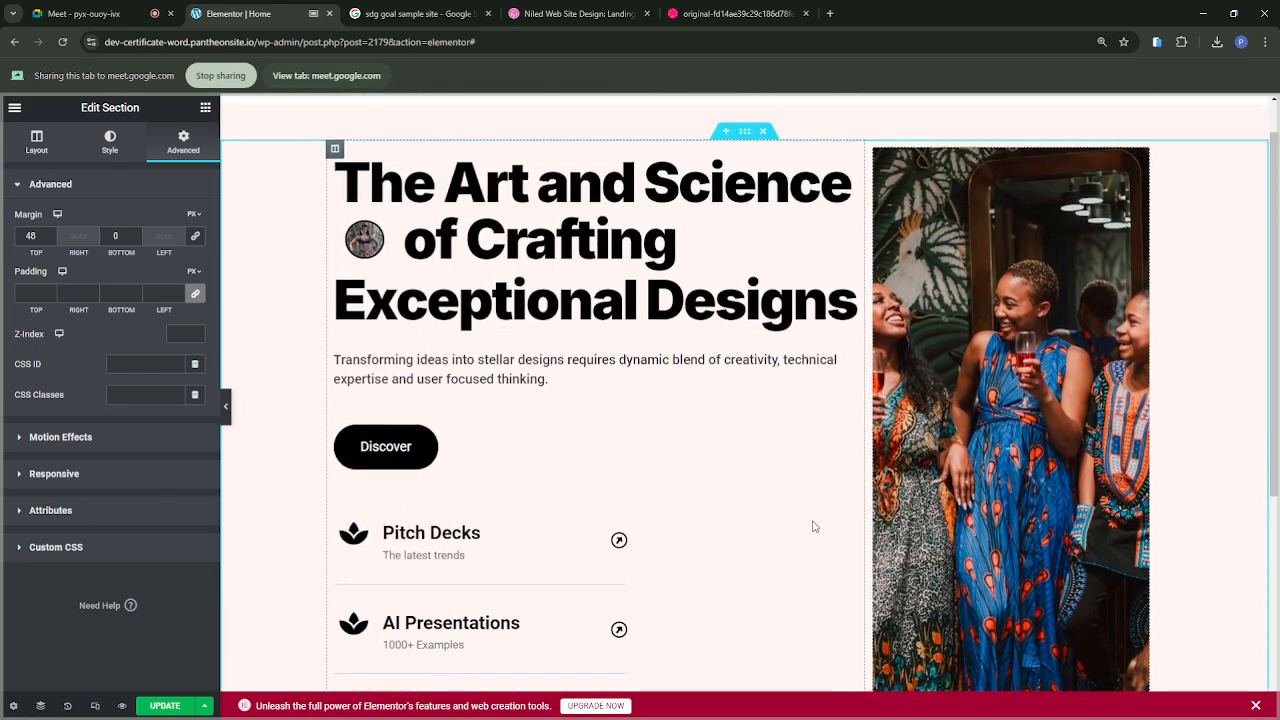
pyautogui.scroll(-1, 811, 523)
pyautogui.click(160, 710)
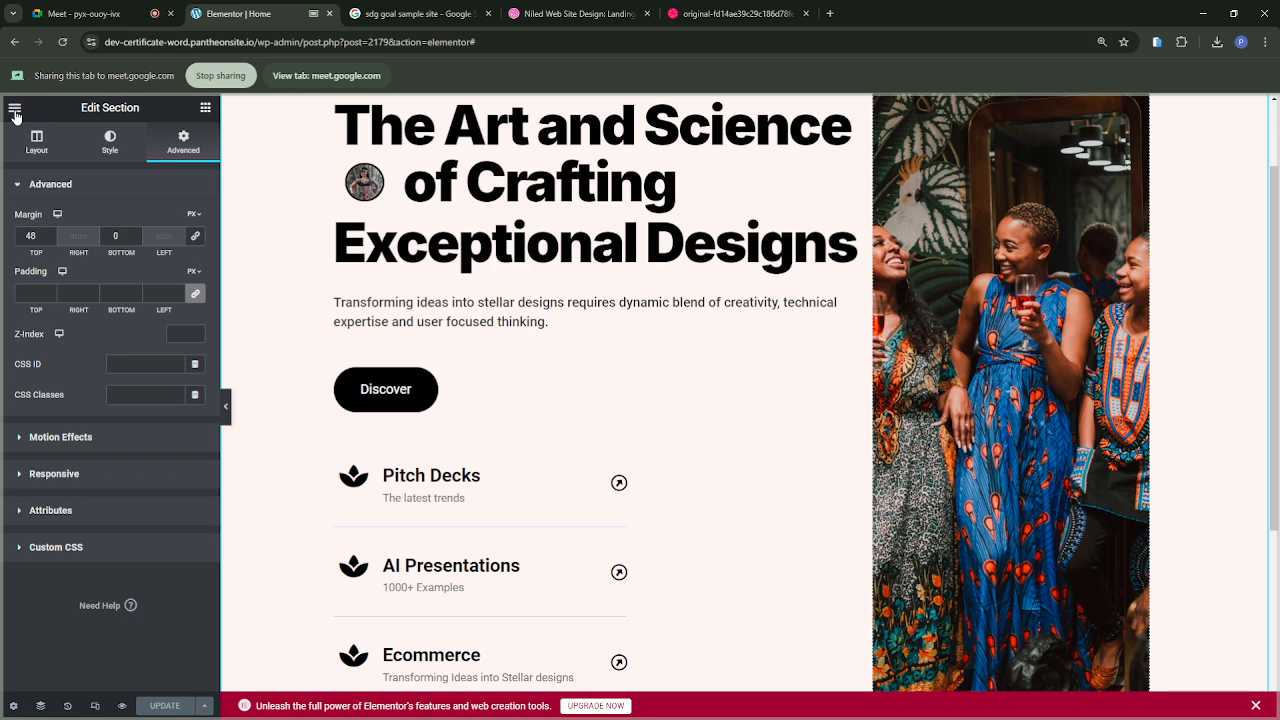
# Step: Exit the page editor to the WordPress dashboard and open the site's Reading settings
pyautogui.click(15, 112)
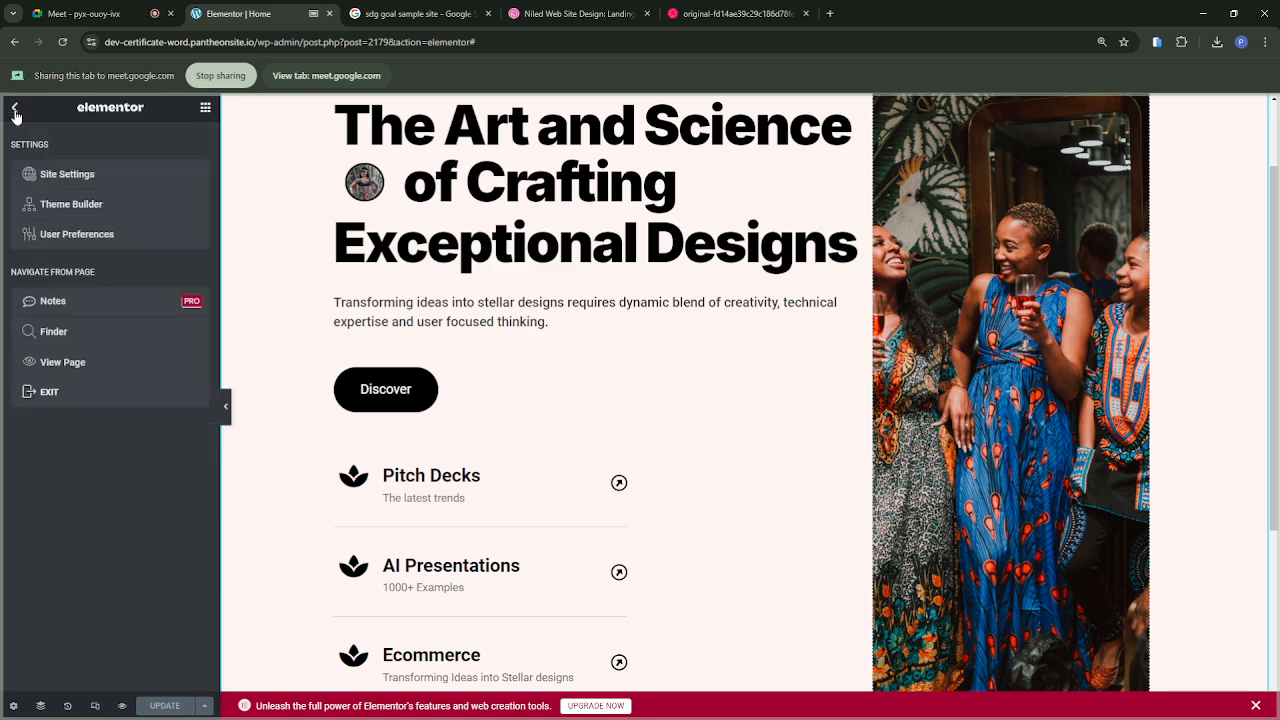
pyautogui.click(73, 393)
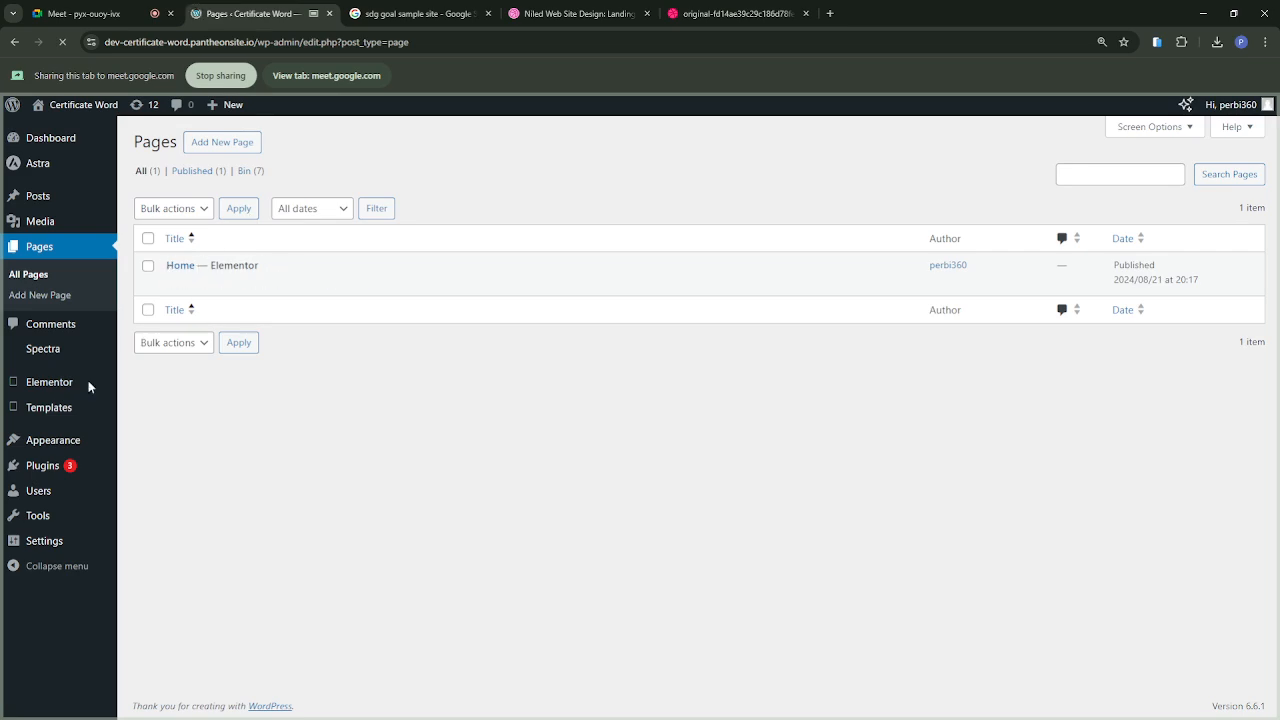
pyautogui.click(48, 541)
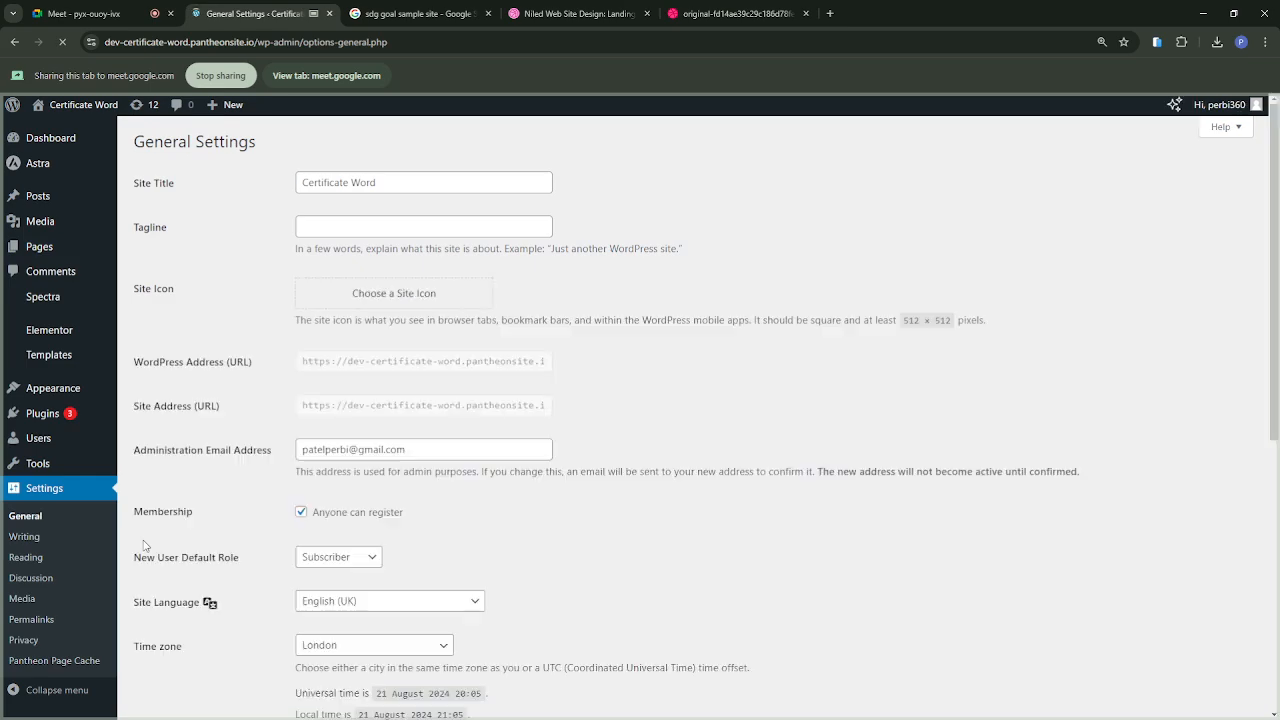
pyautogui.click(26, 558)
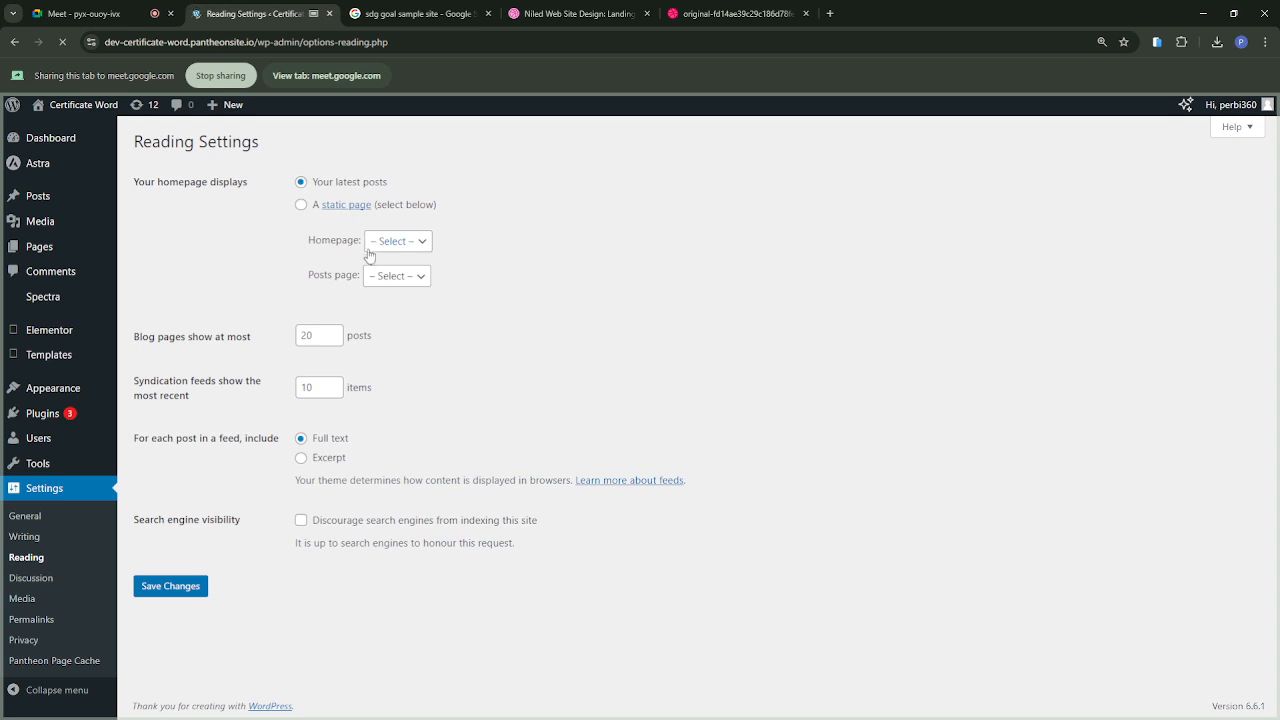
# Step: Make the site's homepage display the static page Home and save the reading settings
pyautogui.click(302, 206)
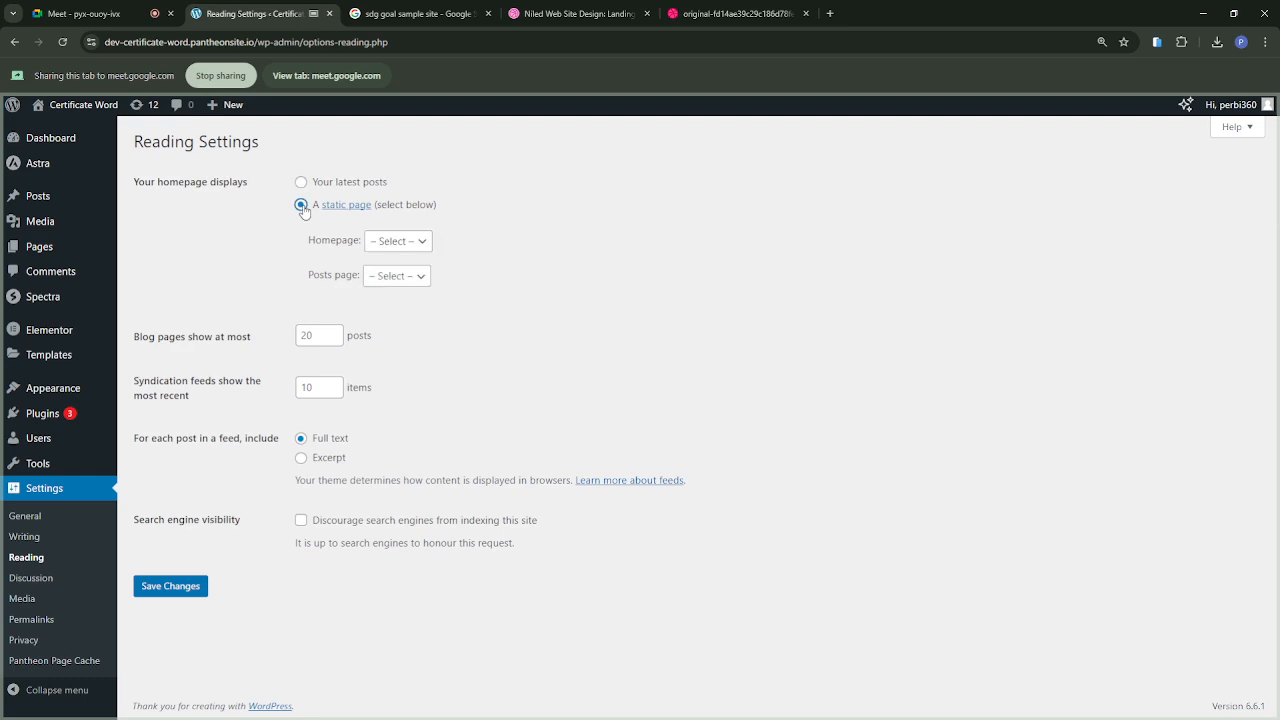
pyautogui.click(411, 250)
pyautogui.click(384, 280)
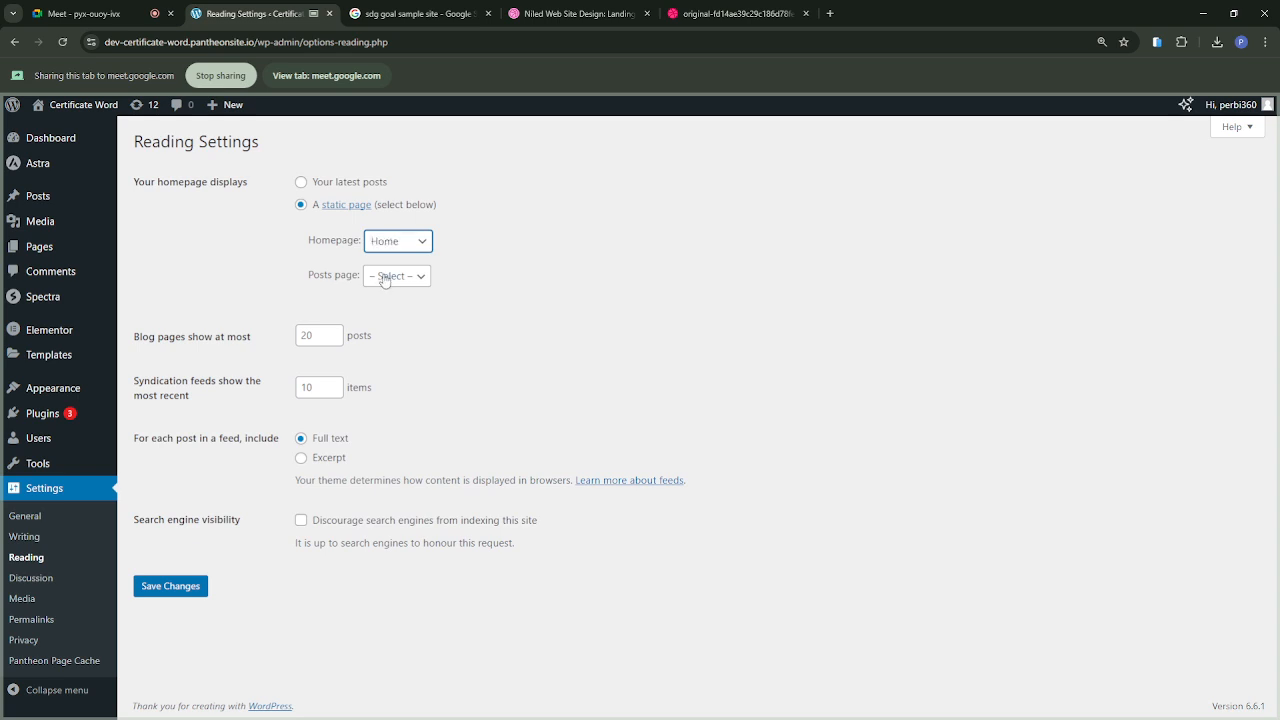
pyautogui.click(184, 588)
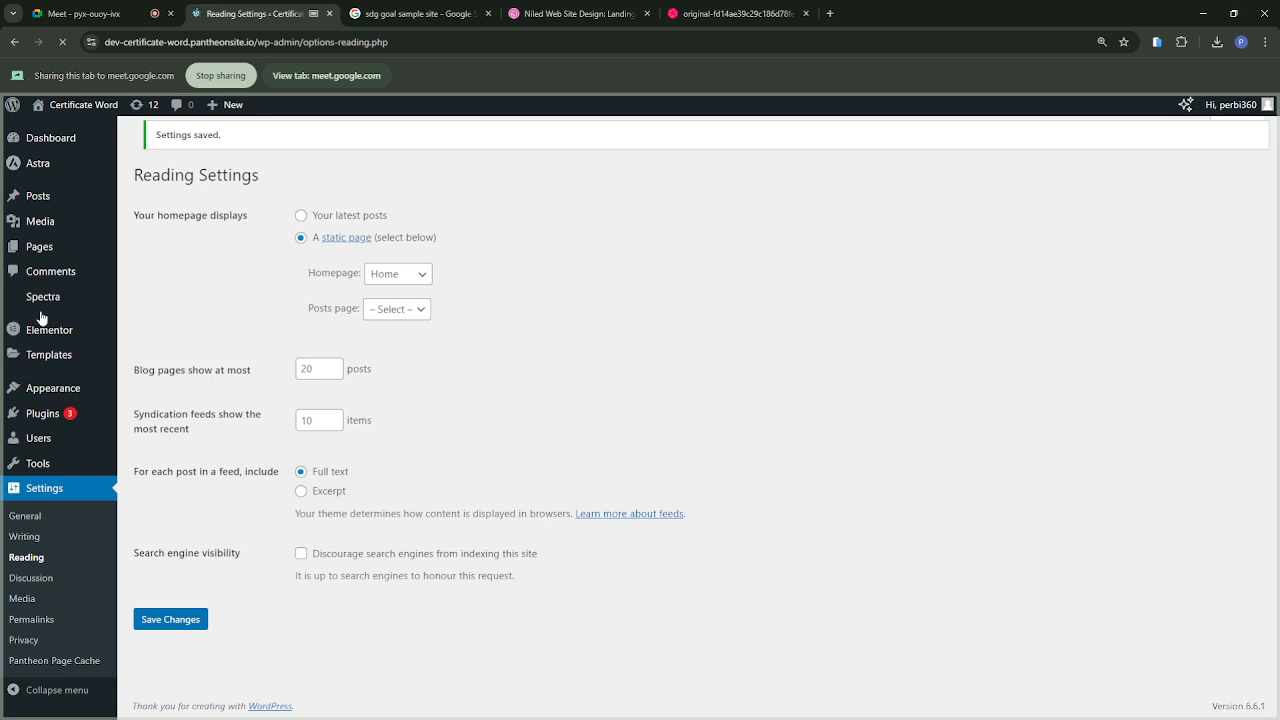
# Step: Open the live Certificate Word site in a new browser tab and share that tab in the Meet call instead
pyautogui.moveTo(82, 110)
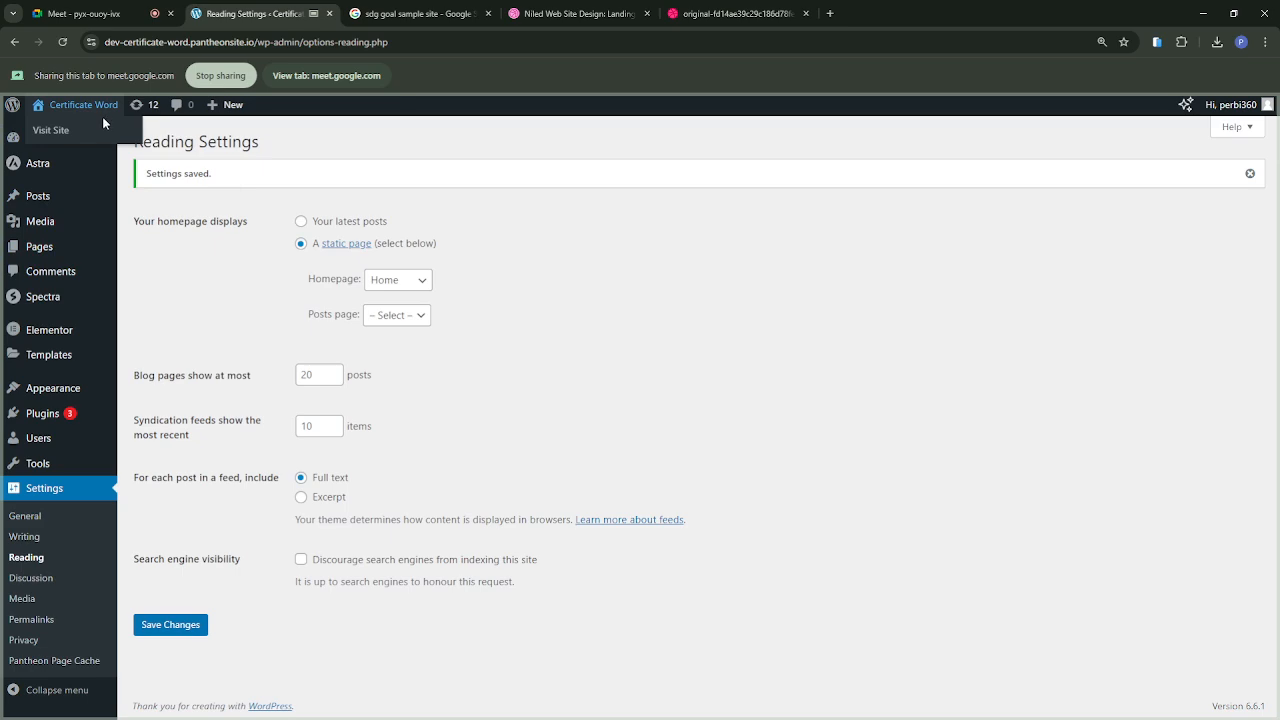
pyautogui.middleClick(103, 122)
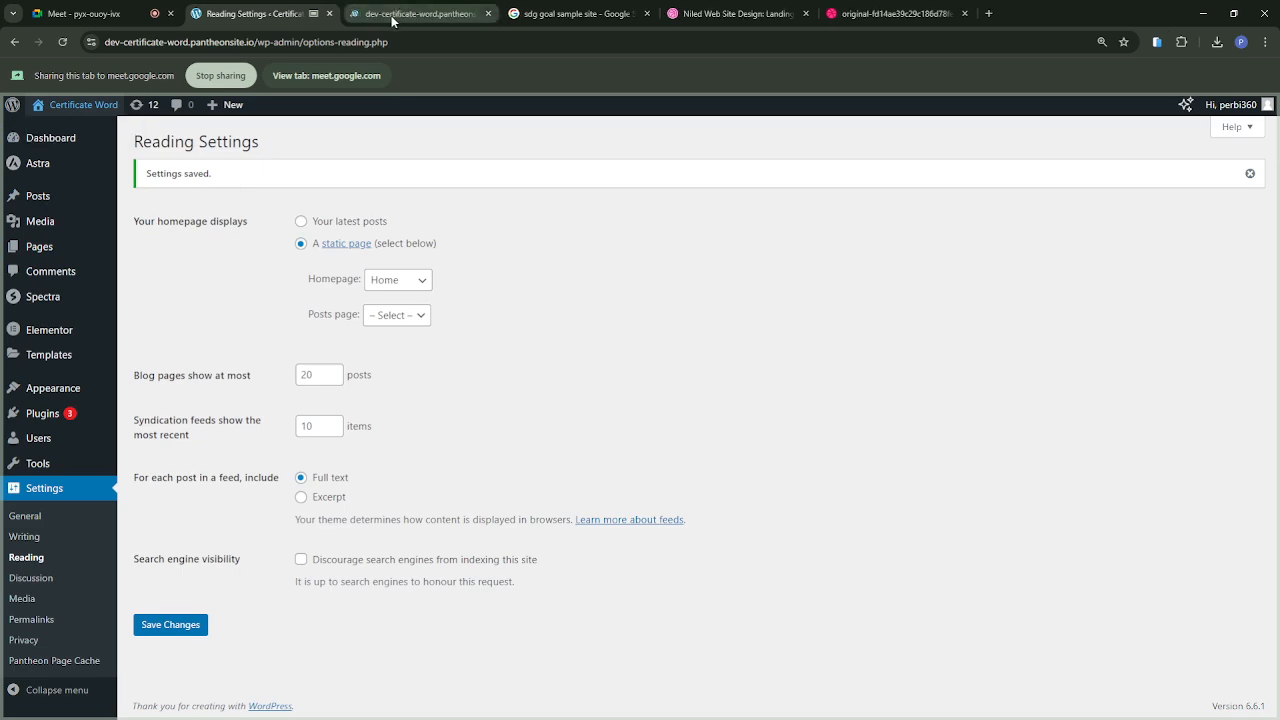
pyautogui.click(392, 14)
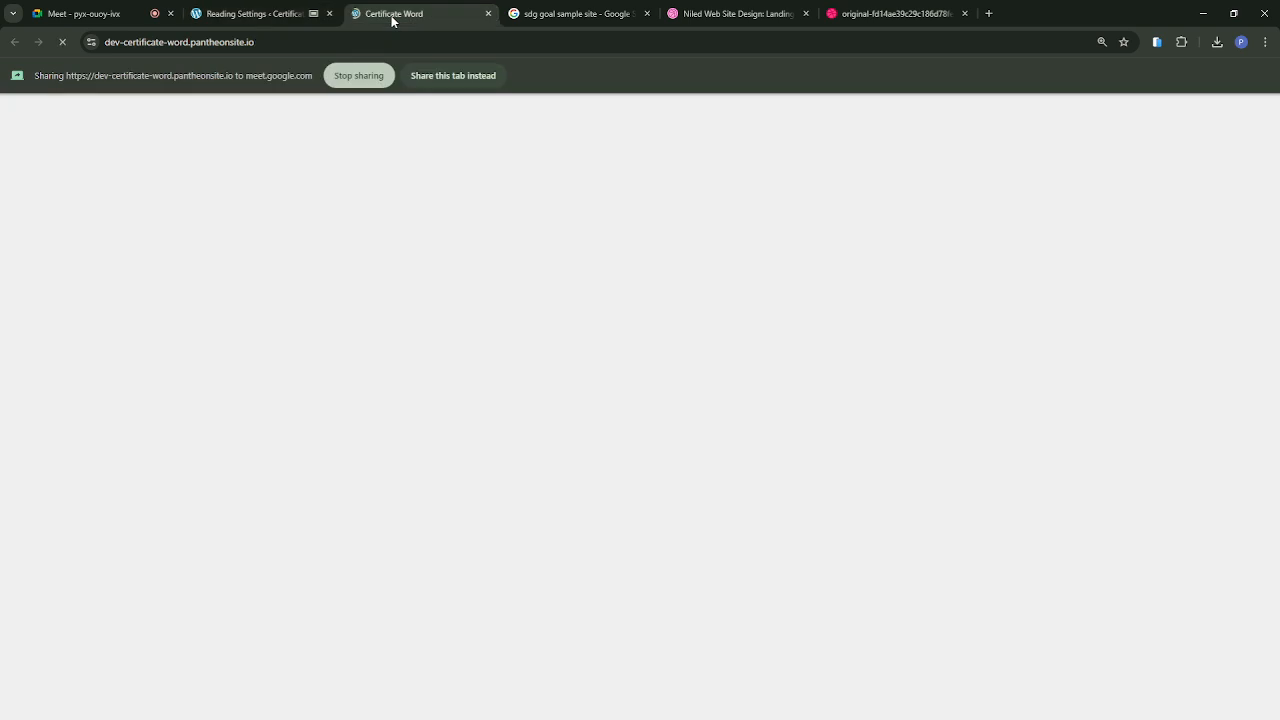
pyautogui.click(427, 80)
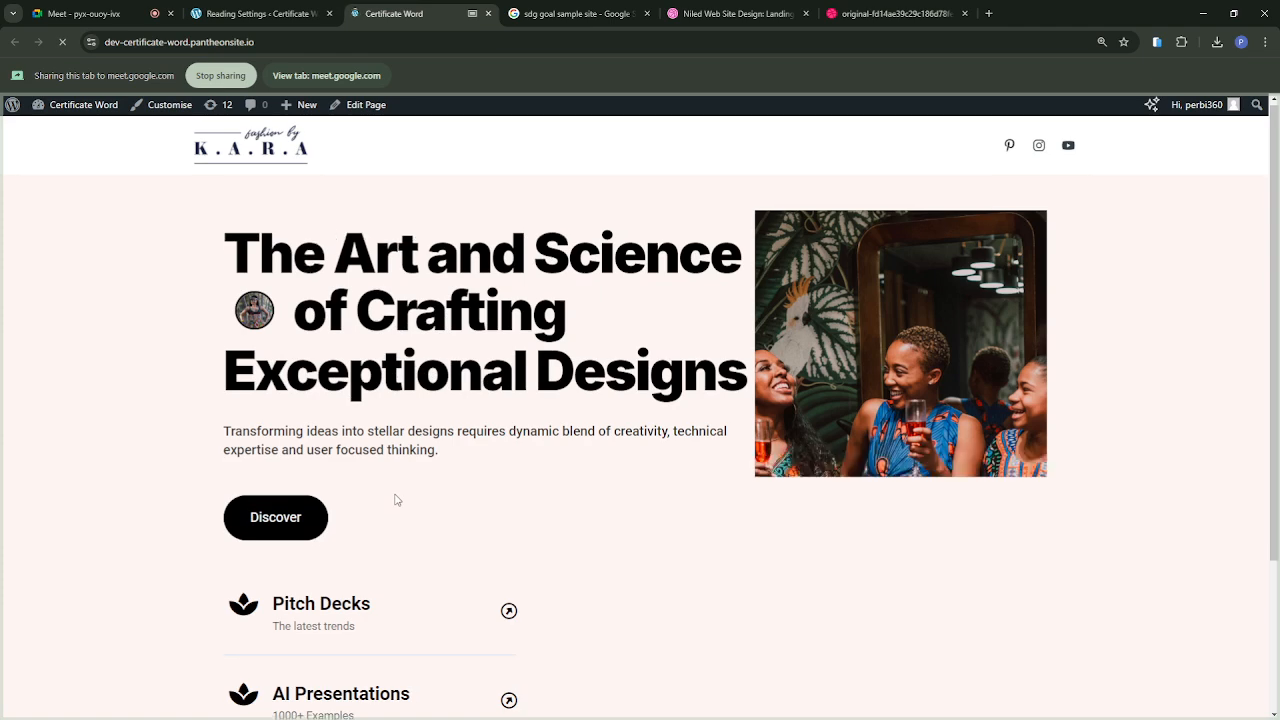
# Step: Examine the published homepage from header to footer, checking the hero text, photo column and icon list
pyautogui.scroll(-1, 395, 500)
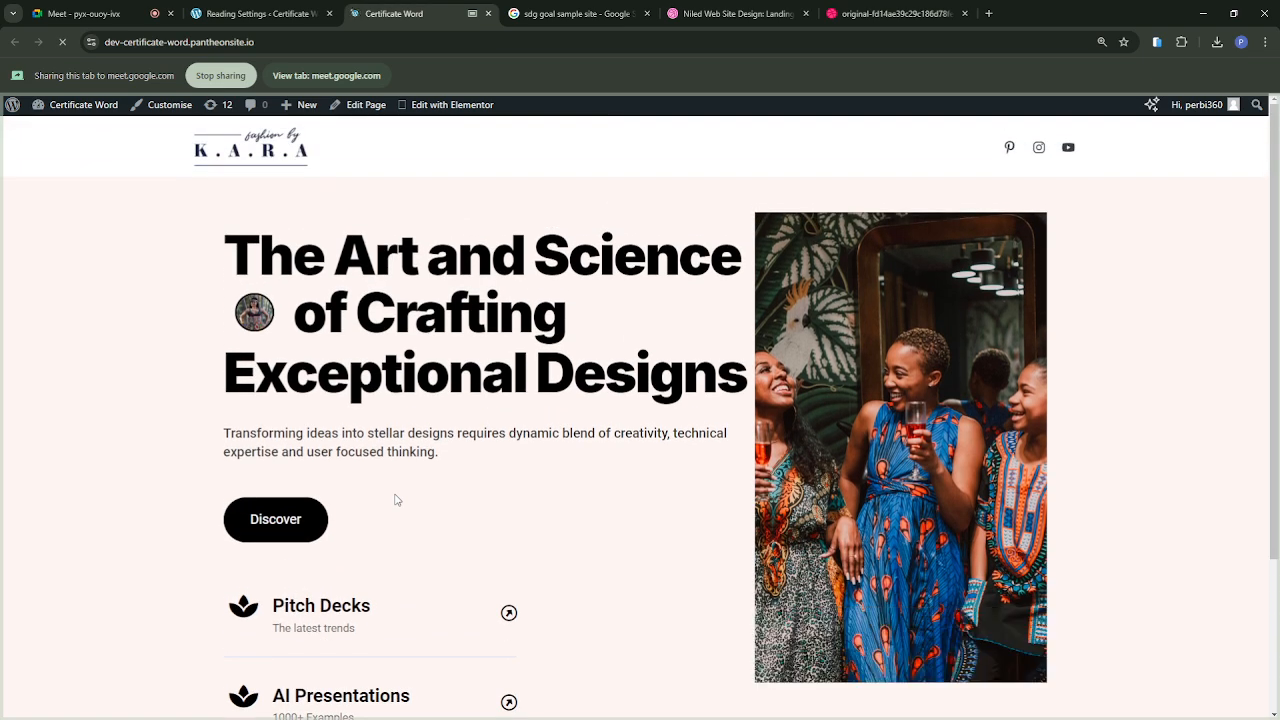
pyautogui.scroll(-2, 395, 500)
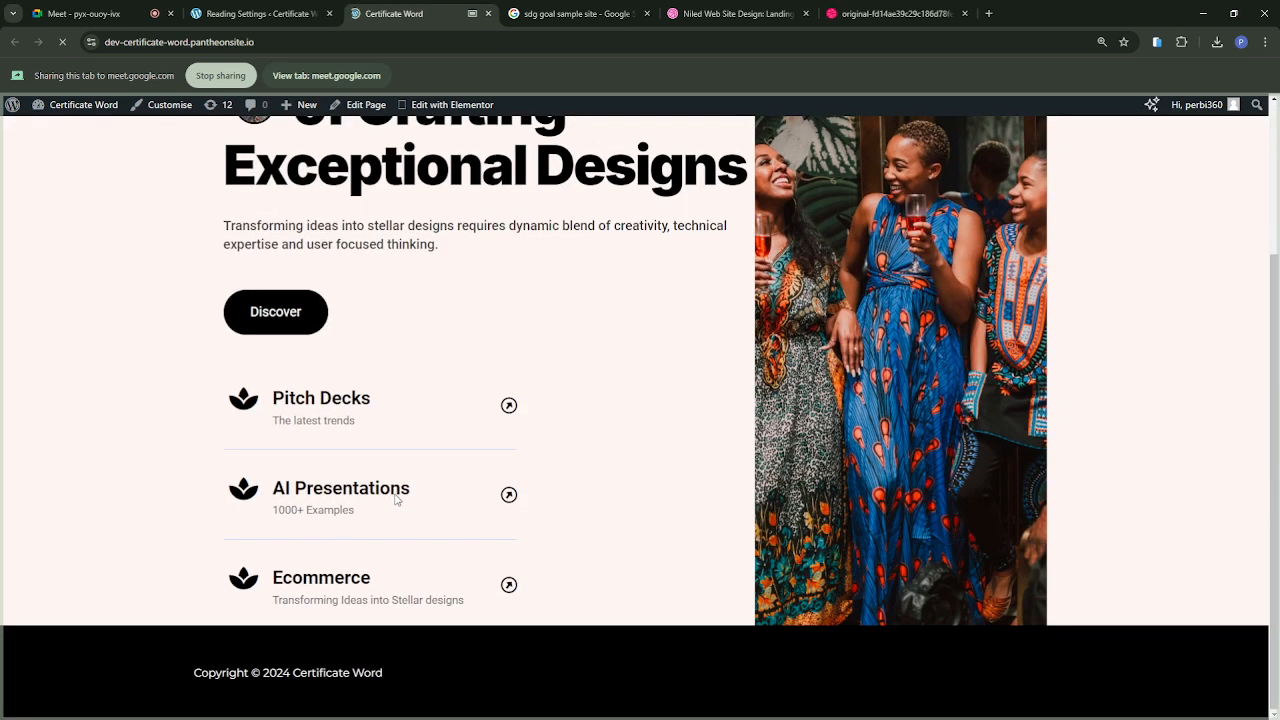
pyautogui.scroll(3, 396, 494)
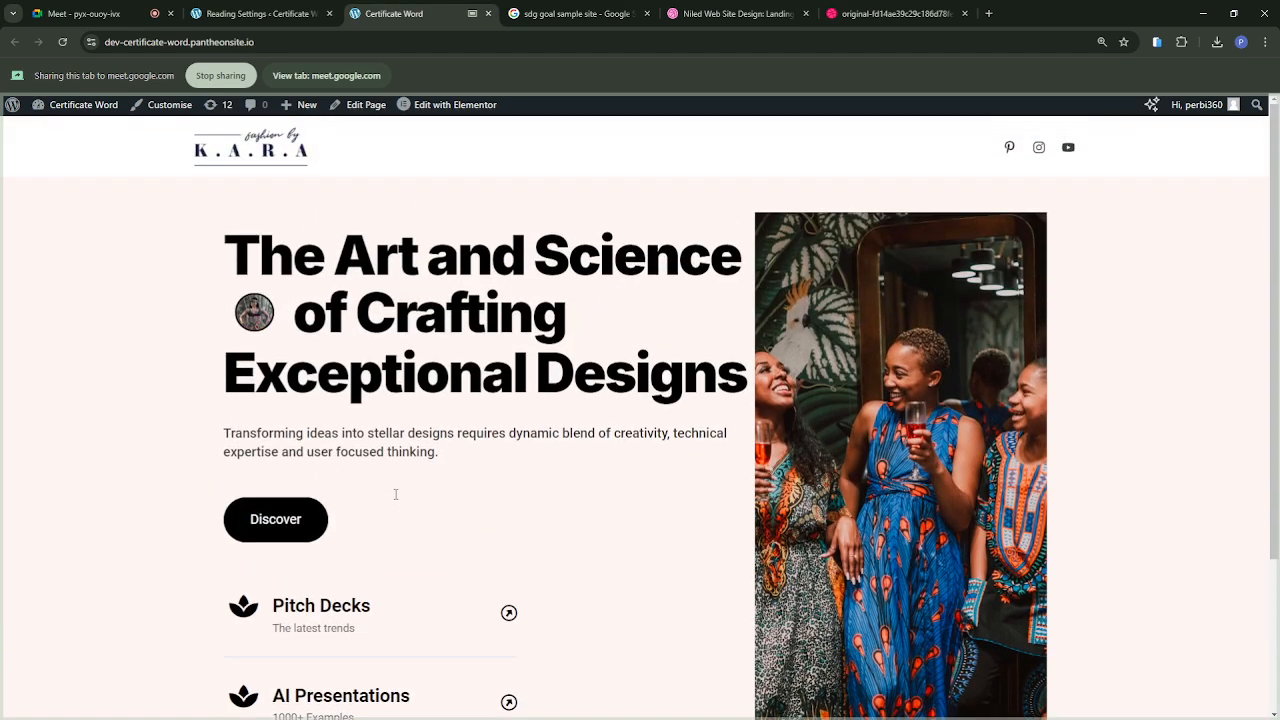
pyautogui.scroll(-2, 396, 494)
pyautogui.scroll(-1, 395, 494)
pyautogui.scroll(3, 395, 494)
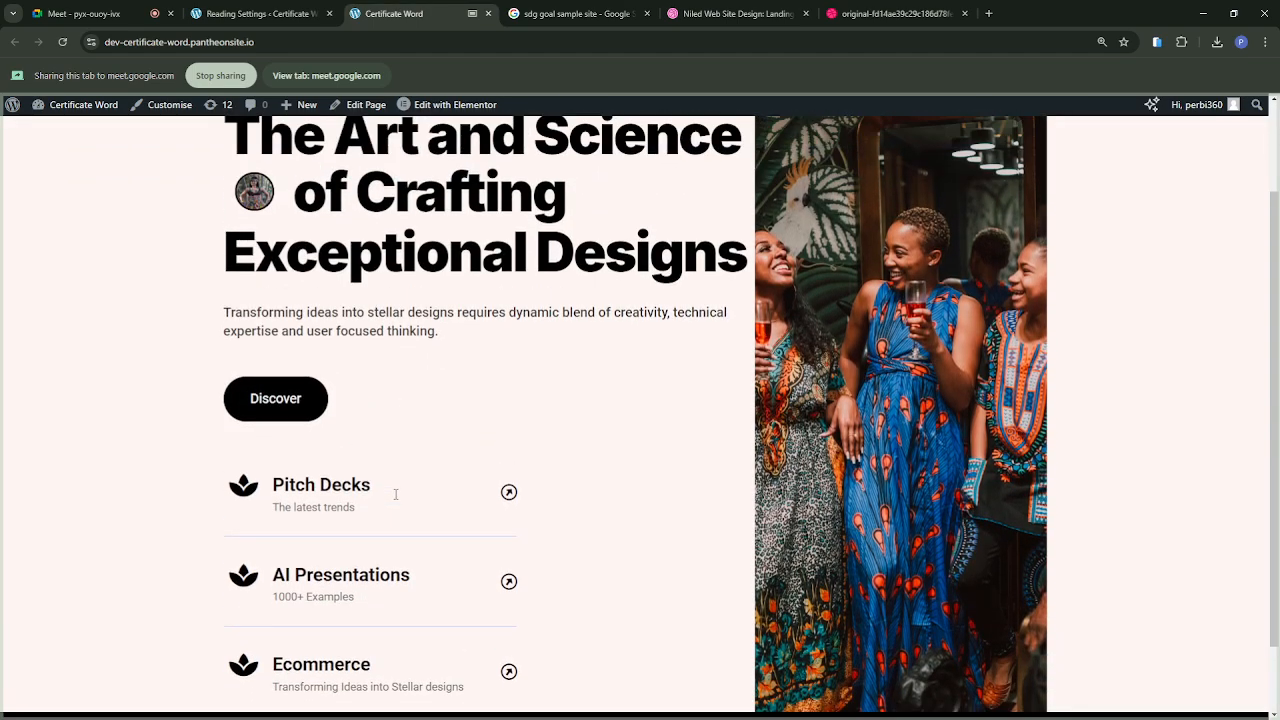
pyautogui.scroll(-2, 395, 494)
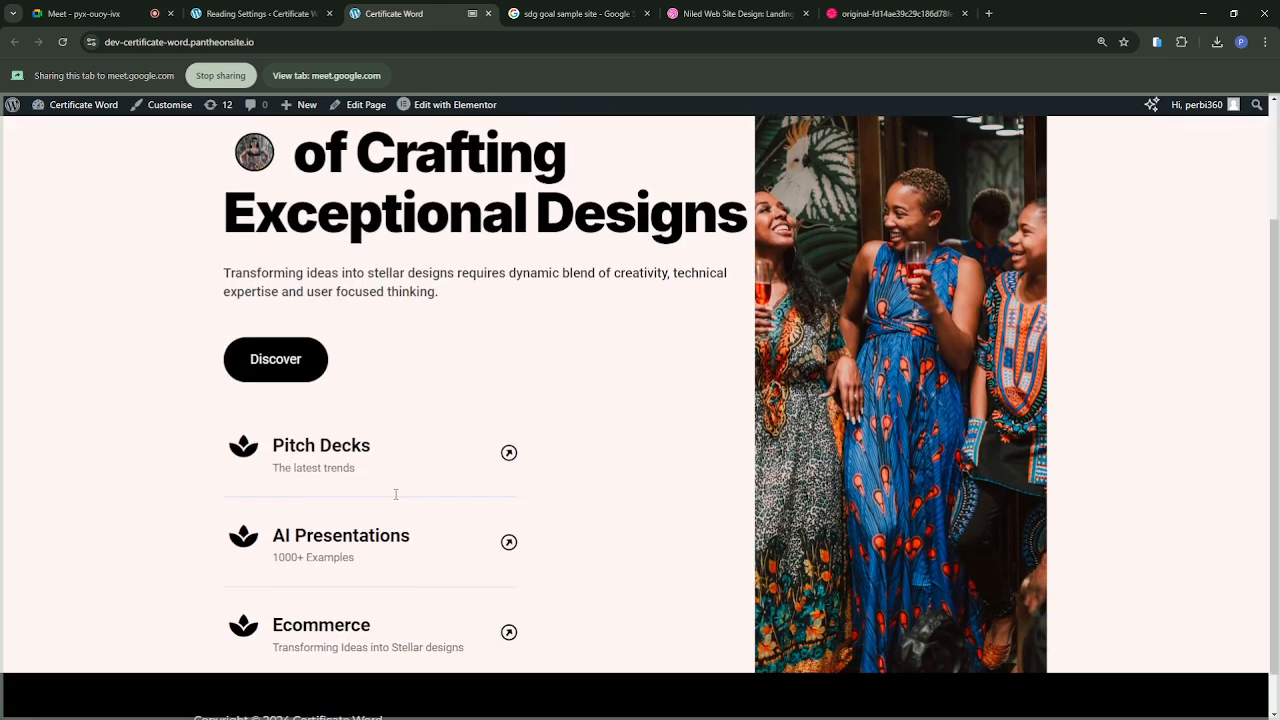
pyautogui.scroll(1, 395, 494)
pyautogui.scroll(1, 396, 494)
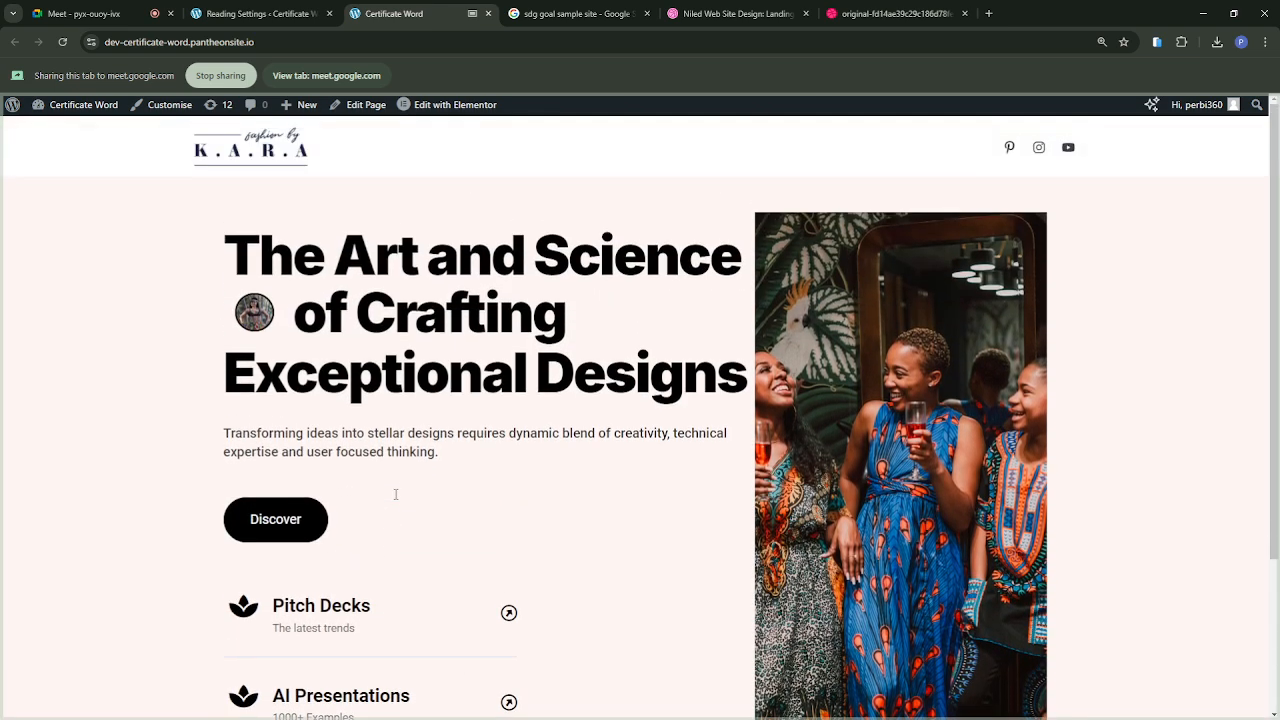